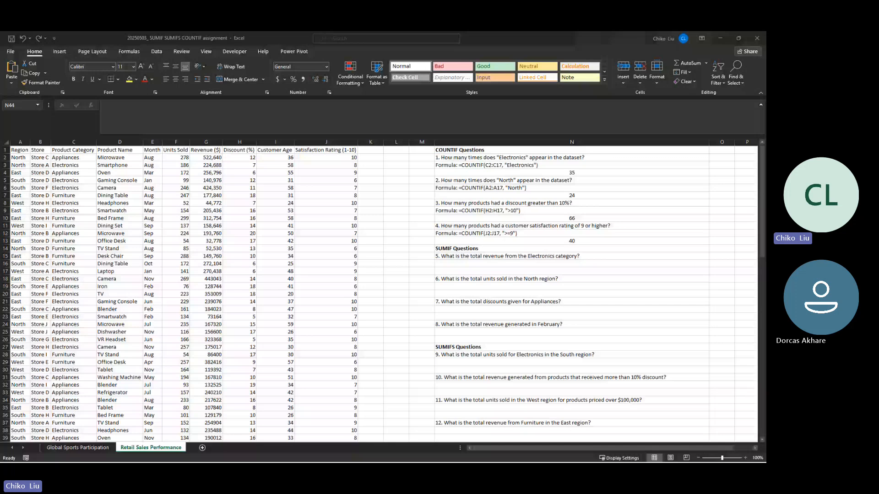
# - Enter the function names SUMIF in cell O1 and SUMIFS in cell O2
pyautogui.click(714, 150)
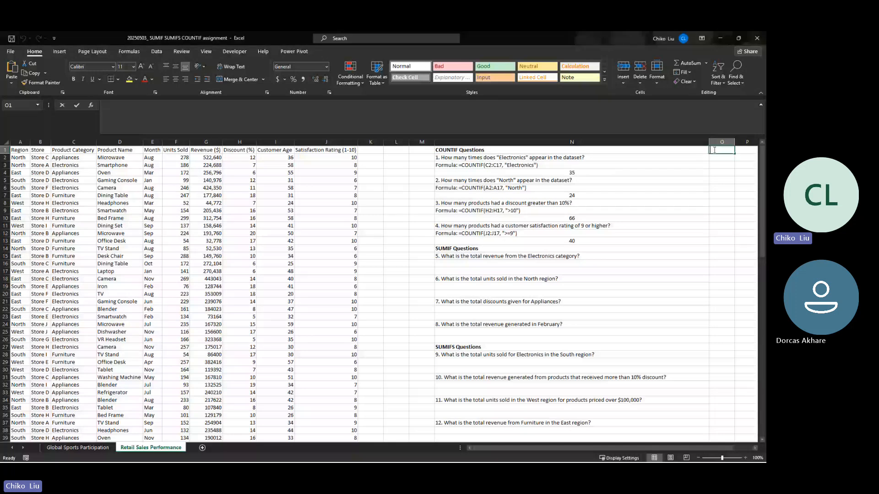
pyautogui.write('SUMIF')
pyautogui.press('Return')
pyautogui.write('SUMIFS')
# - Enter the breakdowns "SUM + IF" in P1 and "SUM + IFS" in P2 beside the function names
pyautogui.press('Tab')
pyautogui.press('Right')
pyautogui.press('Up')
pyautogui.press('Left')
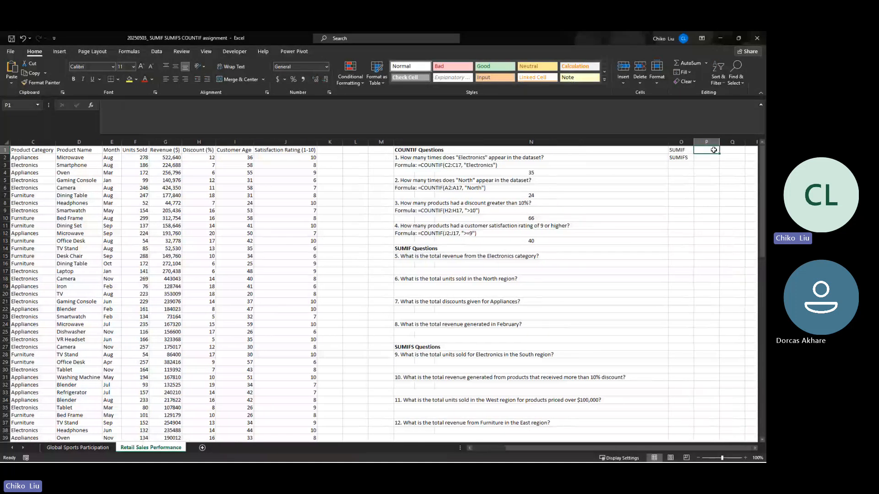
pyautogui.write('SUM +')
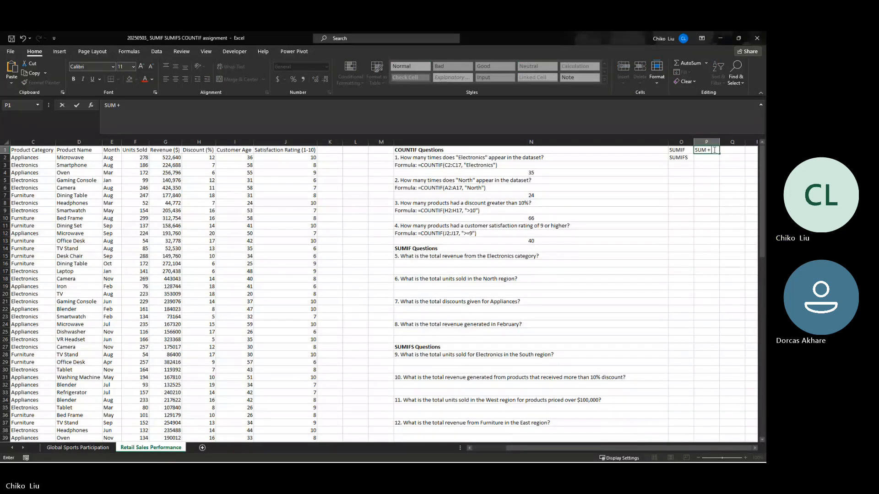
pyautogui.press('Return')
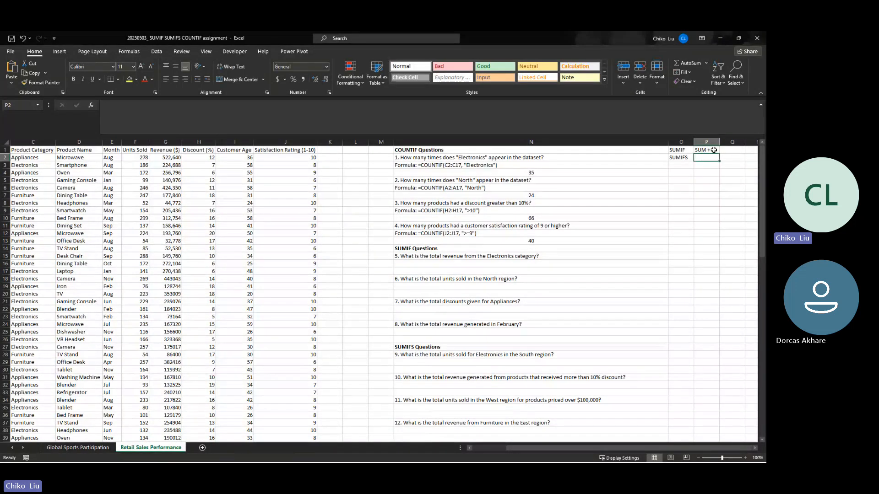
pyautogui.write('SUM + IFS')
pyautogui.press('Return')
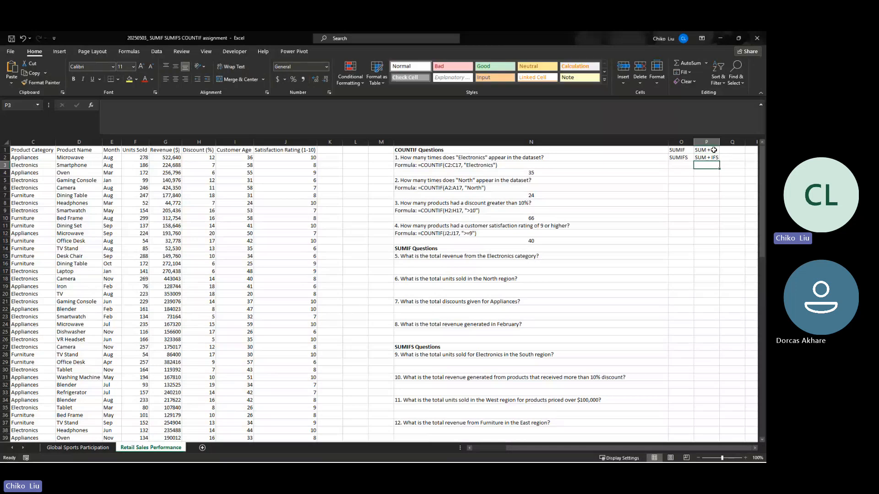
# - Enter the IF arguments "LOGICAL TEST, VALURE IF TRUE, VALUE IF FALSE" as text in cell Q1
pyautogui.press('Up')
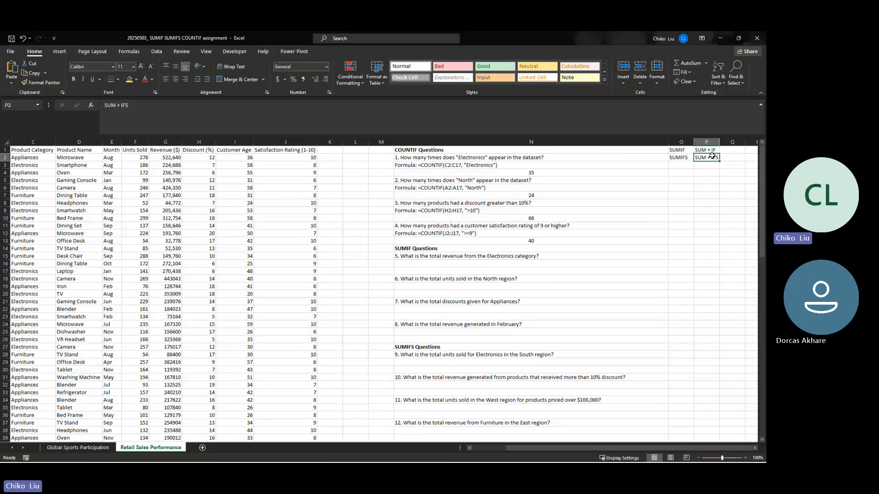
pyautogui.press('Up')
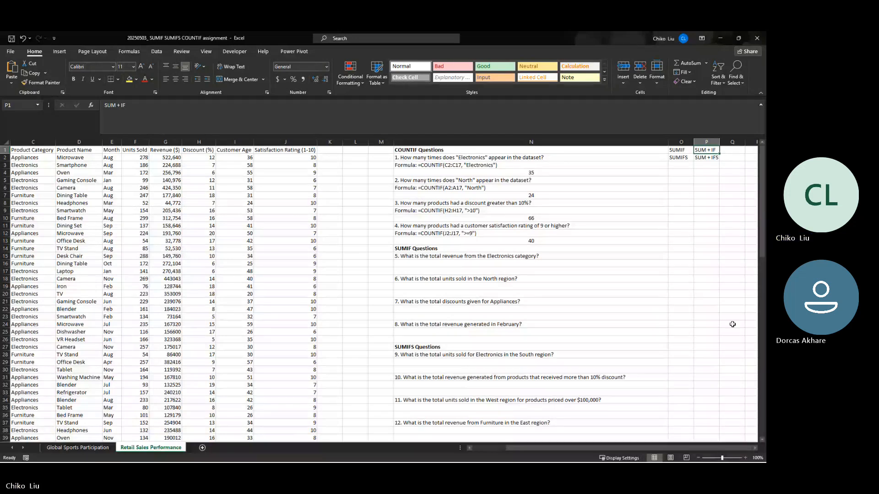
pyautogui.press('Right')
pyautogui.write('LO')
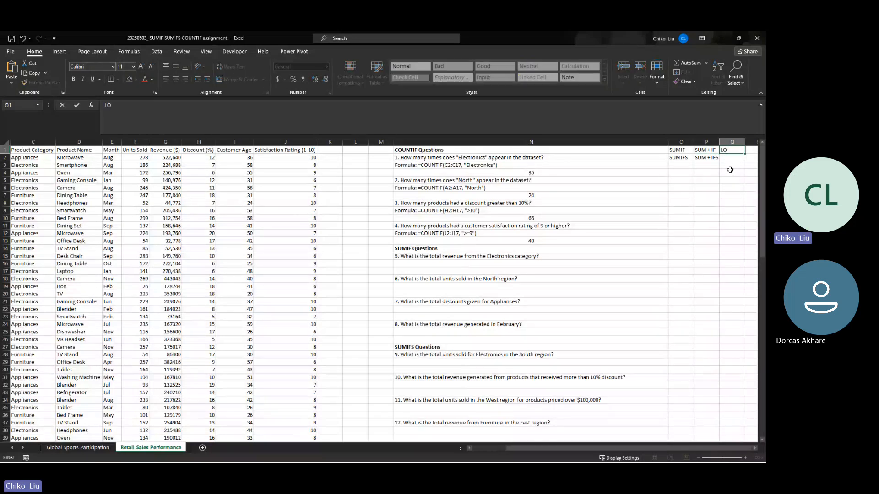
pyautogui.write('GICAL TEST, VALURE IF T')
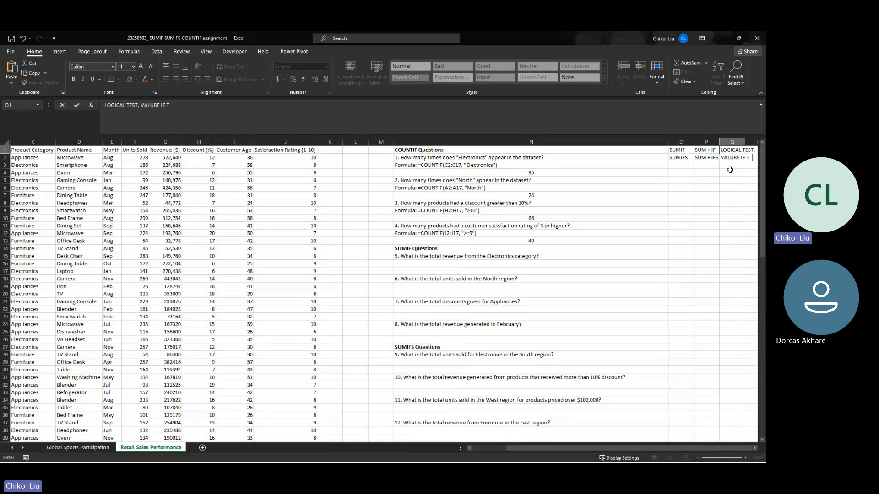
pyautogui.write('RUE, VALUE IF')
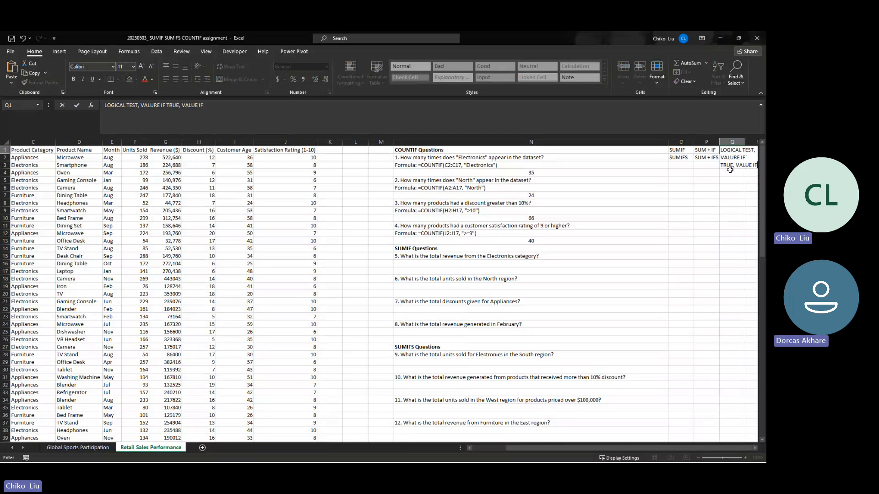
pyautogui.write(' FALSE')
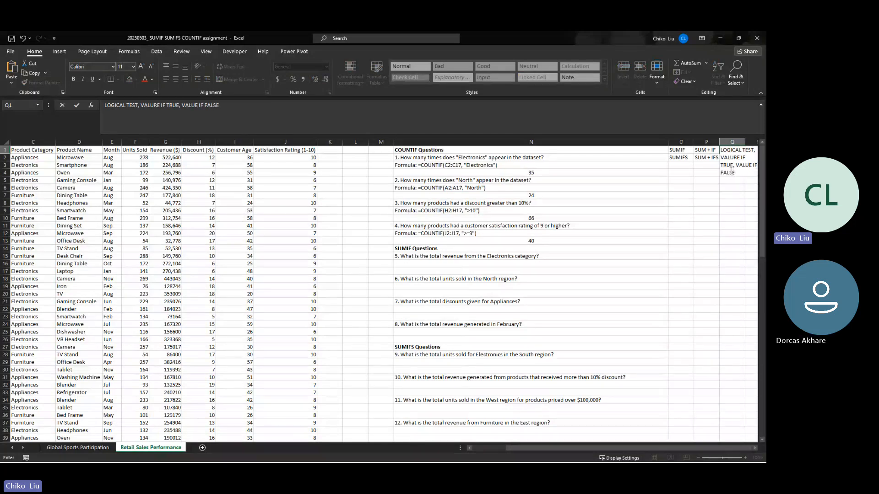
pyautogui.press('Return')
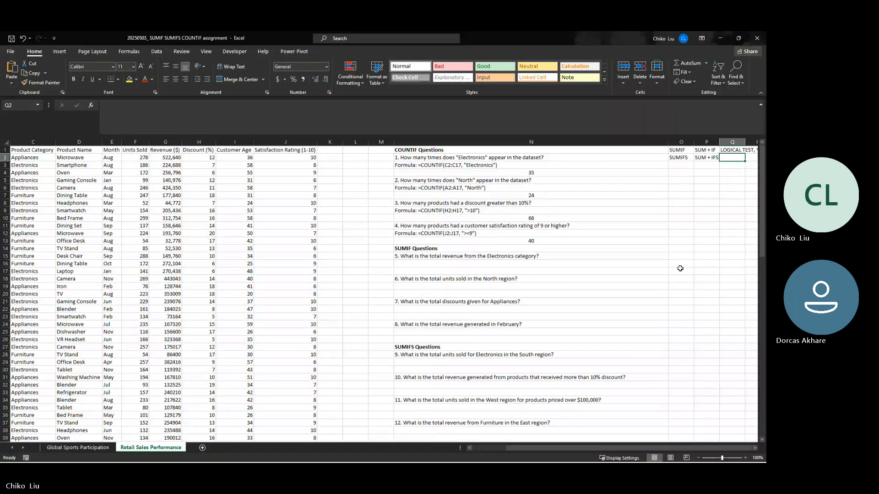
# - Begin the IFS arguments in cell Q2 with the text "LOGICAL TEST, VALUE IF TRUE"
pyautogui.press('Right')
pyautogui.press('Right')
pyautogui.press('Right')
pyautogui.press('Right')
pyautogui.press('Right')
pyautogui.press('Right')
pyautogui.press('Right')
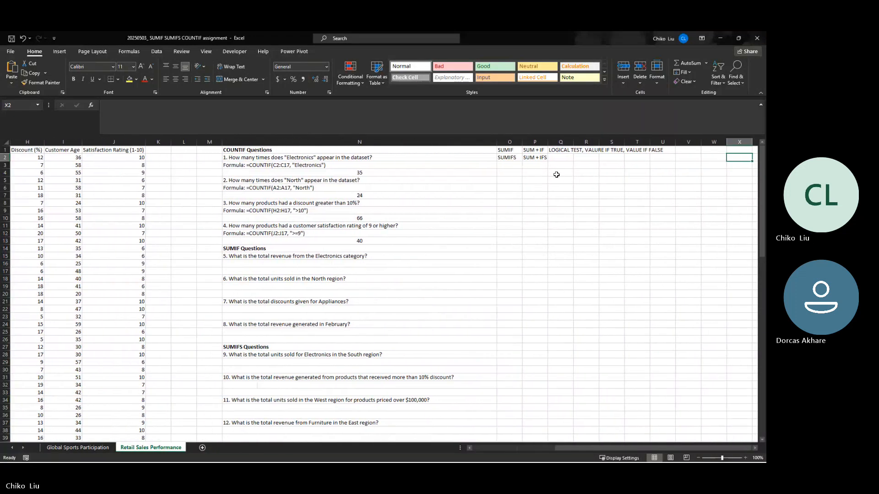
pyautogui.click(552, 155)
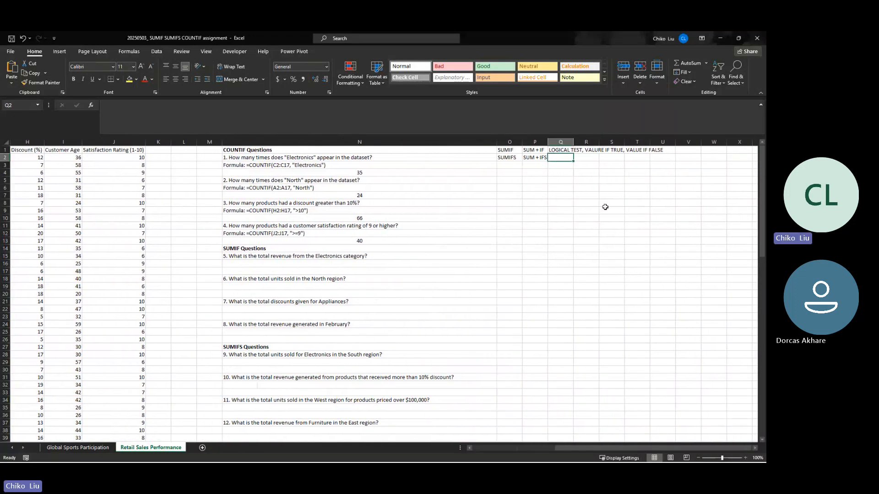
pyautogui.write('LOCAL')
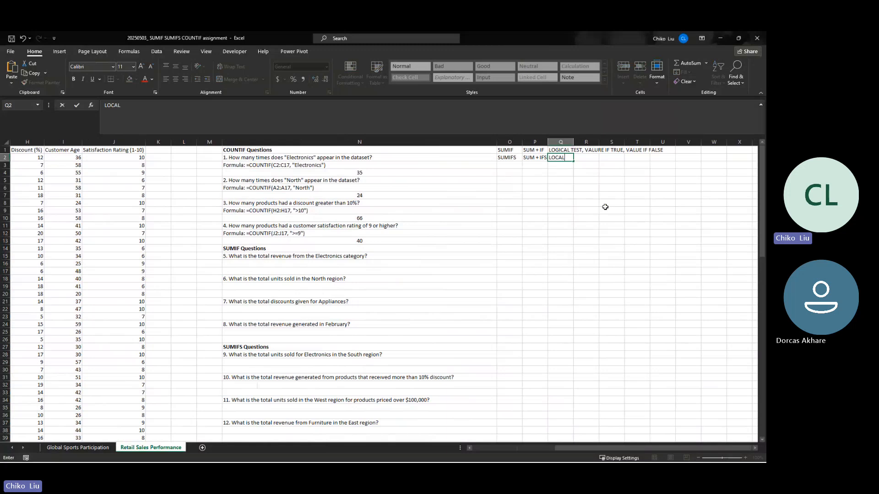
pyautogui.press('BackSpace')
pyautogui.press('BackSpace')
pyautogui.press('BackSpace')
pyautogui.write('GICAL TEST, VALUE IF TRU')
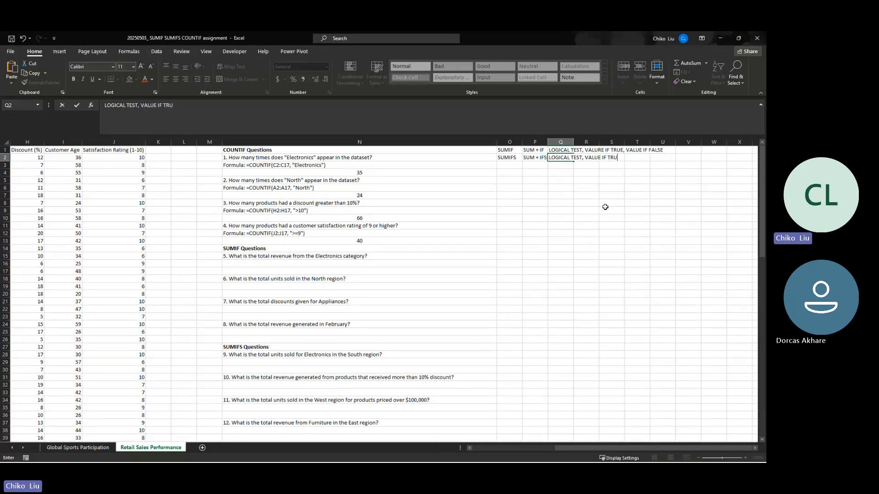
pyautogui.write('E, LOGICAL TEST1, VALUE')
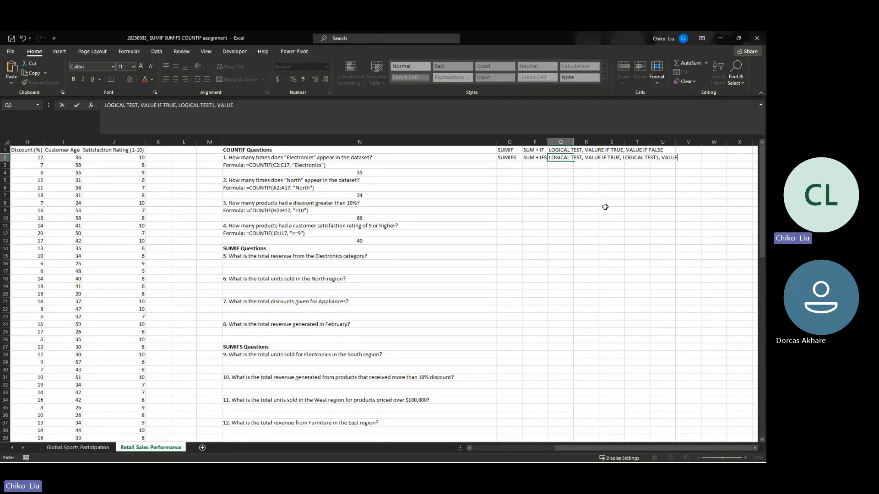
pyautogui.write(' IF TRUE1, ...')
# - Complete the IFS argument text in Q2 by appending ", LOGICAL TEST1, VALUE IF TRUE1, ..."
pyautogui.press('Return')
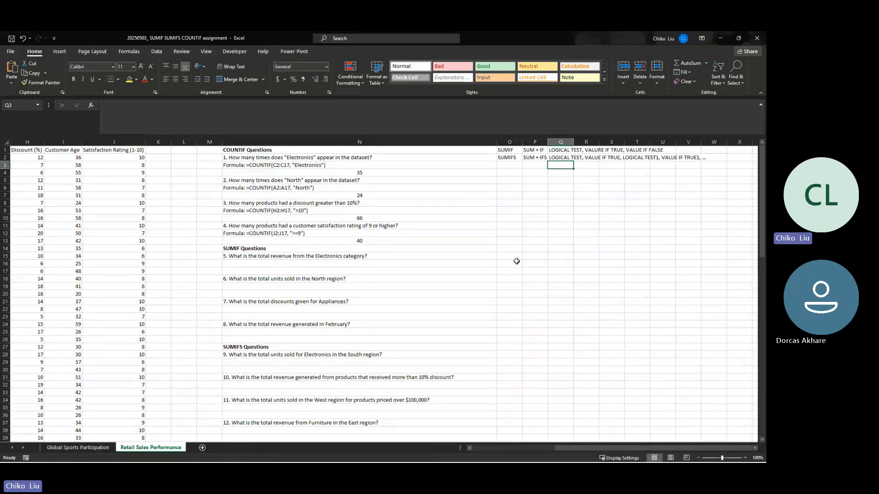
# - Hide the gridlines on the Retail Sales Performance sheet
pyautogui.click(505, 157)
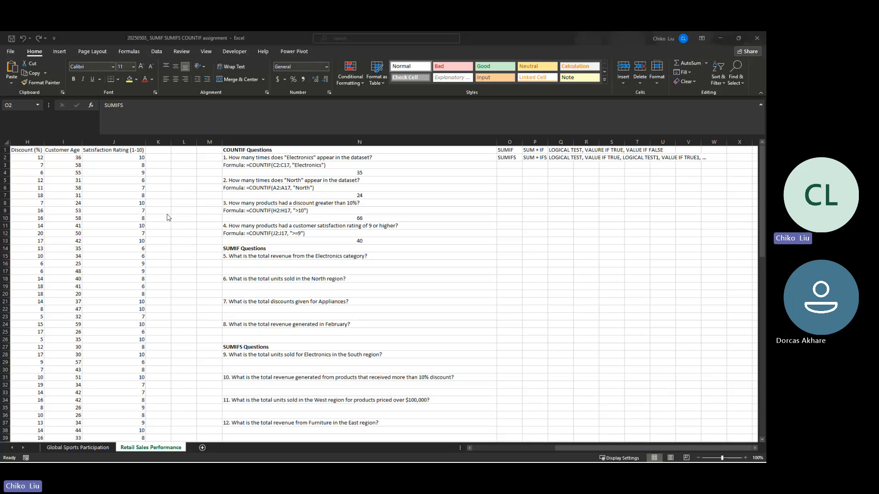
pyautogui.click(515, 158)
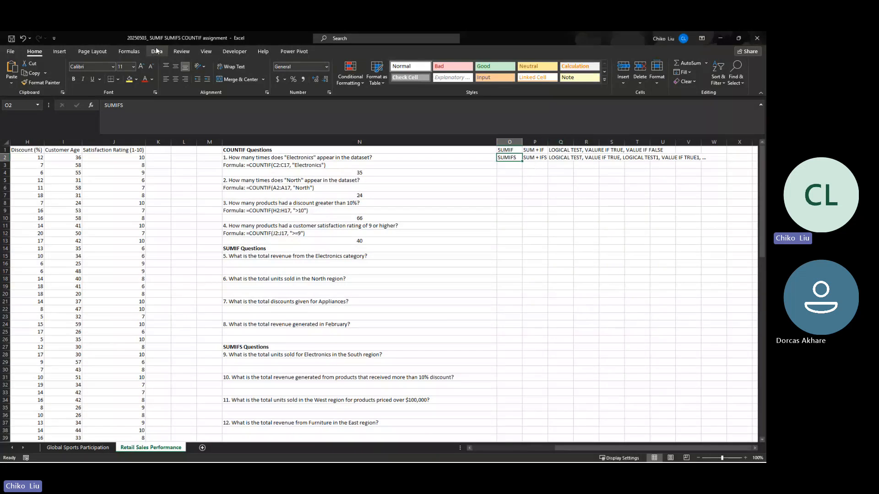
pyautogui.click(206, 51)
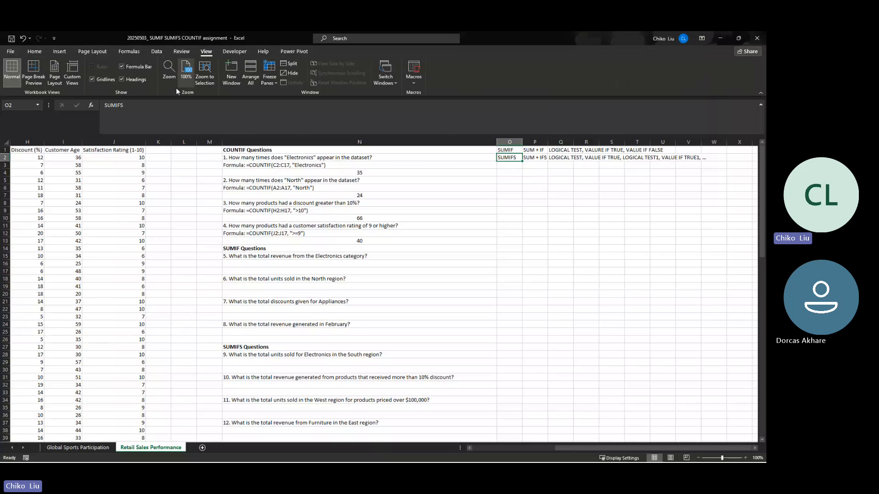
pyautogui.click(102, 82)
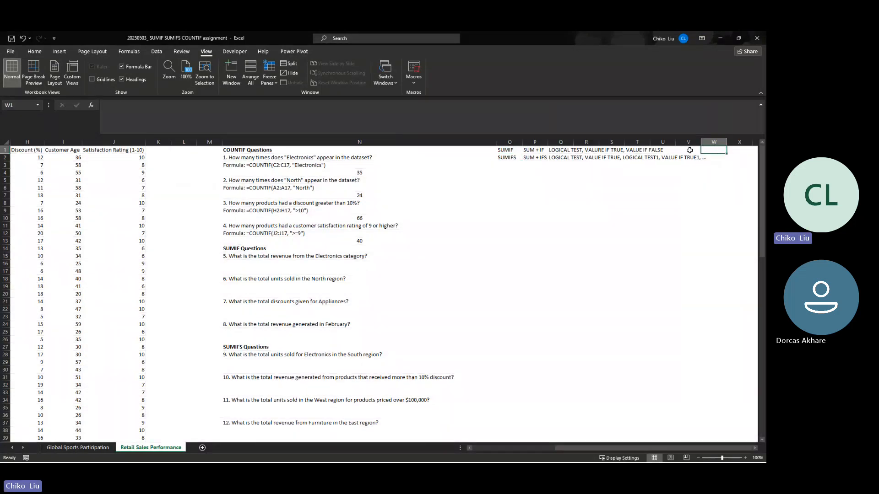
pyautogui.click(689, 150)
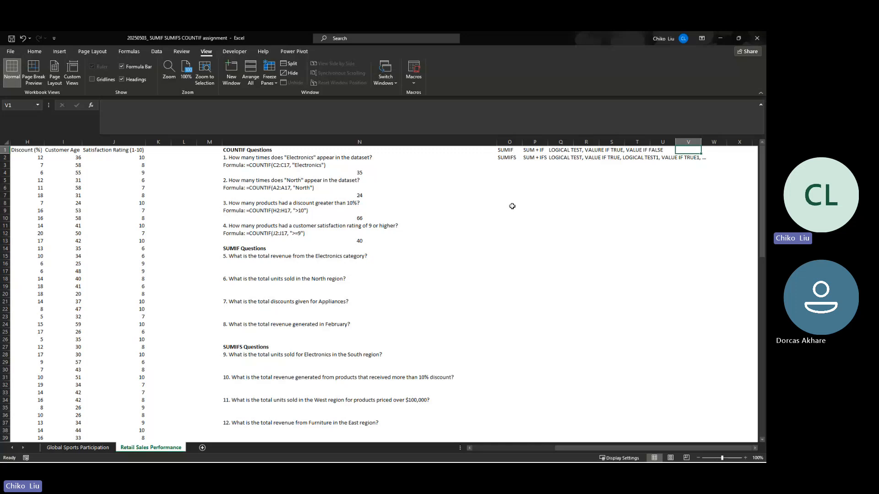
# - Enter the label "sumif" in cell O5 beneath the function breakdowns
pyautogui.click(507, 180)
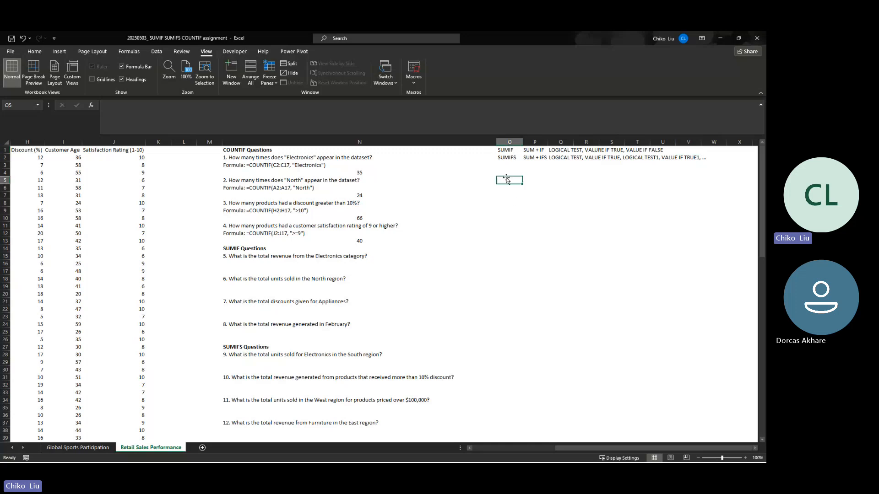
pyautogui.write('sum')
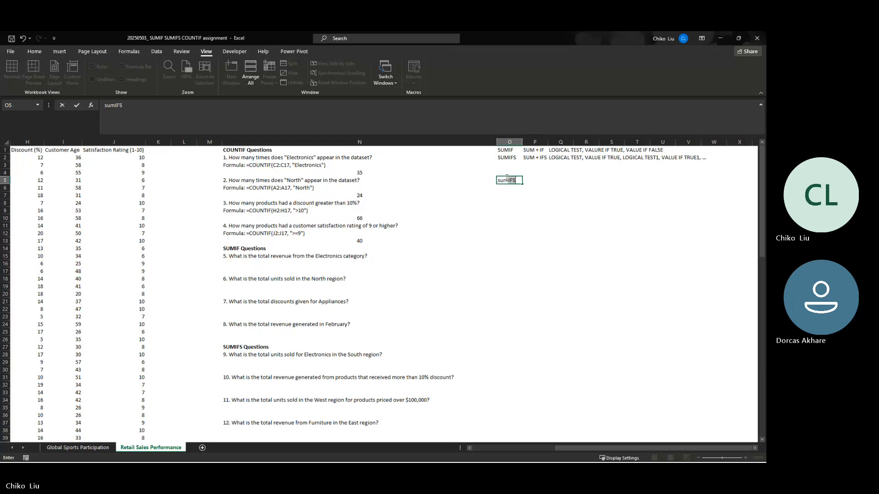
pyautogui.write('if')
pyautogui.press('Tab')
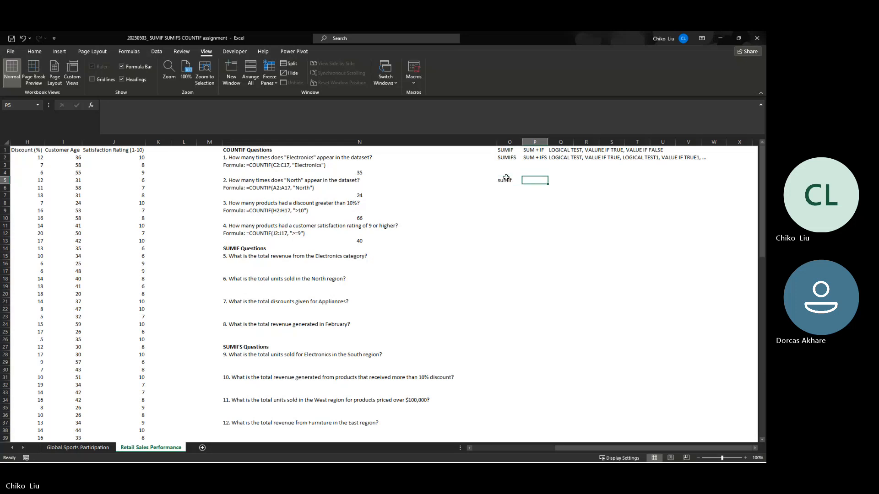
# - Describe sumif in cell P5 with the text "summing based on 1 criteria"
pyautogui.write('sun')
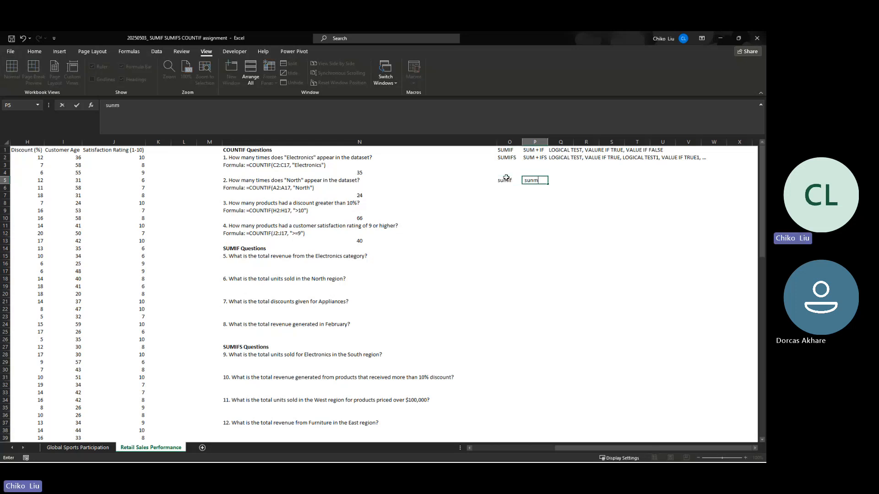
pyautogui.press('BackSpace')
pyautogui.write('j')
pyautogui.write('mmazi')
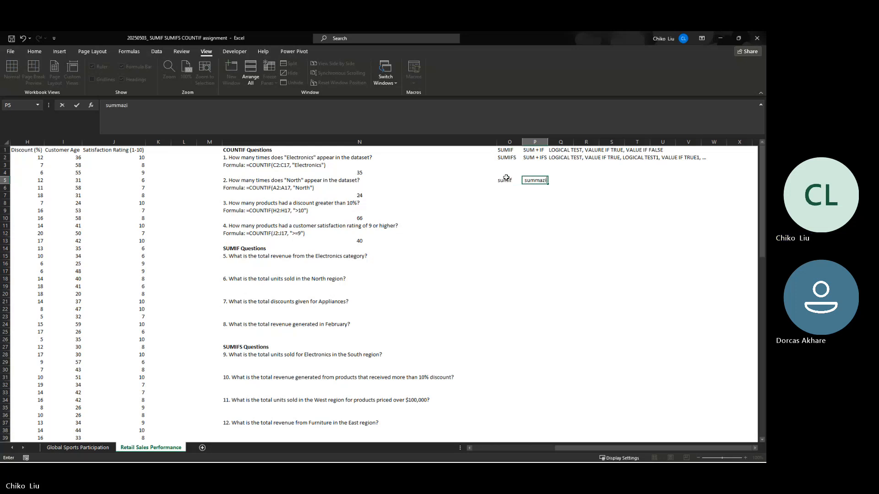
pyautogui.press('BackSpace')
pyautogui.press('BackSpace')
pyautogui.press('BackSpace')
pyautogui.press('BackSpace')
pyautogui.press('BackSpace')
pyautogui.write('ming')
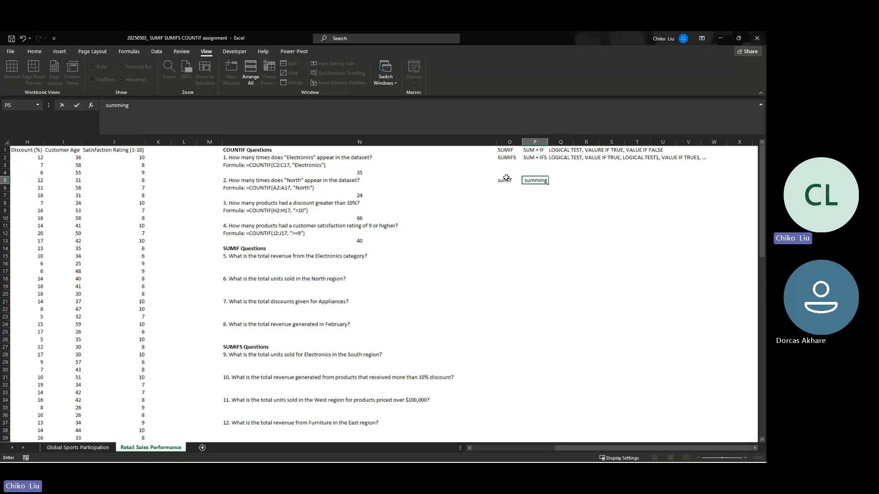
pyautogui.write(' based on a cr')
pyautogui.press('BackSpace')
pyautogui.press('BackSpace')
pyautogui.press('BackSpace')
pyautogui.press('BackSpace')
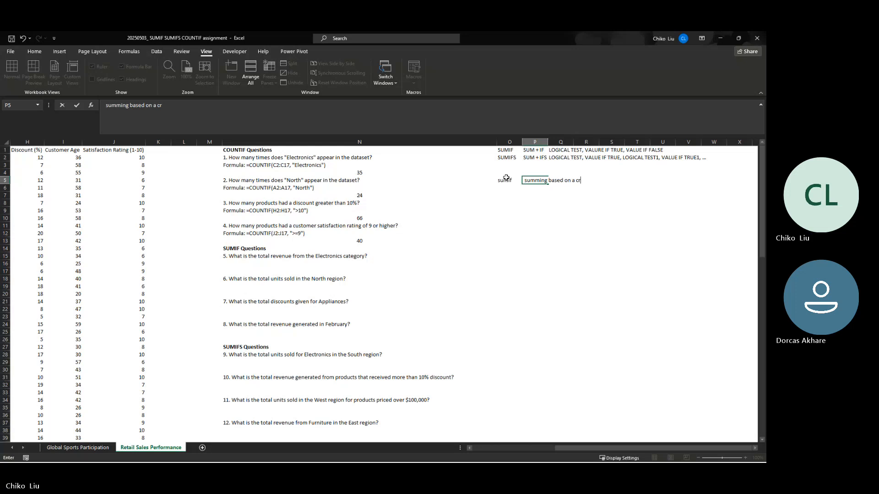
pyautogui.write('1 c')
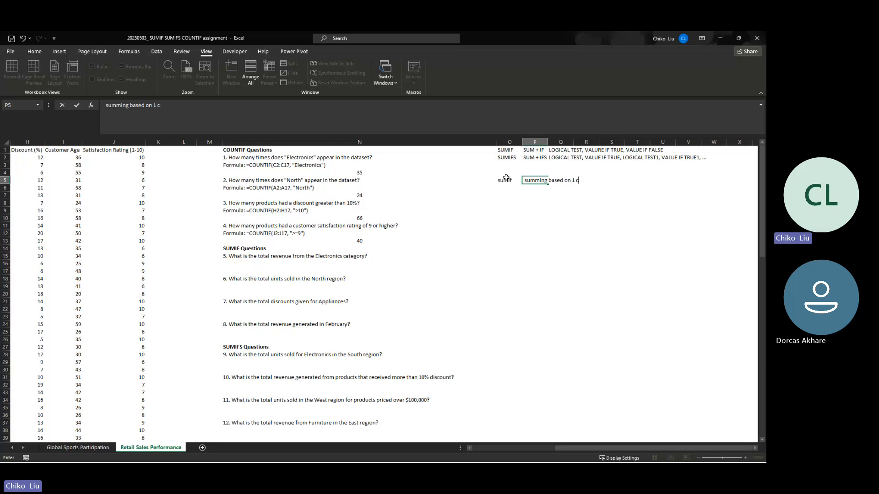
pyautogui.write('riteria')
pyautogui.press('Return')
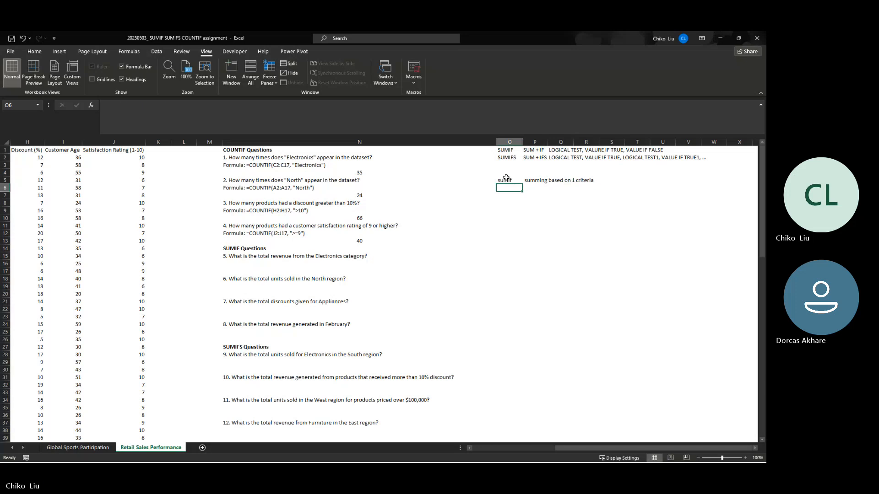
# - Enter the label "sumifs" in cell O6 and describe it in P6 as "summing based on multiple criteria"
pyautogui.write('sumifs')
pyautogui.press('Tab')
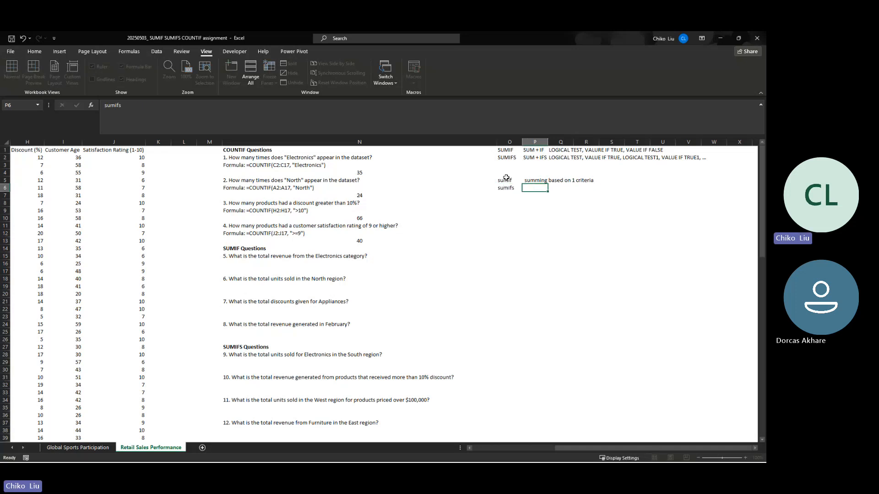
pyautogui.write('summing based on mult')
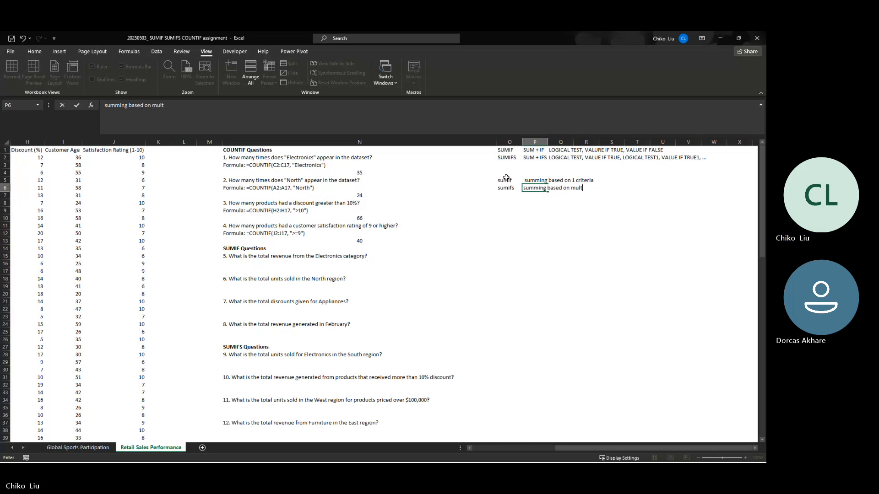
pyautogui.write('iple crret')
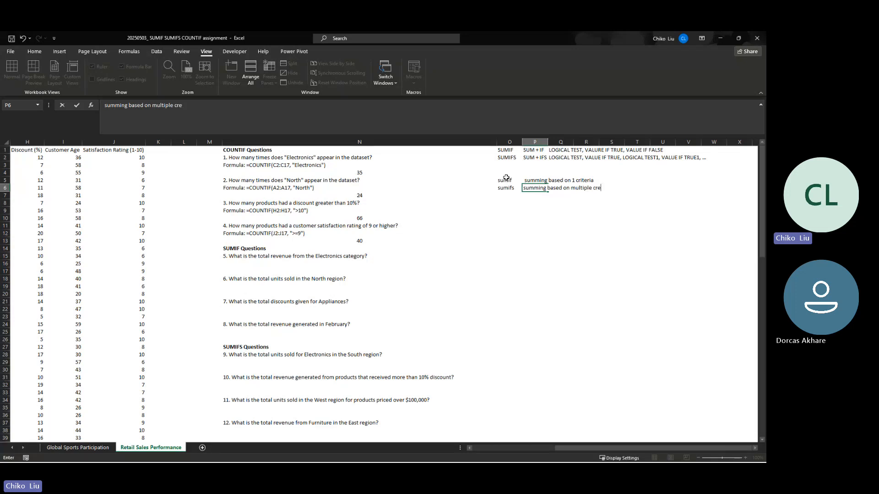
pyautogui.press('BackSpace')
pyautogui.press('BackSpace')
pyautogui.write('iteria')
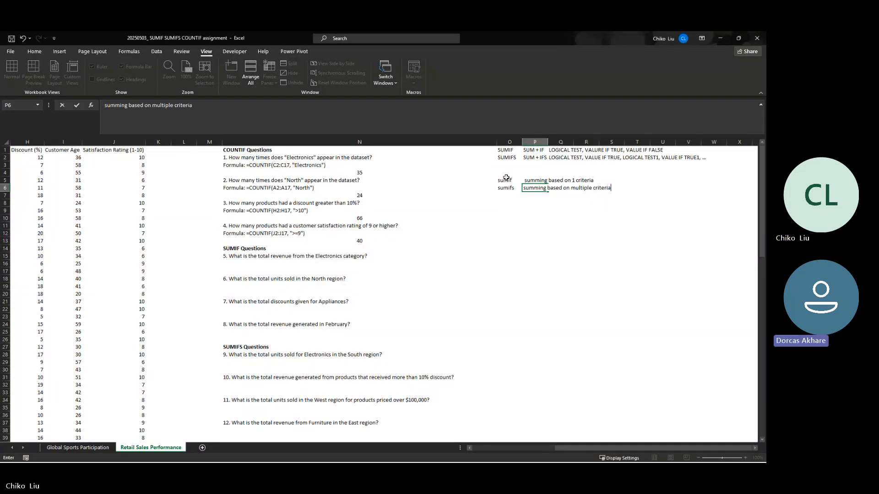
pyautogui.press('Return')
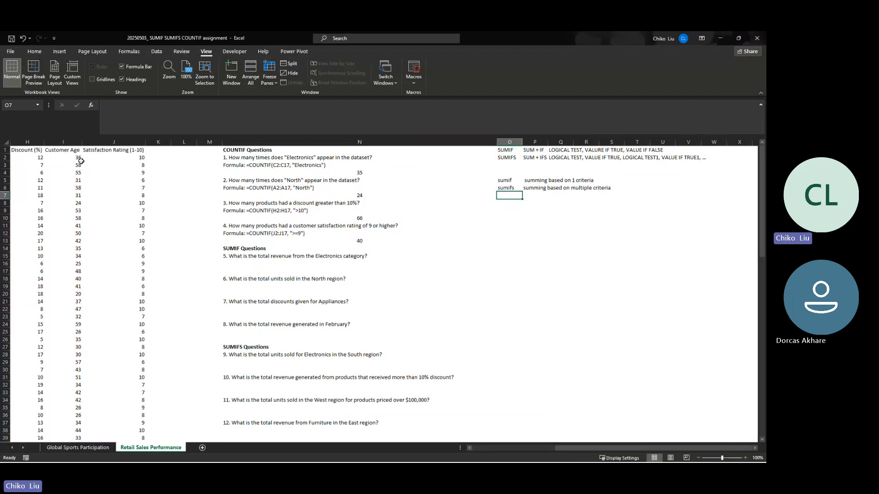
pyautogui.hotkey('alt', 'Tab')
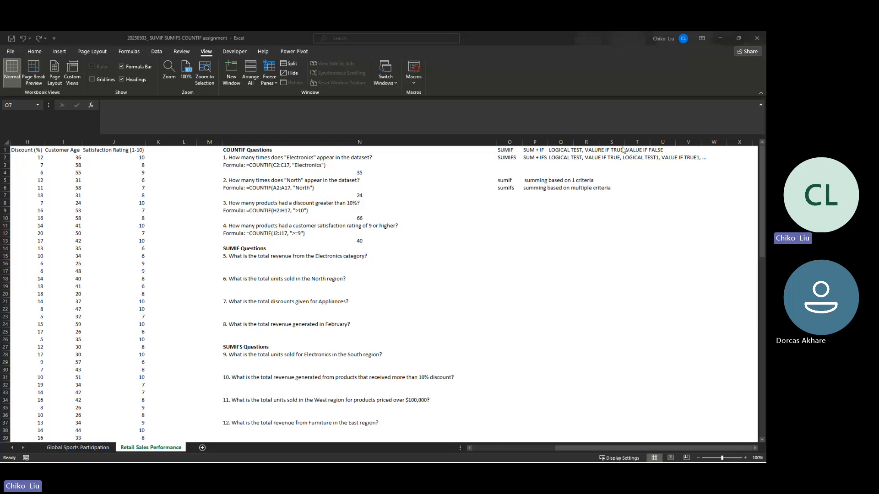
pyautogui.click(624, 180)
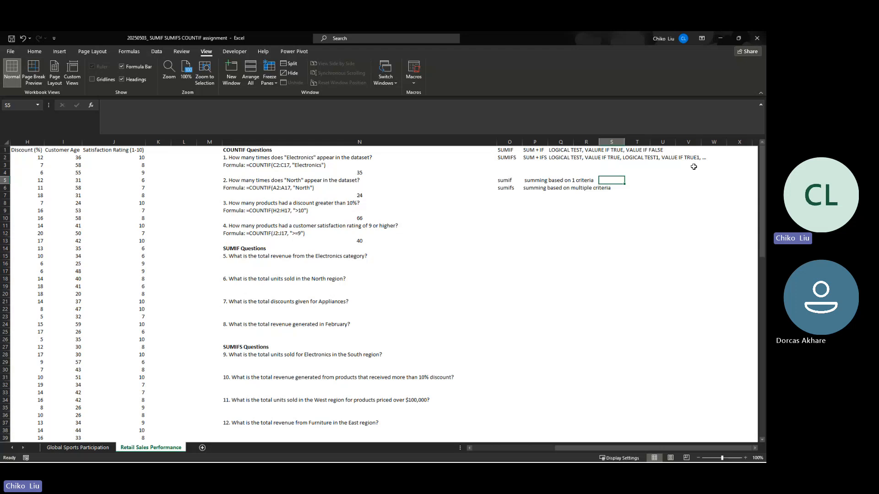
pyautogui.click(640, 192)
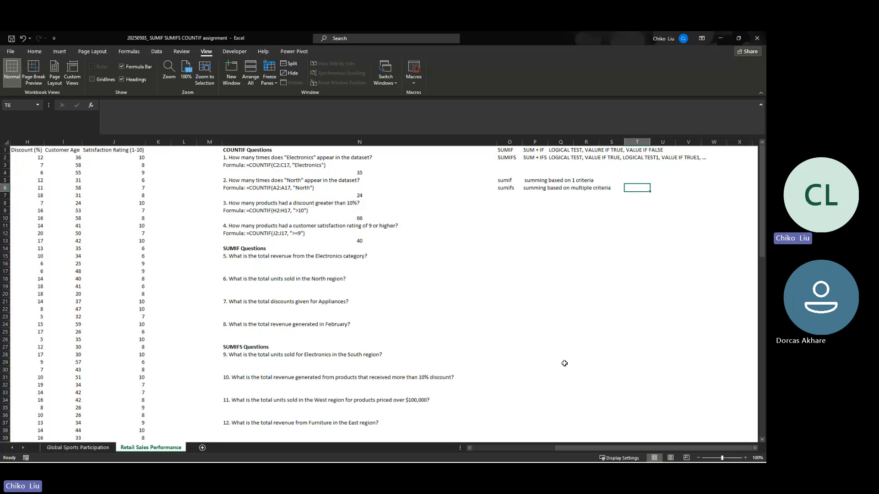
pyautogui.moveTo(568, 449); pyautogui.dragTo(566, 454)
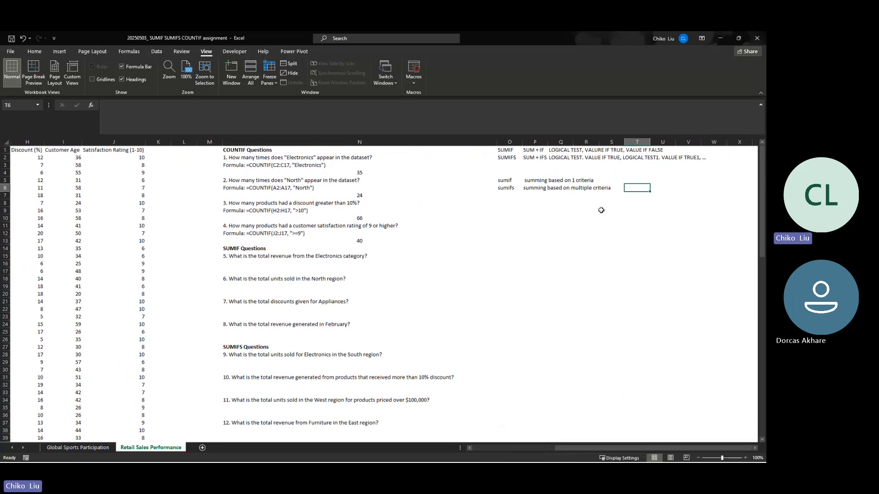
# - Enter the SUMIF argument pattern "sum_range, criteria_range, criteria" in cell T5
pyautogui.click(644, 180)
pyautogui.write('sum')
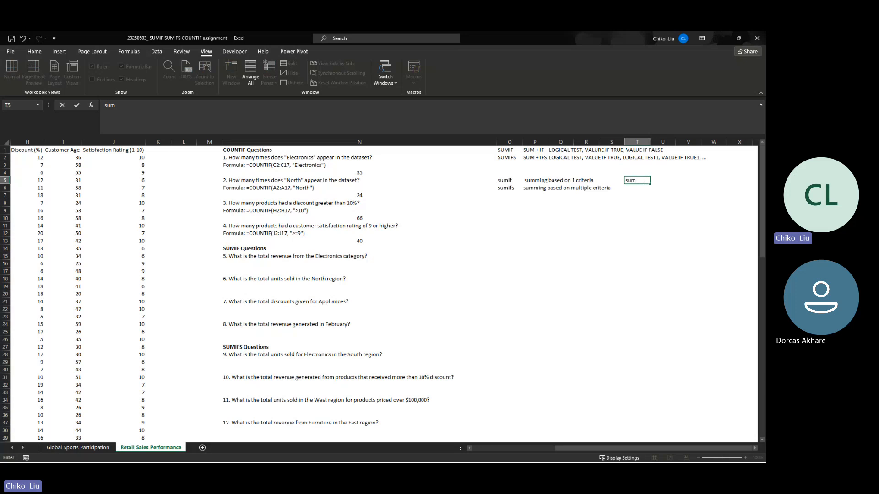
pyautogui.write('_range')
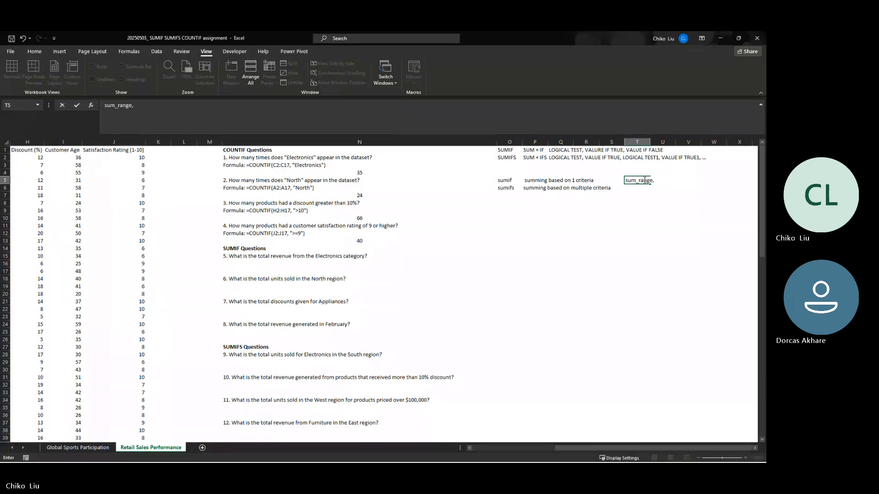
pyautogui.write(', crtie')
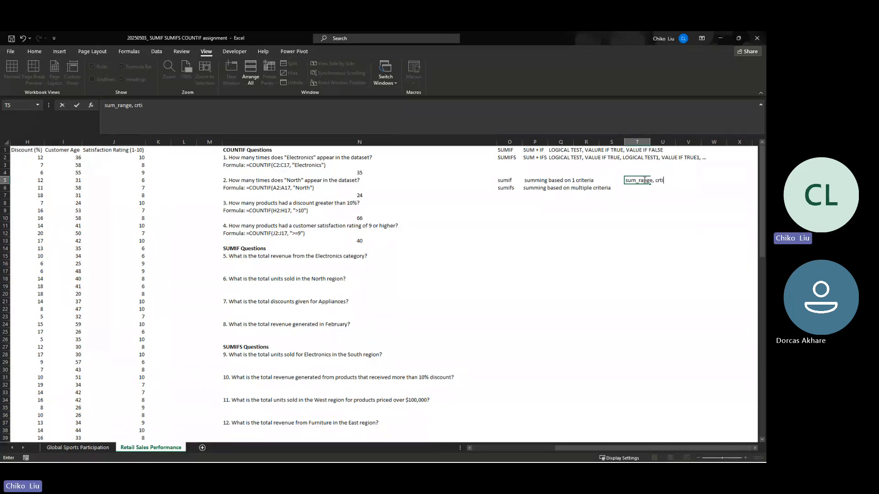
pyautogui.press('BackSpace')
pyautogui.press('BackSpace')
pyautogui.press('BackSpace')
pyautogui.write('iteria_range, criteri')
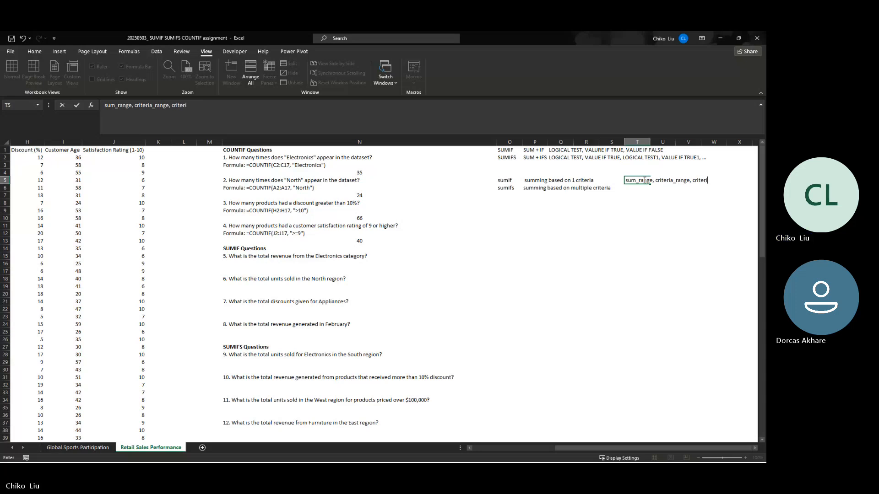
pyautogui.write('a')
pyautogui.press('Return')
# - Enter the example heading "item" in cell Y5, on the same row as the sumif notes
pyautogui.click(644, 179)
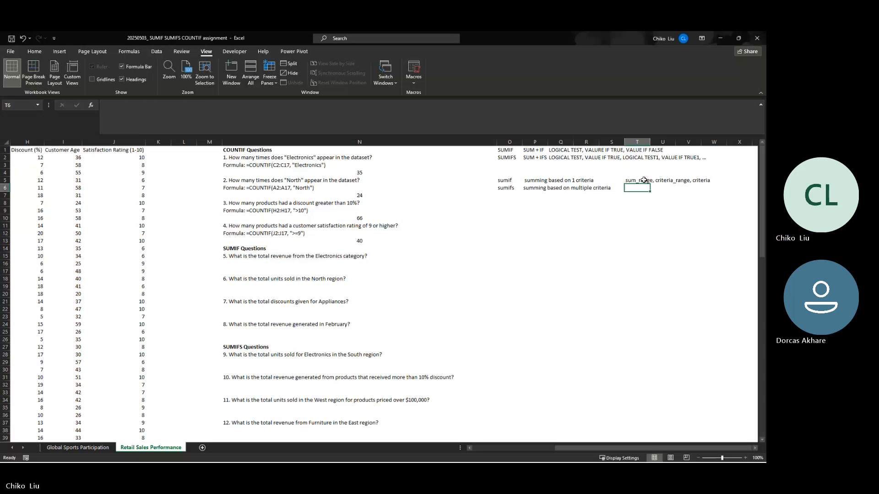
pyautogui.press('Right')
pyautogui.press('Right')
pyautogui.press('Right')
pyautogui.press('Right')
pyautogui.press('Right')
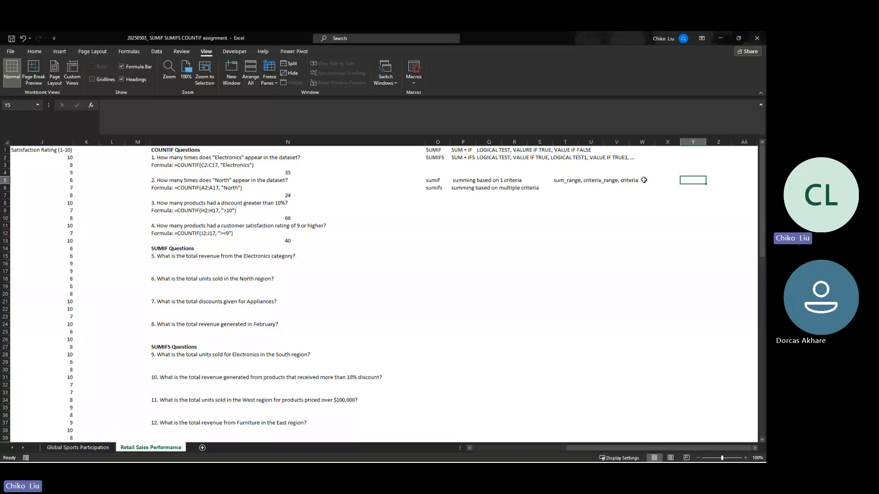
pyautogui.write('item')
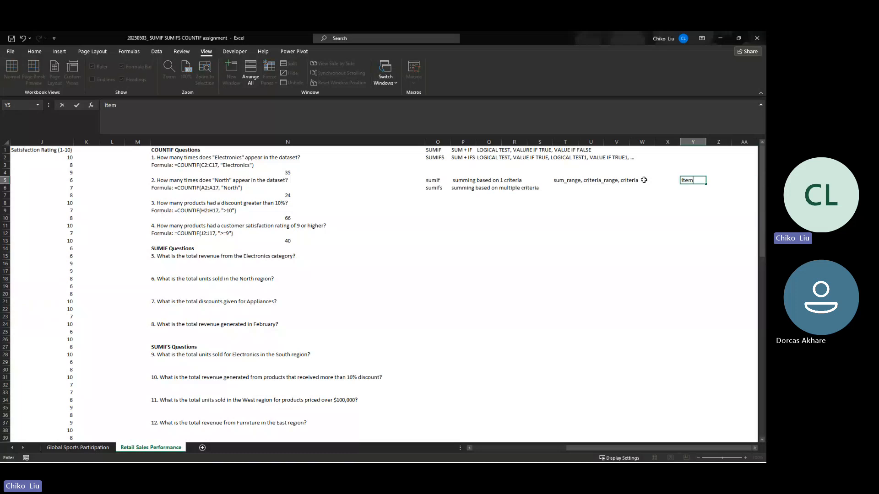
pyautogui.press('Tab')
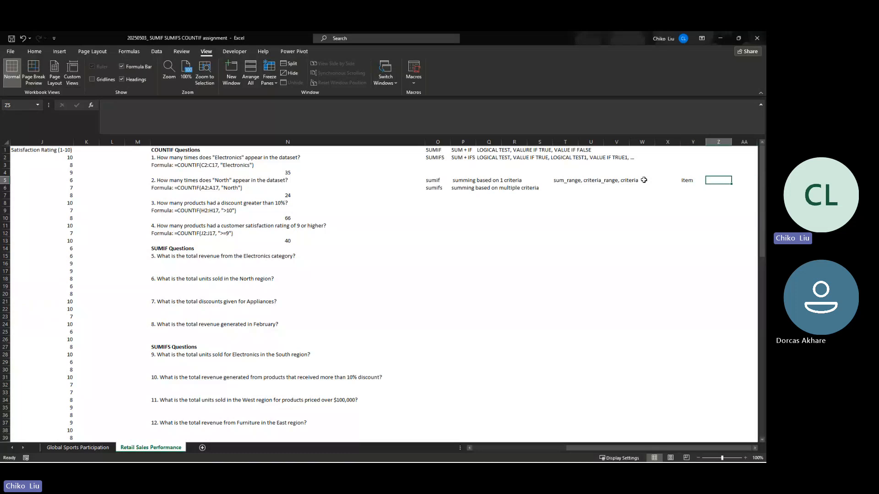
# - Enter the example heading "total price" in cell Z5, beside the "item" heading
pyautogui.write('unit')
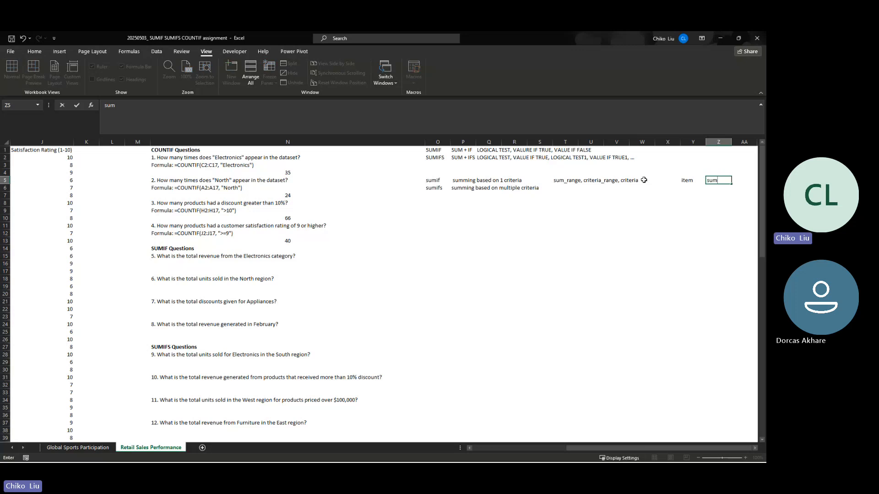
pyautogui.press('BackSpace')
pyautogui.press('BackSpace')
pyautogui.press('BackSpace')
pyautogui.press('BackSpace')
pyautogui.write('tto')
pyautogui.press('BackSpace')
pyautogui.write('o')
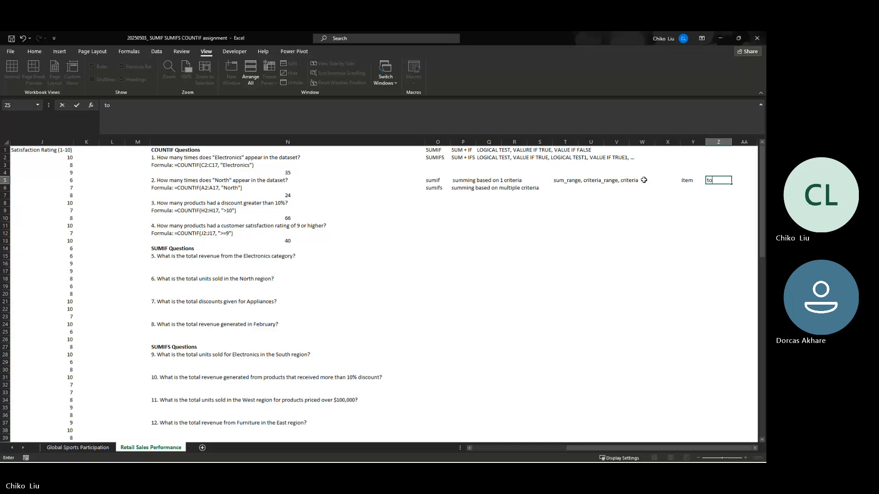
pyautogui.write('tal pric')
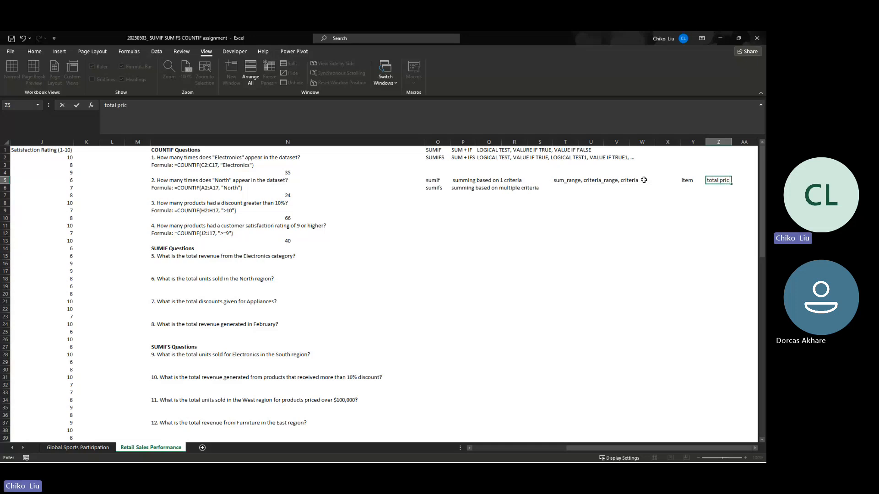
pyautogui.write('e')
pyautogui.press('Return')
pyautogui.press('Up')
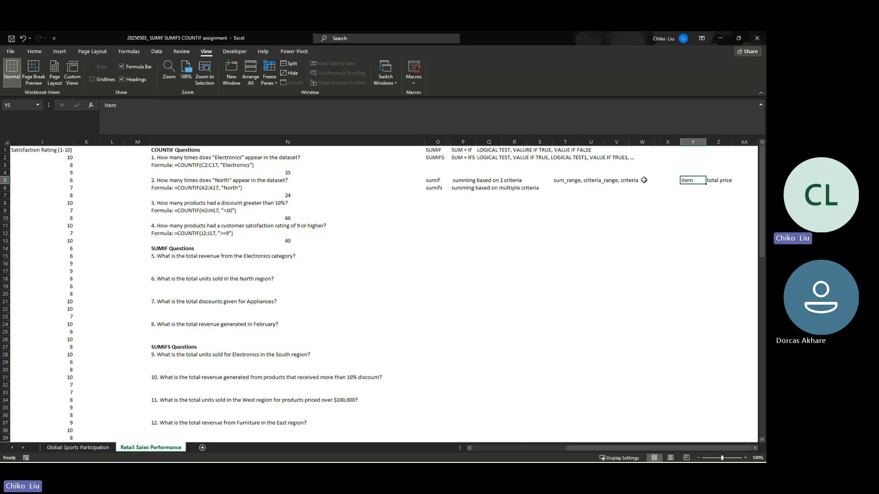
# - Start the plain-language SUMIF example in cell X5 with the text "total price range,"
pyautogui.press('Right')
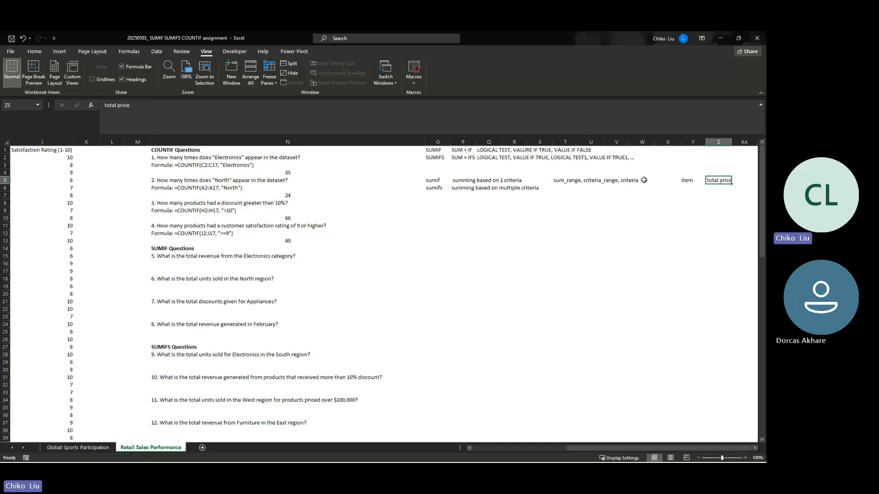
pyautogui.press('Left')
pyautogui.press('Left')
pyautogui.press('Left')
pyautogui.press('Left')
pyautogui.press('Left')
pyautogui.press('Left')
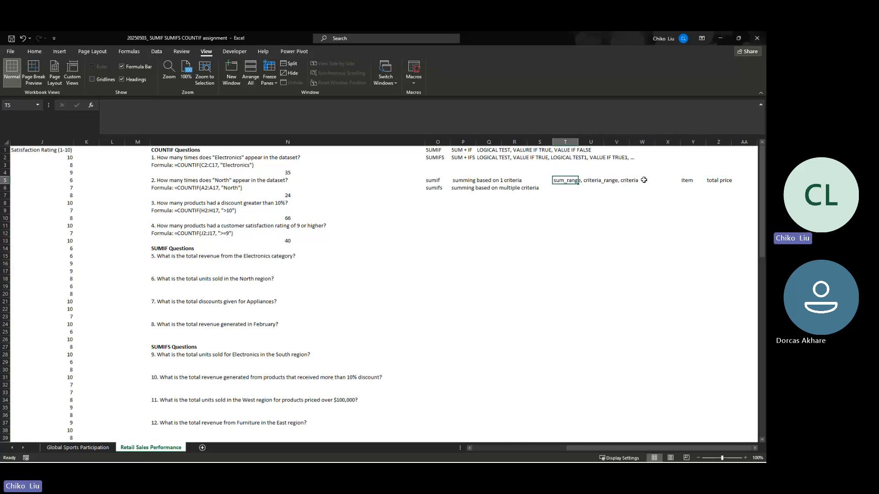
pyautogui.press('Down')
pyautogui.press('Right')
pyautogui.press('Up')
pyautogui.press('Up')
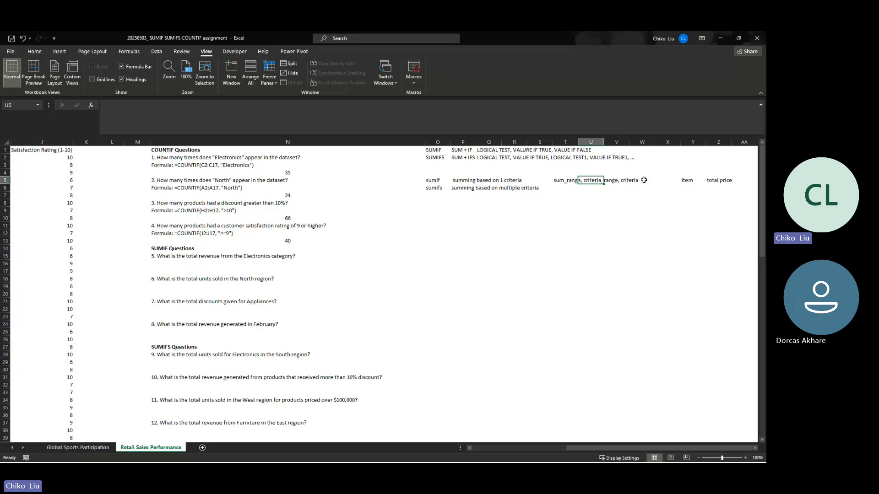
pyautogui.press('Right')
pyautogui.press('Right')
pyautogui.press('Right')
pyautogui.press('Down')
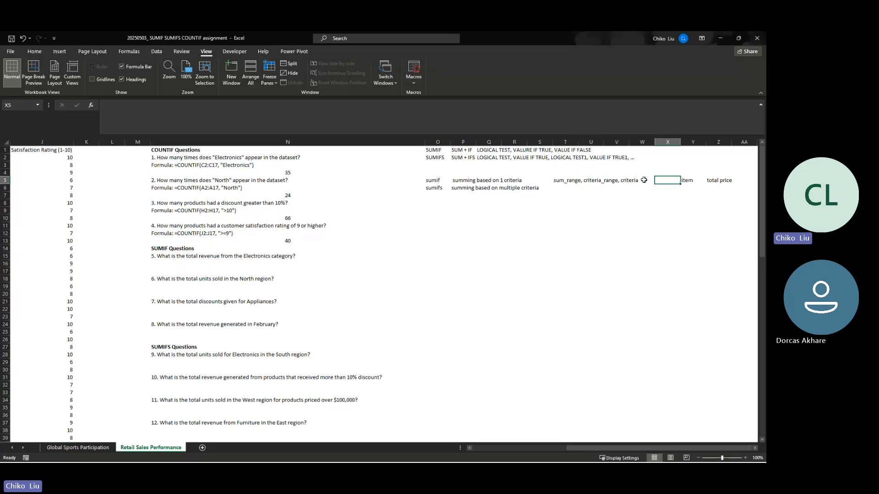
pyautogui.write('t')
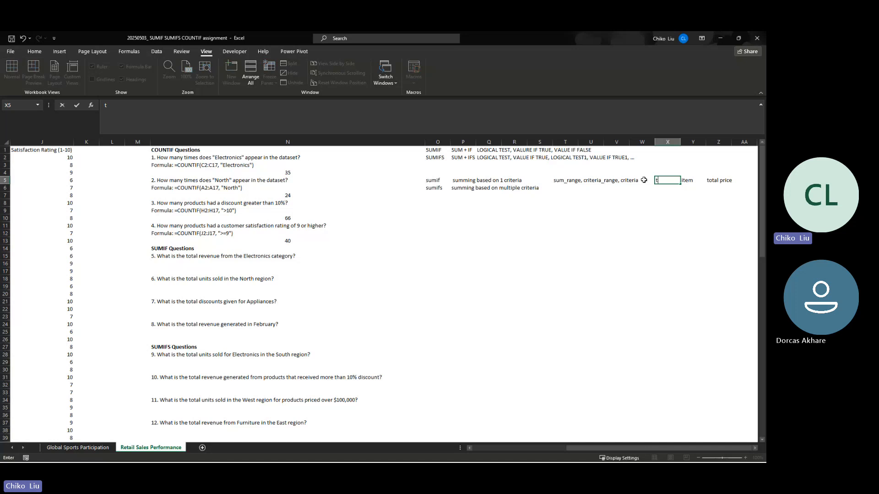
pyautogui.write('otal price range,')
# - Insert two blank columns before column Y, between the example text and the "item" heading
pyautogui.moveTo(691, 142); pyautogui.dragTo(725, 140)
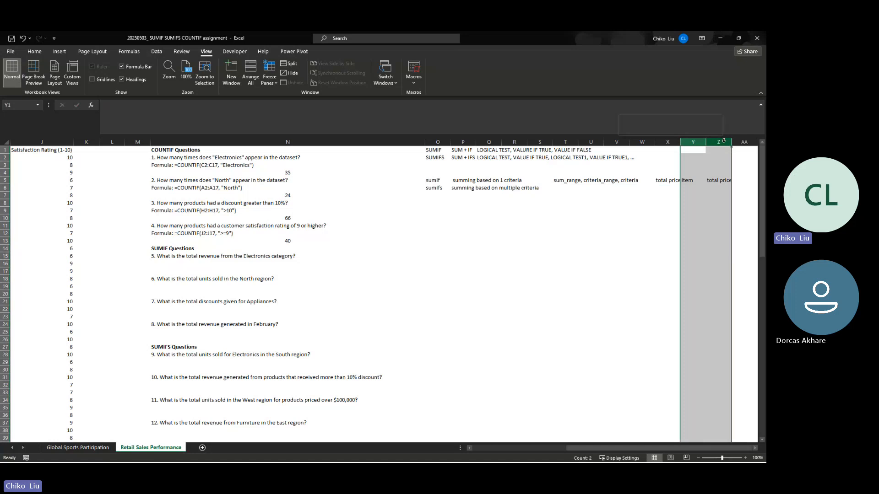
pyautogui.rightClick(723, 142)
pyautogui.click(691, 209)
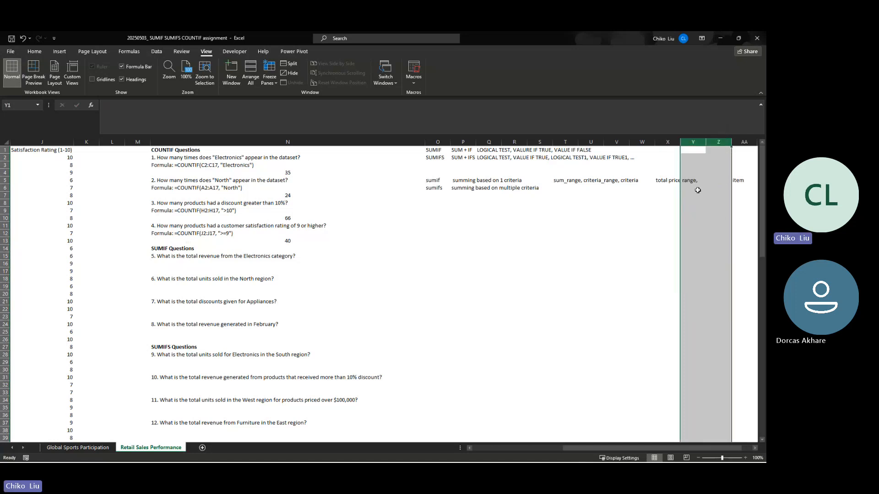
# - Extend the example text in X5 by appending "item range, specific item"
pyautogui.click(671, 179)
pyautogui.click(373, 107)
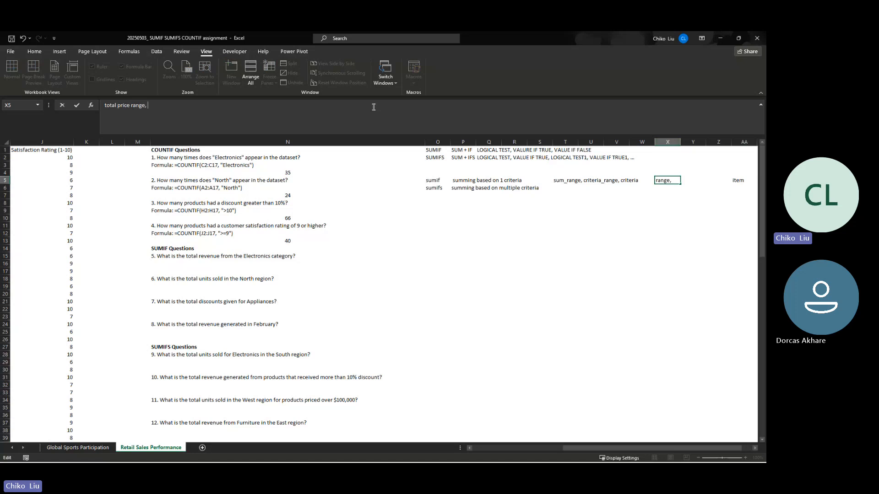
pyautogui.write('item range, specific item')
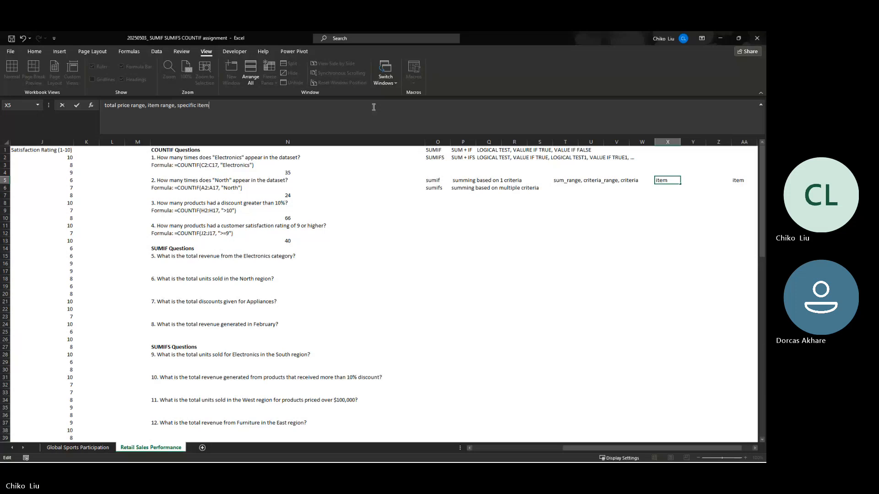
pyautogui.press('Return')
pyautogui.press('Up')
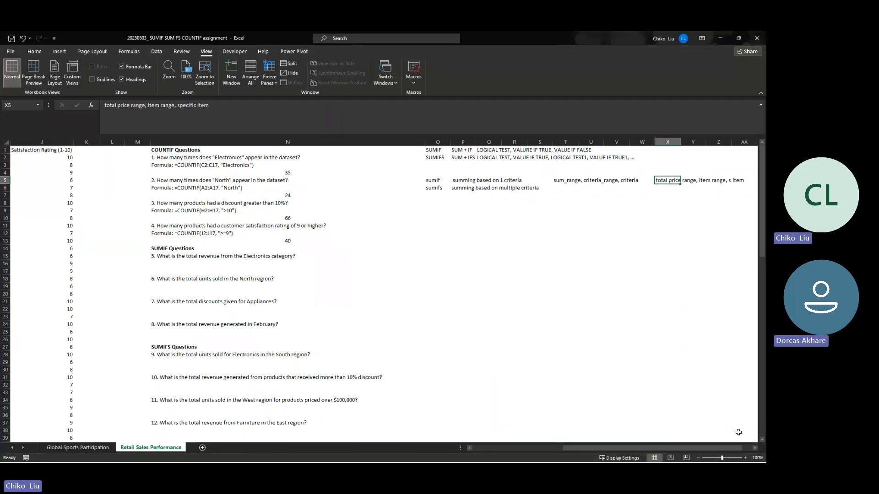
# - Insert two more blank columns before column AA so the "item" and "total price" headings clear the example text
pyautogui.click(745, 458)
pyautogui.click(745, 458)
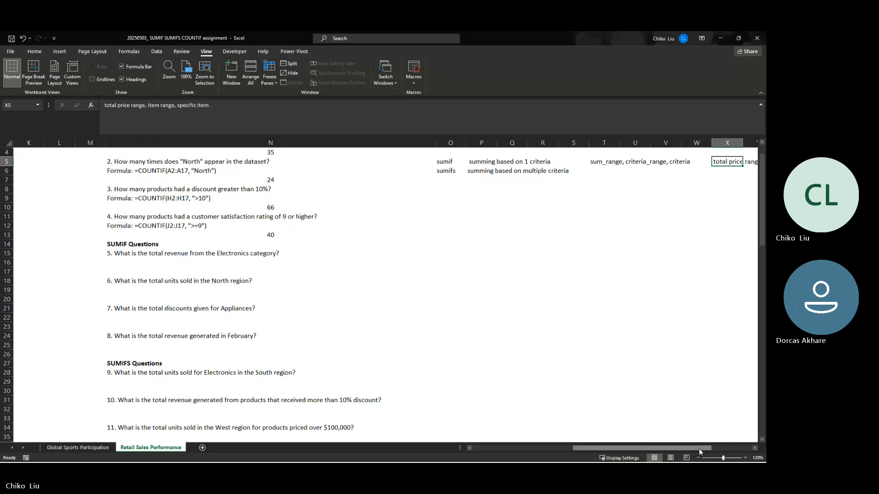
pyautogui.moveTo(699, 451); pyautogui.dragTo(745, 446)
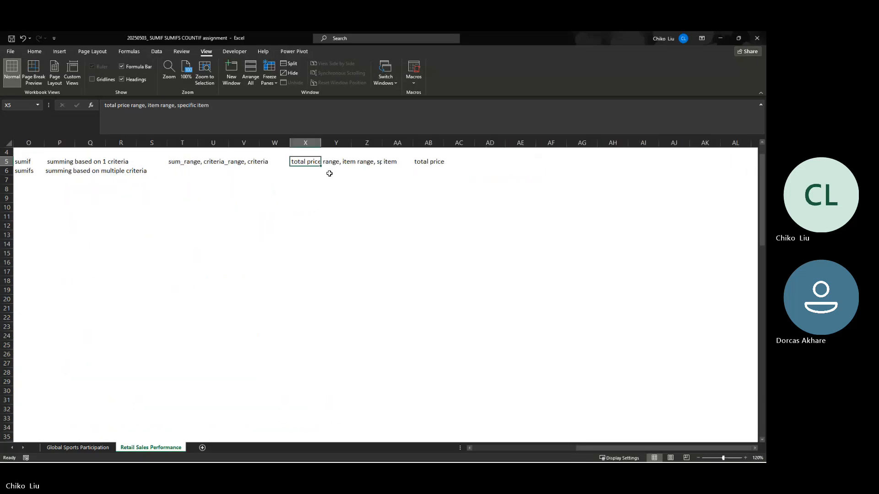
pyautogui.press('Left')
pyautogui.press('Left')
pyautogui.press('Left')
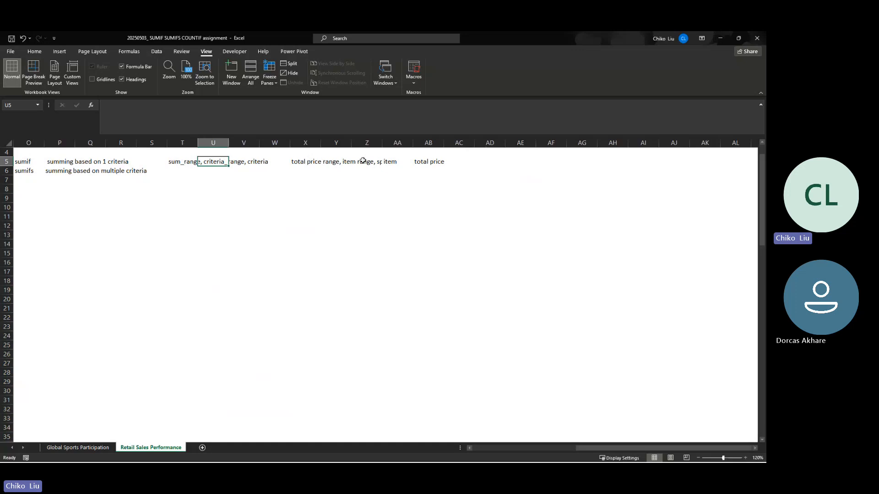
pyautogui.click(392, 143)
pyautogui.moveTo(392, 143); pyautogui.dragTo(429, 143)
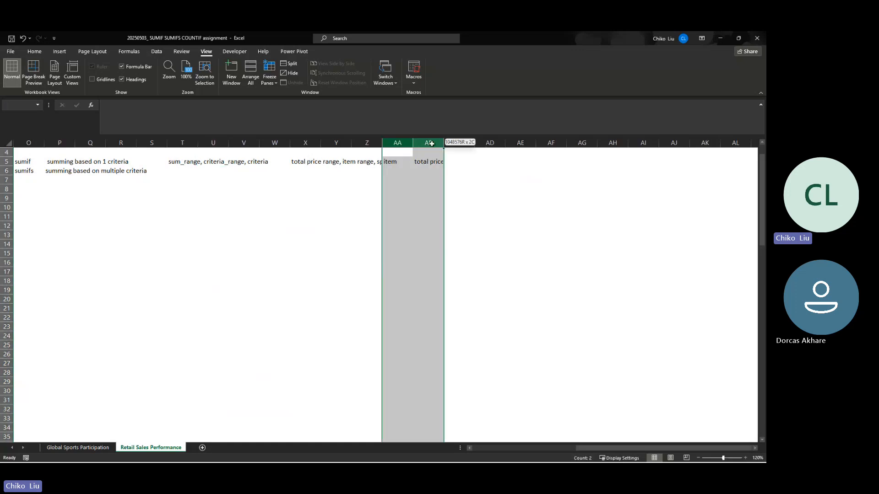
pyautogui.rightClick(402, 143)
pyautogui.click(431, 214)
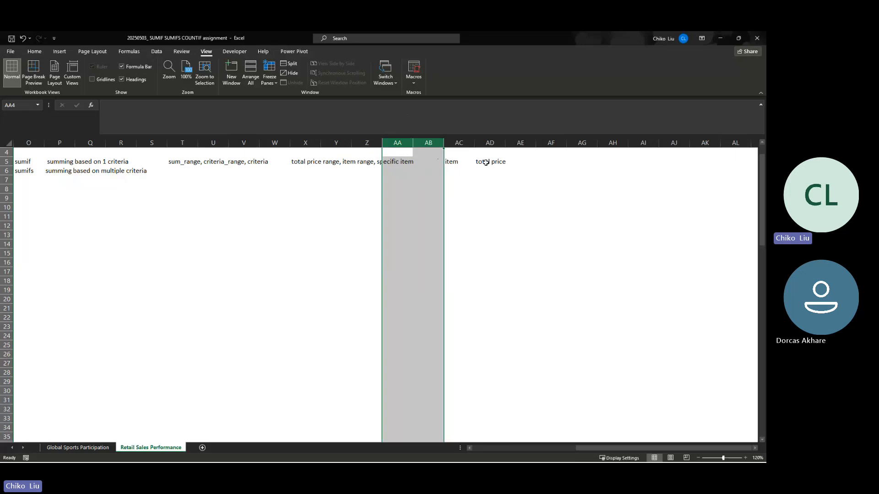
# - List the example items tomatoes, lettuce, oranges and aqua water in AC6:AC9 under the "item" heading
pyautogui.click(461, 164)
pyautogui.press('Right')
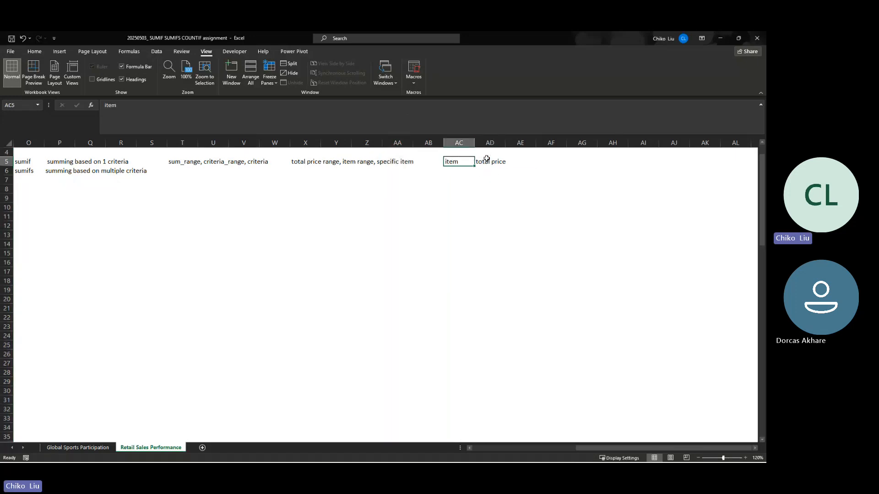
pyautogui.click(475, 171)
pyautogui.click(464, 170)
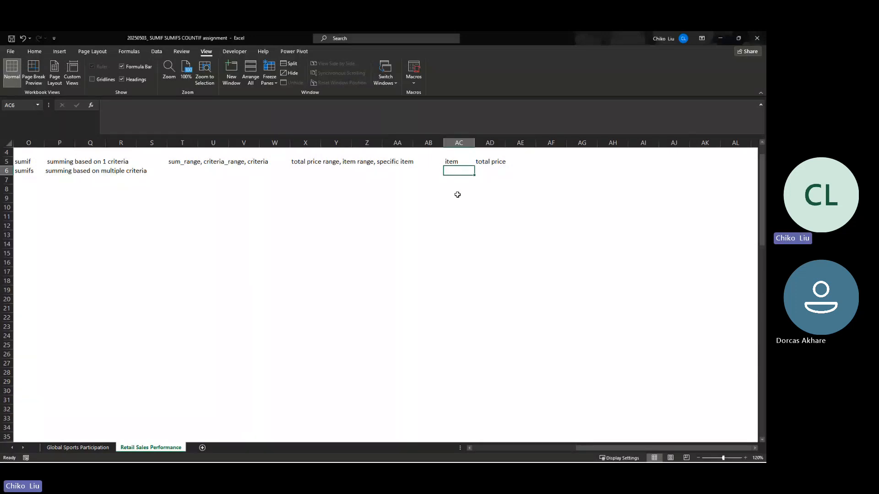
pyautogui.write('tomato')
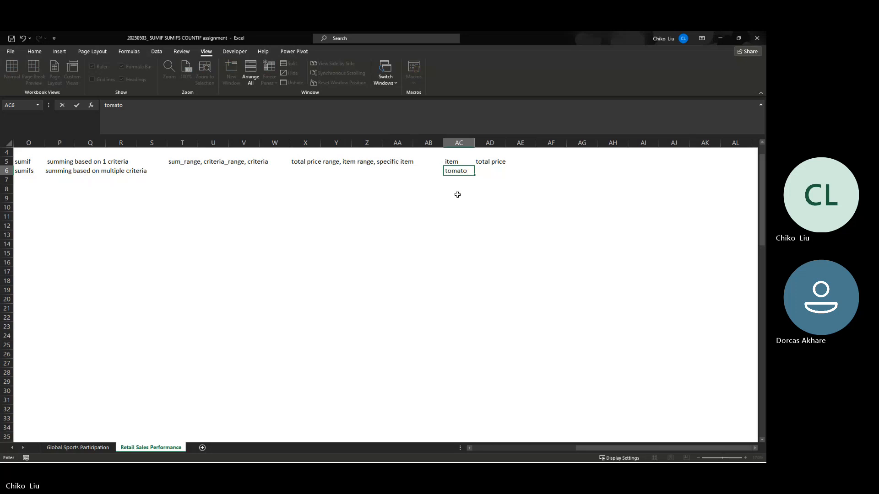
pyautogui.write('es')
pyautogui.press('Return')
pyautogui.write('lec')
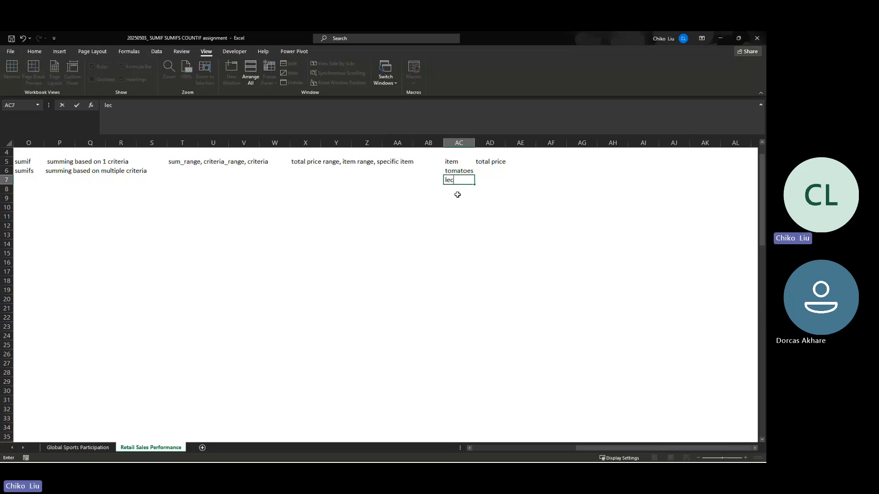
pyautogui.press('BackSpace')
pyautogui.write('ttuce')
pyautogui.press('Return')
pyautogui.write('oranges')
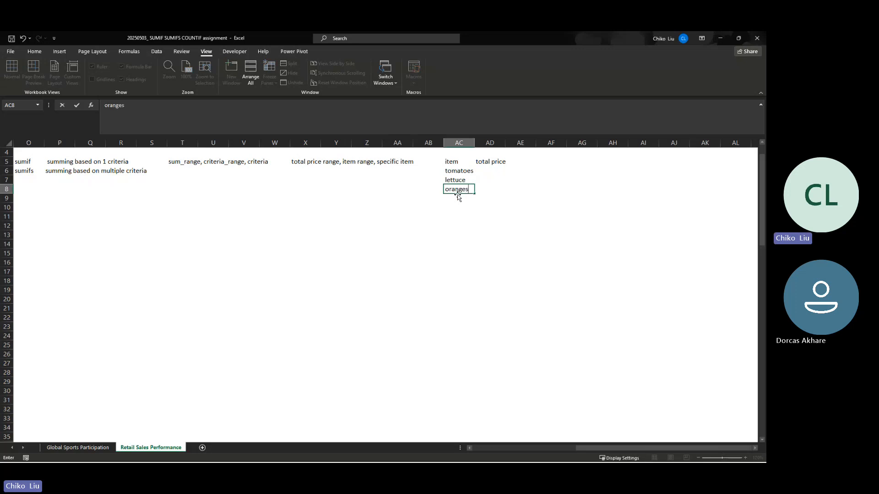
pyautogui.press('Return')
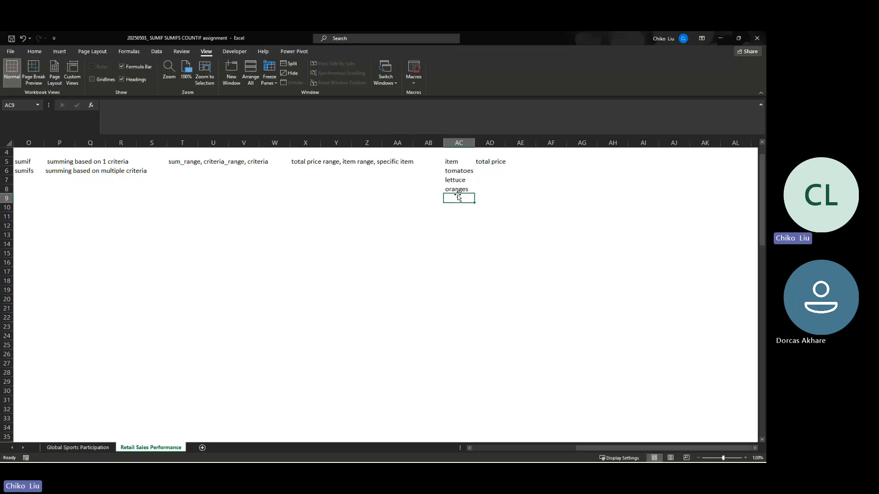
pyautogui.write('aq')
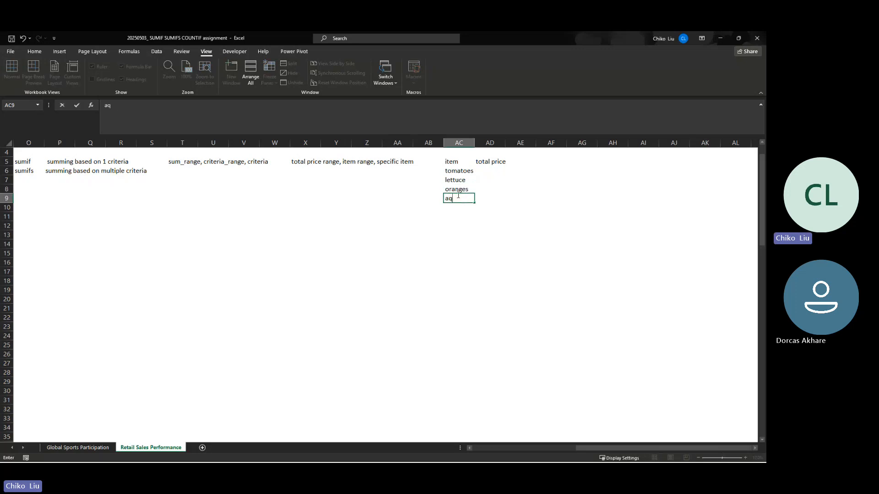
pyautogui.write('ua water')
pyautogui.press('Tab')
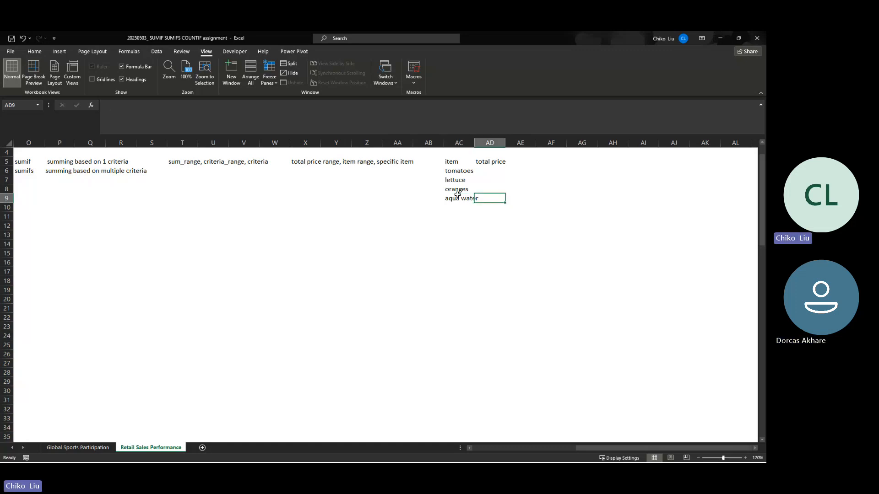
# - Enter the total prices 3 for tomatoes, 1 for lettuce, 2 for oranges and 3.5 for aqua water in column AD
pyautogui.write('3.5')
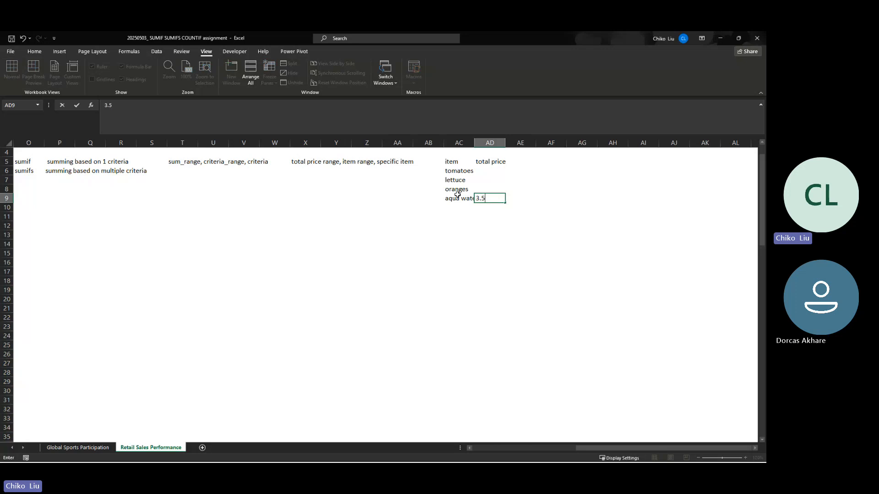
pyautogui.press('Up')
pyautogui.write('2')
pyautogui.press('Up')
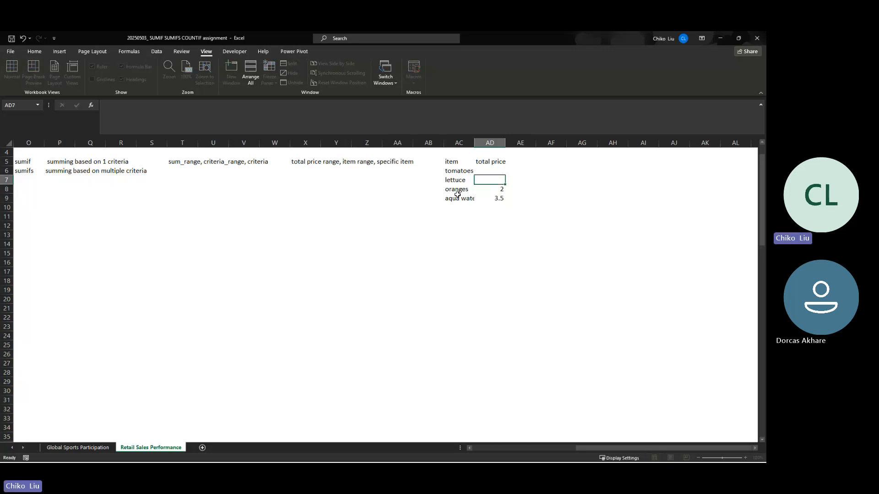
pyautogui.write('1')
pyautogui.press('Up')
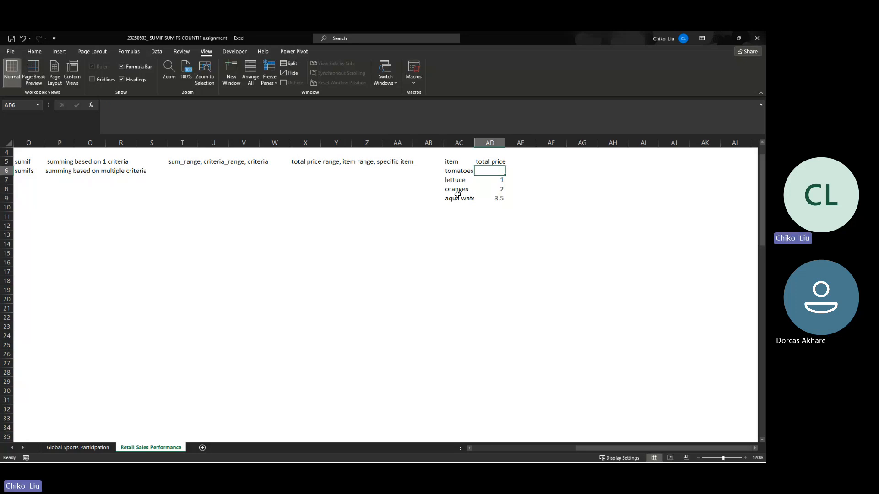
pyautogui.write('3')
pyautogui.press('Down')
pyautogui.press('Down')
pyautogui.press('Down')
pyautogui.press('Down')
# - Fit column AC's width to its text and add a second aqua water entry priced 2.5 in row 10
pyautogui.press('Left')
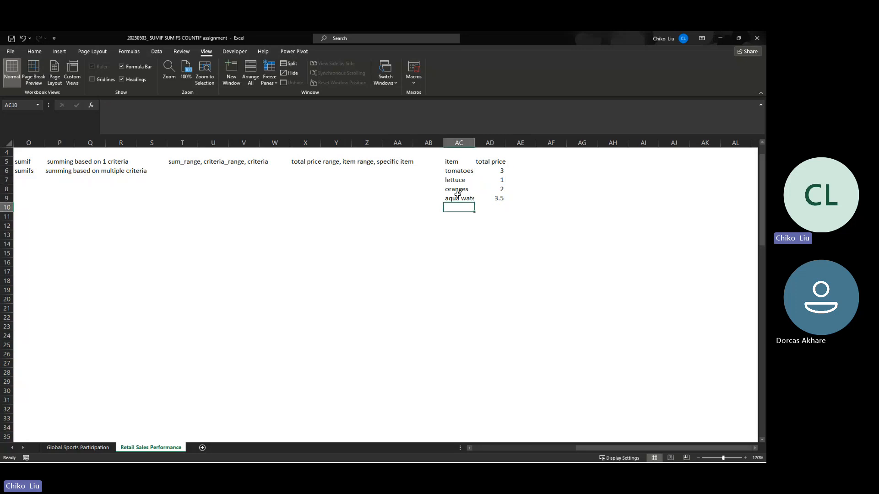
pyautogui.doubleClick(475, 142)
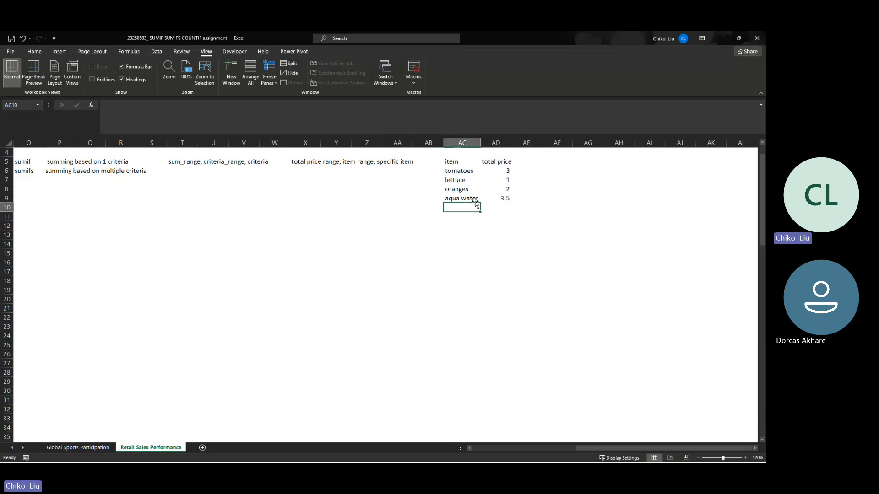
pyautogui.write('aqua water')
pyautogui.press('Tab')
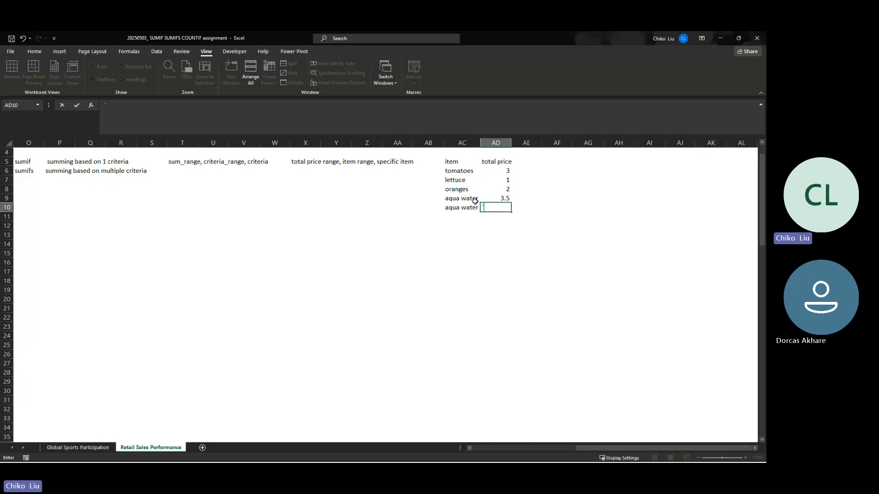
pyautogui.write('`')
pyautogui.press('BackSpace')
pyautogui.write('2.5')
pyautogui.press('Return')
# - Format the total prices in AD6:AD10 as currency with the £ English (United Kingdom) symbol and two decimal places
pyautogui.press('Up')
pyautogui.press('Up')
pyautogui.press('Right')
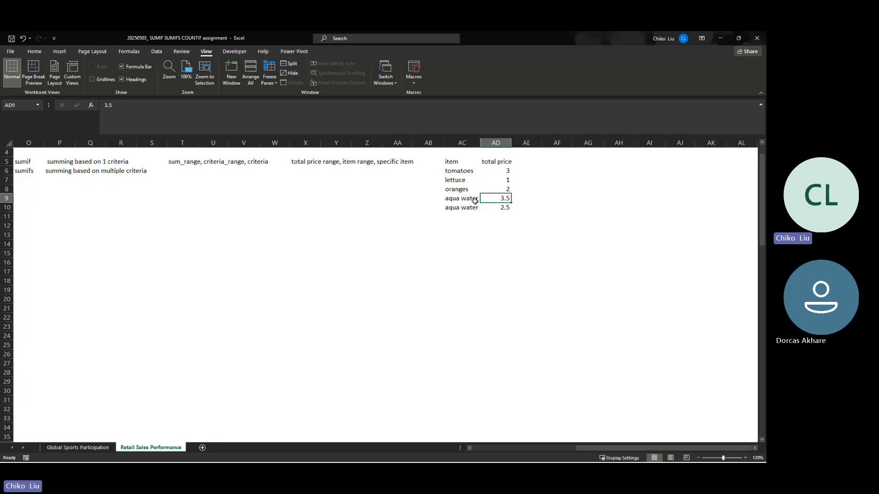
pyautogui.press('Down')
pyautogui.hotkey('ctrl', 'shift', 'Up')
pyautogui.hotkey('shift', 'Down')
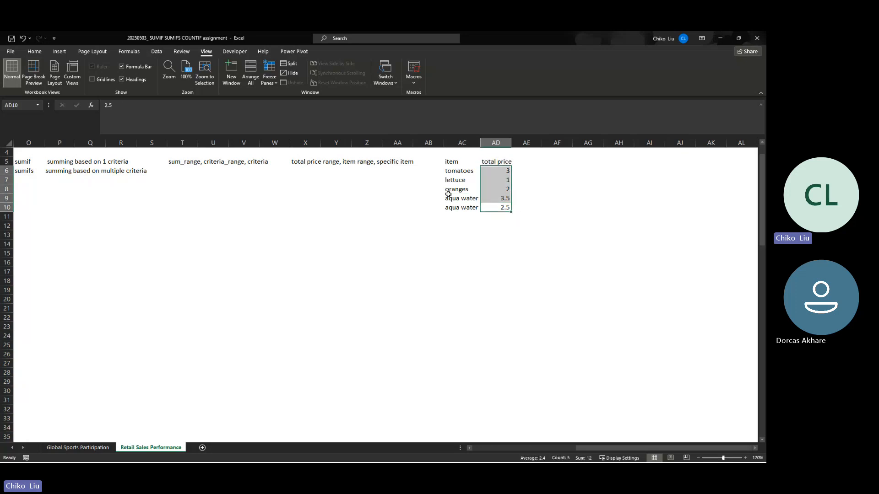
pyautogui.hotkey('ctrl', '1')
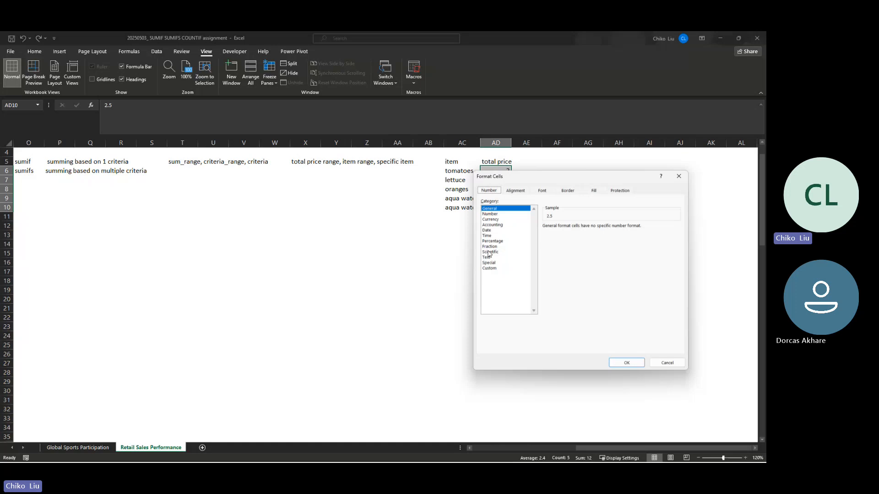
pyautogui.click(496, 220)
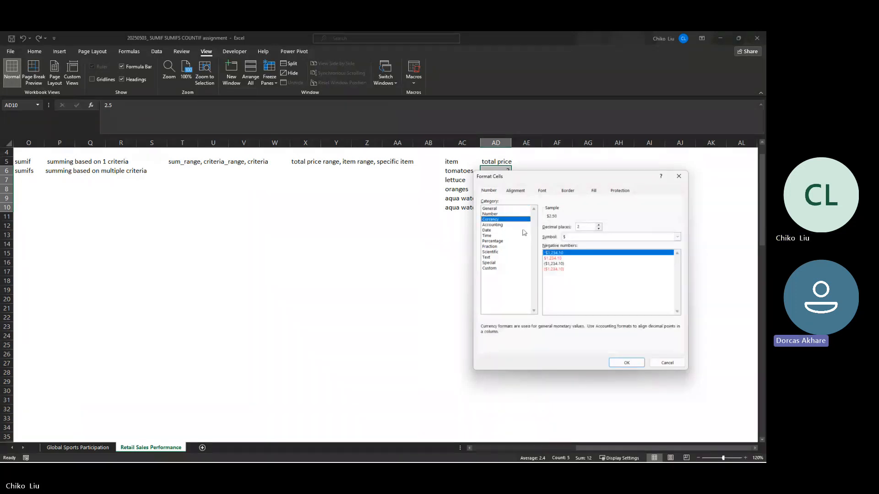
pyautogui.click(604, 236)
pyautogui.scroll(-4, 618, 287)
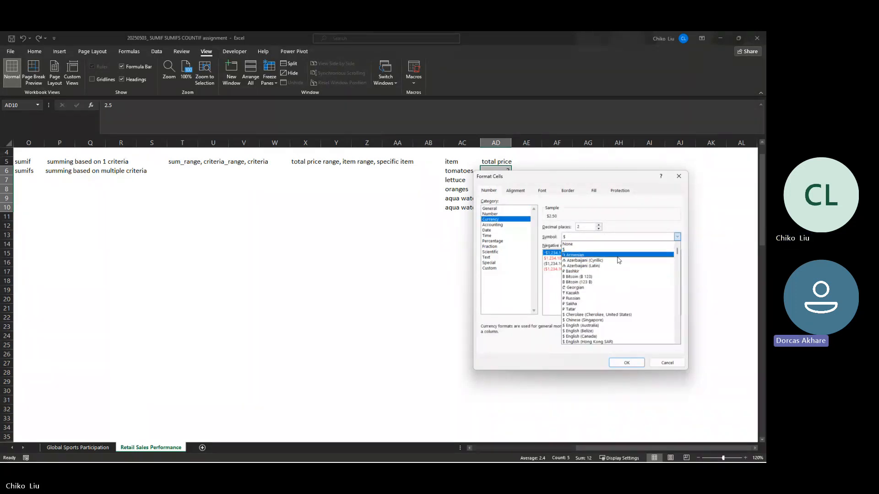
pyautogui.scroll(-6, 619, 271)
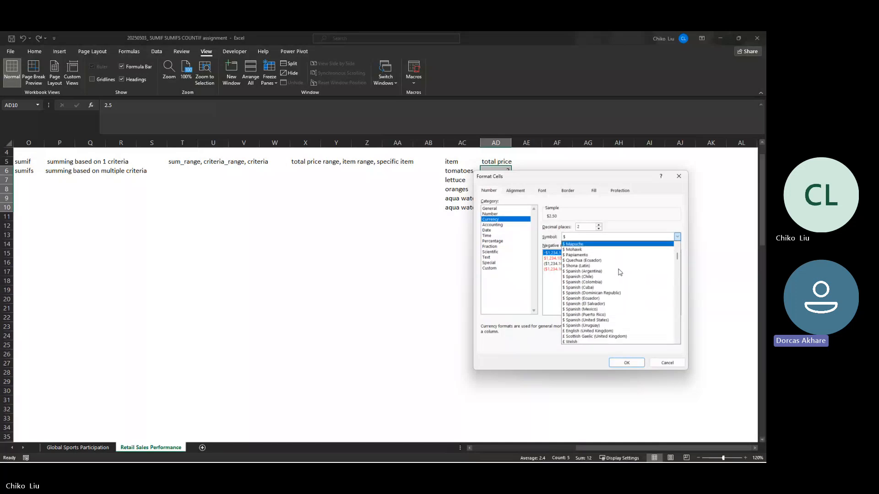
pyautogui.scroll(-2, 619, 273)
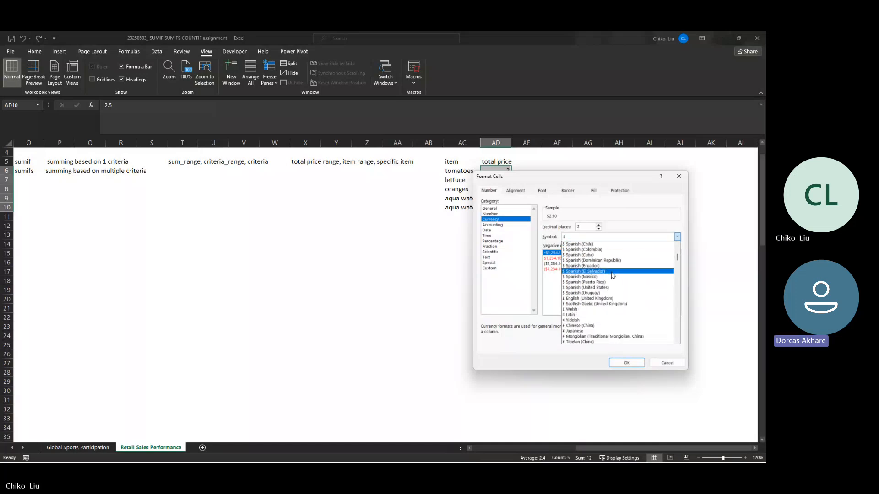
pyautogui.click(607, 299)
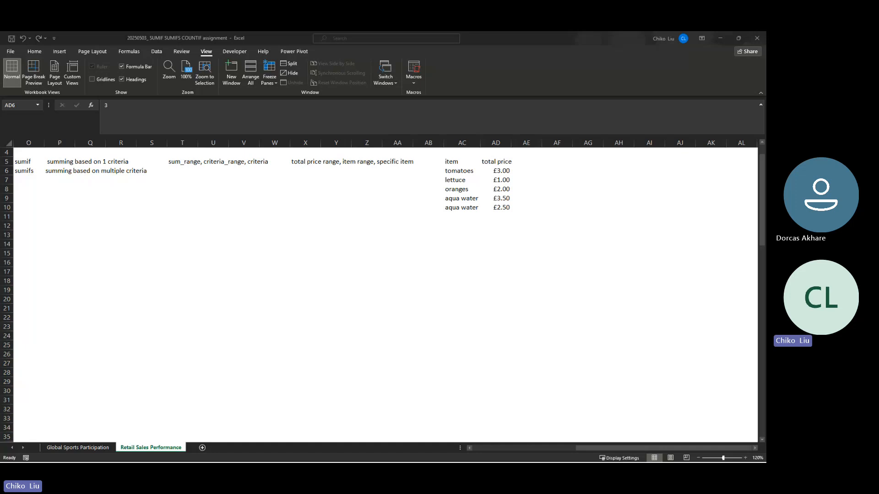
pyautogui.press('super+d')
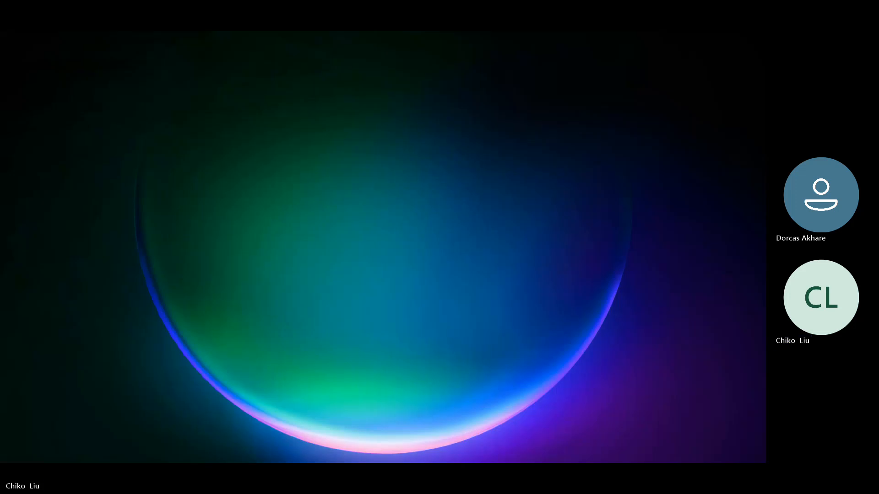
pyautogui.press('super+d')
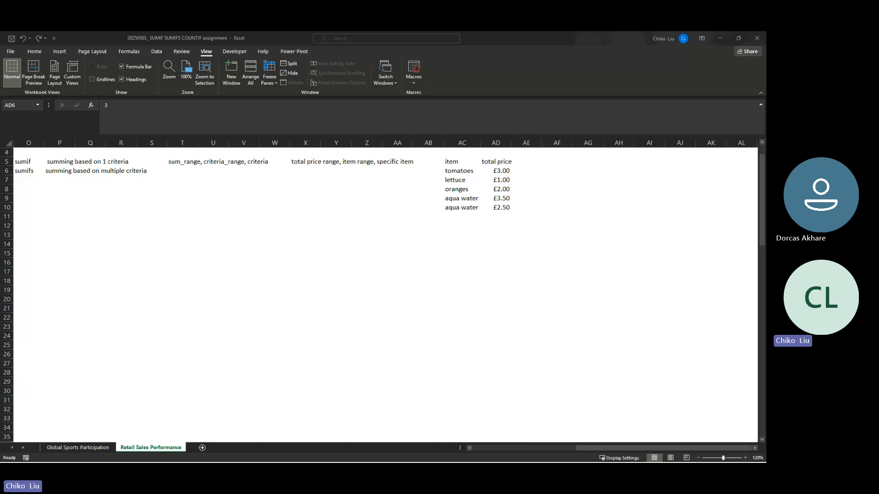
# - Start a cell-reference version of the SUMIF example in X6 with the total price range AD6:AD10
pyautogui.click(496, 207)
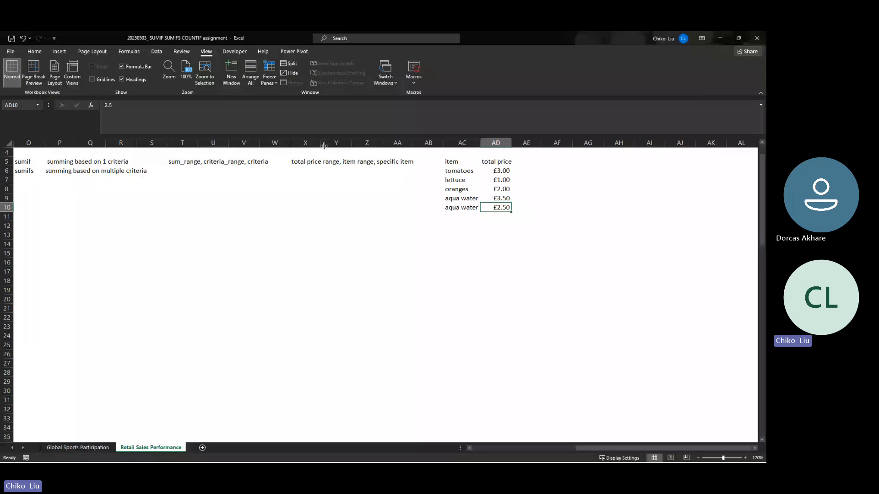
pyautogui.press('Up')
pyautogui.press('Up')
pyautogui.press('Up')
pyautogui.press('Up')
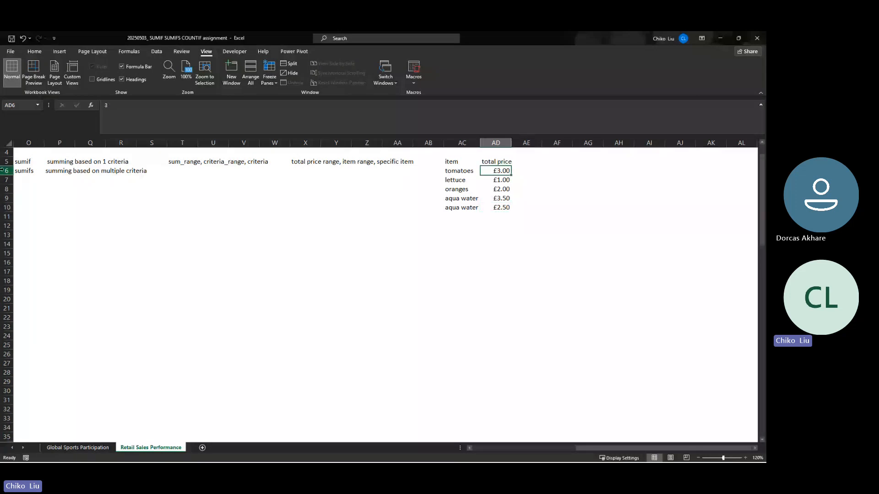
pyautogui.click(497, 209)
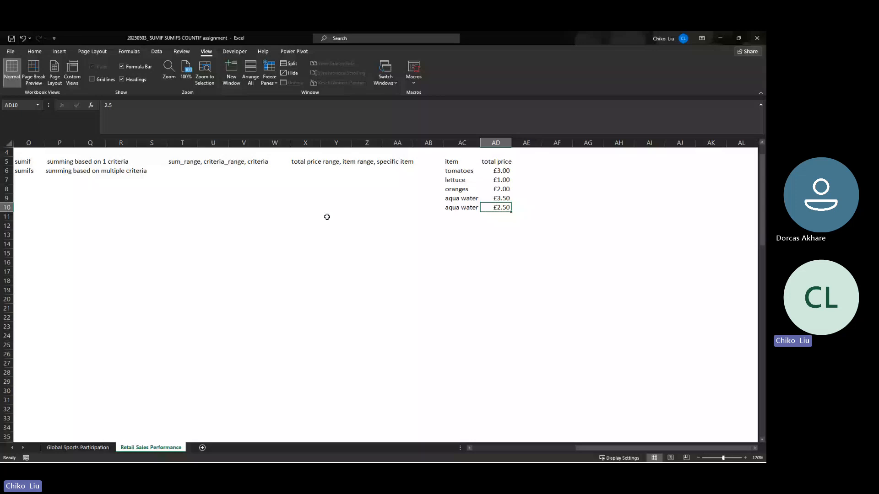
pyautogui.click(314, 170)
pyautogui.write('AD6')
pyautogui.write('AD10')
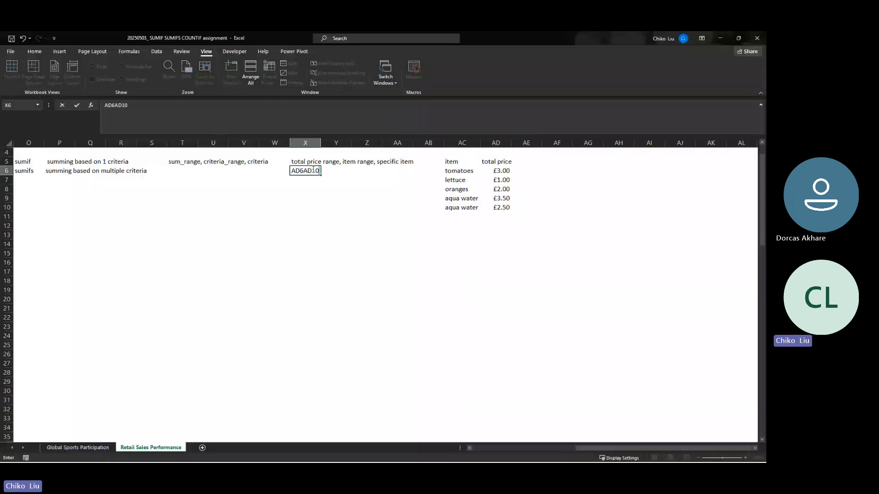
pyautogui.press('BackSpace')
pyautogui.press('BackSpace')
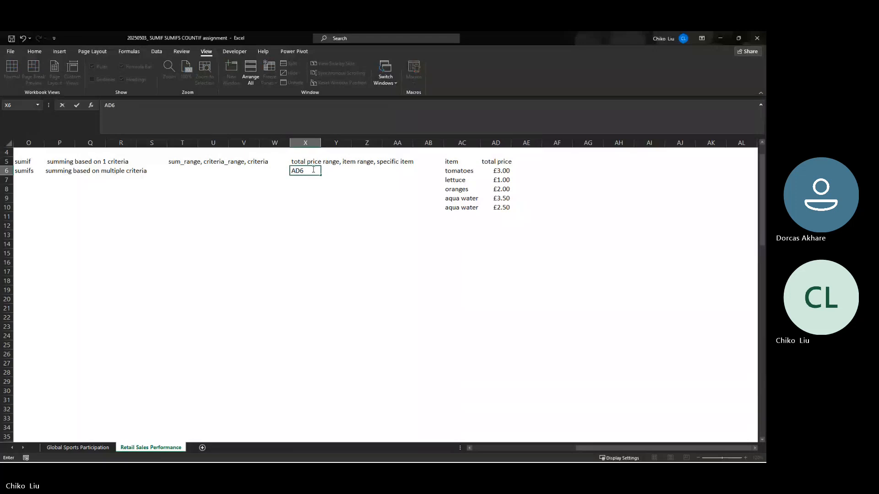
pyautogui.write(':AD10')
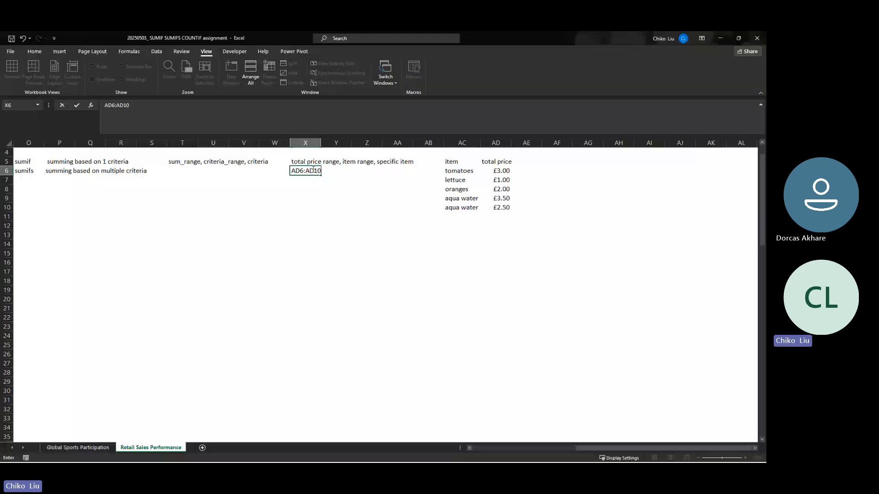
pyautogui.write(',')
pyautogui.write('AC')
pyautogui.write('6:A')
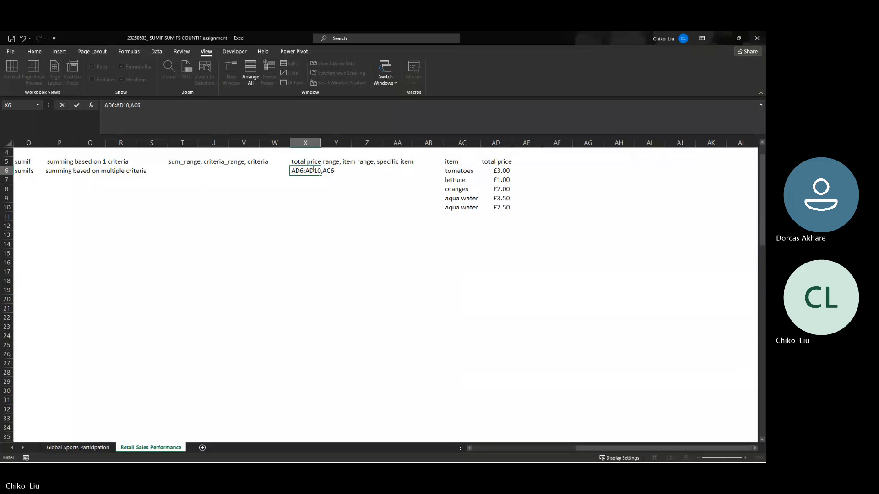
pyautogui.write('C')
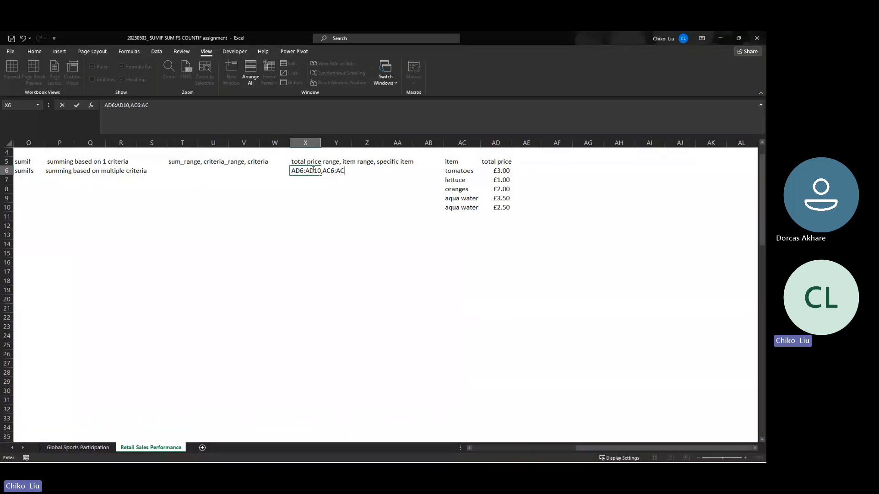
pyautogui.write('10,"aqua water')
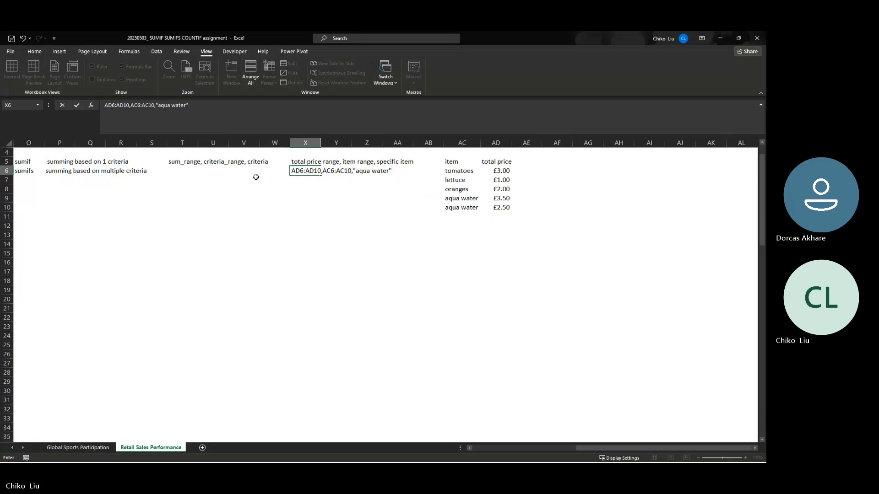
# - Make both ranges in the X6 example absolute, so it reads $AD$6:$AD$10,$AC$6:$AC$10,"aqua water"
pyautogui.click(106, 105)
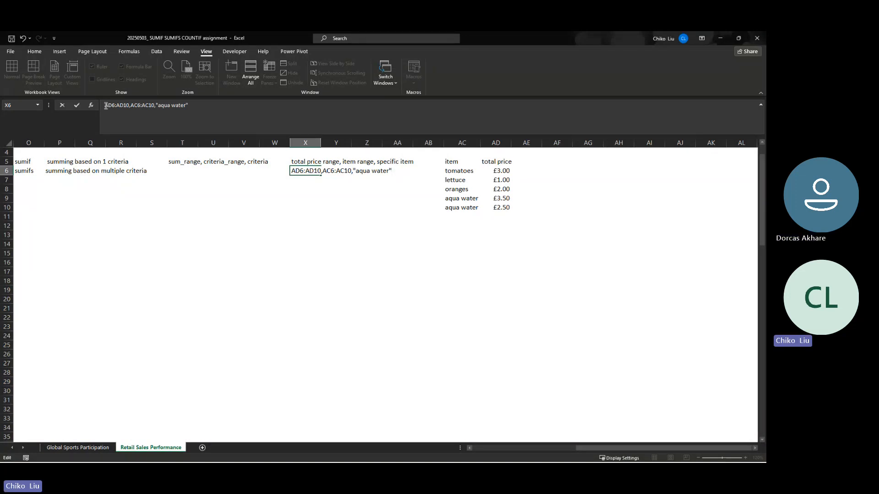
pyautogui.write('$')
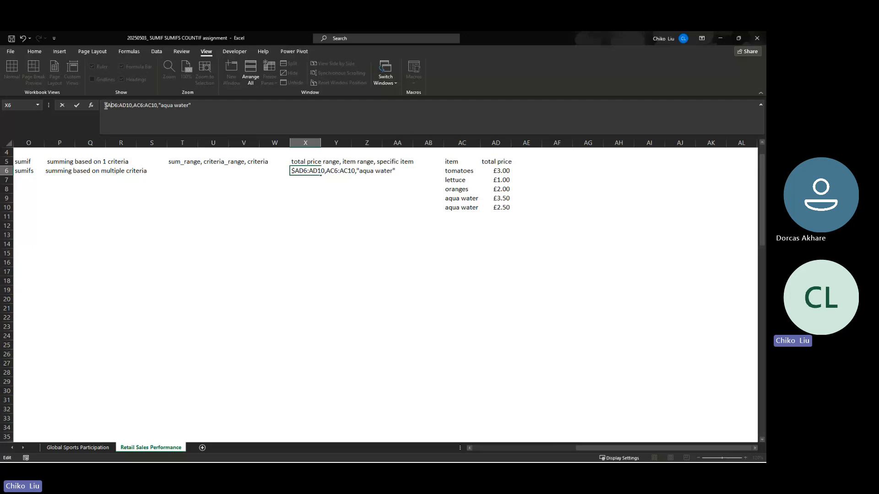
pyautogui.write('$')
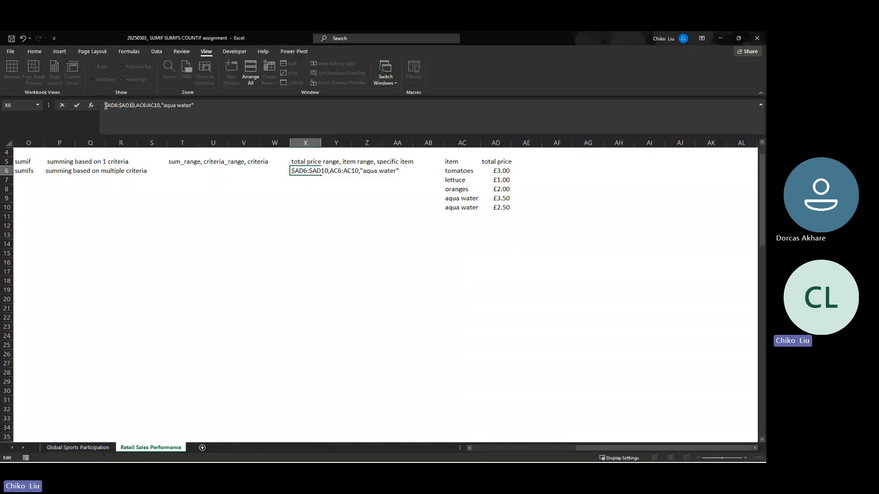
pyautogui.write('$')
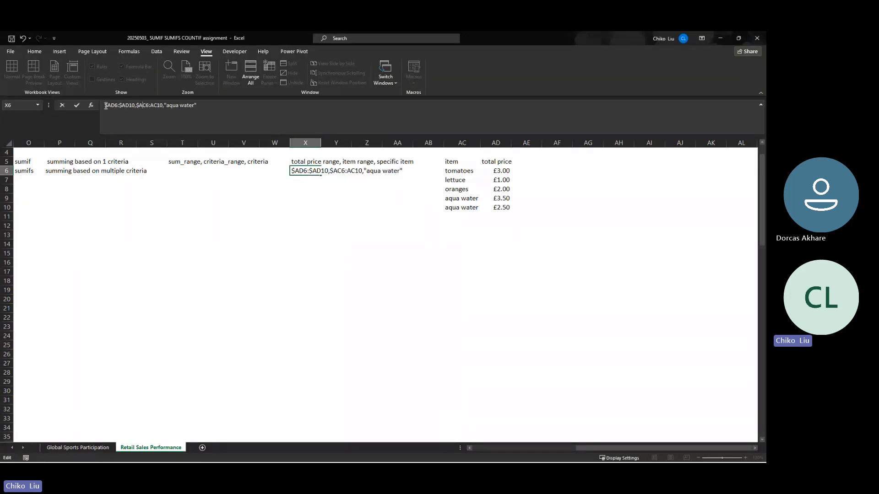
pyautogui.write('$')
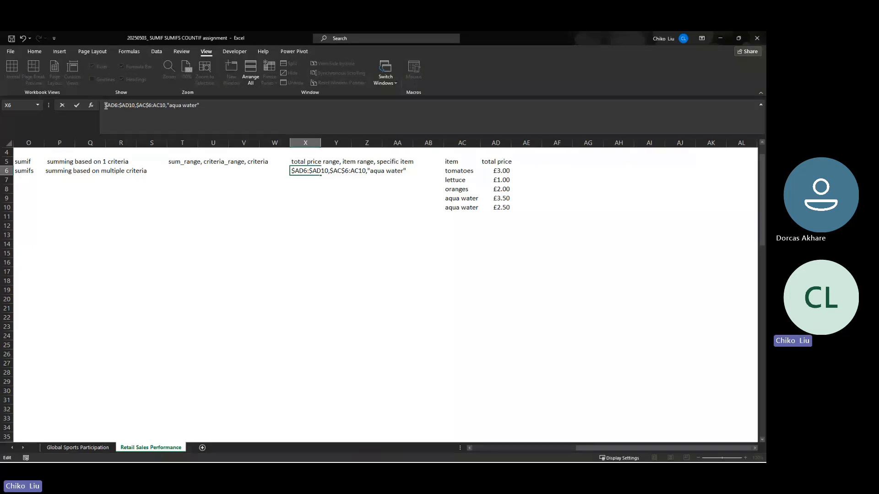
pyautogui.write('$AD')
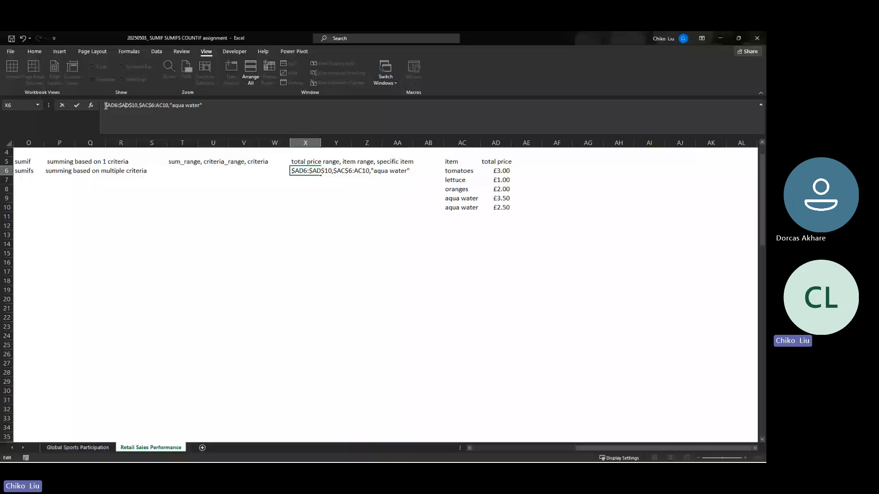
pyautogui.write('$6:')
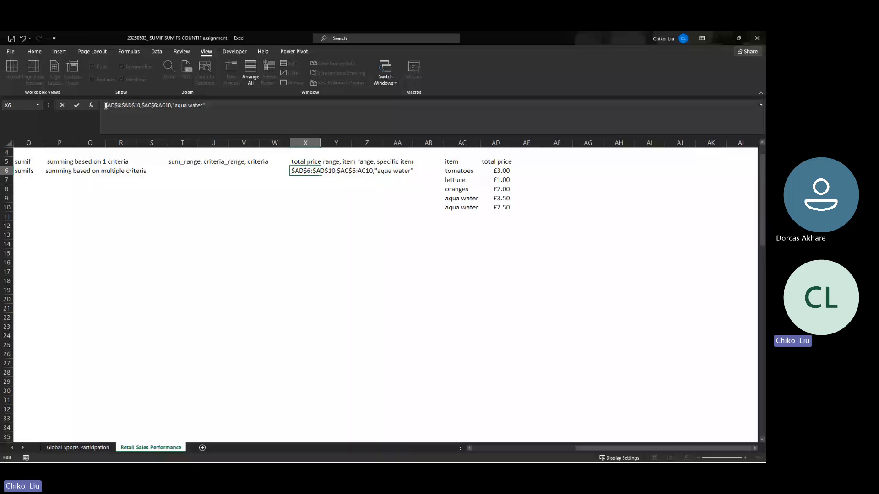
pyautogui.write('$')
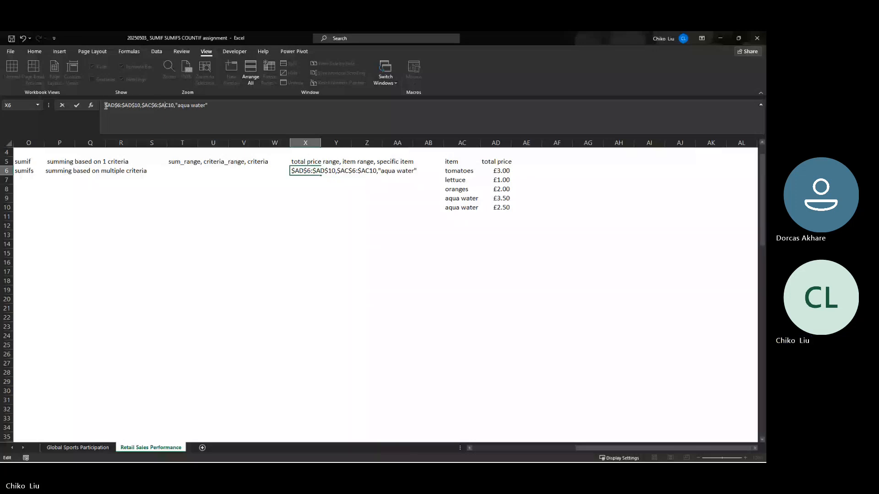
pyautogui.press('Right')
pyautogui.press('Right')
pyautogui.write('$')
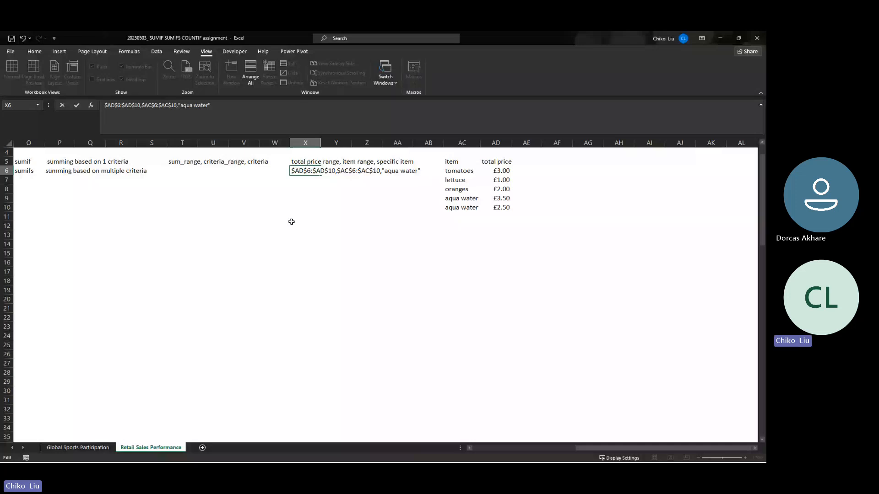
pyautogui.press('Escape')
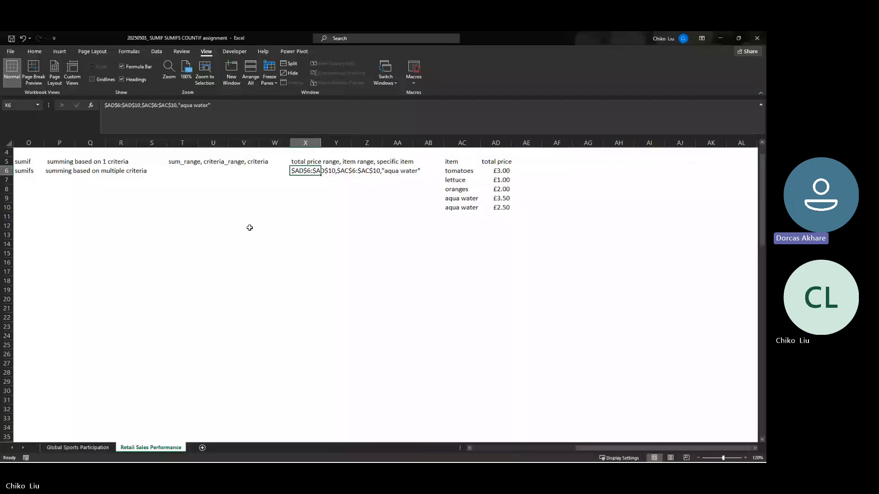
# - Move the total price range to the end of the X6 example, giving $AC$6:$AC$10,"aqua water",$AD$6:$AD$10
pyautogui.click(180, 170)
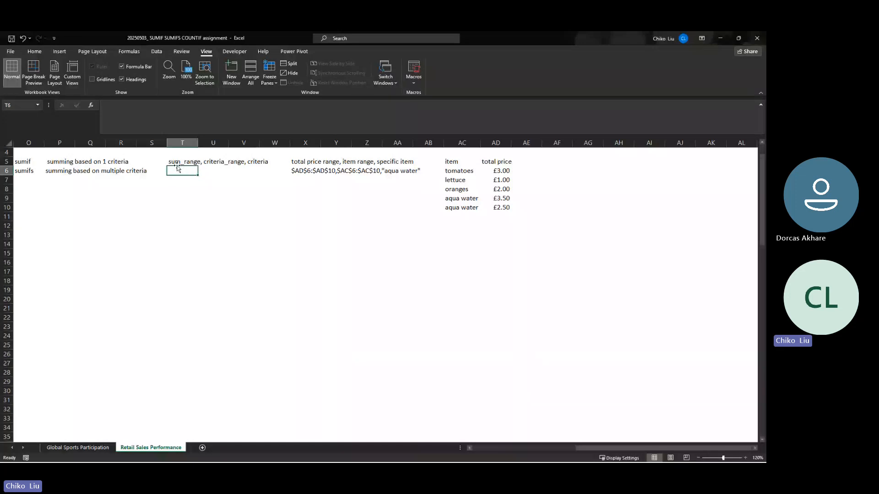
pyautogui.click(177, 164)
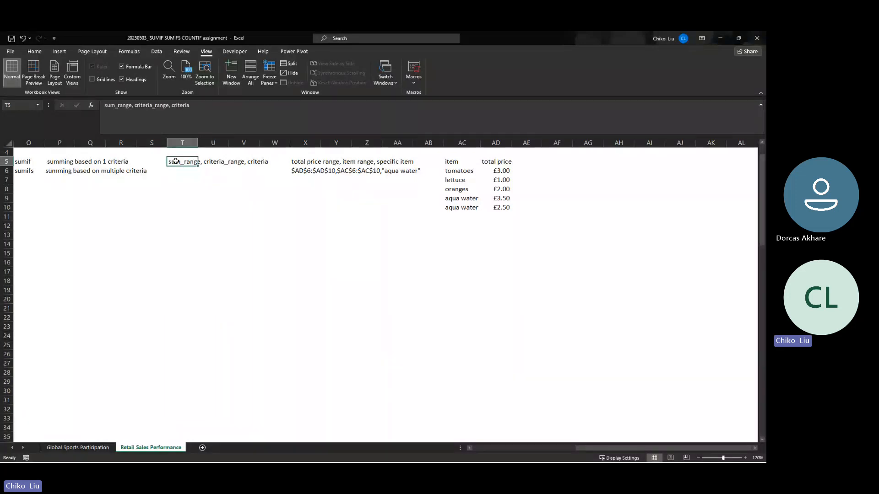
pyautogui.click(325, 171)
pyautogui.click(307, 172)
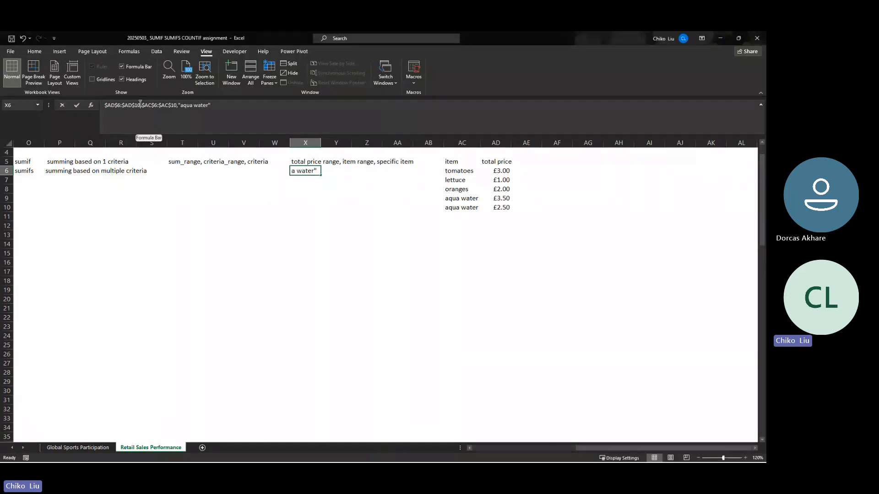
pyautogui.click(105, 105)
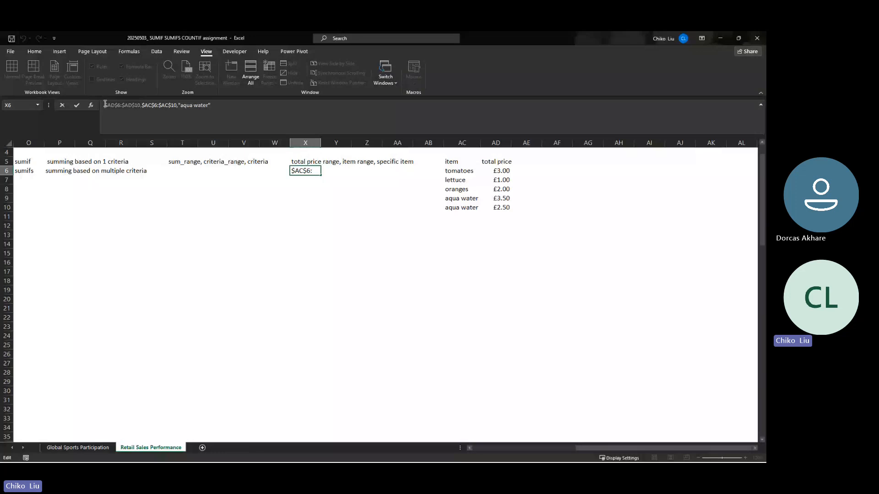
pyautogui.press('Escape')
pyautogui.hotkey('ctrl', 'c')
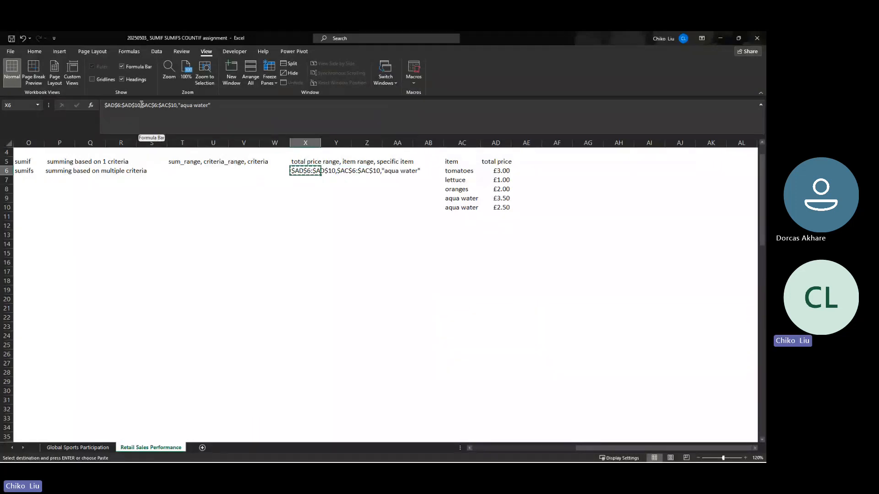
pyautogui.moveTo(142, 105); pyautogui.dragTo(104, 105)
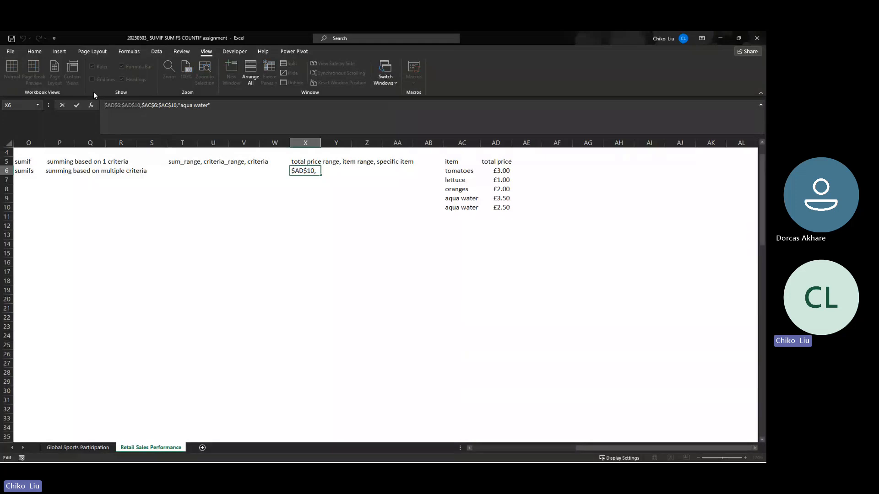
pyautogui.hotkey('ctrl', 'x')
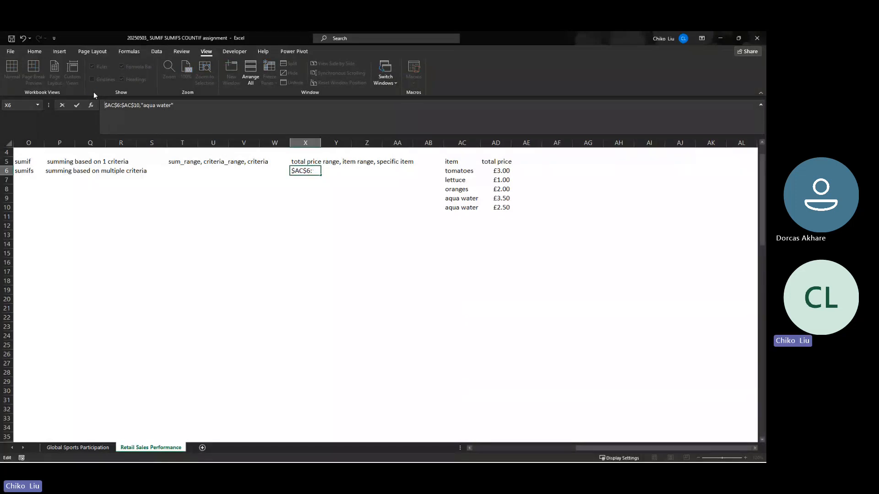
pyautogui.write(',')
pyautogui.hotkey('ctrl', 'v')
pyautogui.hotkey('ctrl', 'Return')
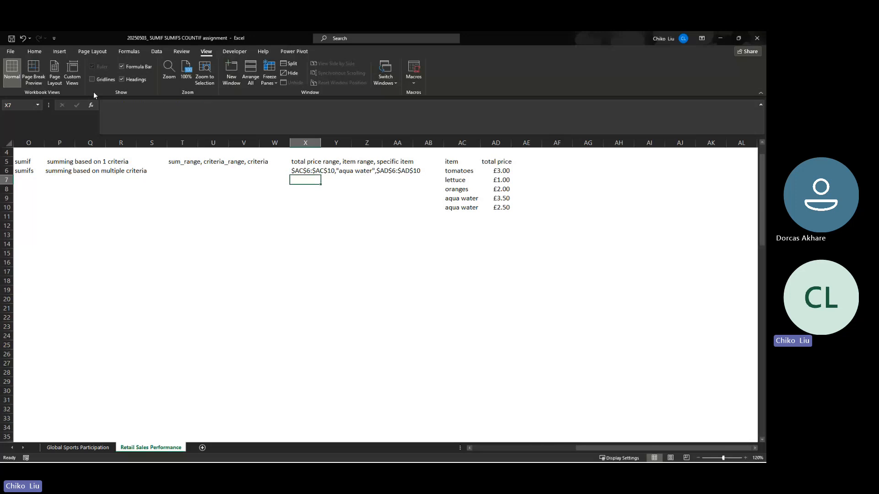
# - Reorder the SUMIF arguments in T5 to read criteria_range, criteria,sum_range
pyautogui.click(185, 162)
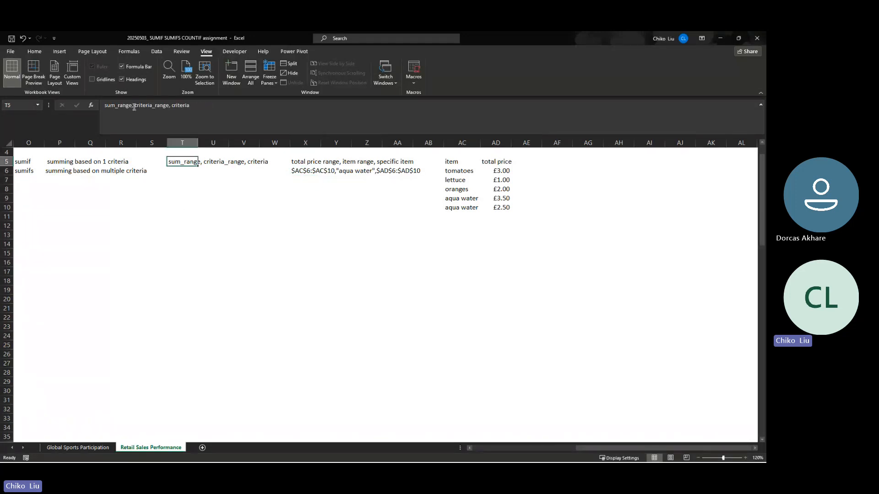
pyautogui.click(99, 111)
pyautogui.press('Delete')
pyautogui.press('Delete')
pyautogui.press('Delete')
pyautogui.press('Delete')
pyautogui.press('Delete')
pyautogui.press('Delete')
pyautogui.press('Delete')
pyautogui.press('Delete')
pyautogui.press('Delete')
pyautogui.press('Delete')
pyautogui.press('Delete')
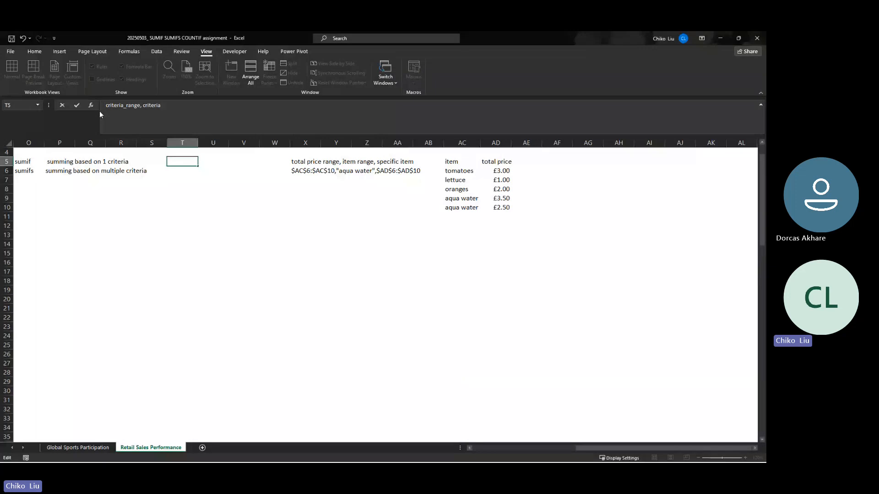
pyautogui.press('BackSpace')
pyautogui.write(',sum_range')
pyautogui.press('Return')
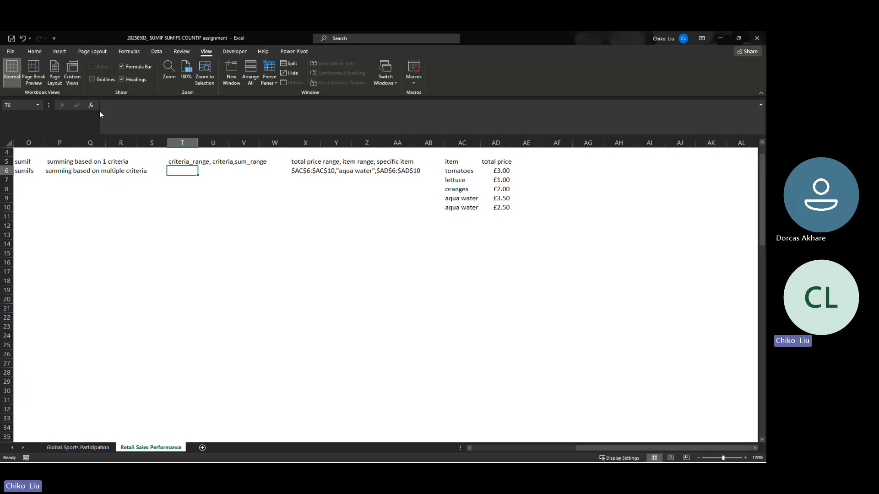
# - Start the SUMIFS argument list in T6 with sum_range, criteria range1, criteria1
pyautogui.write('sum_ran')
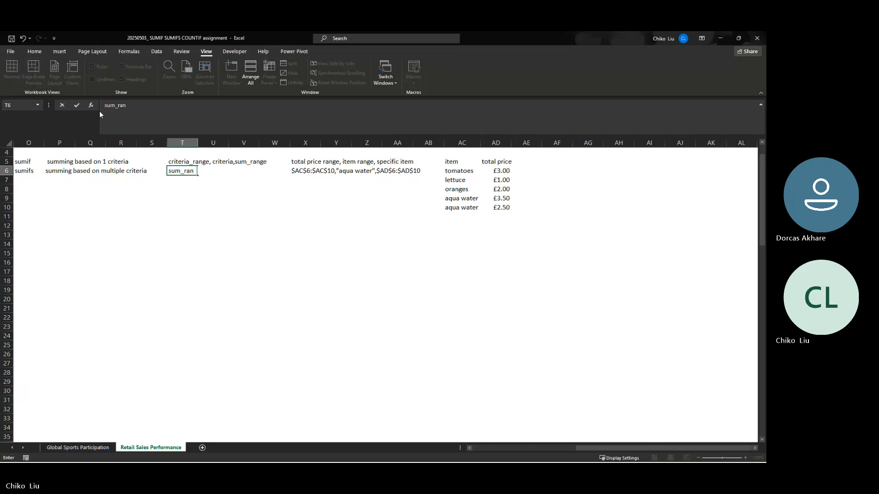
pyautogui.write('ge,')
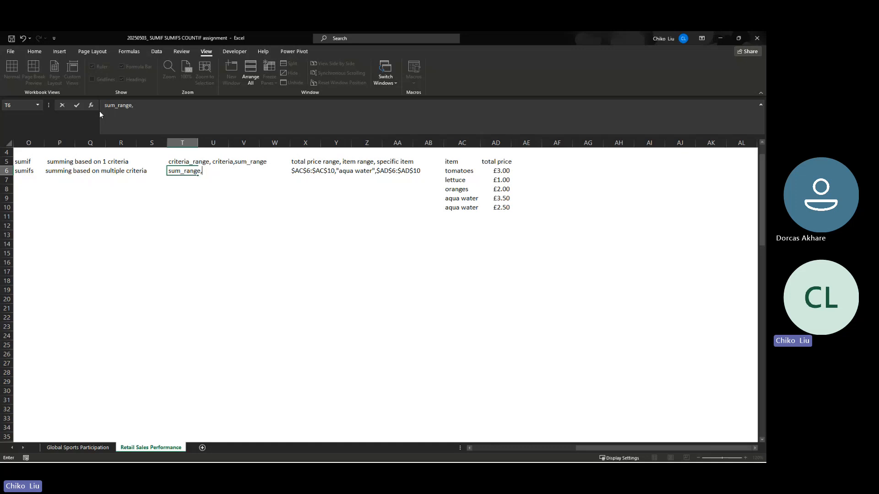
pyautogui.write(' crite')
pyautogui.write('ria ')
pyautogui.write('ange')
pyautogui.press('BackSpace')
pyautogui.press('BackSpace')
pyautogui.press('BackSpace')
pyautogui.press('BackSpace')
pyautogui.write('range')
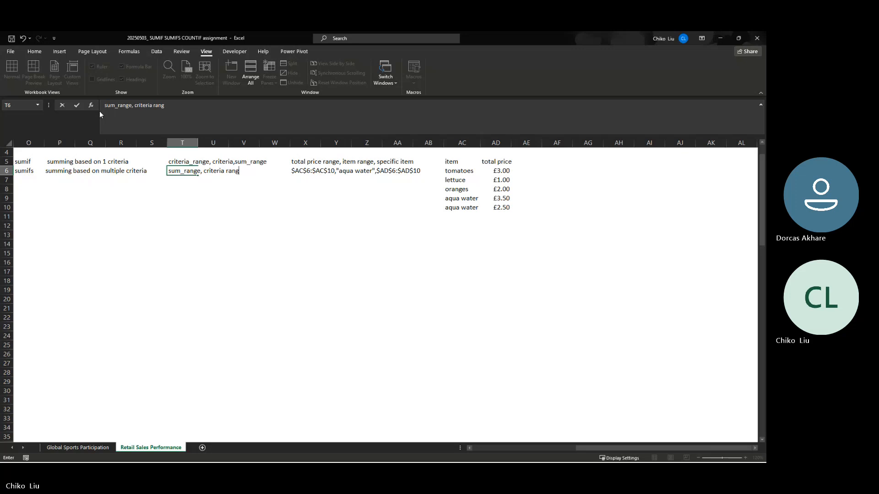
pyautogui.write('1, crt')
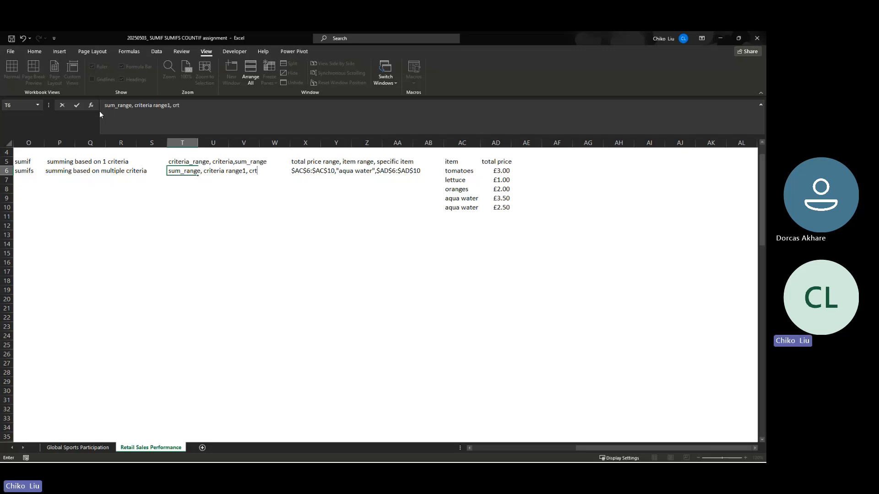
pyautogui.press('BackSpace')
pyautogui.write('iteria')
pyautogui.write('1, cr')
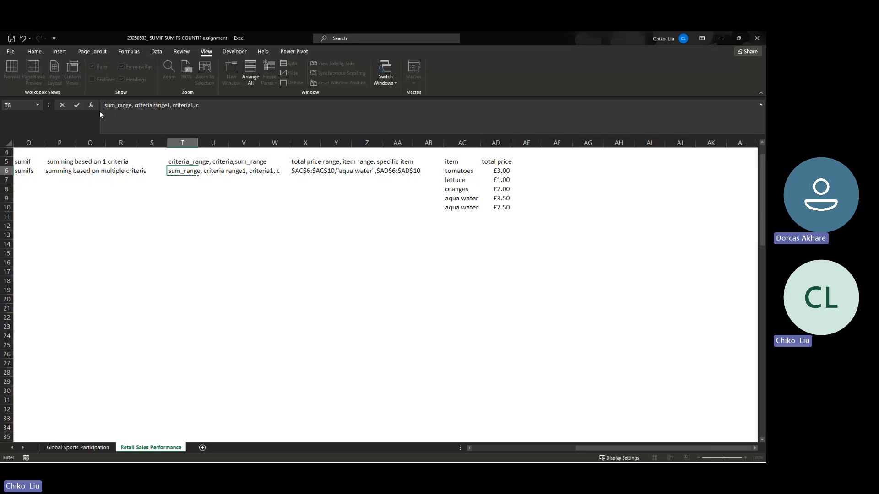
pyautogui.write('iteria')
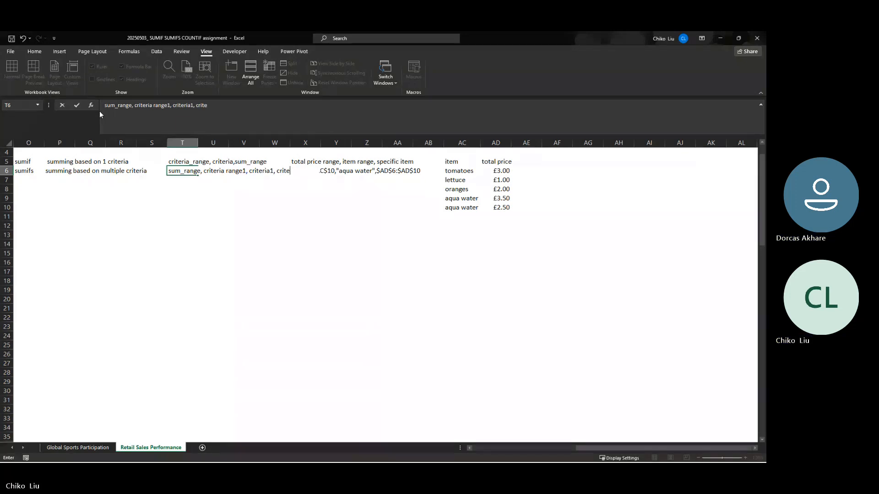
pyautogui.write(' ange')
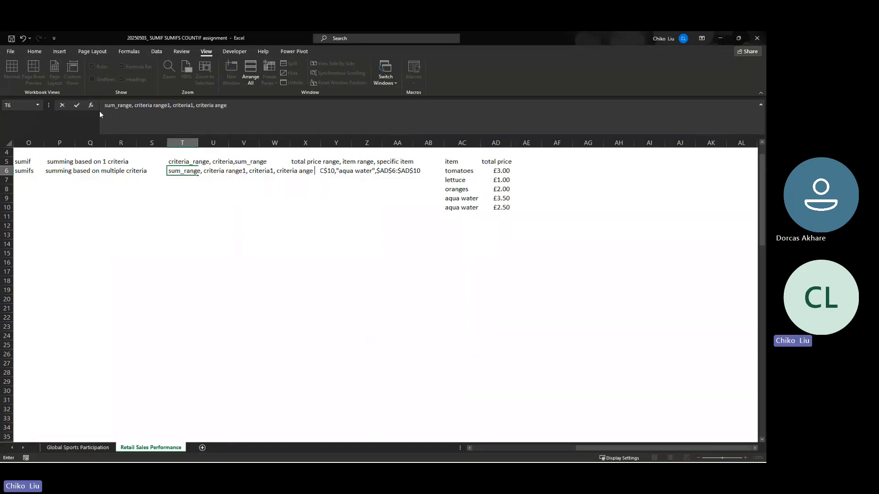
pyautogui.write(' 2, criteria')
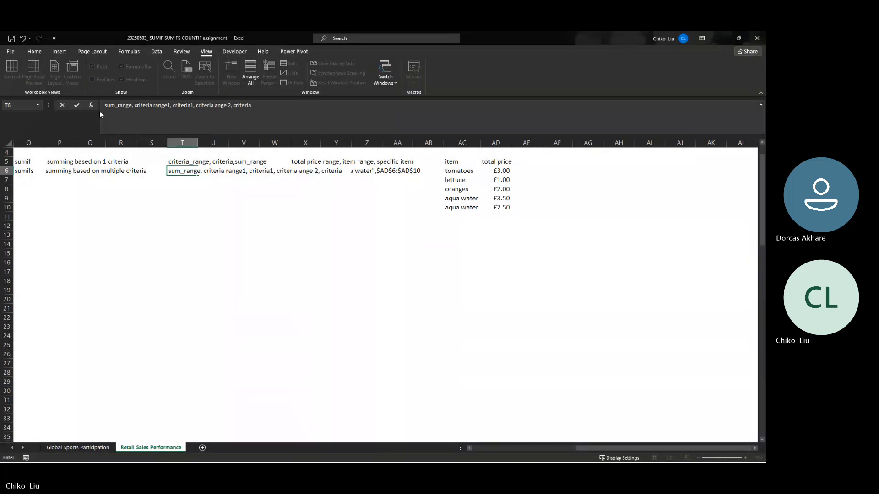
pyautogui.write('2,')
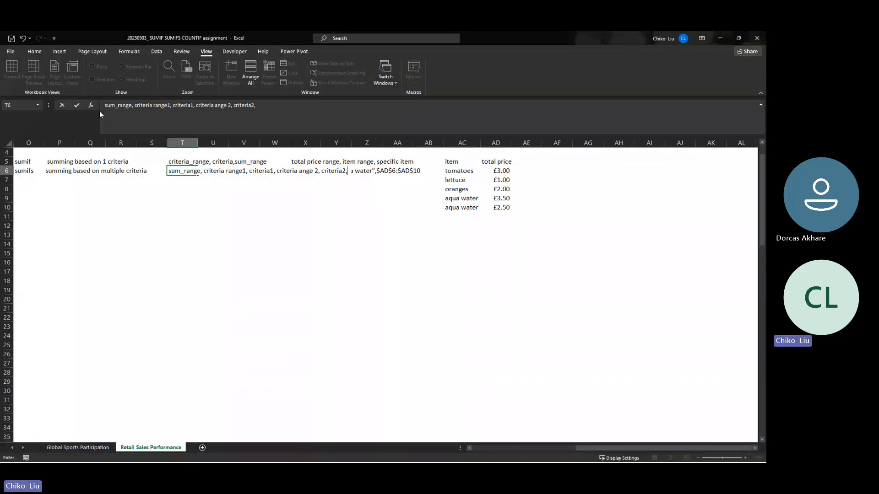
# - Complete the SUMIFS argument list in T6 with "criteria ange 2, criteria2,....."
pyautogui.press('Return')
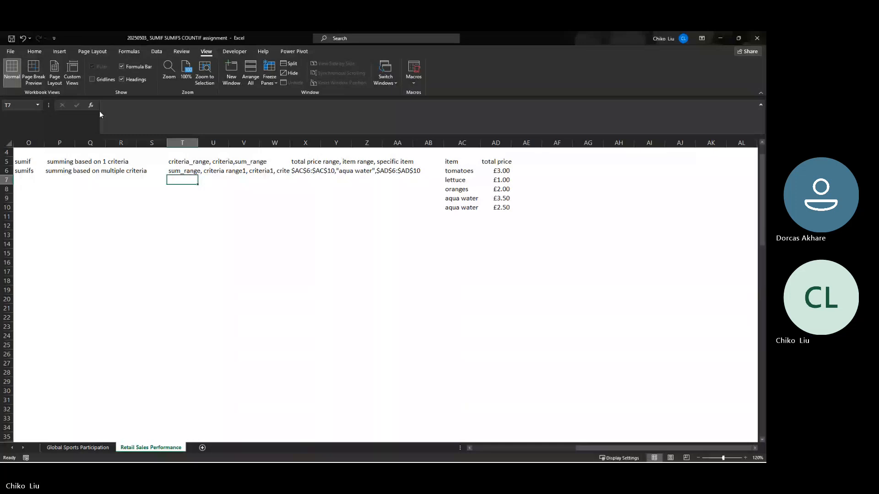
# - Insert three blank columns before column X to make room for the SUMIFS argument list in T6
pyautogui.moveTo(305, 142); pyautogui.dragTo(366, 143)
pyautogui.rightClick(366, 142)
pyautogui.click(389, 210)
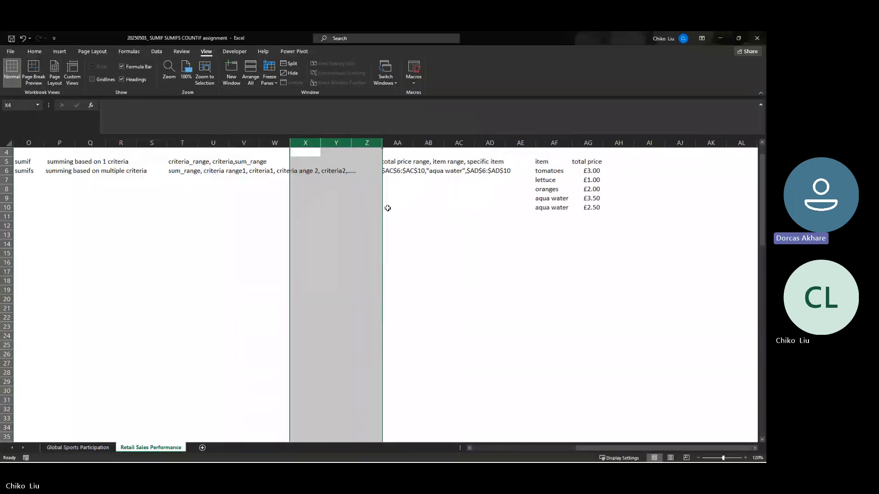
pyautogui.click(326, 172)
pyautogui.click(194, 172)
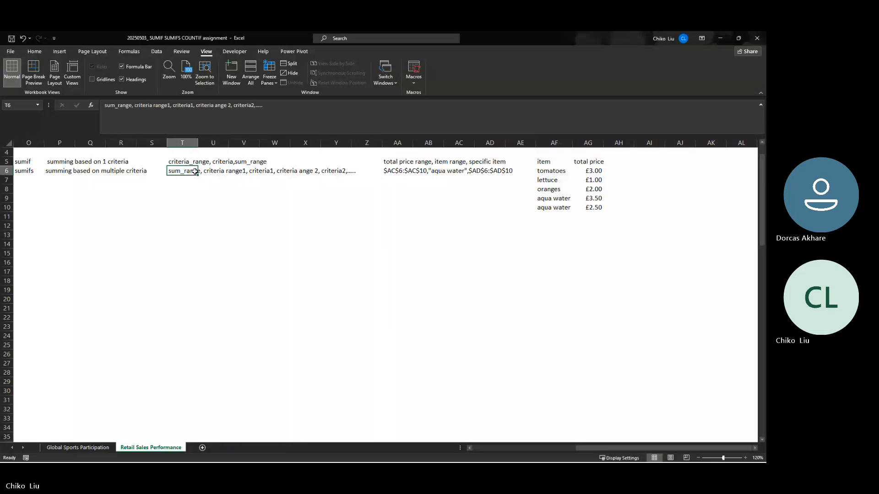
pyautogui.hotkey('alt', 'Tab')
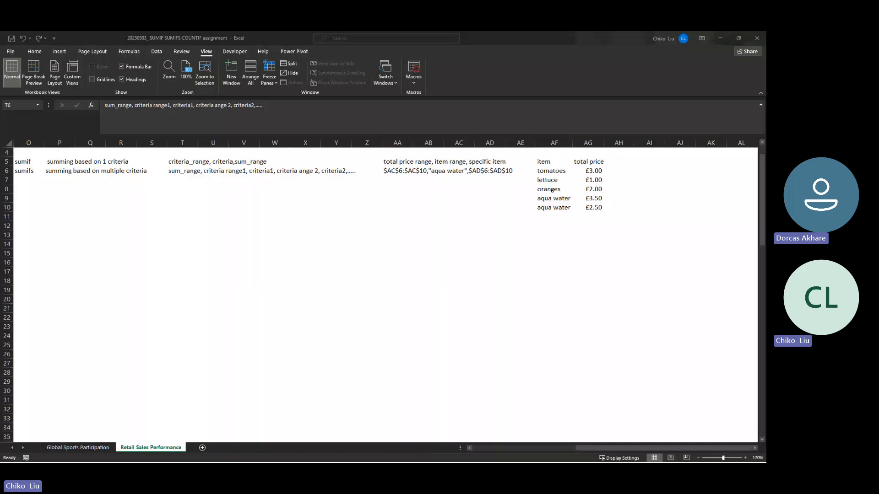
pyautogui.hotkey('alt', 'Tab')
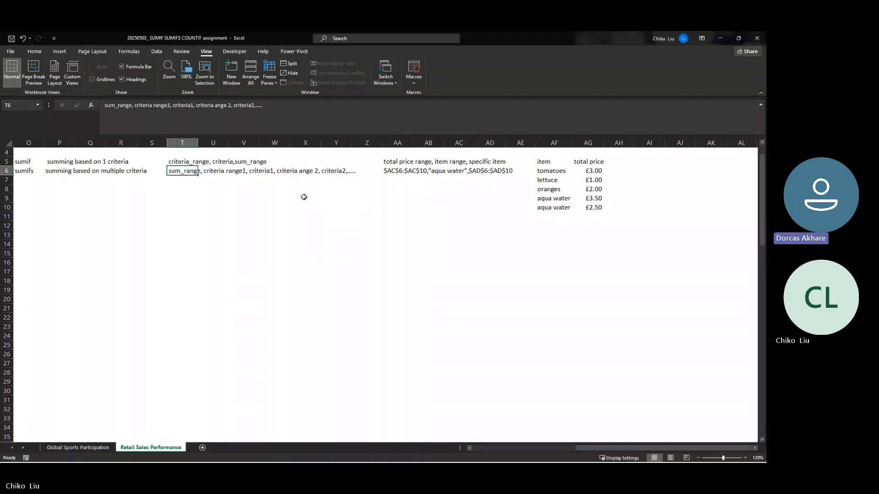
# - Examine the full extent of the retail sales dataset, from the Region header in A1 to J101
pyautogui.moveTo(589, 446); pyautogui.dragTo(499, 444)
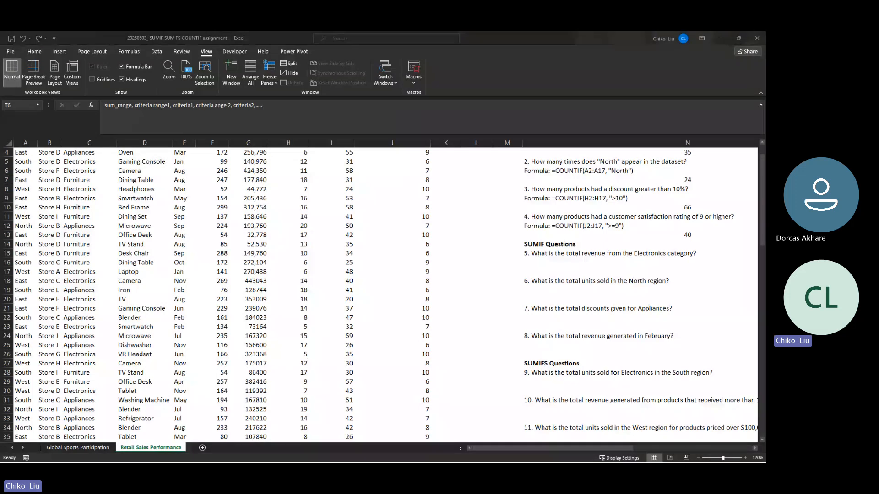
pyautogui.scroll(-10, 82, 177)
pyautogui.scroll(12, 85, 175)
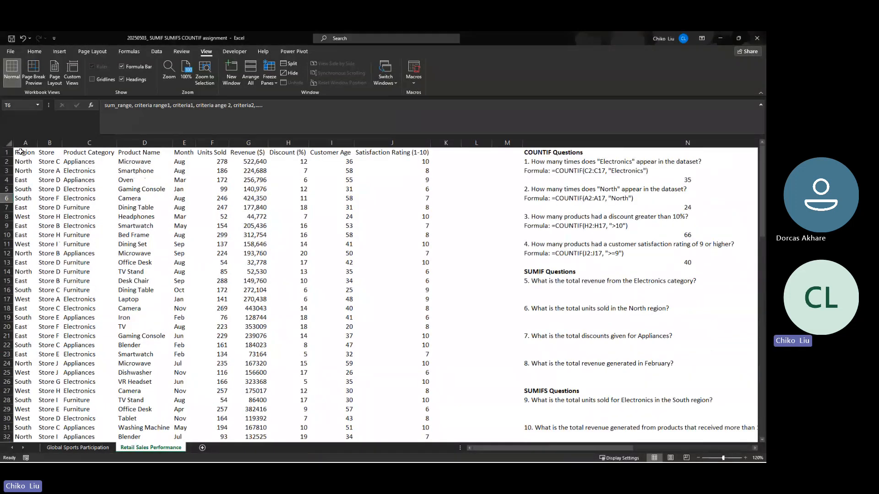
pyautogui.click(20, 152)
pyautogui.moveTo(25, 152); pyautogui.dragTo(392, 370)
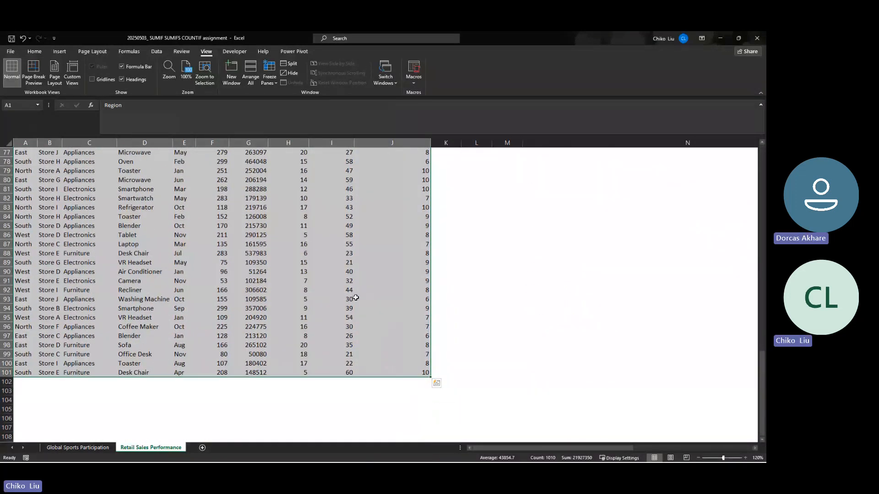
pyautogui.scroll(19, 356, 305)
pyautogui.scroll(6, 355, 305)
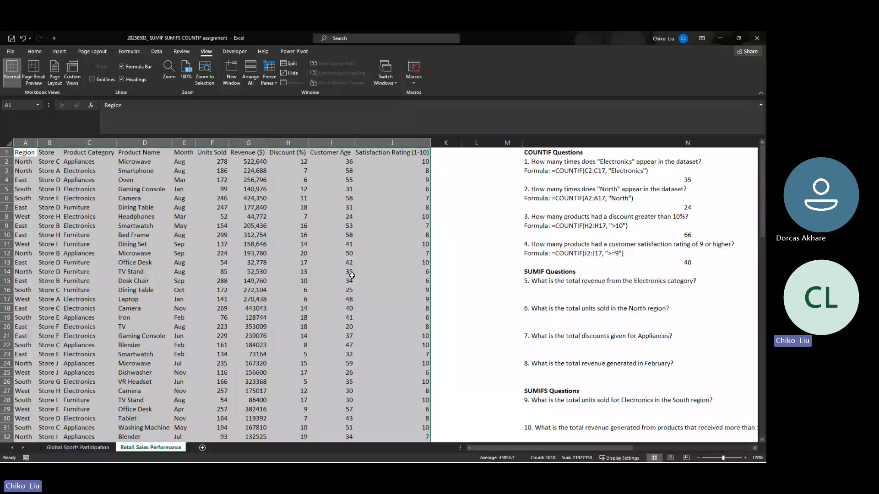
pyautogui.click(355, 274)
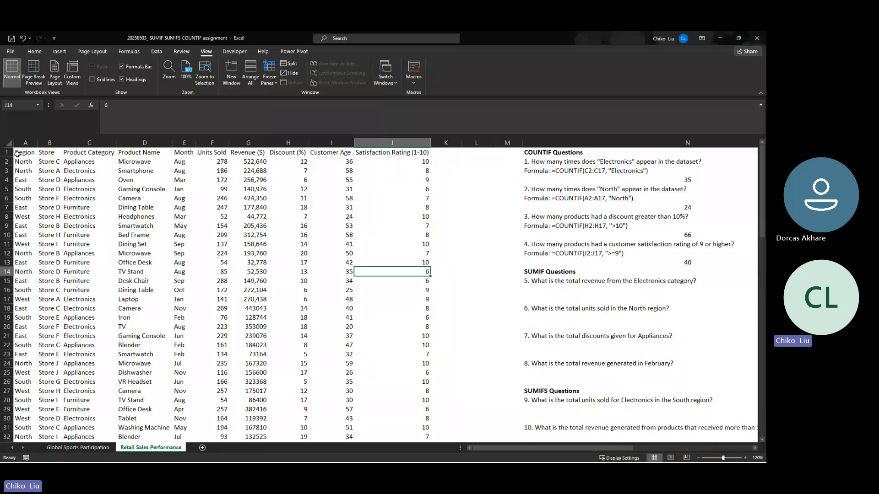
# - Review the dataset's column headers in row 1 and its individual columns, from Region and Store to Discount (%)
pyautogui.moveTo(17, 154); pyautogui.dragTo(412, 152)
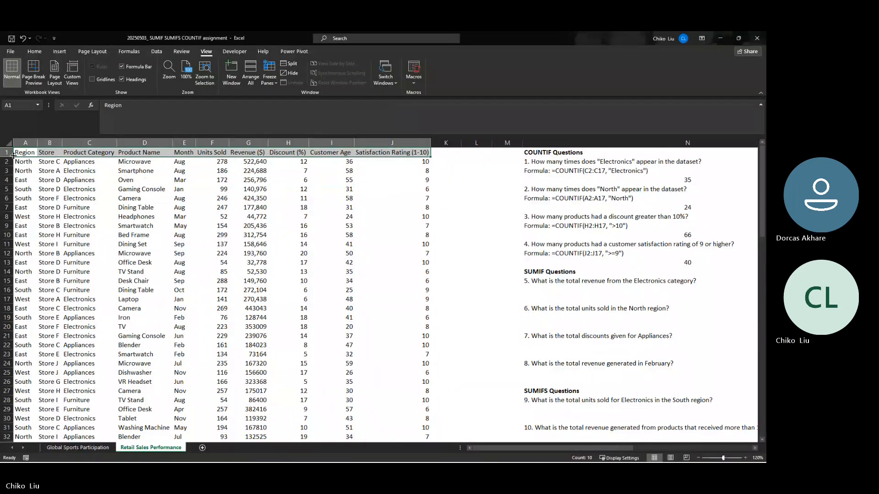
pyautogui.click(17, 153)
pyautogui.click(45, 152)
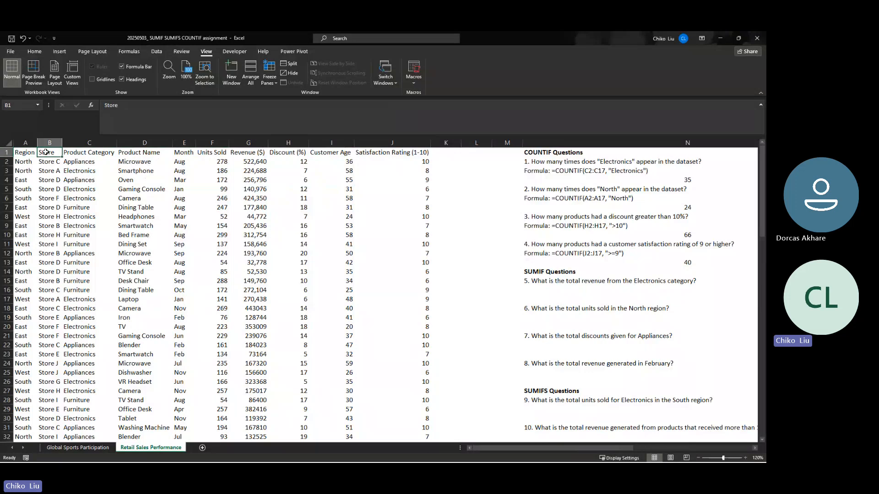
pyautogui.click(41, 143)
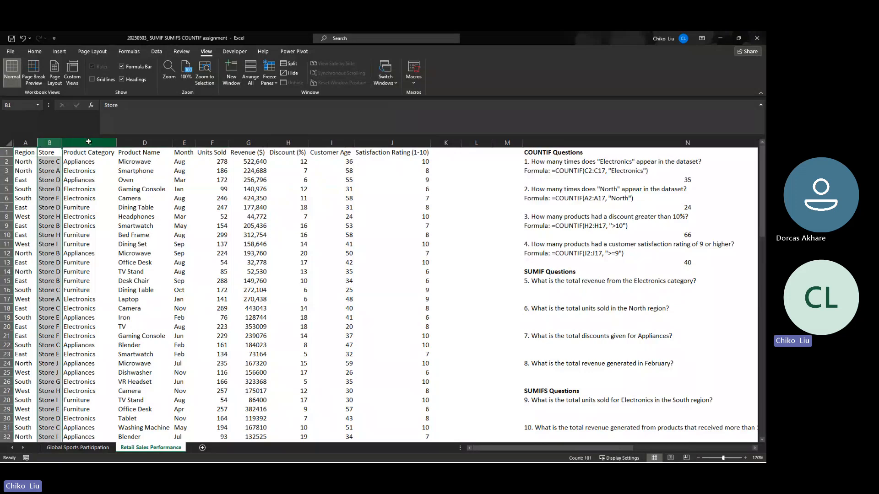
pyautogui.click(88, 142)
pyautogui.click(137, 151)
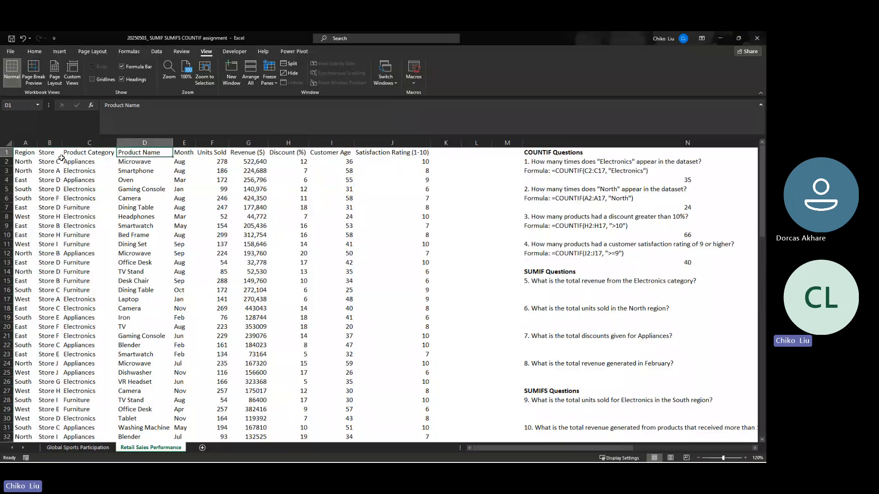
pyautogui.moveTo(25, 153); pyautogui.dragTo(405, 153)
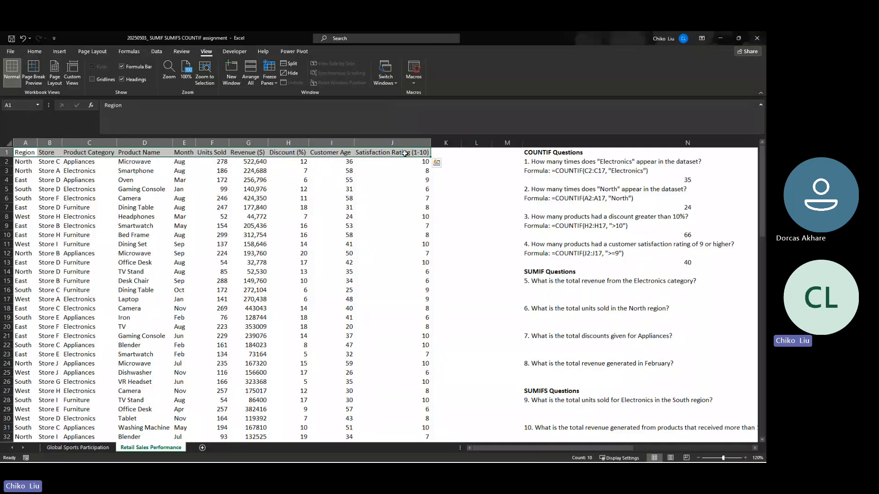
pyautogui.click(25, 142)
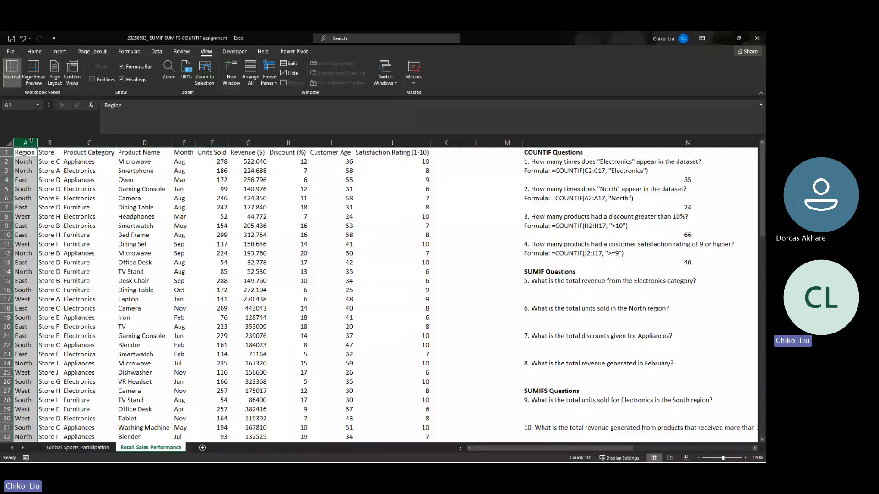
pyautogui.click(89, 142)
pyautogui.click(133, 143)
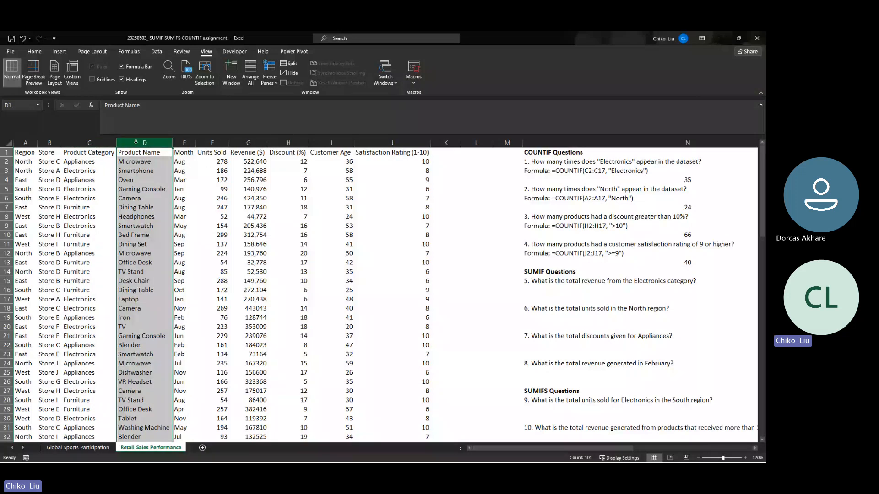
pyautogui.click(212, 142)
pyautogui.click(248, 142)
pyautogui.click(288, 143)
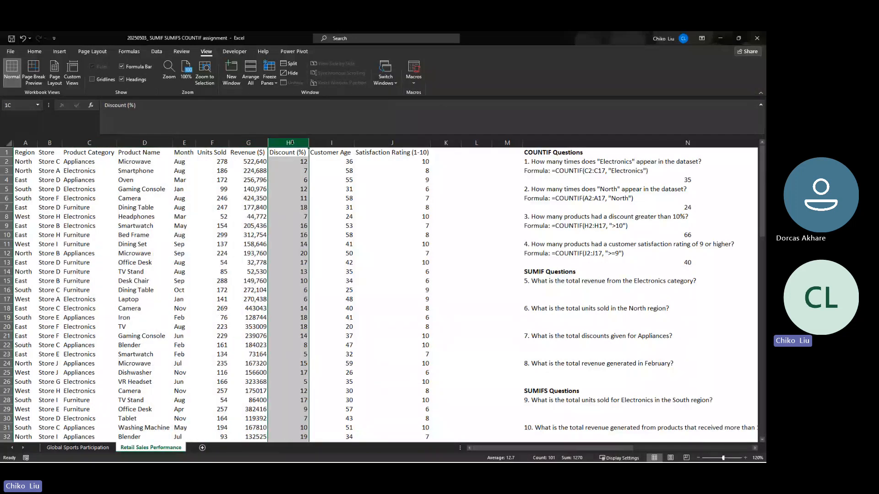
pyautogui.click(23, 154)
pyautogui.click(86, 154)
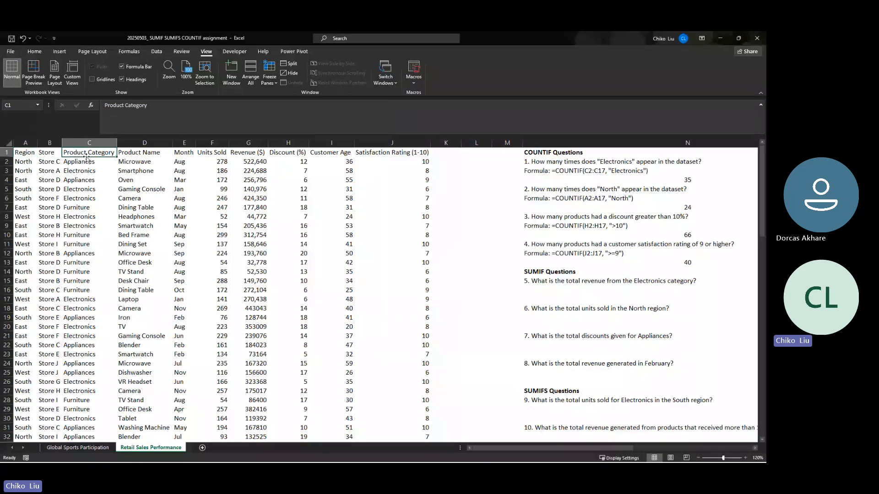
pyautogui.click(30, 153)
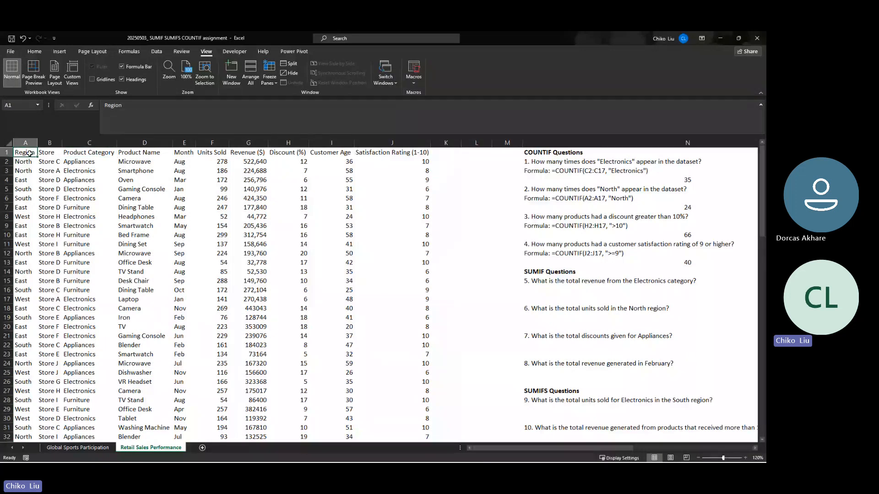
# - Make the dataset's header row A1:J1 bold
pyautogui.moveTo(30, 153); pyautogui.dragTo(388, 154)
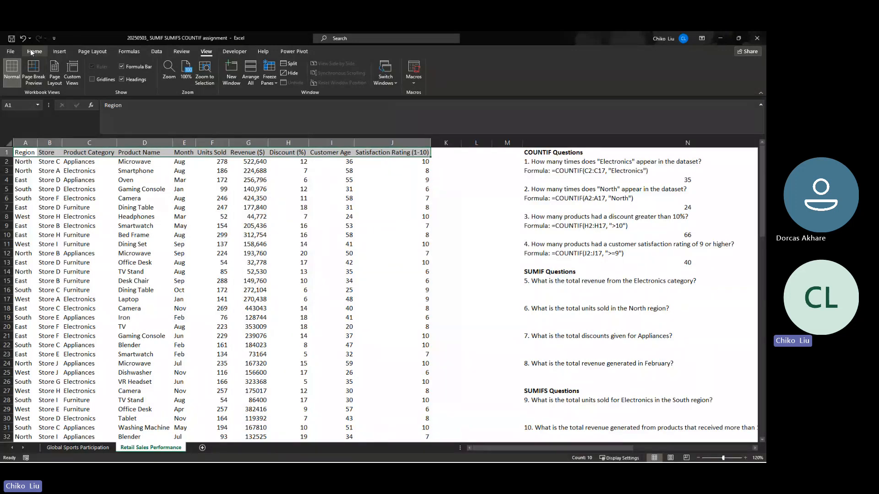
pyautogui.click(34, 51)
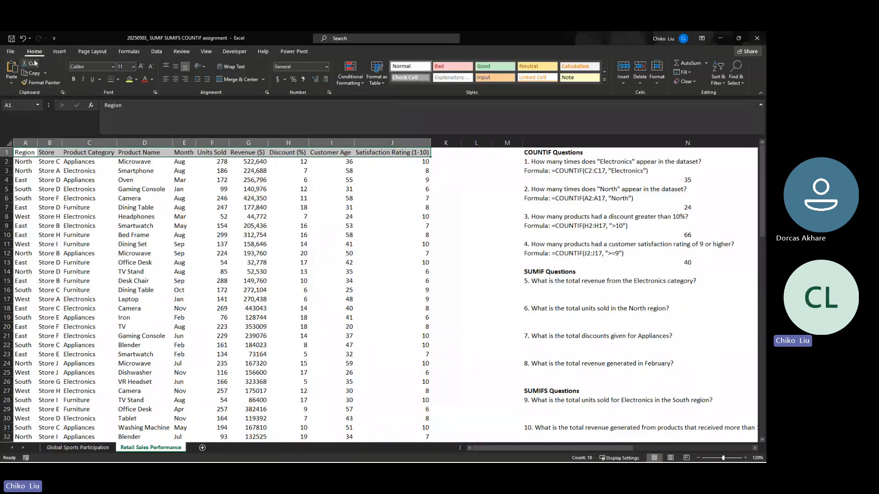
pyautogui.click(73, 78)
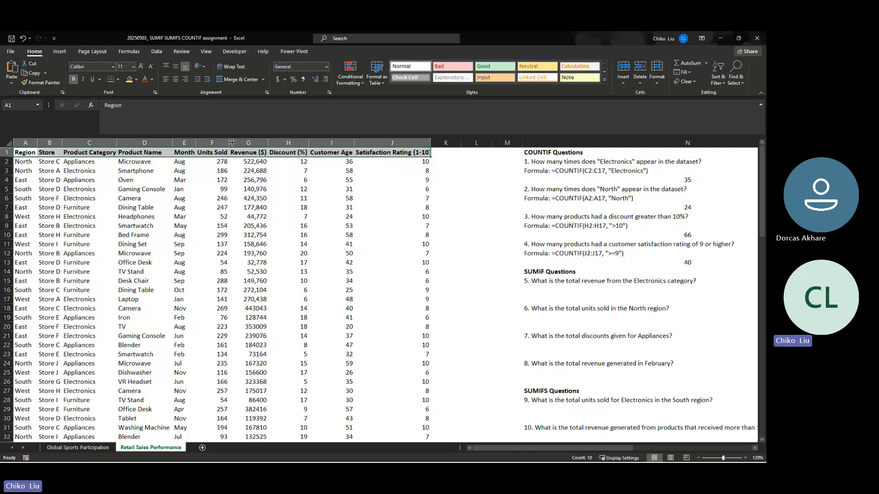
pyautogui.moveTo(32, 152); pyautogui.dragTo(413, 158)
pyautogui.click(471, 155)
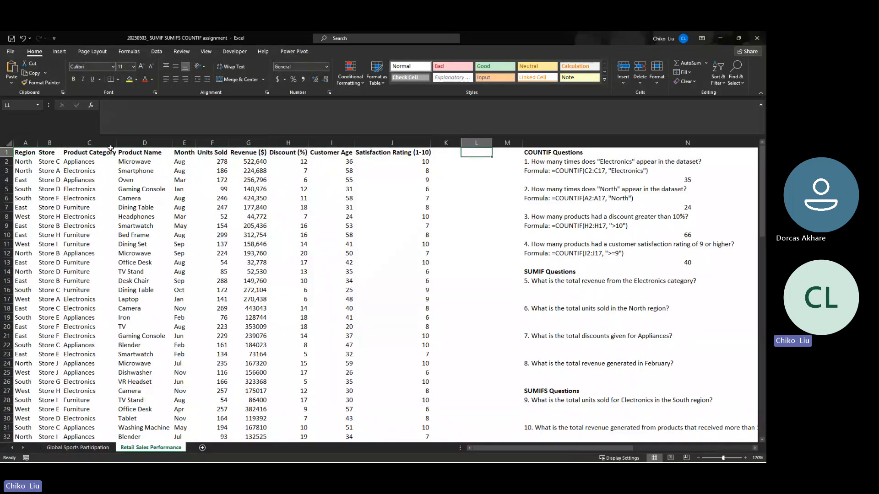
# - Insert two blank columns before column M to widen the gap between the dataset and the questions
pyautogui.scroll(-7, 481, 231)
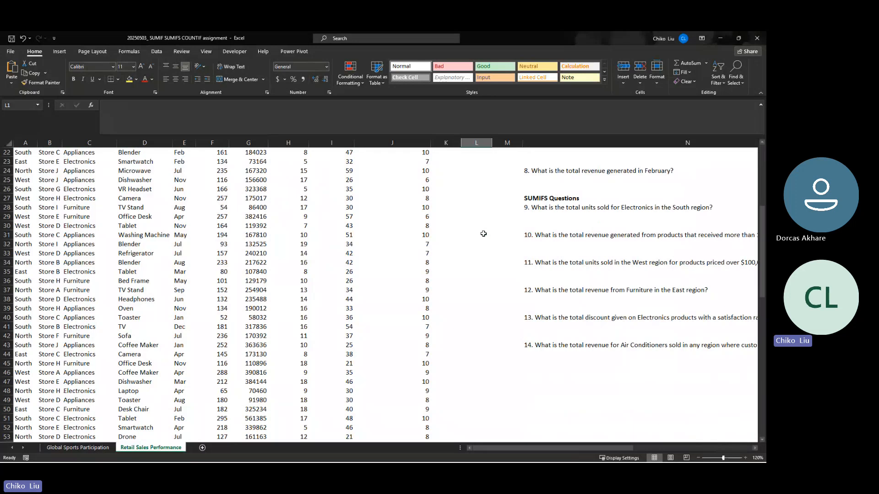
pyautogui.scroll(7, 487, 192)
pyautogui.moveTo(500, 144); pyautogui.dragTo(545, 143)
pyautogui.rightClick(545, 143)
pyautogui.click(561, 203)
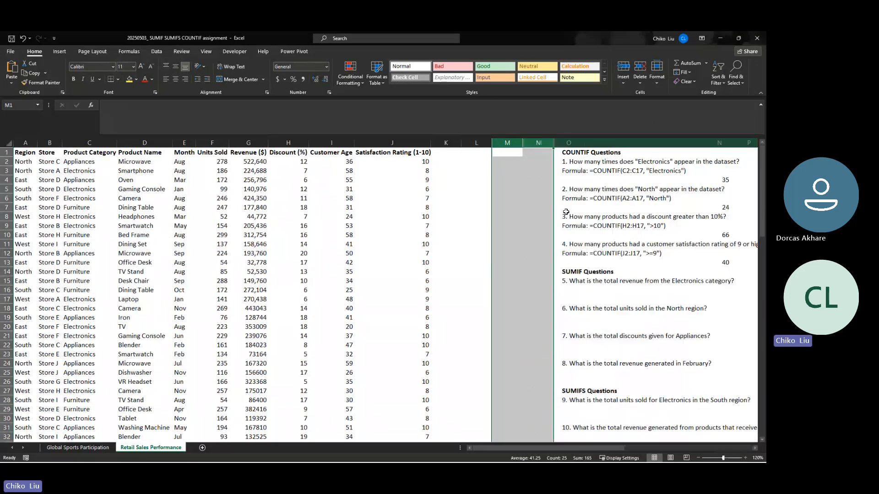
# - Write the note "first row is usually or title or column header" in L1
pyautogui.moveTo(426, 153); pyautogui.dragTo(23, 436)
pyautogui.click(474, 155)
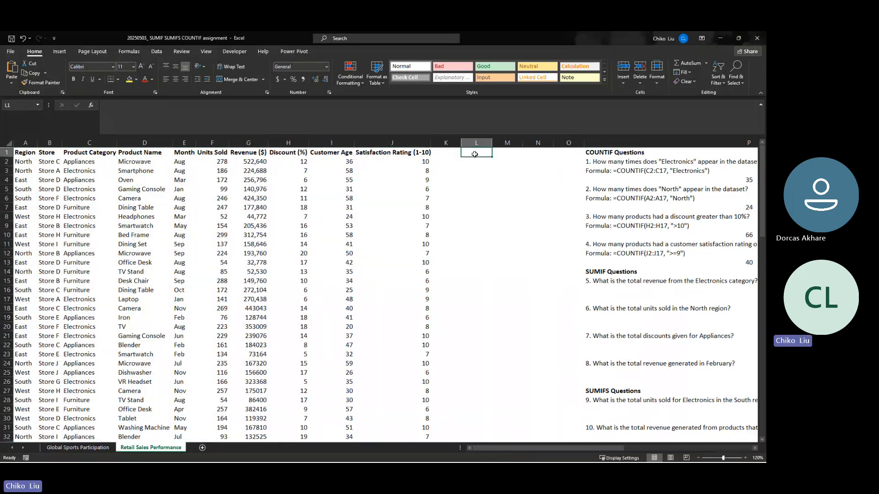
pyautogui.write('first row')
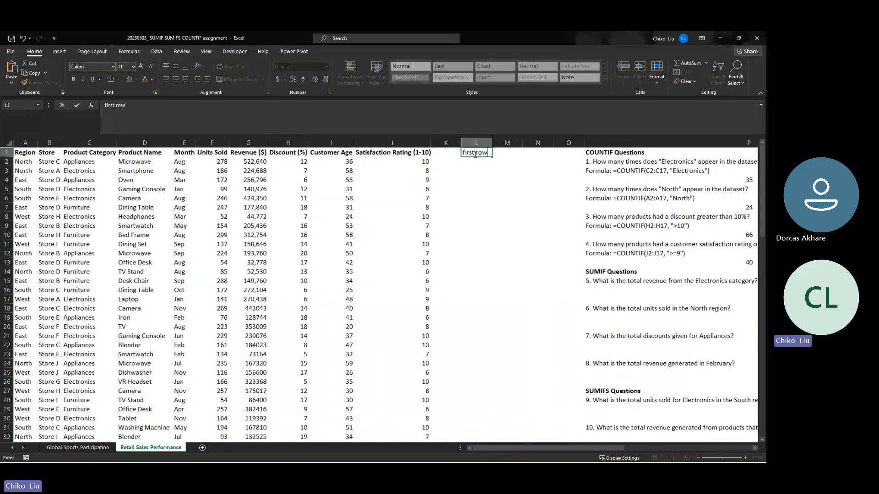
pyautogui.write(' is usually or title orr')
pyautogui.press('BackSpace')
pyautogui.write('co')
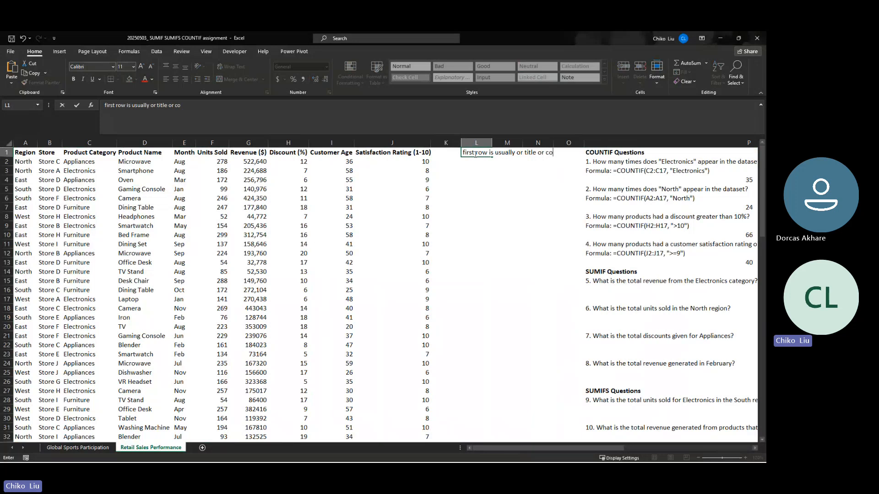
pyautogui.write('lumn header')
pyautogui.press('Return')
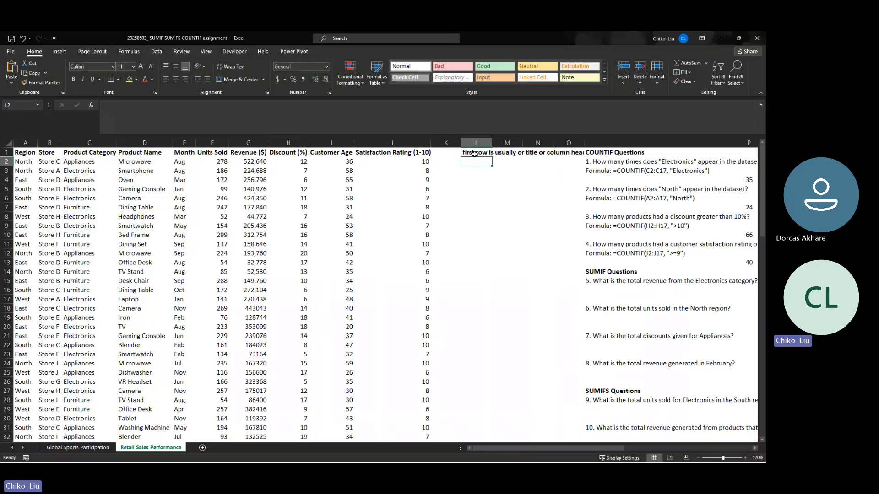
# - Insert one blank column before the questions in column P to give the L1 note more room
pyautogui.rightClick(600, 143)
pyautogui.click(627, 217)
pyautogui.hscroll(3, 312, 151)
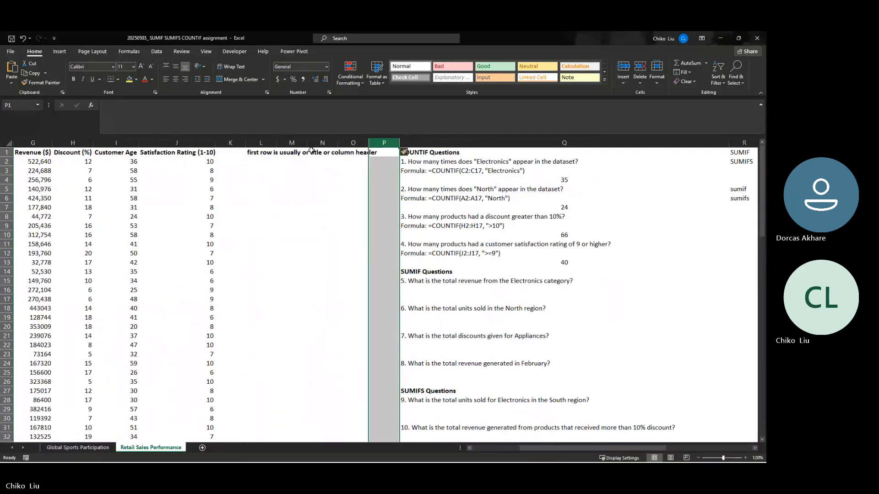
# - Extend the note in L1 with "in a table" at its end
pyautogui.click(260, 156)
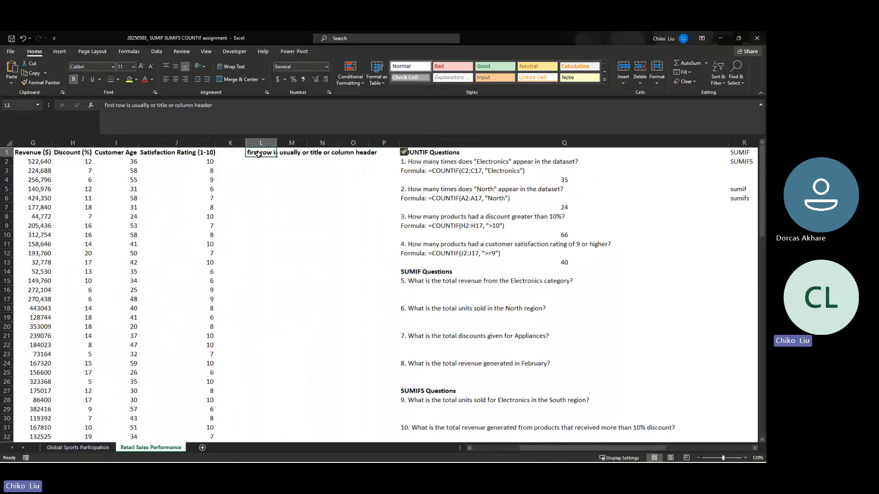
pyautogui.click(224, 111)
pyautogui.write('in a')
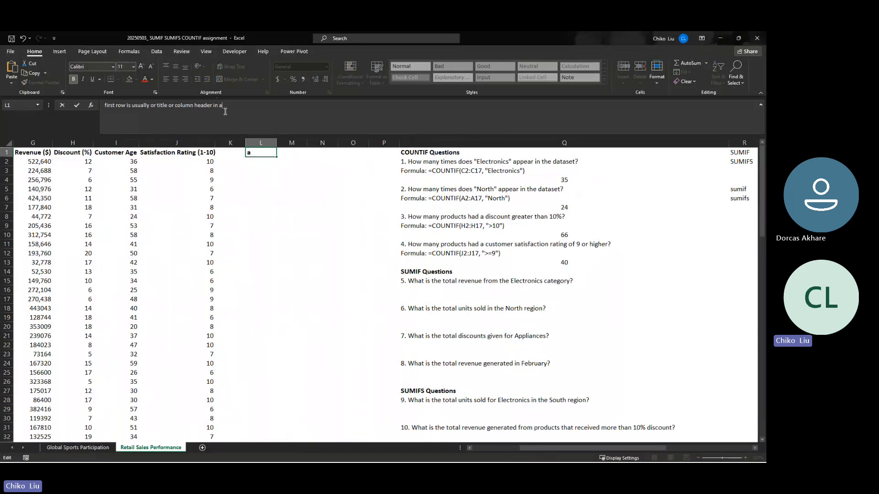
pyautogui.write(' table')
pyautogui.press('Return')
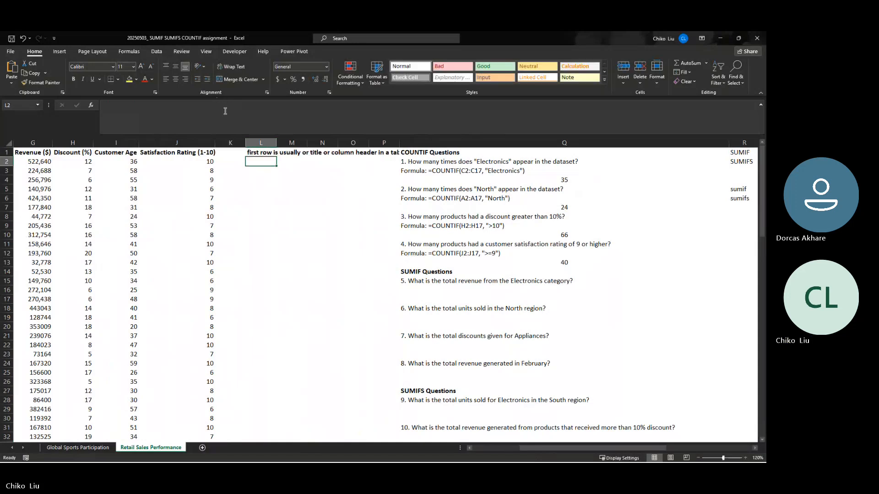
# - Merge L1:O2 into one cell for the header note, with wrapped and left-aligned text
pyautogui.click(258, 153)
pyautogui.moveTo(258, 153); pyautogui.dragTo(352, 161)
pyautogui.click(223, 79)
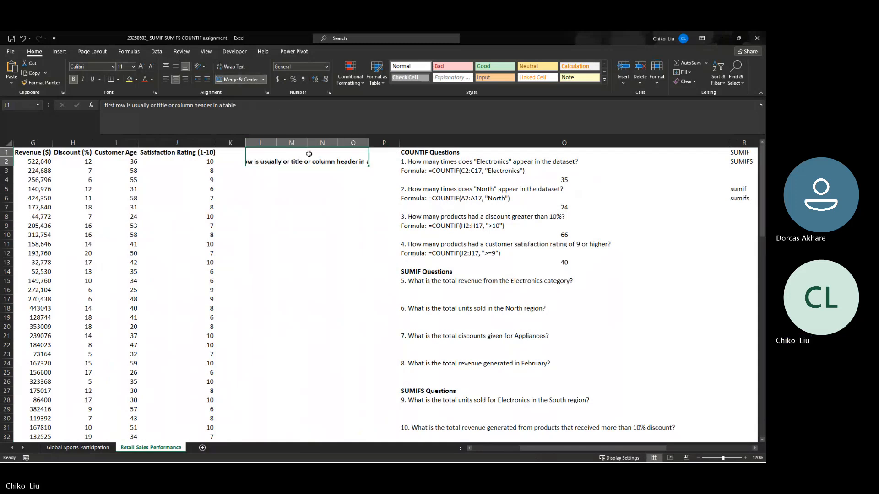
pyautogui.click(232, 66)
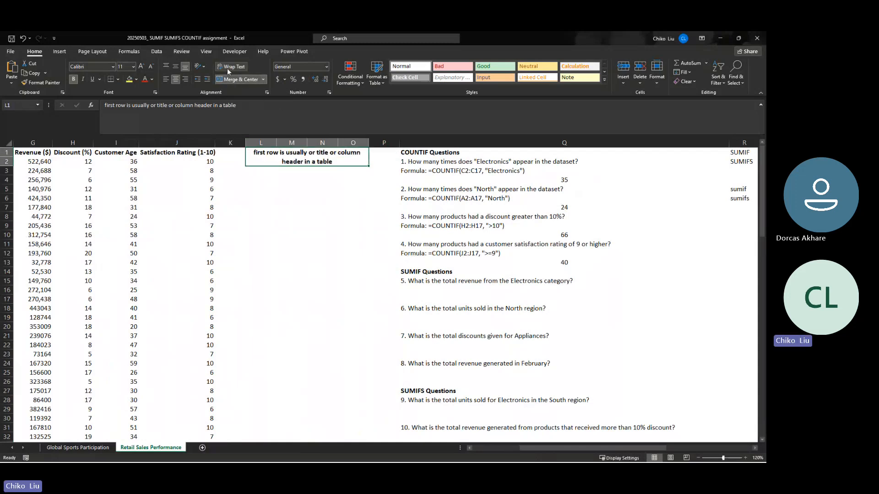
pyautogui.click(346, 186)
pyautogui.click(274, 156)
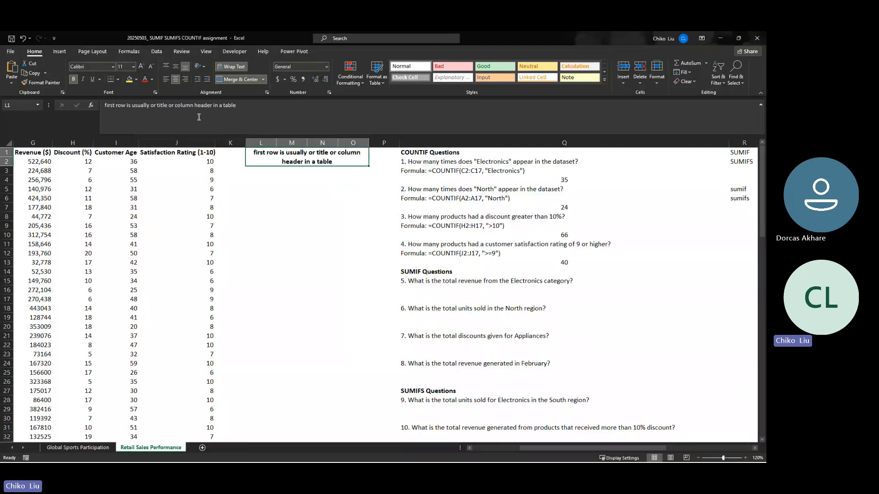
pyautogui.click(165, 80)
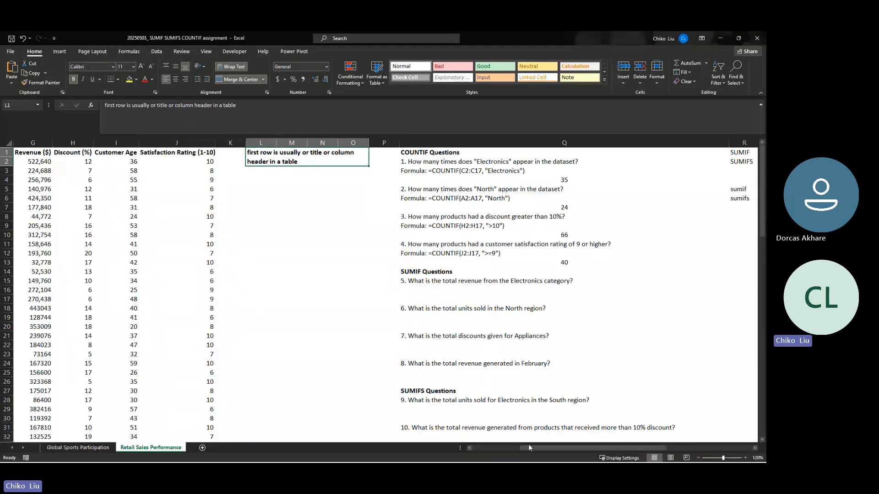
# - Enter the sample table headers Name in L4 and Age in M4, below the header note
pyautogui.click(498, 447)
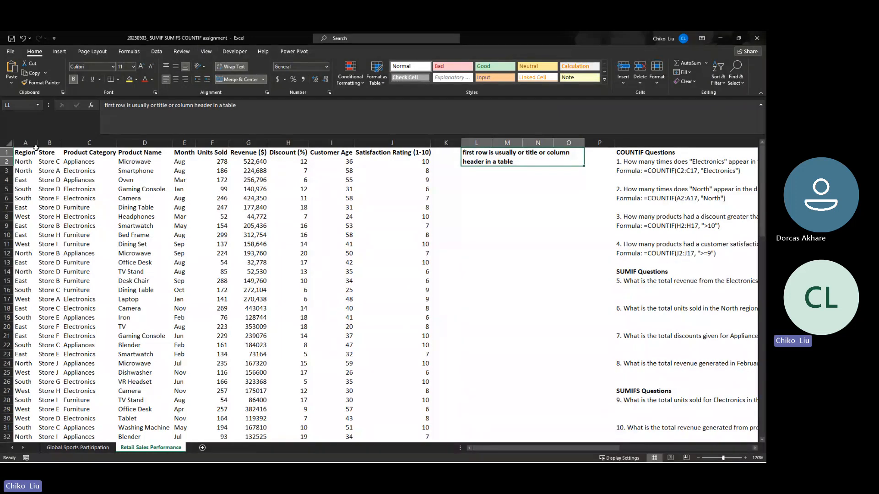
pyautogui.click(478, 181)
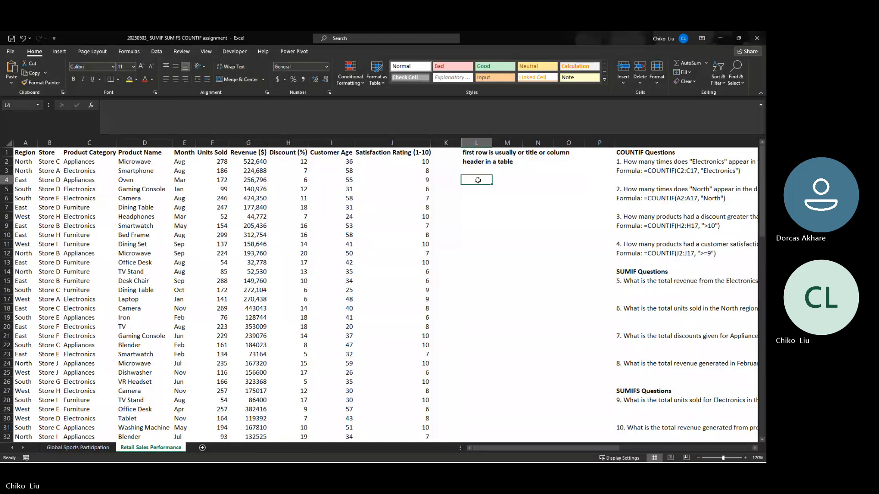
pyautogui.write('F')
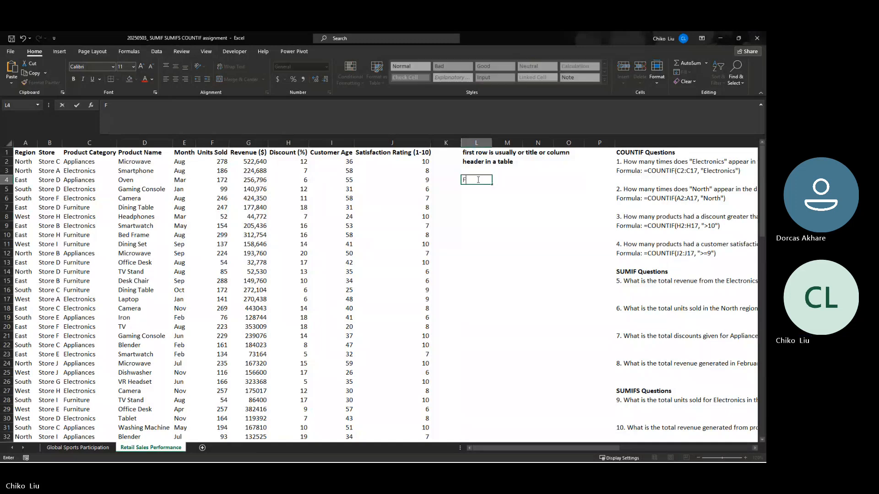
pyautogui.press('BackSpace')
pyautogui.write('Name')
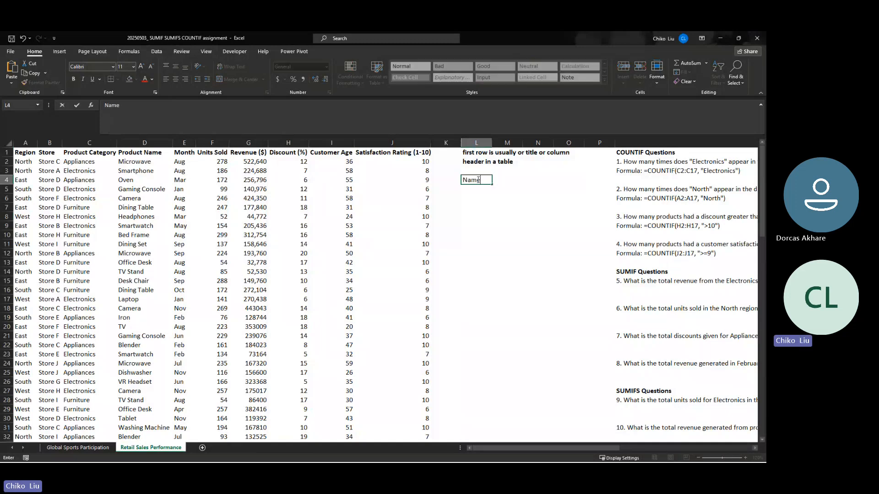
pyautogui.press('Tab')
pyautogui.write('A')
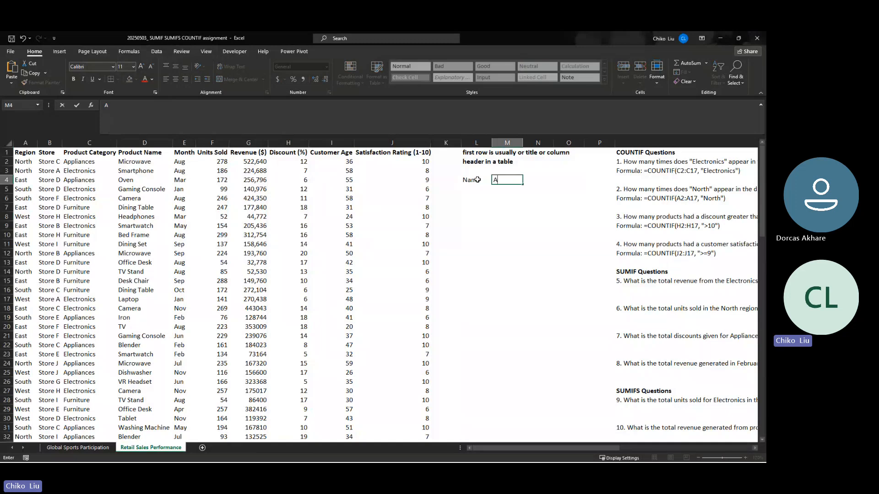
pyautogui.write('ge')
pyautogui.press('Tab')
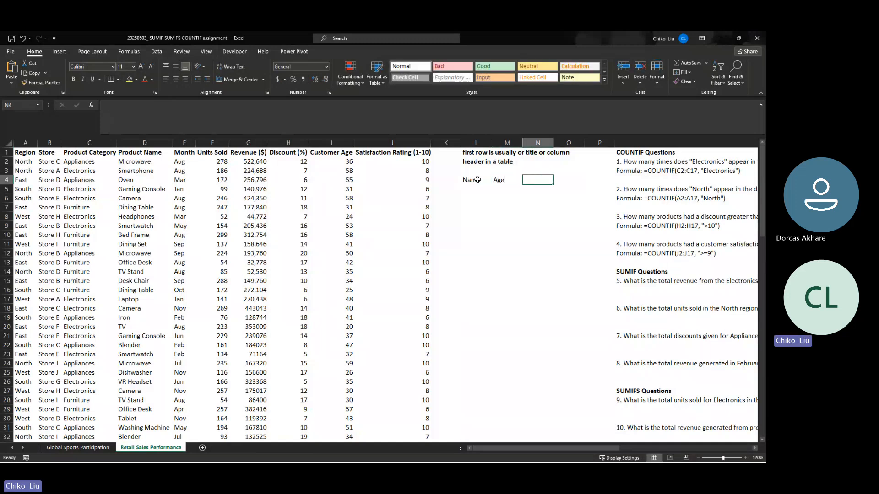
# - Enter Department in N4 as the third header of the sample table
pyautogui.write('Ad')
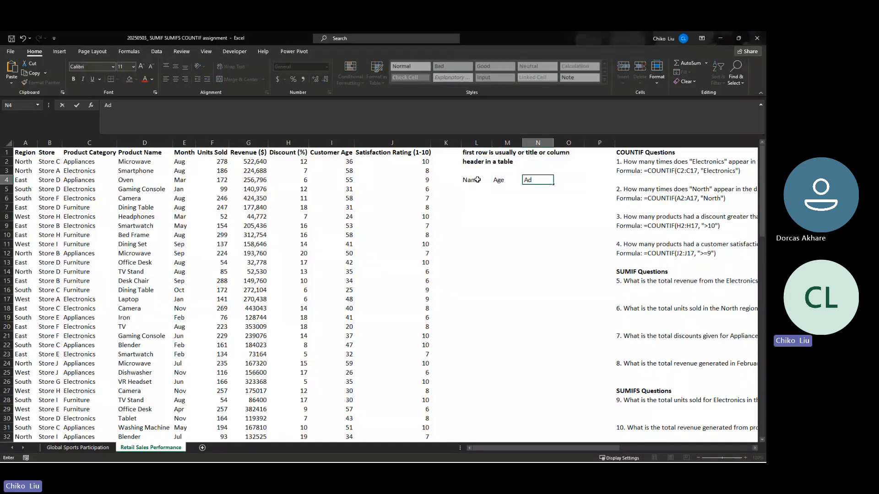
pyautogui.press('BackSpace')
pyautogui.press('BackSpace')
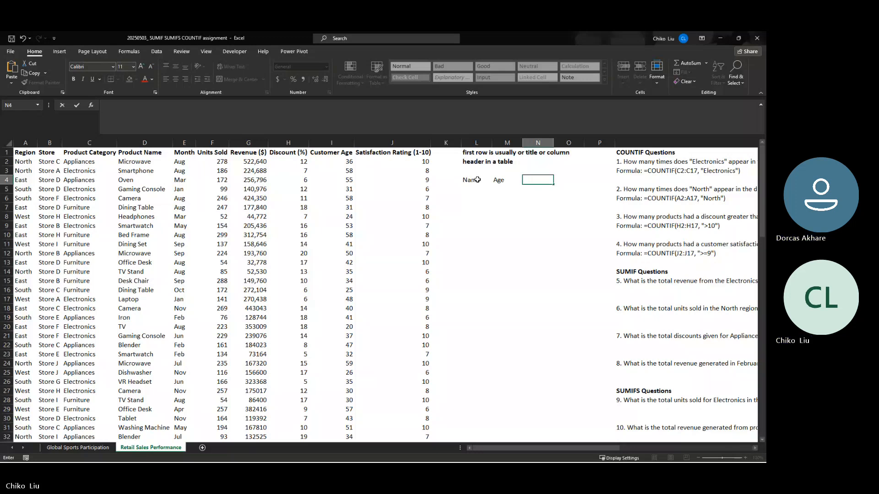
pyautogui.write('Department')
pyautogui.hotkey('ctrl', 'Return')
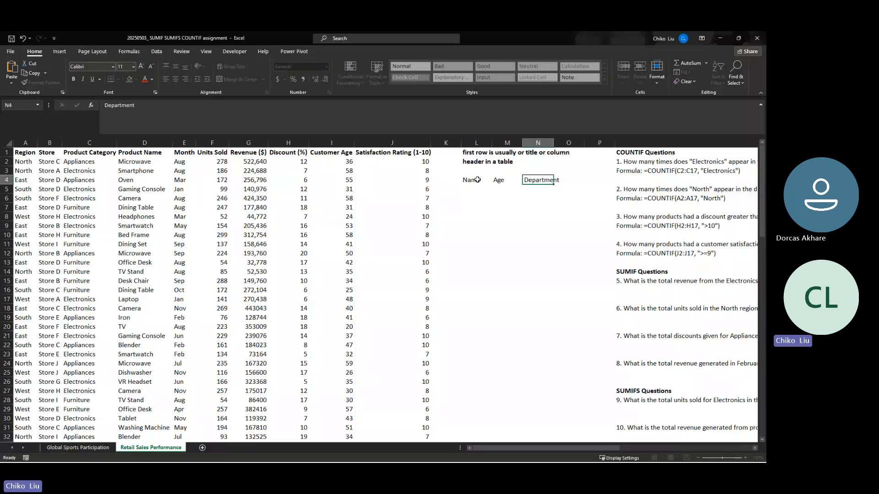
pyautogui.press('Return')
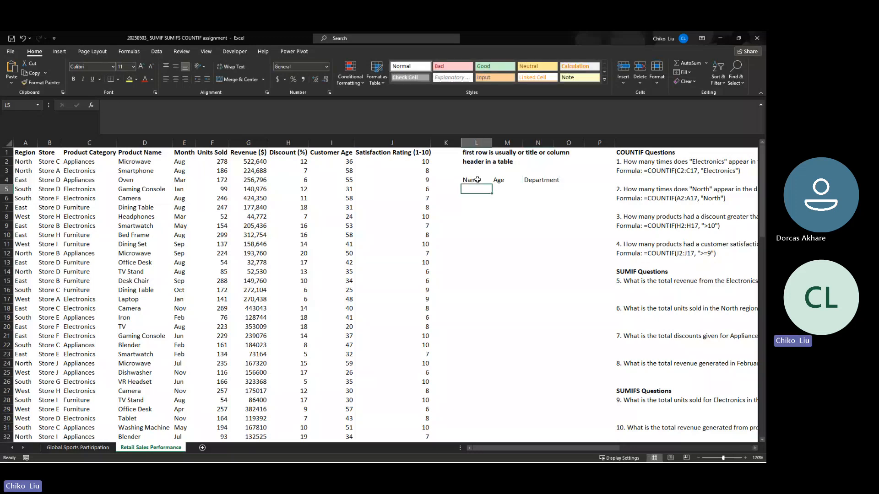
# - Fill the first sample row with Marketting in L5, 24 in M5 and a person's full name in N5
pyautogui.write('Market')
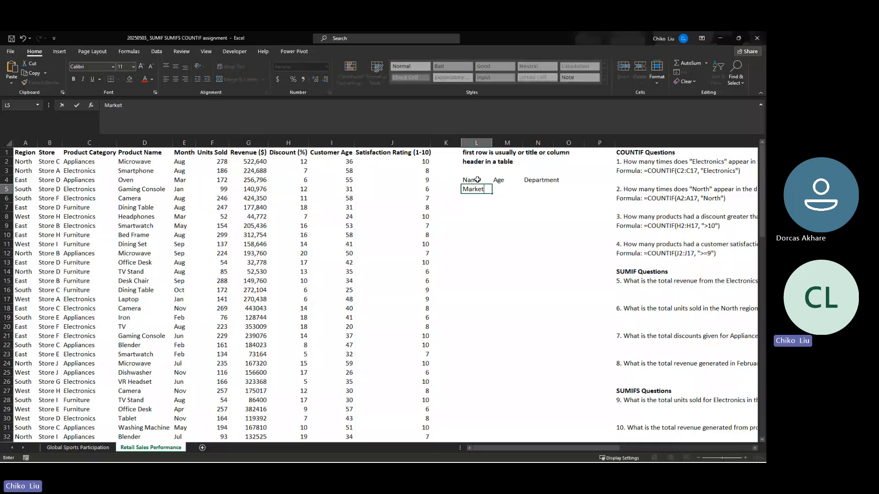
pyautogui.write('ting')
pyautogui.press('Tab')
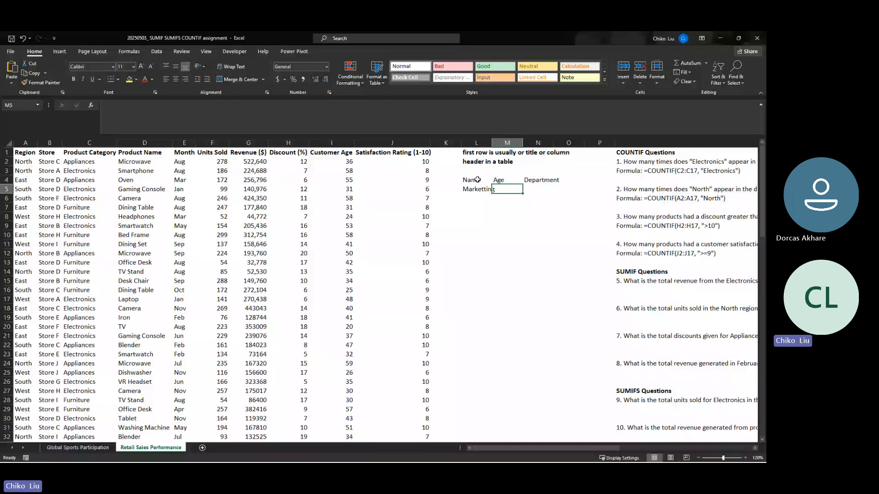
pyautogui.write('24')
pyautogui.press('Tab')
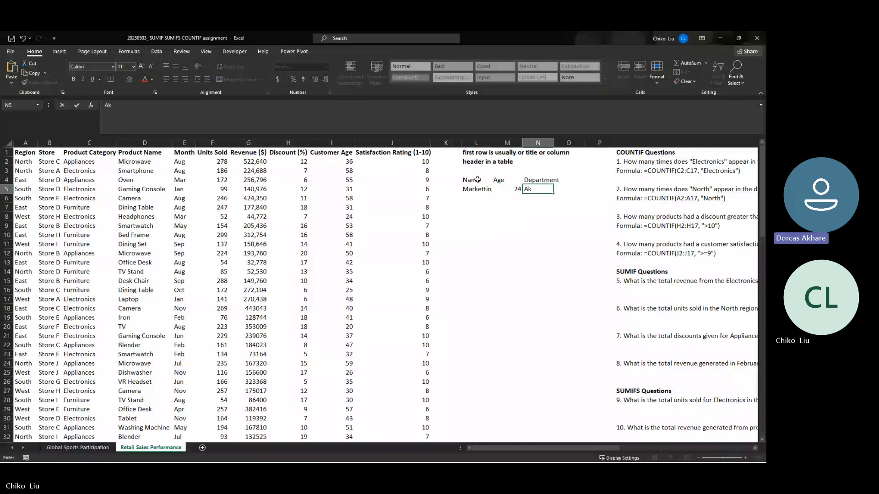
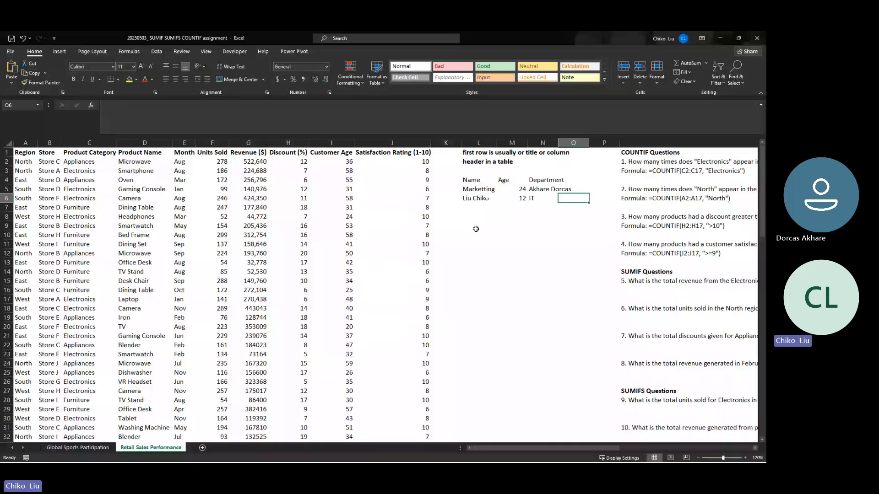
# - Align the contents of the sample table L4:N6 vertically to the middle
pyautogui.press('Left')
pyautogui.press('Left')
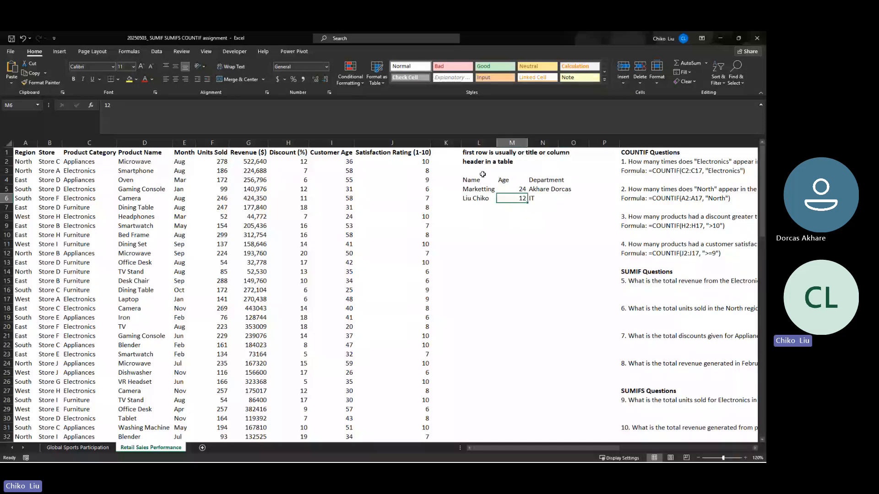
pyautogui.moveTo(482, 178); pyautogui.dragTo(552, 198)
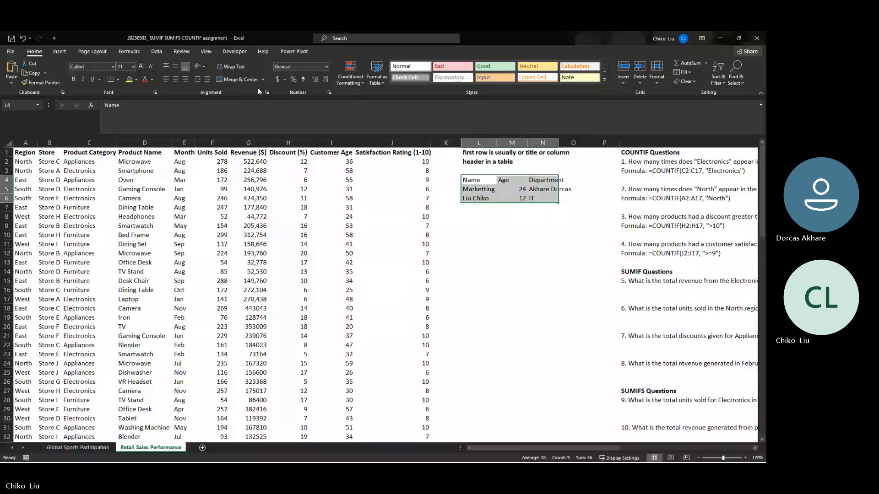
pyautogui.click(175, 67)
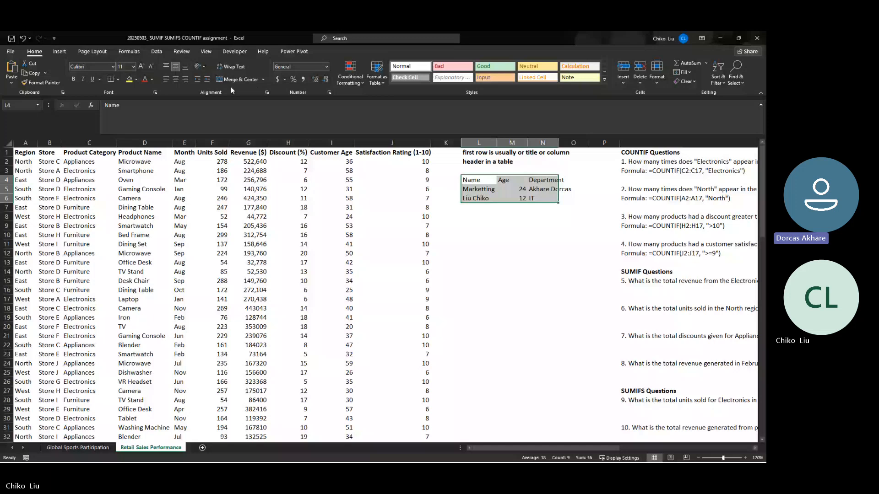
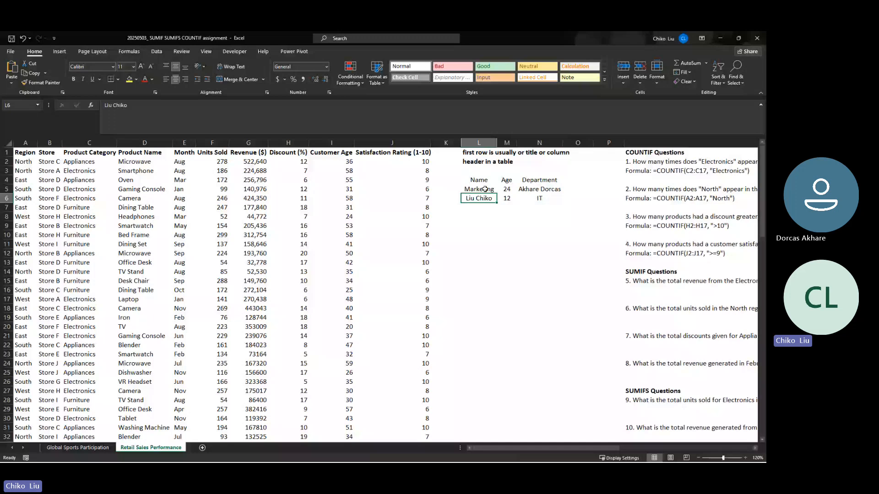
# - Compare the first sample row's entries in L5 and N5 with the Name and Department headers above them
pyautogui.moveTo(485, 189); pyautogui.dragTo(535, 199)
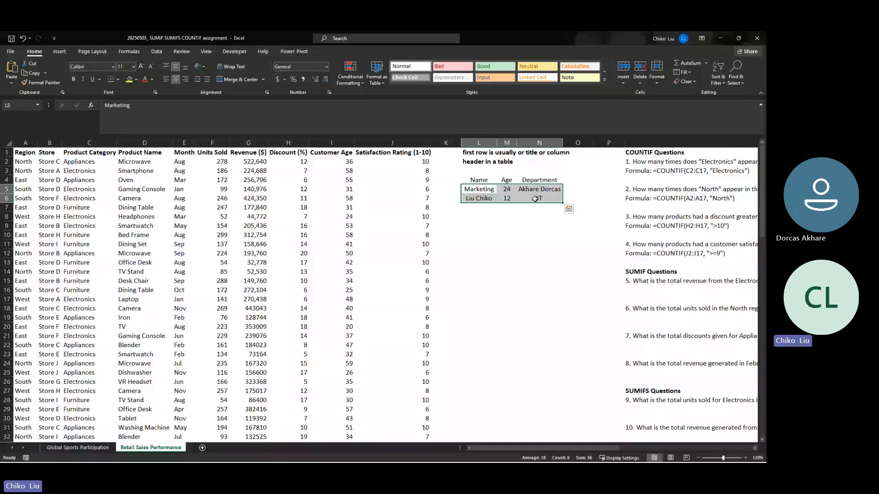
pyautogui.click(478, 188)
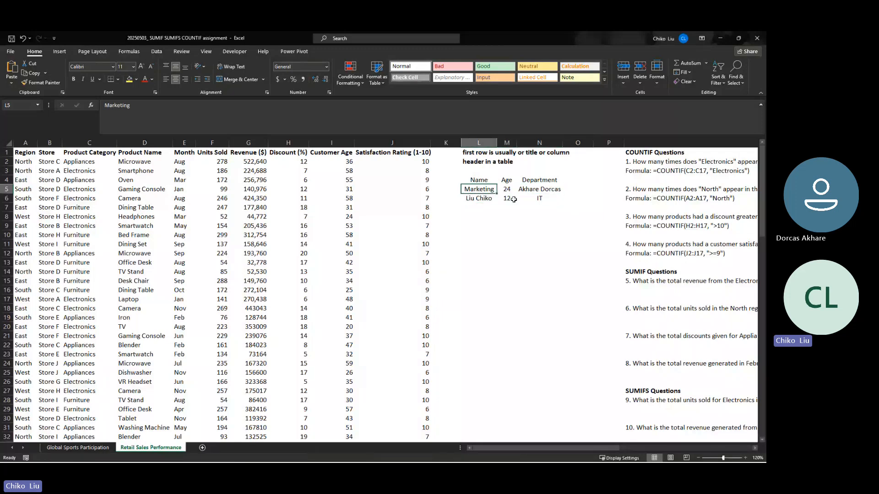
pyautogui.click(534, 193)
pyautogui.click(481, 188)
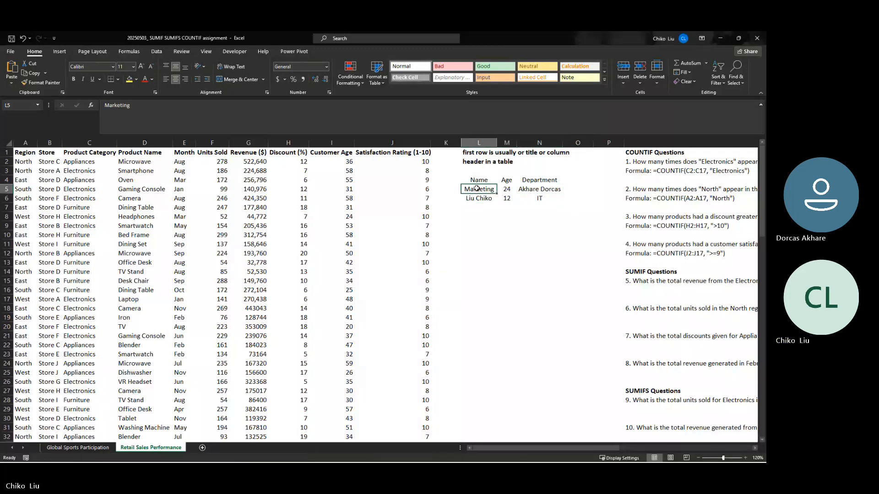
pyautogui.click(535, 191)
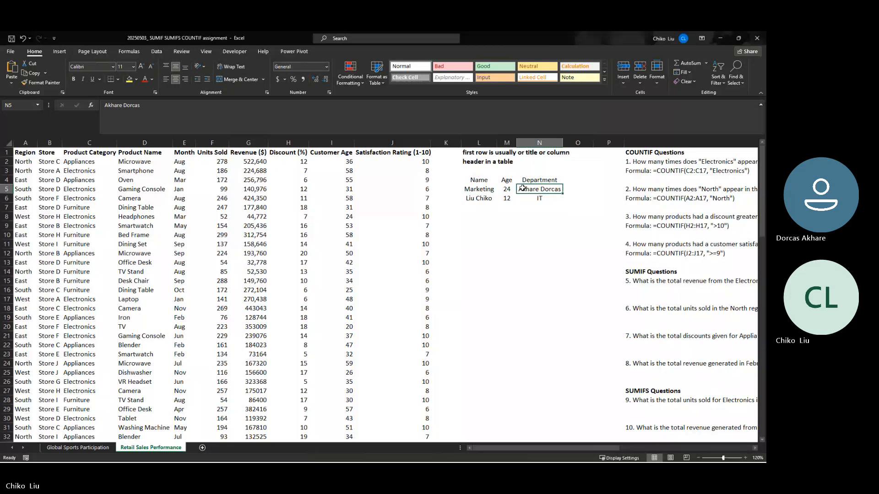
pyautogui.click(494, 191)
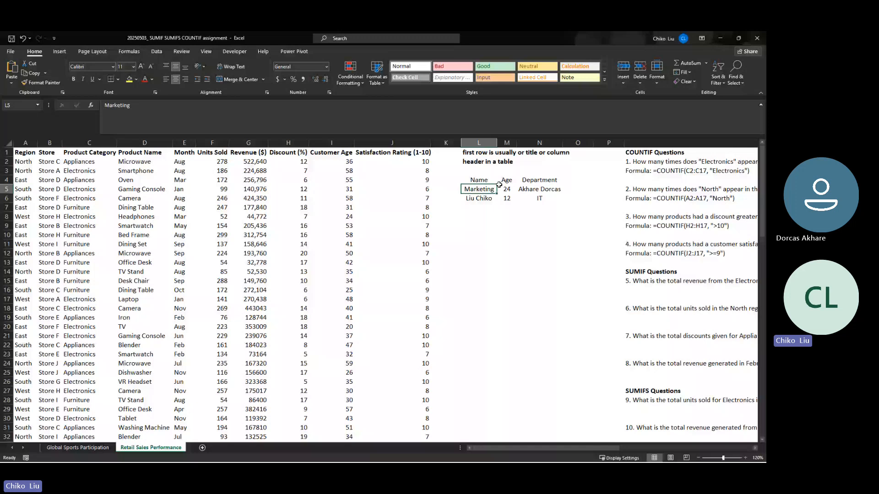
pyautogui.click(526, 190)
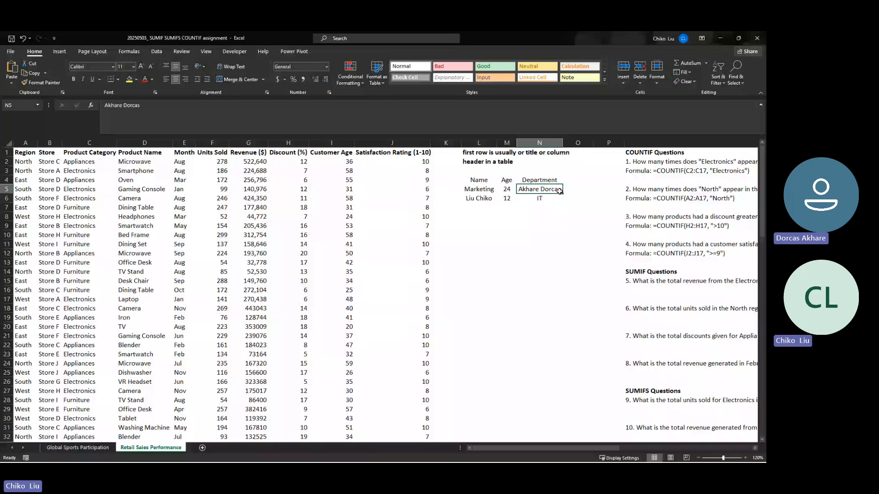
pyautogui.click(487, 182)
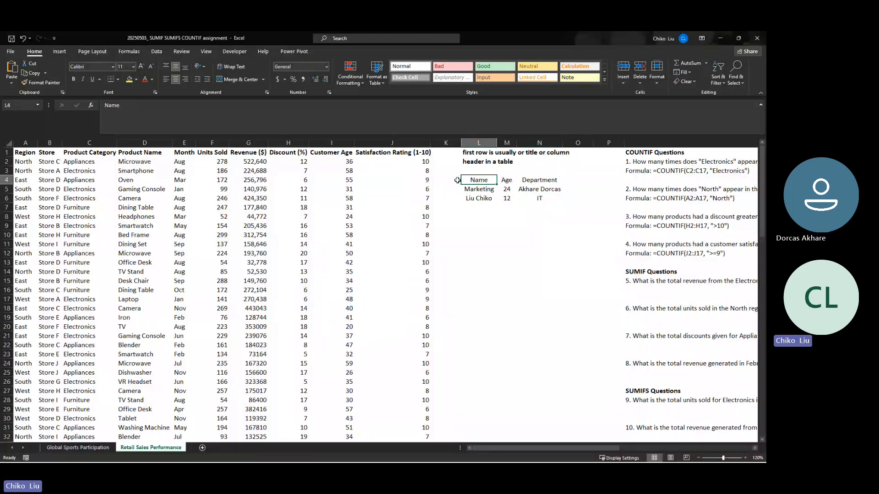
pyautogui.click(481, 187)
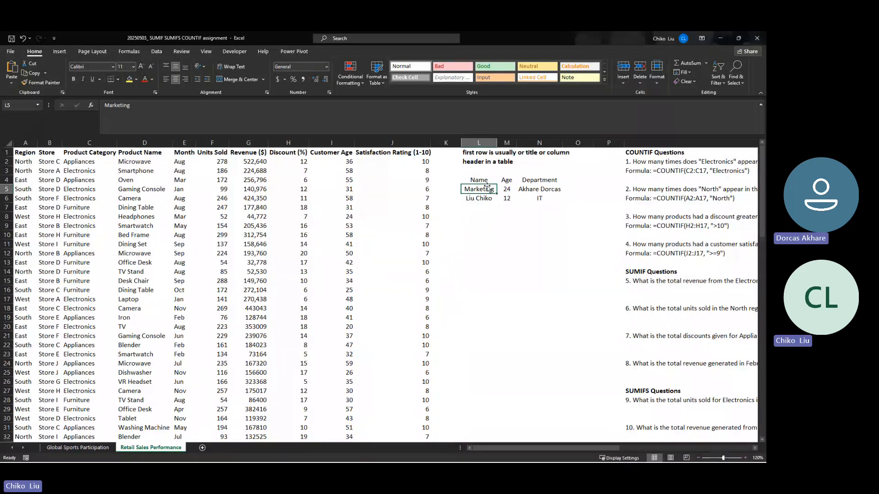
pyautogui.click(543, 180)
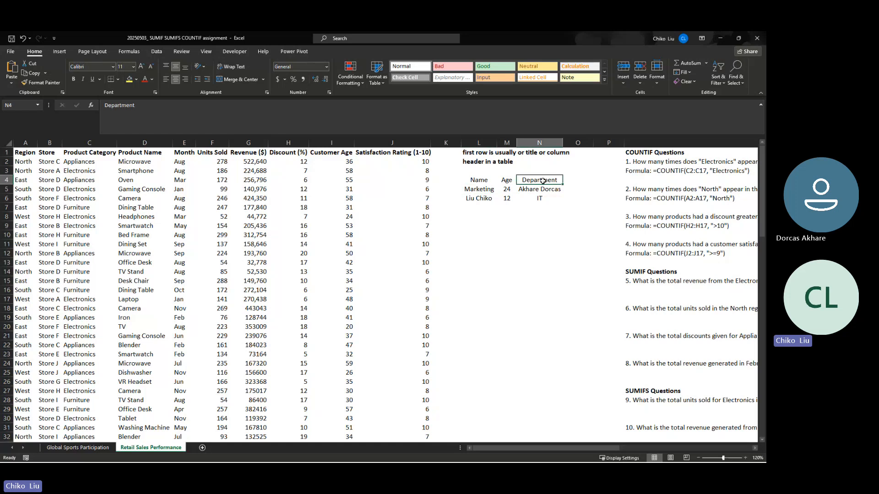
pyautogui.click(480, 189)
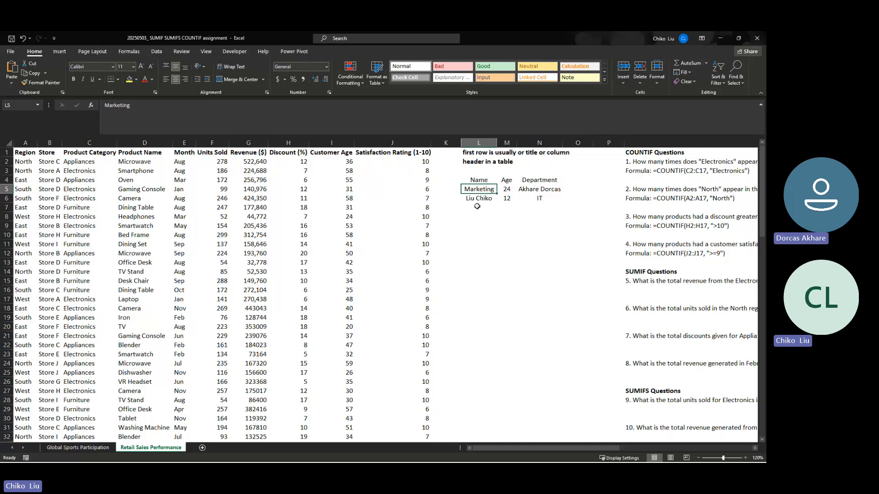
pyautogui.click(471, 179)
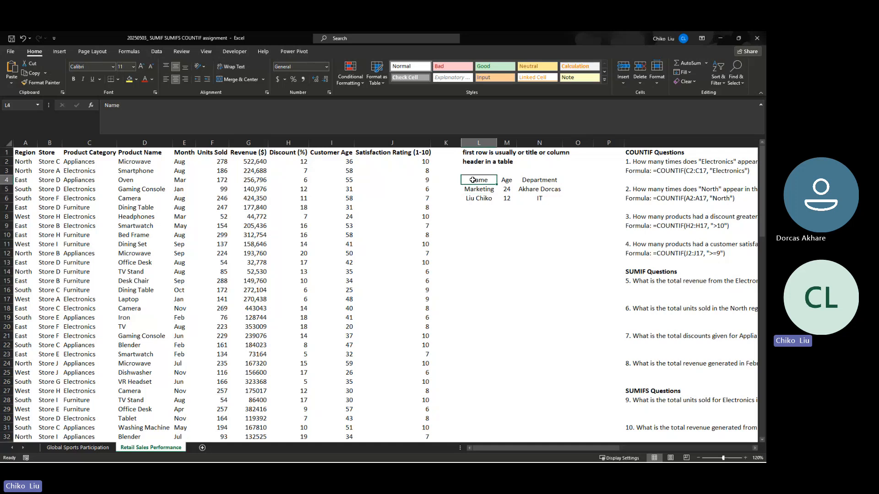
pyautogui.click(528, 180)
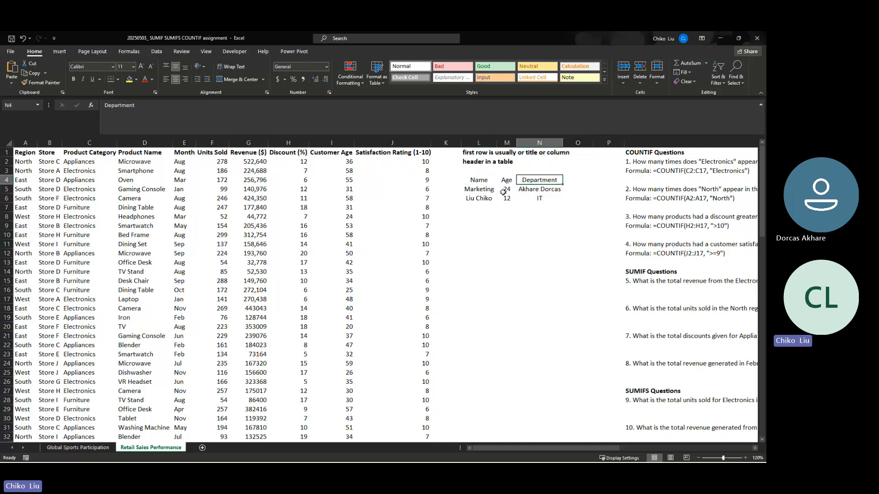
pyautogui.click(480, 190)
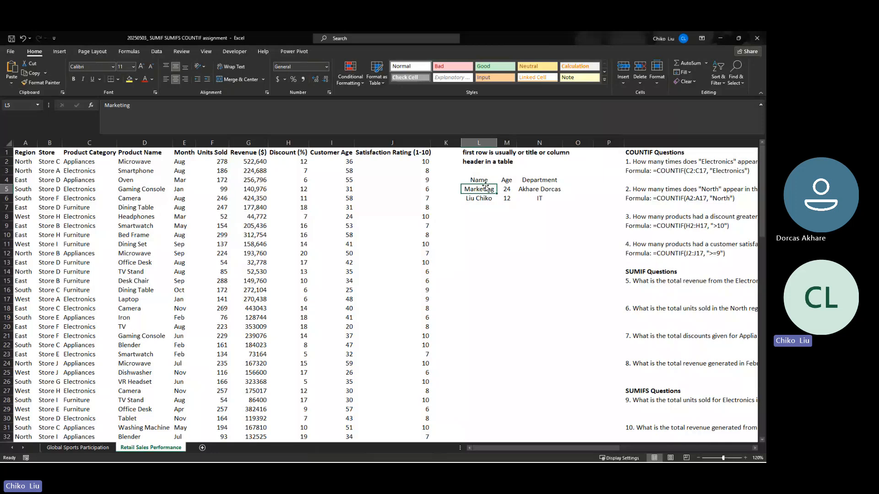
# - Move Marketing from L5 to O5 and the person's name from N5 to L5, and widen column L to fit the name
pyautogui.moveTo(486, 185)
pyautogui.mouseDown()
pyautogui.moveTo(486, 200)
pyautogui.moveTo(505, 207)
pyautogui.moveTo(583, 192)
pyautogui.moveTo(489, 192)
pyautogui.mouseUp()
pyautogui.click(533, 191)
pyautogui.click(480, 180)
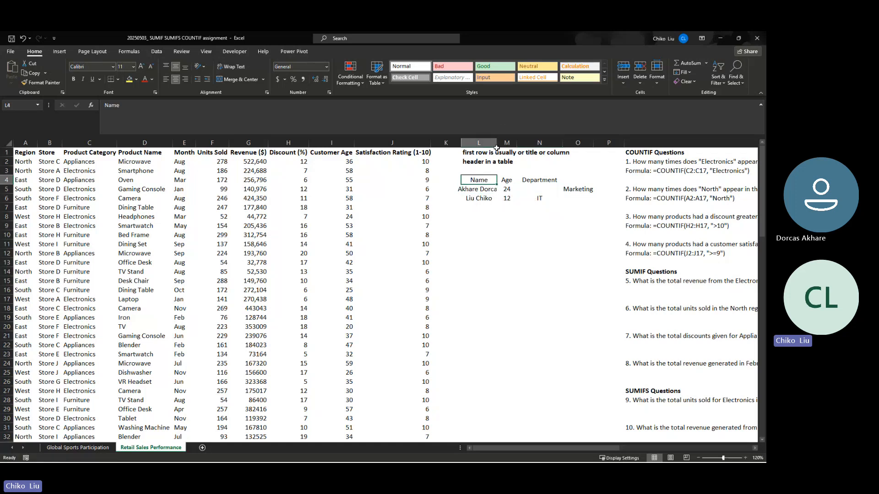
pyautogui.moveTo(498, 145); pyautogui.dragTo(508, 146)
# - Move Marketing from O5 to N5, under the Department header of the sample table
pyautogui.click(583, 189)
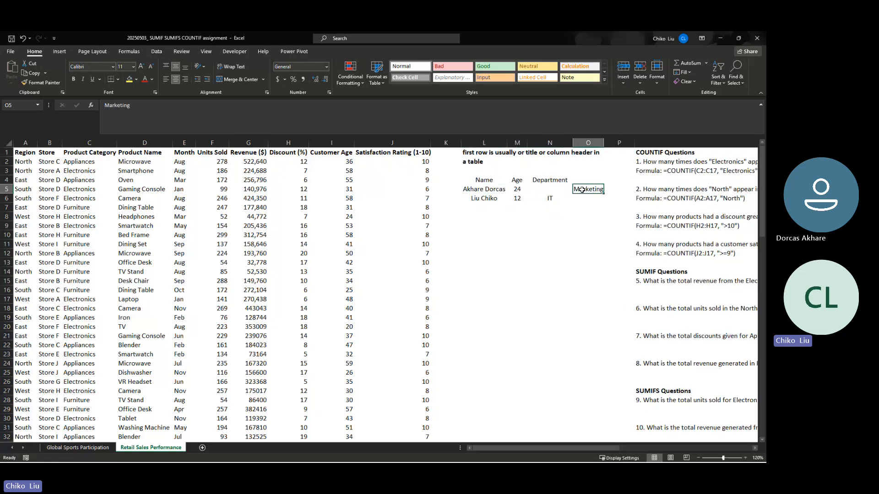
pyautogui.click(581, 194)
pyautogui.moveTo(580, 193); pyautogui.dragTo(542, 193)
pyautogui.click(492, 189)
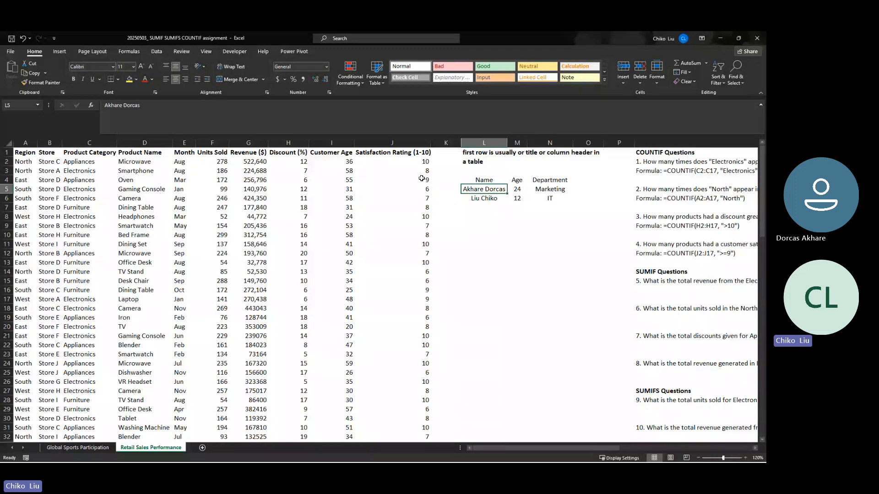
# - Examine the retail dataset's column headers, including Region, Store, Product Category and Product Name, alongside the sample table headers in L4:N4
pyautogui.click(331, 153)
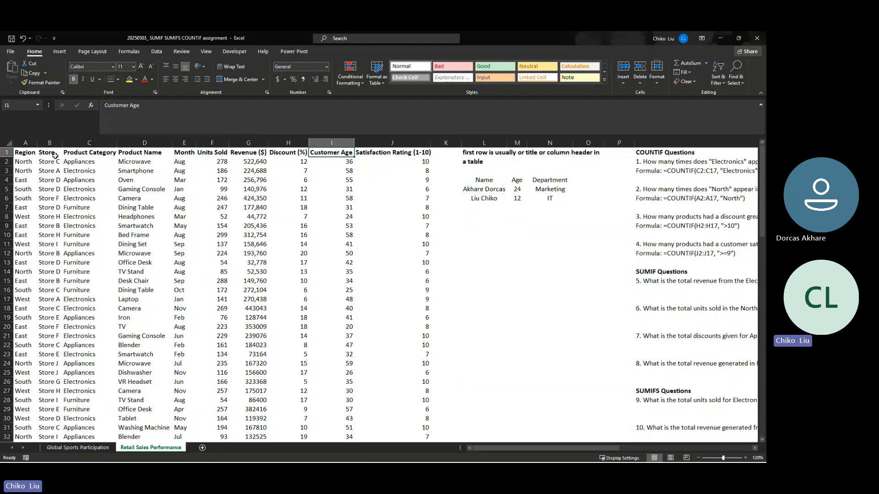
pyautogui.click(21, 153)
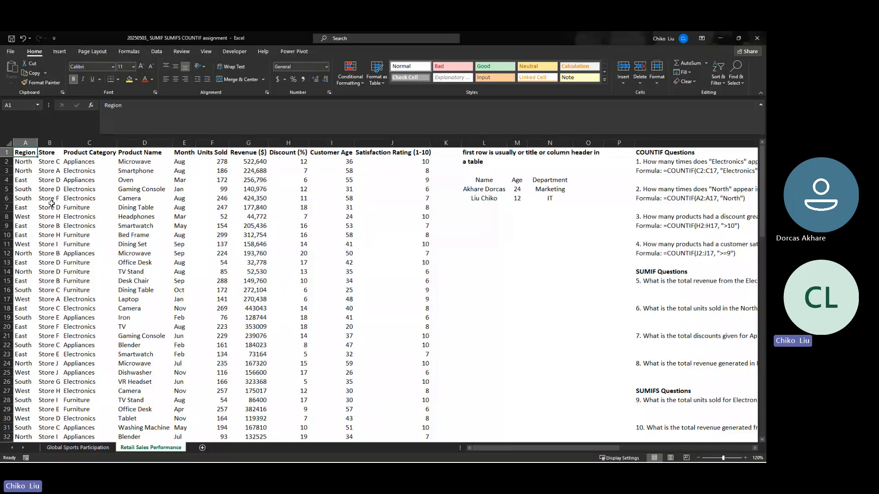
pyautogui.click(50, 163)
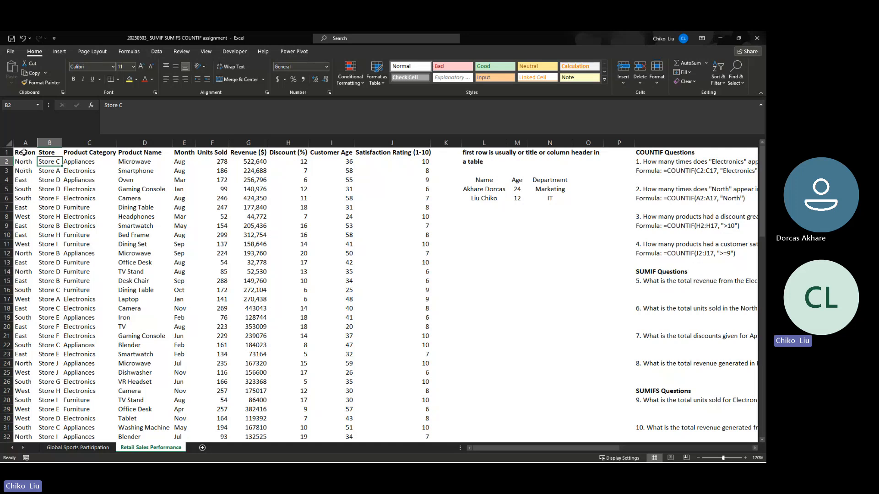
pyautogui.click(49, 142)
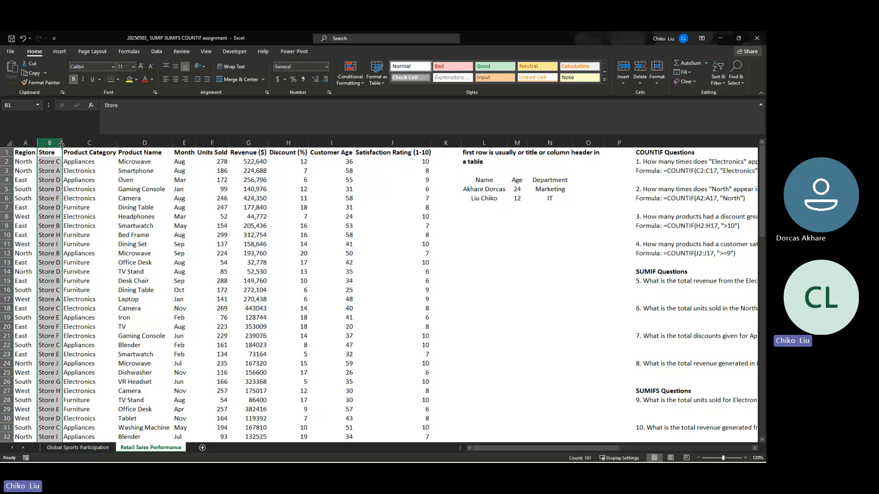
pyautogui.click(97, 157)
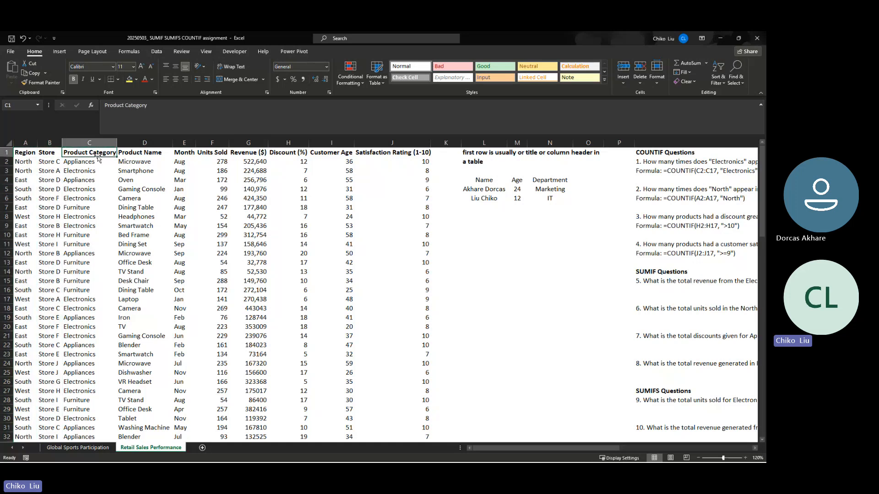
pyautogui.click(144, 143)
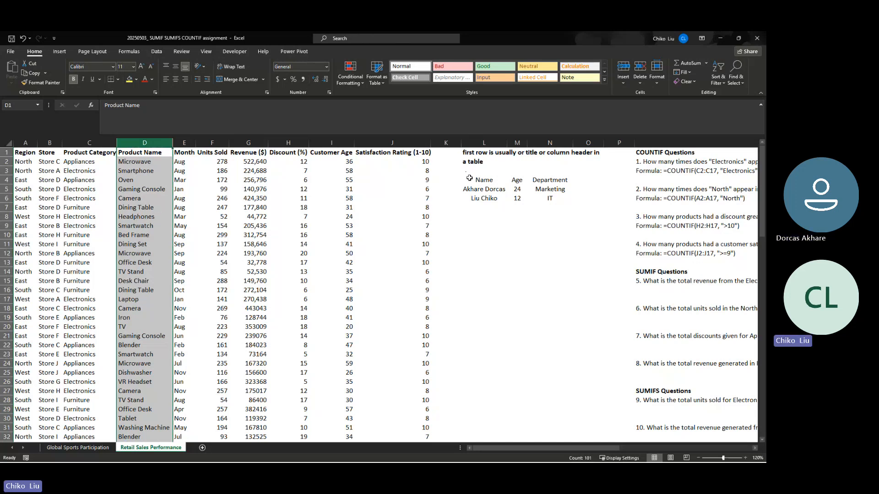
pyautogui.moveTo(468, 180); pyautogui.dragTo(554, 179)
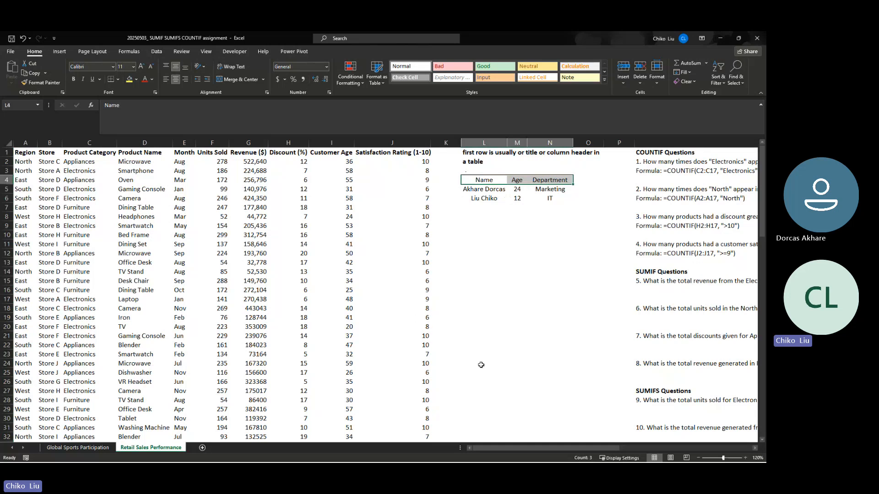
pyautogui.moveTo(494, 450); pyautogui.dragTo(514, 450)
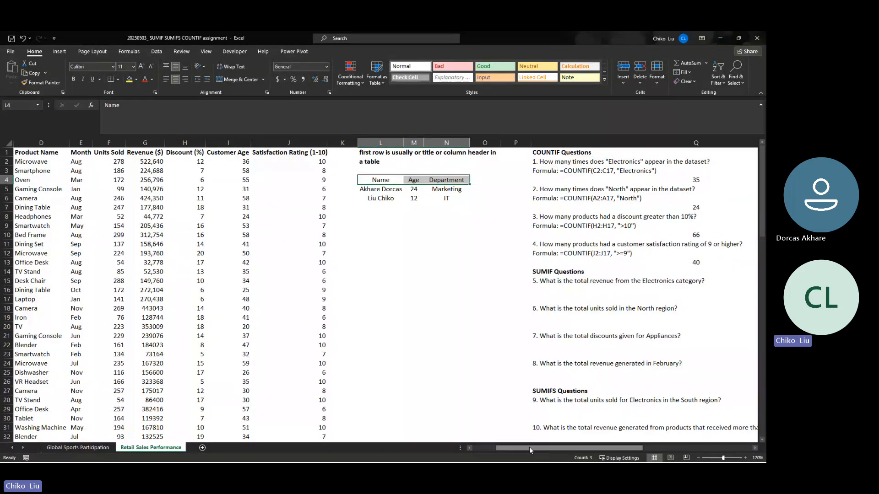
pyautogui.hscroll(-3, 529, 446)
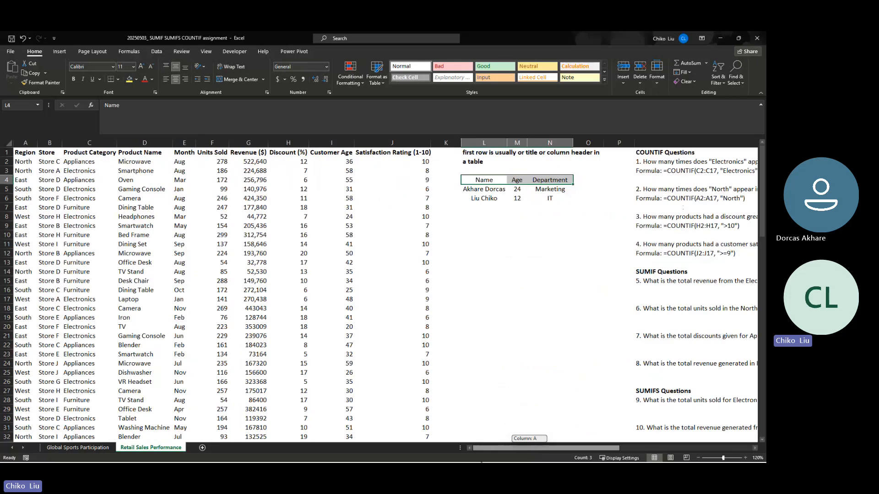
# - Examine the Region, Store, Product Category and Product Name entries beneath their headers in columns A to D
pyautogui.moveTo(21, 180); pyautogui.dragTo(17, 304)
pyautogui.moveTo(49, 162); pyautogui.dragTo(54, 326)
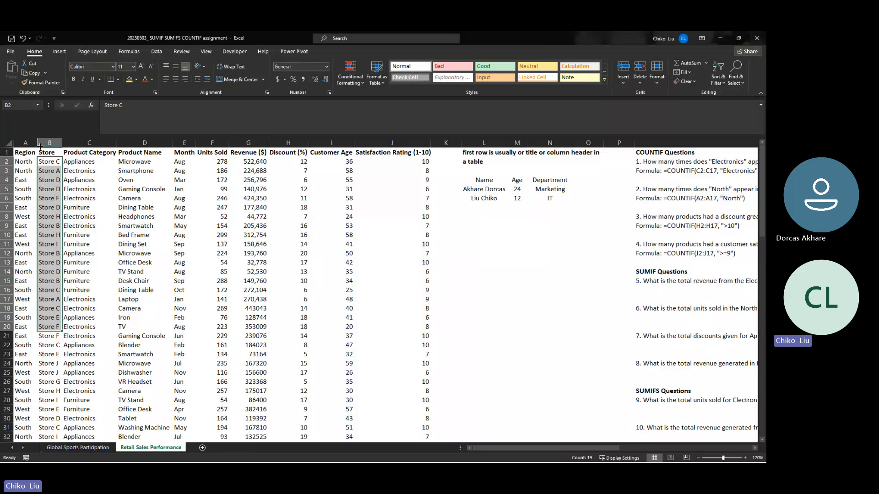
pyautogui.moveTo(71, 162); pyautogui.dragTo(70, 372)
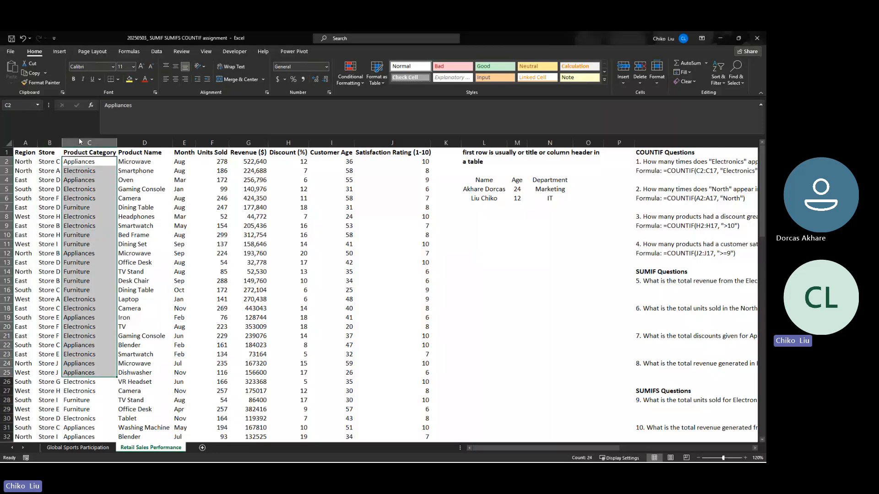
pyautogui.click(128, 142)
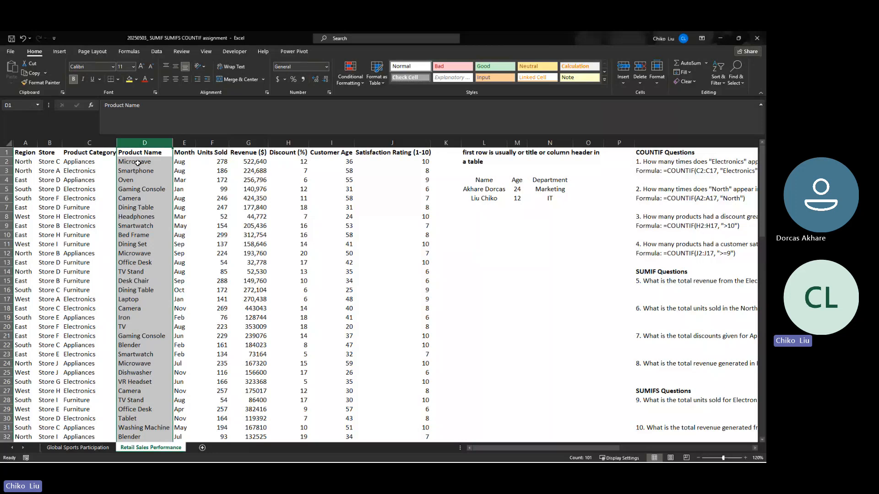
pyautogui.click(137, 163)
pyautogui.click(134, 187)
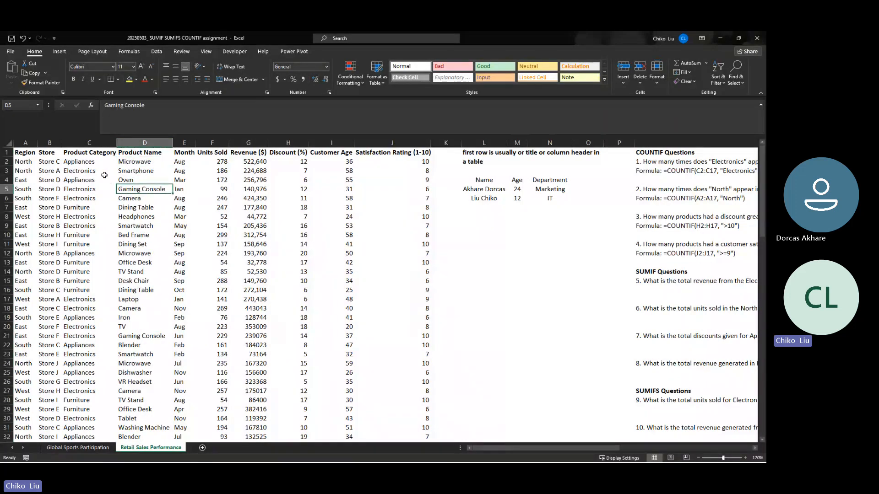
# - Compare product names in rows 2 to 5 with the product categories beside them
pyautogui.click(126, 164)
pyautogui.click(76, 163)
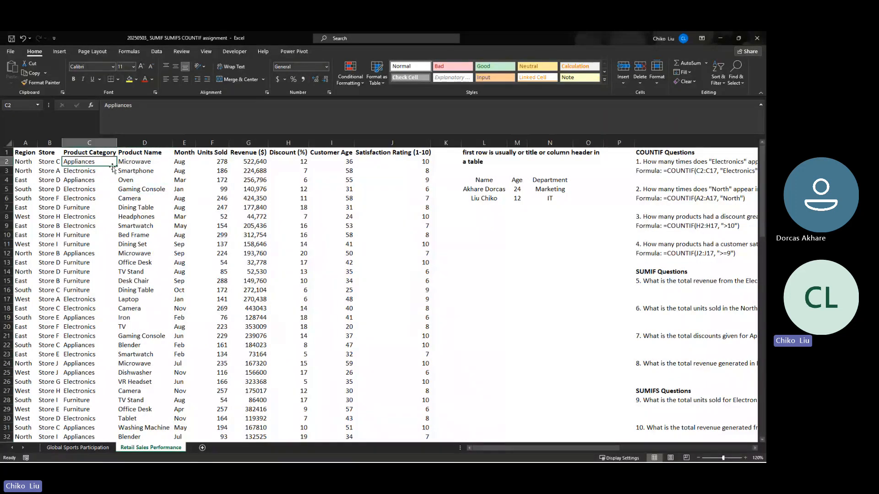
pyautogui.click(130, 165)
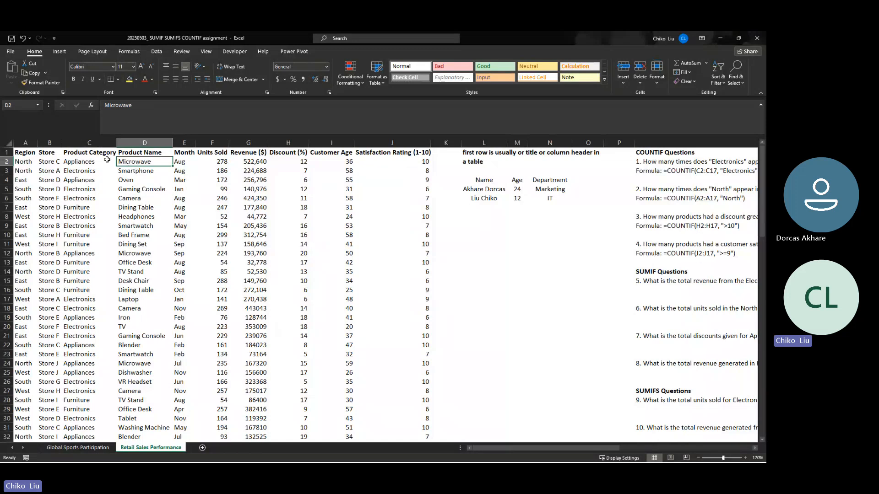
pyautogui.click(140, 179)
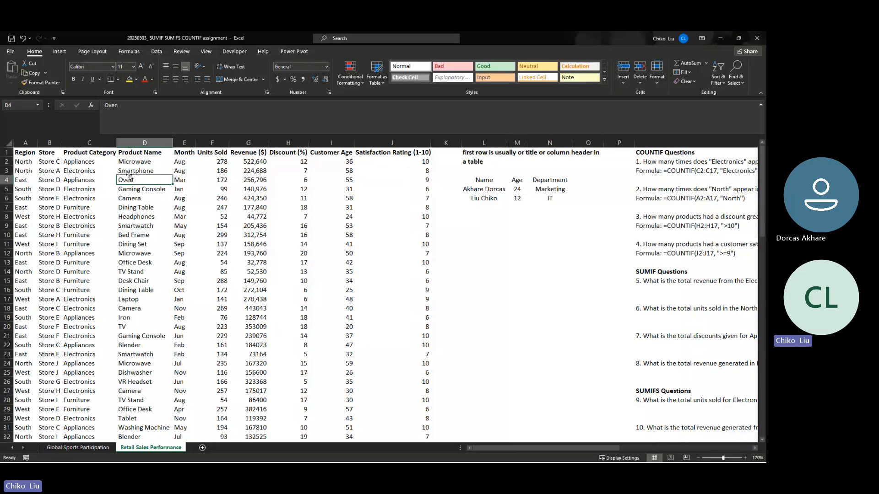
pyautogui.click(96, 182)
pyautogui.click(138, 189)
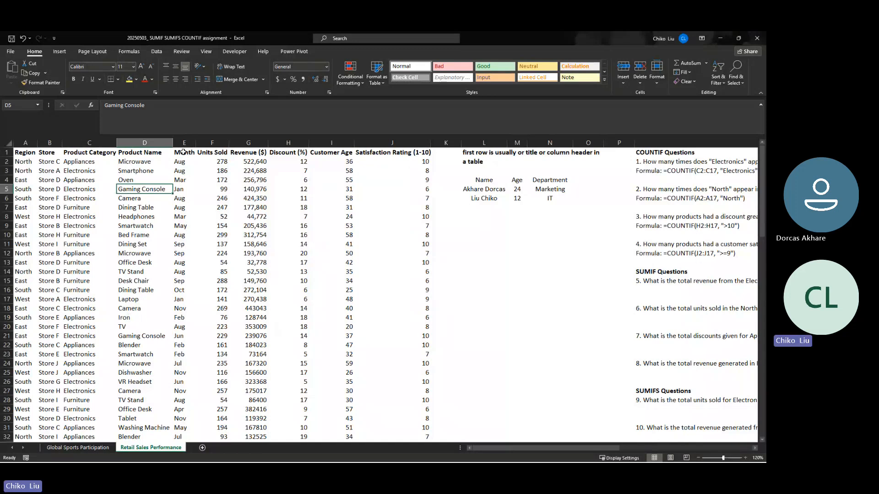
# - Examine the Month, Units Sold and Revenue ($) entries beneath their headers in columns E to G
pyautogui.moveTo(179, 161); pyautogui.dragTo(179, 309)
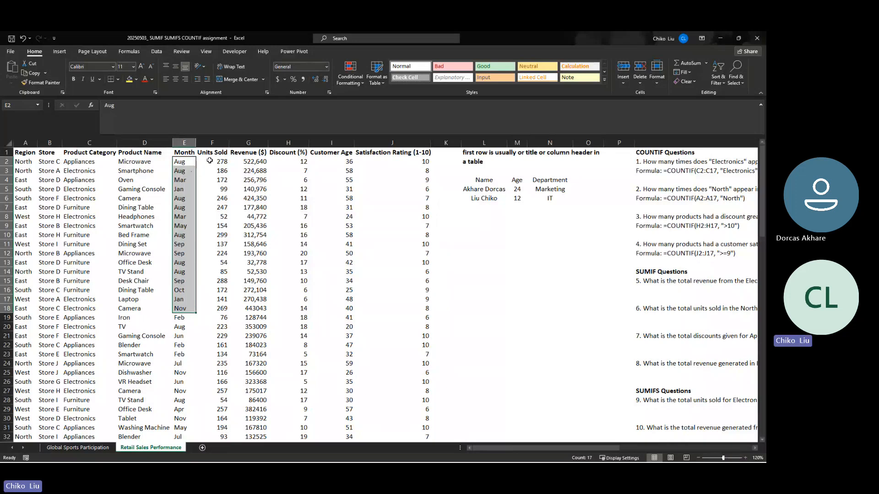
pyautogui.moveTo(210, 160); pyautogui.dragTo(211, 256)
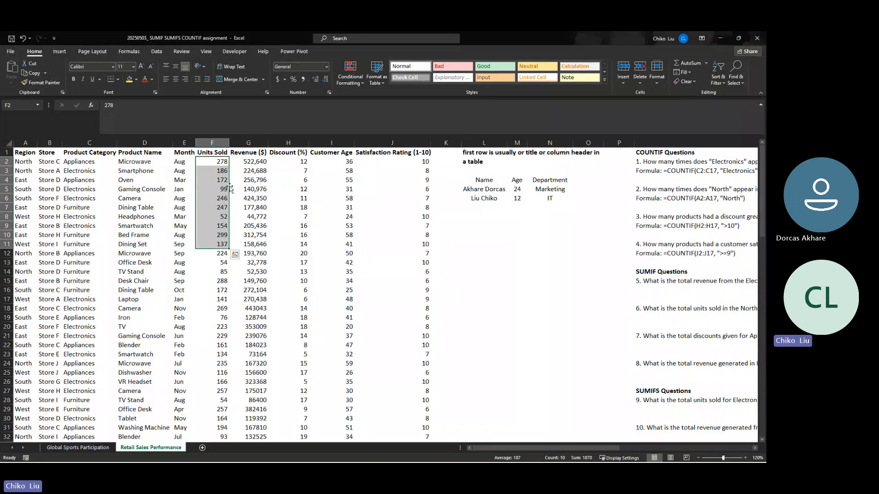
pyautogui.click(247, 162)
pyautogui.moveTo(246, 162); pyautogui.dragTo(244, 279)
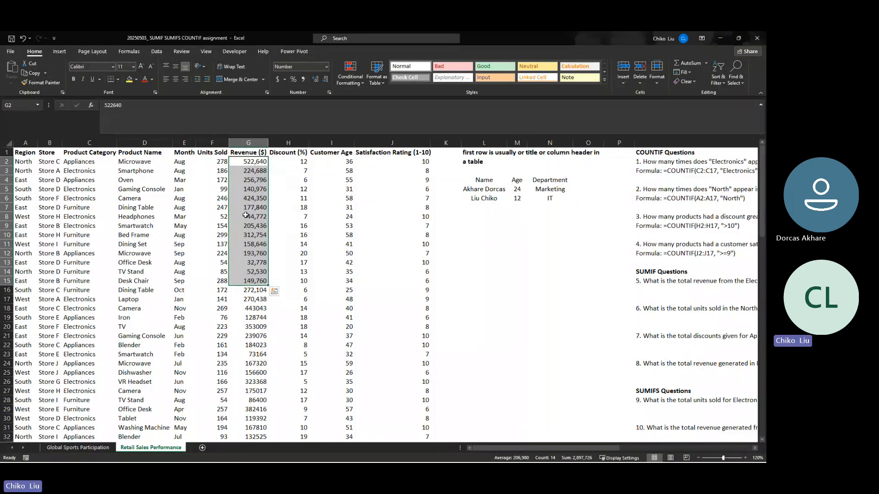
# - Try the Percentage number format on the Discount (%) values in H2:H101, and return them to General
pyautogui.moveTo(288, 162); pyautogui.dragTo(295, 421)
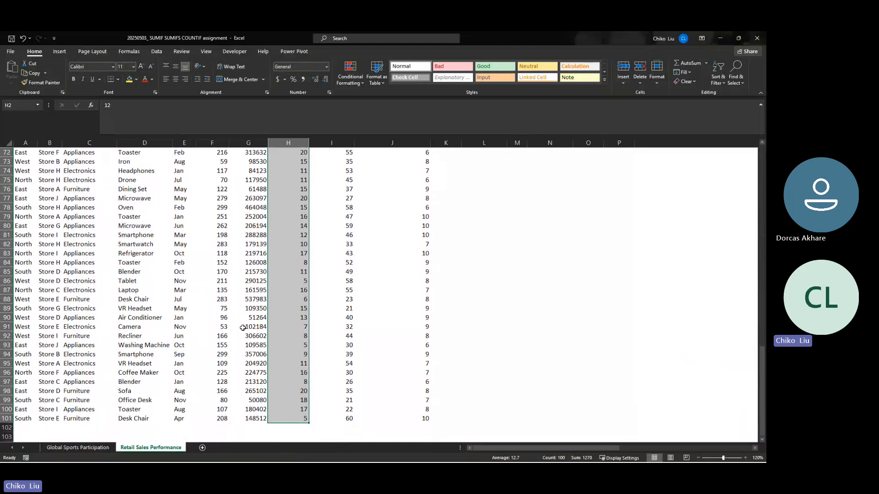
pyautogui.scroll(20, 253, 346)
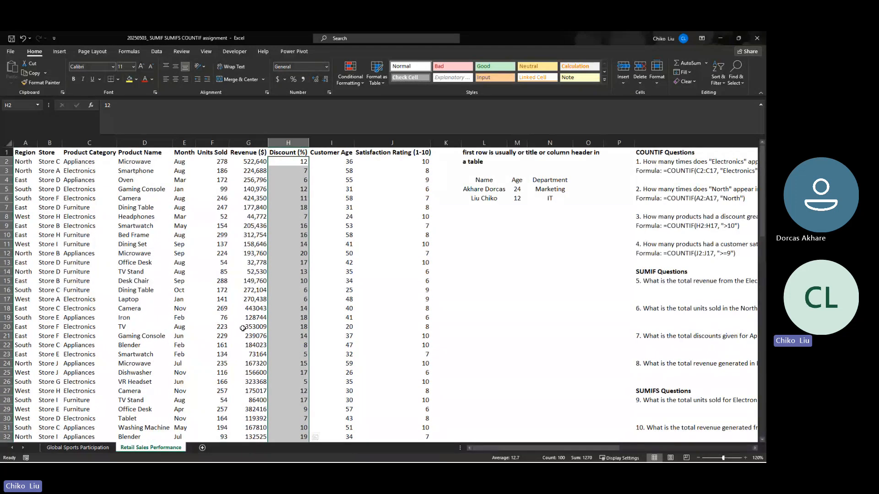
pyautogui.click(292, 81)
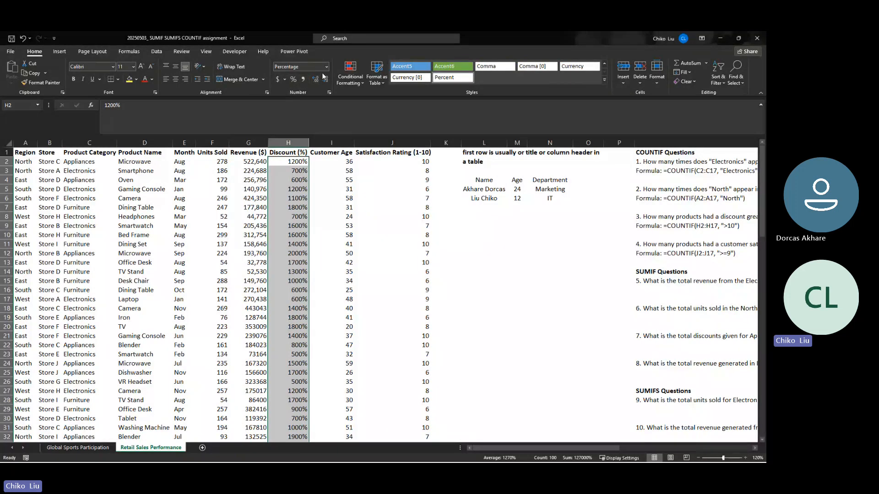
pyautogui.click(326, 67)
pyautogui.click(305, 86)
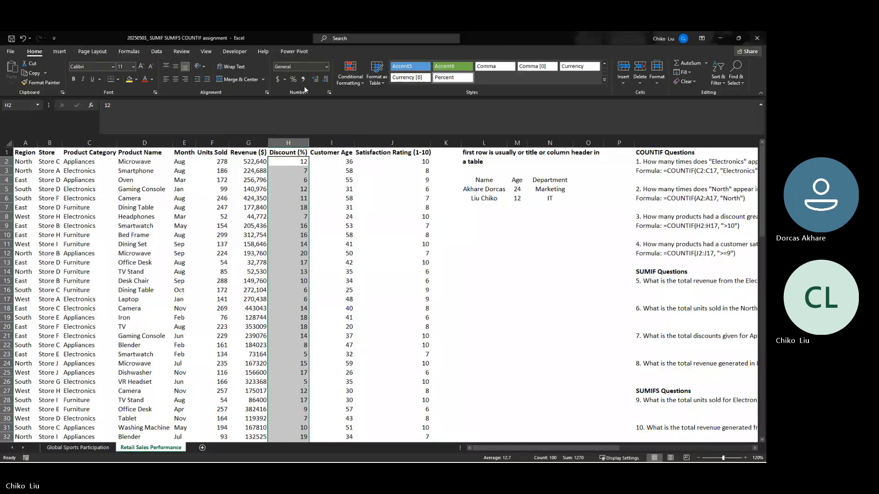
# - Compare the first discount values in column H with the Discount (%) header above them
pyautogui.moveTo(296, 162); pyautogui.dragTo(295, 182)
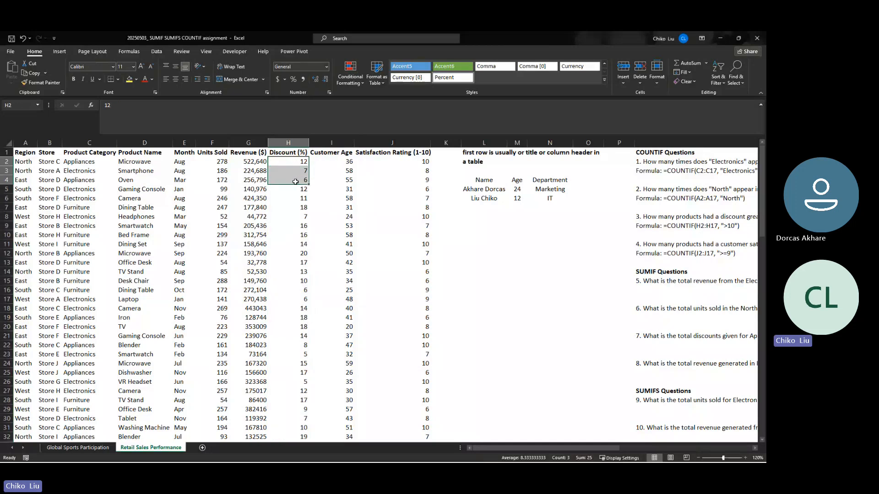
pyautogui.click(301, 152)
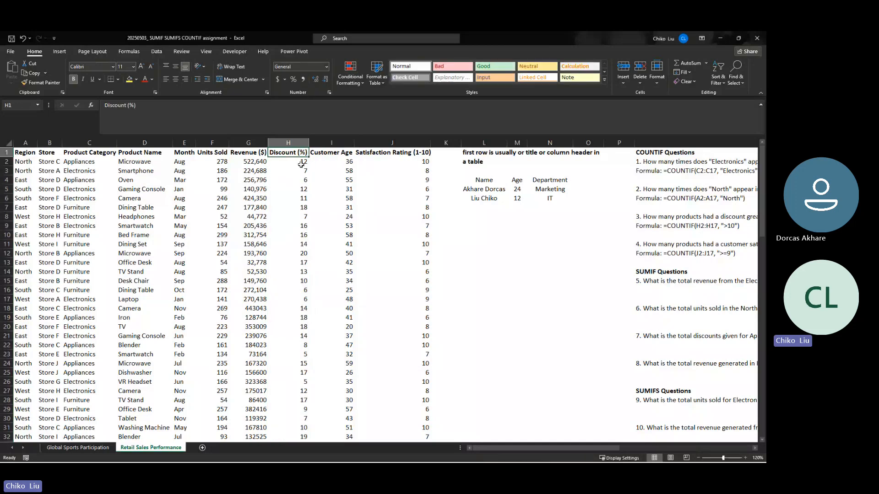
pyautogui.click(300, 162)
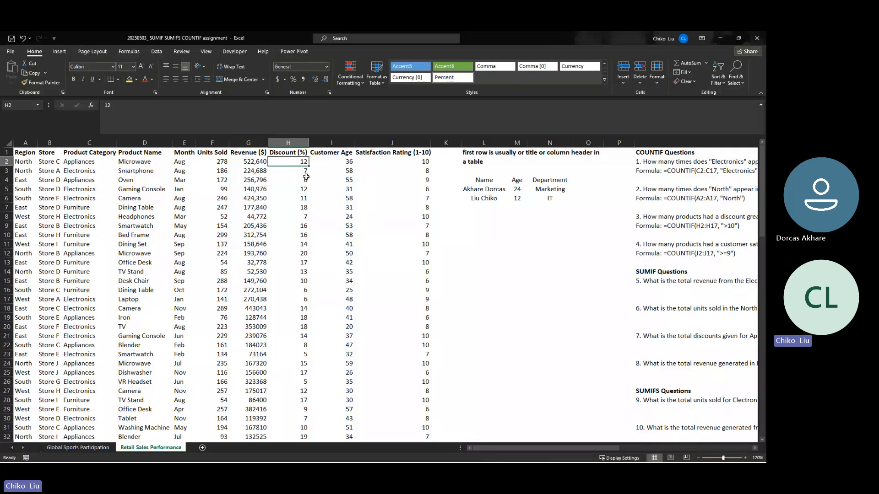
# - Examine the Customer Age and Satisfaction Rating (1-10) columns, comparing the age and rating entries in the first data rows
pyautogui.click(335, 161)
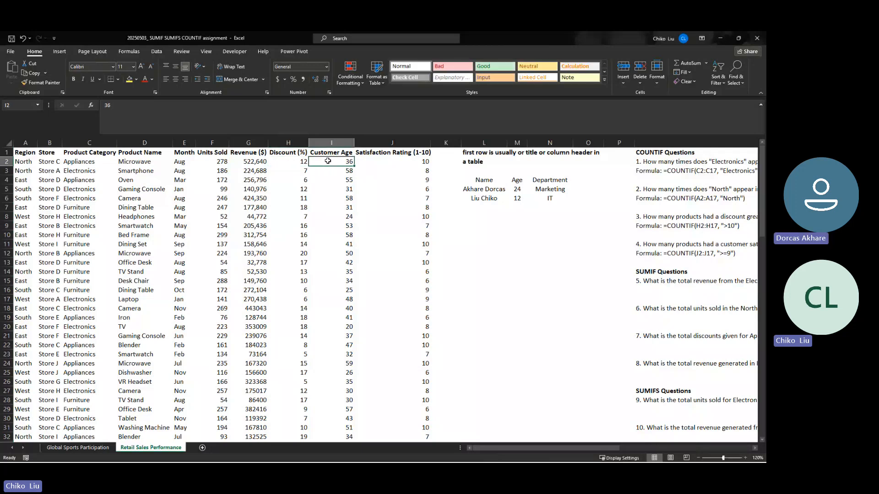
pyautogui.moveTo(329, 161); pyautogui.dragTo(318, 261)
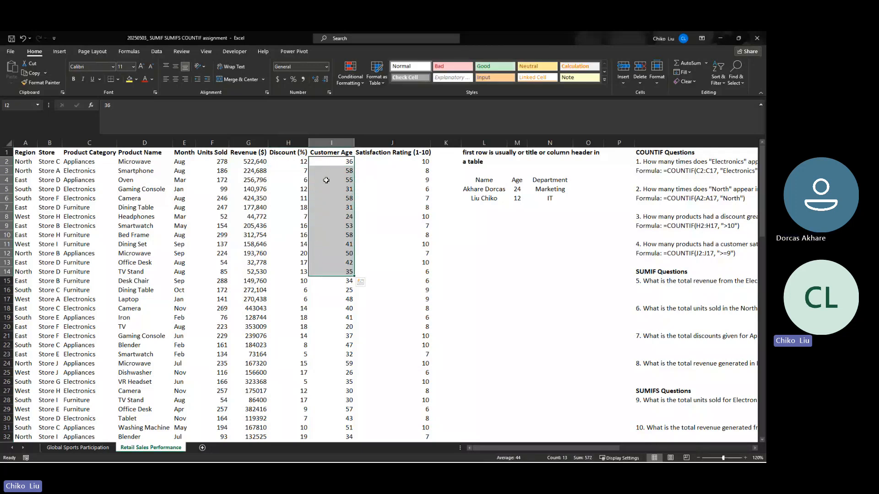
pyautogui.click(330, 180)
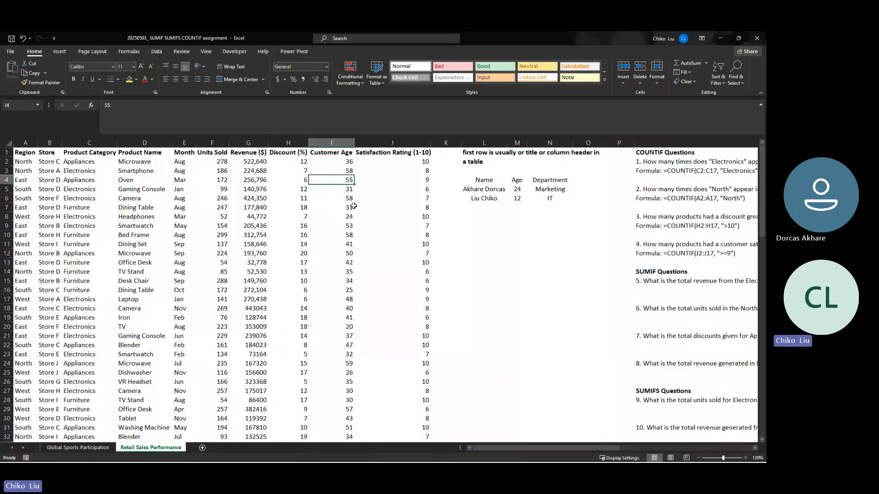
pyautogui.click(400, 179)
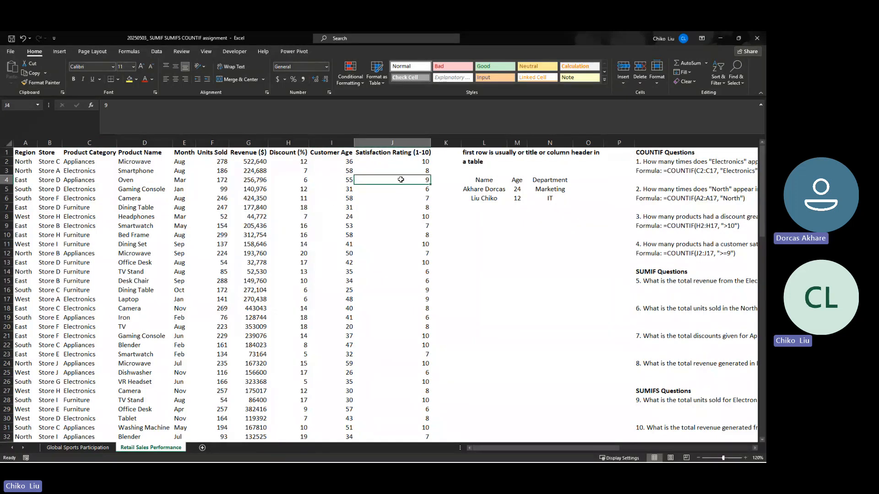
pyautogui.click(339, 161)
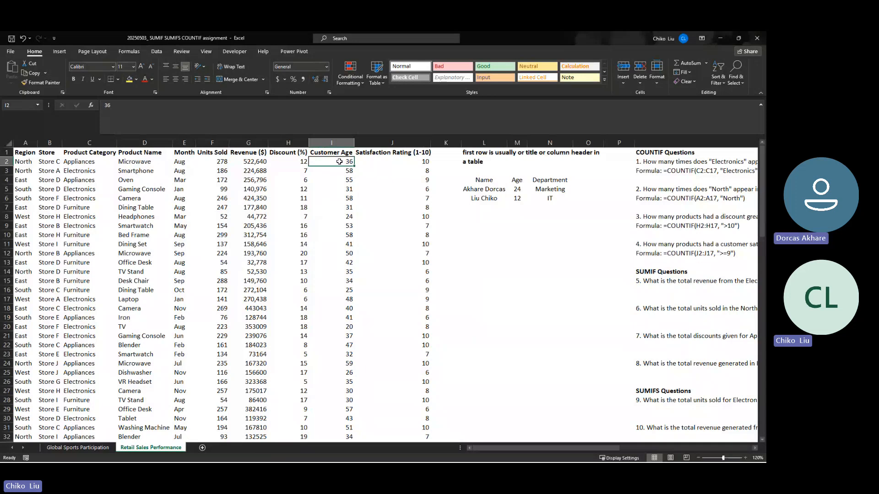
pyautogui.click(365, 162)
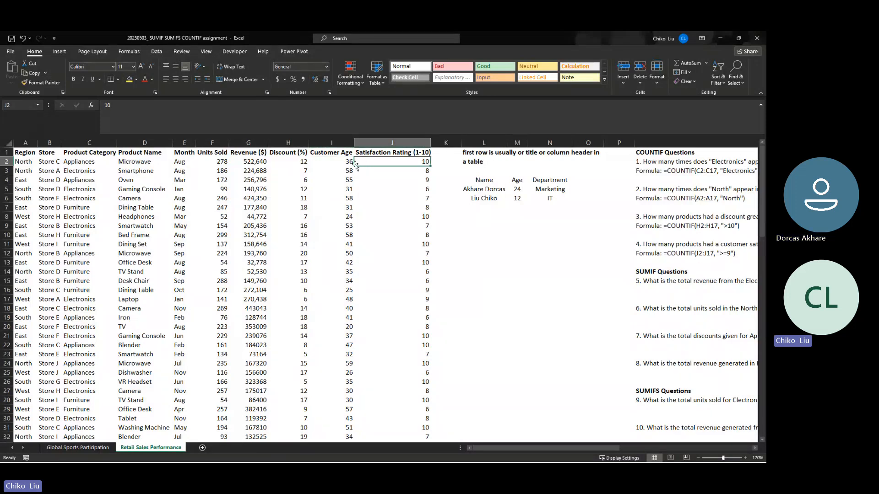
pyautogui.click(383, 153)
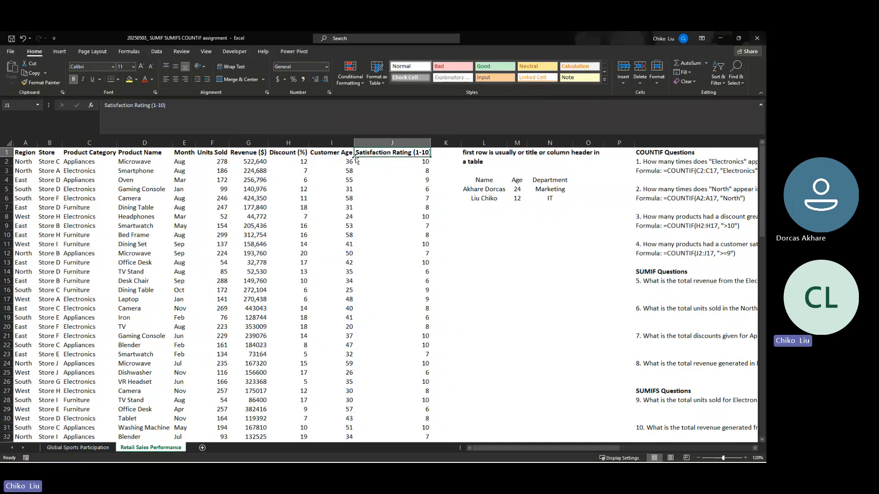
pyautogui.click(409, 171)
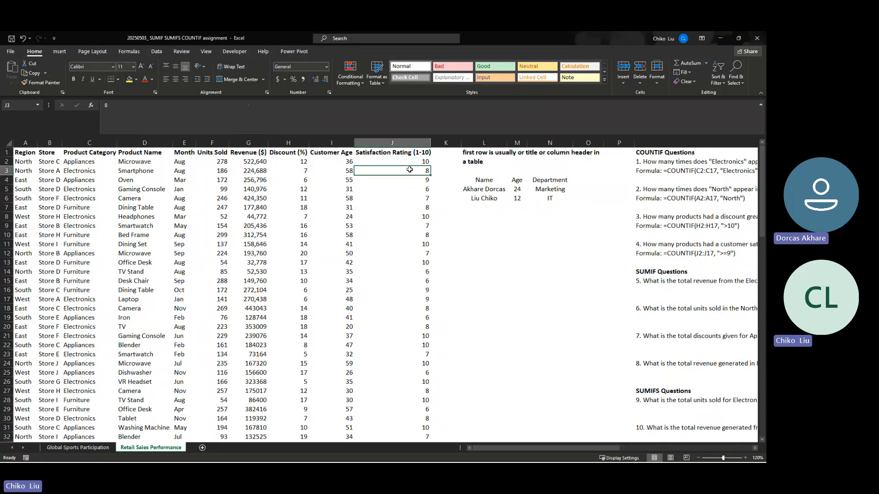
pyautogui.click(414, 153)
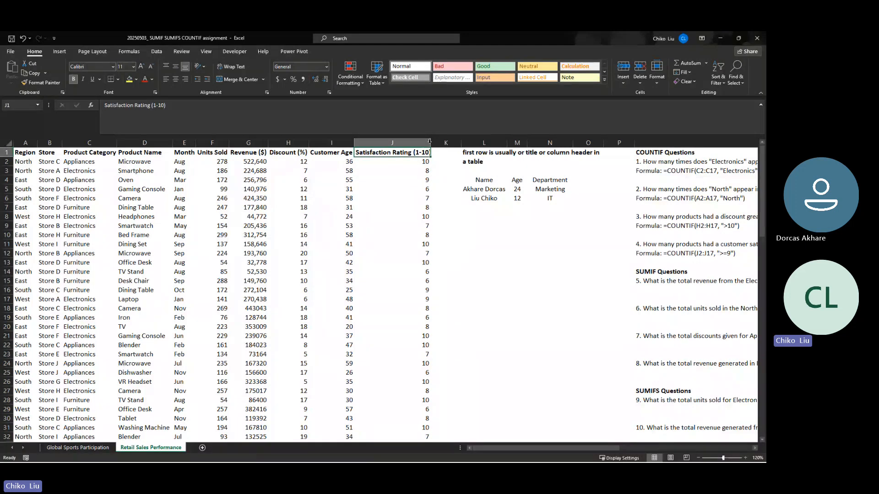
# - Auto-fit the width of the Satisfaction Rating column and of all columns in the retail sheet to their contents
pyautogui.doubleClick(430, 142)
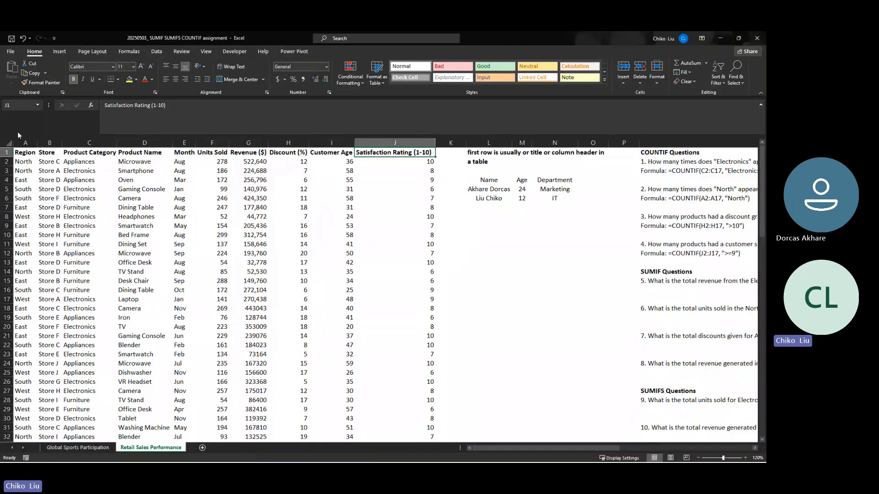
pyautogui.click(6, 141)
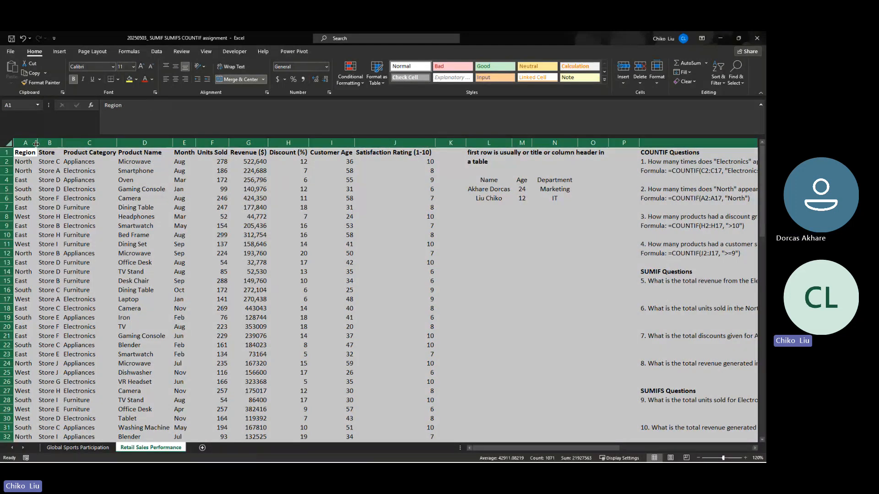
pyautogui.doubleClick(37, 143)
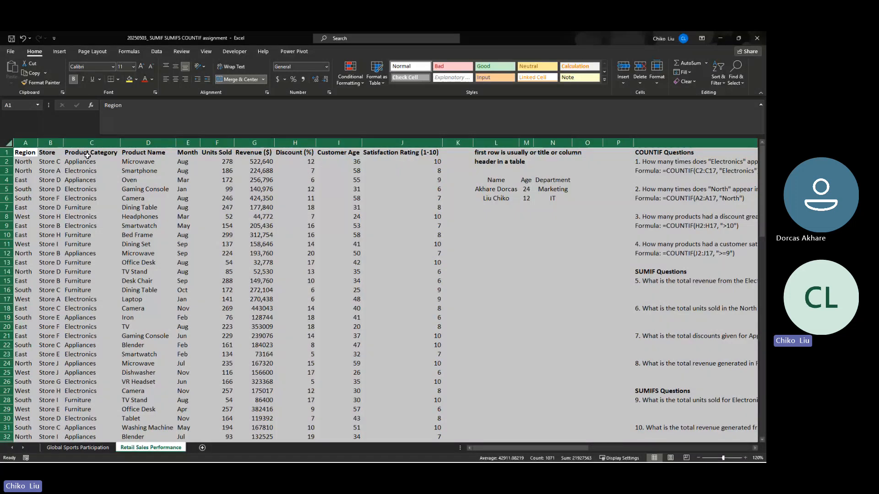
pyautogui.click(87, 155)
pyautogui.click(391, 206)
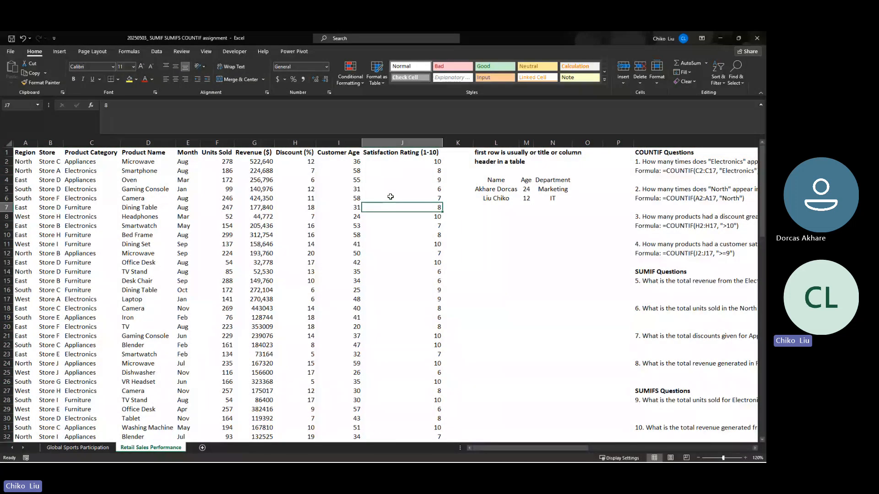
pyautogui.click(386, 163)
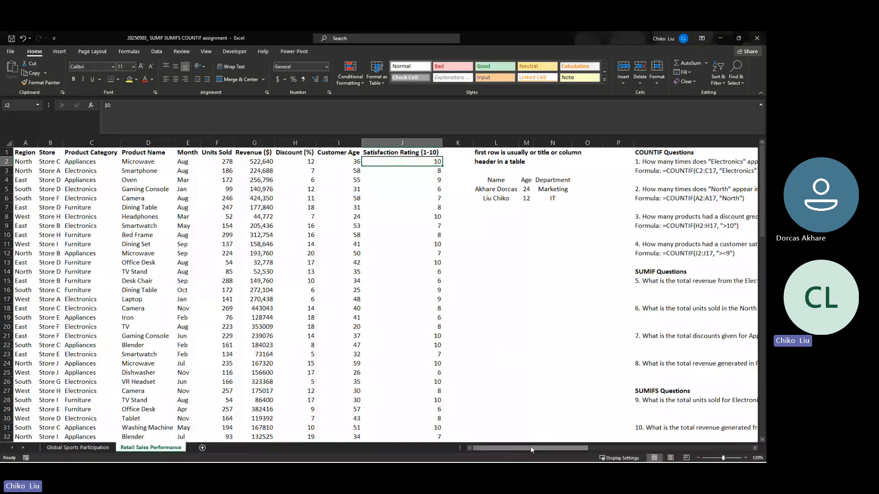
# - Go to SUMIF question 5 about total Electronics revenue and select the empty cell Q16 below it
pyautogui.moveTo(531, 447); pyautogui.dragTo(554, 450)
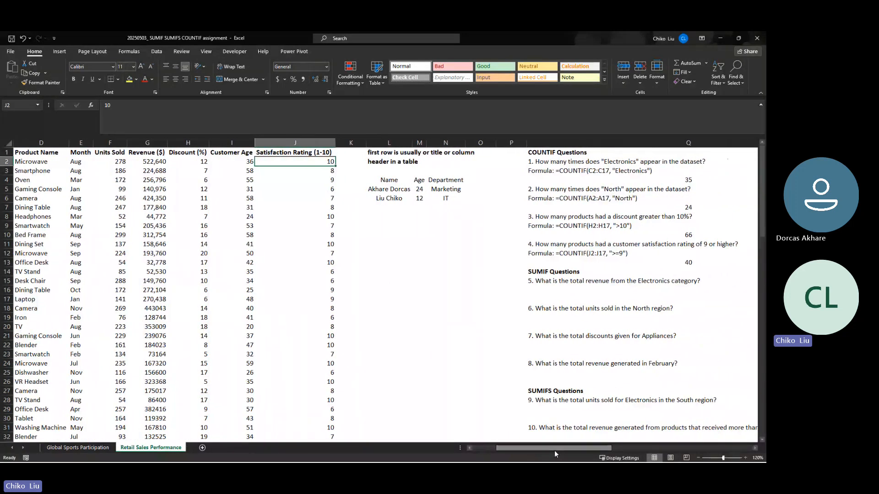
pyautogui.click(547, 271)
pyautogui.click(558, 281)
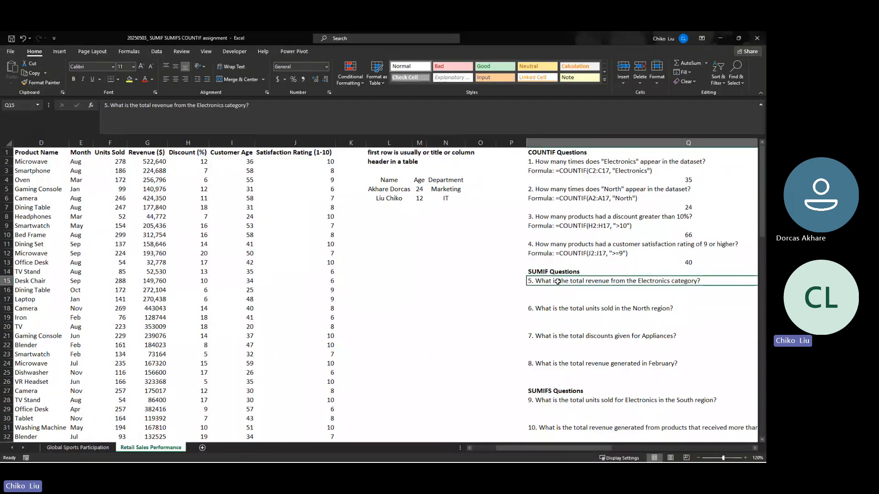
pyautogui.click(615, 291)
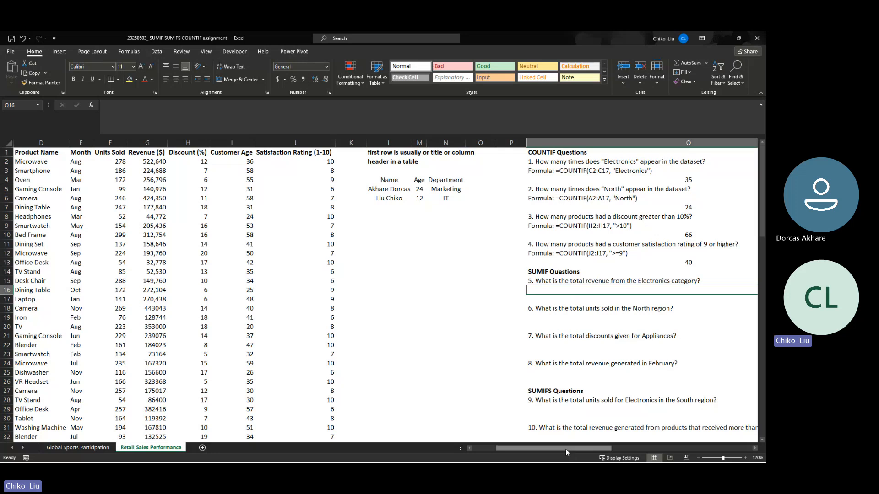
# - Examine the Product Category and Revenue ($) columns, including an Electronics entry, as the data needed for question 5
pyautogui.moveTo(565, 451)
pyautogui.mouseDown()
pyautogui.moveTo(591, 452)
pyautogui.moveTo(566, 451)
pyautogui.moveTo(574, 451)
pyautogui.mouseUp()
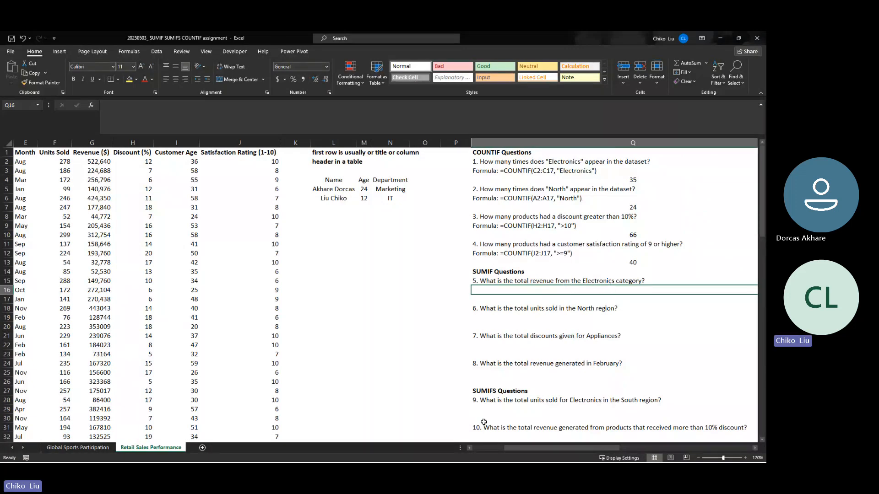
pyautogui.moveTo(524, 448); pyautogui.dragTo(486, 450)
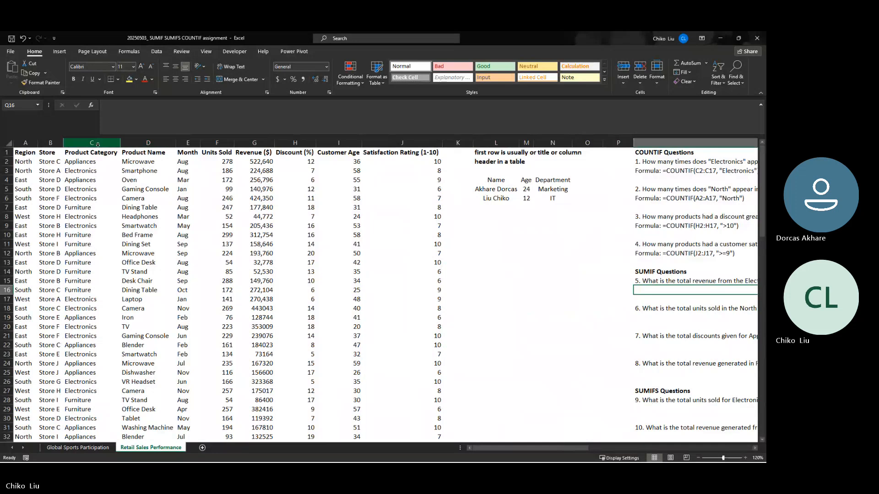
pyautogui.click(99, 144)
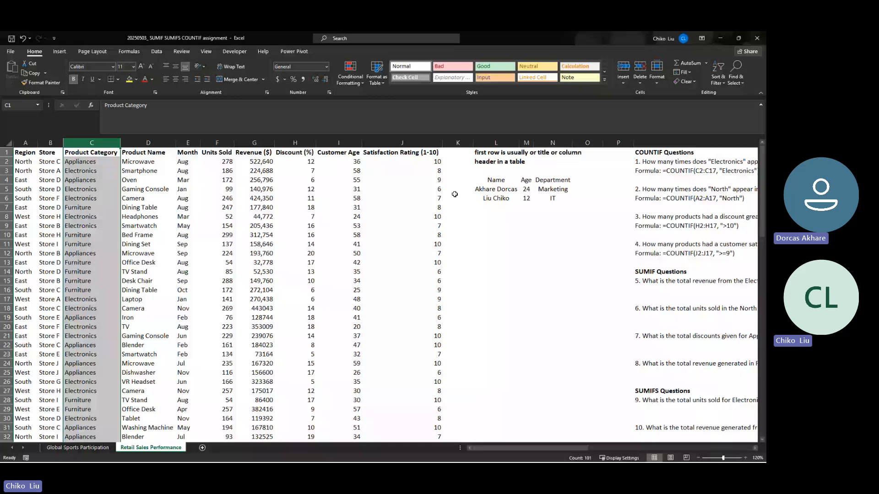
pyautogui.click(253, 143)
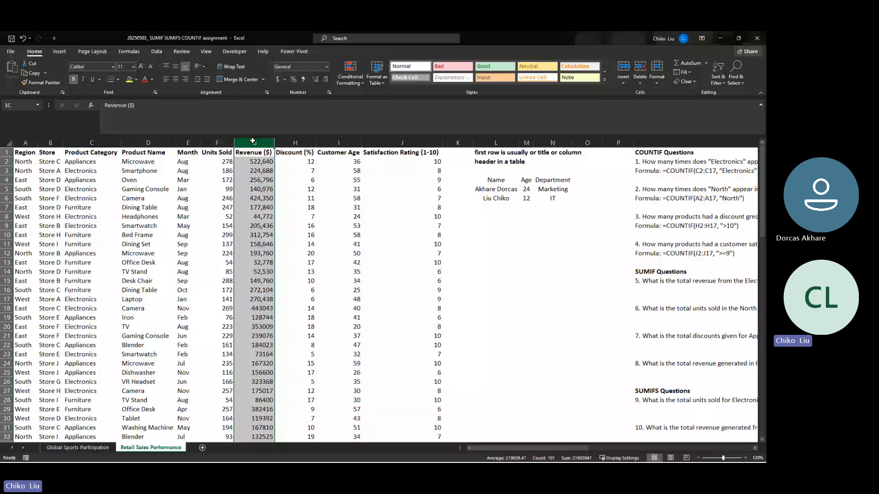
pyautogui.click(89, 142)
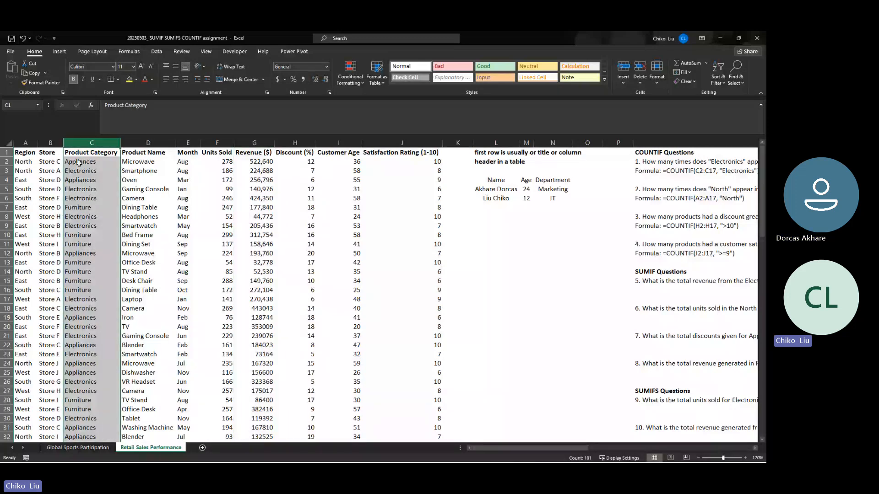
pyautogui.click(83, 171)
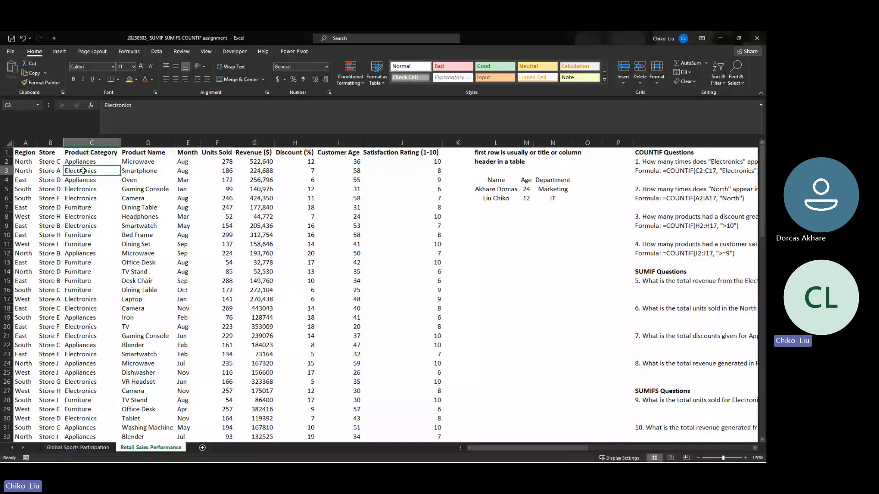
pyautogui.click(664, 290)
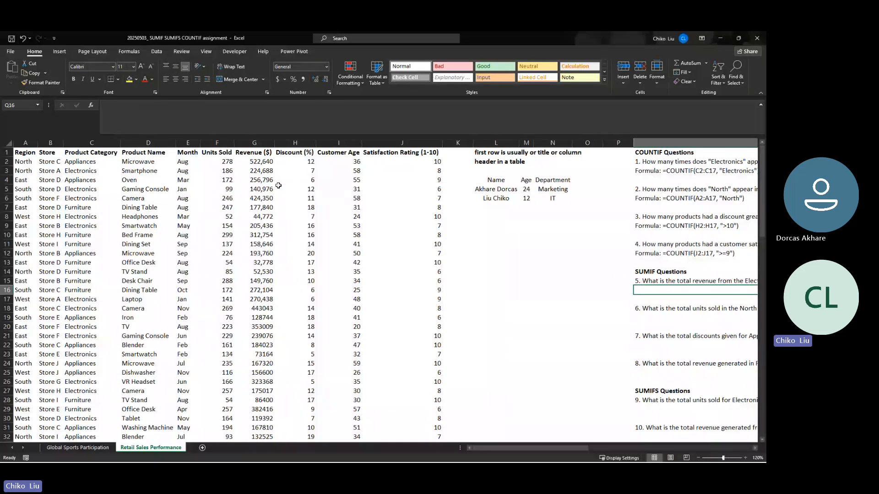
pyautogui.click(254, 143)
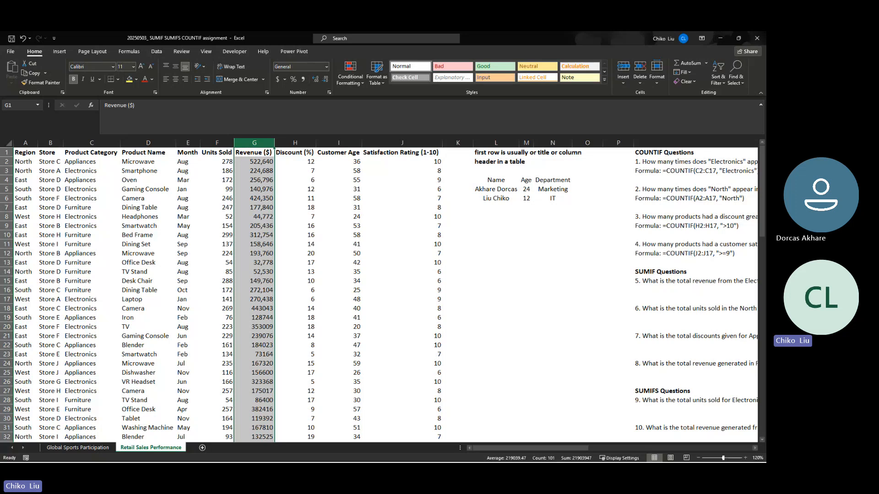
pyautogui.hotkey('alt', 'Tab')
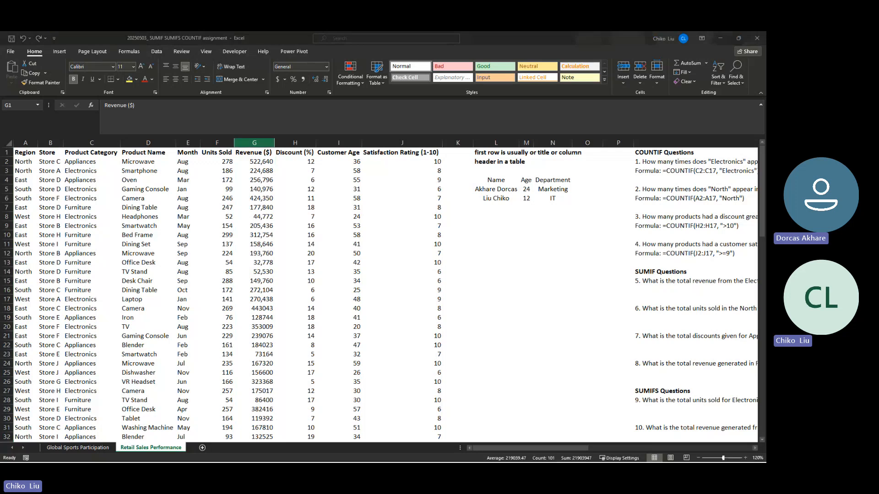
pyautogui.click(254, 142)
pyautogui.click(106, 142)
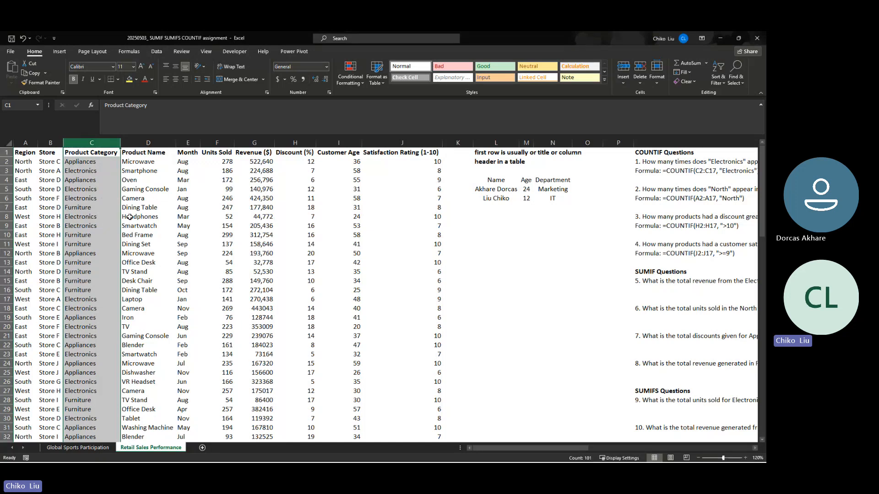
# - Start inserting a function in Q16, search the function list for "sum" and pick SUMIF
pyautogui.click(648, 287)
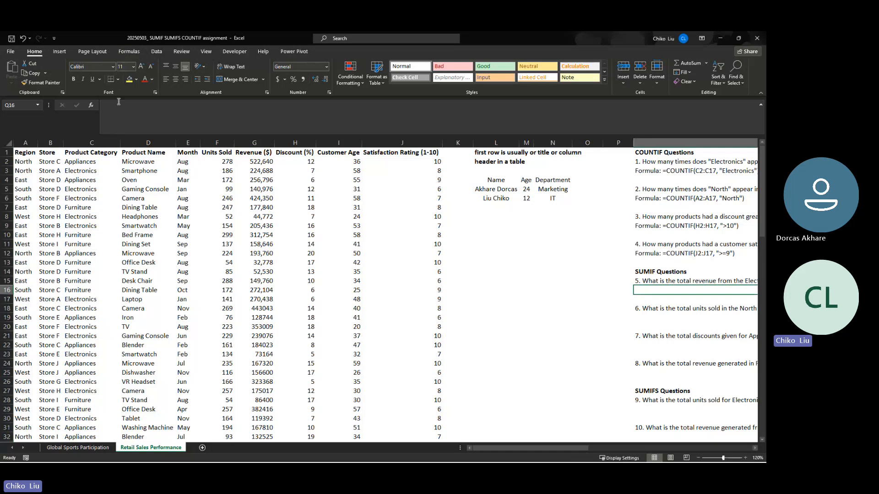
pyautogui.click(91, 105)
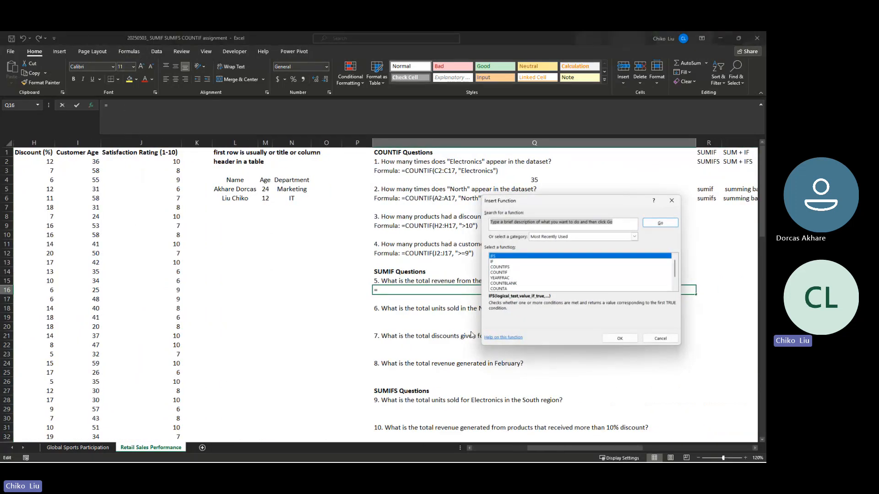
pyautogui.write('au')
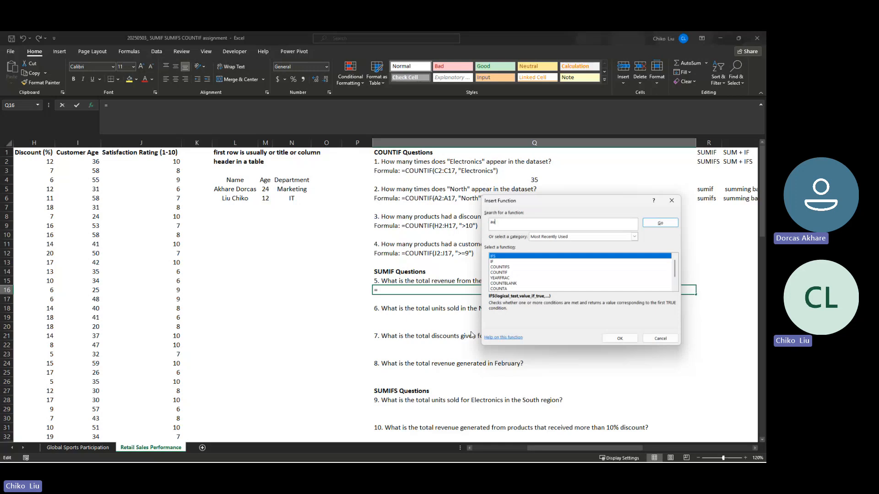
pyautogui.press('BackSpace')
pyautogui.press('BackSpace')
pyautogui.write('su')
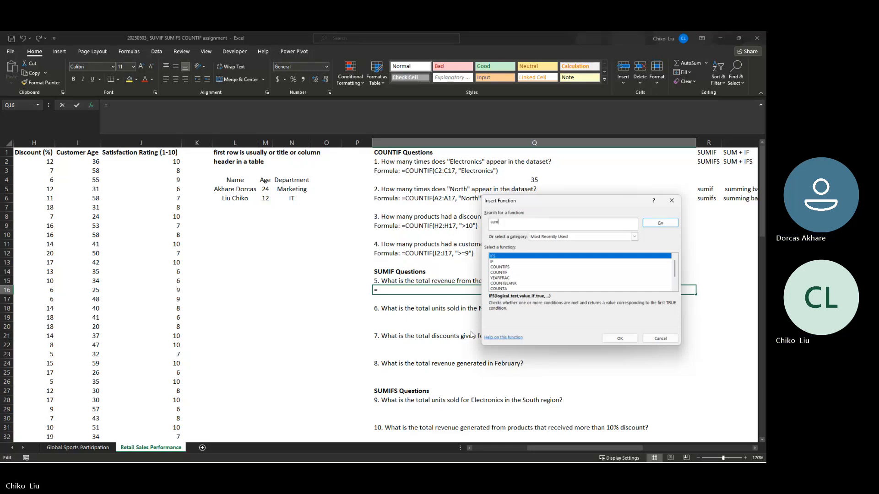
pyautogui.write('m')
pyautogui.press('Return')
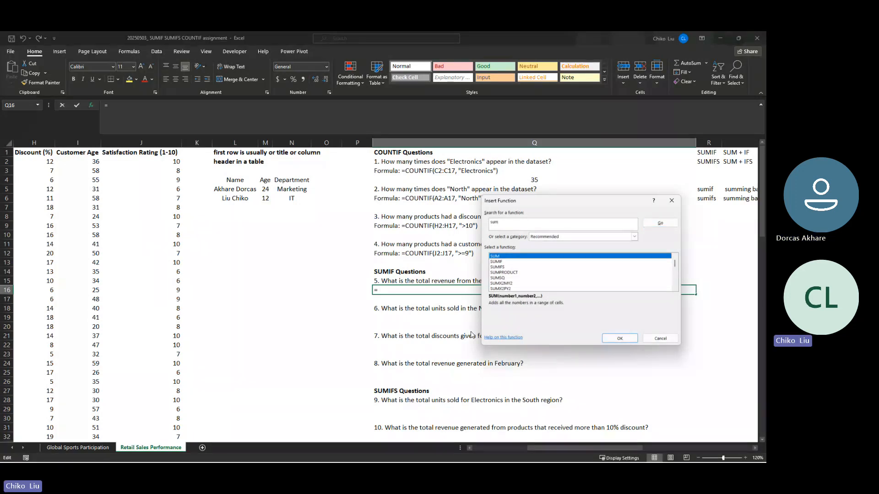
pyautogui.press('Down')
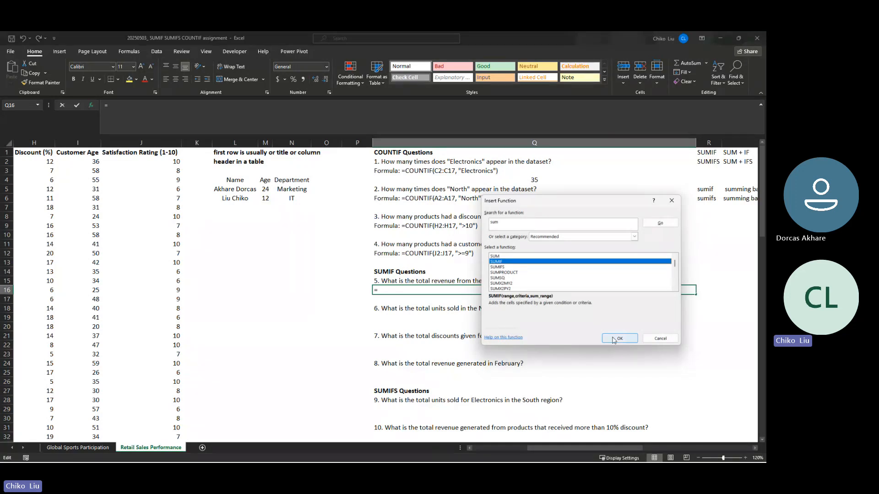
# - Compare the SUMIF and SUMIFS descriptions without the dialog covering question 5, and insert SUMIF into Q16
pyautogui.moveTo(542, 204); pyautogui.dragTo(302, 138)
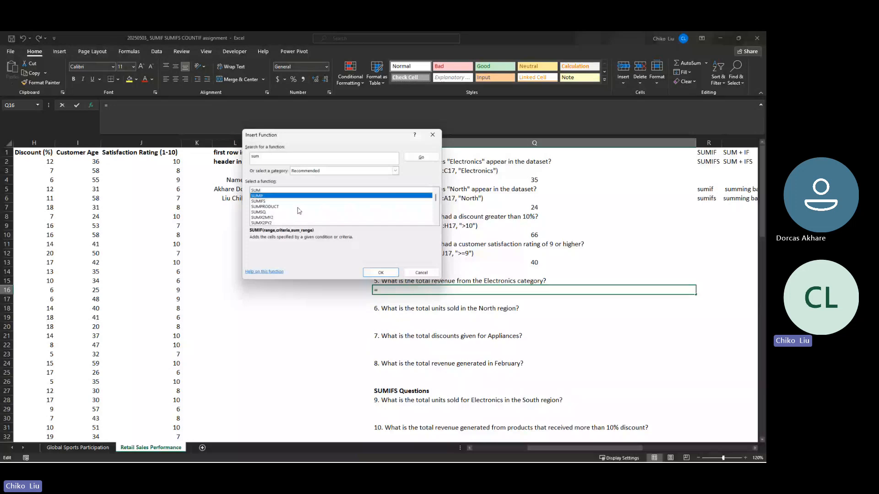
pyautogui.click(259, 202)
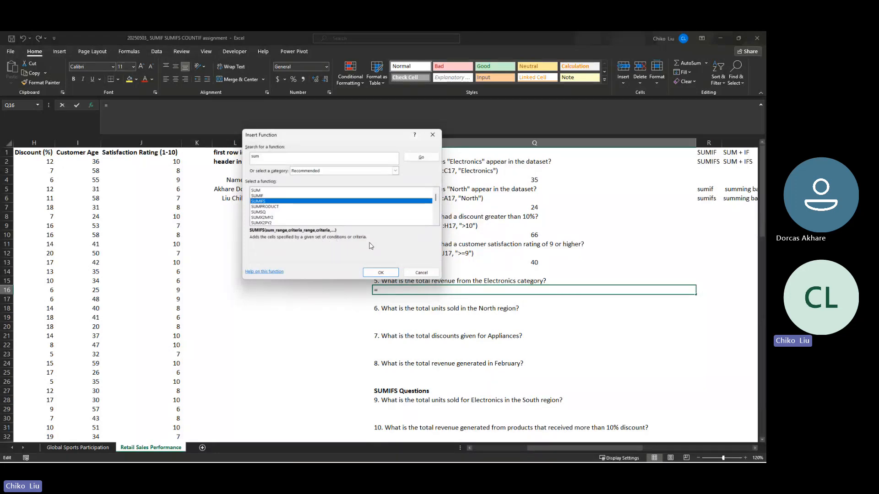
pyautogui.press('Up')
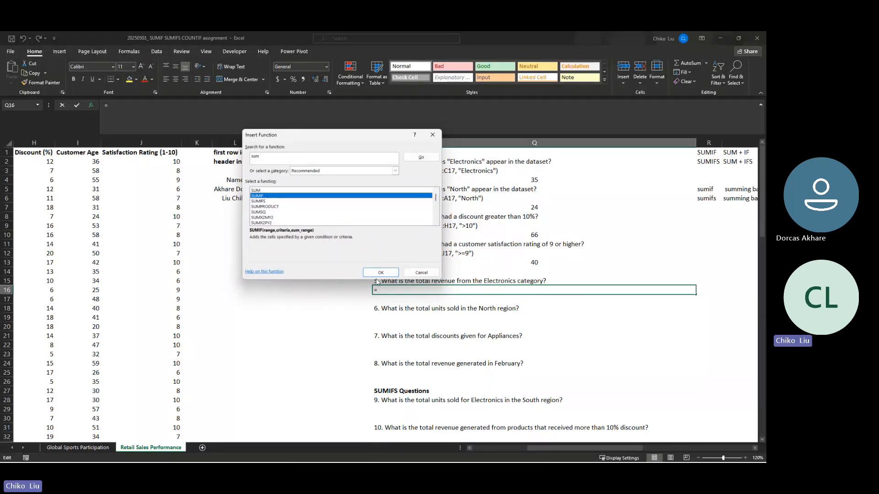
pyautogui.click(264, 201)
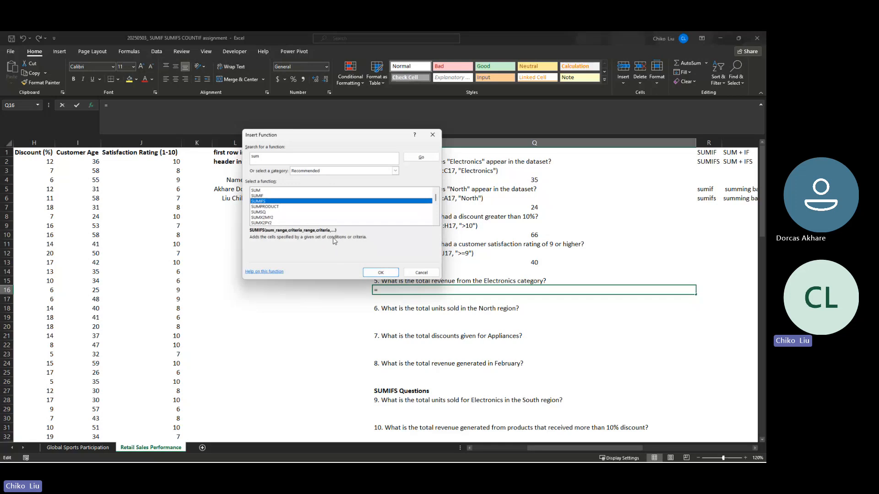
pyautogui.click(264, 196)
pyautogui.click(380, 272)
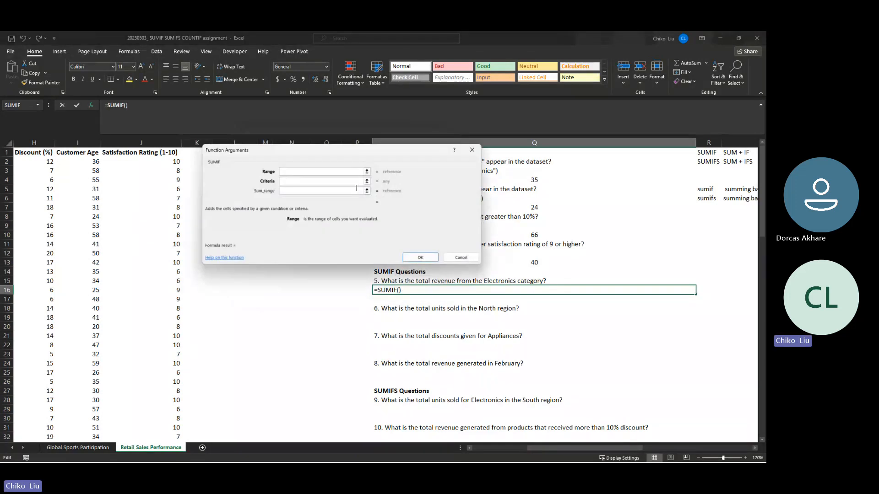
# - Set the SUMIF range to the Product Category data as the absolute reference $C$2:$C$101
pyautogui.moveTo(316, 153); pyautogui.dragTo(543, 168)
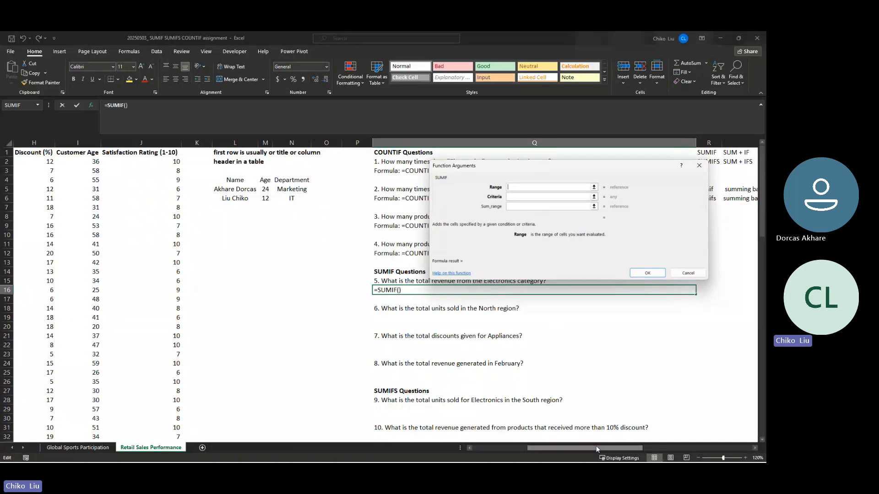
pyautogui.moveTo(595, 445); pyautogui.dragTo(534, 451)
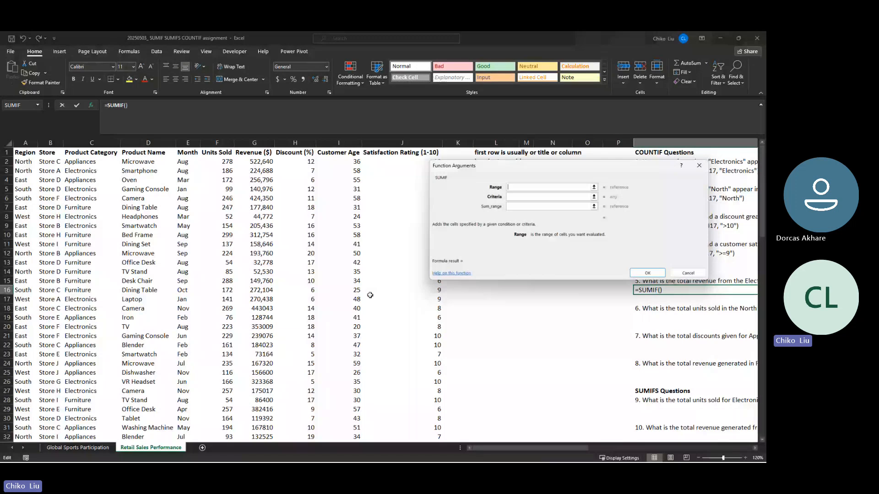
pyautogui.click(97, 163)
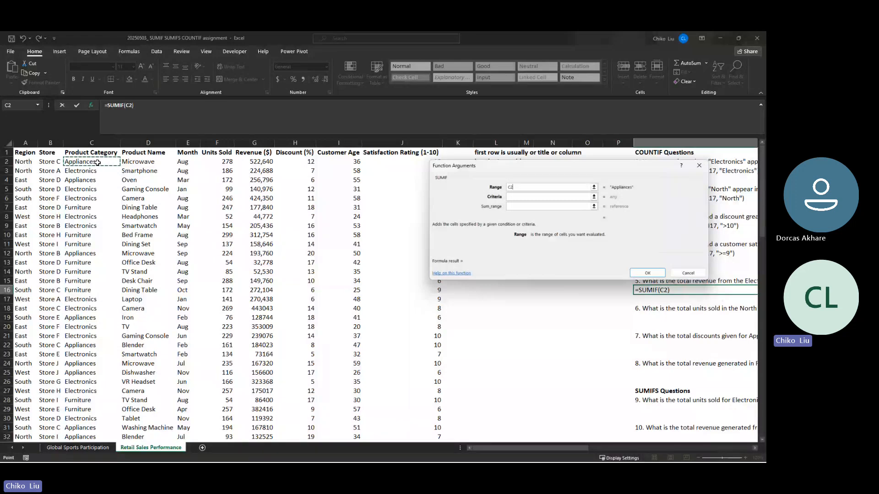
pyautogui.hotkey('ctrl', 'shift', 'Down')
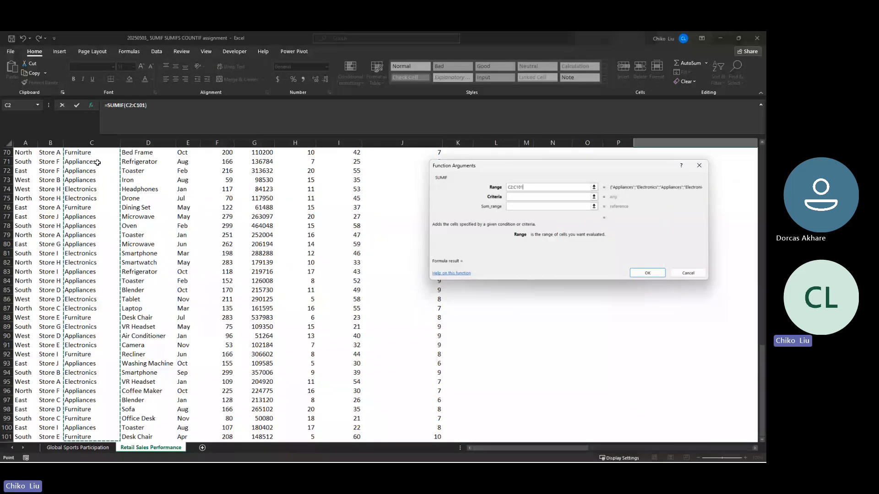
pyautogui.press('F4')
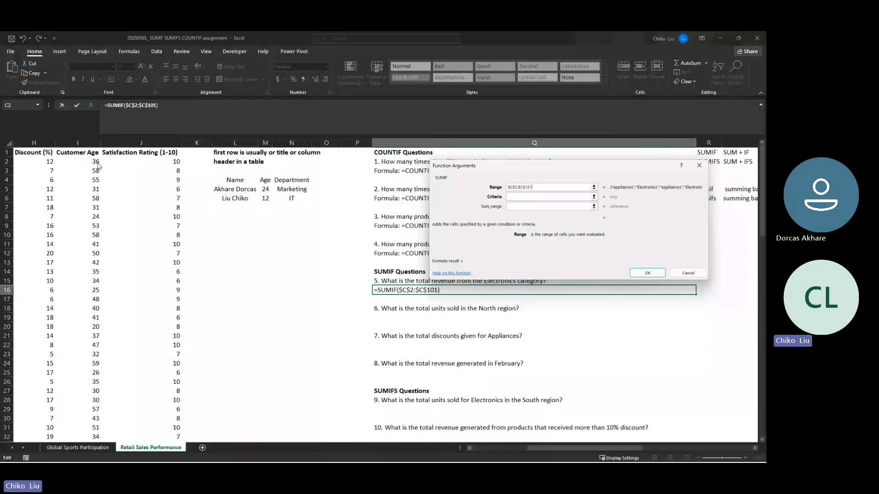
# - Set the SUMIF criteria to Electronics
pyautogui.press('Tab')
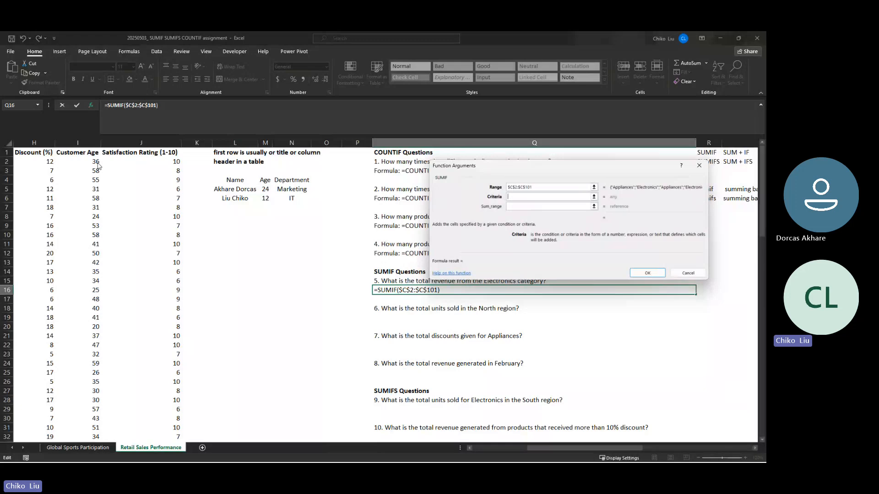
pyautogui.write('Electronics')
pyautogui.press('Tab')
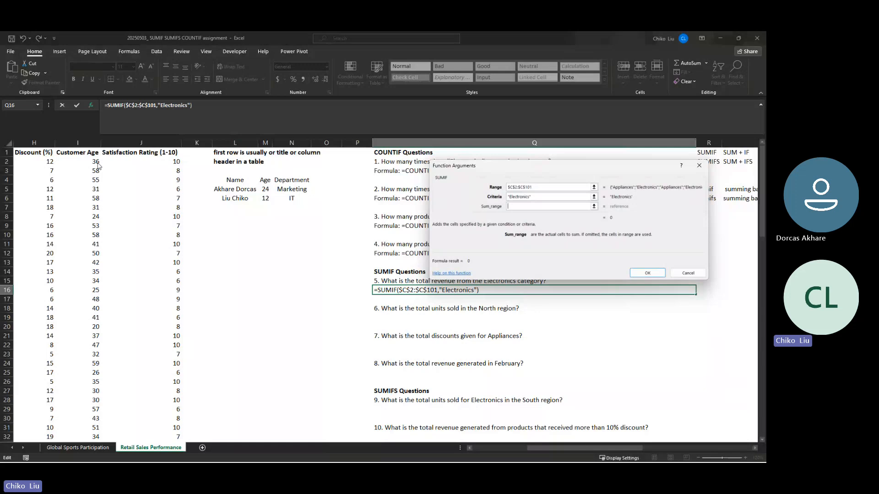
# - Set the sum range to the Revenue data as the absolute reference $G$2:$G$101 and complete the SUMIF formula
pyautogui.click(40, 164)
pyautogui.press('Left')
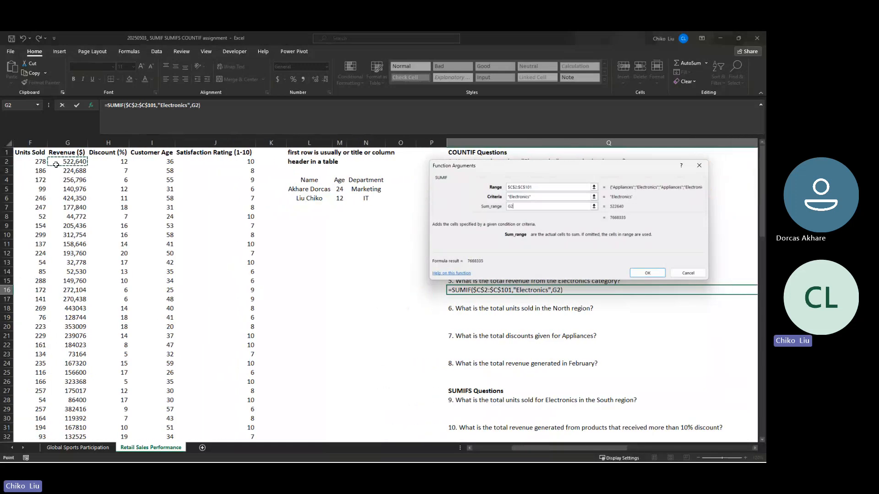
pyautogui.hotkey('ctrl', 'shift', 'Down')
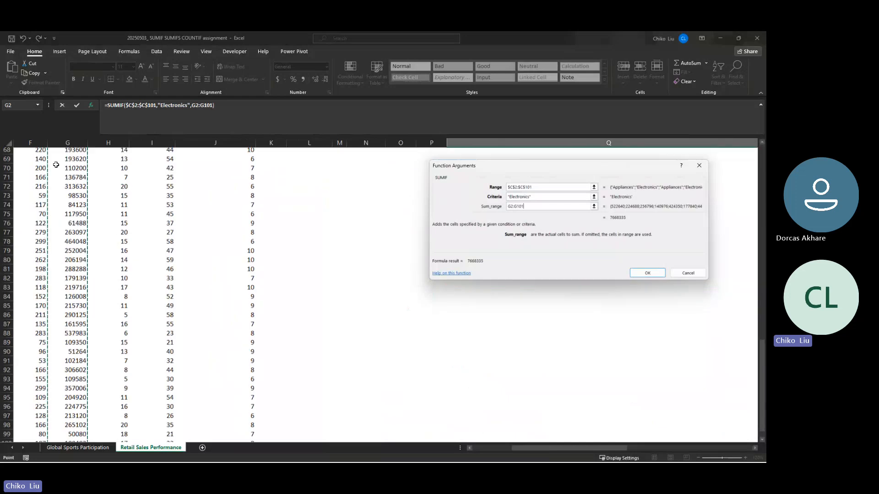
pyautogui.press('F4')
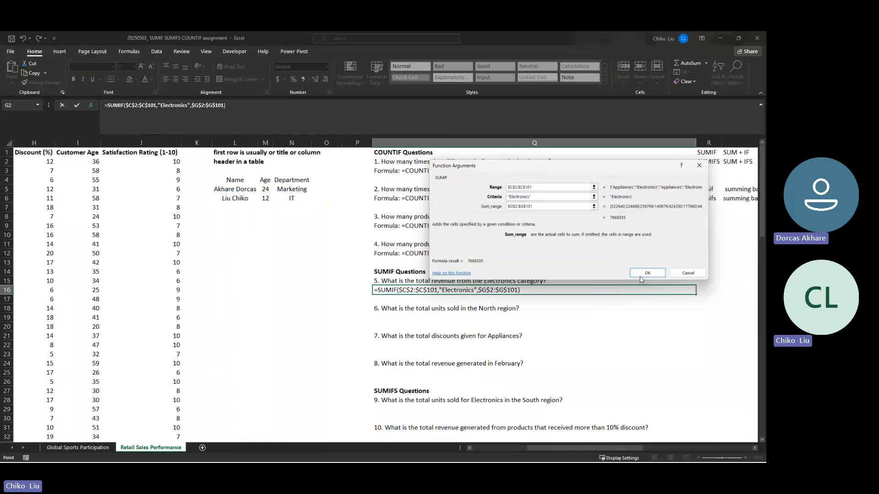
pyautogui.click(639, 275)
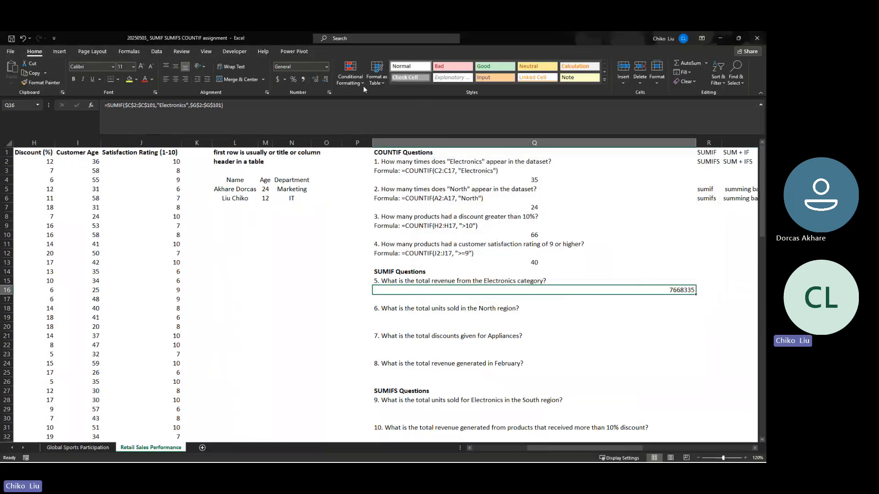
# - Left-align the Electronics revenue total in Q16 and format it as Currency
pyautogui.click(172, 78)
pyautogui.click(167, 80)
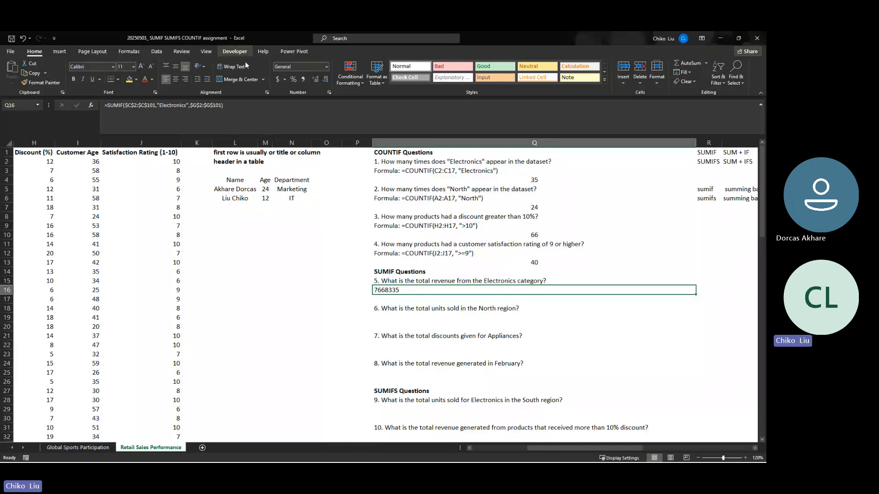
pyautogui.click(327, 67)
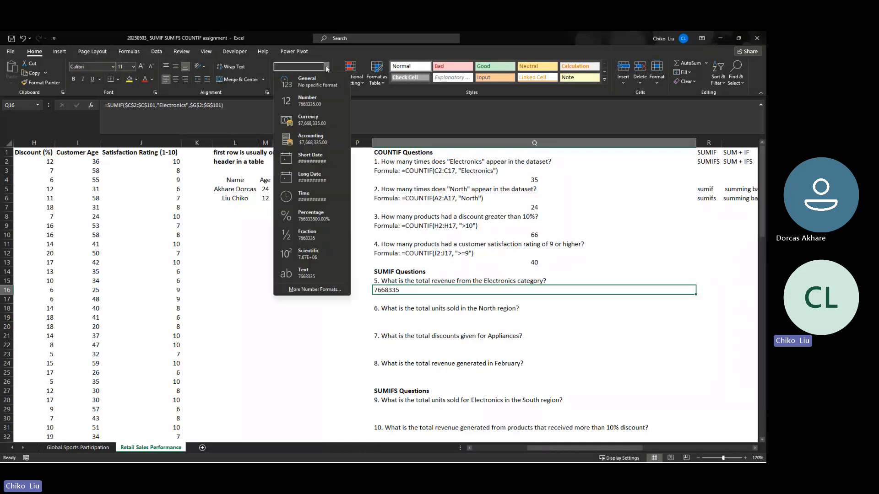
pyautogui.click(309, 124)
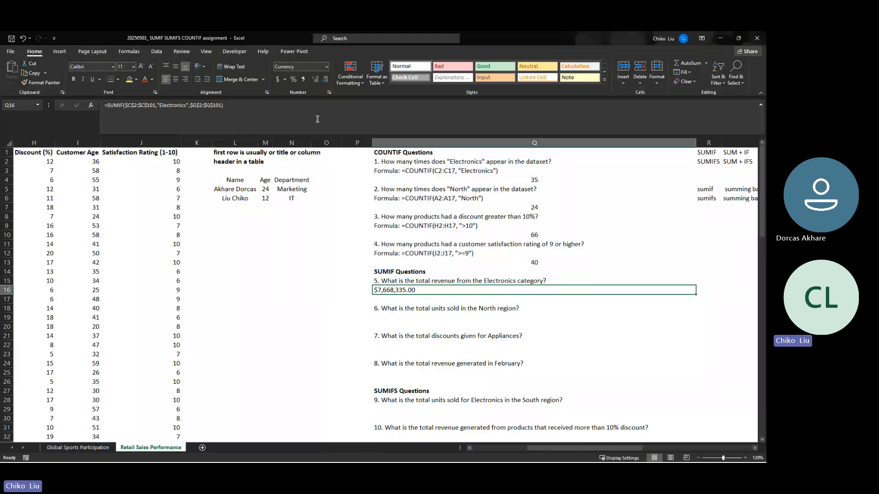
# - Remove the decimal places from the Electronics revenue total in Q16
pyautogui.press('Left')
pyautogui.press('Left')
pyautogui.press('Left')
pyautogui.press('Left')
pyautogui.press('Left')
pyautogui.press('Left')
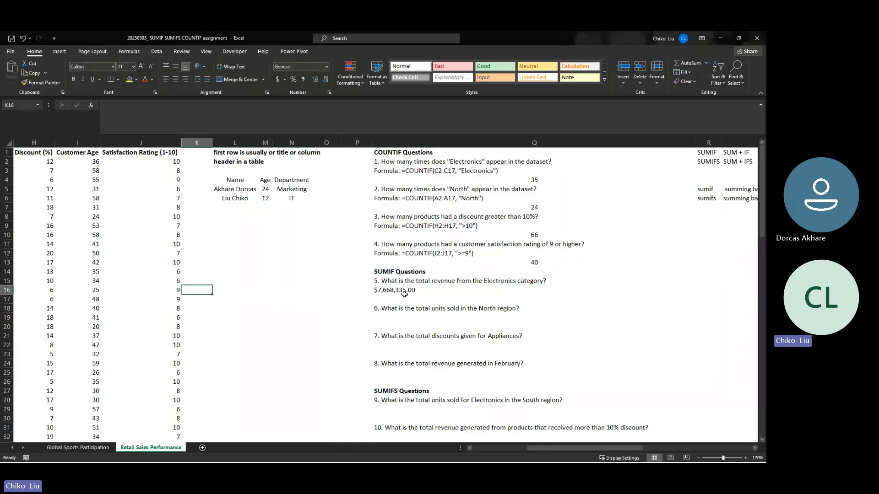
pyautogui.click(420, 290)
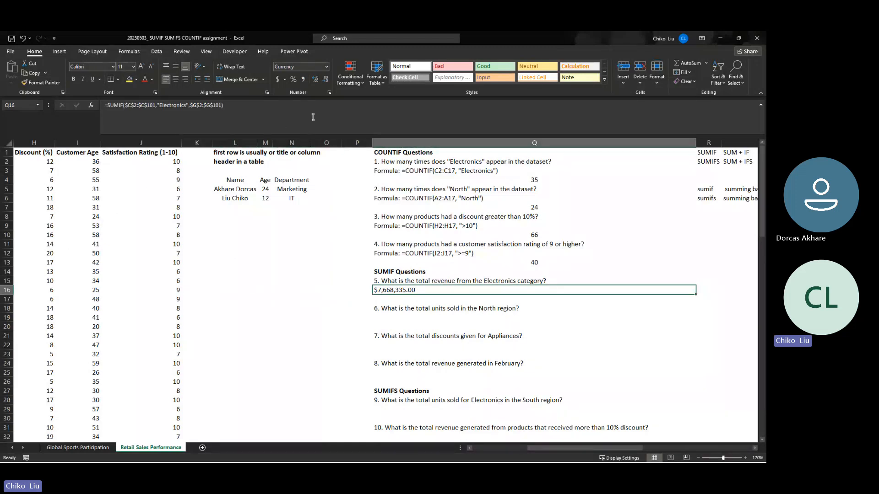
pyautogui.doubleClick(324, 81)
# - Turn on filtering for the header row A1:J1 and widen the Product Category column to fit its heading
pyautogui.moveTo(476, 461)
pyautogui.moveTo(555, 446); pyautogui.dragTo(490, 451)
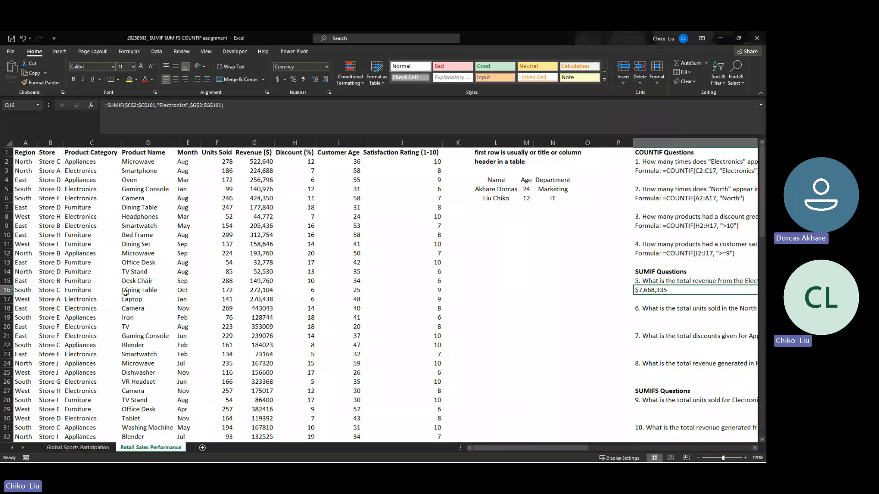
pyautogui.click(400, 154)
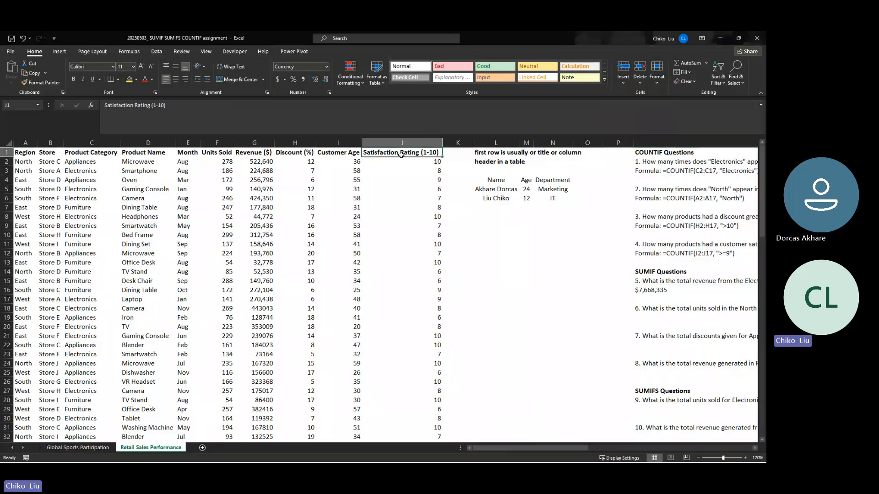
pyautogui.moveTo(401, 154); pyautogui.dragTo(27, 151)
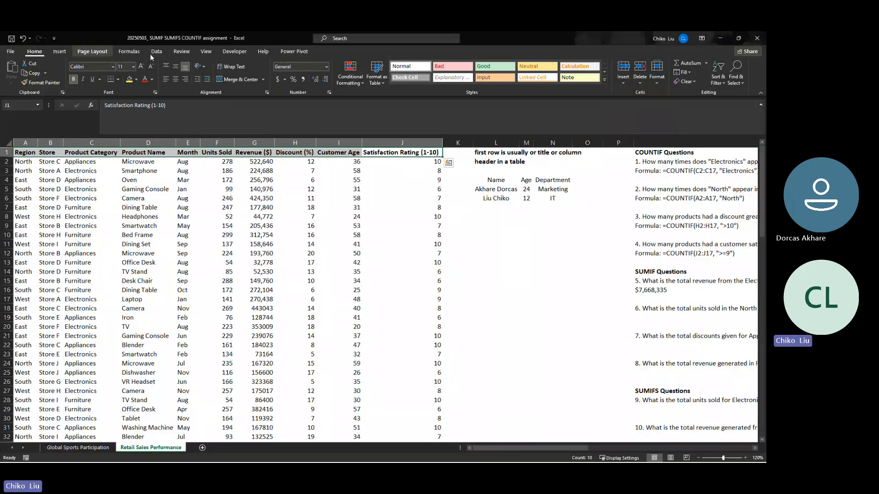
pyautogui.click(718, 73)
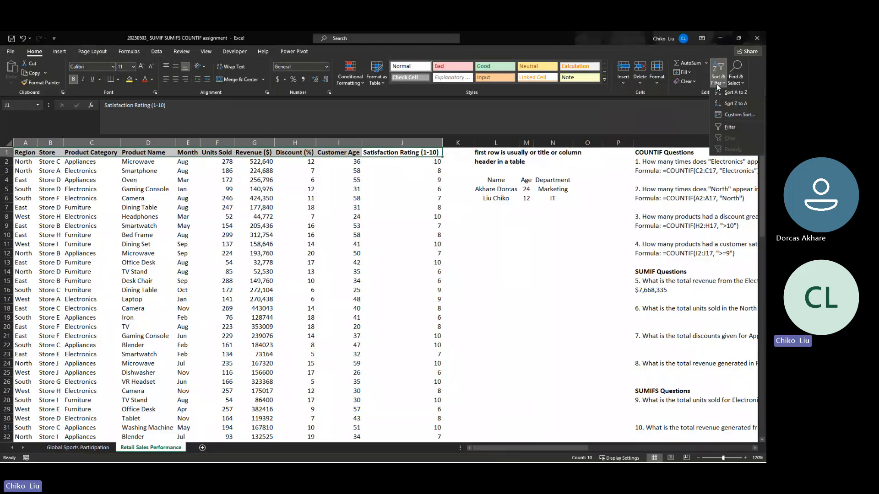
pyautogui.click(728, 130)
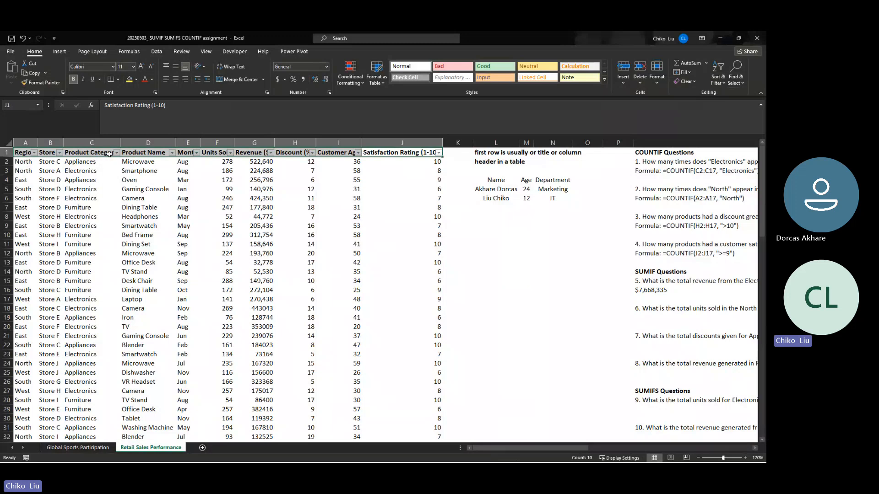
pyautogui.doubleClick(120, 143)
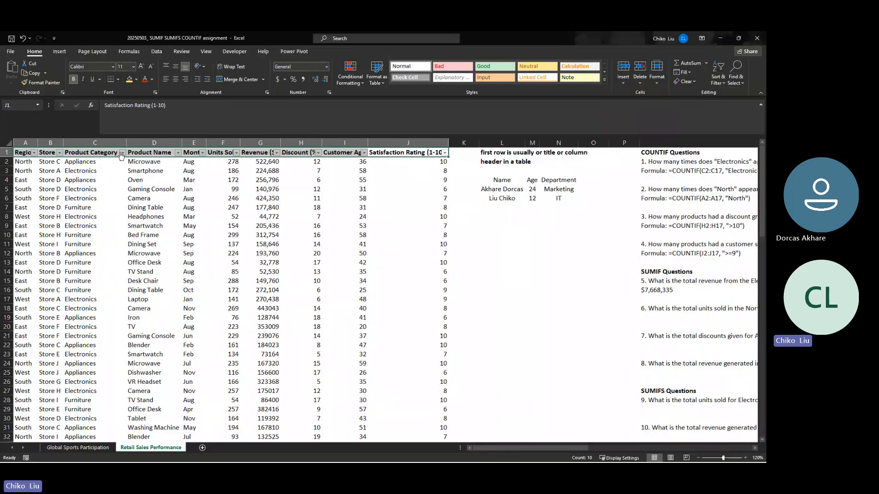
# - Filter the Product Category column to show only Electronics
pyautogui.click(123, 152)
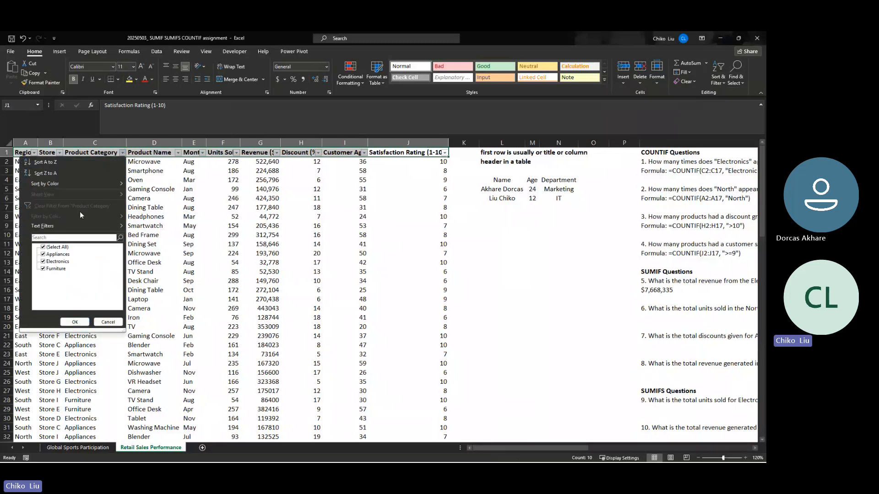
pyautogui.click(43, 247)
pyautogui.click(44, 262)
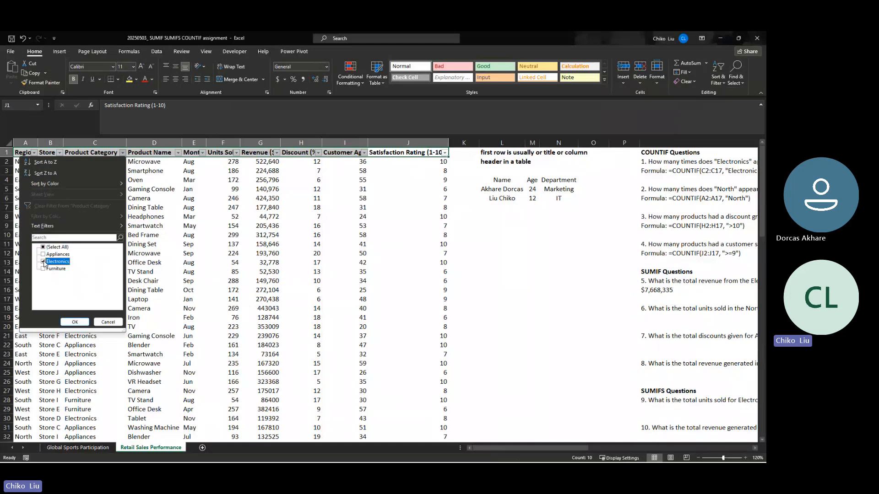
pyautogui.click(75, 322)
# - Select all the filtered Revenue values from G3 down to check their sum against the SUMIF result
pyautogui.click(263, 163)
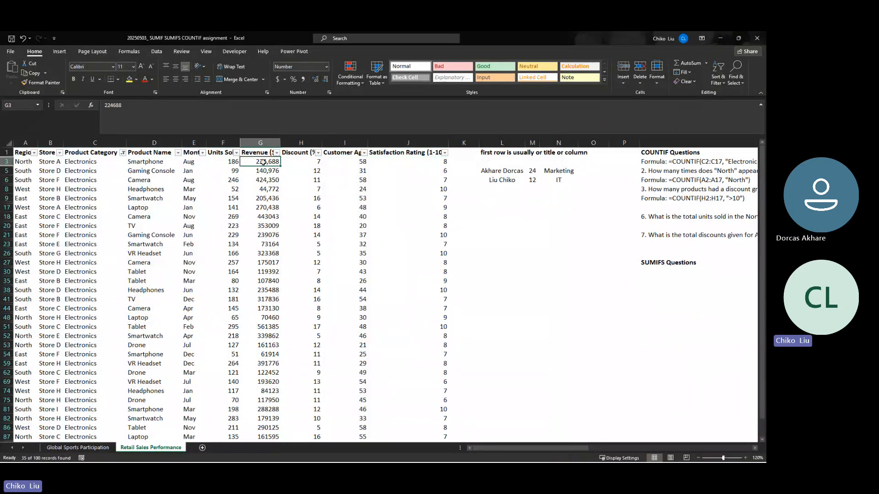
pyautogui.hotkey('ctrl', 'shift', 'Down')
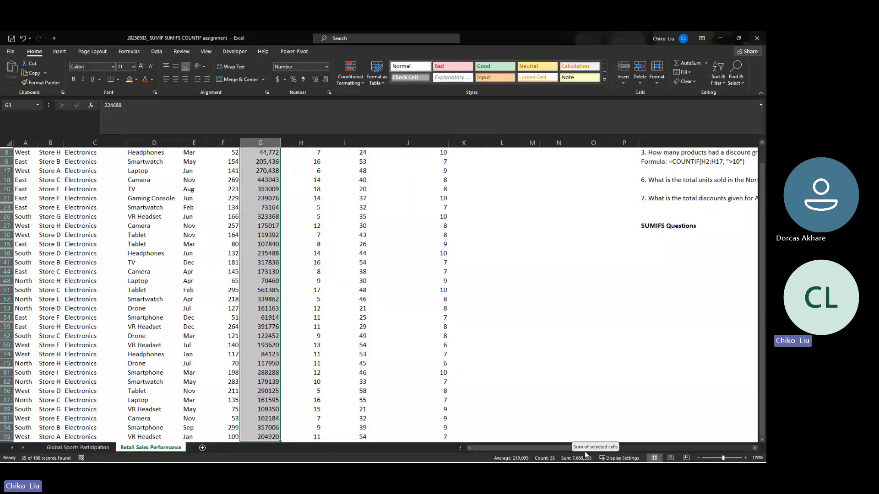
pyautogui.scroll(2, 392, 328)
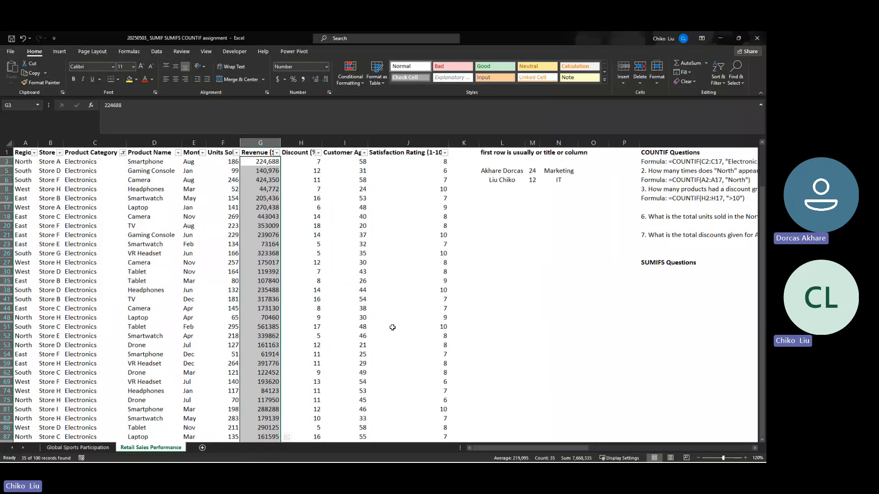
# - Clear the Product Category filter and turn off filtering for the dataset's header row
pyautogui.click(718, 78)
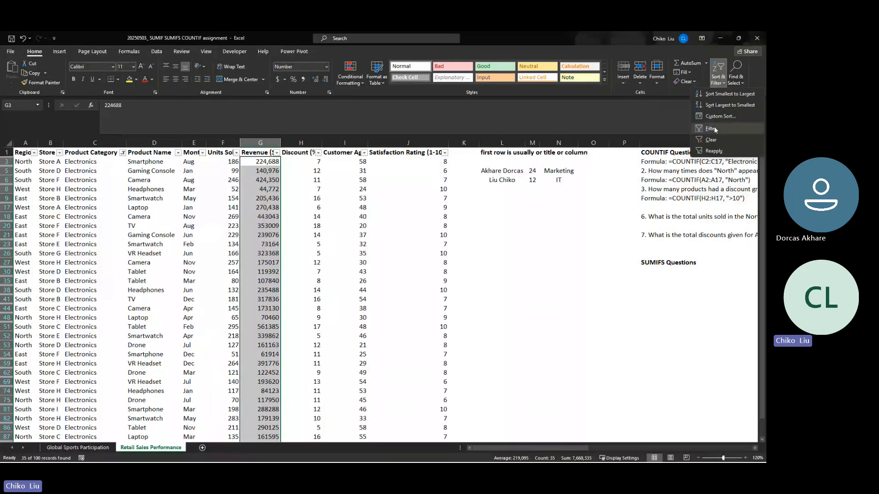
pyautogui.click(708, 139)
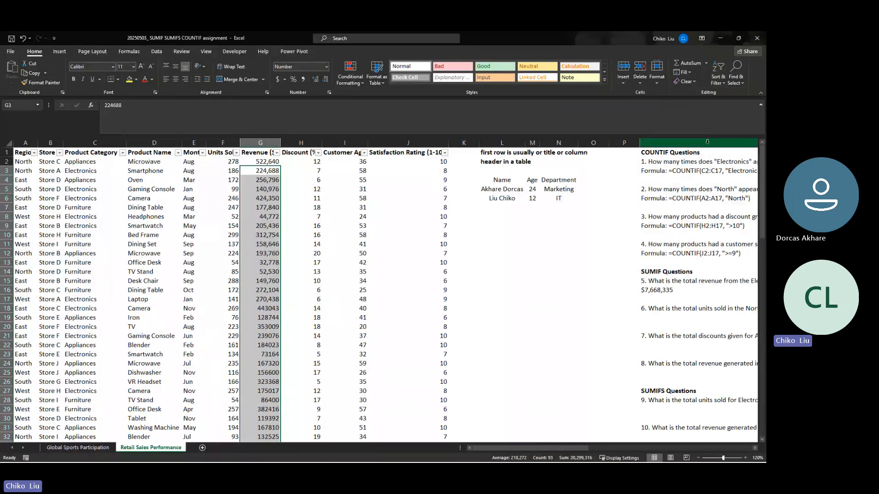
pyautogui.click(672, 292)
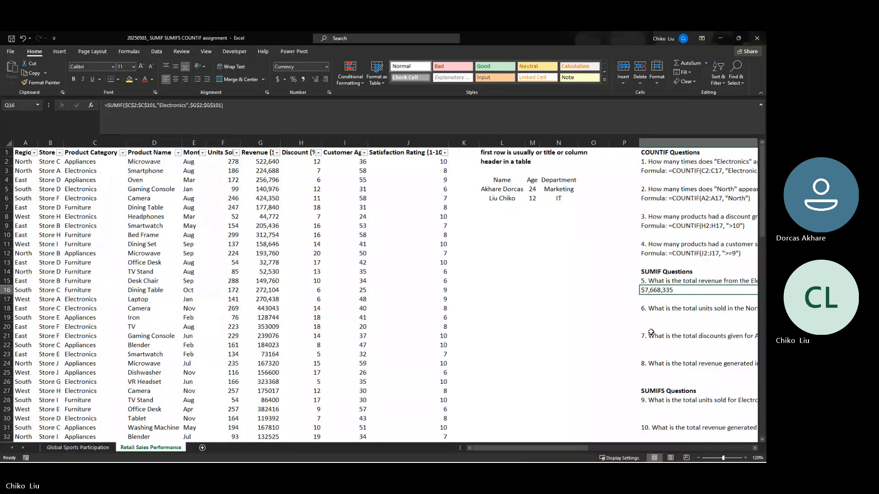
pyautogui.moveTo(576, 448)
pyautogui.mouseDown()
pyautogui.moveTo(597, 449)
pyautogui.moveTo(565, 451)
pyautogui.mouseUp()
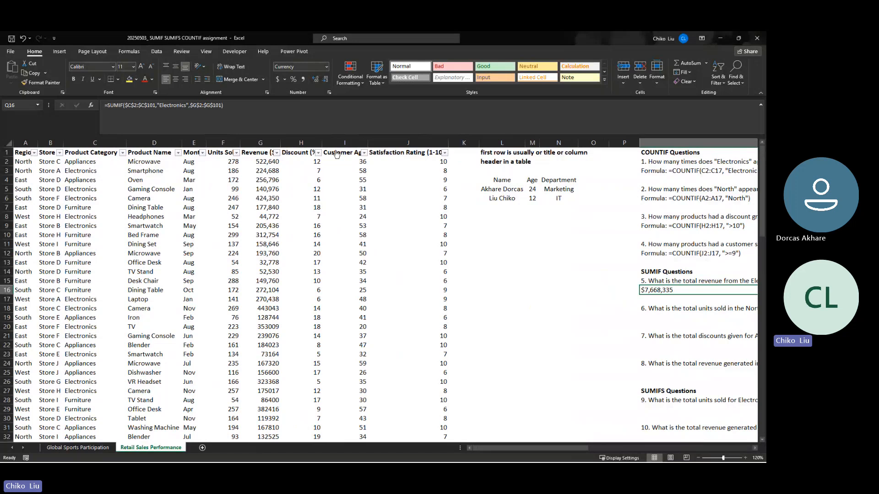
pyautogui.click(720, 74)
pyautogui.click(357, 152)
pyautogui.click(357, 152)
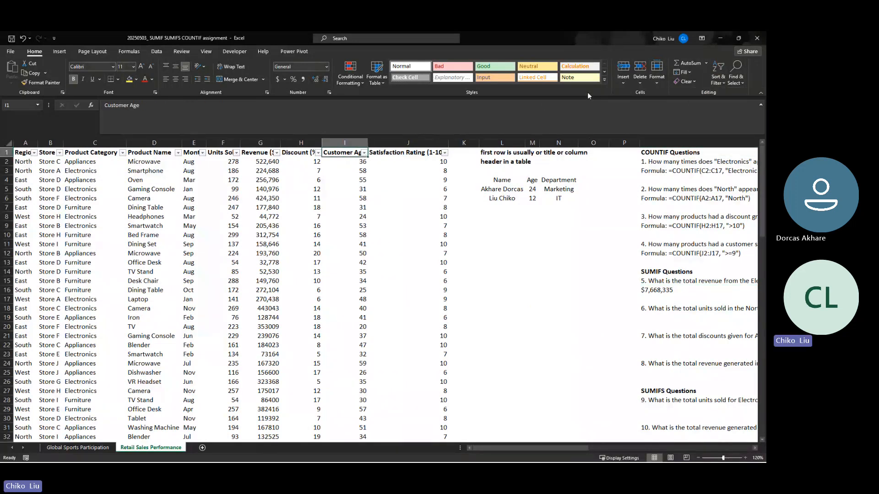
pyautogui.click(718, 74)
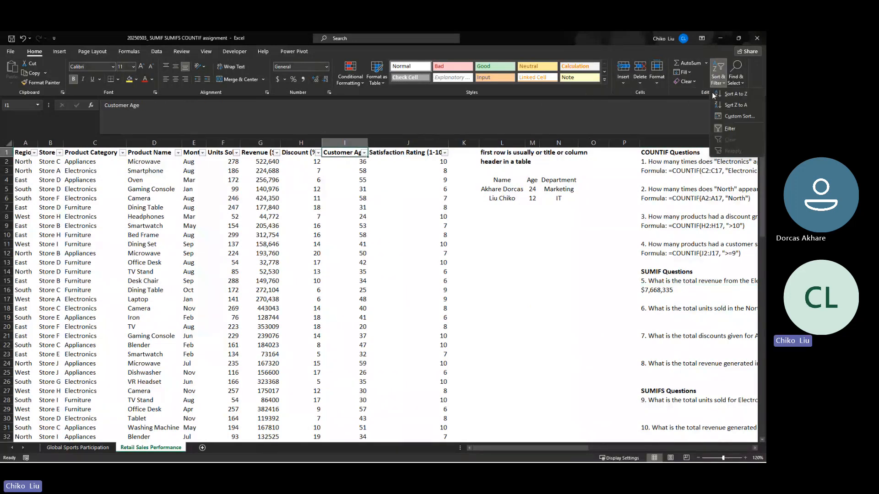
pyautogui.click(728, 127)
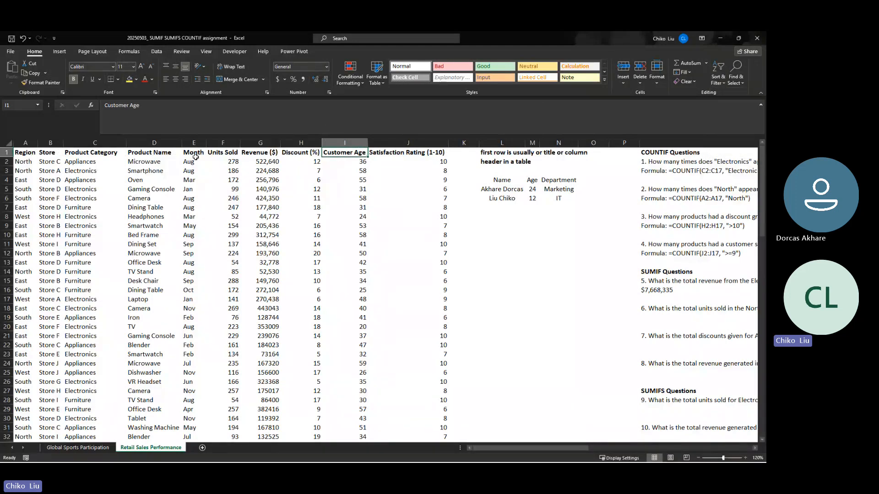
# - Insert a SUMIF function in Q19 with the Region data as the absolute range $A$2:$A$101
pyautogui.click(235, 142)
pyautogui.click(26, 143)
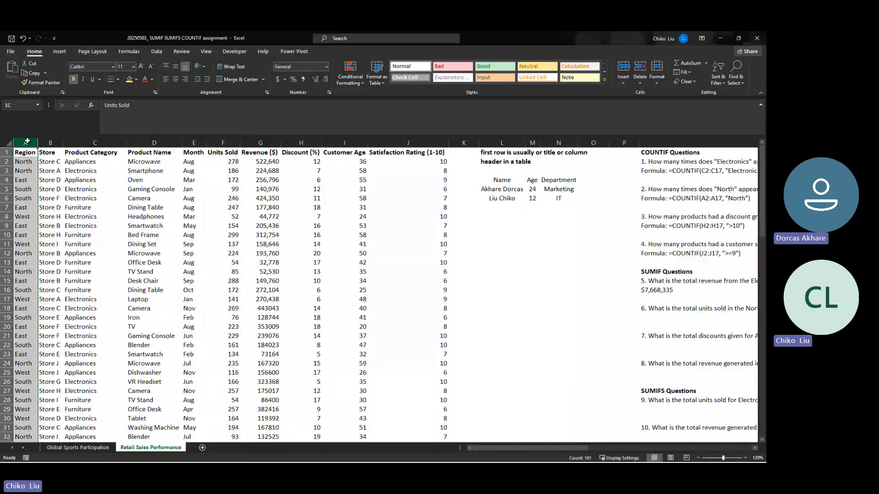
pyautogui.click(648, 315)
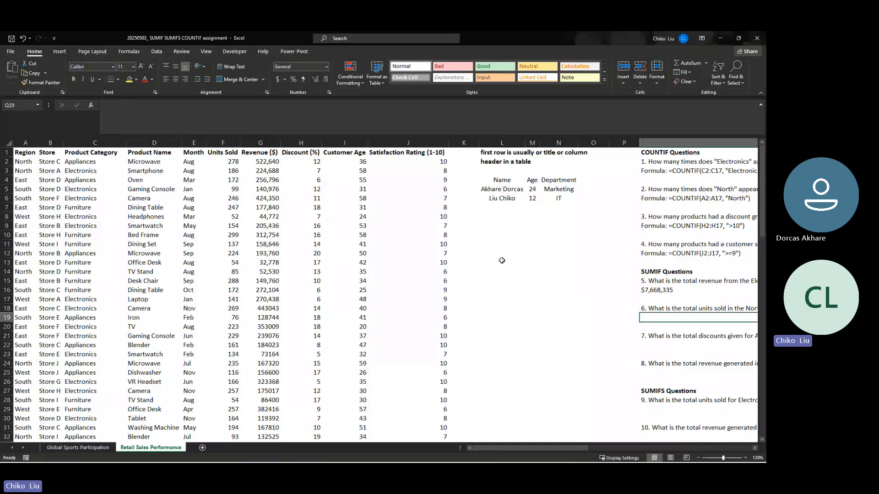
pyautogui.click(90, 106)
pyautogui.click(602, 280)
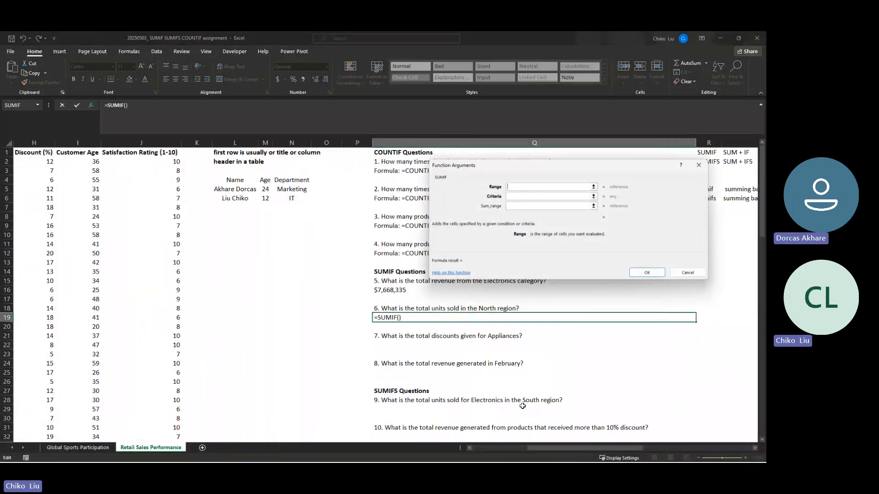
pyautogui.moveTo(569, 447); pyautogui.dragTo(506, 446)
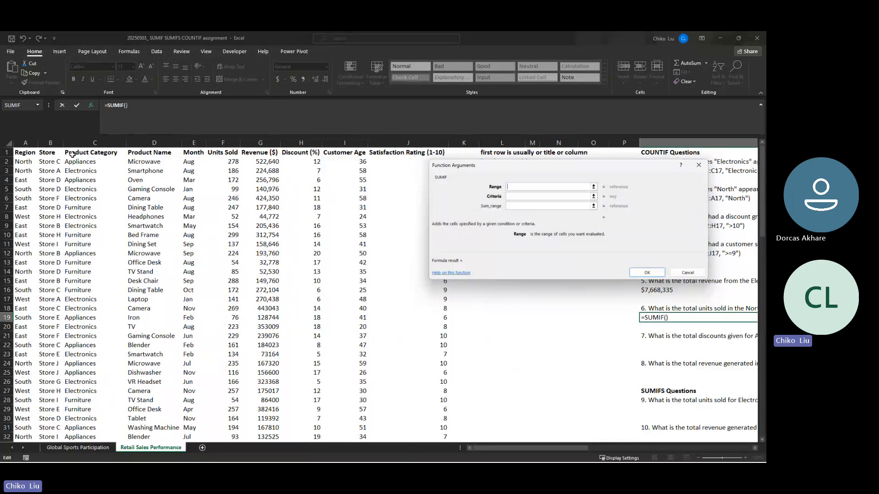
pyautogui.click(27, 160)
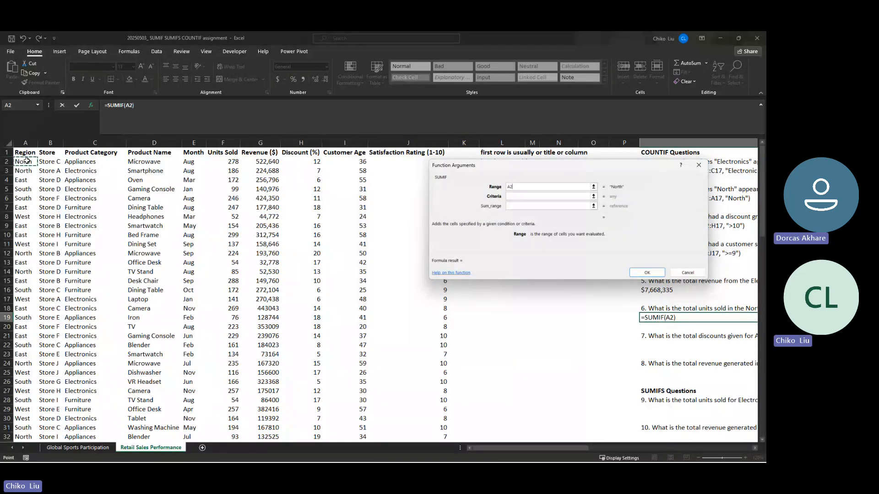
pyautogui.hotkey('ctrl', 'shift', 'Down')
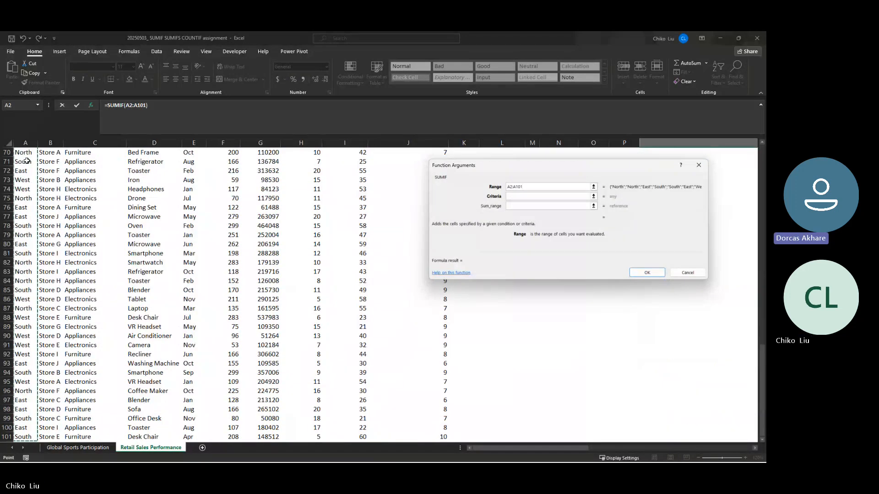
pyautogui.press('F4')
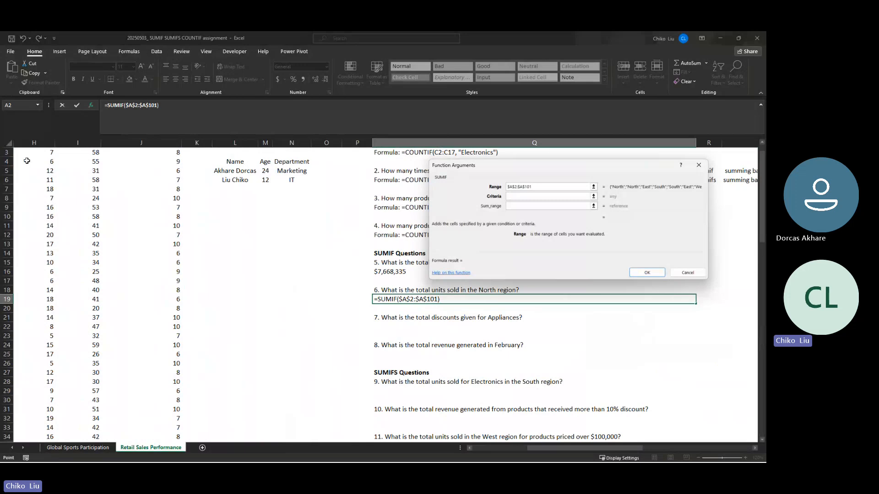
# - Set the SUMIF criteria to North and the sum range to the Units Sold data $F$2:$F$101, completing the formula
pyautogui.press('Tab')
pyautogui.write('North')
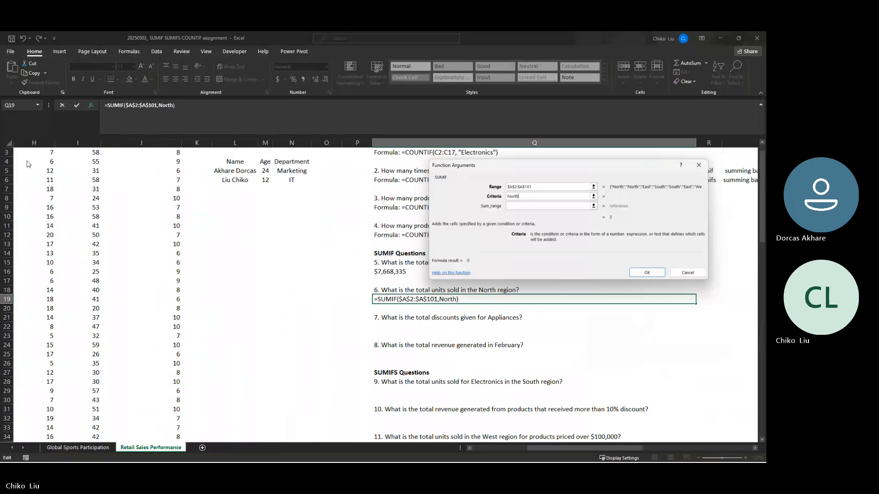
pyautogui.press('Tab')
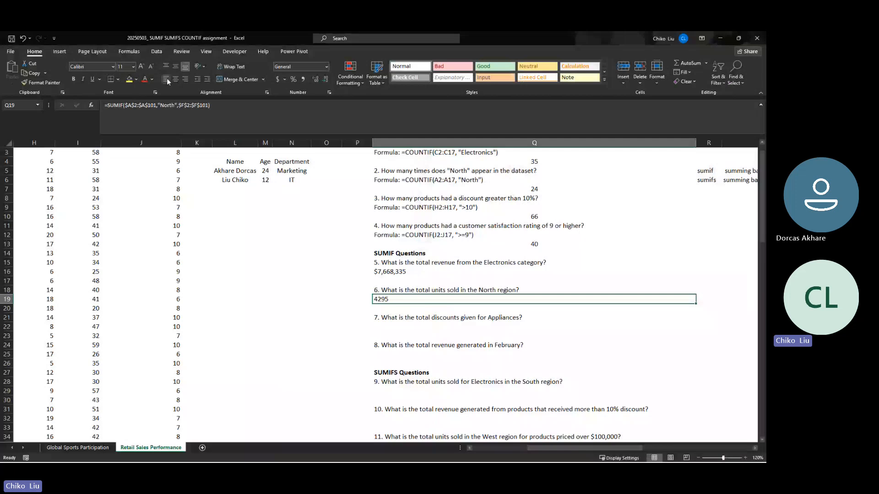
# - Format the North units total in Q19 with a thousands separator and no decimals, and narrow column Q
pyautogui.click(303, 79)
pyautogui.click(325, 79)
pyautogui.click(325, 80)
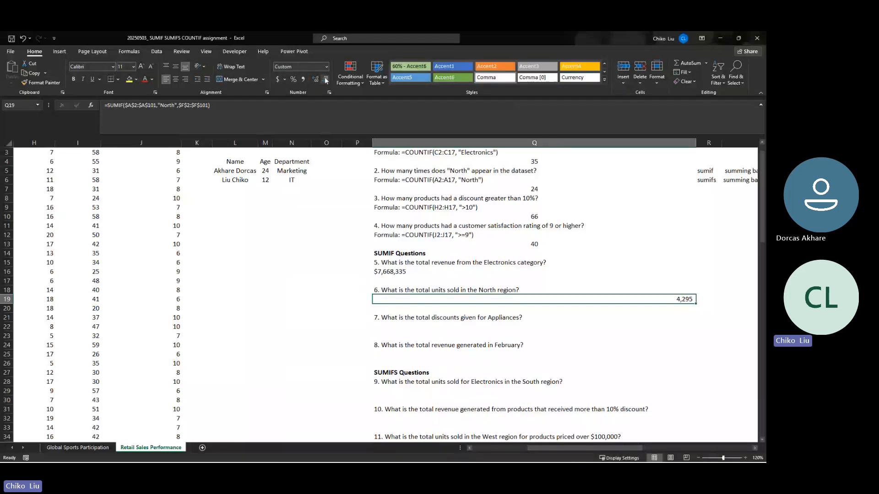
pyautogui.click(167, 68)
pyautogui.moveTo(696, 143); pyautogui.dragTo(649, 158)
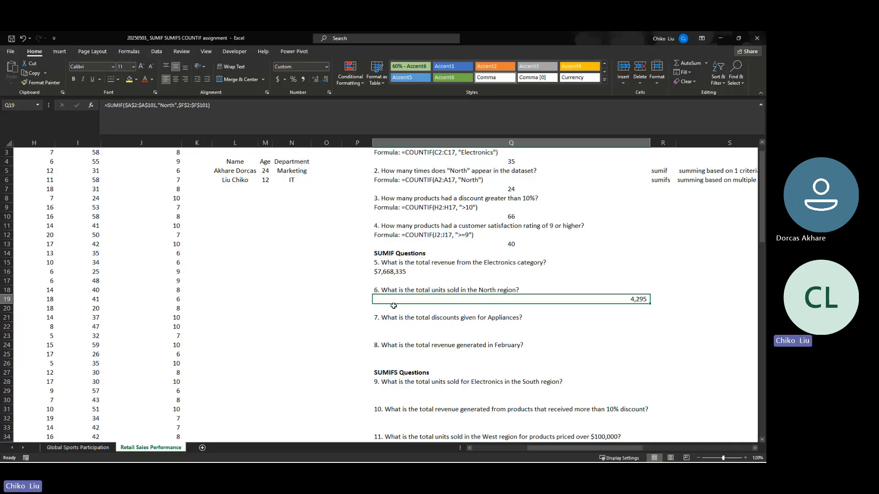
# - Examine the Product Category and Discount (%) columns needed for the Appliances discount question answered in Q22
pyautogui.click(399, 327)
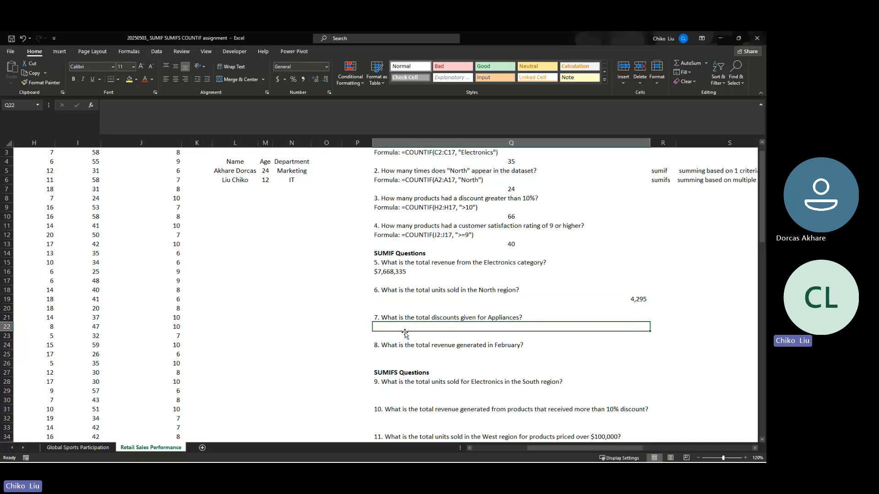
pyautogui.press('Left')
pyautogui.hscroll(-5, 404, 332)
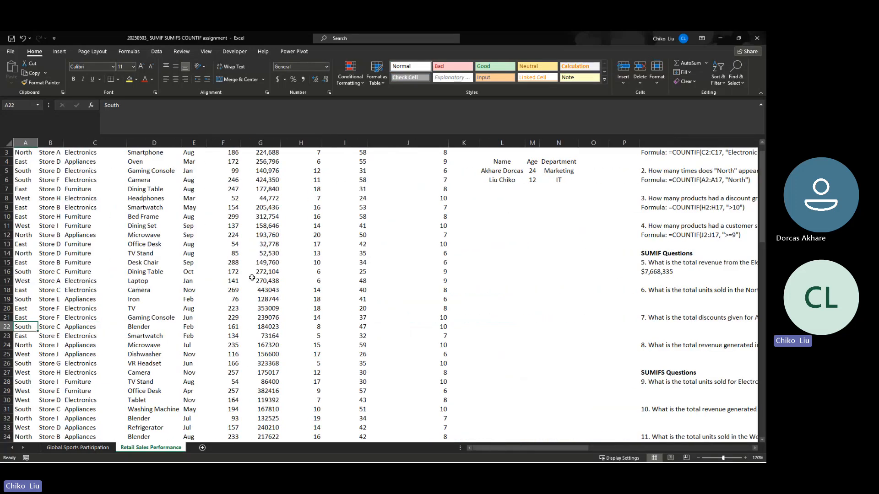
pyautogui.click(121, 226)
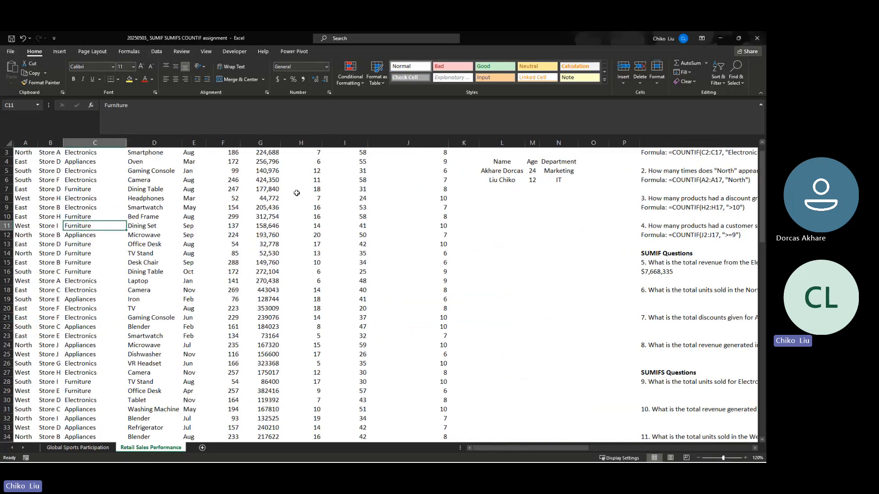
pyautogui.scroll(1, 297, 193)
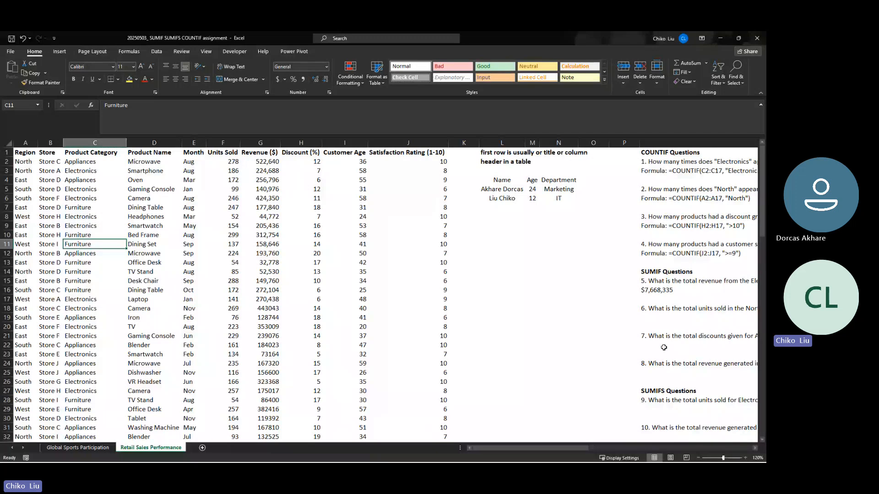
# - Insert a SUMIF function in Q22 with the Product Category data as the absolute range $C$2:$C$101
pyautogui.click(664, 346)
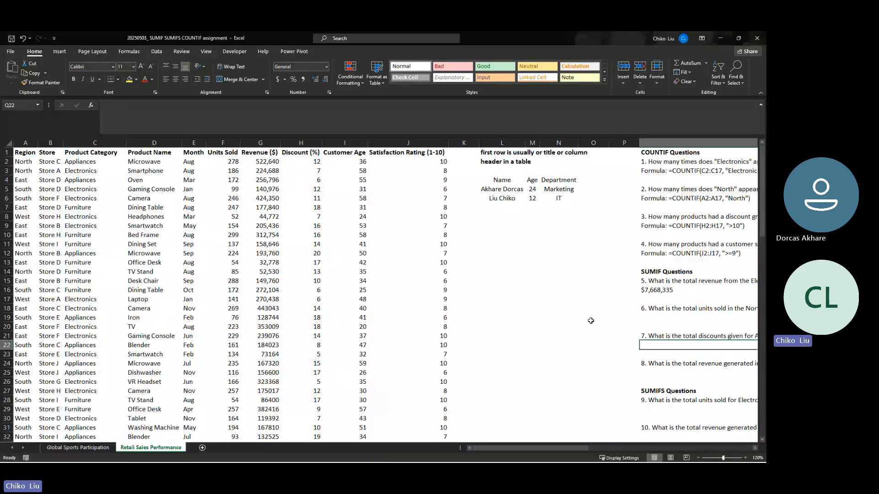
pyautogui.write('=sumif')
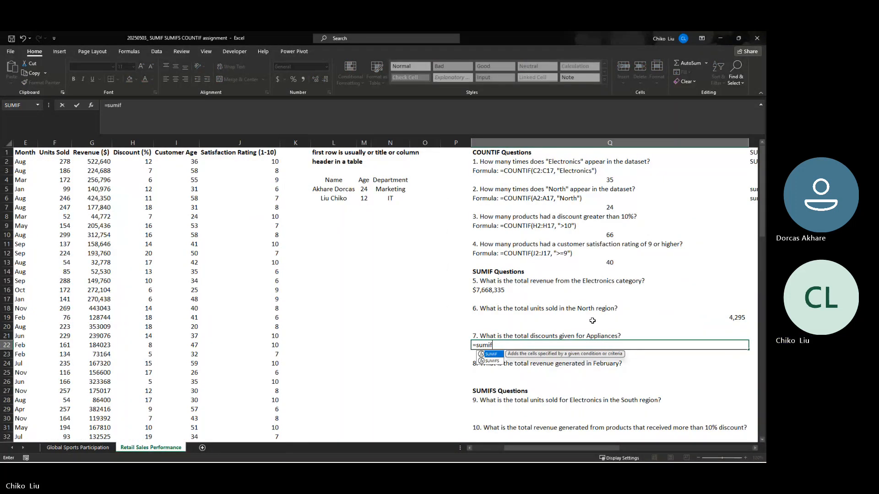
pyautogui.press('Tab')
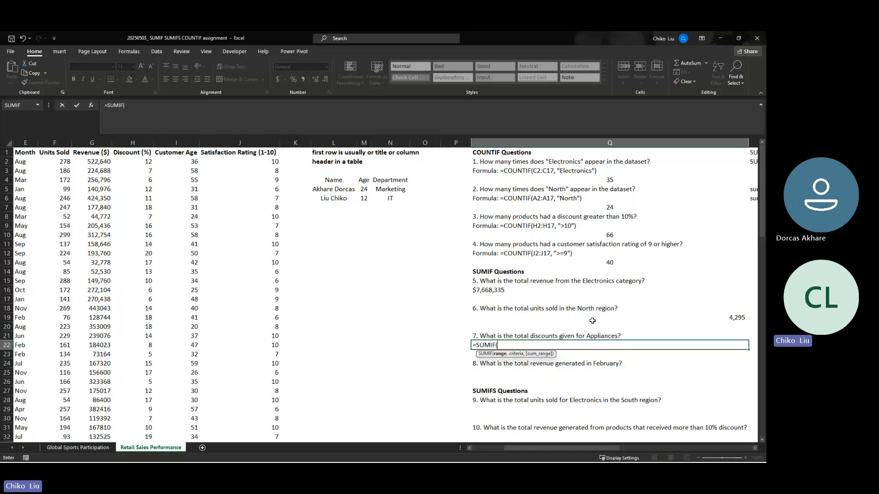
pyautogui.press('Left')
pyautogui.press('Left')
pyautogui.press('Left')
pyautogui.press('Left')
pyautogui.press('Left')
pyautogui.press('Left')
pyautogui.press('Left')
pyautogui.press('Left')
pyautogui.press('Left')
pyautogui.press('Left')
pyautogui.press('Left')
pyautogui.press('Left')
pyautogui.press('Left')
pyautogui.press('Left')
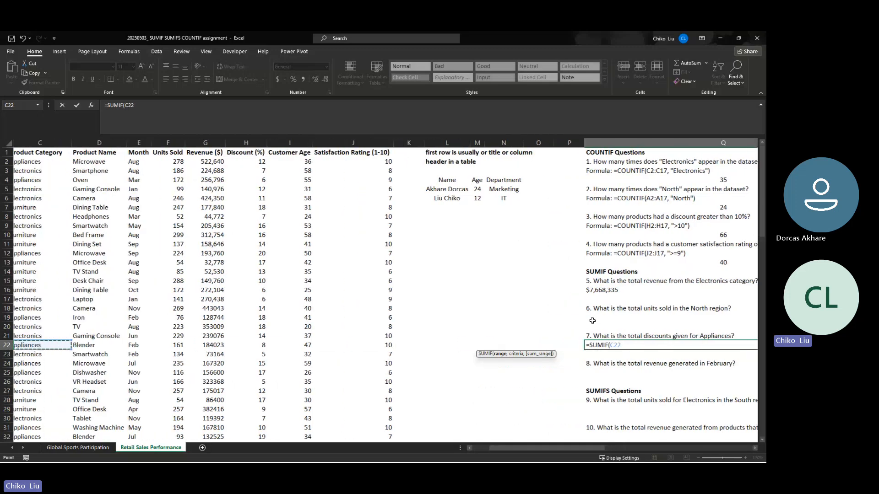
pyautogui.press('Left')
pyautogui.press('Right')
pyautogui.hotkey('ctrl', 'Up')
pyautogui.press('Down')
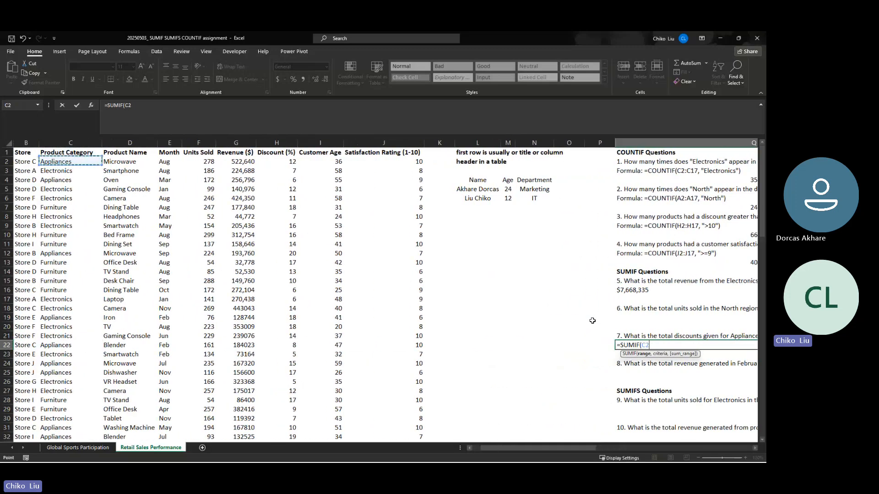
pyautogui.hotkey('ctrl', 'shift', 'Down')
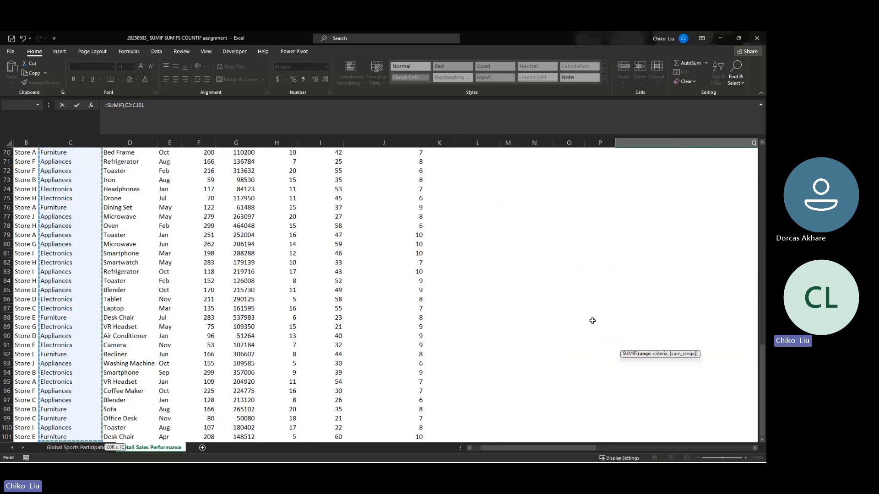
pyautogui.press('F4')
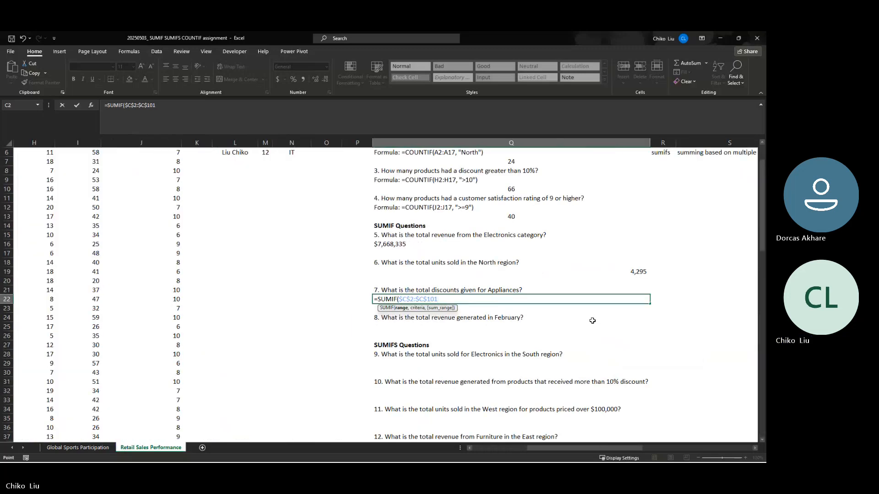
# - Set the SUMIF criteria to Appliances and the sum range to the Discount (%) data $H$2:$H$101, completing the formula
pyautogui.write(',')
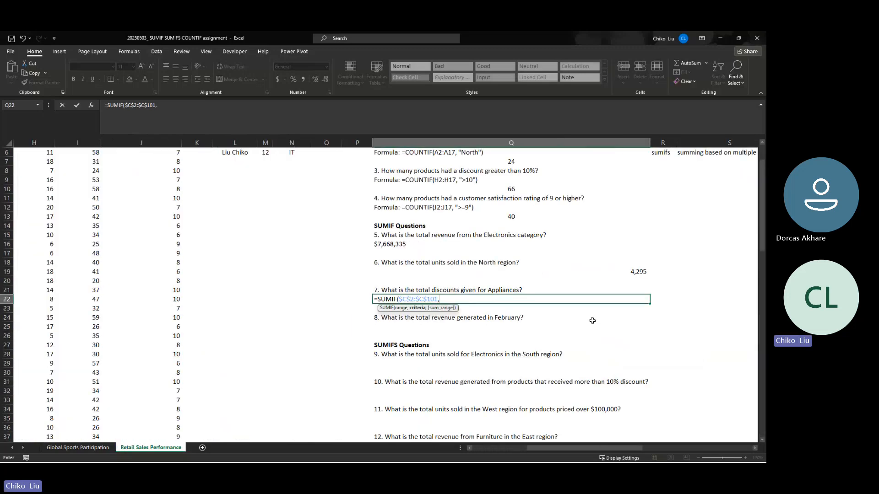
pyautogui.write('"Appliances",')
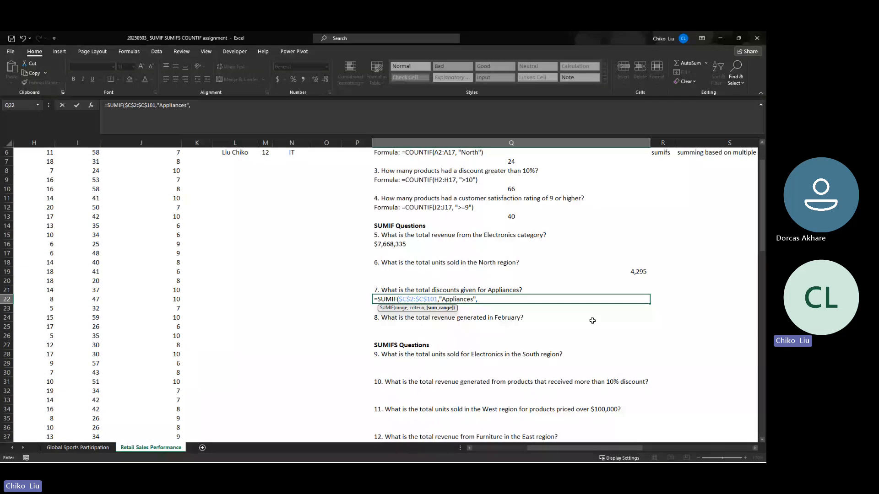
pyautogui.press('Left')
pyautogui.press('Left')
pyautogui.press('Left')
pyautogui.press('Left')
pyautogui.press('Left')
pyautogui.press('Left')
pyautogui.press('Left')
pyautogui.press('Left')
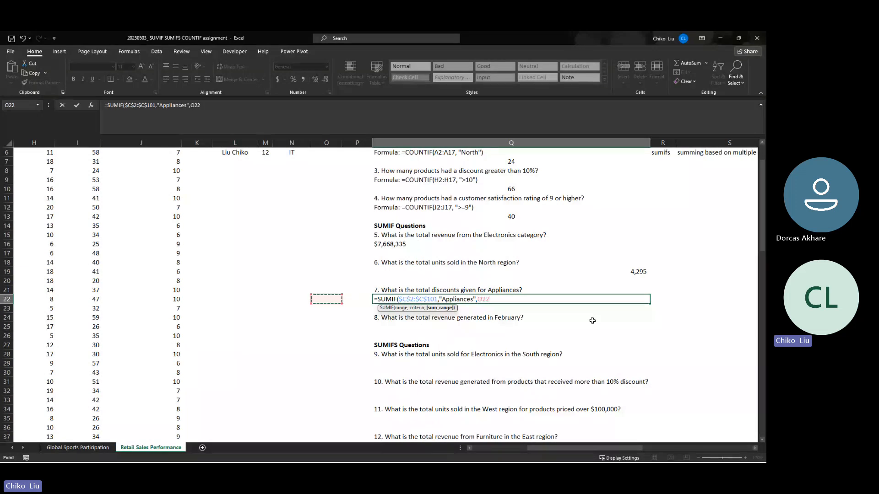
pyautogui.press('Left')
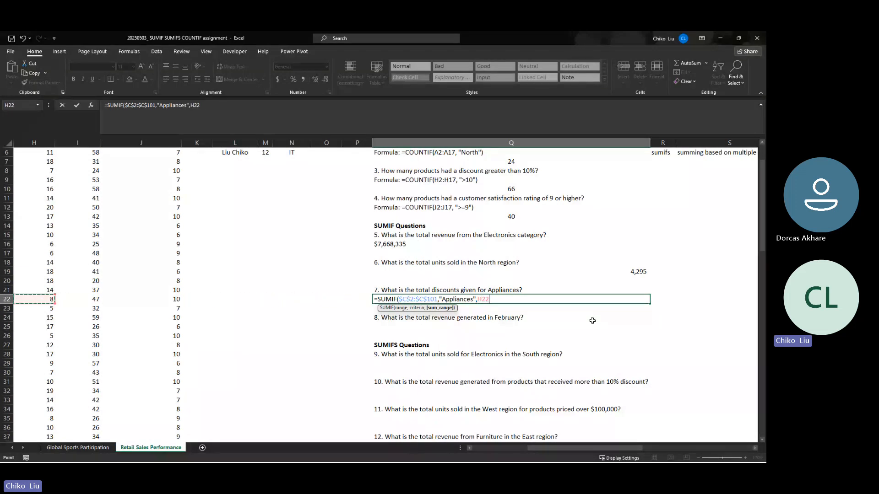
pyautogui.hotkey('ctrl', 'Up')
pyautogui.press('Down')
pyautogui.hotkey('ctrl', 'shift', 'Down')
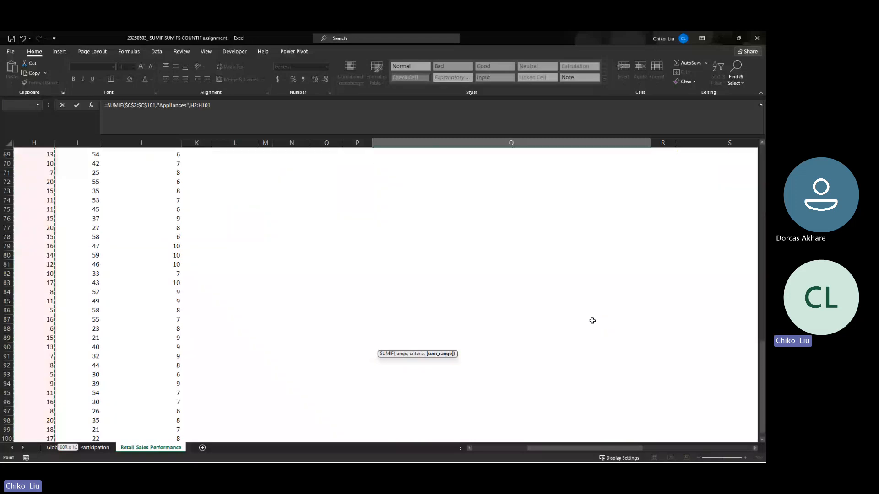
pyautogui.press('F4')
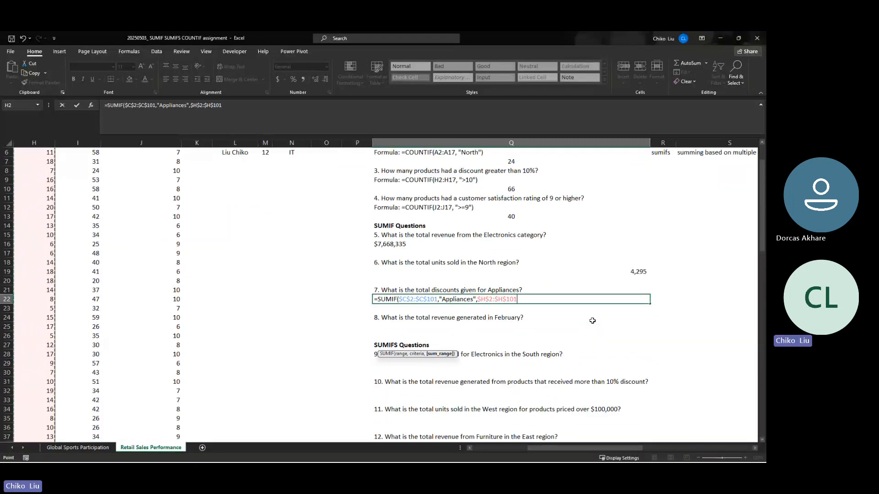
pyautogui.press('Return')
pyautogui.press('Up')
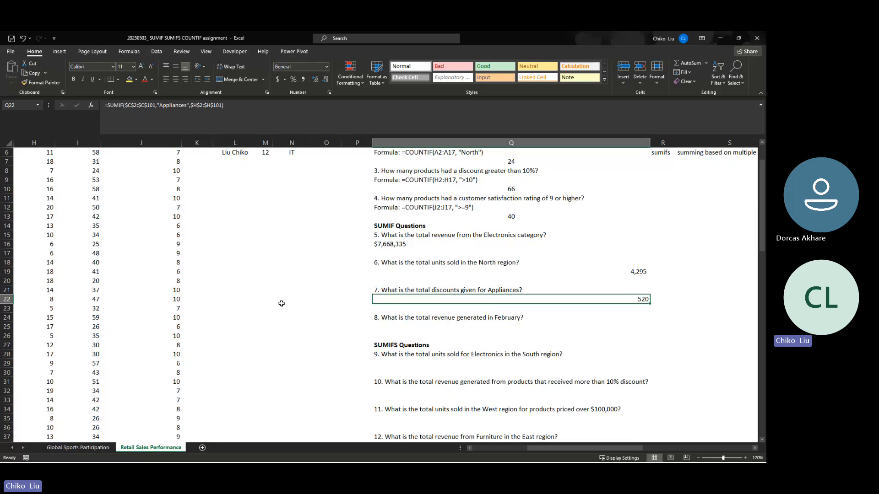
# - Examine the dataset's column headers to find the columns needed for the February revenue question
pyautogui.click(384, 325)
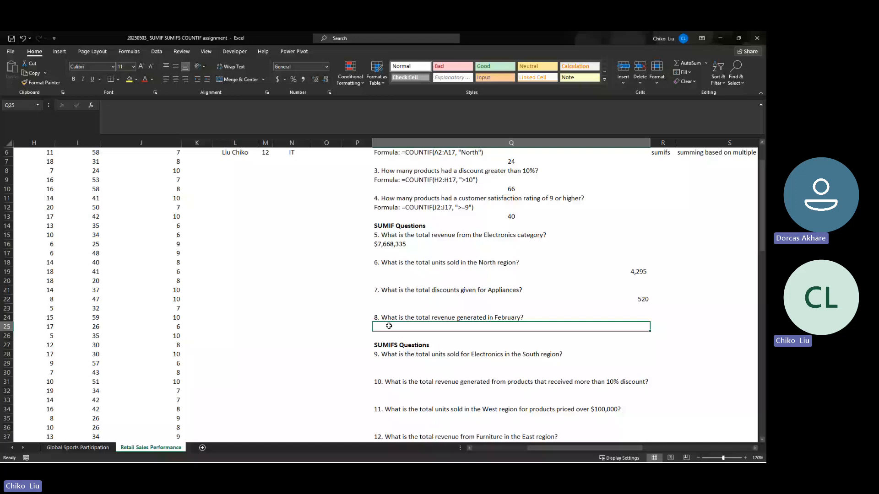
pyautogui.click(163, 242)
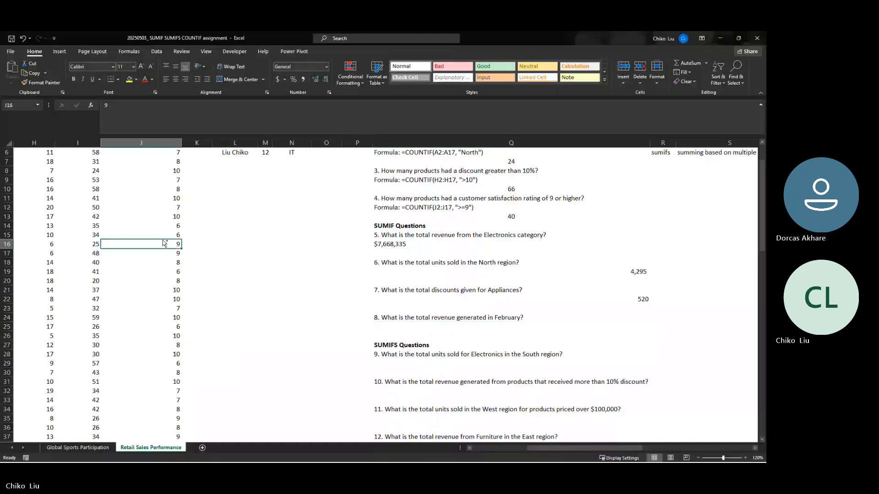
pyautogui.hotkey('ctrl', 'Home')
pyautogui.press('Right')
pyautogui.press('Right')
pyautogui.press('Right')
pyautogui.press('Right')
pyautogui.press('Right')
pyautogui.press('Right')
pyautogui.press('Right')
pyautogui.press('Right')
pyautogui.press('Right')
pyautogui.press('Right')
pyautogui.press('Right')
pyautogui.press('Right')
pyautogui.press('Right')
pyautogui.press('Right')
pyautogui.press('Right')
pyautogui.press('Right')
pyautogui.press('Right')
pyautogui.press('Right')
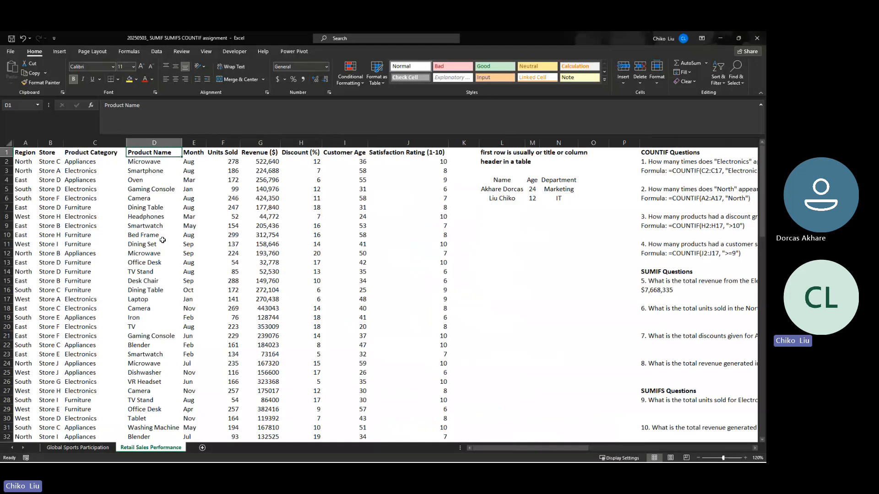
pyautogui.press('Left')
pyautogui.press('Left')
pyautogui.press('Left')
pyautogui.press('Left')
pyautogui.press('Left')
pyautogui.press('Left')
pyautogui.press('Left')
pyautogui.press('Left')
pyautogui.press('Left')
pyautogui.press('Left')
pyautogui.press('Left')
pyautogui.press('Left')
pyautogui.press('Left')
pyautogui.press('Left')
pyautogui.press('Left')
pyautogui.press('Left')
pyautogui.press('Left')
pyautogui.press('Left')
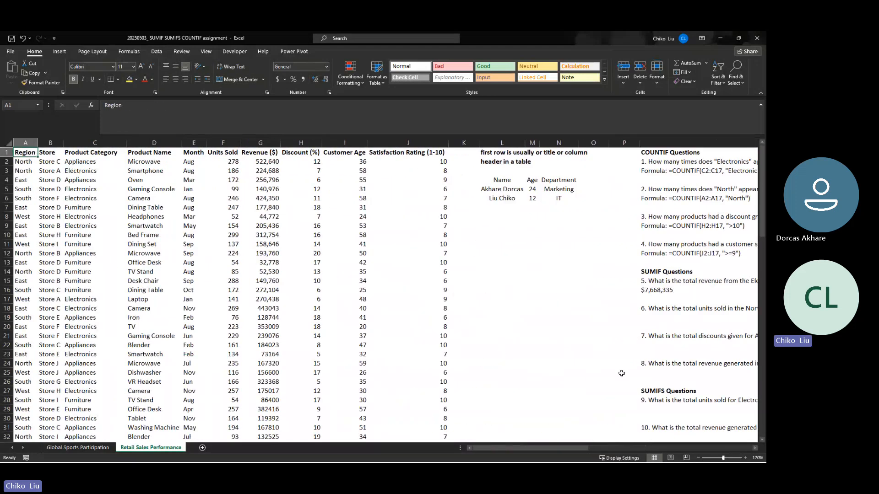
# - Insert a SUMIF function in Q25 using the function arguments dialog, with the Month data as the absolute range $E$2:$E$101
pyautogui.click(647, 373)
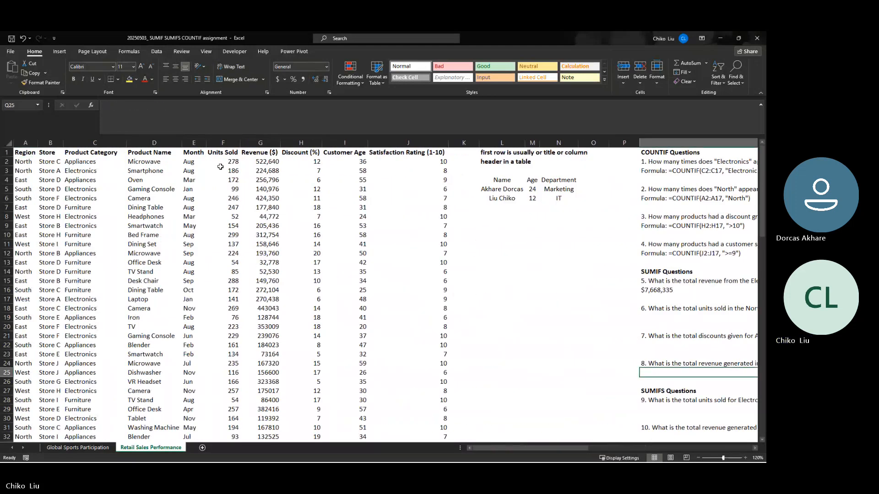
pyautogui.click(91, 105)
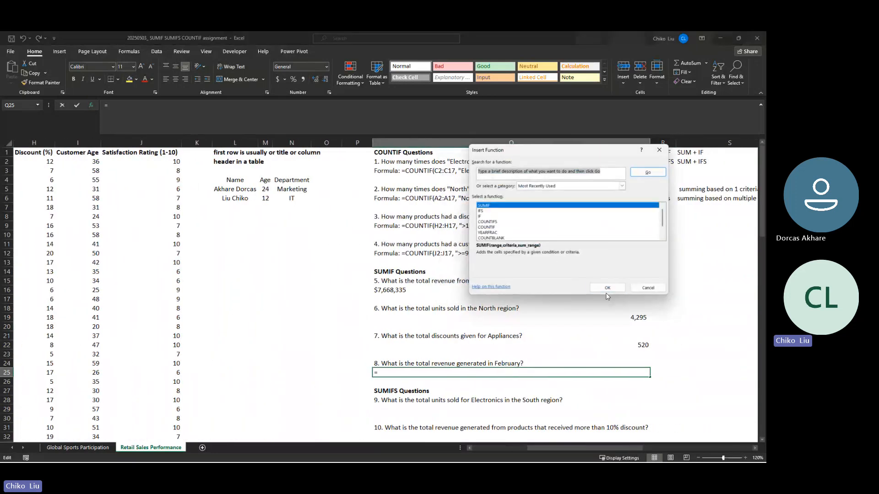
pyautogui.click(607, 288)
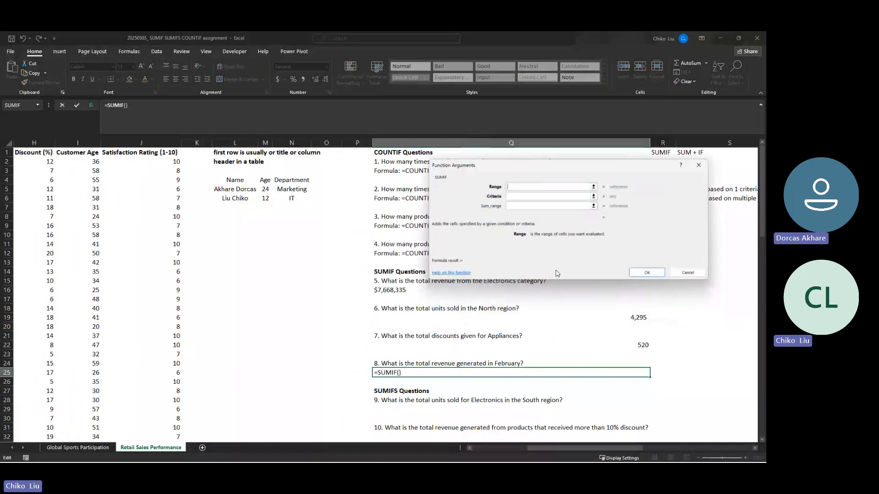
pyautogui.click(54, 156)
pyautogui.press('Left')
pyautogui.press('Left')
pyautogui.press('Left')
pyautogui.press('Left')
pyautogui.press('Left')
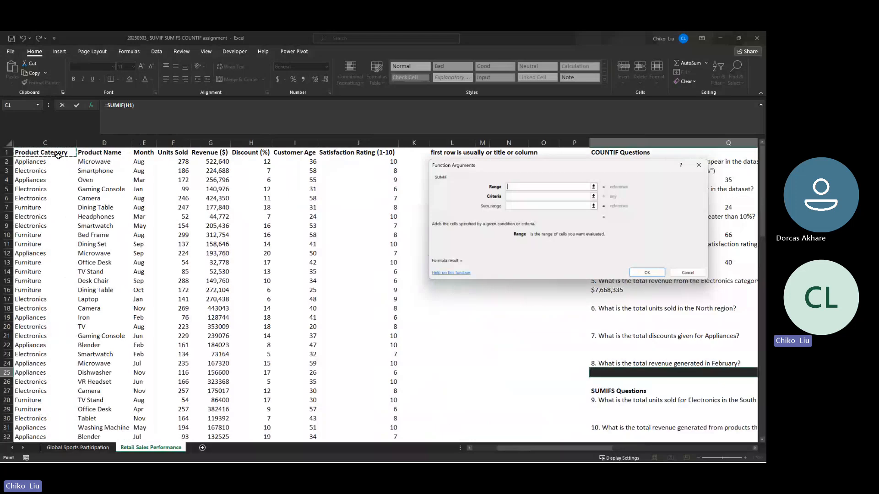
pyautogui.press('Left')
pyautogui.press('Left')
pyautogui.click(200, 160)
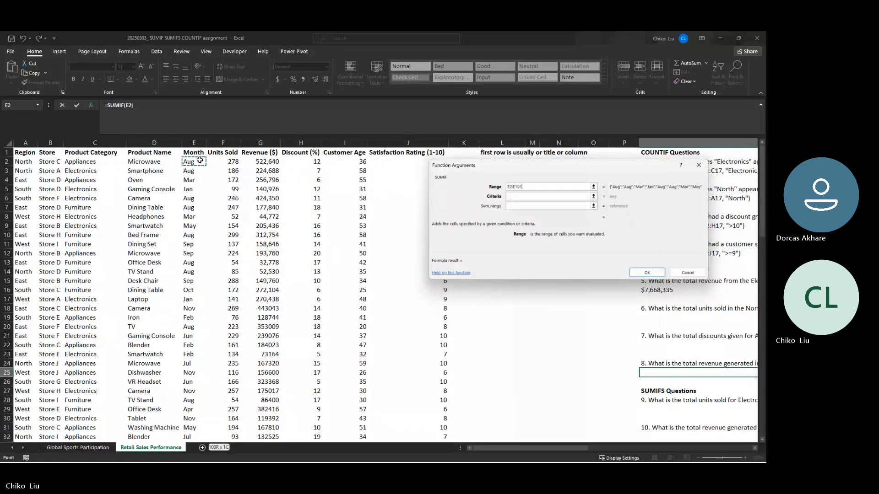
pyautogui.hotkey('ctrl', 'shift', 'Down')
pyautogui.press('F4')
pyautogui.write(',')
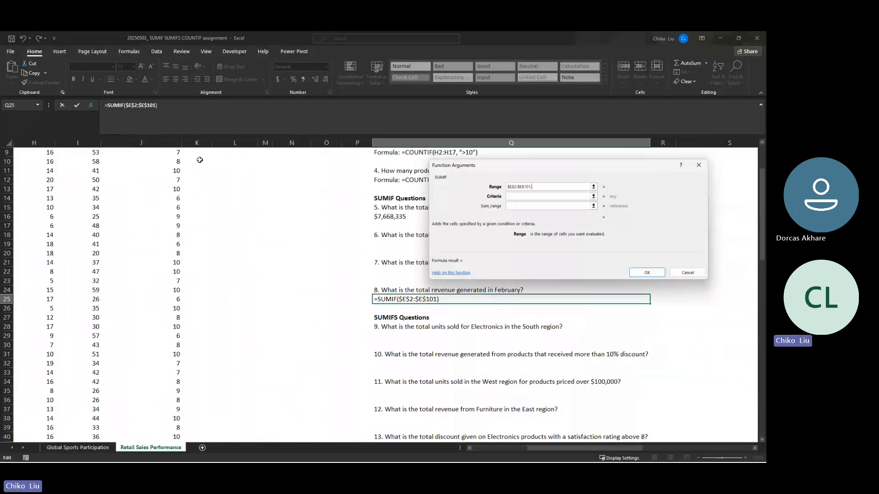
pyautogui.write('"')
pyautogui.press('BackSpace')
pyautogui.press('BackSpace')
# - Set the SUMIF criteria to Feb and the sum range to the Revenue ($) data $G$2:$G$101, completing the formula in Q25
pyautogui.press('Tab')
pyautogui.write('Feb')
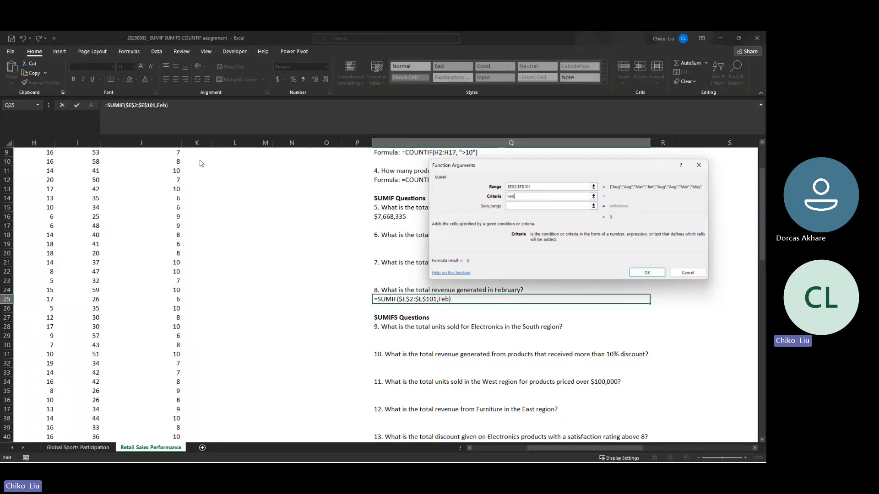
pyautogui.press('Tab')
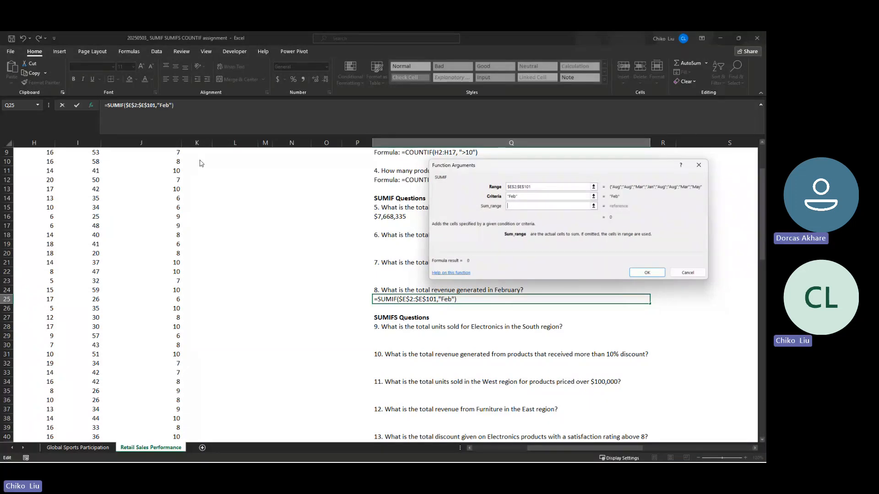
pyautogui.click(53, 190)
pyautogui.press('Left')
pyautogui.press('Left')
pyautogui.press('Right')
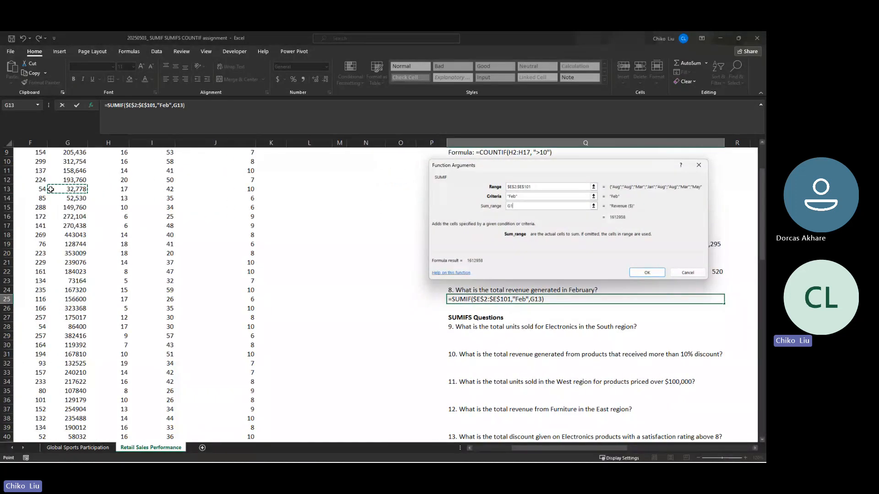
pyautogui.hotkey('ctrl', 'Up')
pyautogui.press('Down')
pyautogui.hotkey('ctrl', 'shift', 'Down')
pyautogui.press('F4')
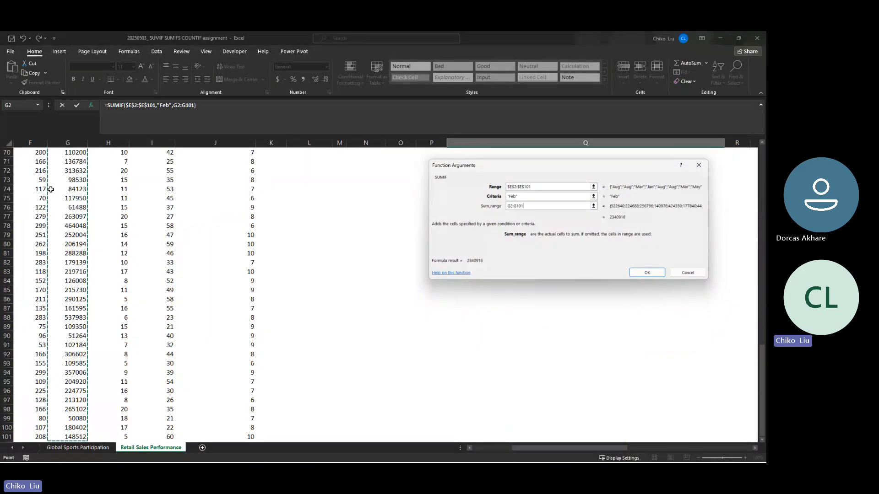
pyautogui.press('Return')
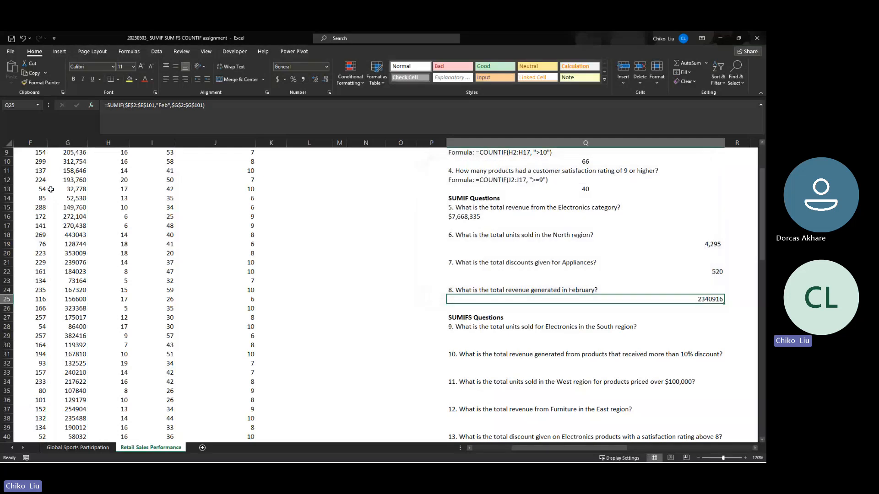
# - Copy the currency formatting of the Electronics revenue total in Q16 onto the February revenue total in Q25
pyautogui.click(457, 219)
pyautogui.click(53, 82)
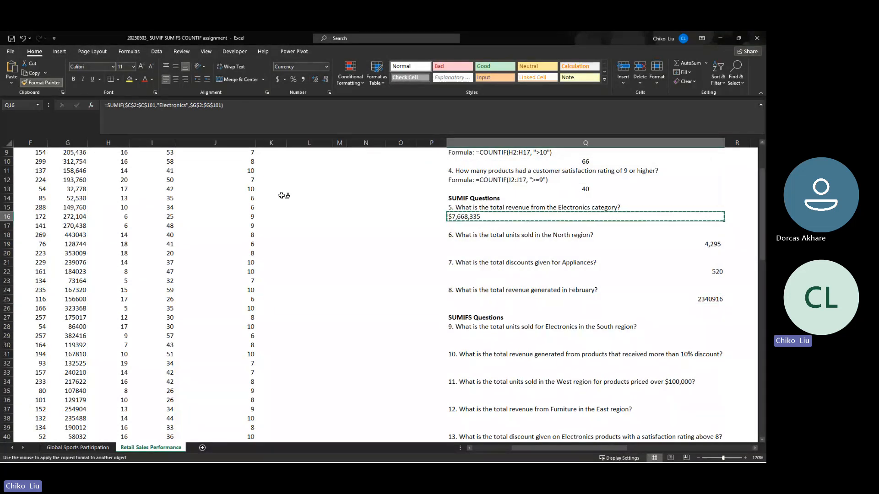
pyautogui.click(487, 296)
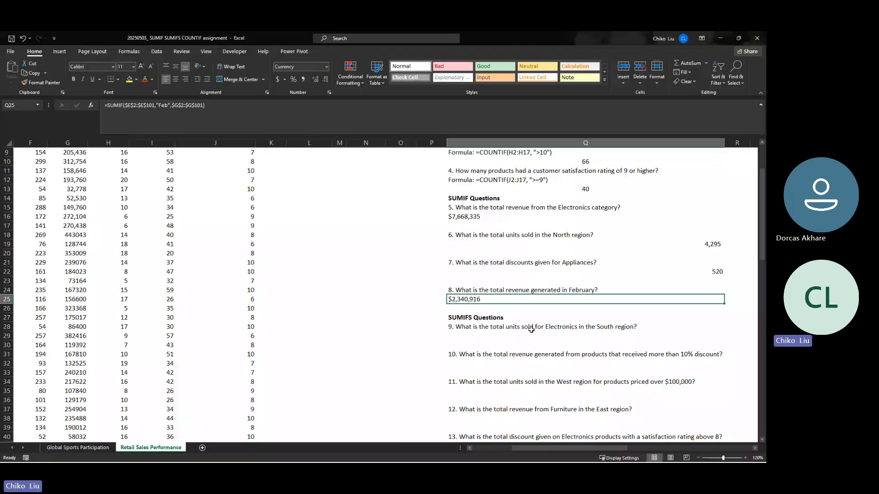
pyautogui.click(417, 305)
pyautogui.click(449, 299)
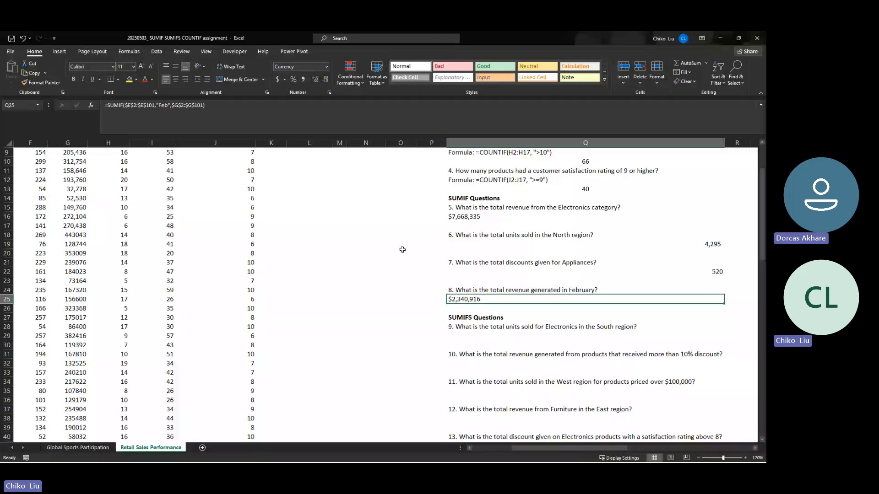
# - Add filters to the dataset's header row and filter the Month column to Feb only
pyautogui.click(78, 200)
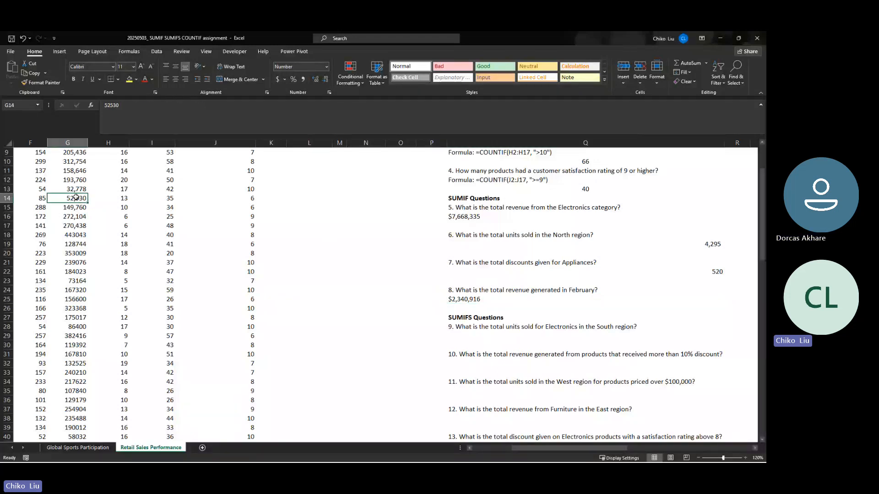
pyautogui.hotkey('ctrl', 'Home')
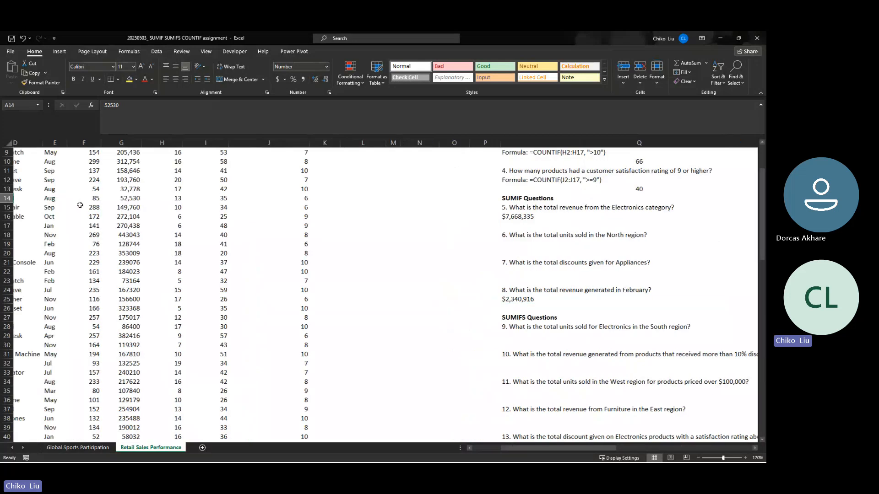
pyautogui.hotkey('ctrl', 'shift', 'Right')
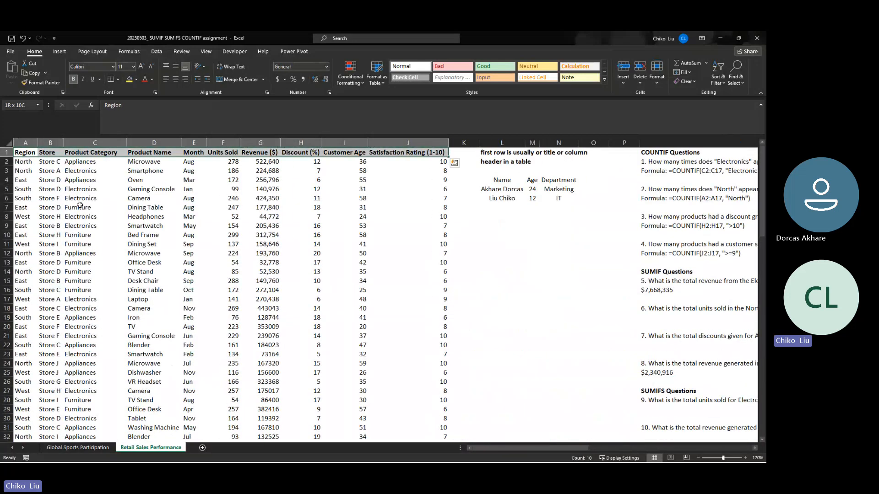
pyautogui.hotkey('ctrl', 'shift', 'l')
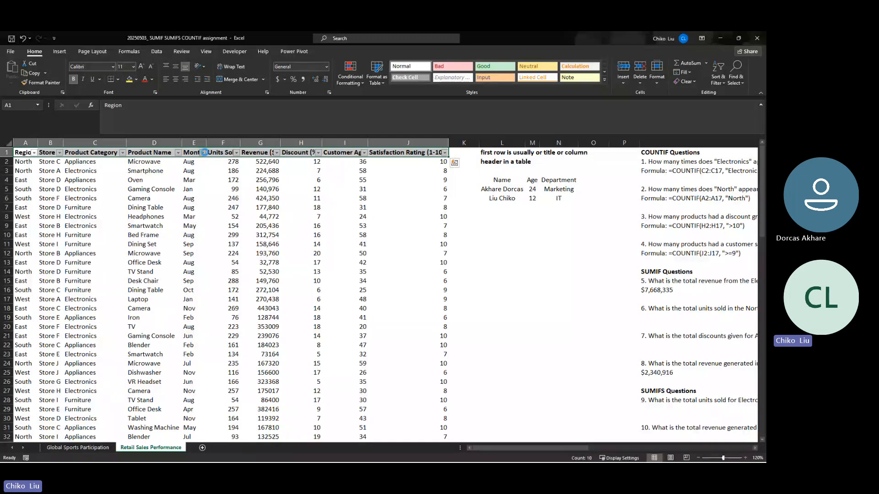
pyautogui.click(203, 152)
pyautogui.click(128, 247)
pyautogui.click(127, 280)
pyautogui.click(155, 321)
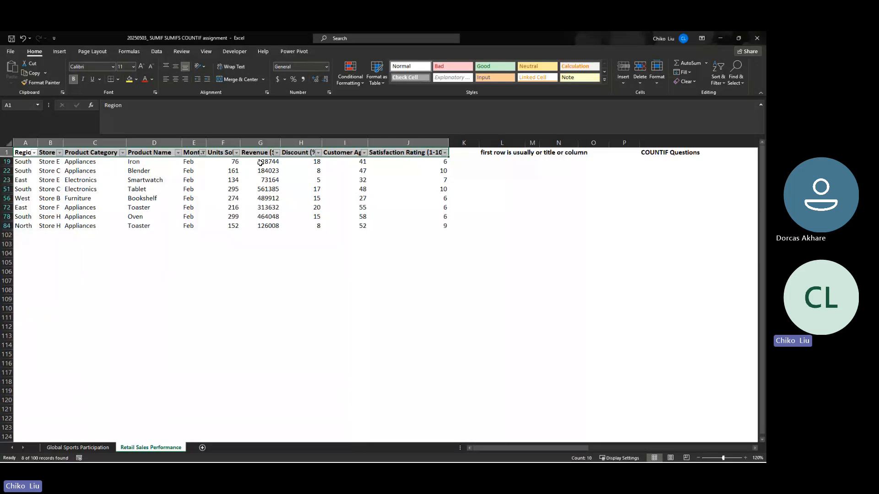
# - Check the sum of the filtered February Revenue ($) values, remove the filters and reselect the February total in Q25
pyautogui.moveTo(261, 162); pyautogui.dragTo(266, 224)
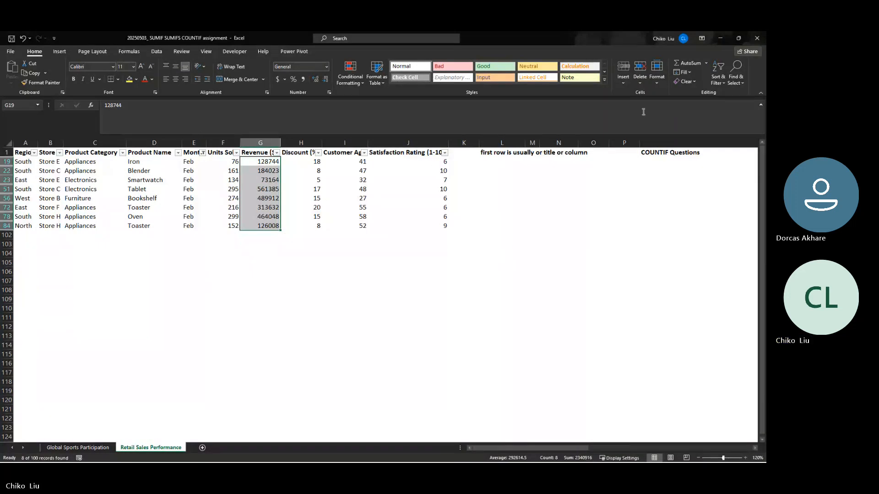
pyautogui.click(718, 80)
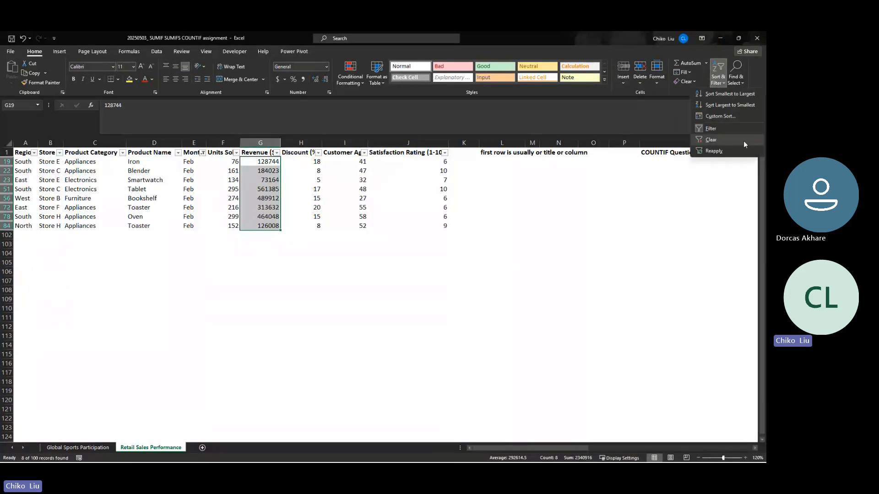
pyautogui.click(719, 130)
pyautogui.click(650, 373)
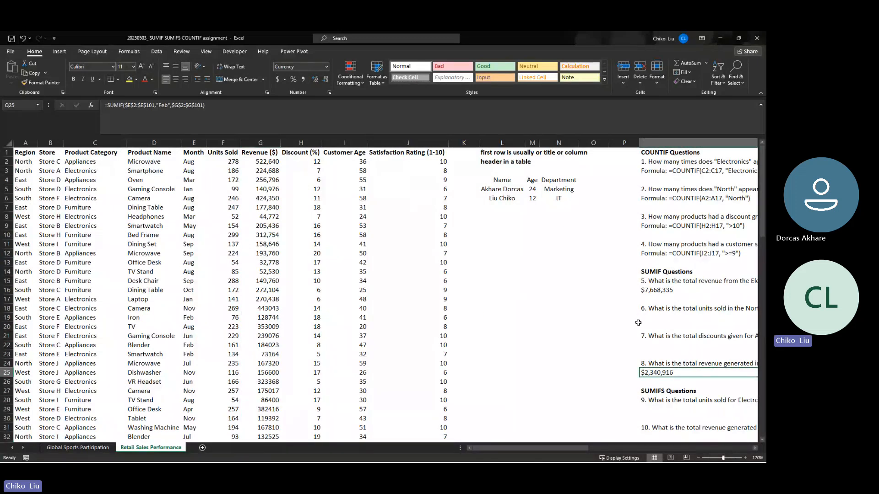
# - Examine question 9 on Electronics units sold in the South region and find the Region and Product Category columns it needs
pyautogui.scroll(-1, 637, 323)
pyautogui.scroll(-2, 638, 323)
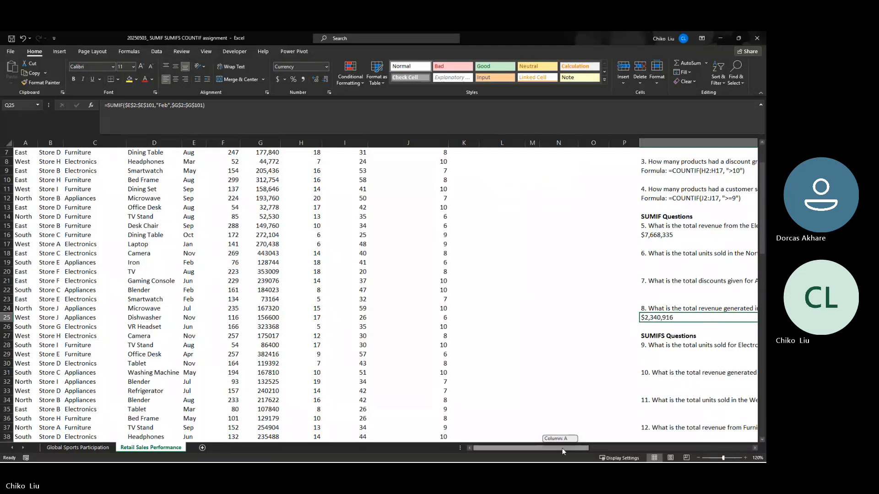
pyautogui.moveTo(562, 448); pyautogui.dragTo(583, 449)
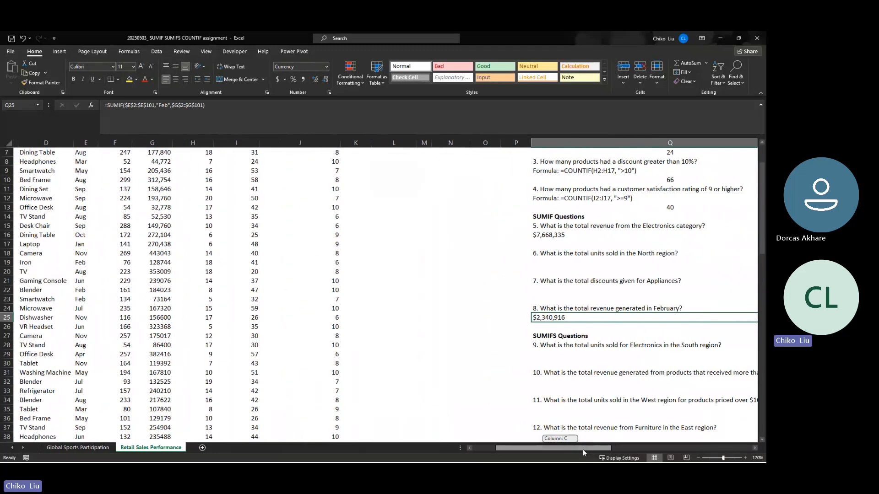
pyautogui.click(638, 346)
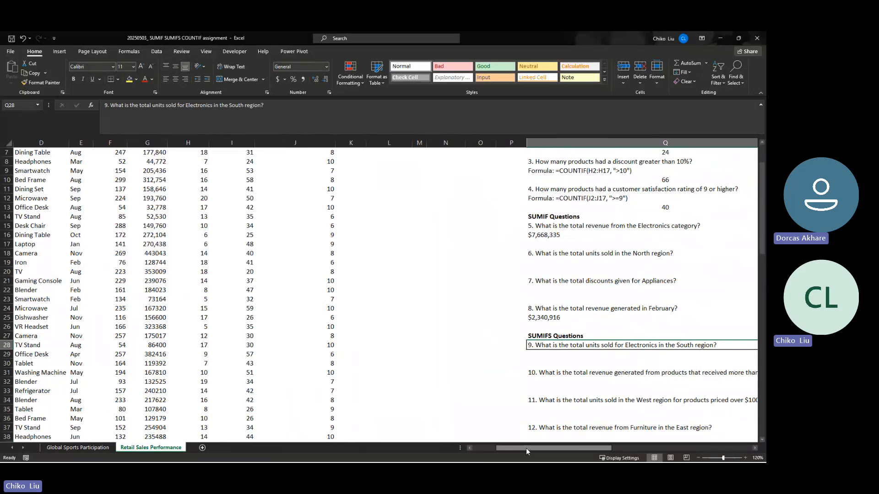
pyautogui.moveTo(525, 448); pyautogui.dragTo(503, 449)
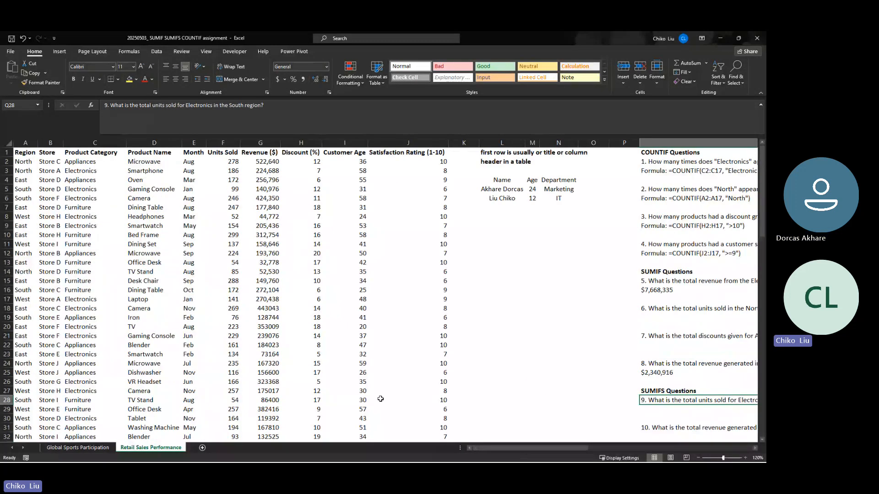
pyautogui.click(95, 142)
pyautogui.click(21, 142)
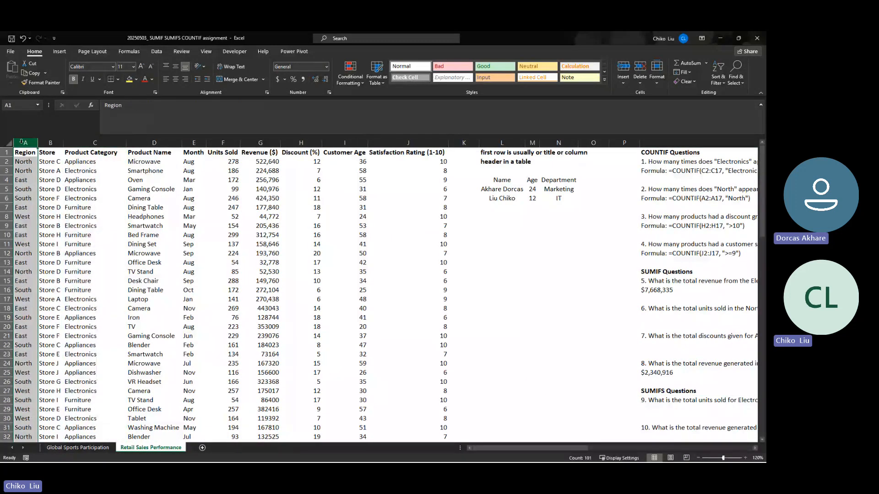
pyautogui.click(94, 142)
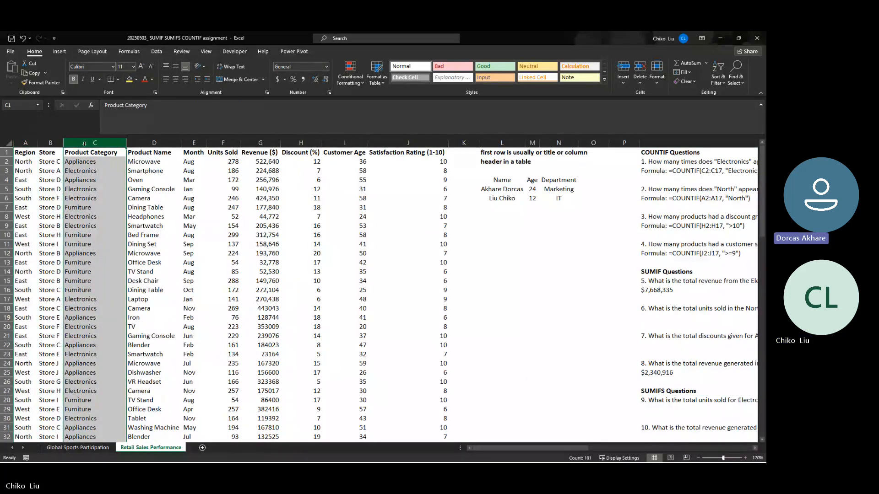
# - Insert a SUMIFS function in Q29, below question 9, and open its function arguments
pyautogui.click(664, 409)
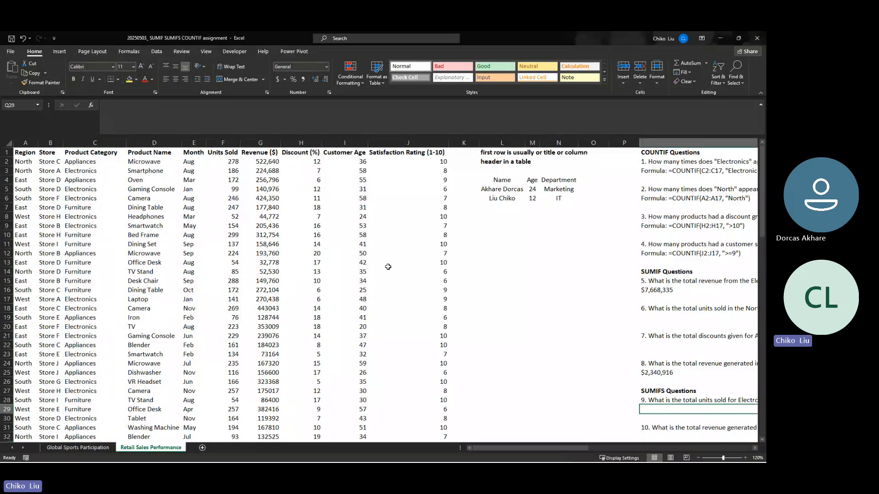
pyautogui.click(91, 106)
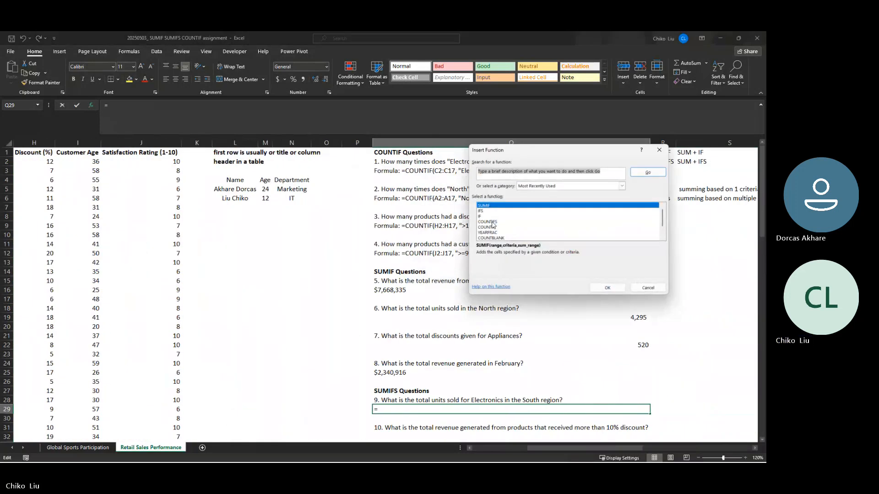
pyautogui.write('sum')
pyautogui.press('Return')
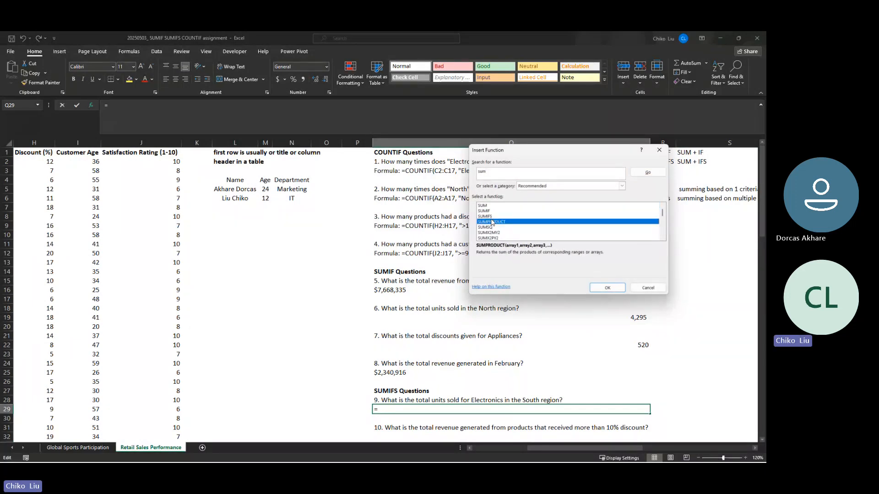
pyautogui.click(485, 216)
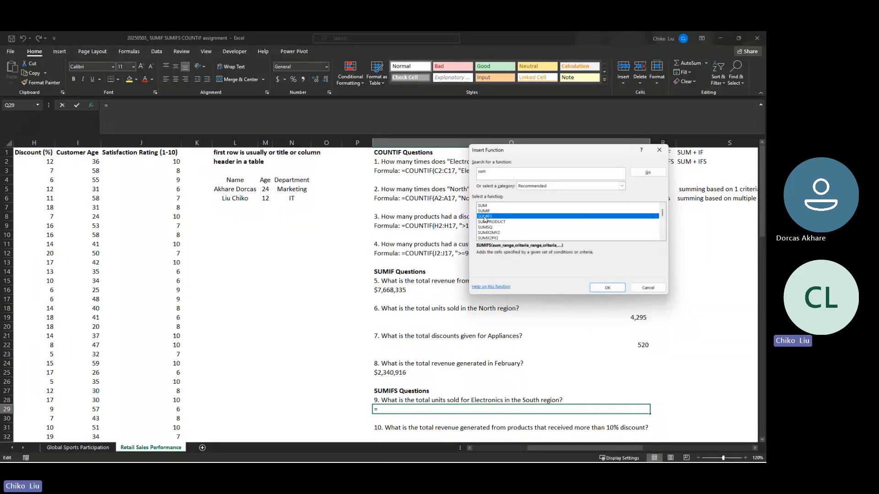
pyautogui.click(607, 288)
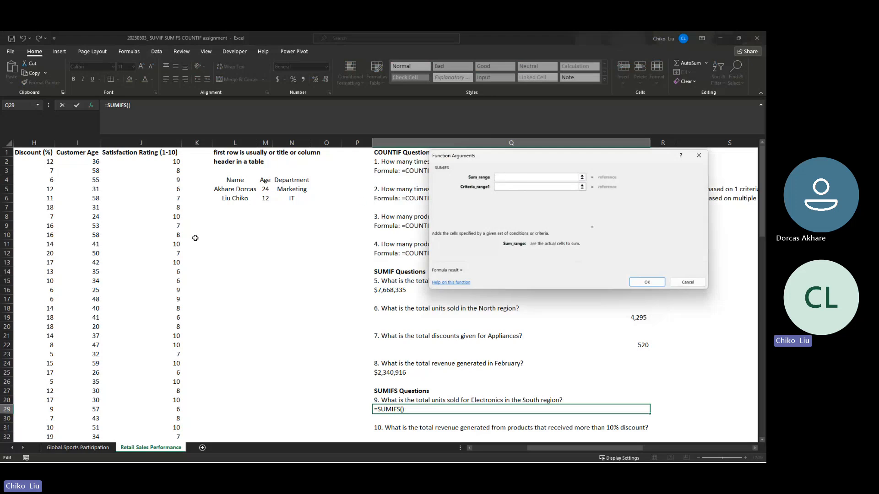
# - Set the SUMIFS sum range to the Units Sold data as the absolute range $F$2:$F$101
pyautogui.click(93, 165)
pyautogui.press('Left')
pyautogui.press('Left')
pyautogui.press('Left')
pyautogui.press('Left')
pyautogui.press('Left')
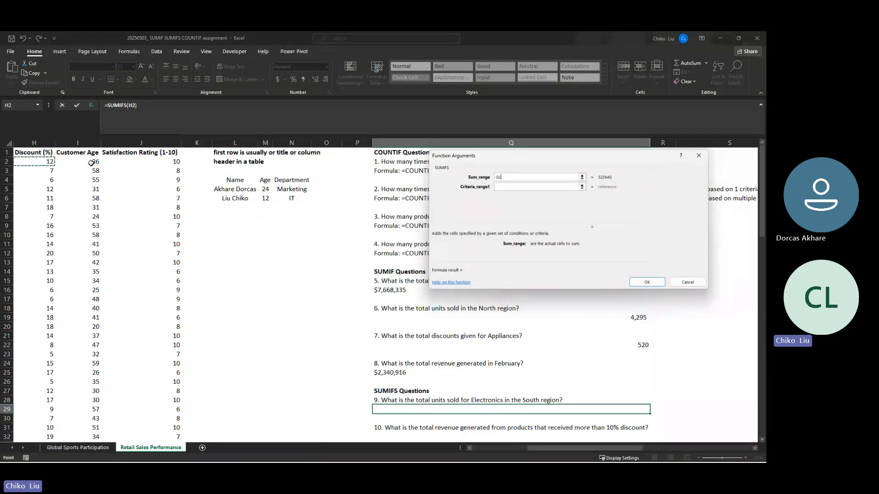
pyautogui.press('Right')
pyautogui.press('Right')
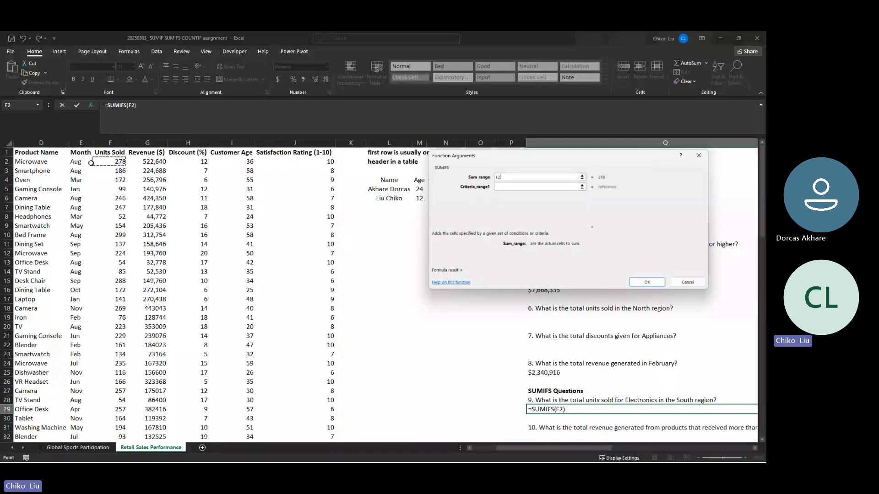
pyautogui.hotkey('ctrl', 'shift', 'Down')
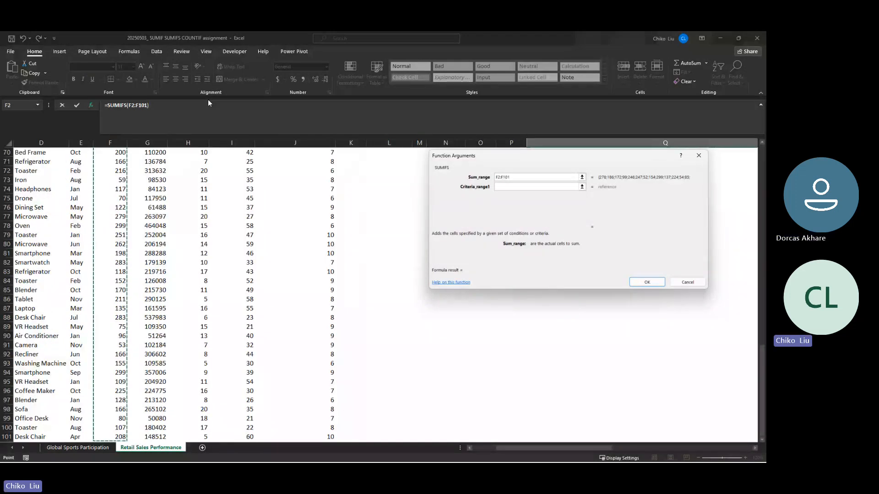
pyautogui.press('F4')
pyautogui.press('Tab')
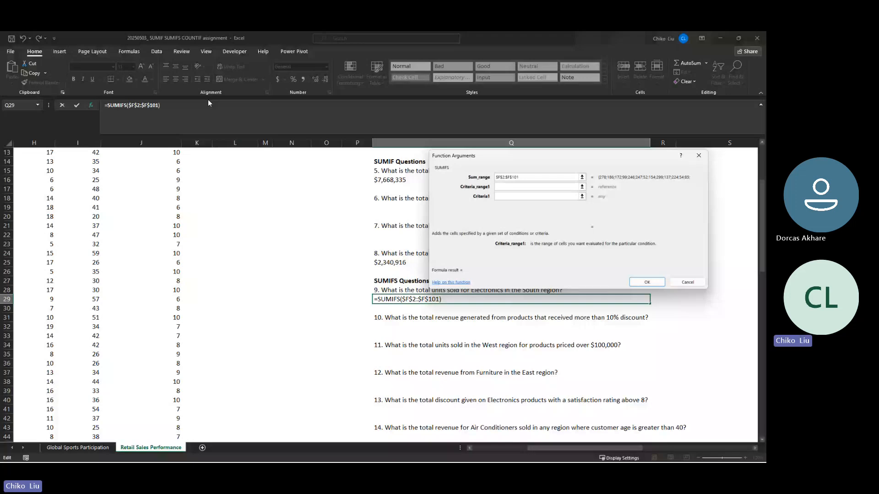
# - Set the first criteria range to the Product Category data as the absolute range $C$2:$C$101
pyautogui.click(91, 162)
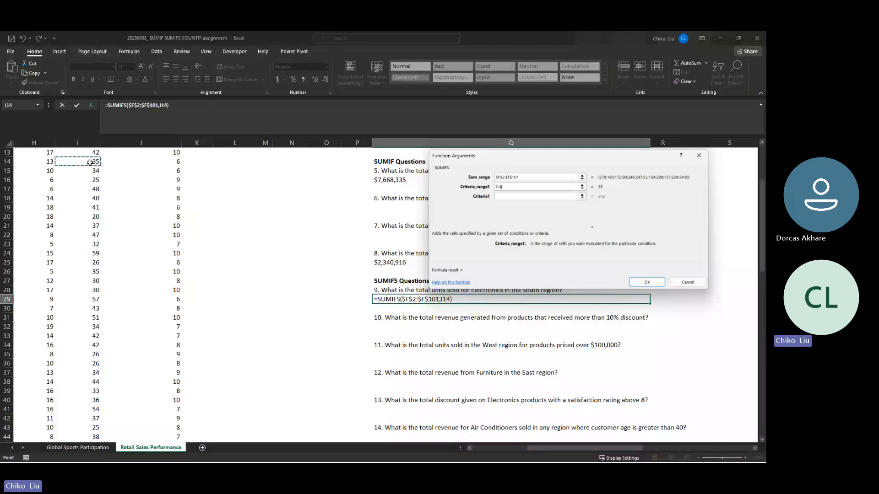
pyautogui.press('BackSpace')
pyautogui.press('BackSpace')
pyautogui.press('BackSpace')
pyautogui.write('A1')
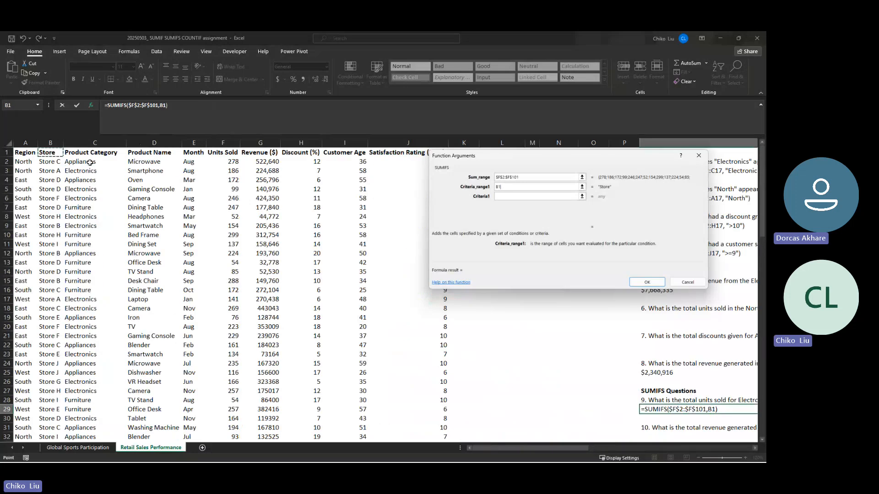
pyautogui.click(90, 162)
pyautogui.hotkey('ctrl', 'shift', 'Down')
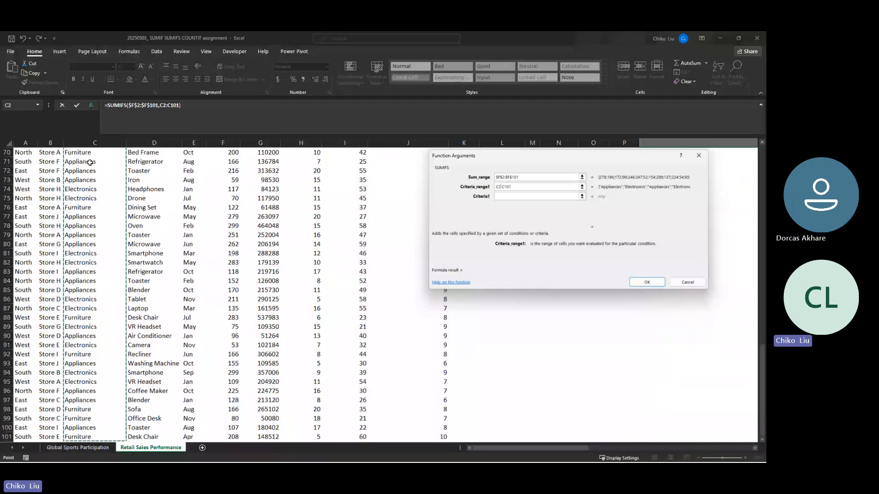
pyautogui.press('F4')
pyautogui.press('Tab')
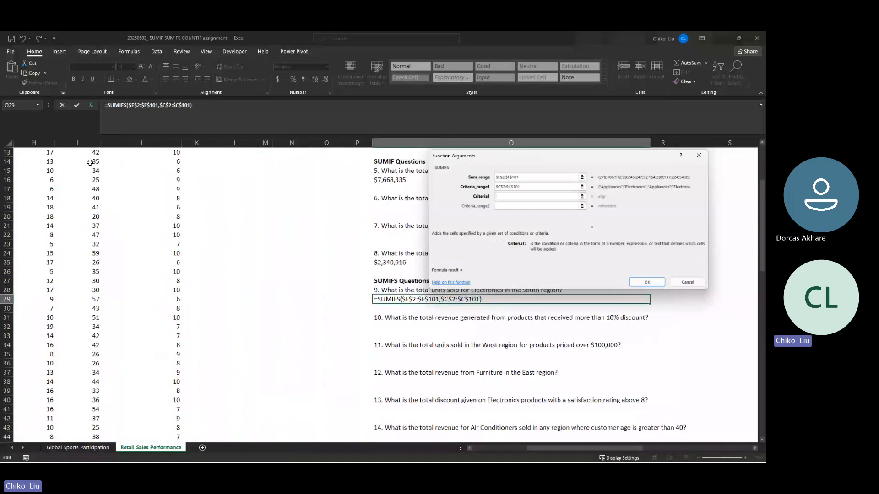
# - Enter Electronics as the first SUMIFS criterion
pyautogui.write('Electron')
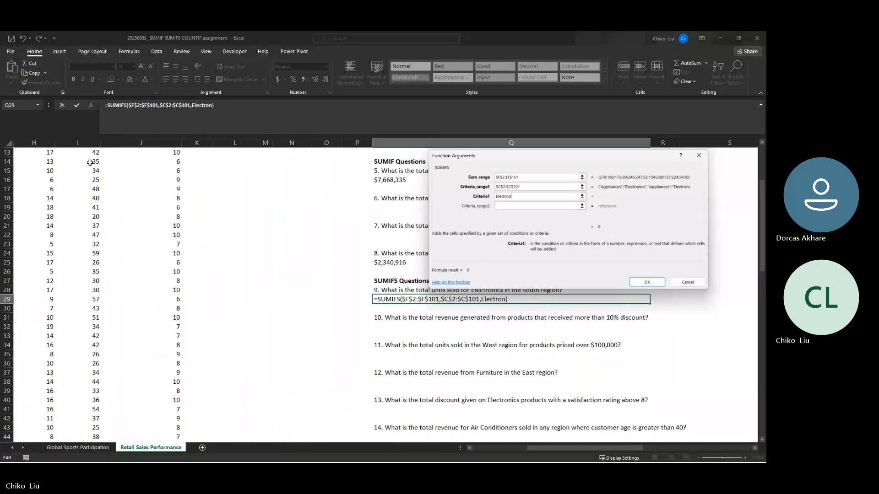
pyautogui.write('icx')
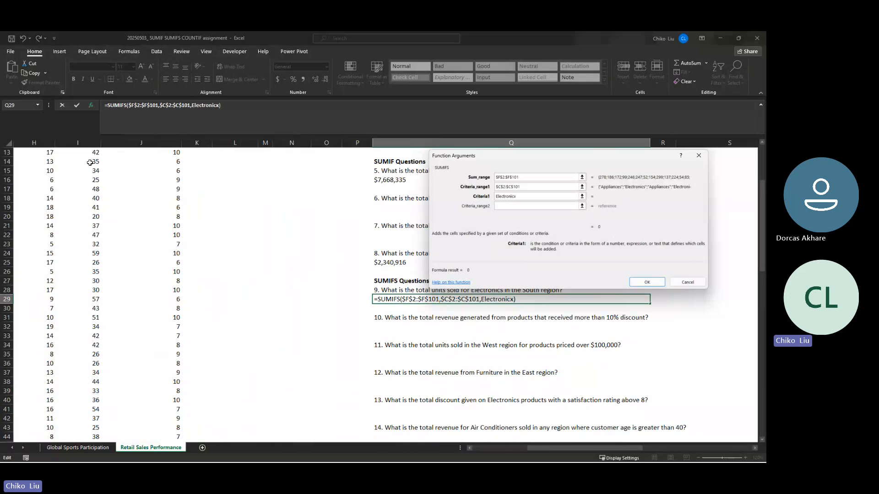
pyautogui.press('BackSpace')
pyautogui.write('s')
pyautogui.press('Tab')
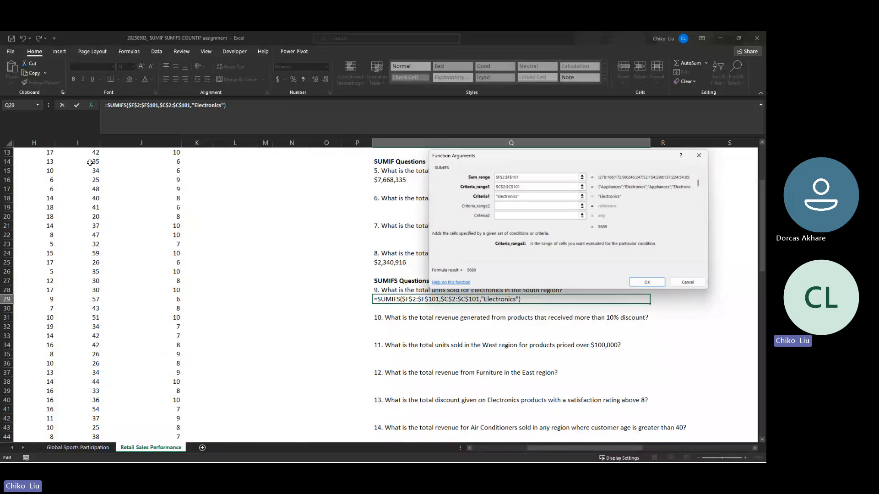
# - Set the second criteria range to the Region data $A$2:$A$101 with the criterion North, and complete the formula in Q29
pyautogui.click(90, 162)
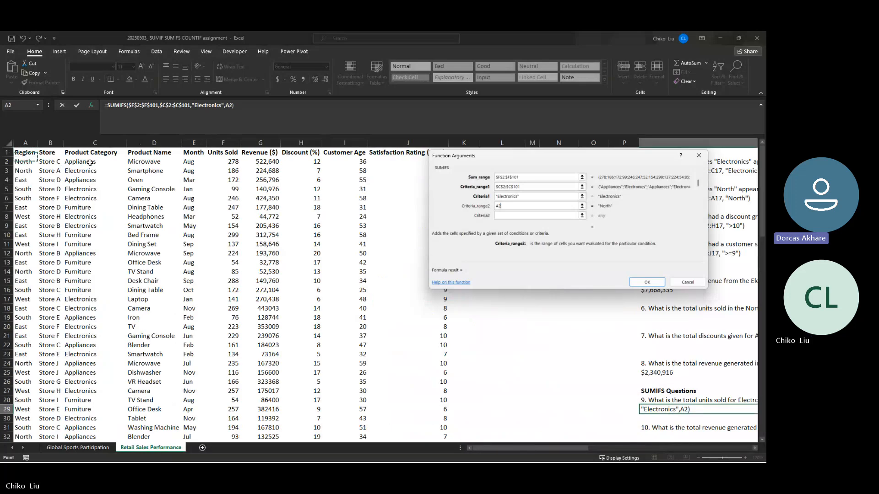
pyautogui.press('Down')
pyautogui.hotkey('ctrl', 'shift', 'Down')
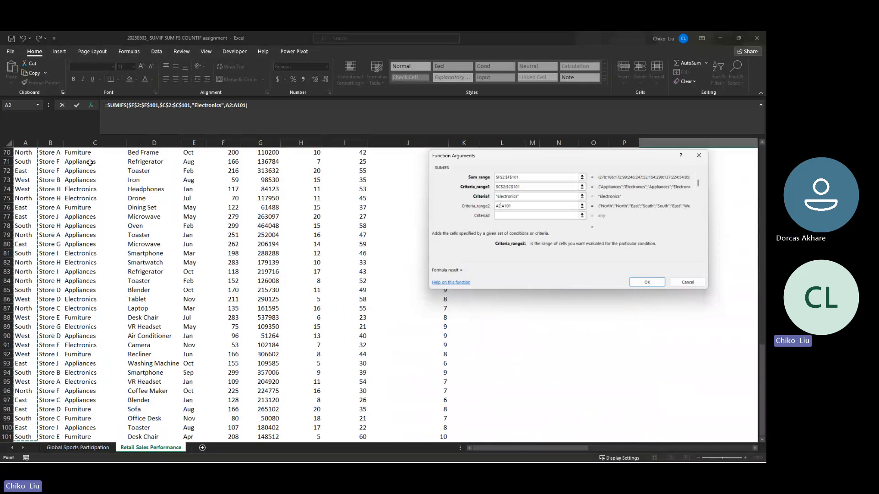
pyautogui.press('F4')
pyautogui.press('Tab')
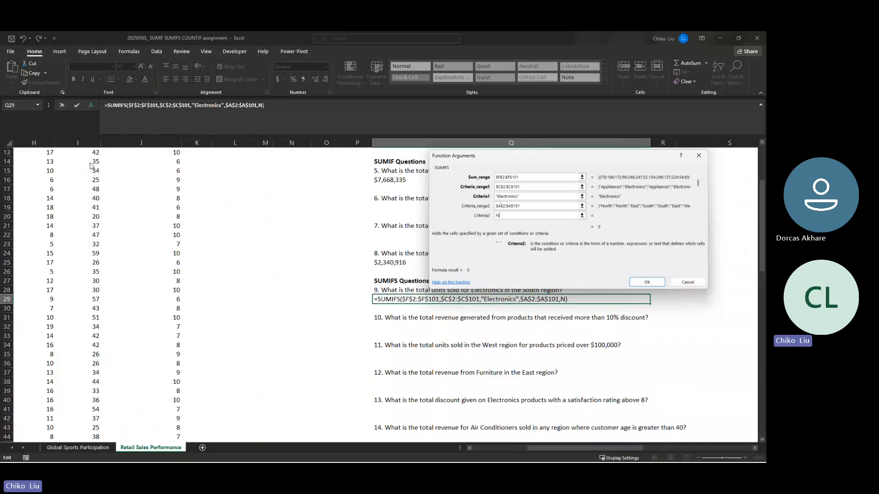
pyautogui.write('North')
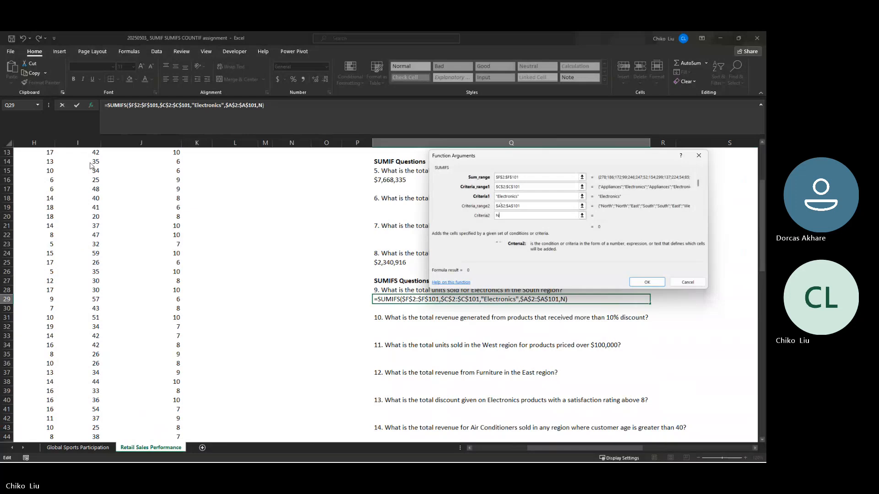
pyautogui.press('Return')
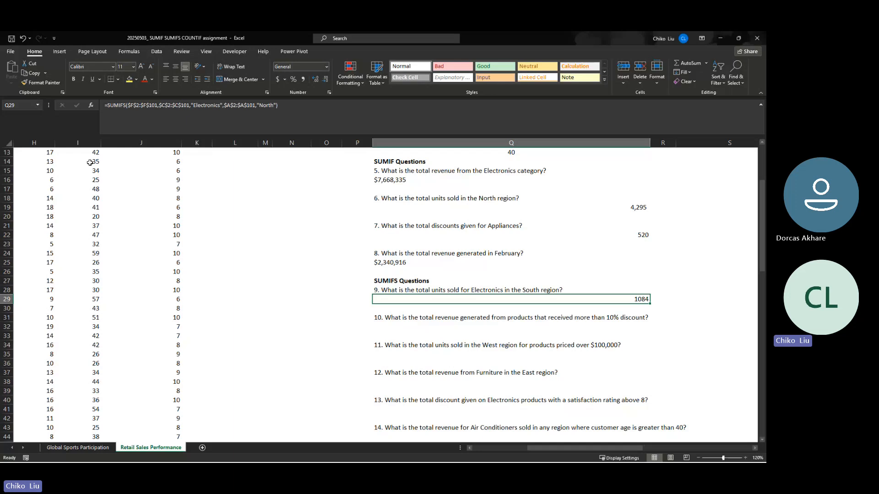
# - Copy the number formatting of the North region units total in Q19 onto the question 9 answer in Q29
pyautogui.click(433, 205)
pyautogui.click(46, 83)
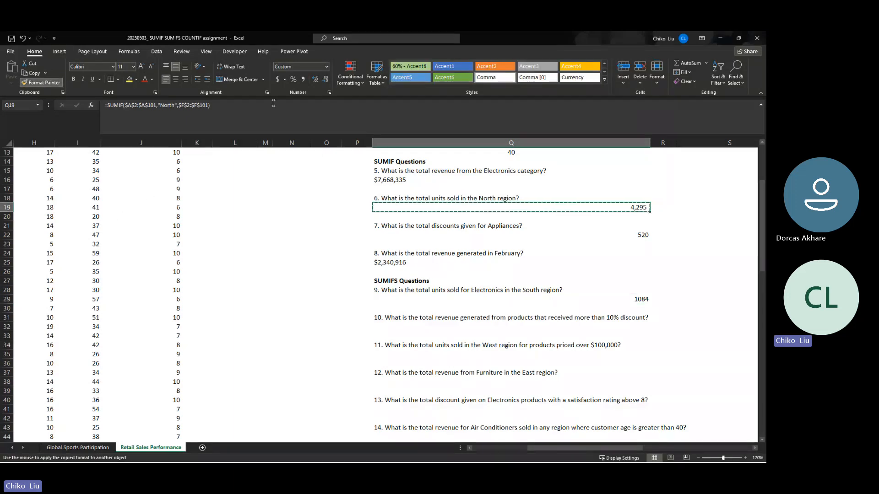
pyautogui.click(637, 299)
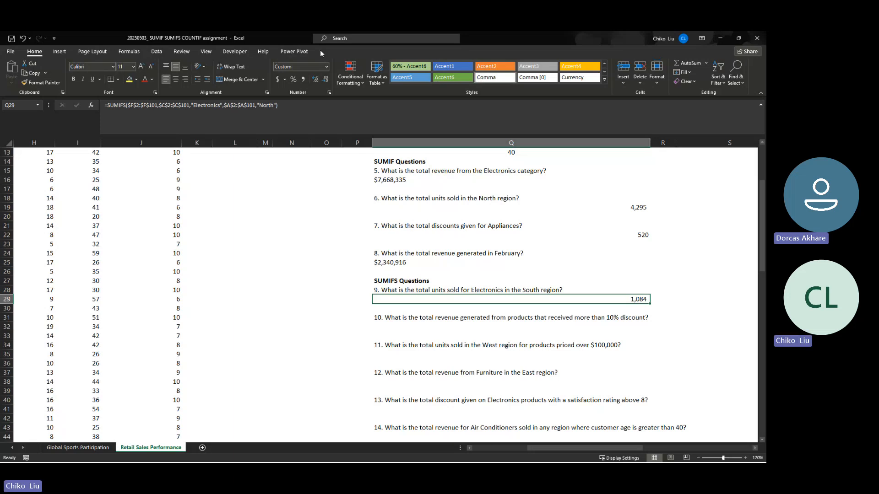
# - Change the region criterion in the Q29 SUMIFS formula to South
pyautogui.click(270, 106)
pyautogui.press('BackSpace')
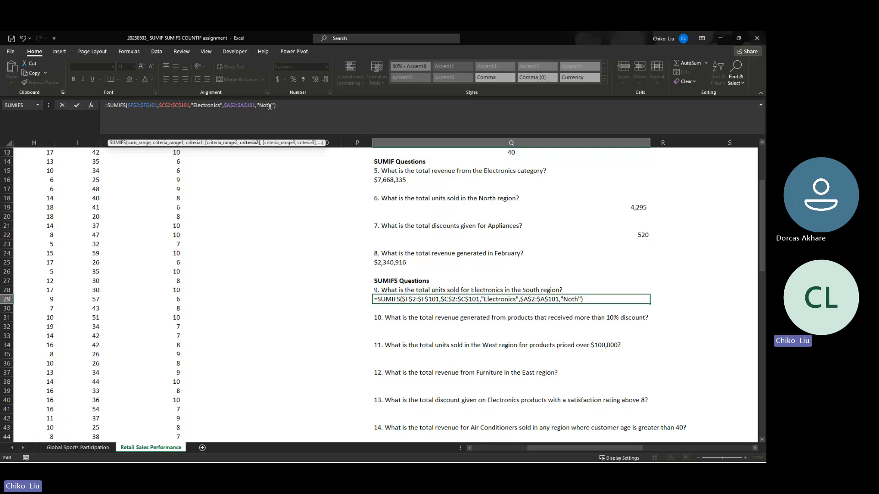
pyautogui.write('u')
pyautogui.press('BackSpace')
pyautogui.write('Sou')
pyautogui.press('Return')
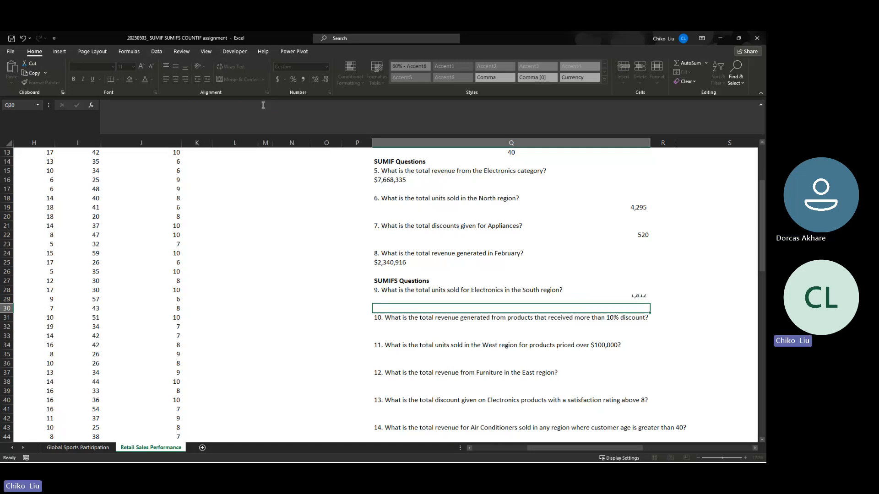
pyautogui.press('Up')
pyautogui.press('End')
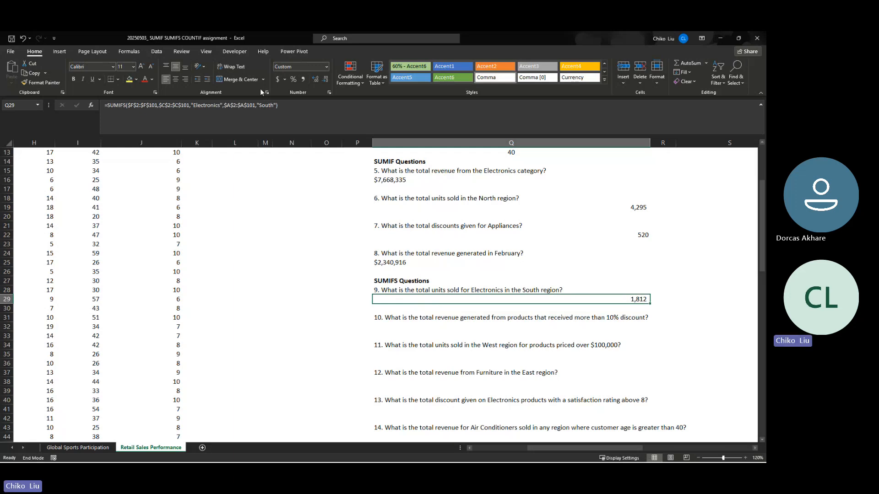
# - Examine the dataset's Product Name and Discount (%) columns to find the data needed for question 10
pyautogui.click(413, 324)
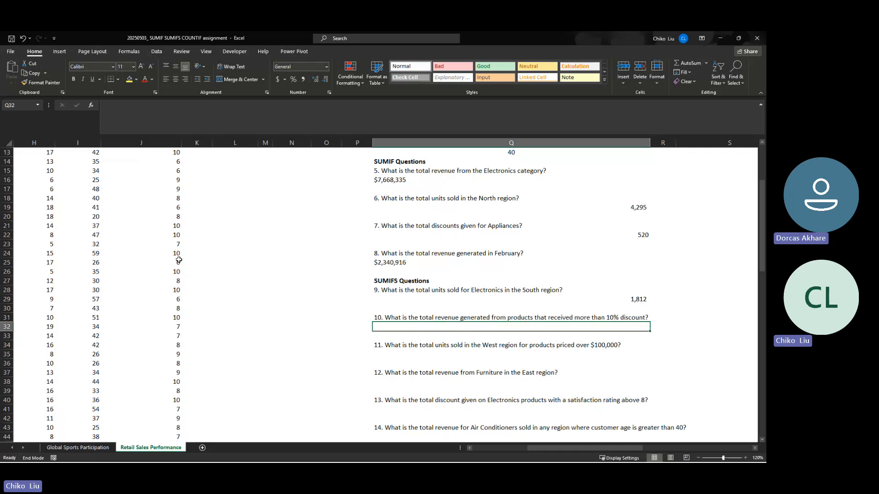
pyautogui.scroll(-9, 102, 206)
pyautogui.scroll(8, 102, 207)
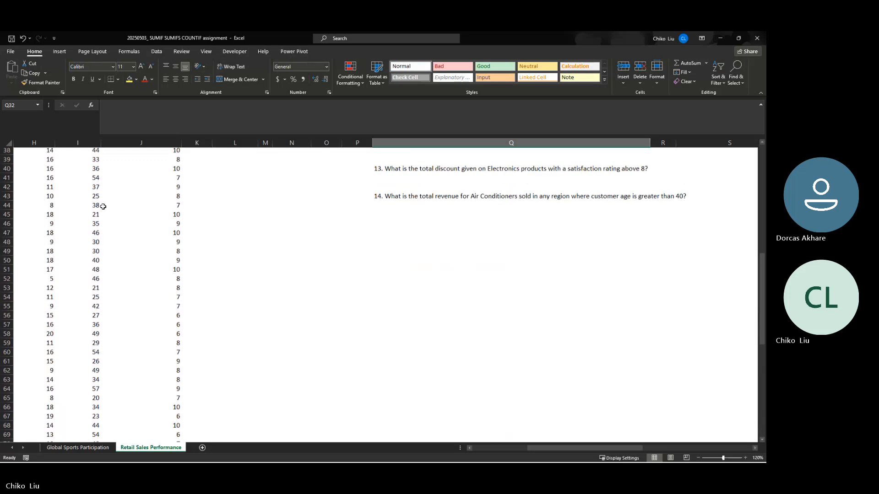
pyautogui.moveTo(531, 447); pyautogui.dragTo(471, 447)
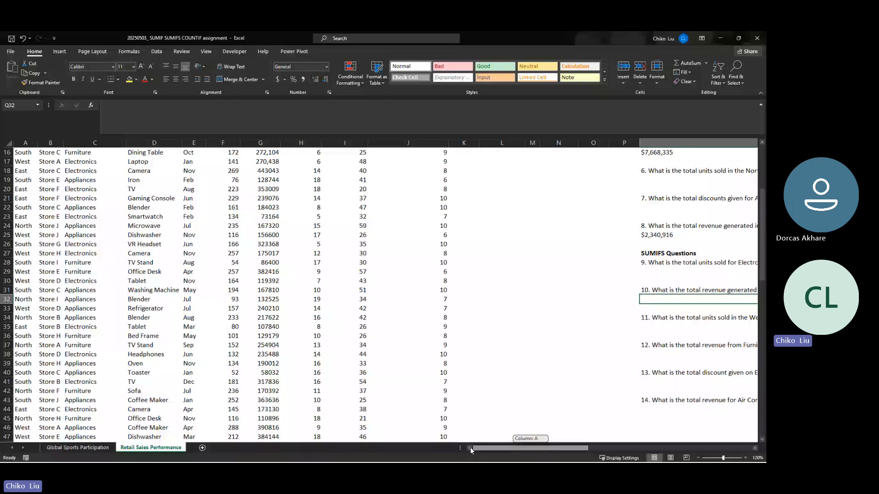
pyautogui.scroll(5, 156, 380)
pyautogui.click(155, 153)
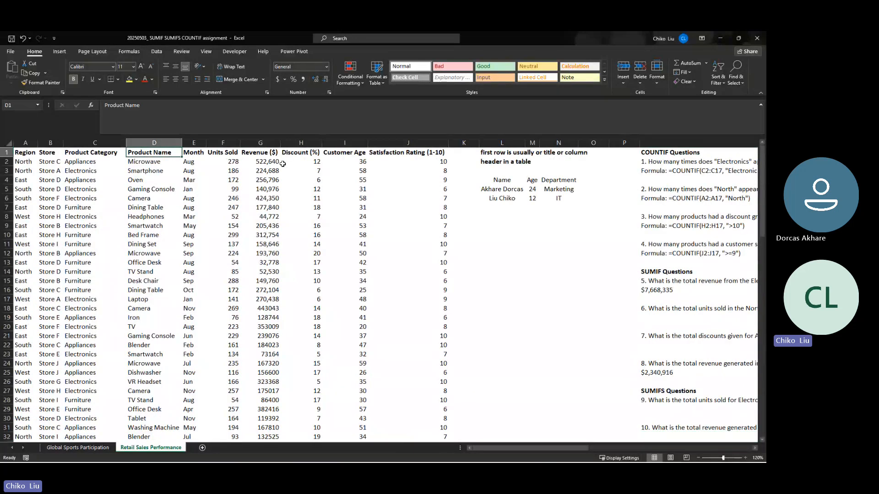
pyautogui.click(314, 152)
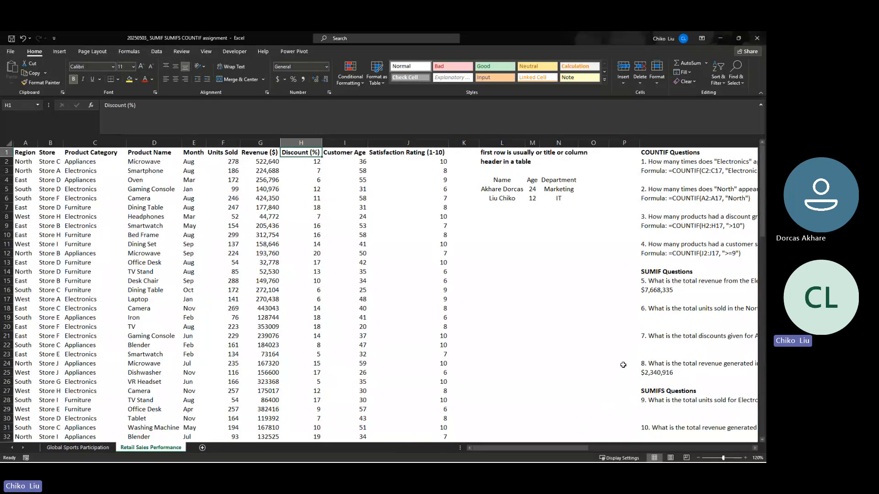
pyautogui.scroll(-2, 622, 364)
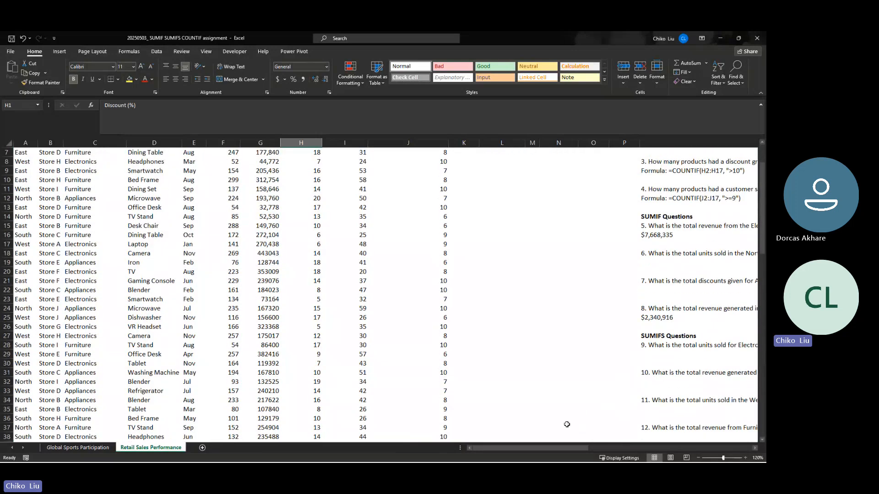
pyautogui.moveTo(558, 449); pyautogui.dragTo(598, 447)
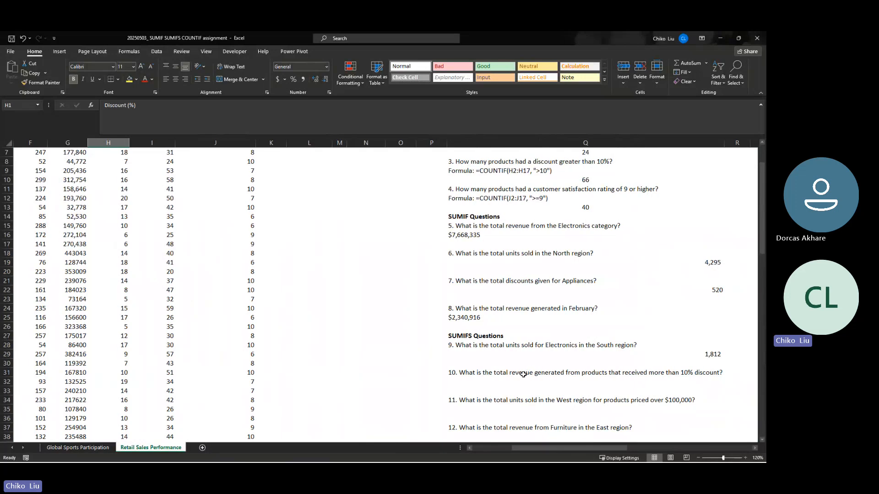
# - Start a SUMIF function in Q32 for question 10 on revenue from products discounted more than 10%
pyautogui.click(522, 374)
pyautogui.click(487, 383)
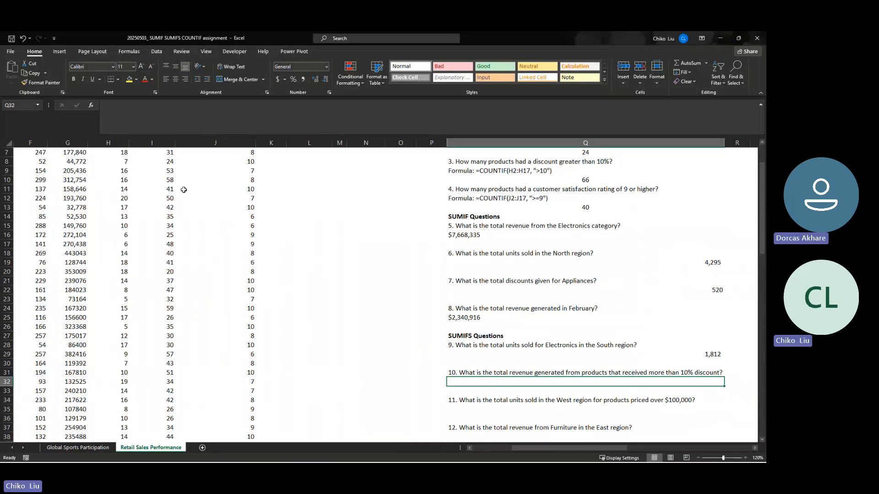
pyautogui.click(91, 106)
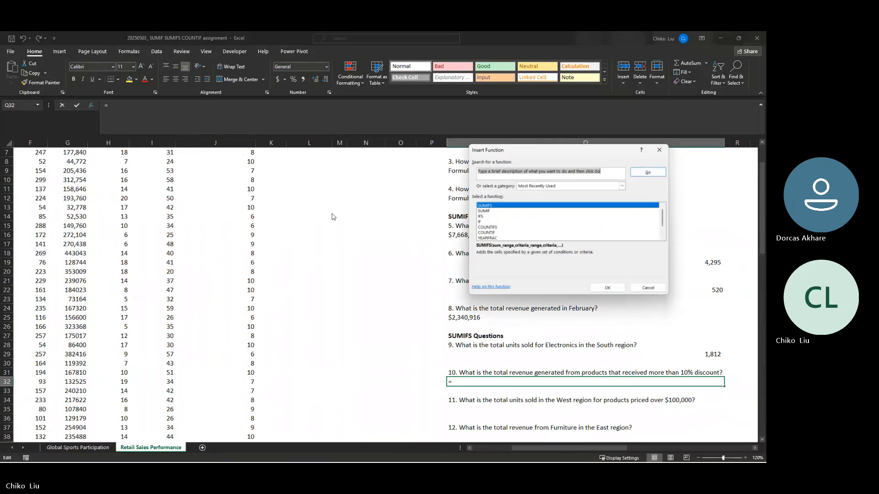
pyautogui.click(493, 212)
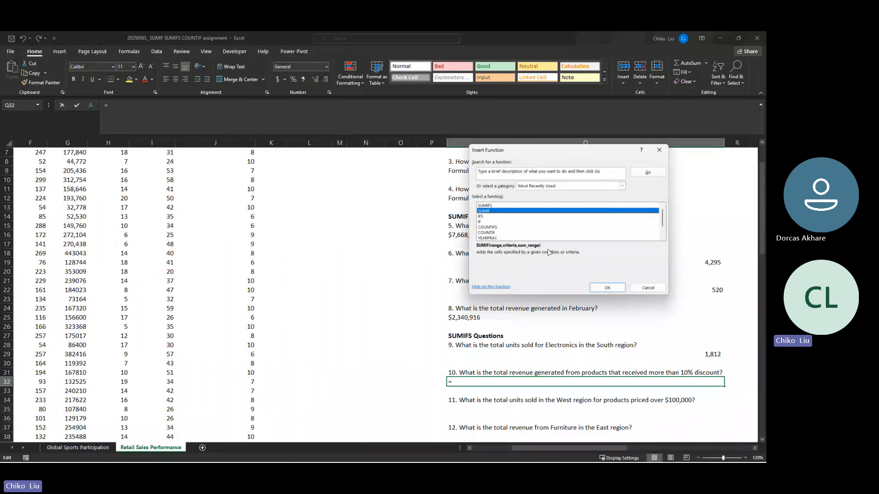
pyautogui.click(607, 287)
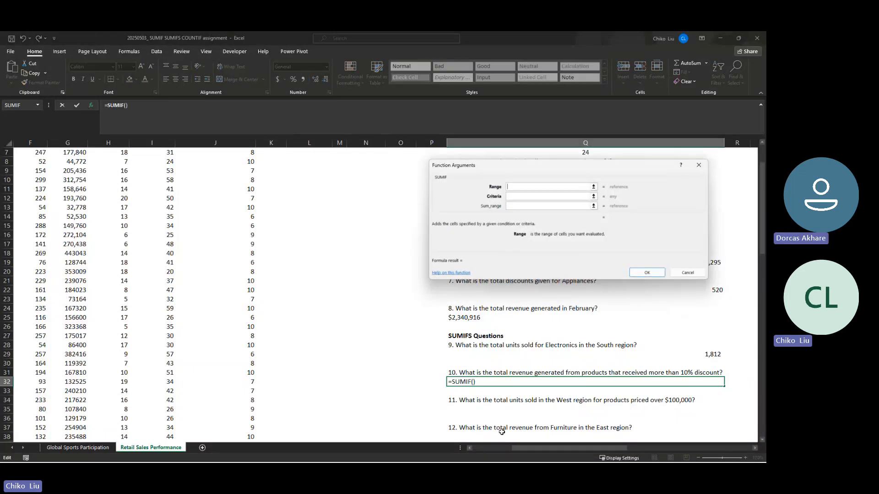
# - Set the SUMIF range to the Discount (%) data as the absolute range $H$2:$H$101
pyautogui.moveTo(515, 448)
pyautogui.mouseDown()
pyautogui.moveTo(489, 446)
pyautogui.moveTo(522, 446)
pyautogui.mouseUp()
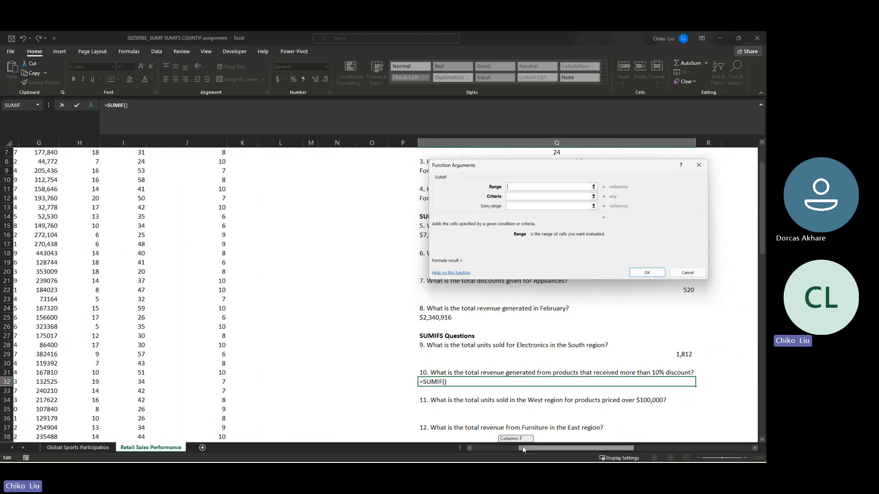
pyautogui.moveTo(523, 446); pyautogui.dragTo(523, 446)
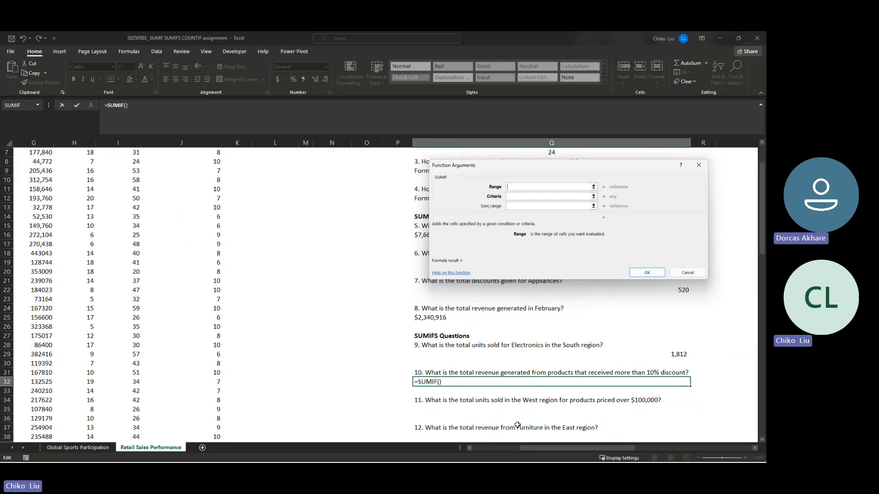
pyautogui.moveTo(526, 447)
pyautogui.mouseDown()
pyautogui.moveTo(477, 446)
pyautogui.moveTo(516, 449)
pyautogui.mouseUp()
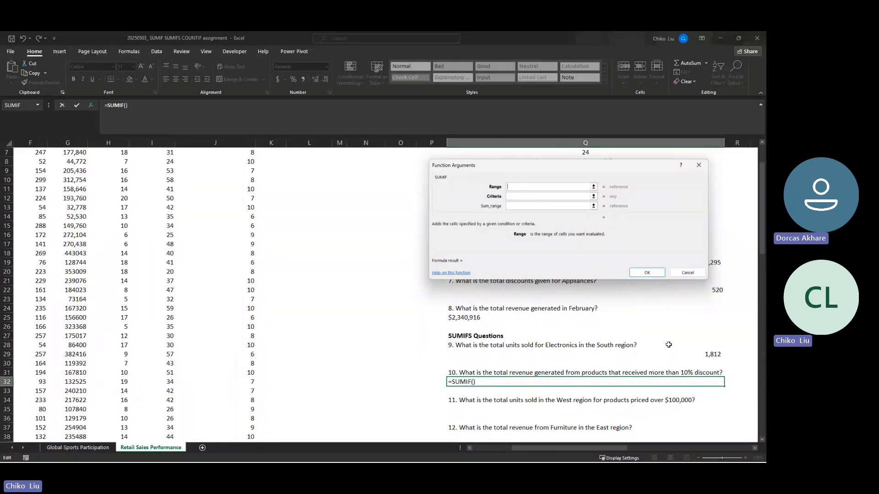
pyautogui.scroll(2, 130, 179)
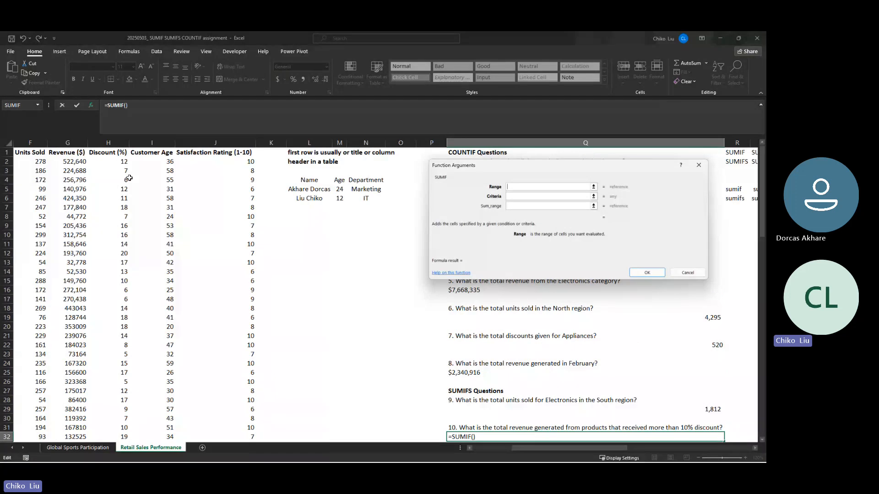
pyautogui.scroll(-20, 128, 172)
pyautogui.click(126, 382)
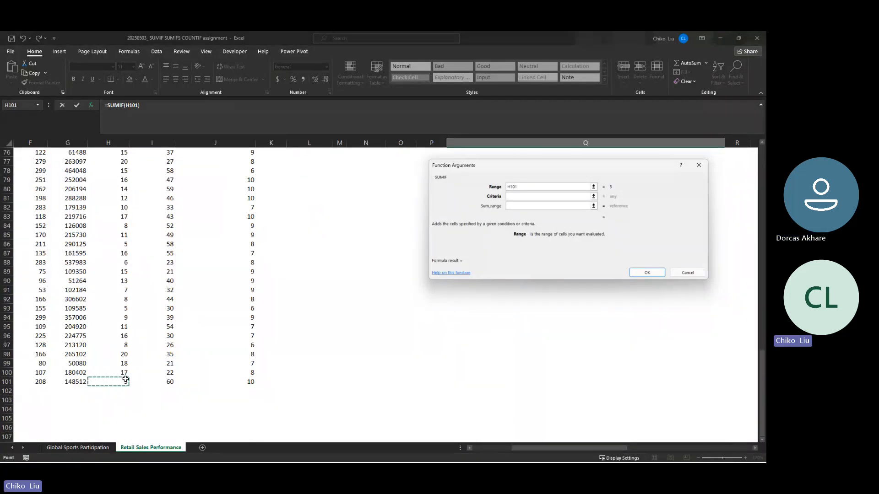
pyautogui.hotkey('ctrl', 'shift', 'Up')
pyautogui.hotkey('shift', 'Down')
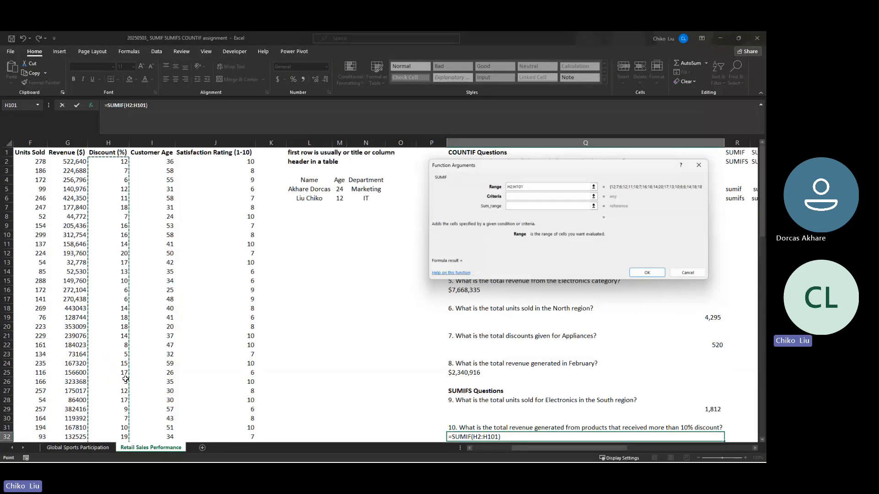
pyautogui.press('F4')
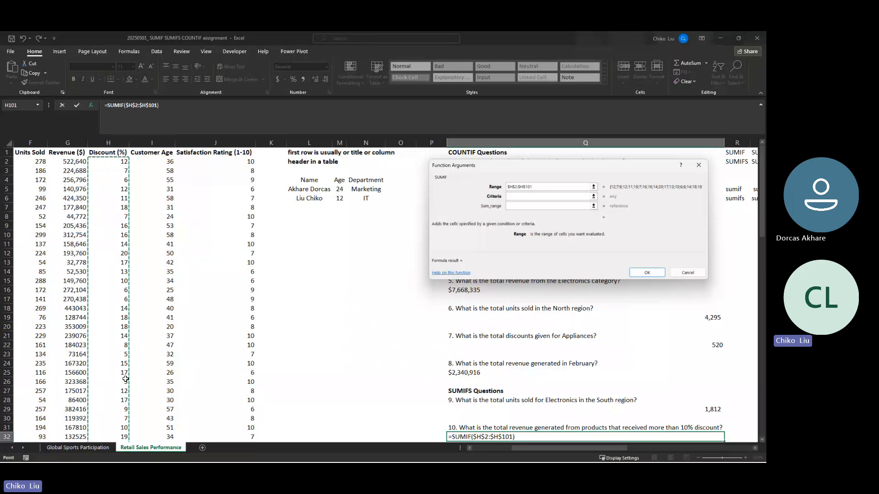
# - Enter >10 as the SUMIF criterion
pyautogui.press('Tab')
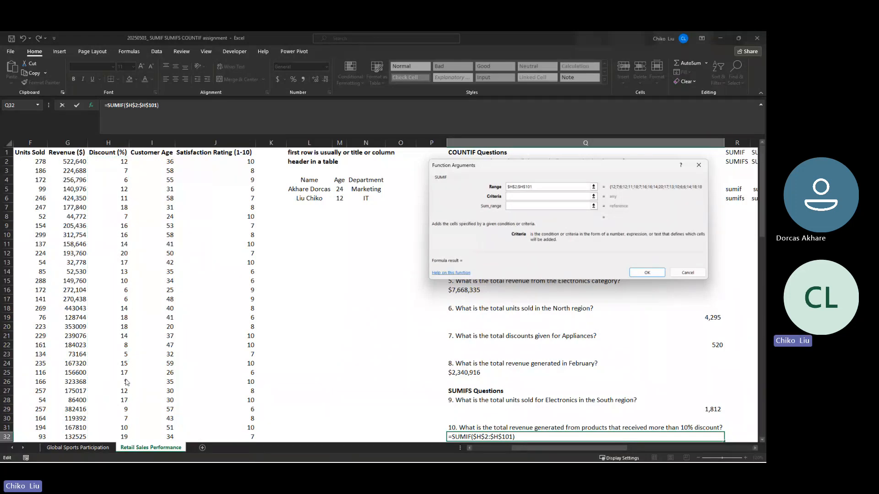
pyautogui.write('>10')
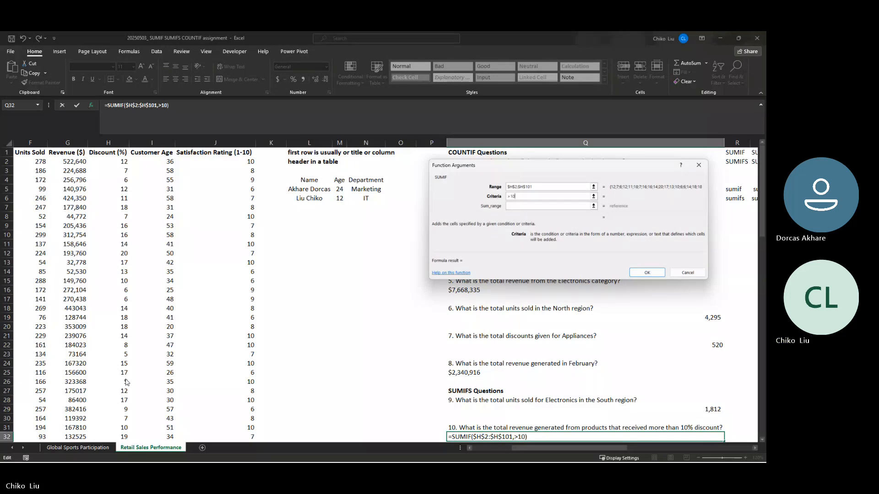
pyautogui.press('Tab')
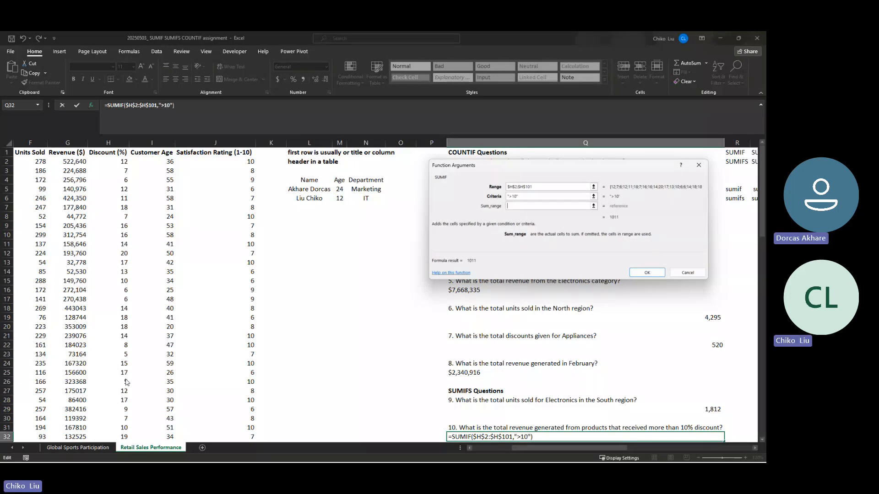
# - Set the sum range to the Revenue ($) data as the absolute range $G$2:$G$101 and complete the formula in Q32
pyautogui.click(54, 161)
pyautogui.hotkey('ctrl', 'shift', 'Down')
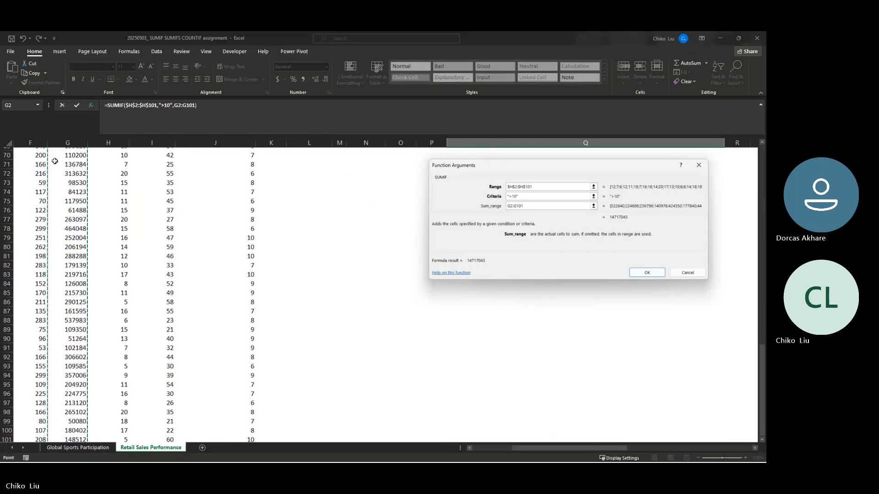
pyautogui.press('F4')
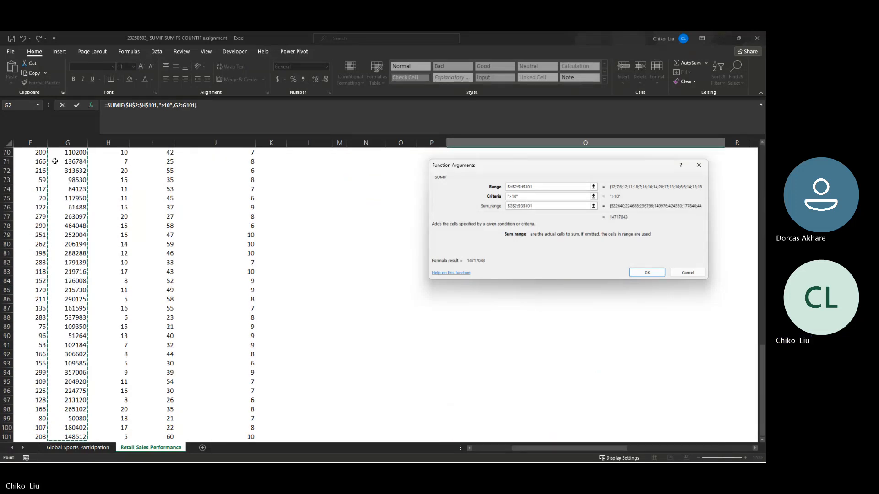
pyautogui.press('Return')
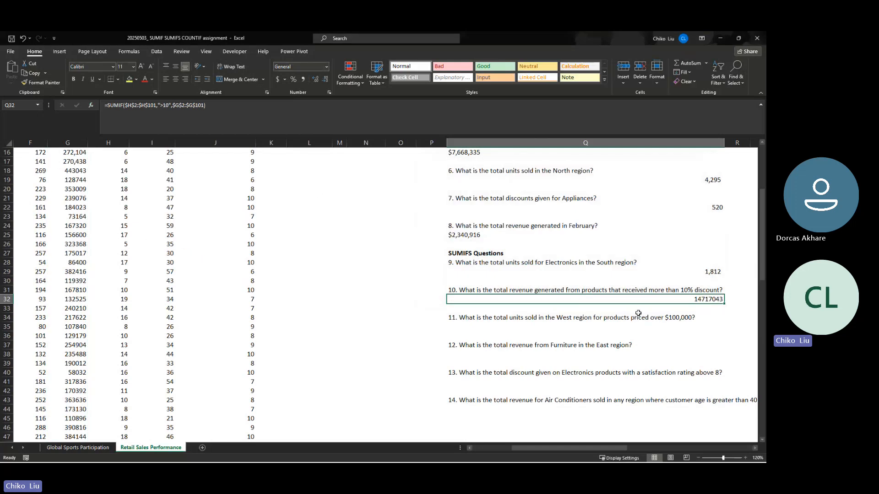
# - Copy the currency formatting of the February revenue answer in Q25 onto the question 10 answer in Q32
pyautogui.click(470, 238)
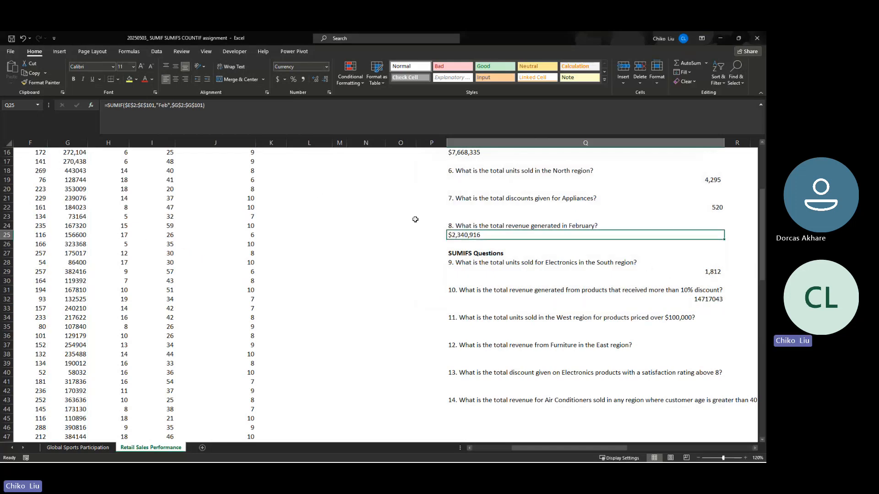
pyautogui.doubleClick(41, 83)
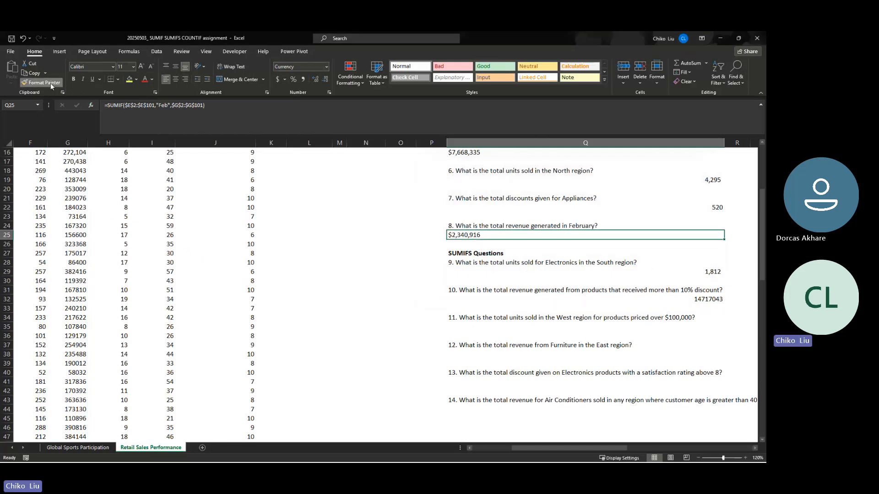
pyautogui.click(543, 298)
pyautogui.press('Escape')
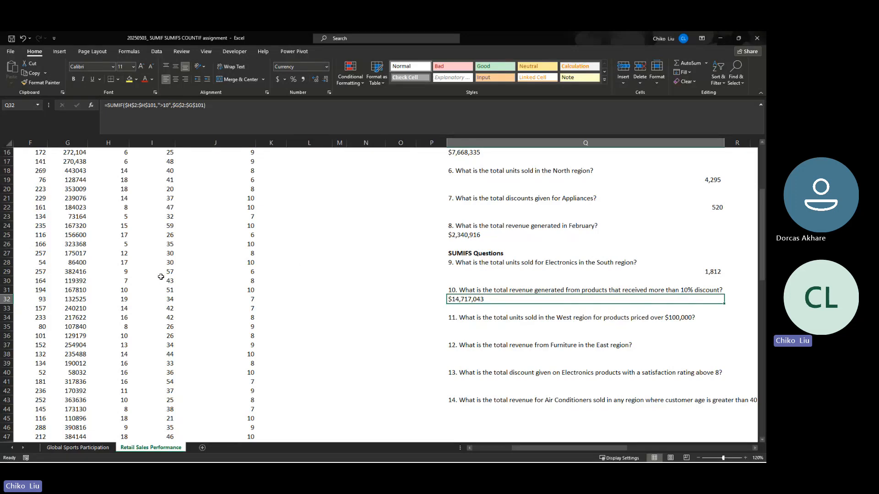
# - Turn on filtering for the sales dataset's header row and autofit the width of the Discount (%) column
pyautogui.scroll(5, 155, 276)
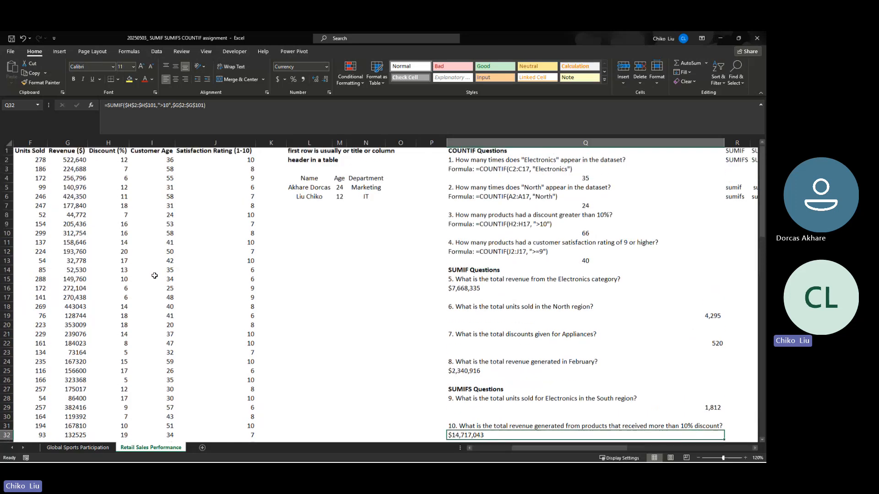
pyautogui.click(236, 155)
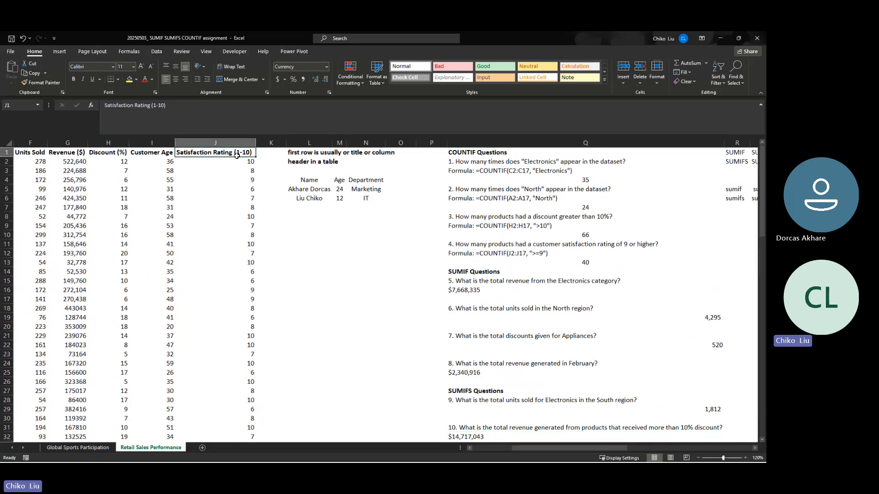
pyautogui.click(717, 73)
pyautogui.click(727, 129)
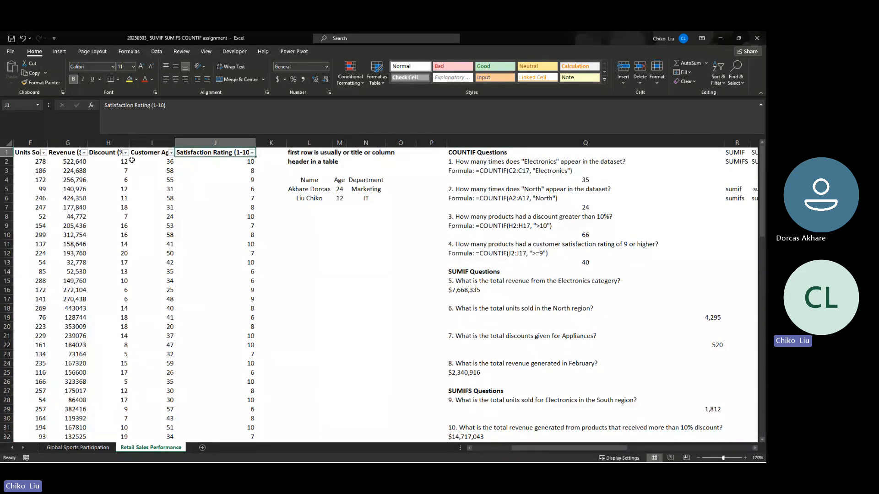
pyautogui.click(129, 142)
pyautogui.doubleClick(129, 143)
pyautogui.click(132, 152)
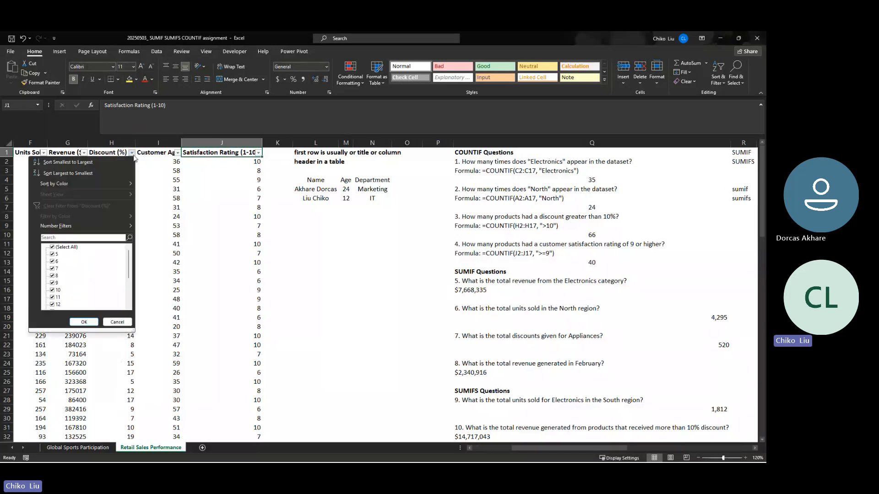
pyautogui.click(71, 226)
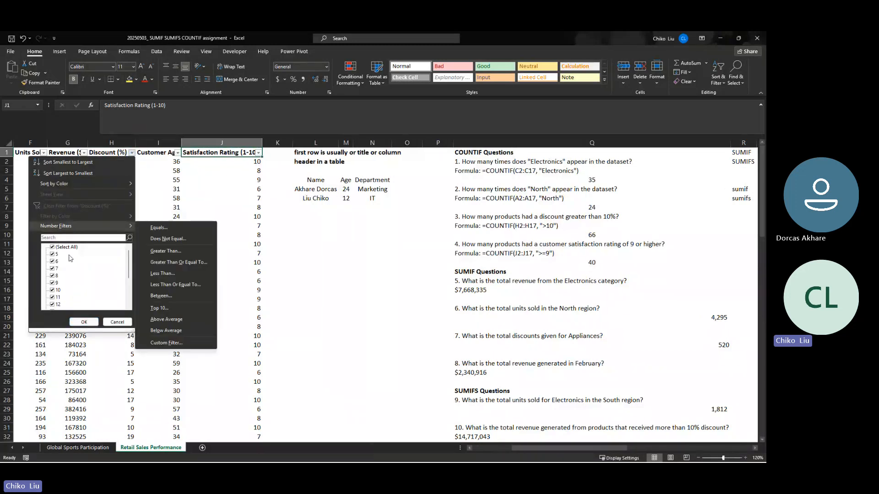
pyautogui.click(52, 255)
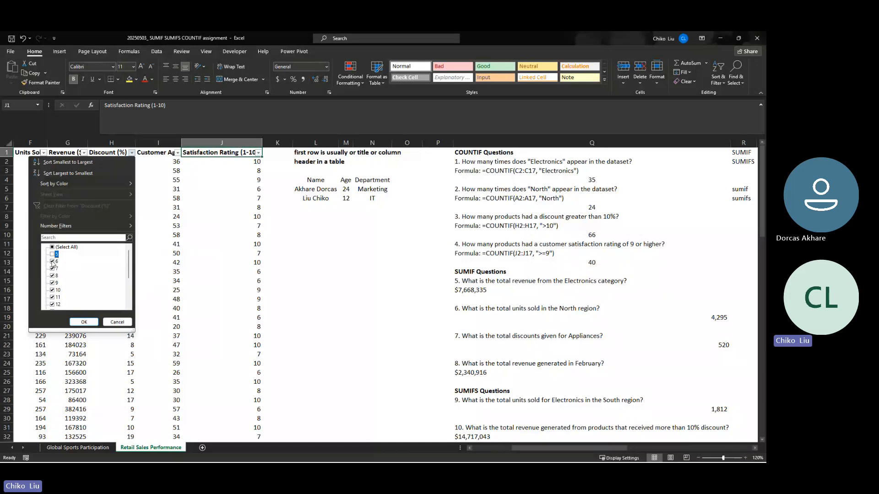
pyautogui.click(53, 262)
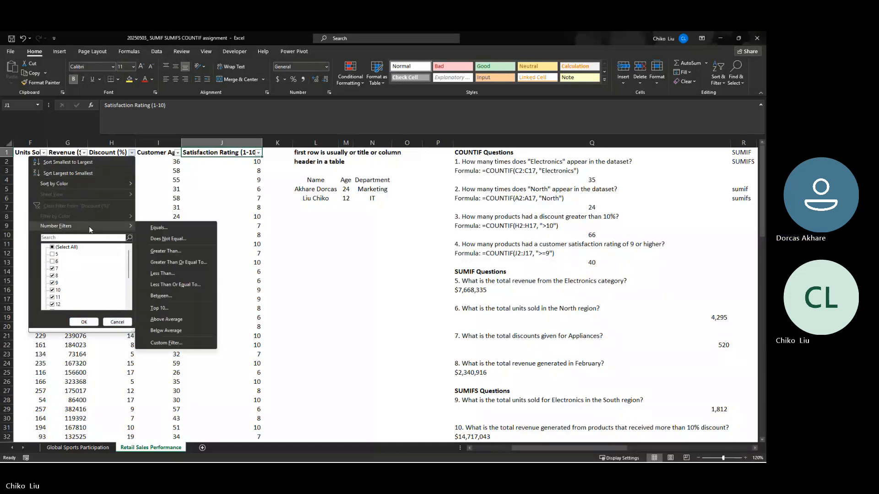
pyautogui.click(117, 322)
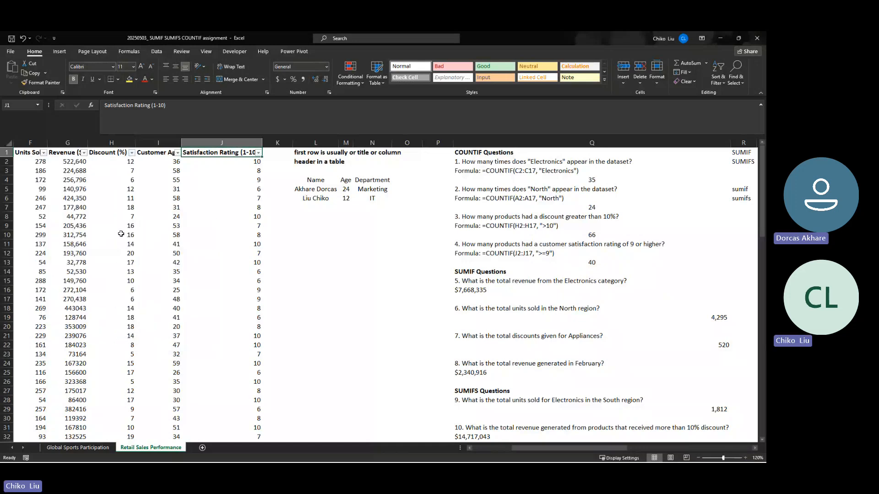
# - Filter the Discount (%) column to show only values greater than 10
pyautogui.click(130, 155)
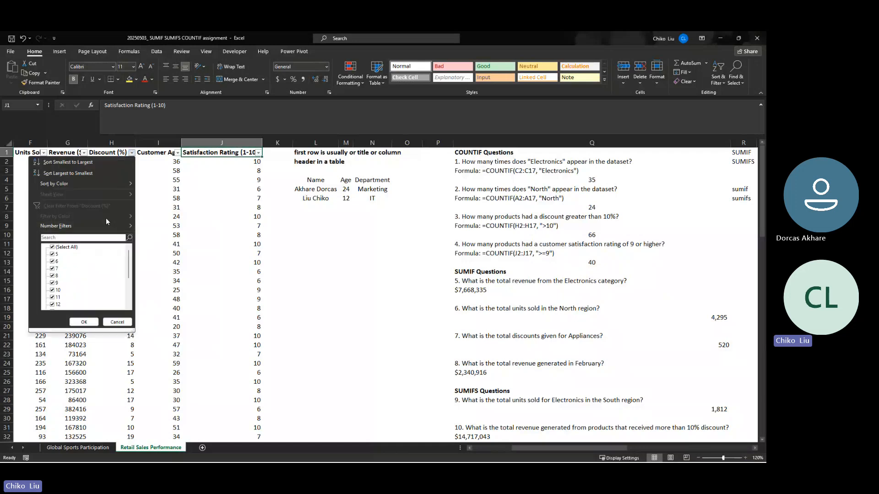
pyautogui.moveTo(107, 226)
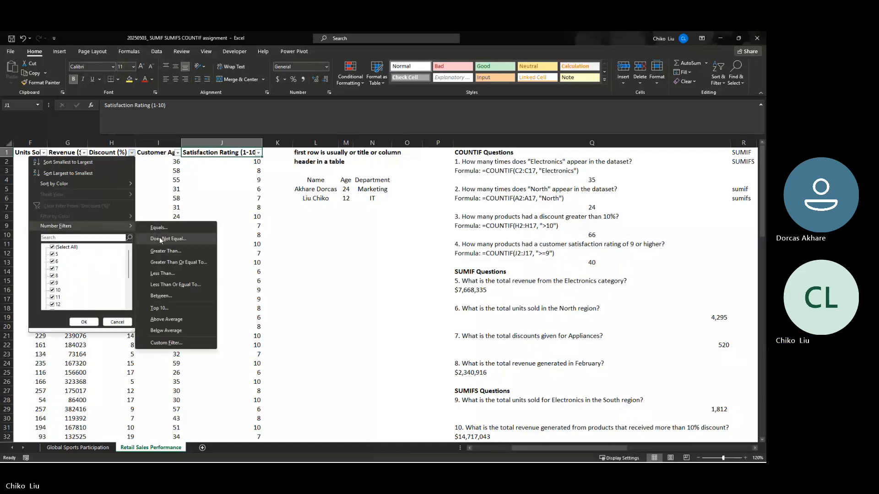
pyautogui.click(171, 251)
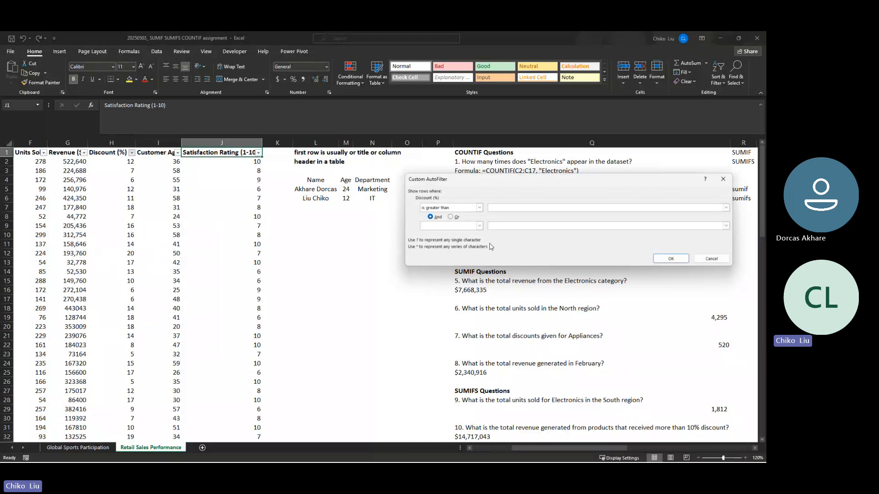
pyautogui.write('10')
pyautogui.press('Return')
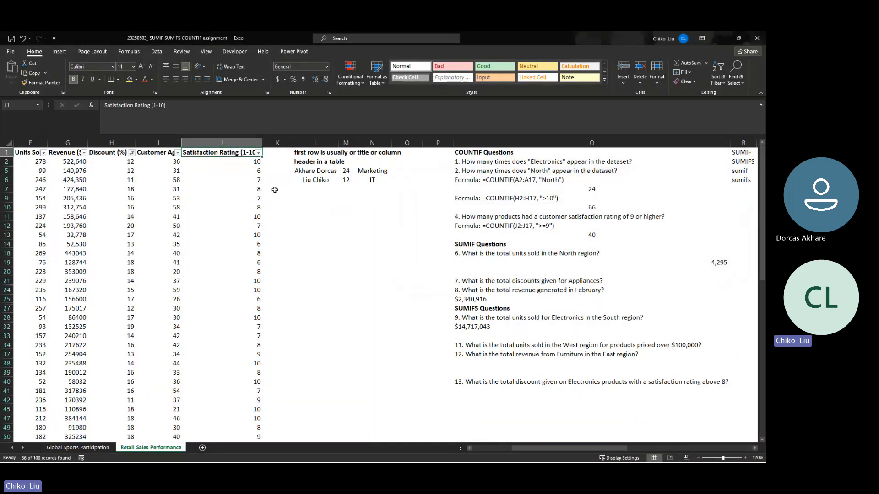
# - Review the filtered discounts and select all filtered Revenue ($) values to check their sum against the question 10 answer
pyautogui.click(117, 165)
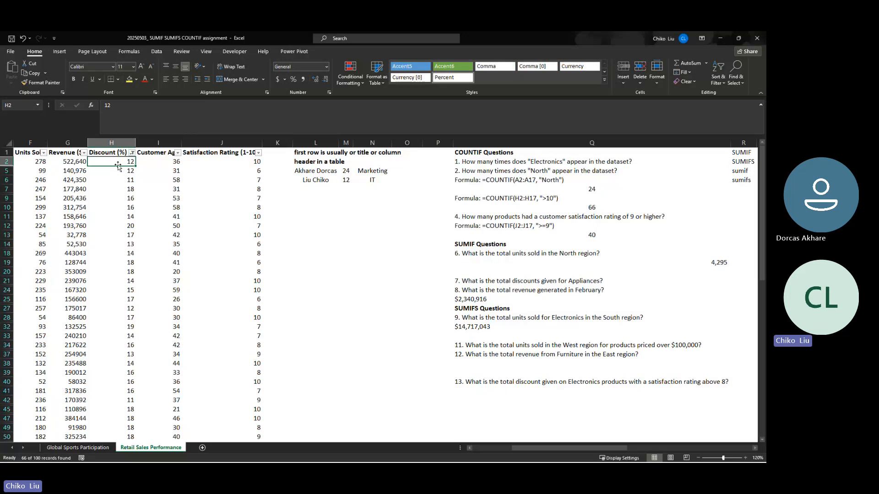
pyautogui.press('Down')
pyautogui.press('Down')
pyautogui.press('Down')
pyautogui.press('Down')
pyautogui.press('Down')
pyautogui.press('Down')
pyautogui.press('Down')
pyautogui.press('Down')
pyautogui.press('Down')
pyautogui.press('Down')
pyautogui.press('Down')
pyautogui.press('Down')
pyautogui.press('Down')
pyautogui.press('Down')
pyautogui.press('Down')
pyautogui.press('Down')
pyautogui.press('Down')
pyautogui.press('Down')
pyautogui.press('Down')
pyautogui.press('Down')
pyautogui.press('Down')
pyautogui.press('Down')
pyautogui.press('Down')
pyautogui.press('Down')
pyautogui.press('Down')
pyautogui.press('Down')
pyautogui.press('Down')
pyautogui.press('Down')
pyautogui.press('Down')
pyautogui.press('Down')
pyautogui.press('Down')
pyautogui.press('Down')
pyautogui.press('Down')
pyautogui.press('Down')
pyautogui.press('Down')
pyautogui.press('Down')
pyautogui.press('Down')
pyautogui.press('Down')
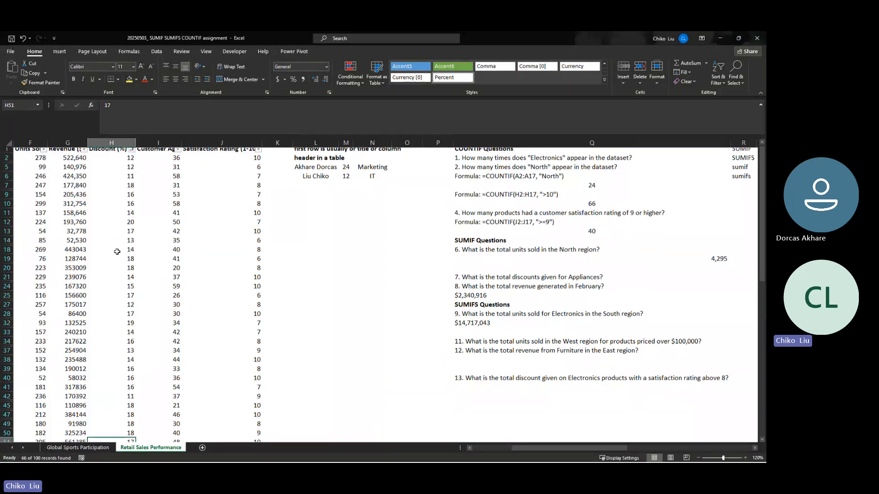
pyautogui.hotkey('ctrl', 'Home')
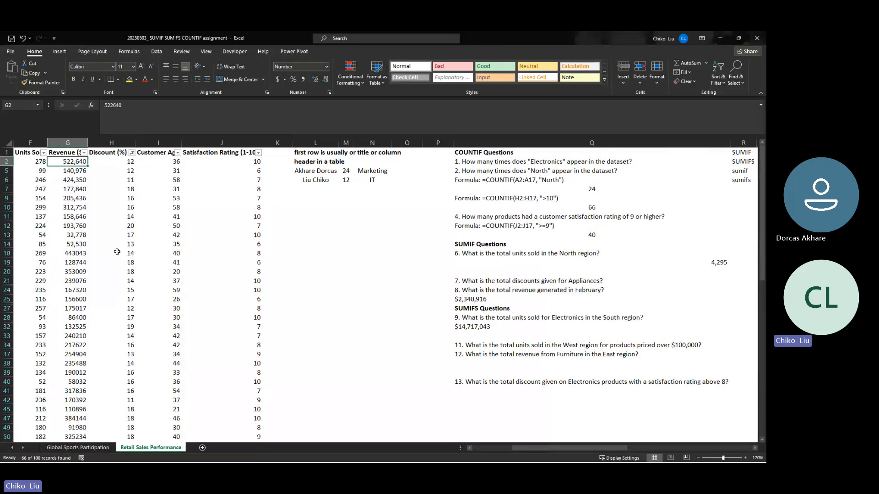
pyautogui.hotkey('ctrl', 'shift', 'Down')
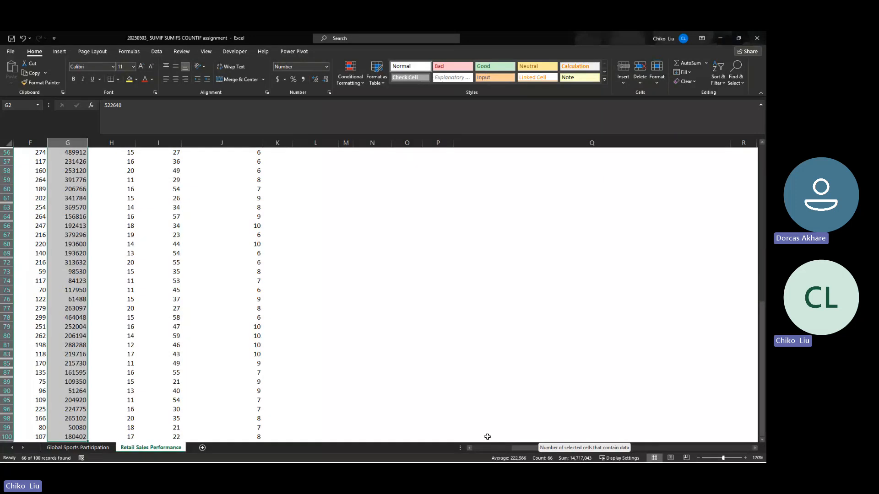
pyautogui.scroll(10, 330, 261)
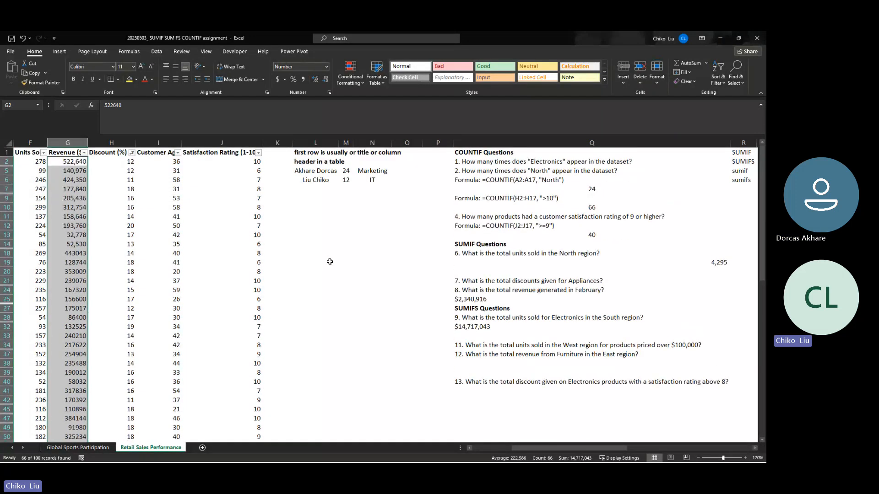
# - Remove the filter from the sales dataset so all rows are shown
pyautogui.click(244, 153)
pyautogui.click(718, 77)
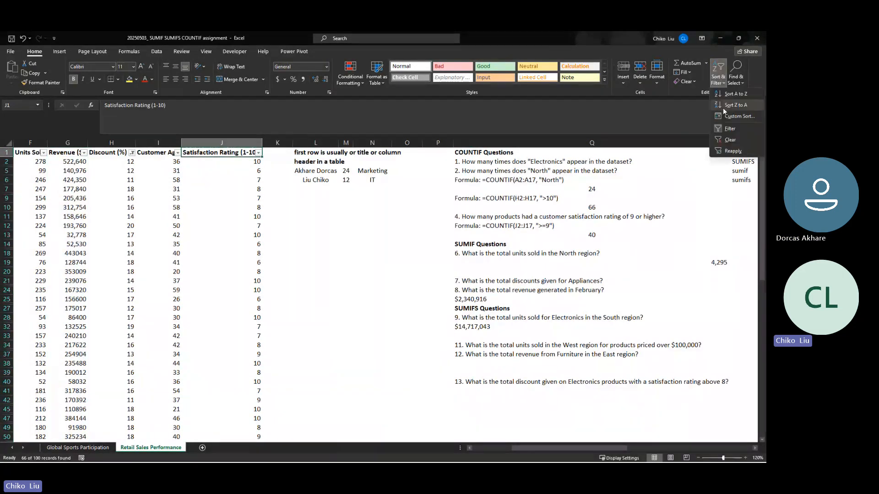
pyautogui.click(728, 130)
# - Examine question 11 on West region units sold and identify the dataset columns needed to answer it
pyautogui.scroll(-1, 521, 322)
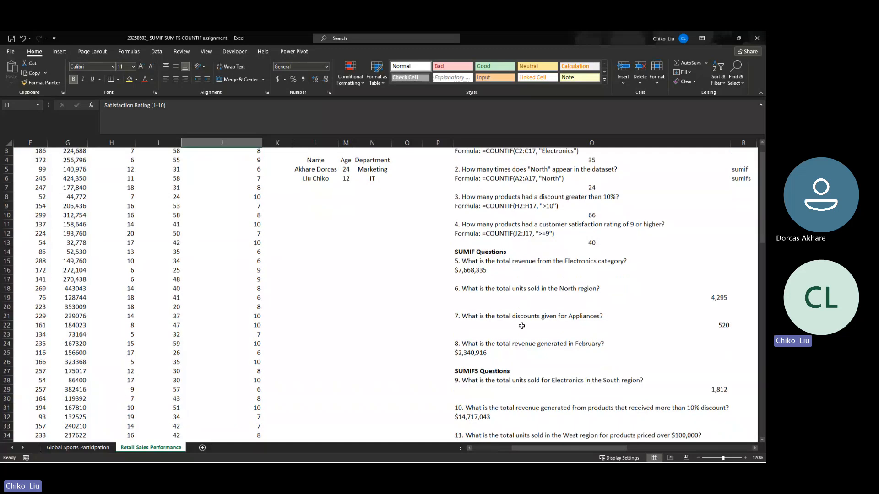
pyautogui.click(477, 405)
pyautogui.scroll(-2, 487, 354)
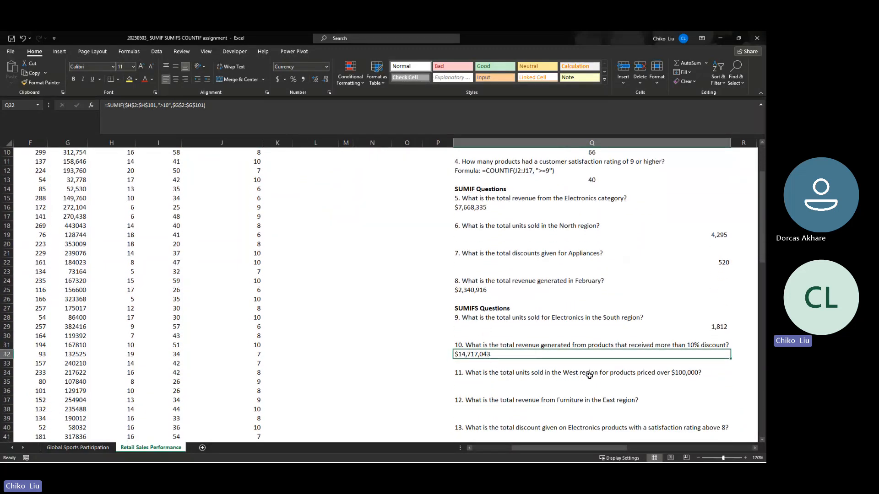
pyautogui.click(679, 373)
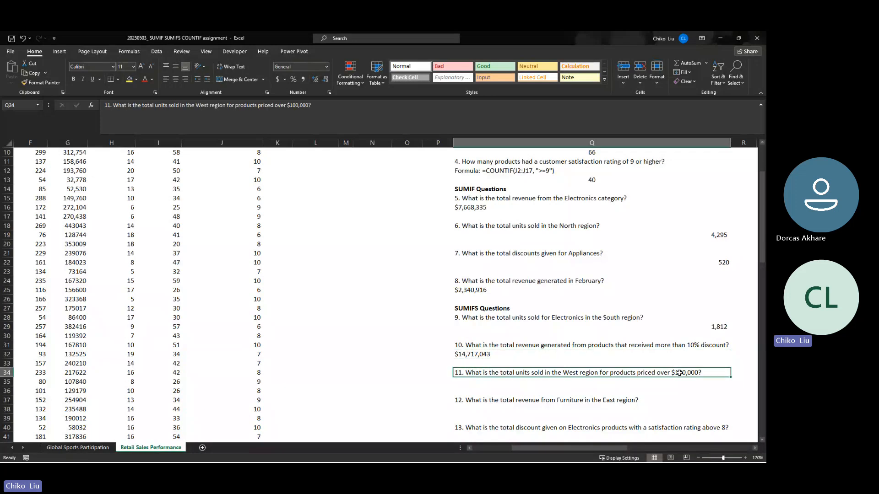
pyautogui.click(583, 384)
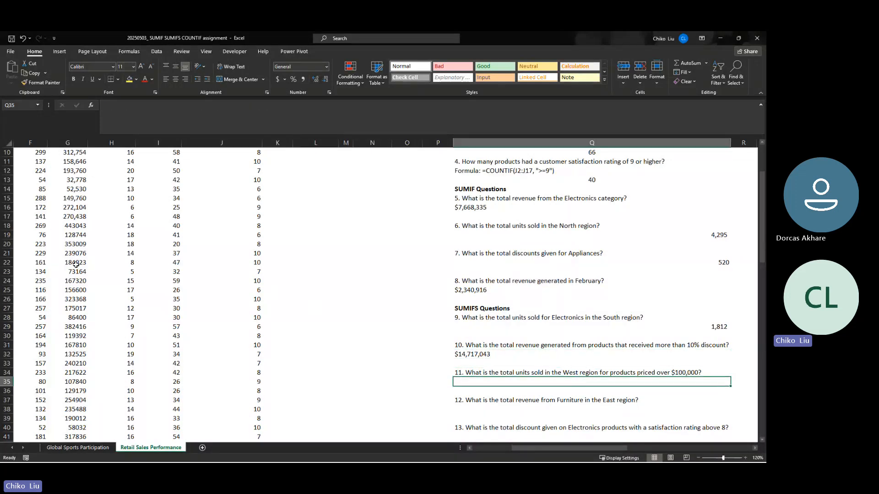
pyautogui.scroll(-7, 76, 265)
pyautogui.scroll(10, 57, 194)
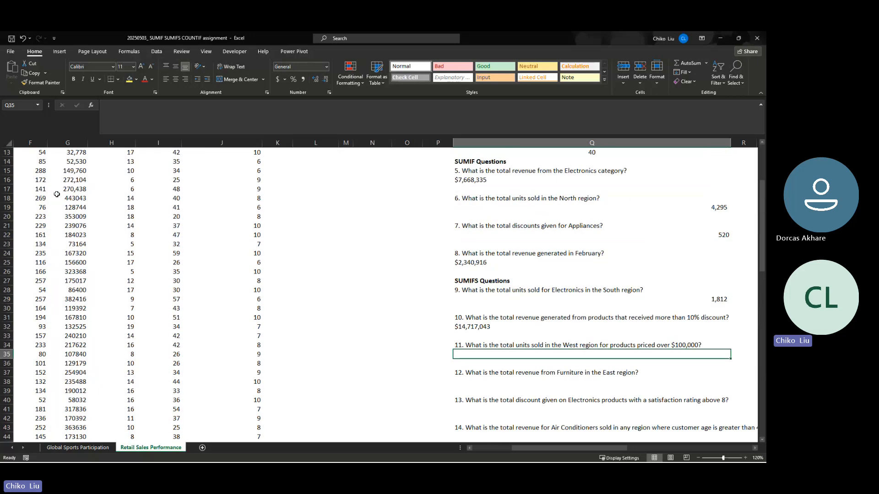
pyautogui.click(39, 143)
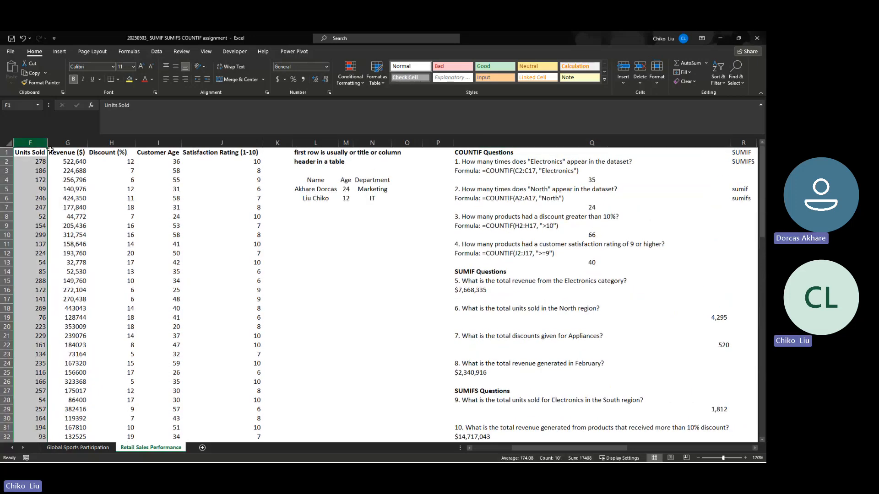
pyautogui.scroll(-3, 636, 349)
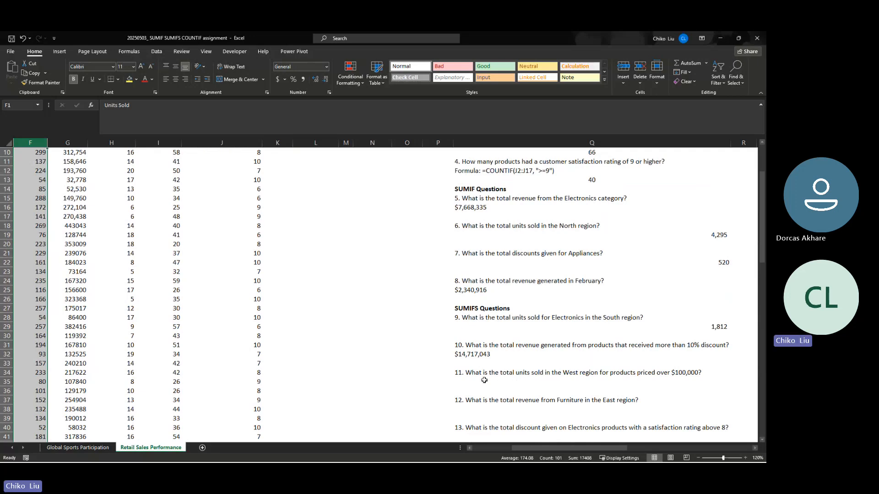
pyautogui.press('Left')
pyautogui.press('Left')
pyautogui.press('Left')
pyautogui.press('Left')
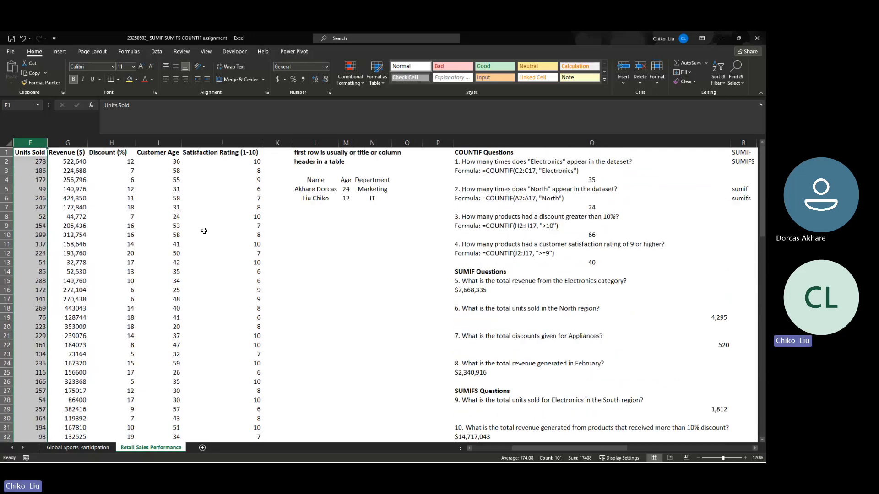
pyautogui.press('Right')
pyautogui.press('Right')
pyautogui.press('Right')
pyautogui.press('Right')
pyautogui.press('Right')
pyautogui.press('Right')
pyautogui.press('Right')
pyautogui.press('Right')
pyautogui.press('Right')
pyautogui.press('Right')
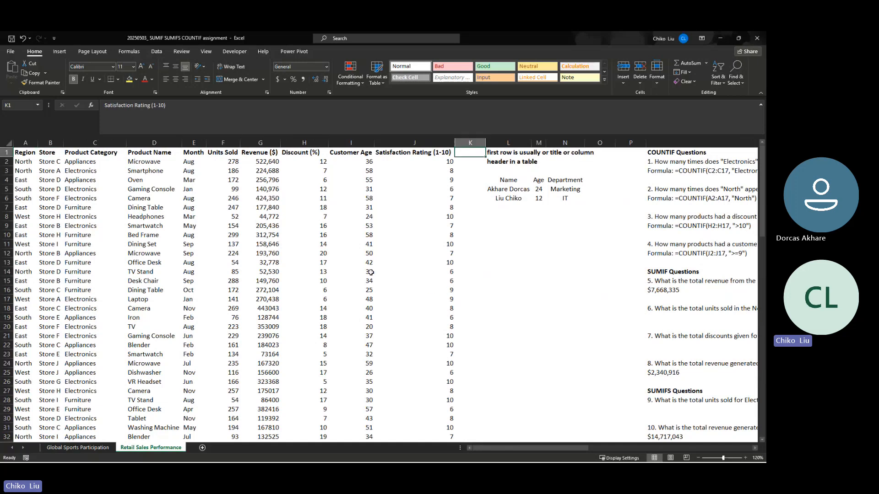
pyautogui.click(258, 164)
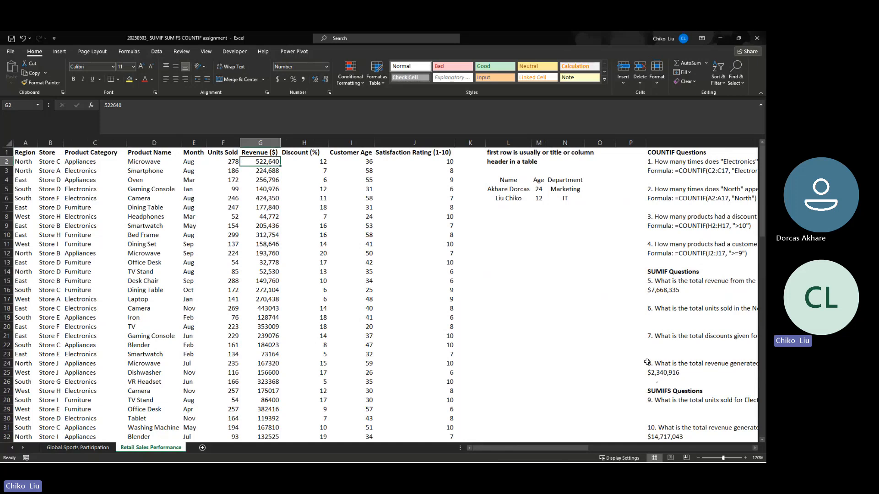
# - Insert a SUMIFS function in Q35, the answer cell below question 11
pyautogui.scroll(-2, 647, 362)
pyautogui.click(669, 408)
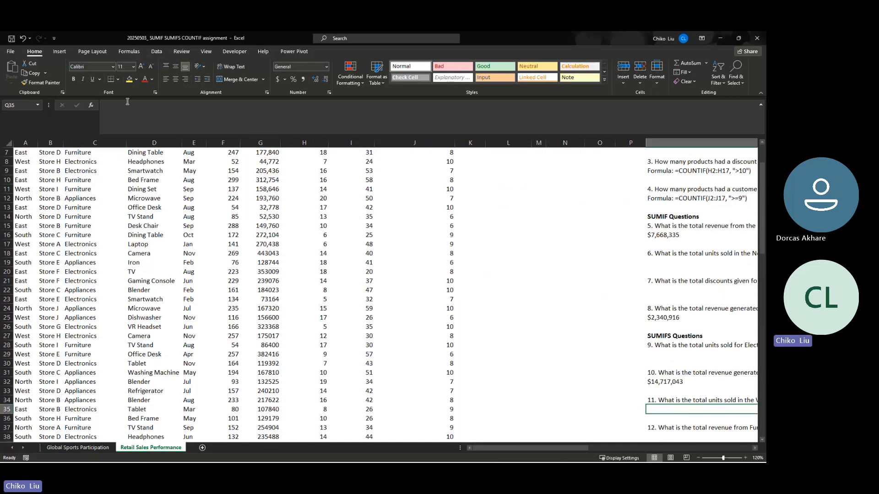
pyautogui.click(90, 108)
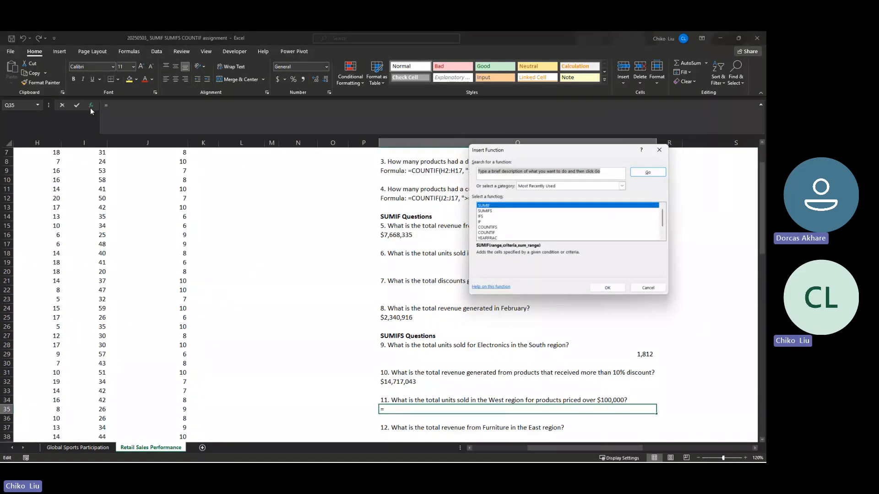
pyautogui.click(491, 212)
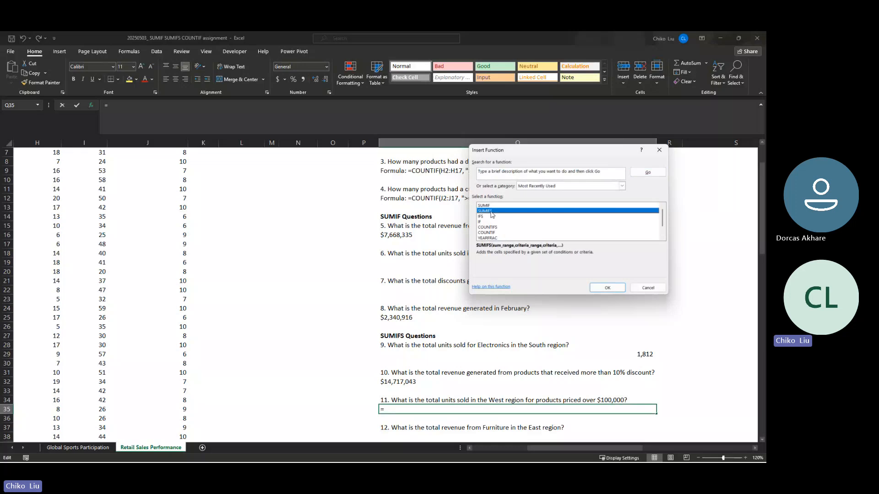
pyautogui.click(607, 288)
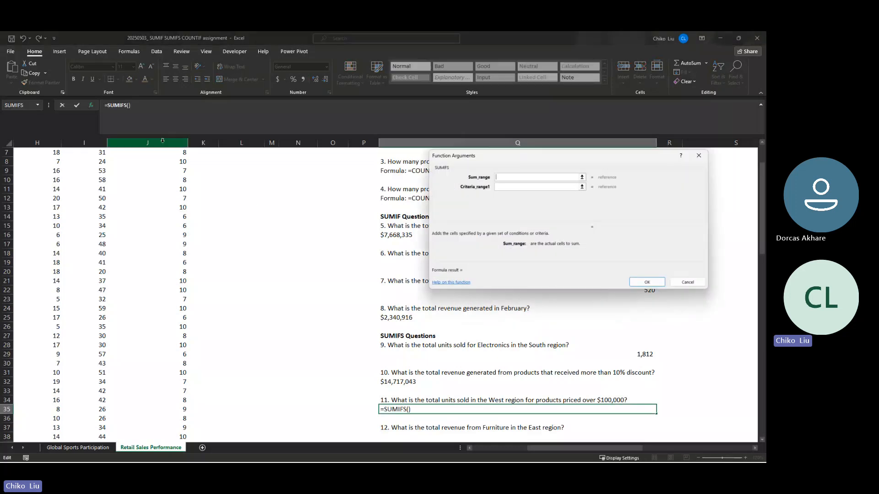
# - Set the SUMIFS sum range to the Units Sold data as the absolute range $F$2:$F$101
pyautogui.click(50, 160)
pyautogui.press('Up')
pyautogui.press('Up')
pyautogui.press('Up')
pyautogui.press('Up')
pyautogui.press('Up')
pyautogui.press('Up')
pyautogui.press('Up')
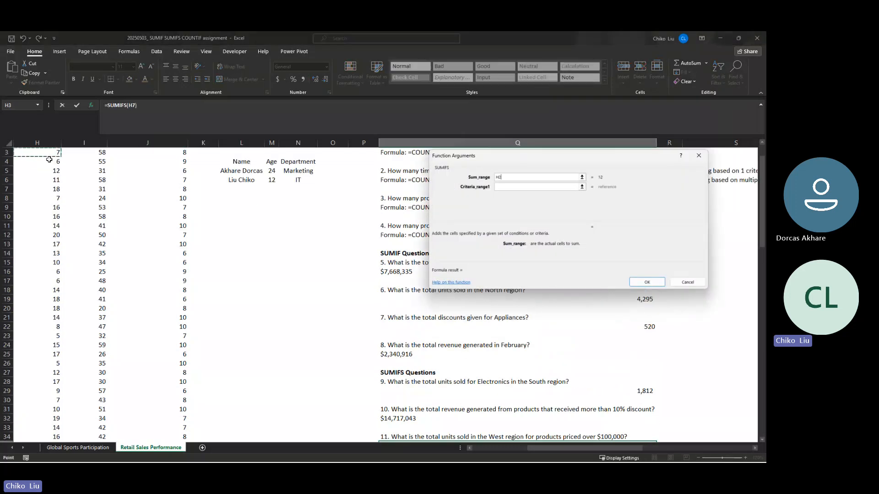
pyautogui.press('Down')
pyautogui.press('Left')
pyautogui.press('Left')
pyautogui.press('Left')
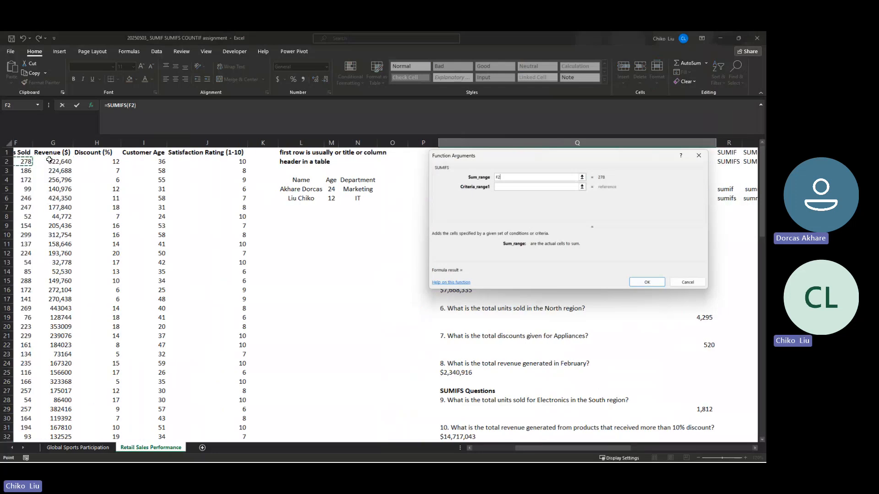
pyautogui.press('Left')
pyautogui.press('Right')
pyautogui.press('Right')
pyautogui.press('Right')
pyautogui.press('Left')
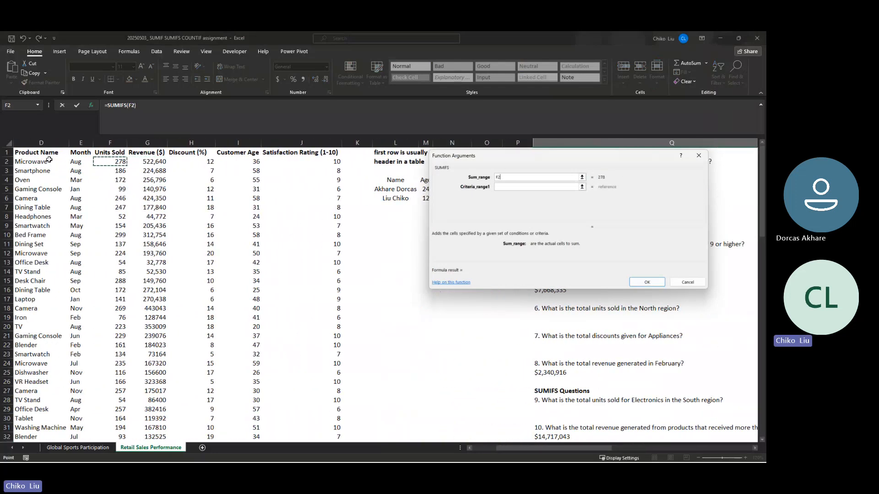
pyautogui.hotkey('ctrl', 'shift', 'Down')
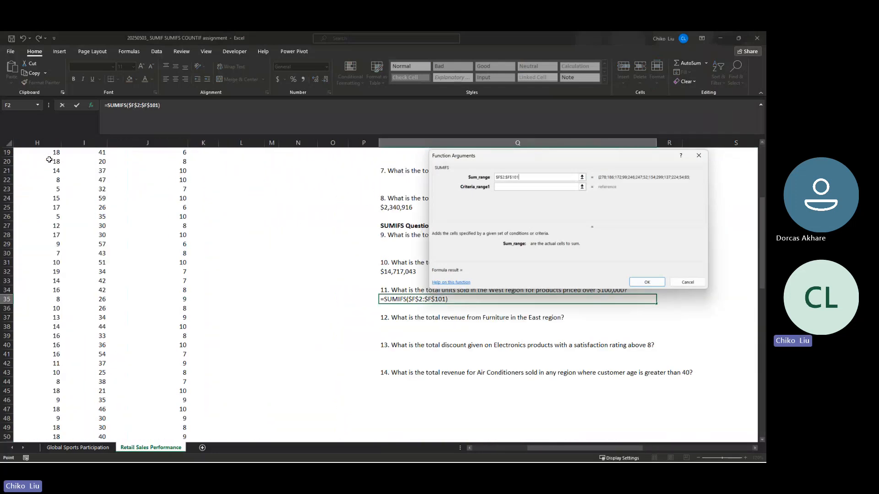
pyautogui.press('F4')
pyautogui.press('Tab')
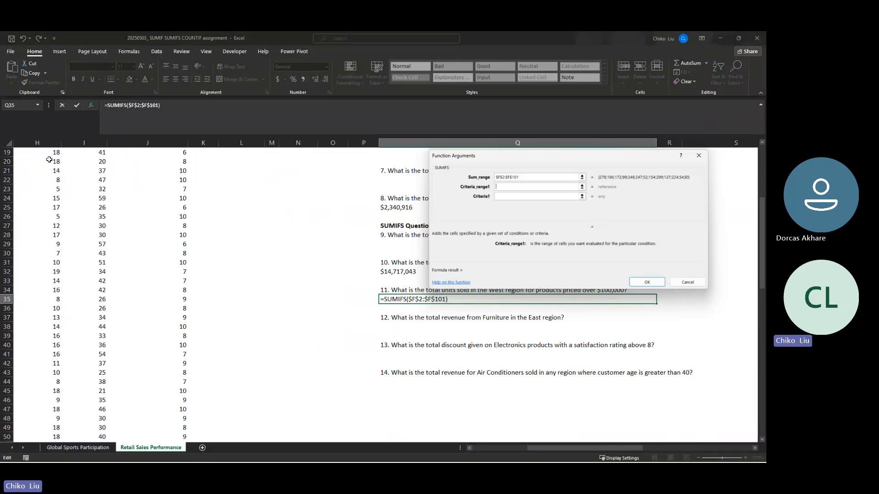
# - Set the first criteria range to the Region data, $A$2:$A$101, with the criterion "West"
pyautogui.click(49, 160)
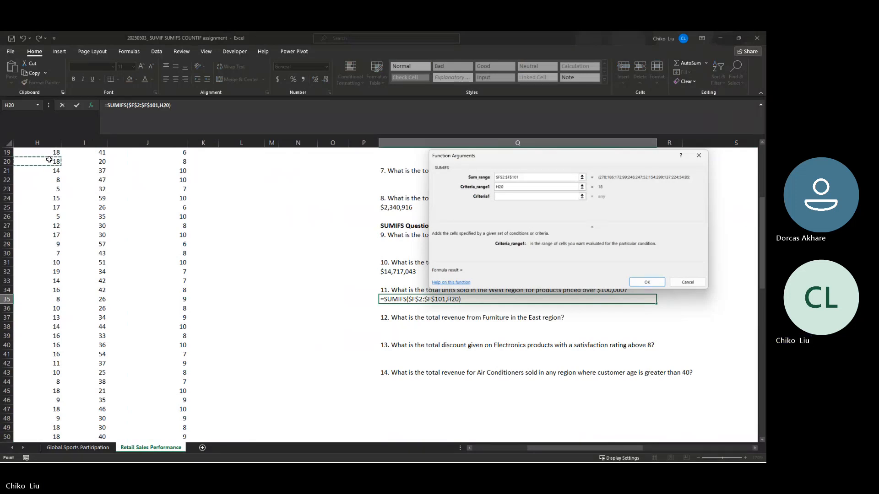
pyautogui.press('BackSpace')
pyautogui.press('BackSpace')
pyautogui.press('BackSpace')
pyautogui.write('A2:A101')
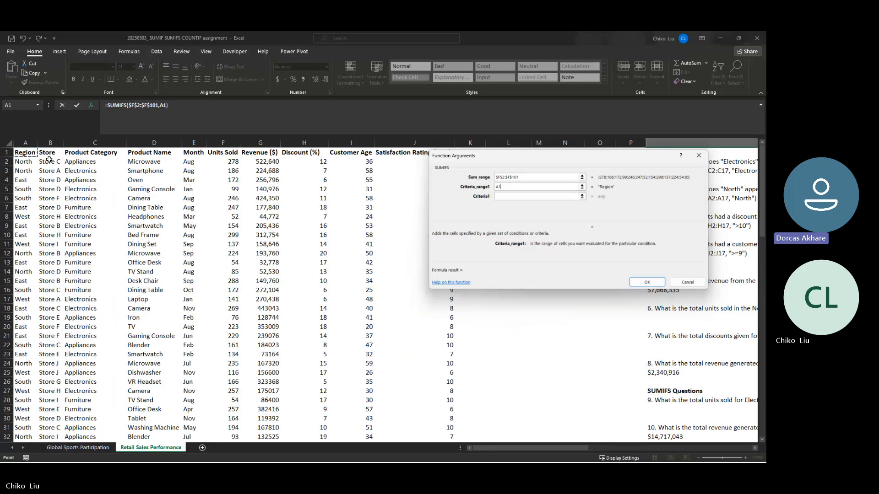
pyautogui.press('F4')
pyautogui.press('Tab')
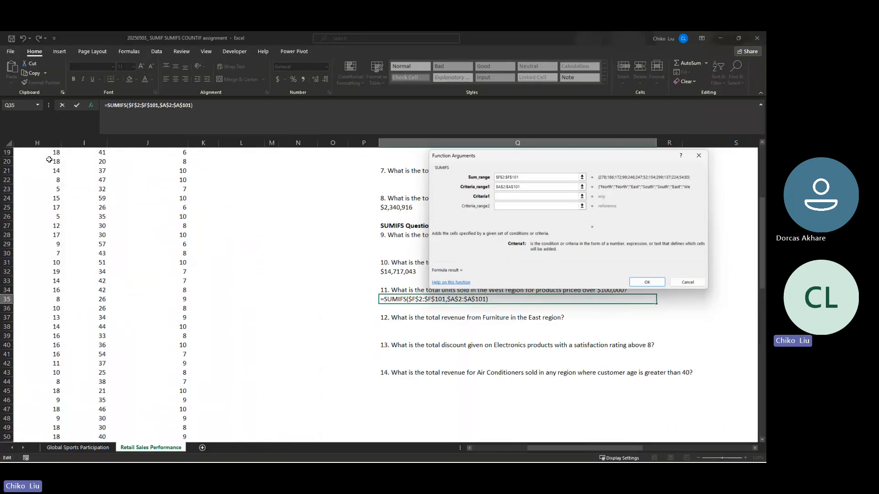
pyautogui.write('West')
pyautogui.press('Tab')
# - Set the second criteria range to the Revenue ($) data as the absolute range $G$2:$G$101
pyautogui.click(49, 160)
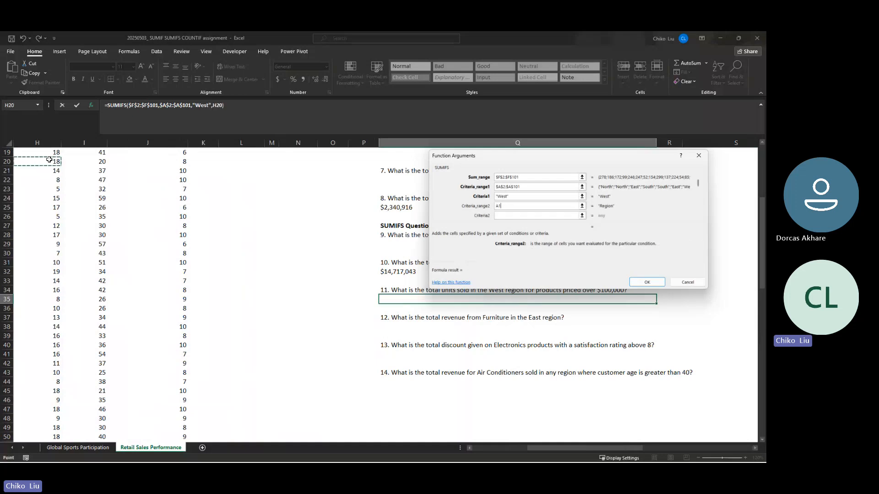
pyautogui.hotkey('ctrl', 'Home')
pyautogui.press('Right')
pyautogui.press('Right')
pyautogui.press('Right')
pyautogui.press('Right')
pyautogui.press('Right')
pyautogui.press('Right')
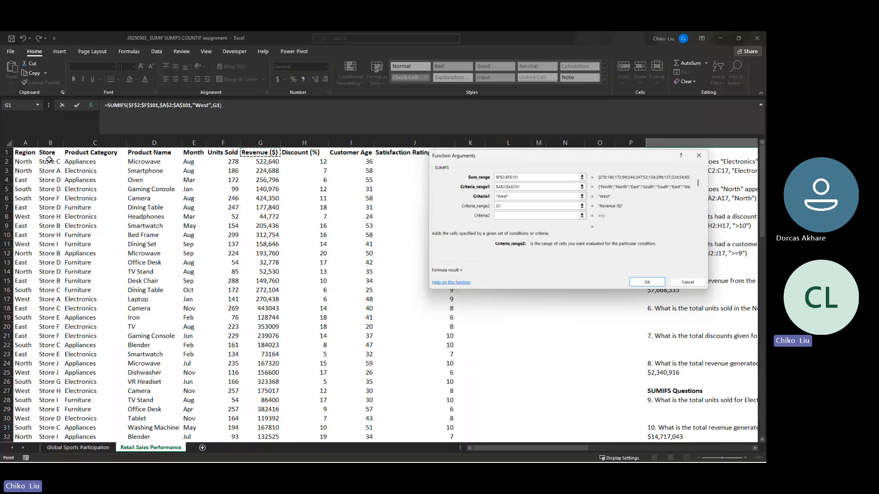
pyautogui.press('Down')
pyautogui.hotkey('ctrl', 'shift', 'Down')
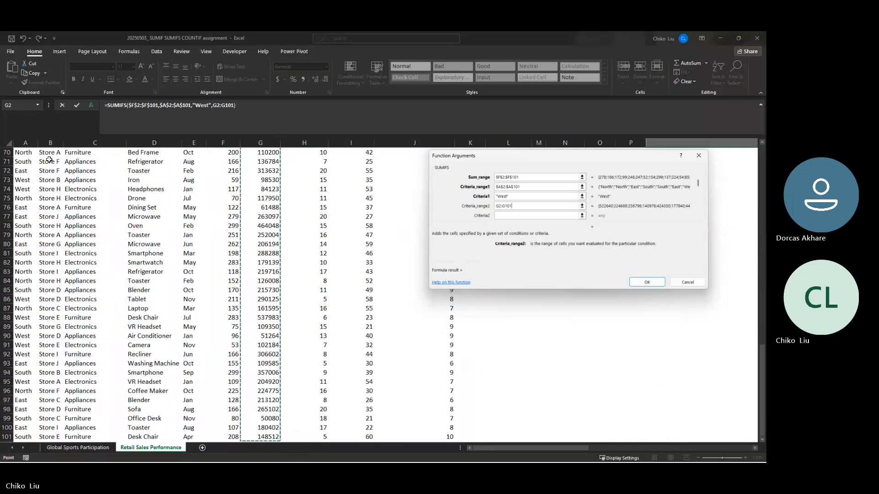
pyautogui.press('F4')
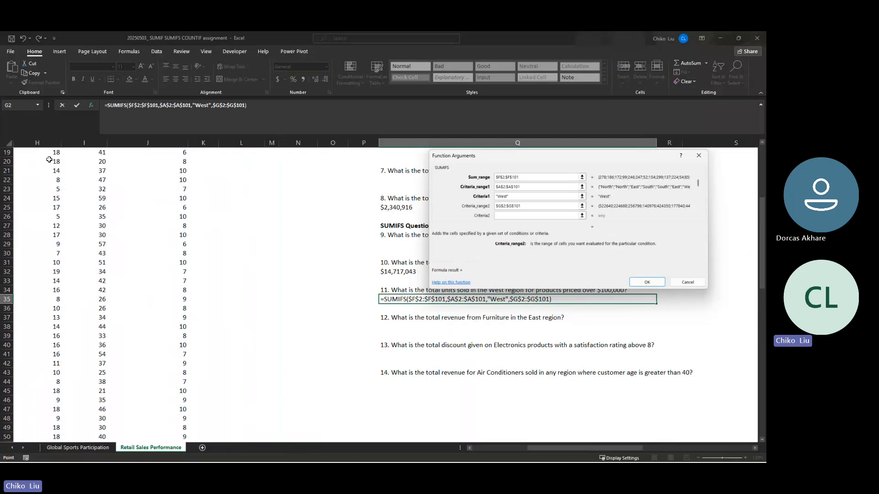
# - Set the second criterion to ">100000" and complete the SUMIFS formula in Q35
pyautogui.press('Tab')
pyautogui.write('>10000')
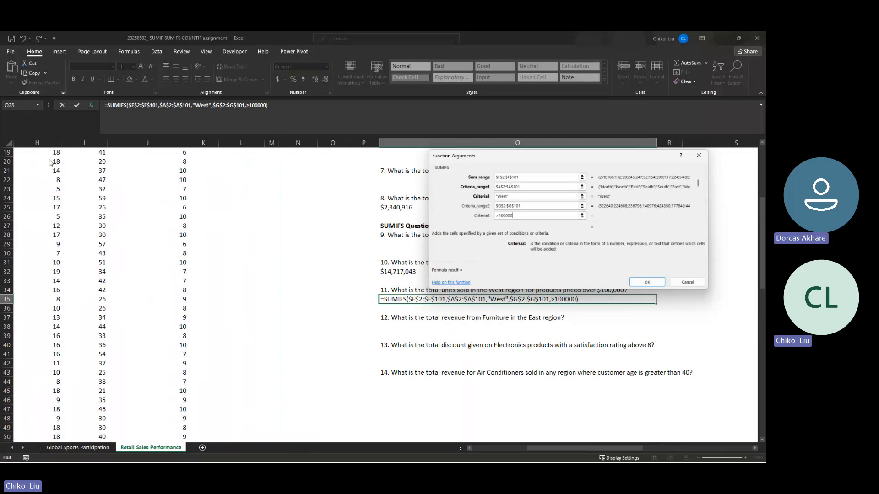
pyautogui.press('Tab')
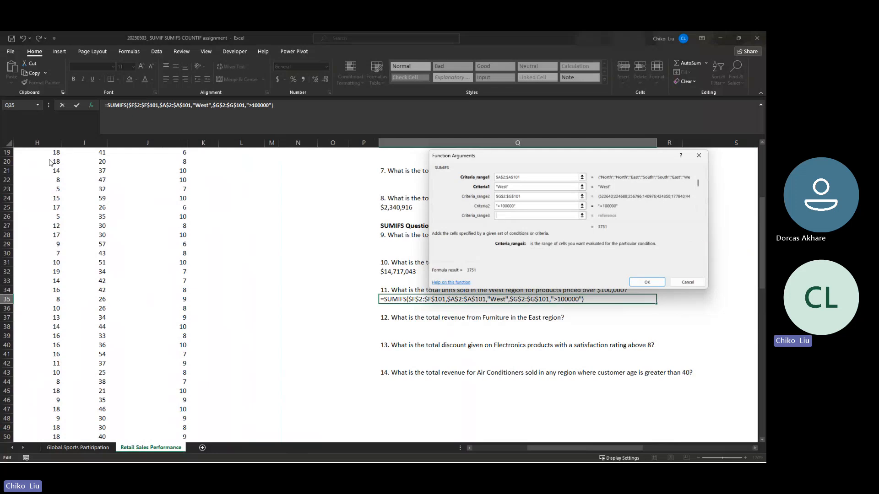
pyautogui.press('Return')
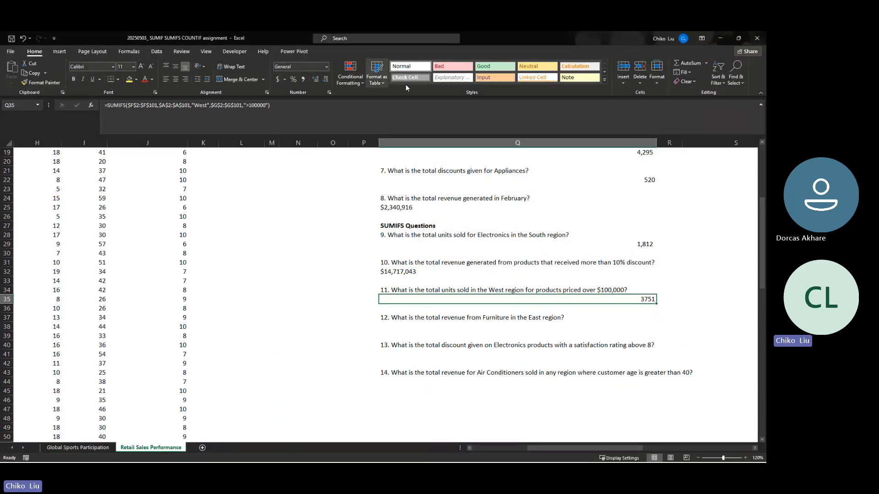
# - Copy the number formatting from the question 9 answer in Q29 to the question 11 answer in Q35
pyautogui.click(569, 244)
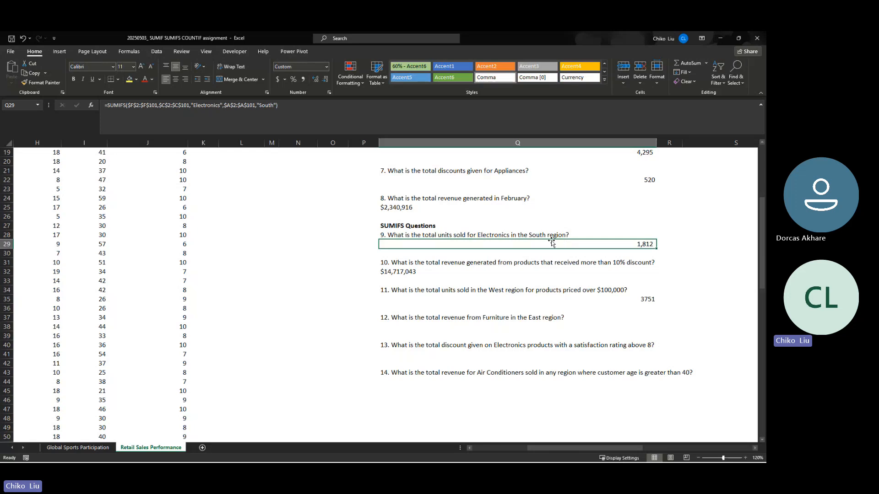
pyautogui.click(41, 82)
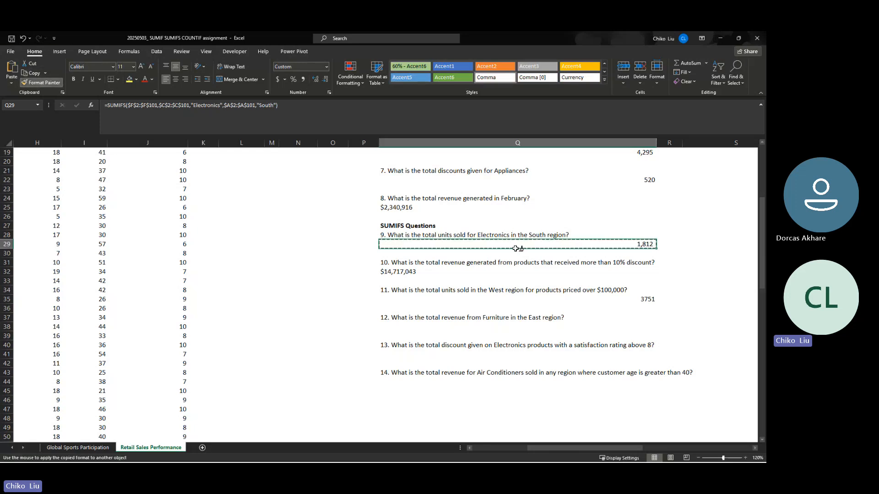
pyautogui.click(644, 299)
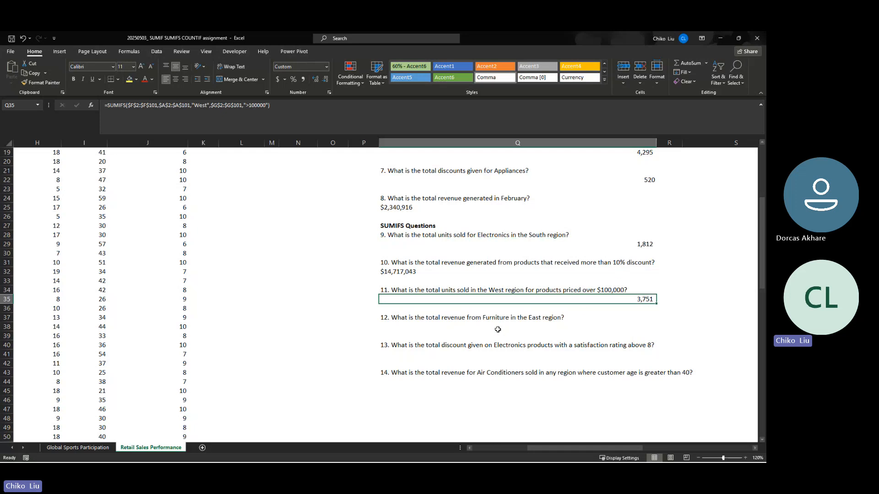
# - Check the dataset columns needed for question 12 and insert a SUMIFS function in its answer cell, Q38
pyautogui.click(395, 327)
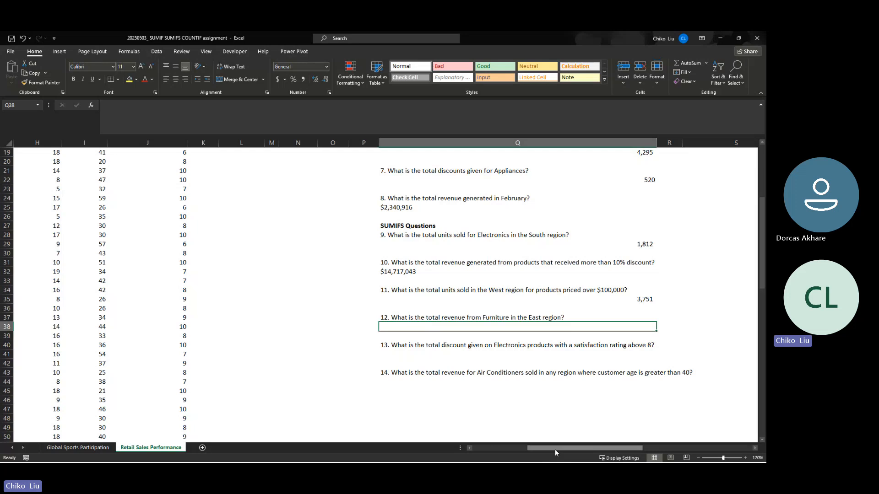
pyautogui.moveTo(555, 450); pyautogui.dragTo(503, 449)
pyautogui.scroll(6, 217, 276)
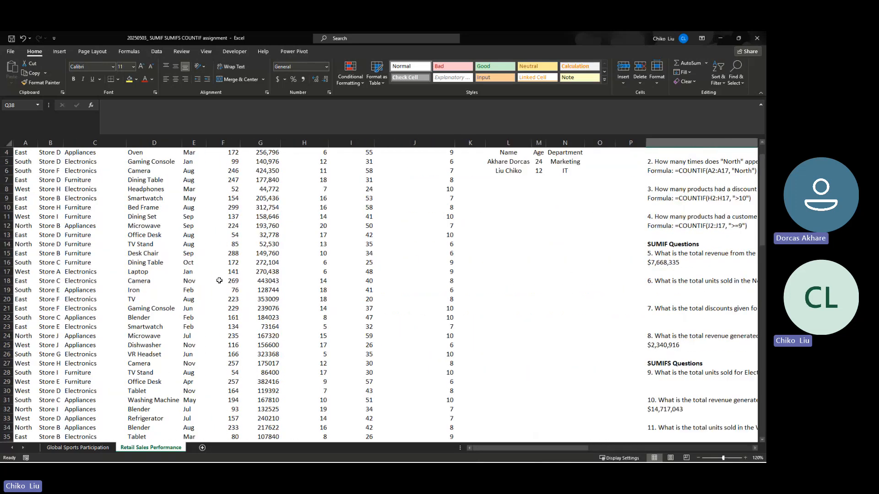
pyautogui.click(145, 142)
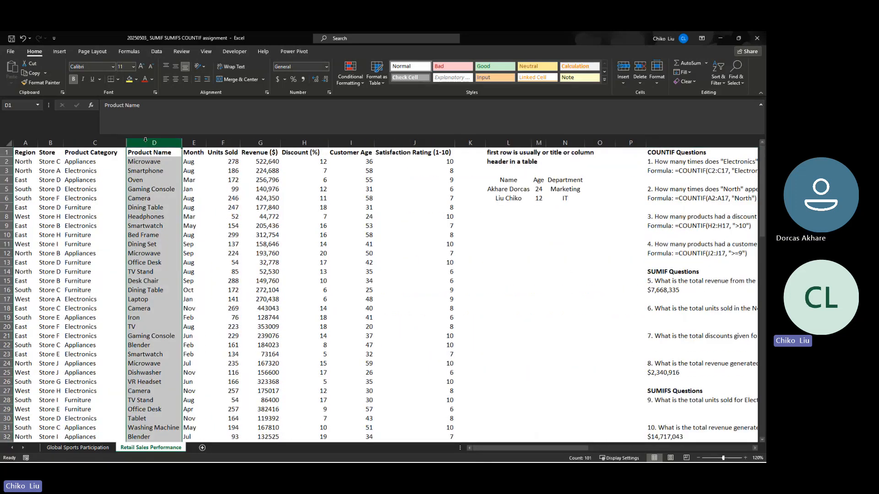
pyautogui.click(23, 143)
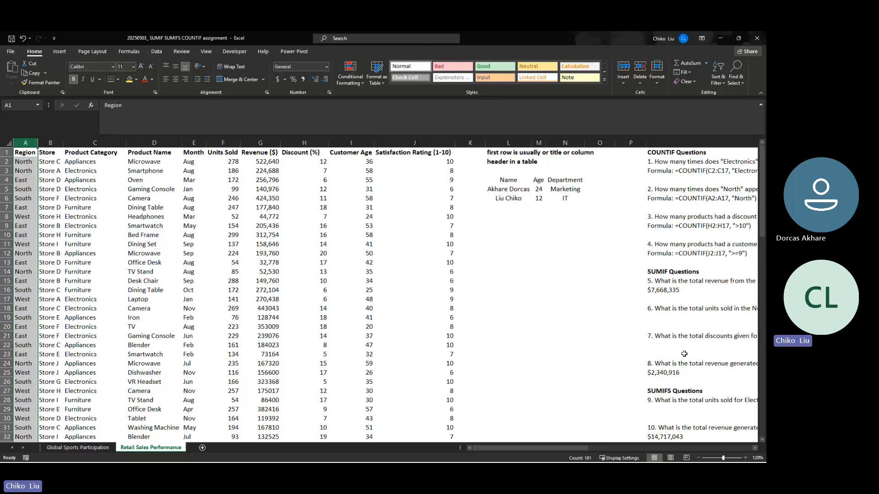
pyautogui.scroll(-3, 678, 356)
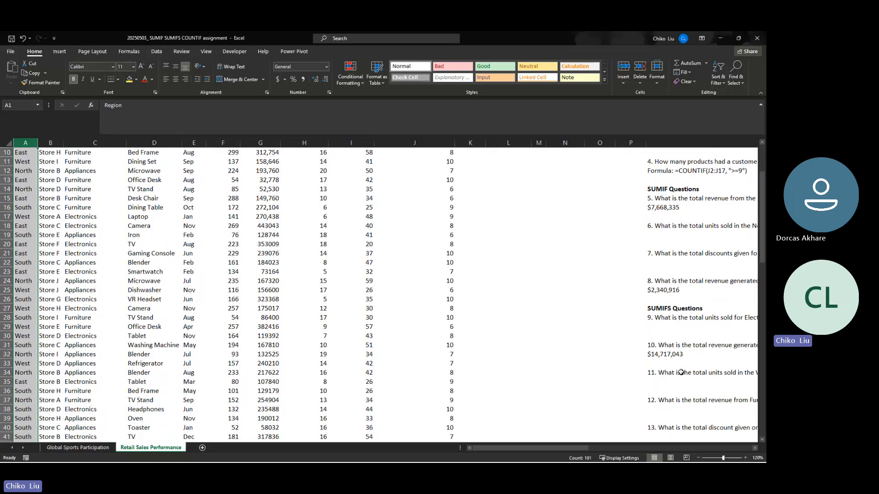
pyautogui.click(669, 409)
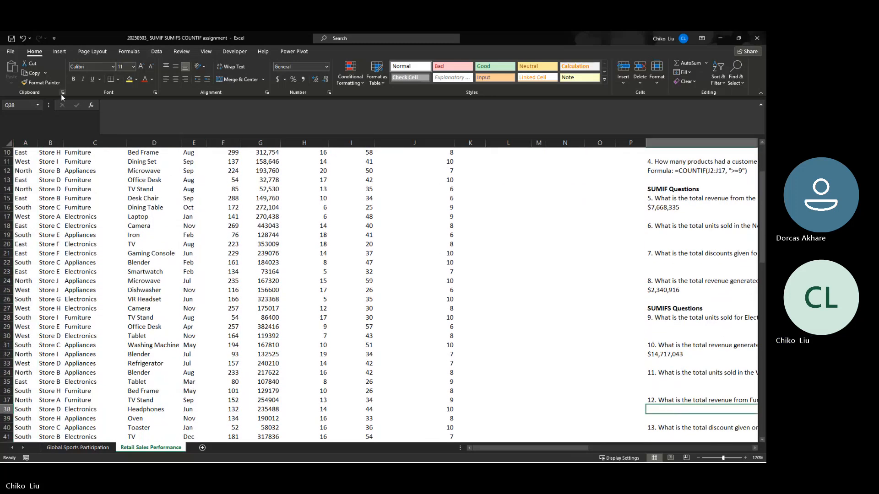
pyautogui.click(94, 106)
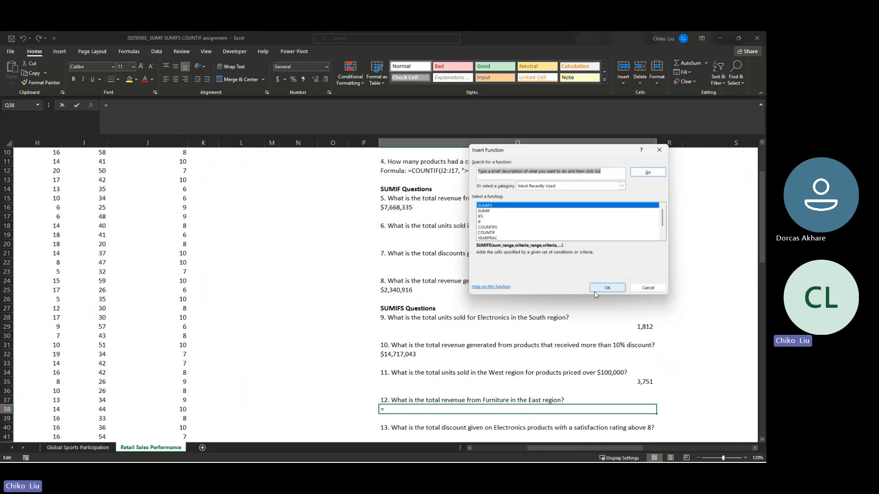
pyautogui.click(600, 289)
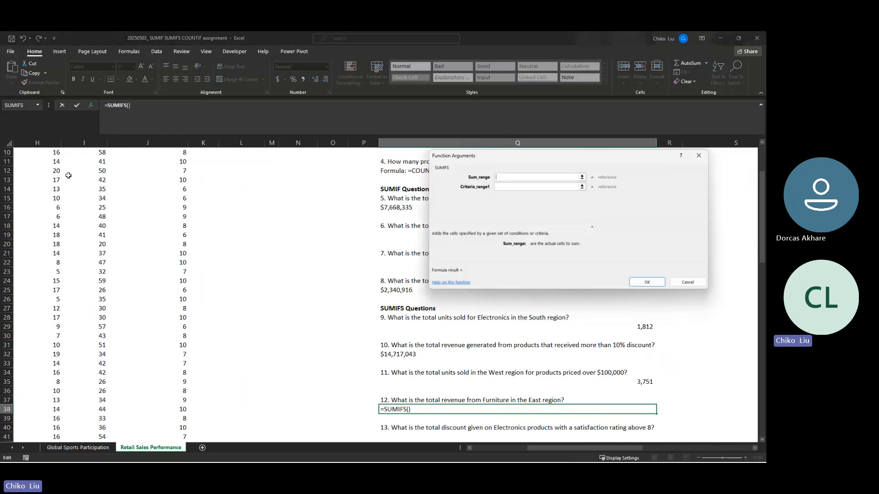
# - Set the sum range of the question 12 SUMIFS to the Revenue ($) data, $G$2:$G$101, as an absolute reference
pyautogui.click(55, 171)
pyautogui.press('Left')
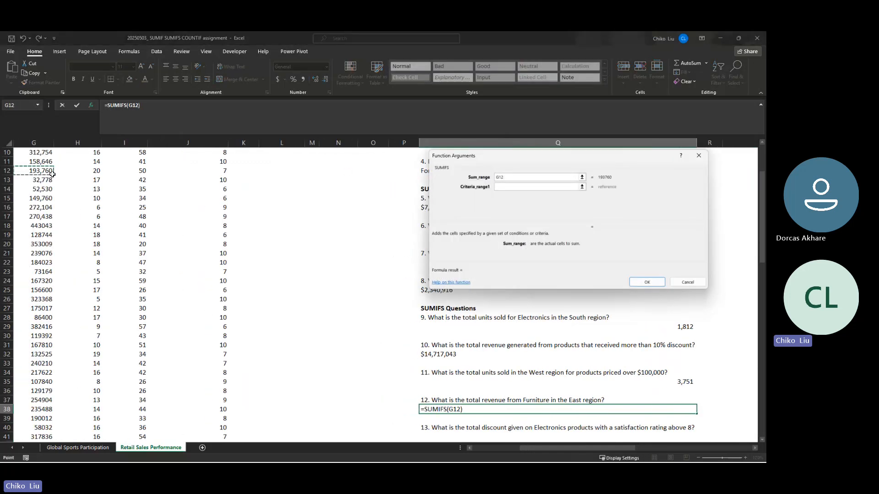
pyautogui.hotkey('ctrl', 'Up')
pyautogui.press('Down')
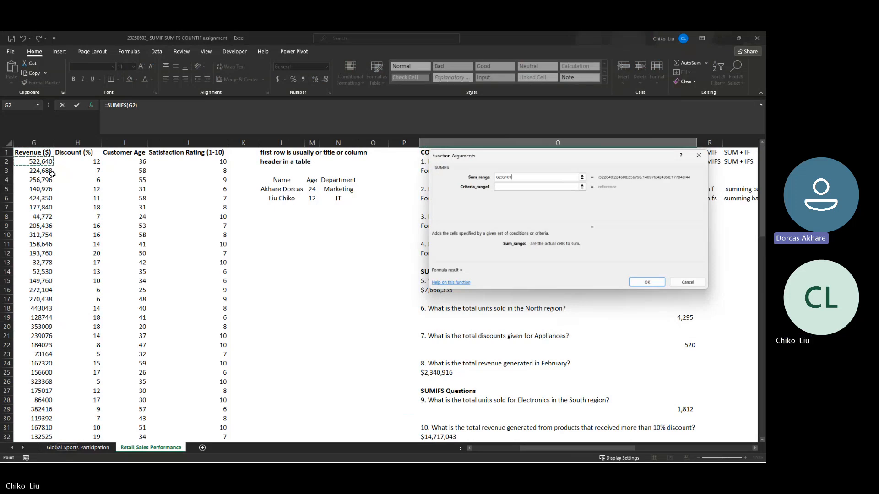
pyautogui.hotkey('ctrl', 'shift', 'Down')
pyautogui.press('F4')
pyautogui.press('Tab')
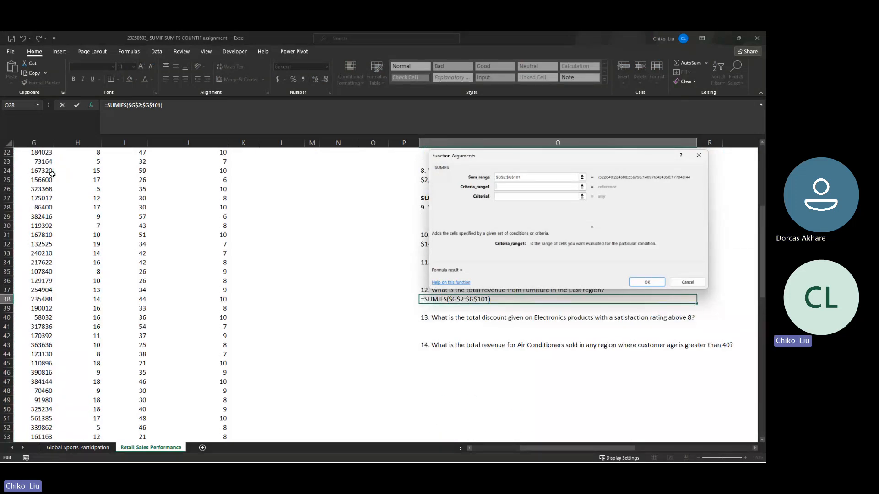
# - Set the first criteria range of the question 12 SUMIFS to the Product Category data, $C$2:$C$101, as an absolute reference
pyautogui.click(53, 174)
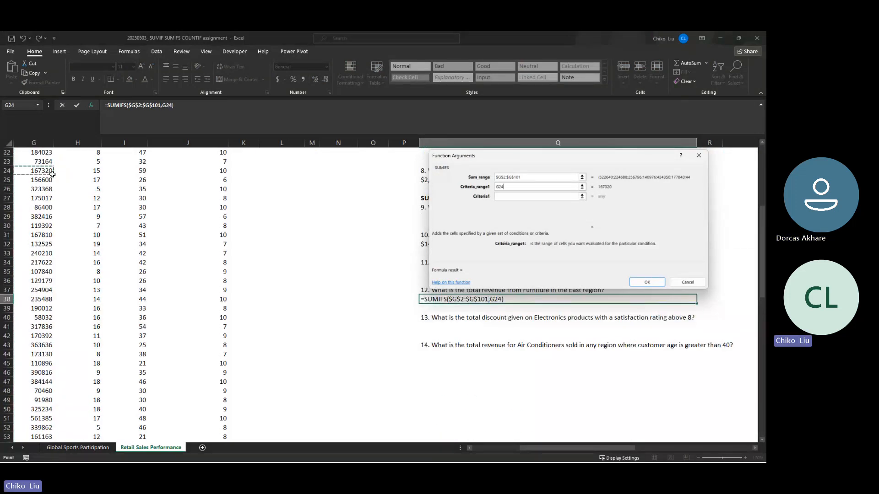
pyautogui.hotkey('ctrl', 'Home')
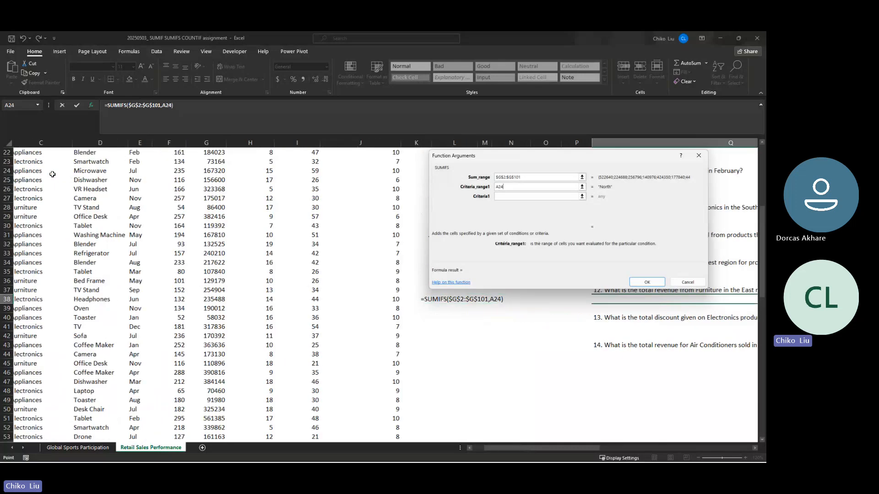
pyautogui.press('Right')
pyautogui.press('Right')
pyautogui.press('Right')
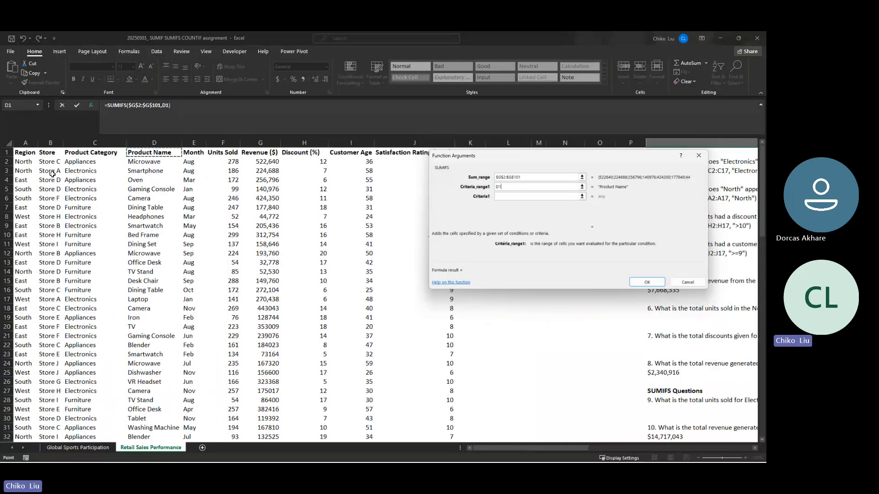
pyautogui.press('Down')
pyautogui.press('Left')
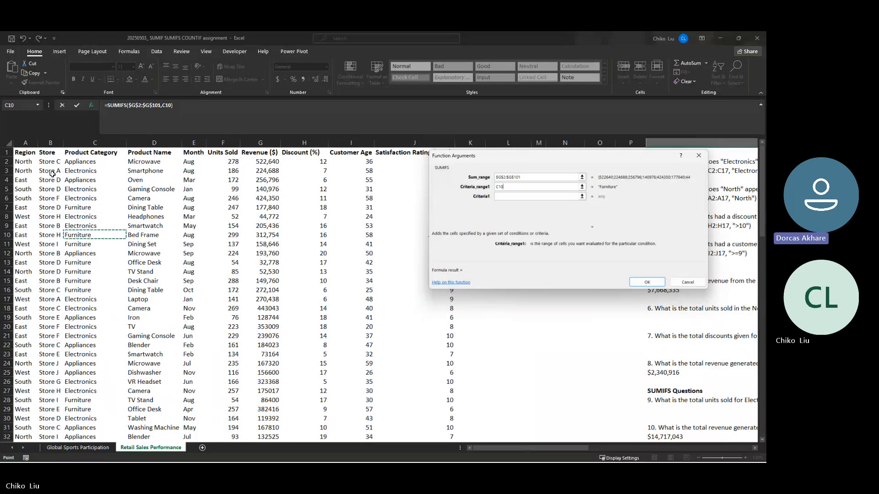
pyautogui.press('Up')
pyautogui.press('Down')
pyautogui.hotkey('ctrl', 'shift', 'Down')
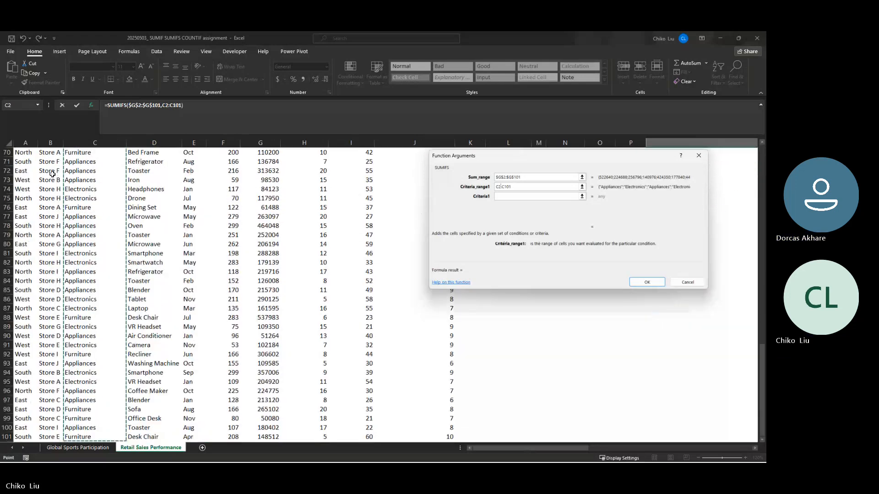
pyautogui.press('F4')
pyautogui.press('Tab')
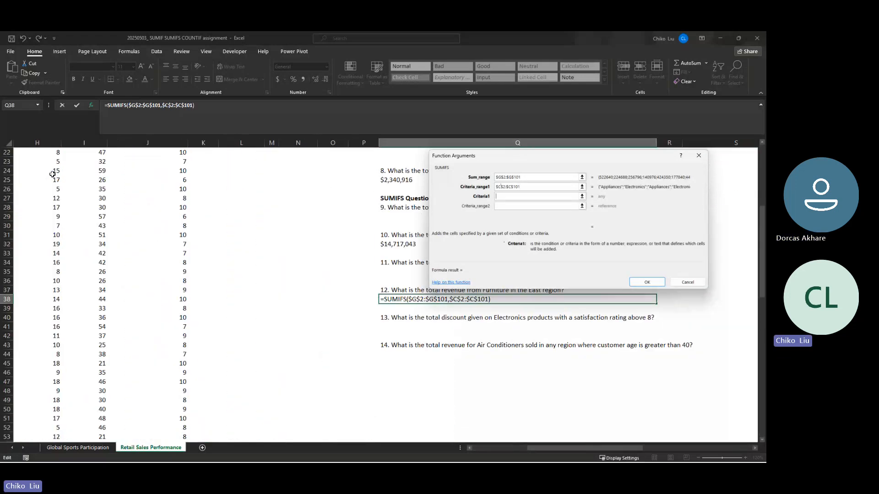
# - Set the first criterion of the question 12 SUMIFS to "Furniture"
pyautogui.write('Furniture')
pyautogui.press('Tab')
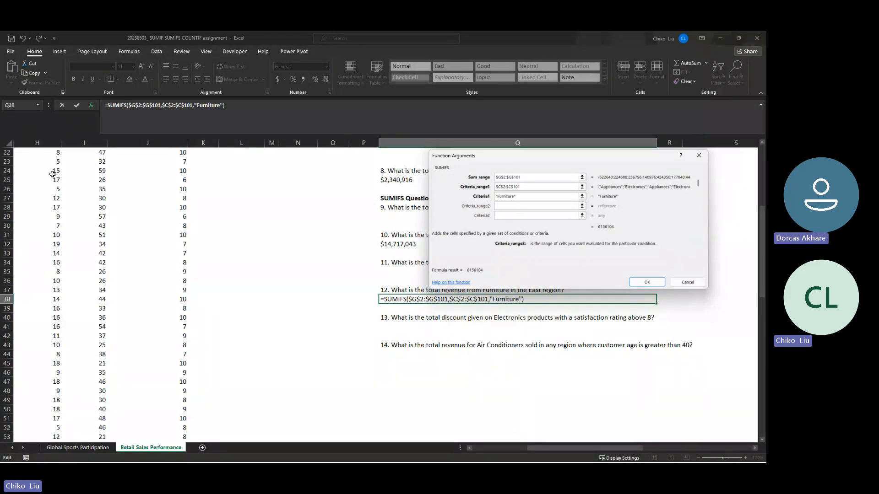
# - Set the second criteria range of the question 12 SUMIFS to the Region data, $A$2:$A$101, as an absolute reference
pyautogui.click(61, 190)
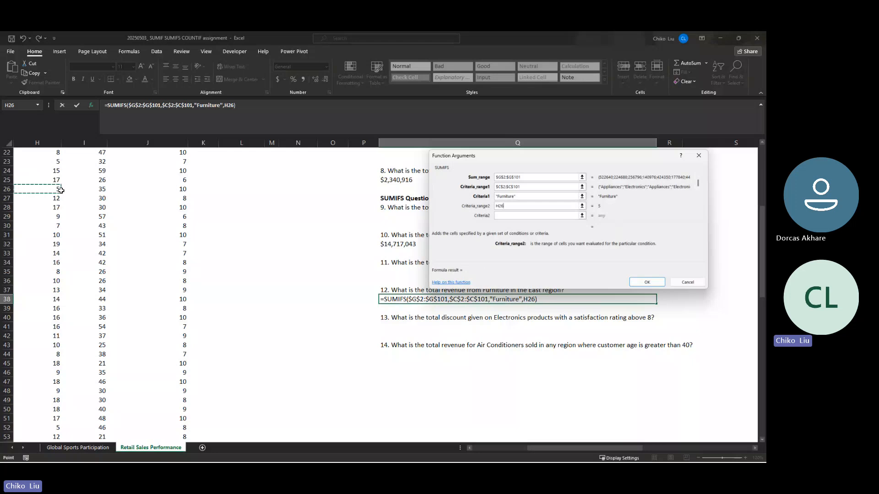
pyautogui.press('BackSpace')
pyautogui.press('BackSpace')
pyautogui.press('BackSpace')
pyautogui.write('A1')
pyautogui.press('Down')
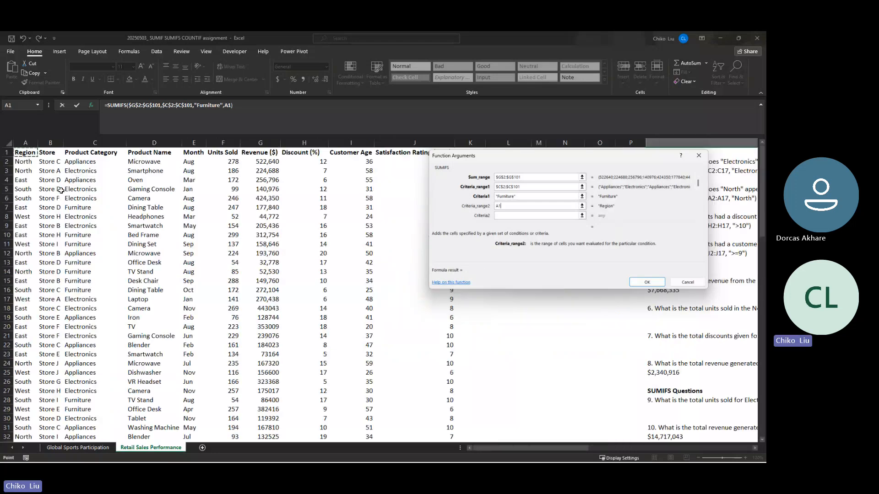
pyautogui.hotkey('ctrl', 'shift', 'Down')
pyautogui.press('F4')
pyautogui.press('Tab')
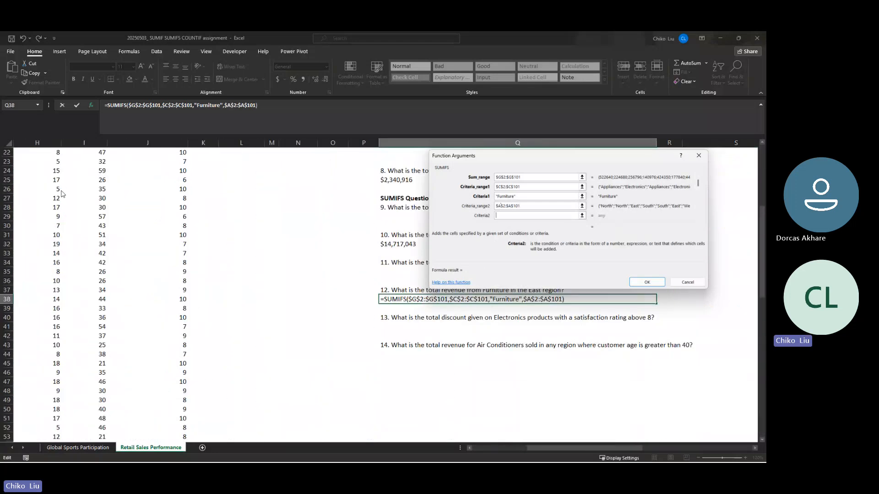
# - Set the second criterion of the question 12 SUMIFS to "East" and complete the formula
pyautogui.write('East')
pyautogui.press('Return')
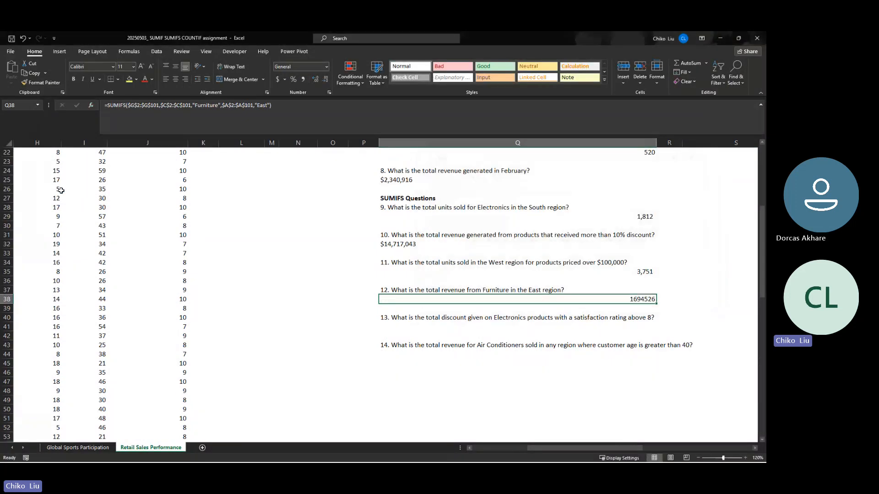
# - Copy the currency formatting from the question 10 answer in Q32 to the question 12 answer in Q38
pyautogui.click(389, 180)
pyautogui.click(398, 245)
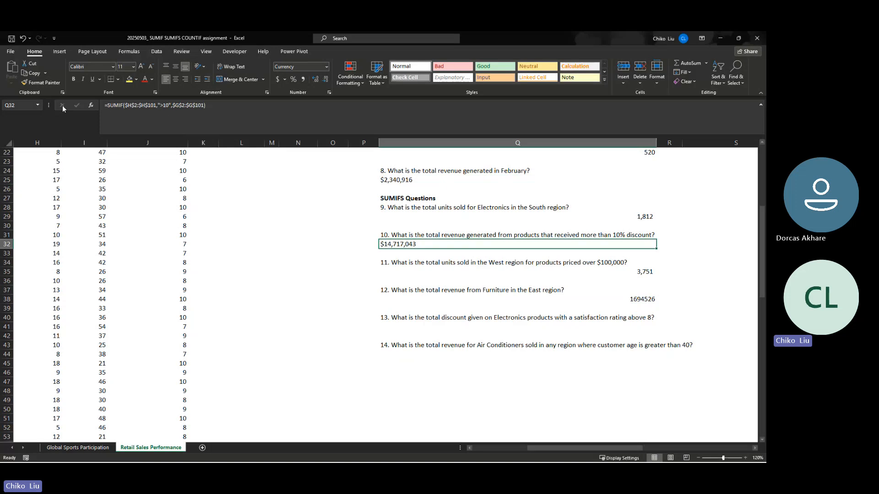
pyautogui.click(45, 81)
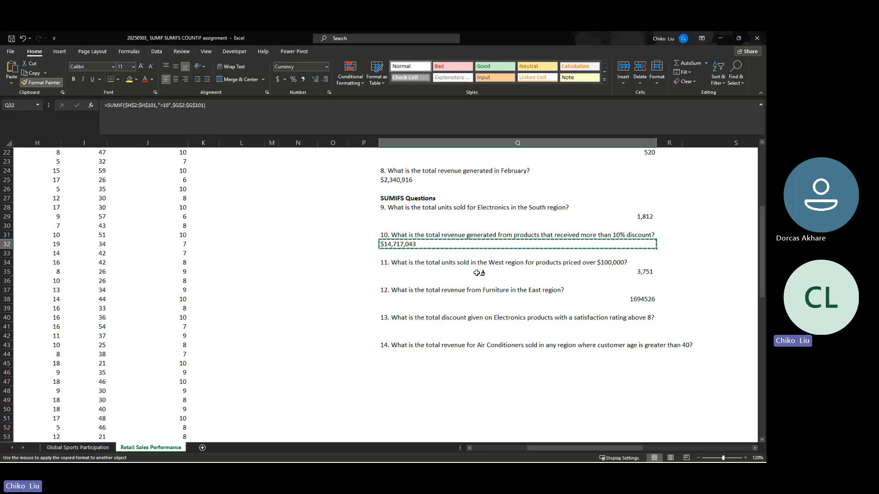
pyautogui.click(477, 297)
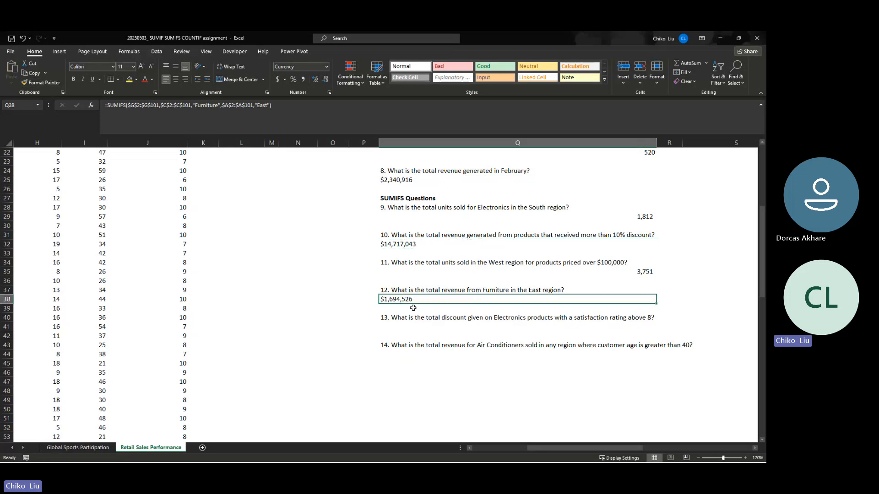
# - Examine the dataset's Satisfaction Rating, Product Category and Discount (%) columns against the wording of question 13
pyautogui.click(401, 320)
pyautogui.click(410, 329)
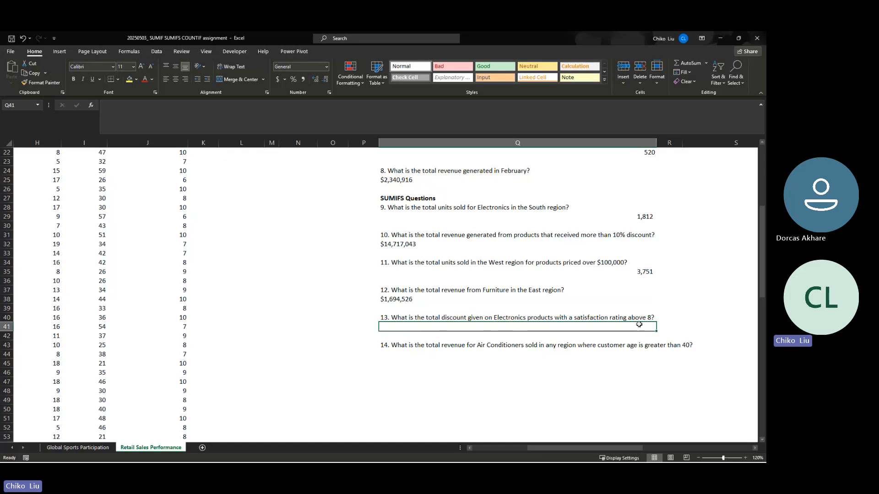
pyautogui.scroll(7, 257, 235)
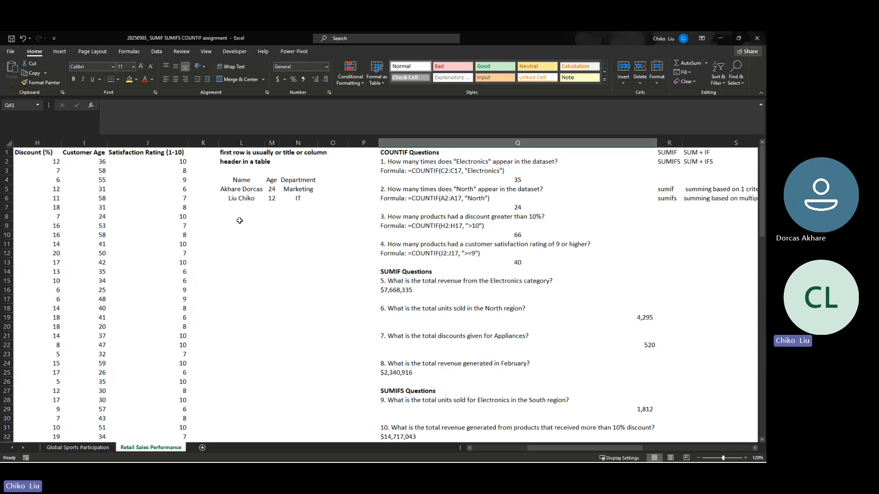
pyautogui.click(148, 143)
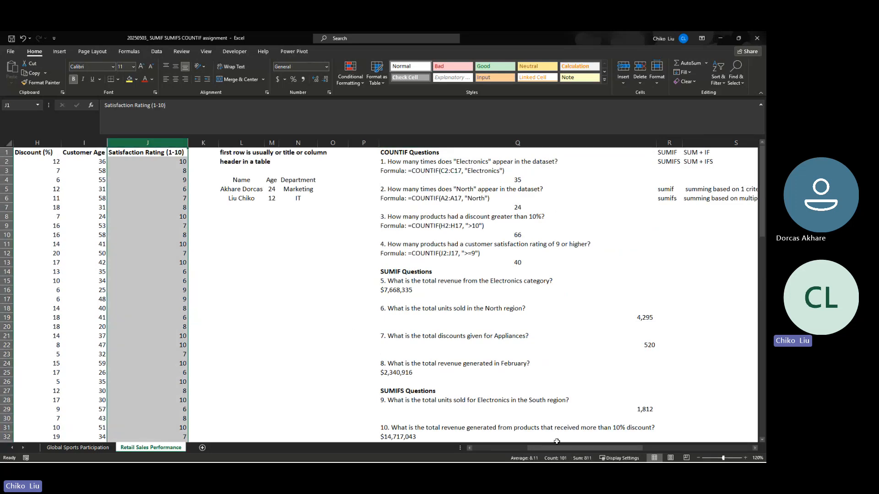
pyautogui.moveTo(553, 448); pyautogui.dragTo(531, 449)
pyautogui.scroll(-2, 520, 407)
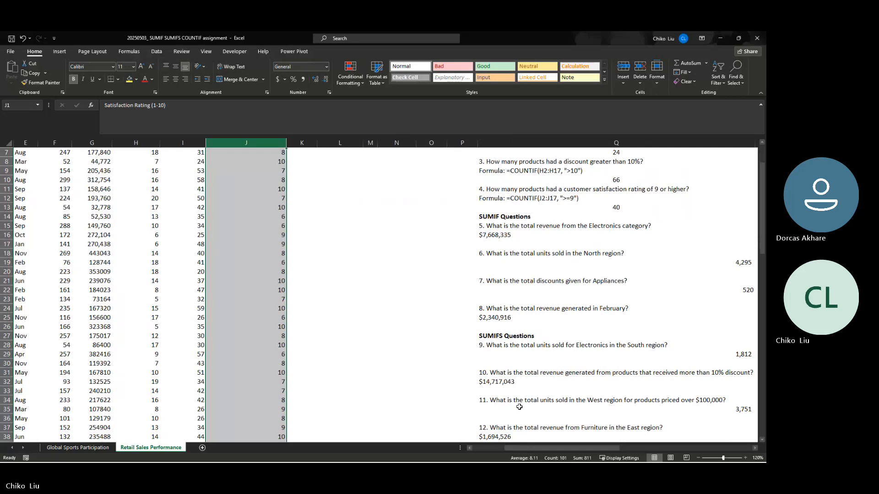
pyautogui.scroll(-1, 519, 407)
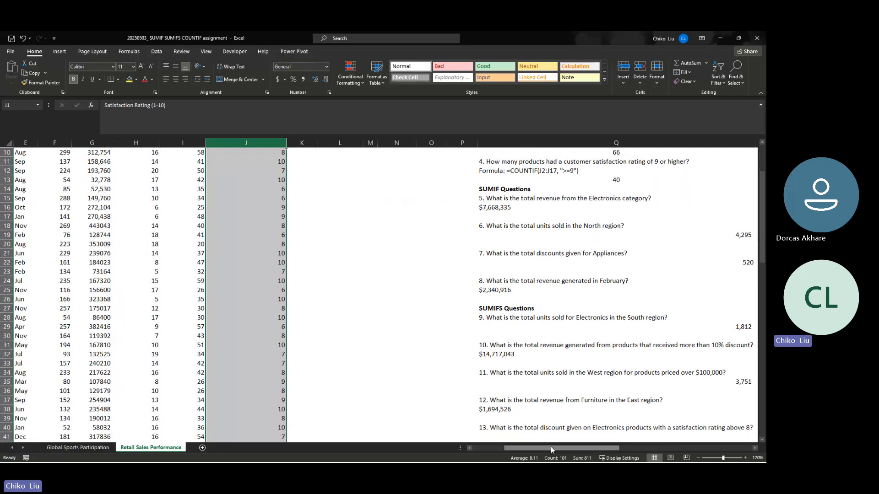
pyautogui.moveTo(551, 446); pyautogui.dragTo(512, 448)
pyautogui.scroll(3, 187, 355)
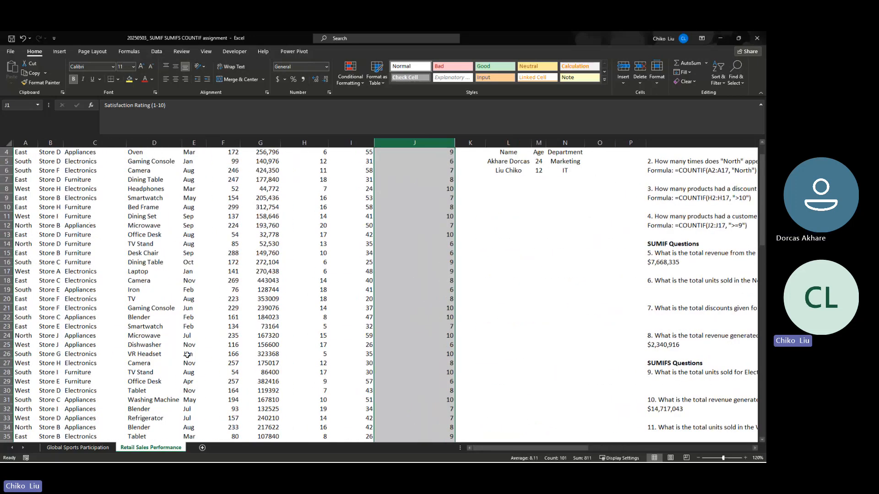
pyautogui.click(104, 142)
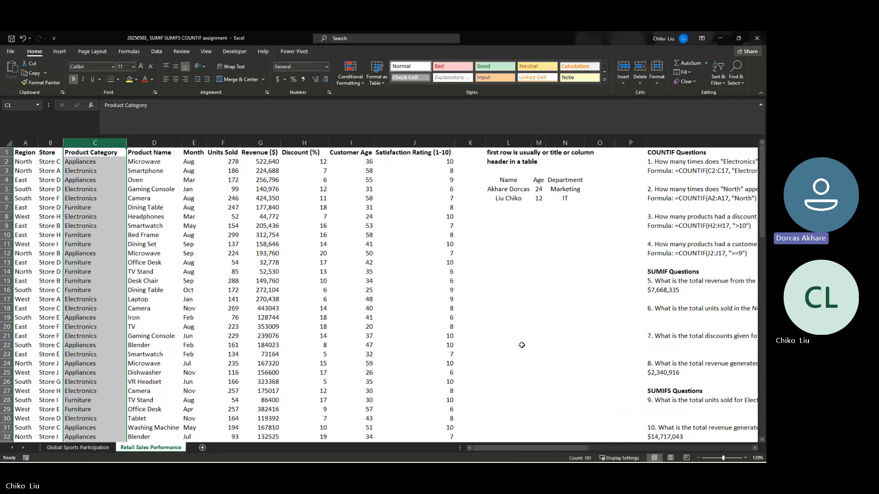
pyautogui.scroll(-5, 622, 314)
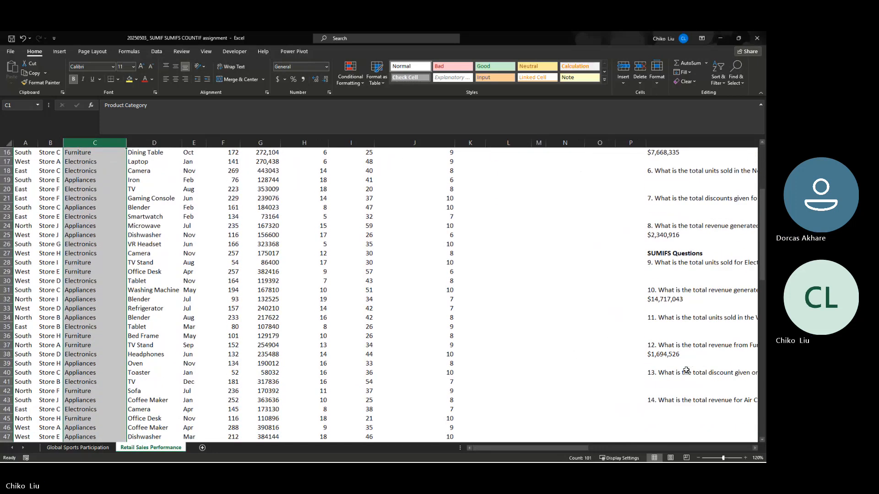
pyautogui.scroll(5, 234, 254)
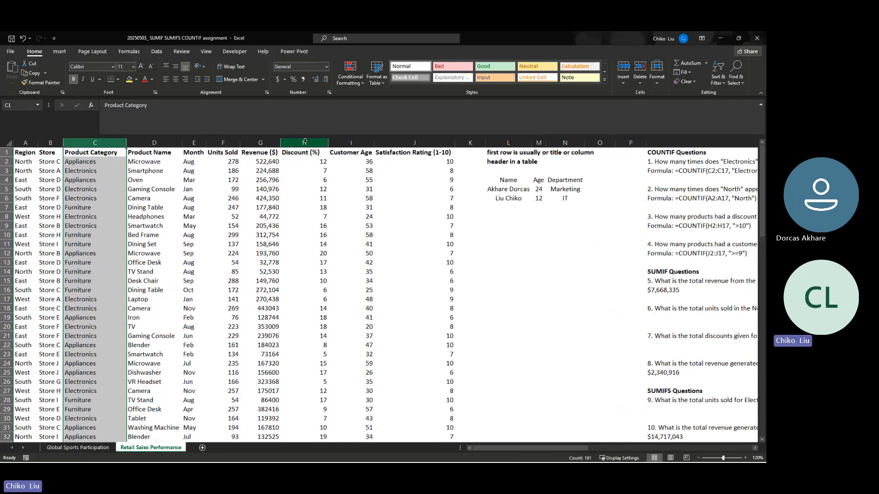
pyautogui.click(304, 142)
pyautogui.scroll(-7, 663, 396)
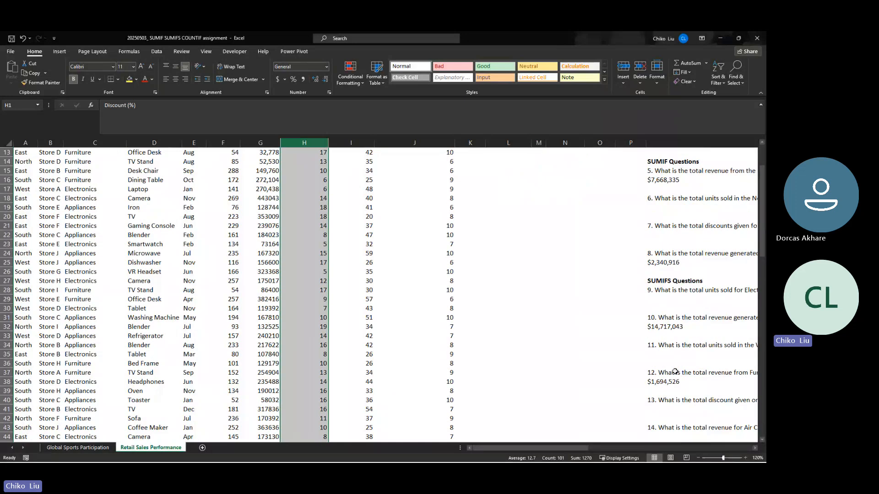
# - Insert a SUMIFS function in the question 13 answer cell, Q41
pyautogui.click(671, 327)
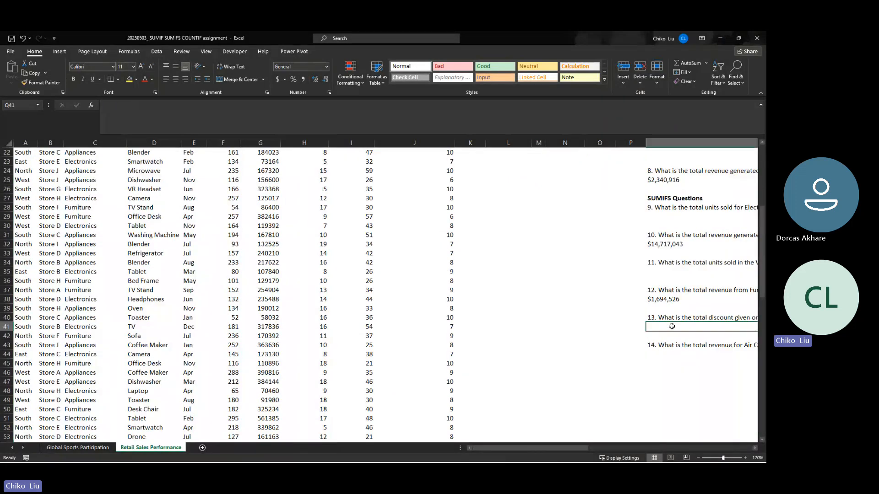
pyautogui.click(91, 105)
pyautogui.click(606, 286)
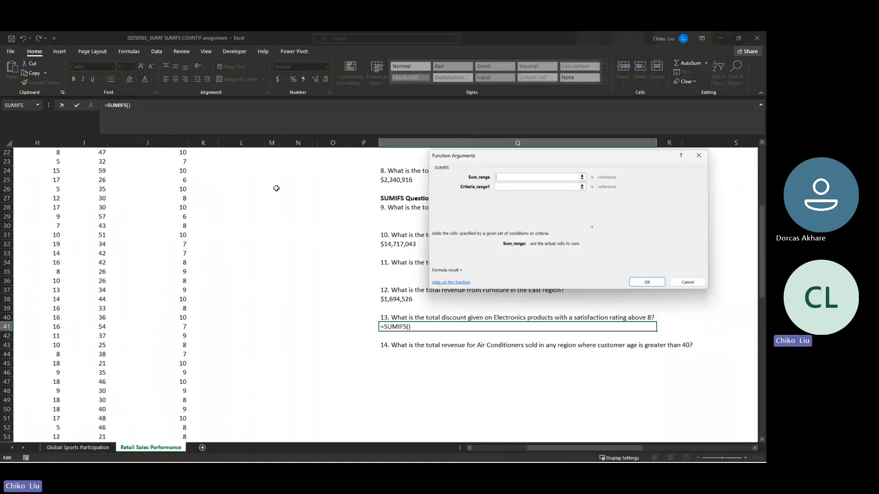
# - Set the sum range of the question 13 SUMIFS to the Discount (%) data, $H$2:$H$101, as an absolute reference
pyautogui.click(105, 164)
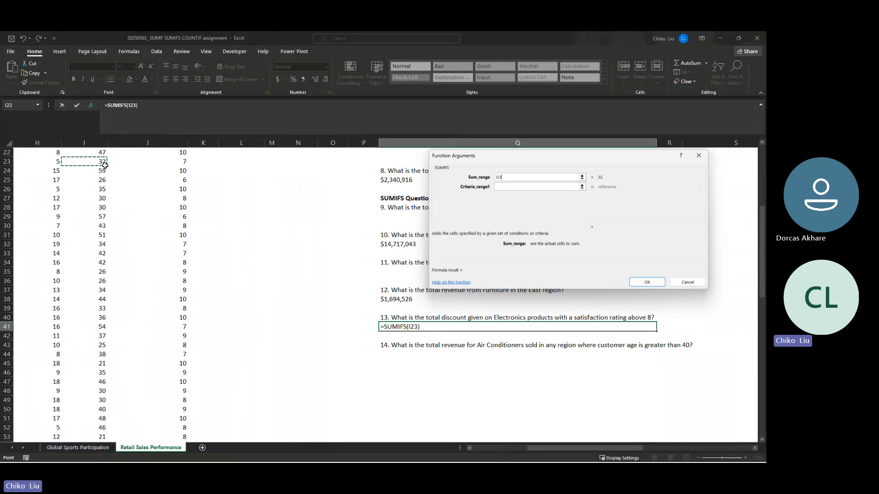
pyautogui.hotkey('ctrl', 'Up')
pyautogui.press('Down')
pyautogui.press('Left')
pyautogui.hotkey('ctrl', 'shift', 'Down')
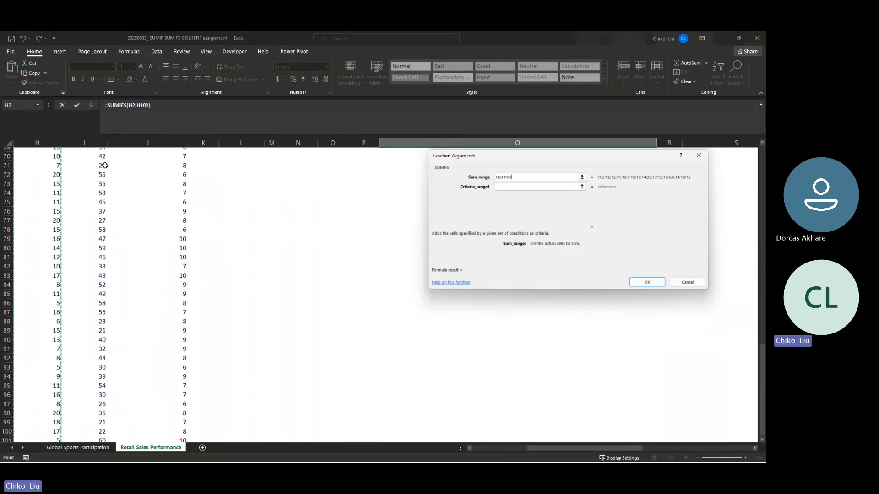
pyautogui.press('F4')
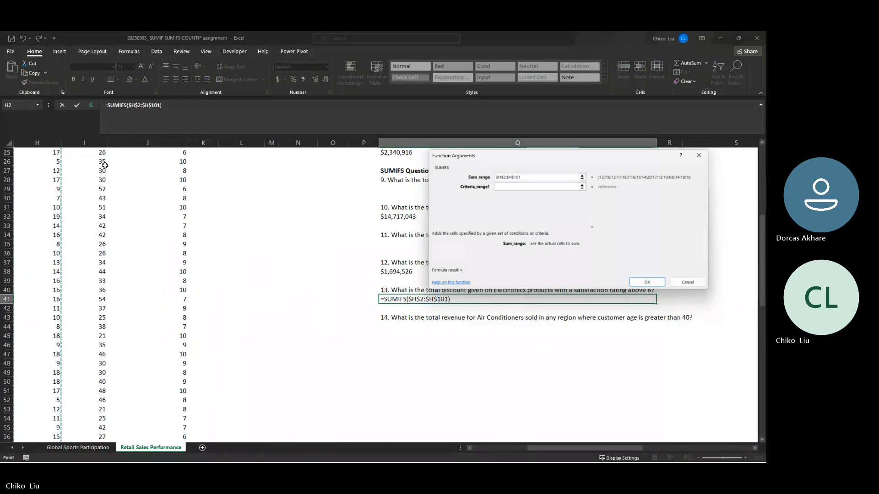
pyautogui.press('Tab')
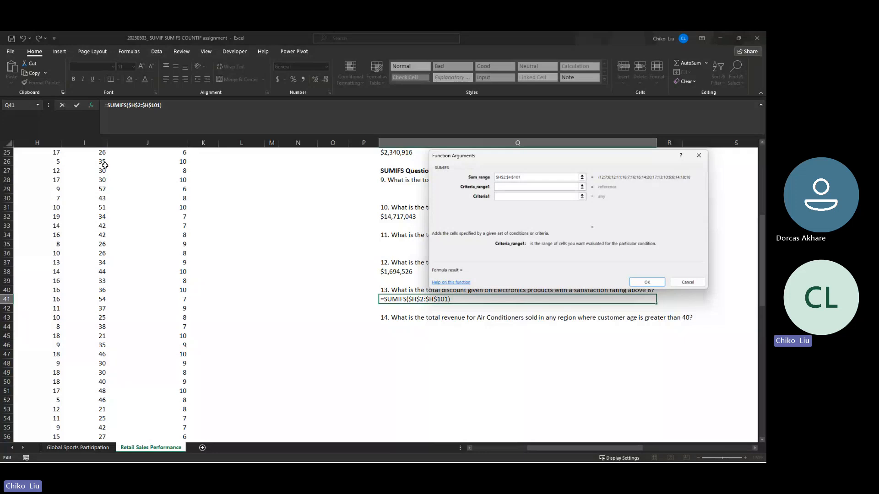
# - Set the first criteria range of the question 13 SUMIFS to the Satisfaction Rating data, $J$2:$J$101, as an absolute reference
pyautogui.click(105, 165)
pyautogui.click(120, 167)
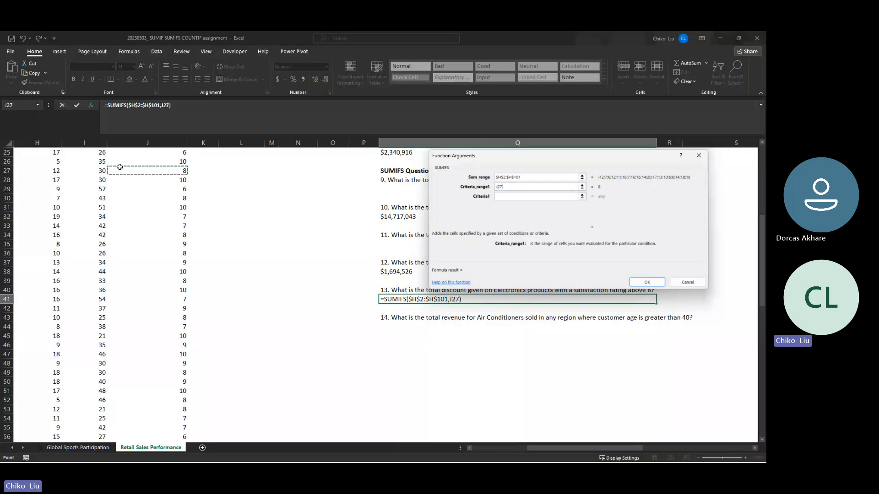
pyautogui.hotkey('ctrl', 'Up')
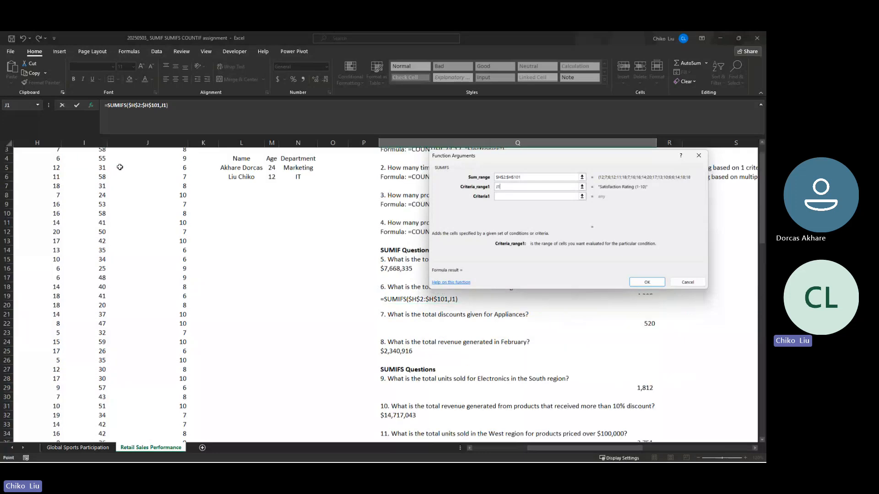
pyautogui.hotkey('ctrl', 'shift', 'Down')
pyautogui.press('F4')
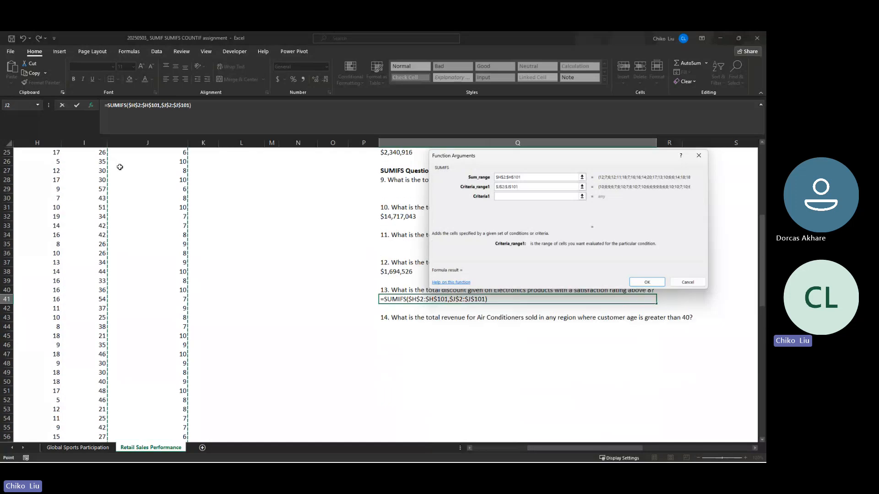
pyautogui.press('Tab')
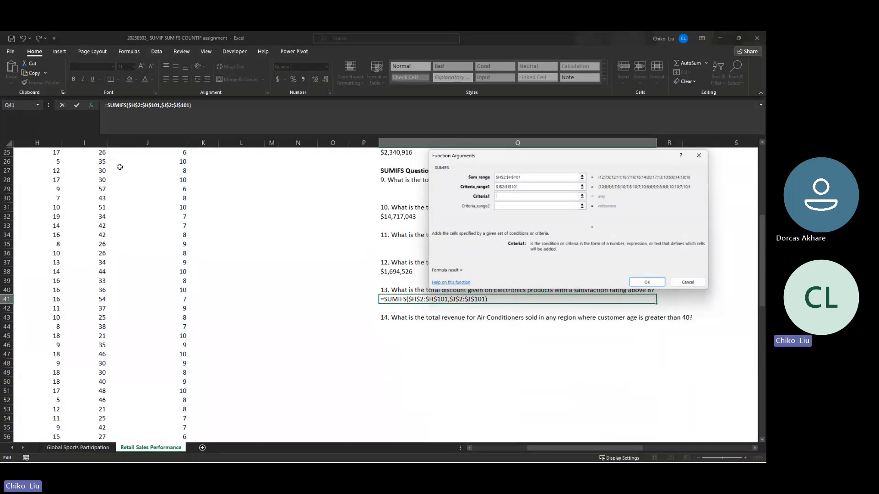
# - Set the first criterion of the question 13 SUMIFS to ">8"
pyautogui.write('>8')
pyautogui.press('Tab')
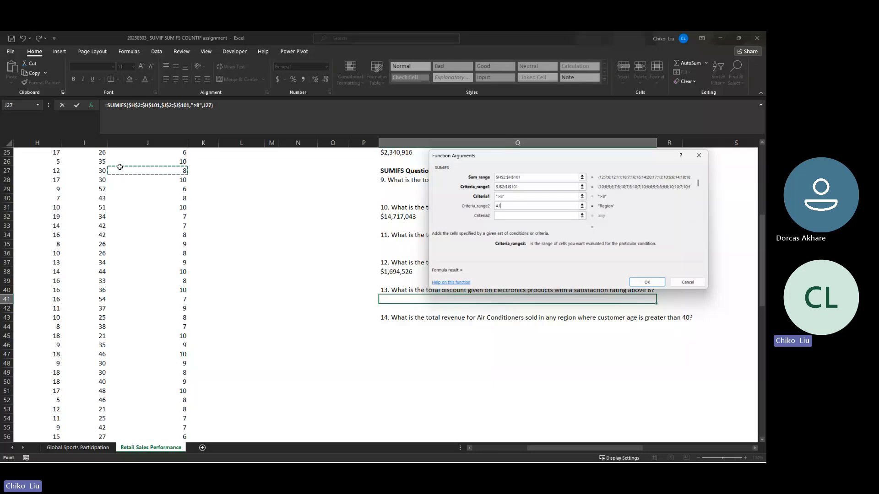
# - Set the second criteria range of the question 13 SUMIFS to the Product Category data, $C$2:$C$101, as an absolute reference
pyautogui.hotkey('ctrl', 'Home')
pyautogui.click(120, 167)
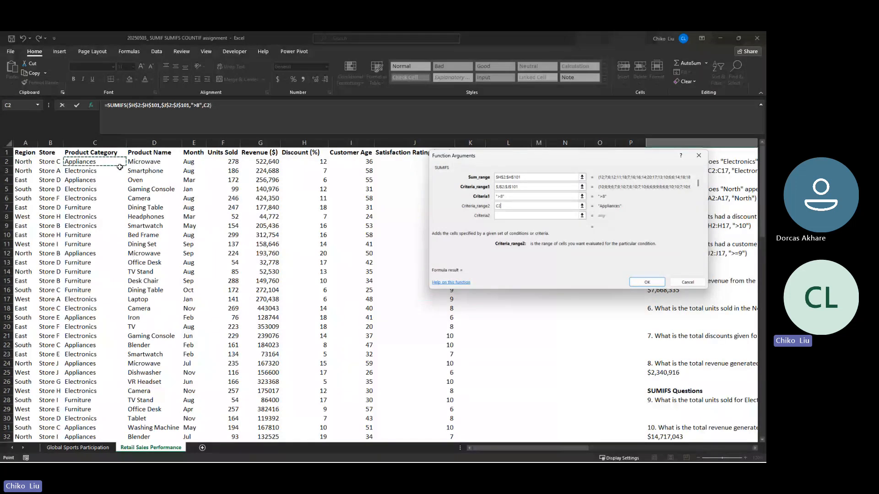
pyautogui.hotkey('ctrl', 'shift', 'Down')
pyautogui.press('F4')
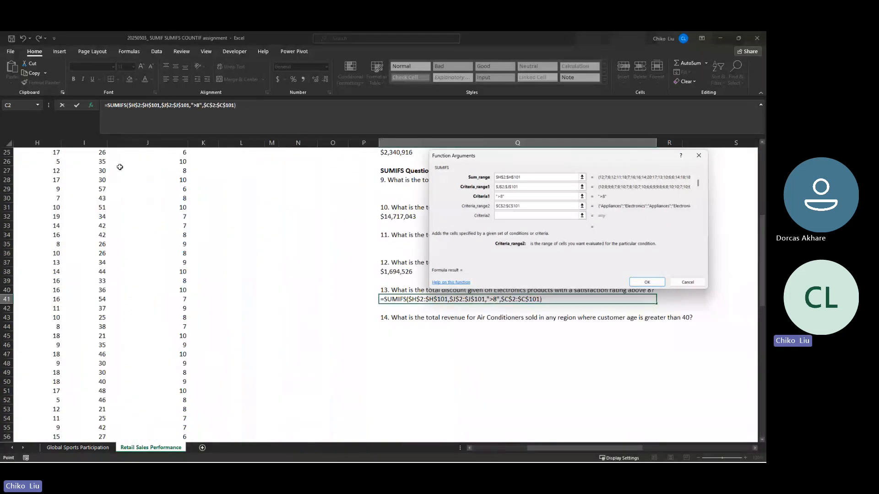
pyautogui.press('Tab')
# - Set the second criterion of the question 13 SUMIFS to "Electronics" and complete the formula
pyautogui.write('E')
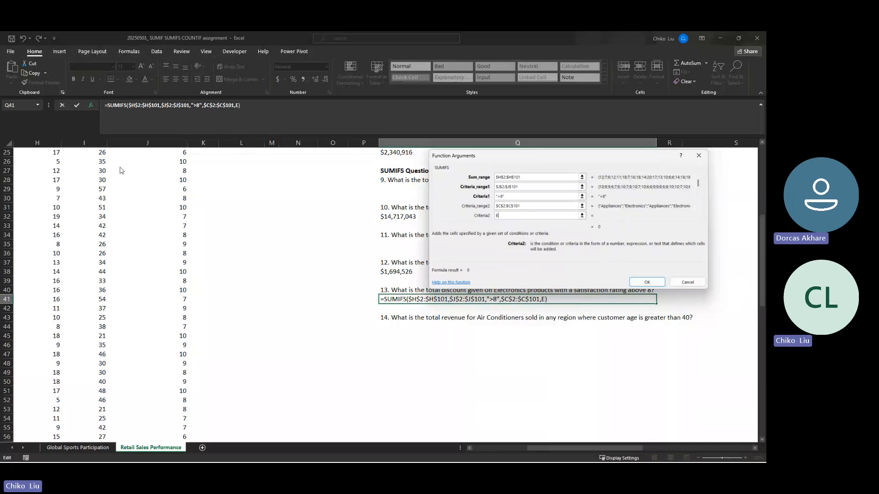
pyautogui.write('lecto')
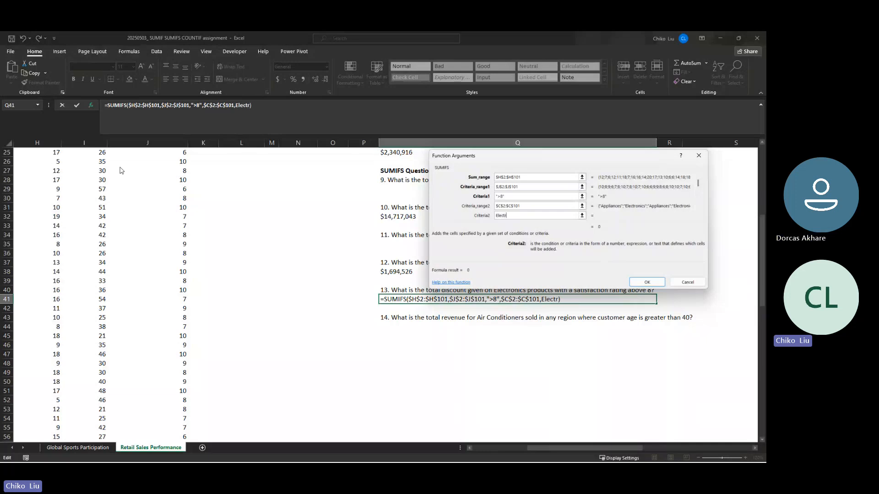
pyautogui.write('onics')
pyautogui.press('Tab')
pyautogui.press('Return')
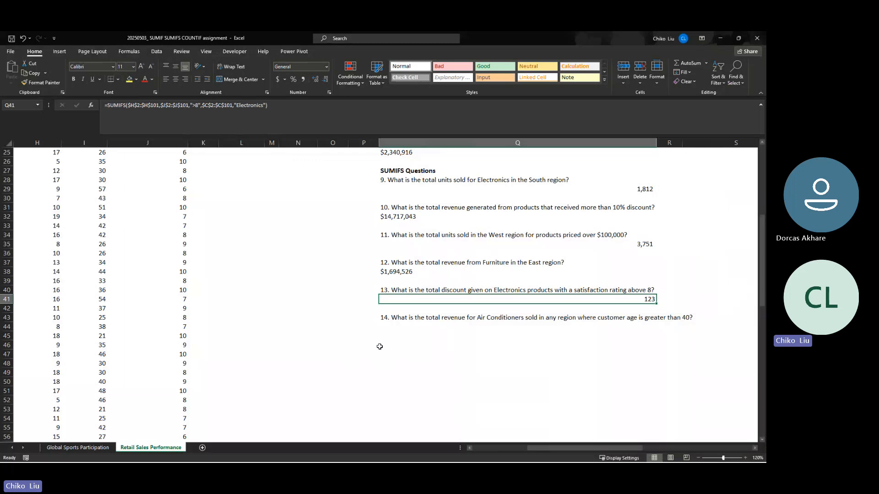
# - Examine question 14 and the Customer Age, Product Name and Revenue columns it draws on
pyautogui.click(403, 325)
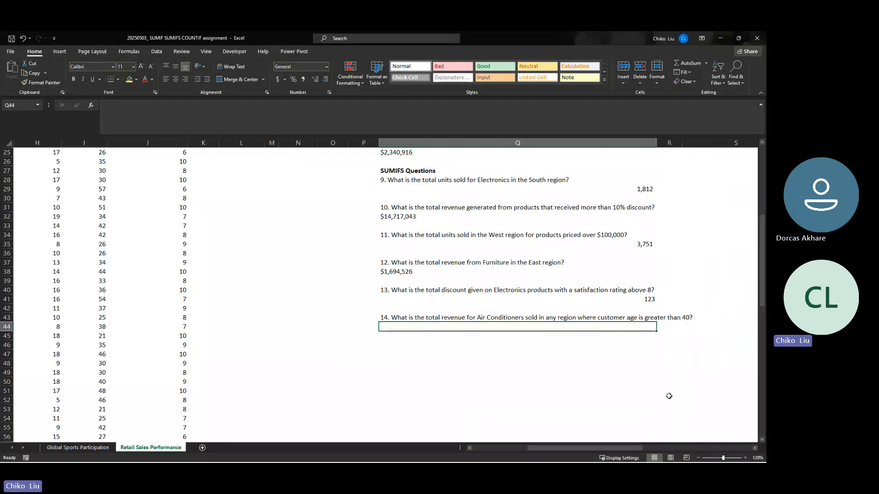
pyautogui.scroll(1, 291, 351)
pyautogui.scroll(8, 291, 351)
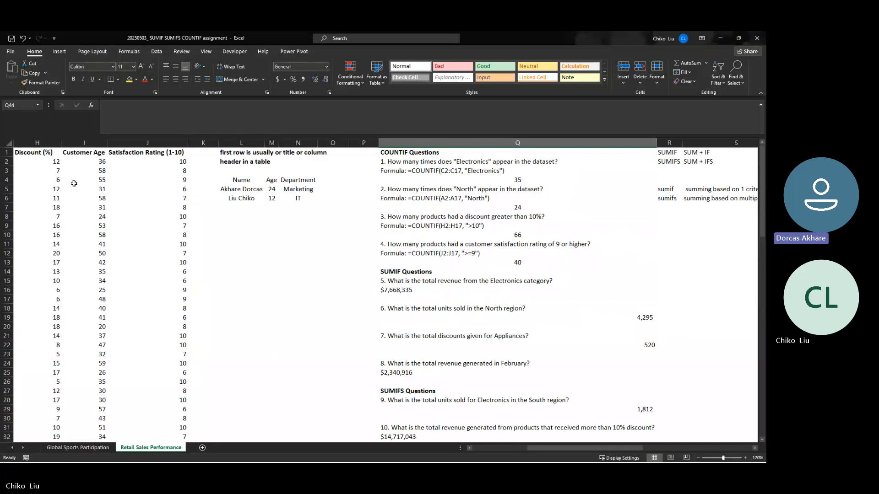
pyautogui.click(79, 143)
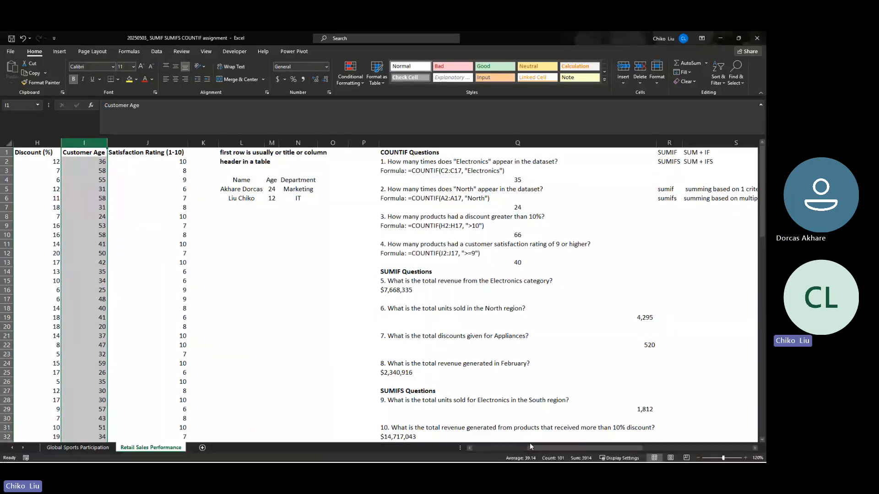
pyautogui.moveTo(529, 443); pyautogui.dragTo(466, 449)
pyautogui.click(153, 144)
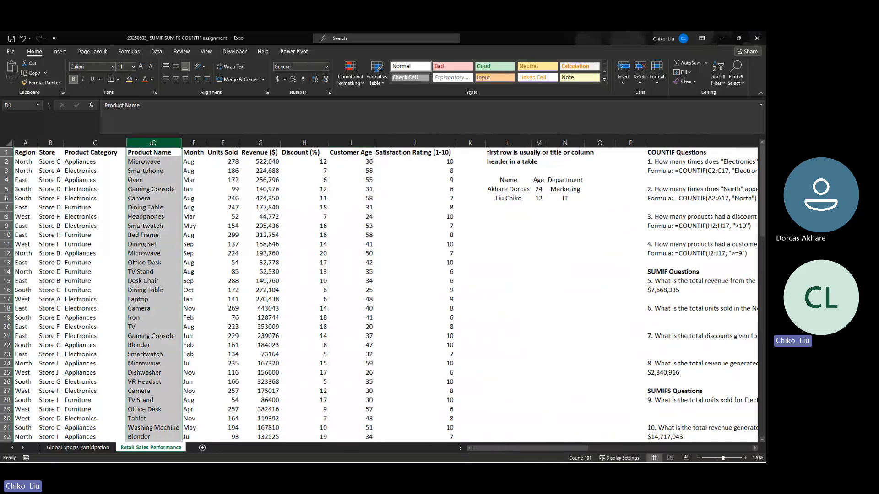
pyautogui.click(268, 142)
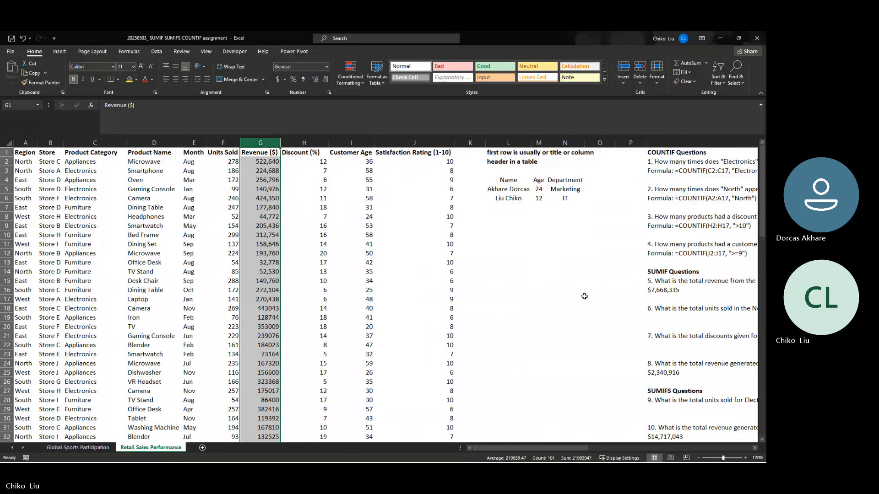
pyautogui.scroll(-1, 584, 296)
pyautogui.scroll(-2, 584, 297)
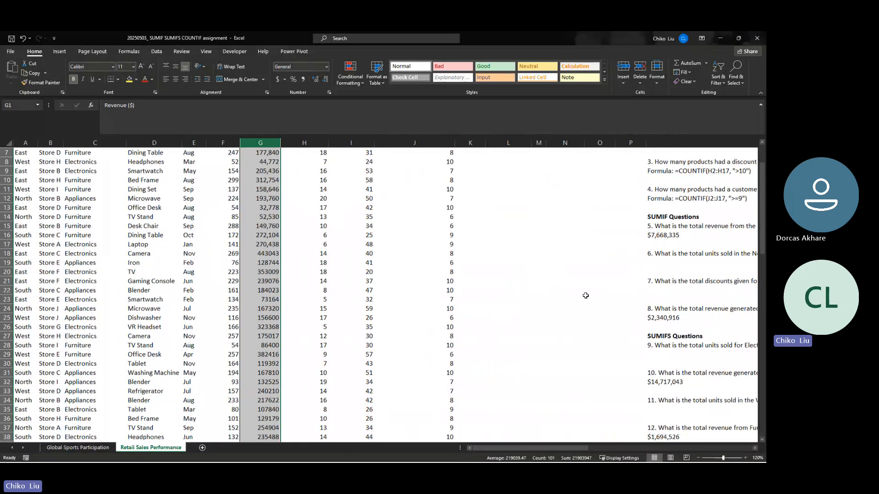
pyautogui.scroll(-4, 585, 295)
# - Start a SUMIFS in Q44 for question 14 with the Revenue data, $G$2:$G$101, as the absolute sum range
pyautogui.click(676, 382)
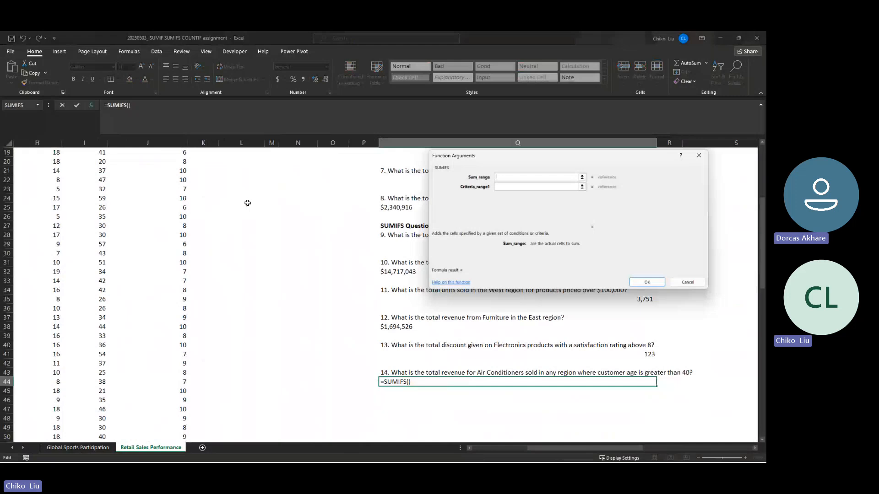
pyautogui.write('E1')
pyautogui.press('Right')
pyautogui.press('Right')
pyautogui.press('Down')
pyautogui.hotkey('ctrl', 'shift', 'Down')
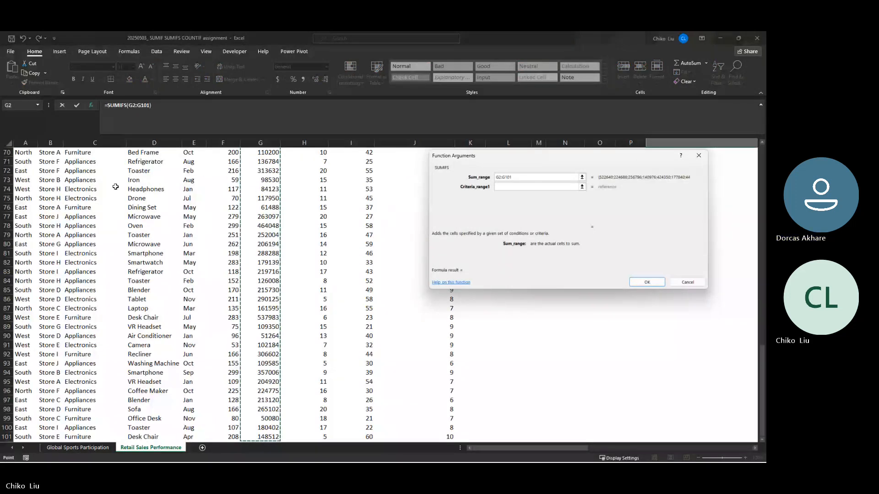
pyautogui.press('F4')
pyautogui.press('Tab')
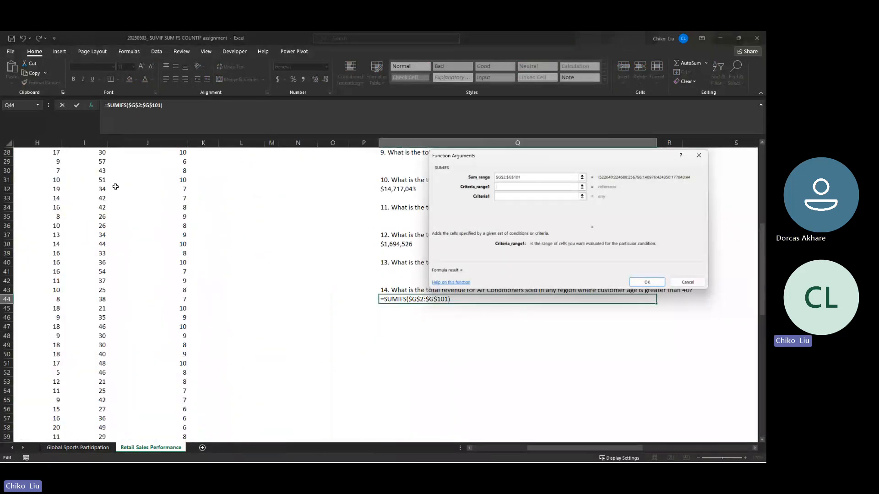
# - Set the first criteria range of the question 14 SUMIFS to the Product Name data, $D$2:$D$101, as an absolute reference
pyautogui.click(114, 186)
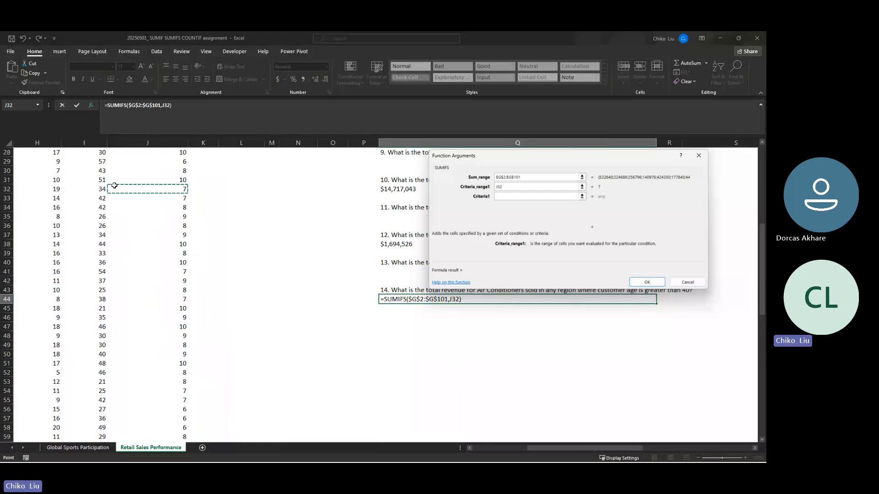
pyautogui.press('BackSpace')
pyautogui.press('BackSpace')
pyautogui.press('BackSpace')
pyautogui.write('D2')
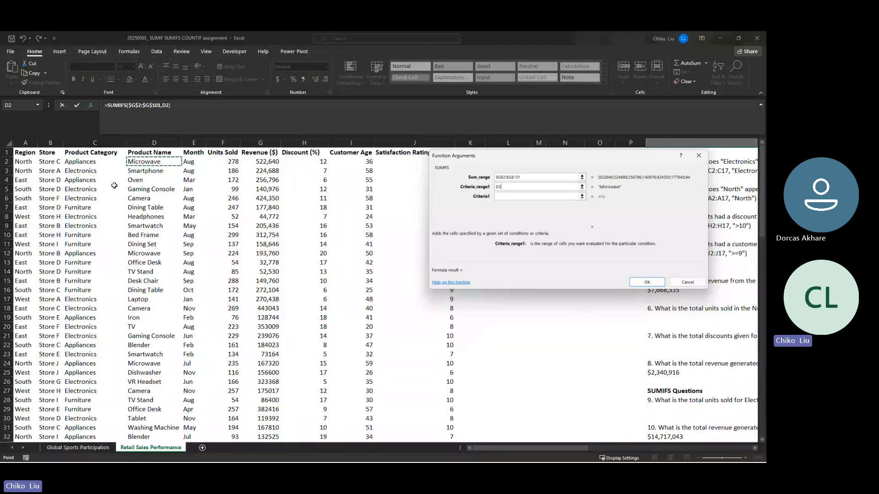
pyautogui.hotkey('ctrl', 'shift', 'Down')
pyautogui.press('F4')
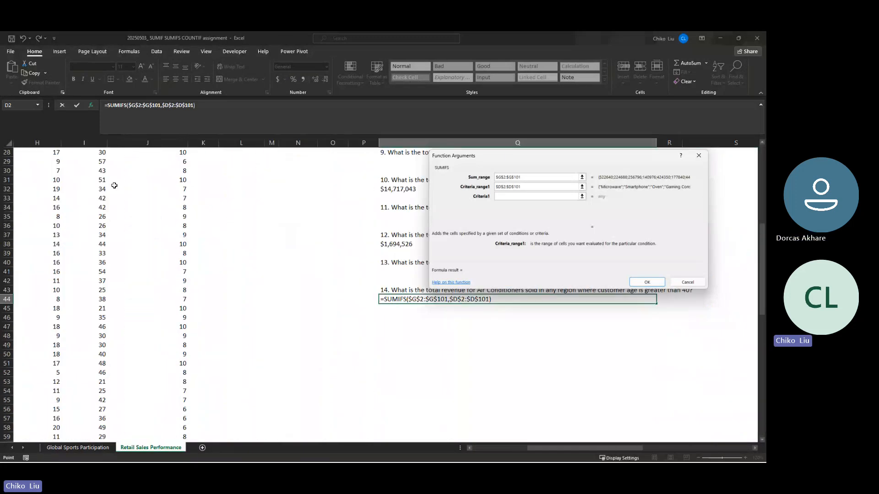
pyautogui.press('Tab')
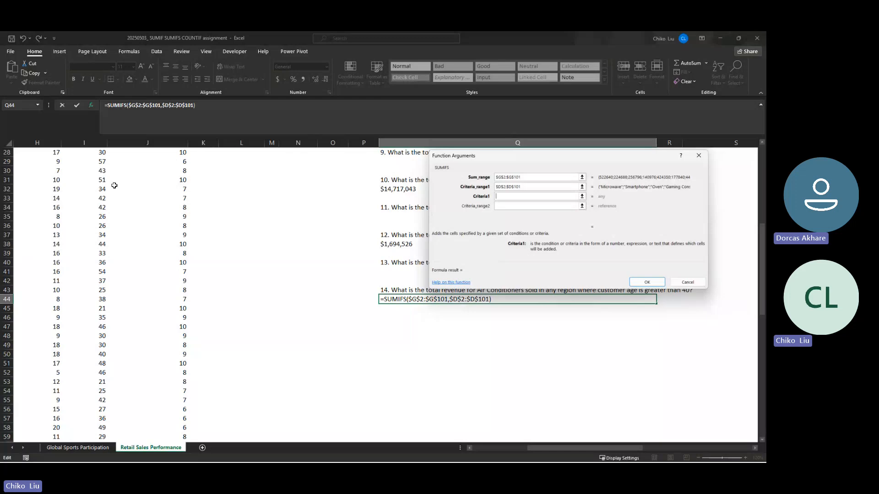
# - Set the first criterion of the question 14 SUMIFS to "Air conditioners"
pyautogui.write('Air condti')
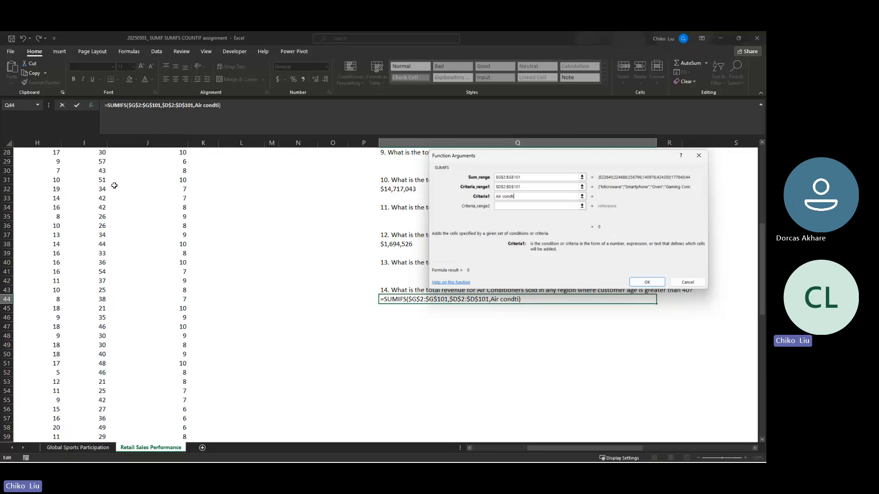
pyautogui.press('BackSpace')
pyautogui.press('BackSpace')
pyautogui.write('i')
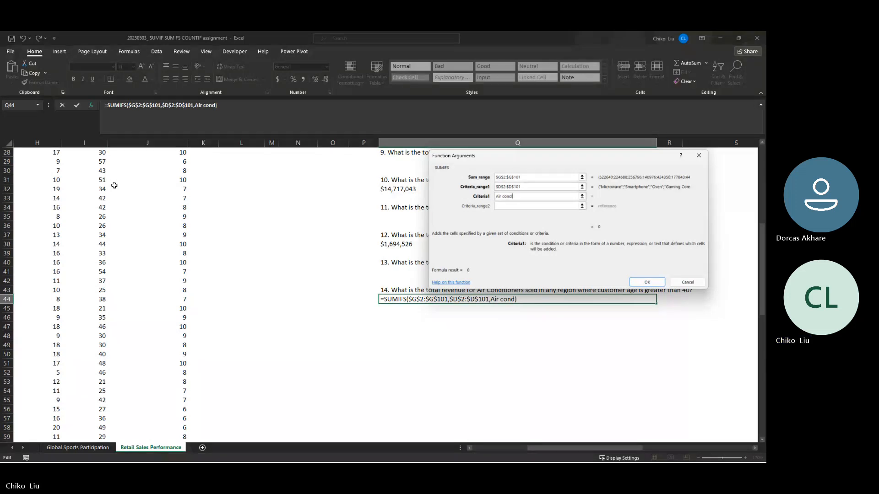
pyautogui.write('tioners')
pyautogui.press('Tab')
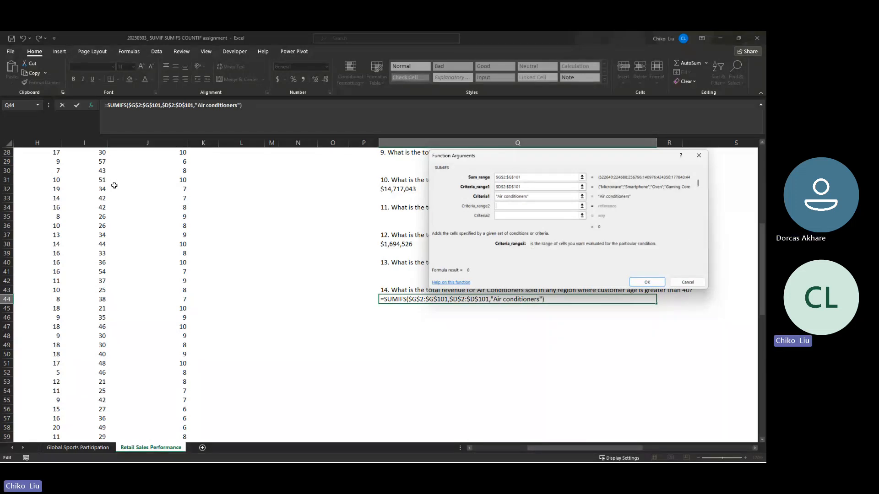
# - Set the second criteria range of the question 14 SUMIFS to the Customer Age data, $I$2:$I$101, as an absolute reference
pyautogui.scroll(9, 100, 177)
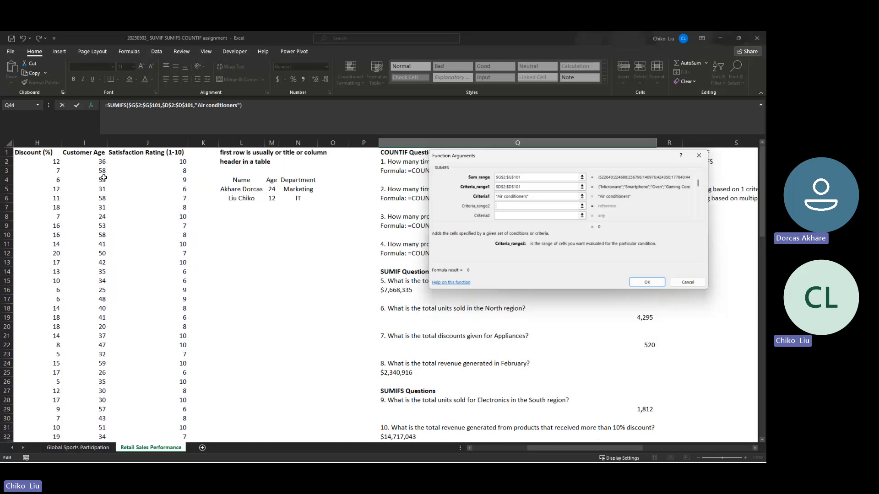
pyautogui.click(95, 159)
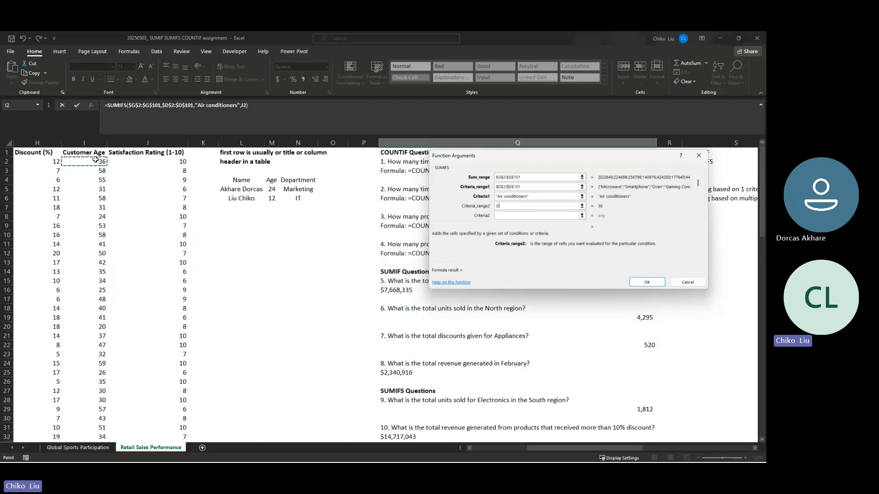
pyautogui.scroll(-3, 363, 314)
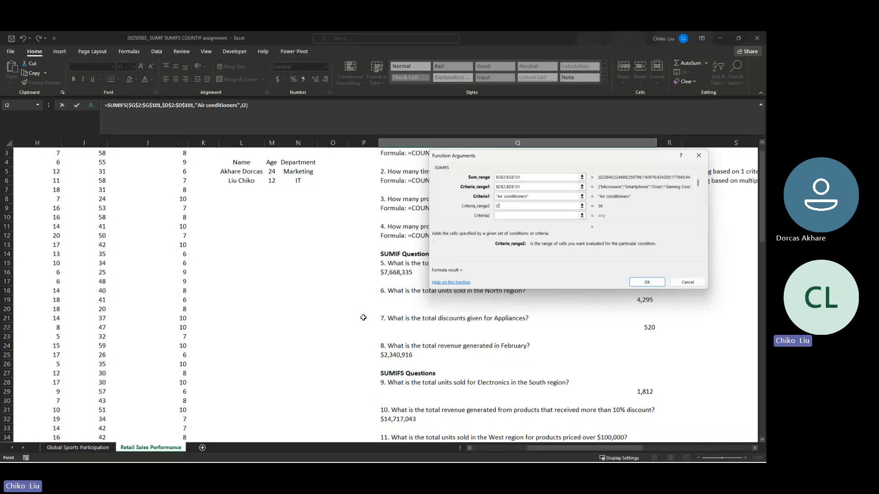
pyautogui.scroll(-2, 387, 353)
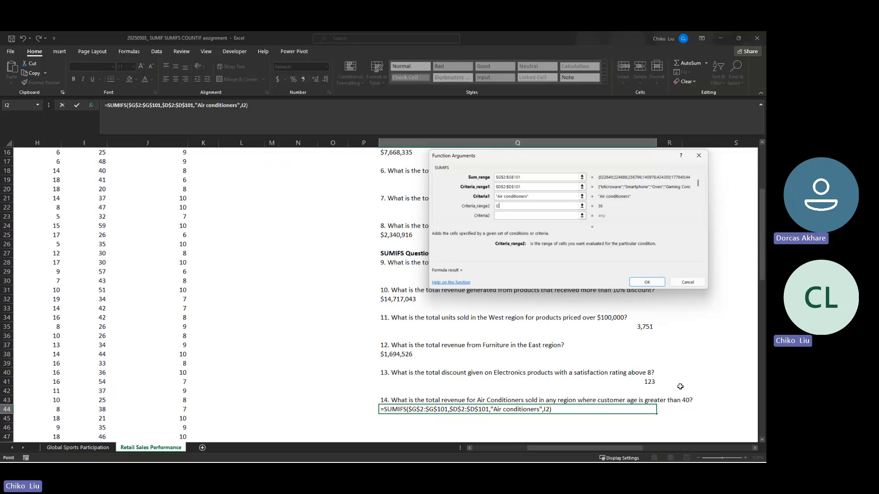
pyautogui.scroll(5, 139, 263)
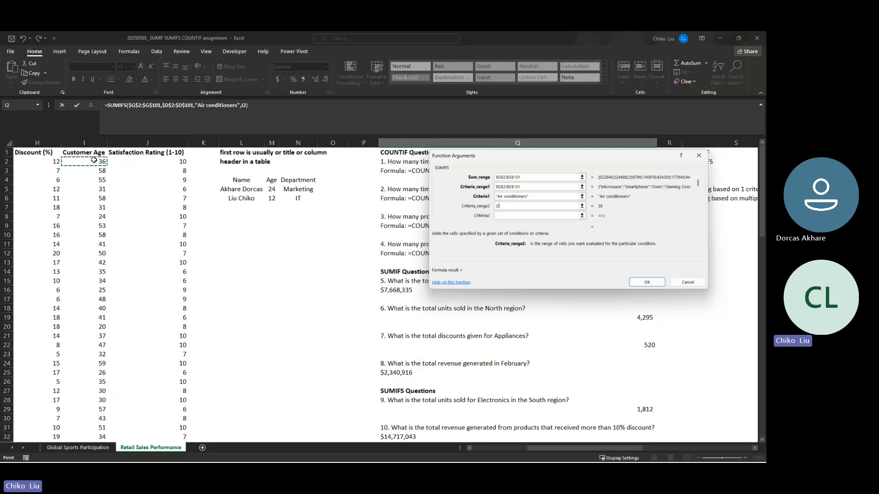
pyautogui.hotkey('ctrl', 'shift', 'Down')
pyautogui.press('F4')
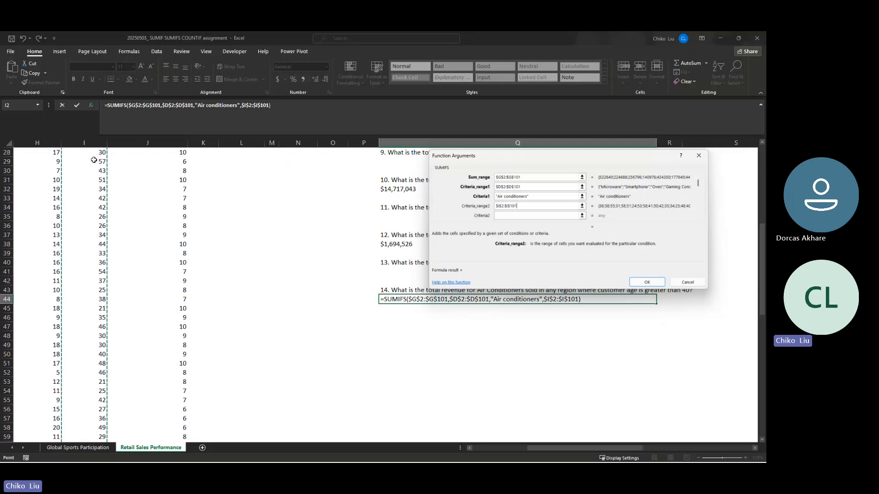
# - Set the second criterion of the question 14 SUMIFS to ">40" and complete the formula
pyautogui.press('Tab')
pyautogui.write('>')
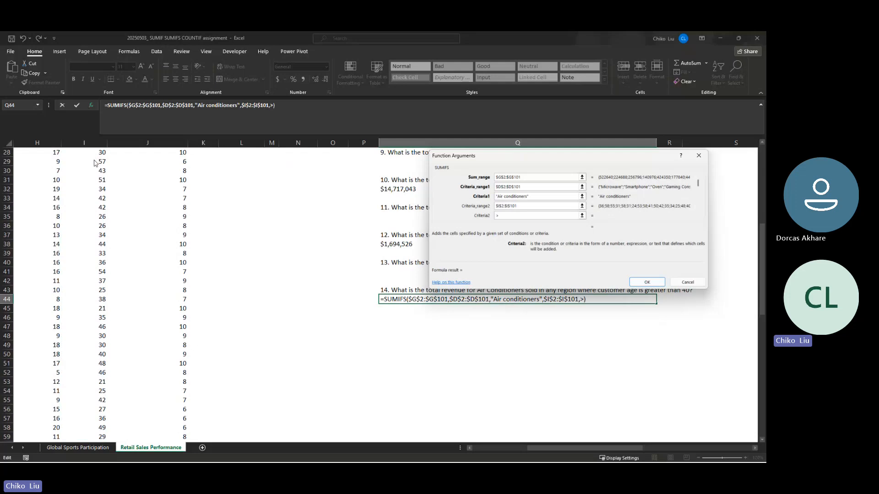
pyautogui.write('40')
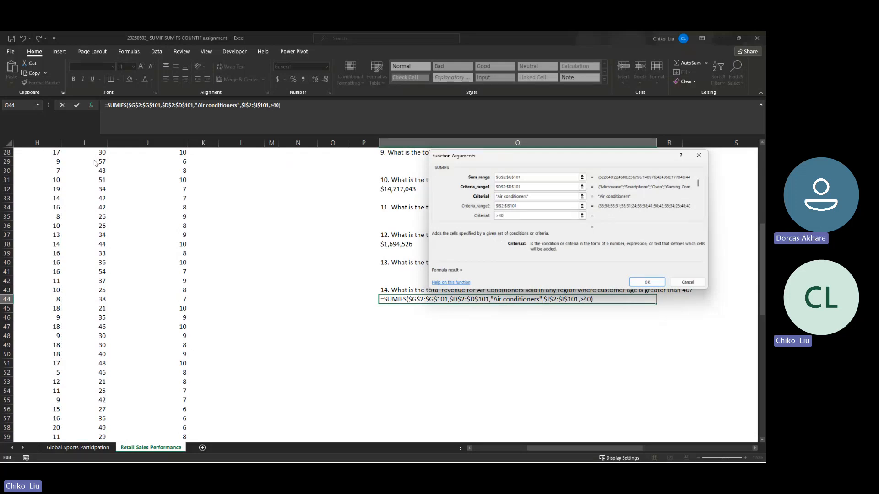
pyautogui.press('Return')
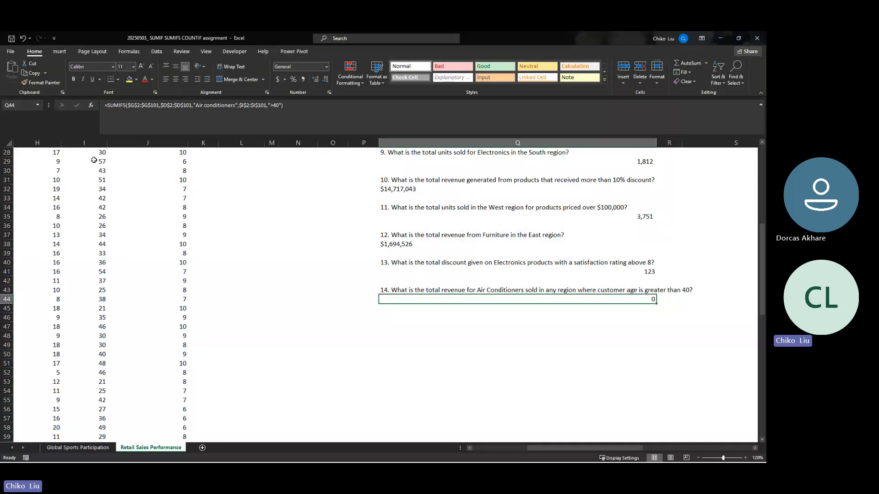
# - Add filters to the header row of the retail sales dataset
pyautogui.hscroll(-5, 533, 448)
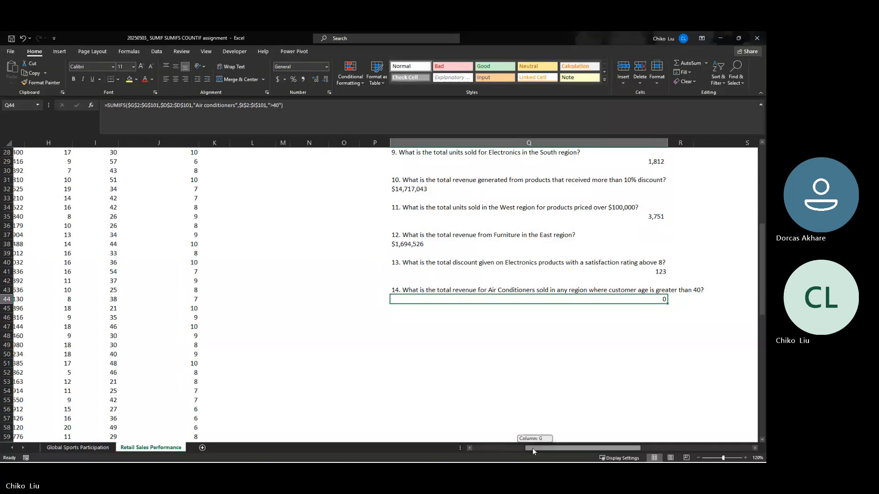
pyautogui.scroll(9, 223, 403)
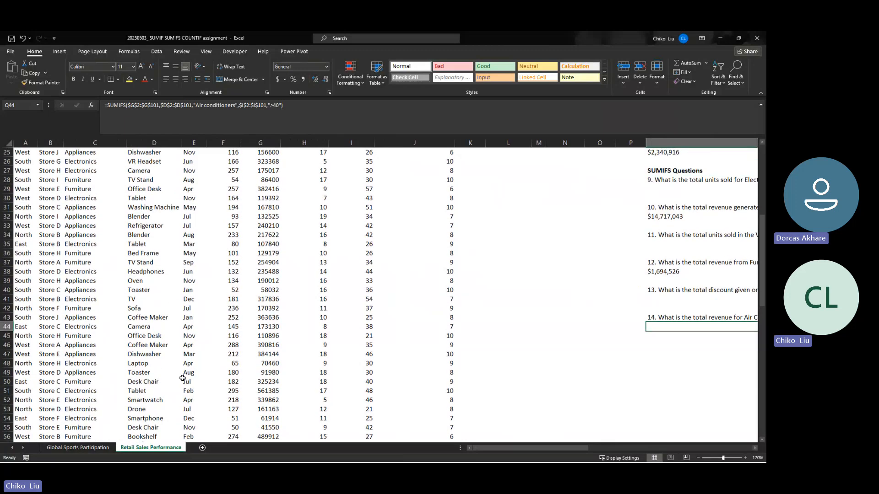
pyautogui.click(155, 153)
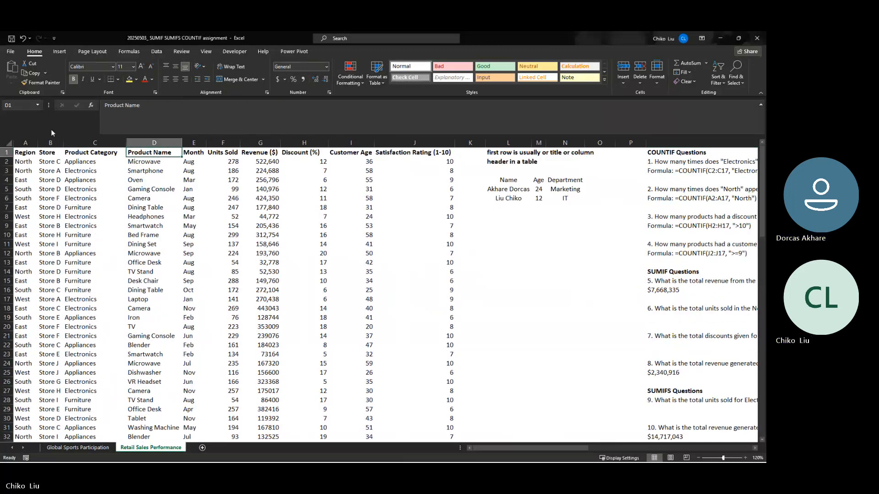
pyautogui.click(717, 75)
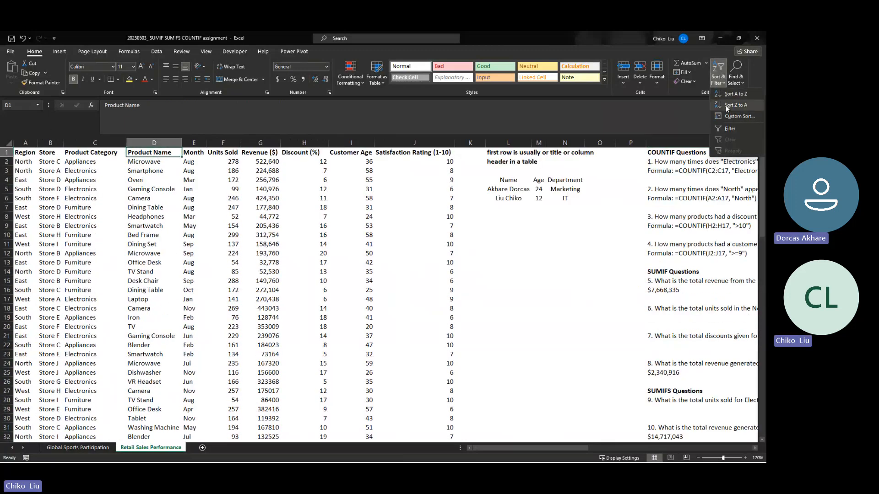
pyautogui.click(732, 128)
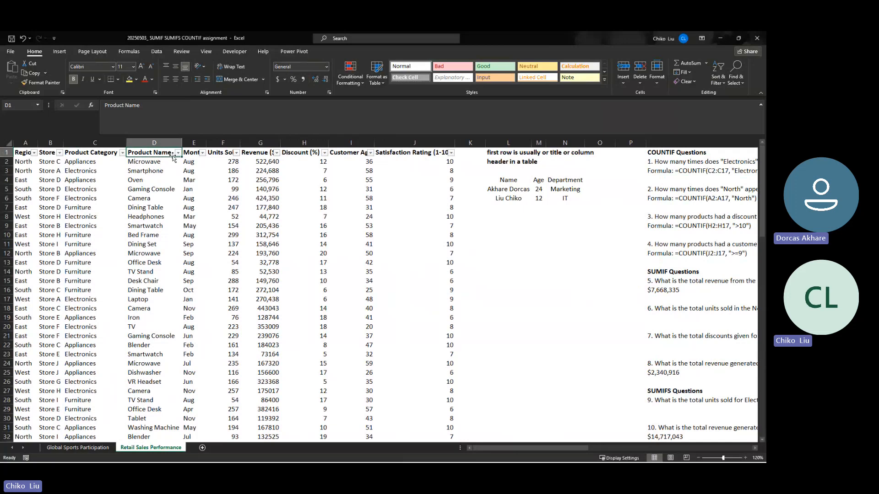
# - Check how air conditioners are spelled among the Product Name filter values, leaving the data unfiltered
pyautogui.click(177, 152)
pyautogui.click(98, 247)
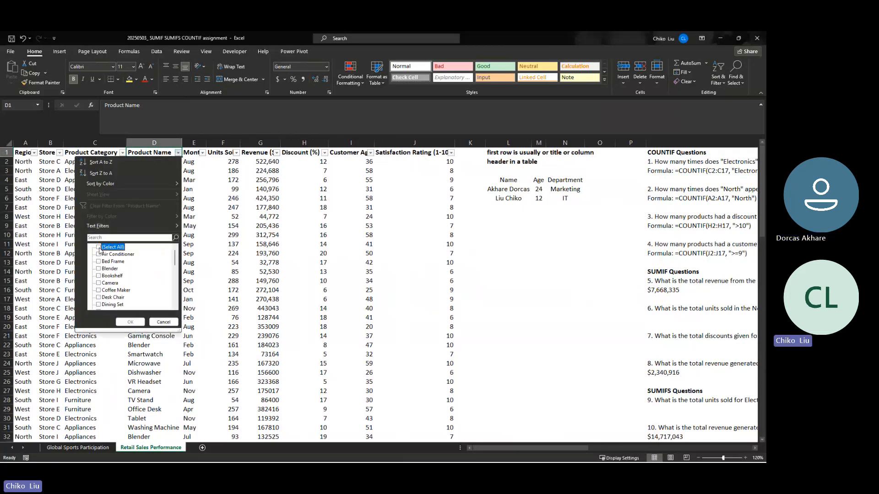
pyautogui.click(99, 254)
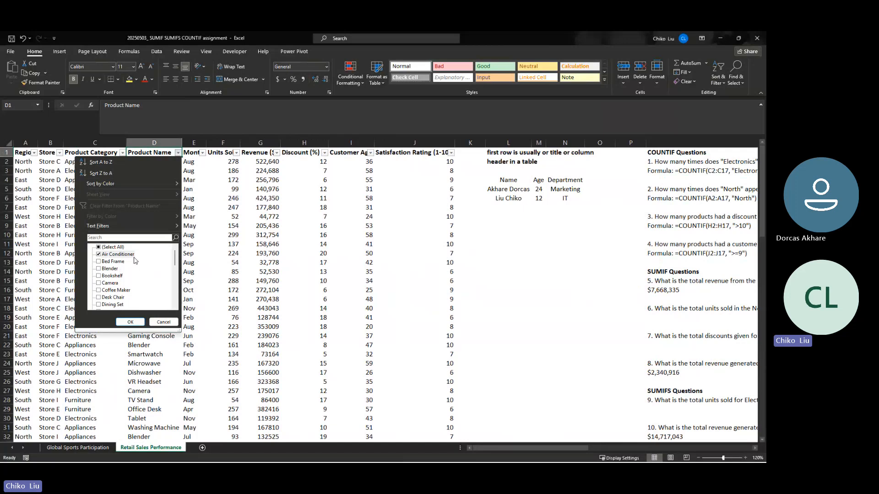
pyautogui.click(164, 321)
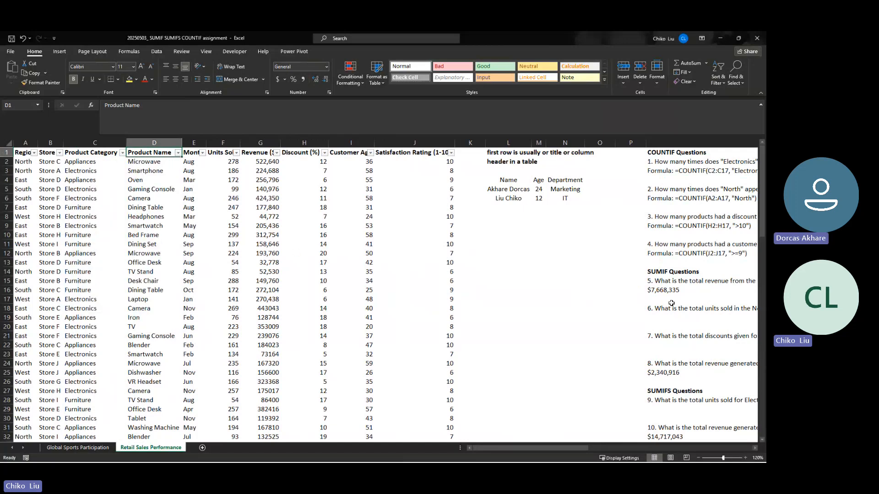
# - Correct the first criterion of the question 14 SUMIFS to "Air conditioner"
pyautogui.scroll(-3, 671, 302)
pyautogui.scroll(-3, 671, 302)
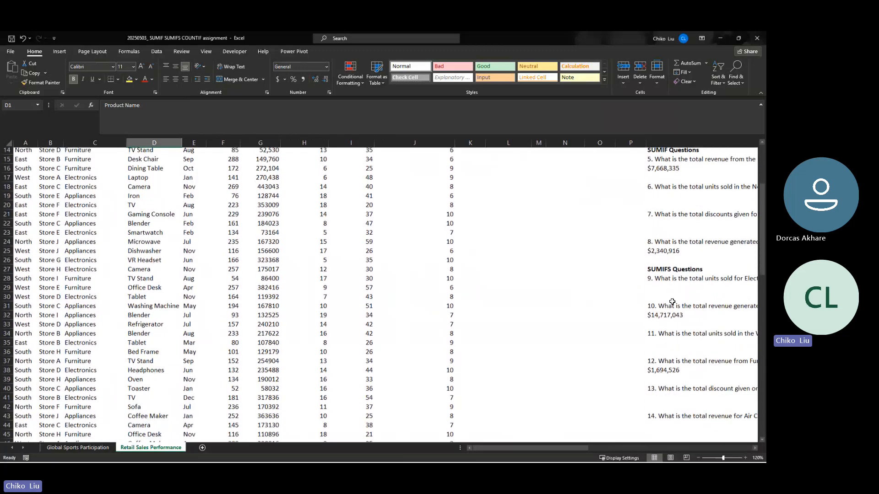
pyautogui.click(677, 381)
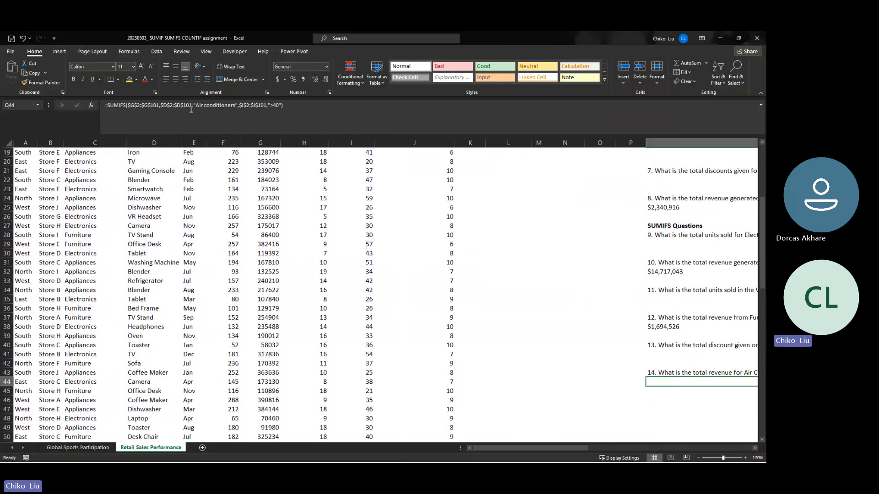
pyautogui.click(237, 106)
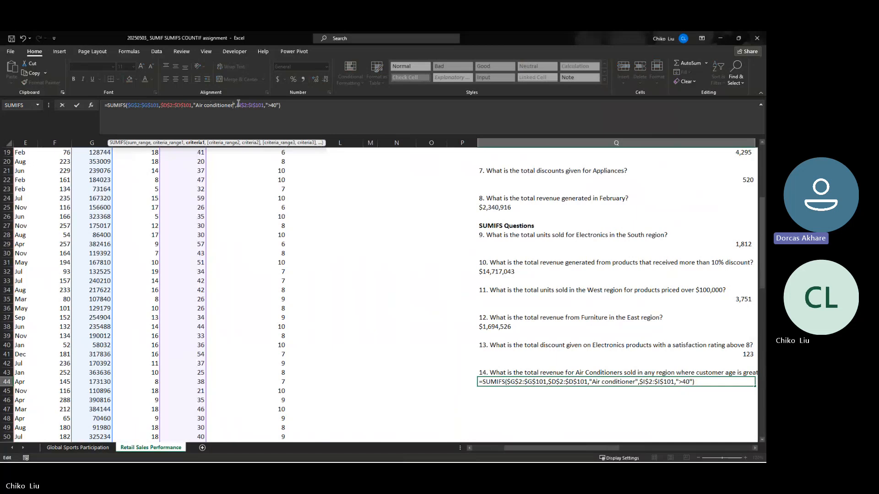
pyautogui.press('Return')
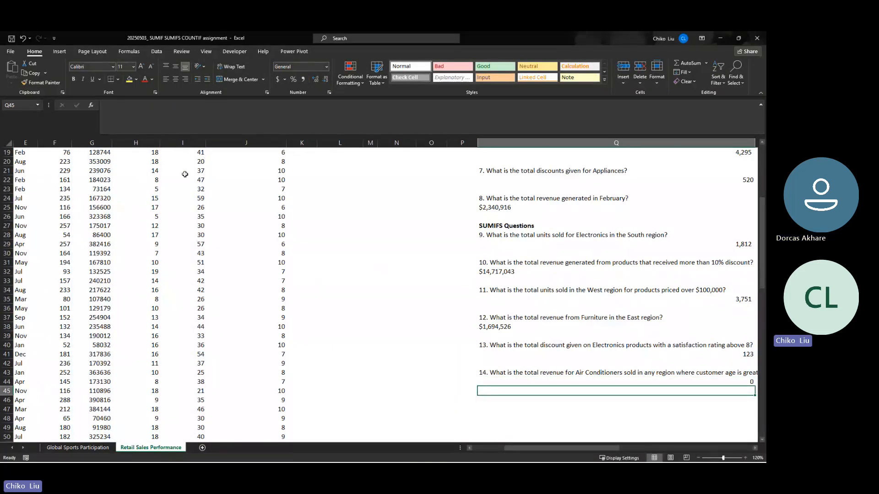
# - Check the customer age and revenue of the Air Conditioner record by temporarily filtering Product Name, leaving the data unfiltered
pyautogui.scroll(6, 184, 173)
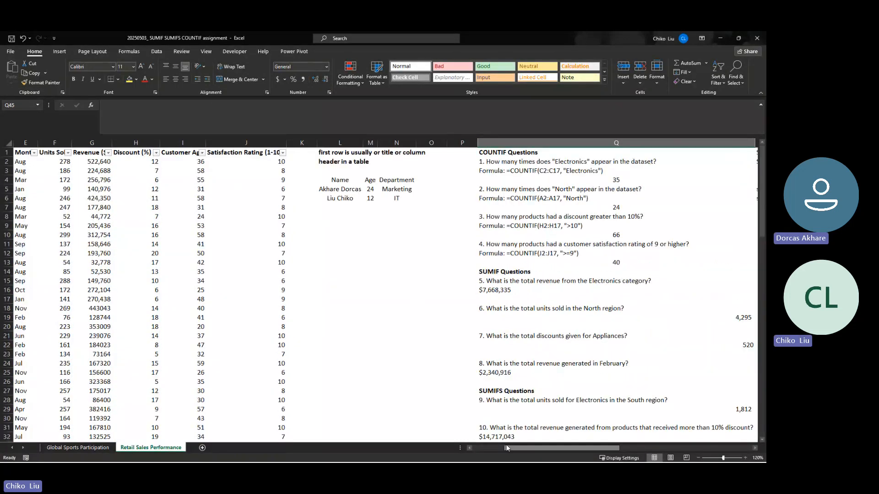
pyautogui.moveTo(506, 447); pyautogui.dragTo(470, 449)
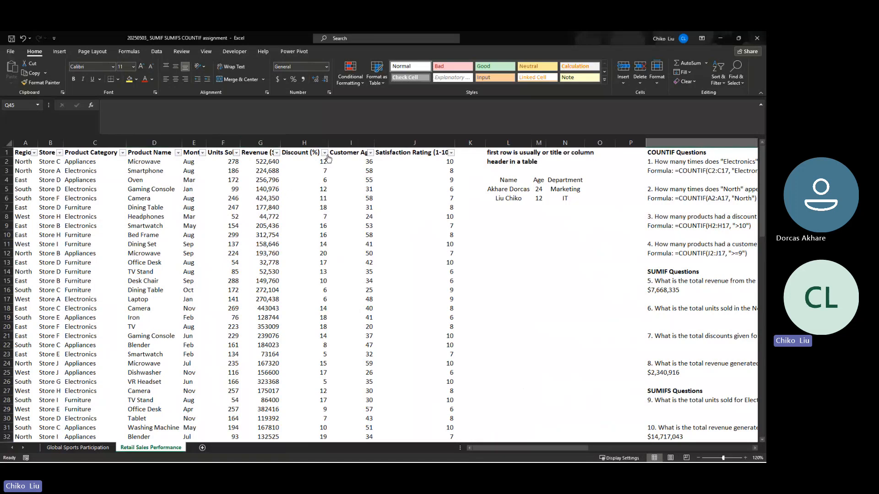
pyautogui.click(177, 152)
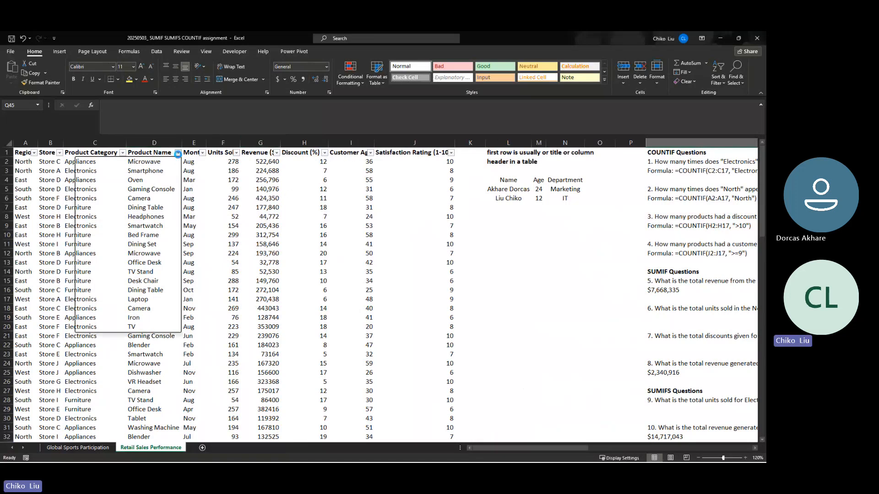
pyautogui.click(103, 248)
pyautogui.click(102, 254)
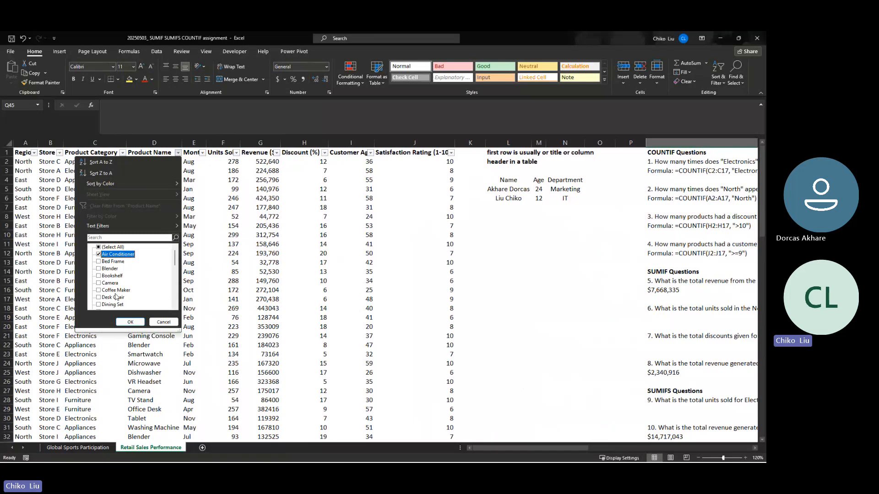
pyautogui.click(130, 322)
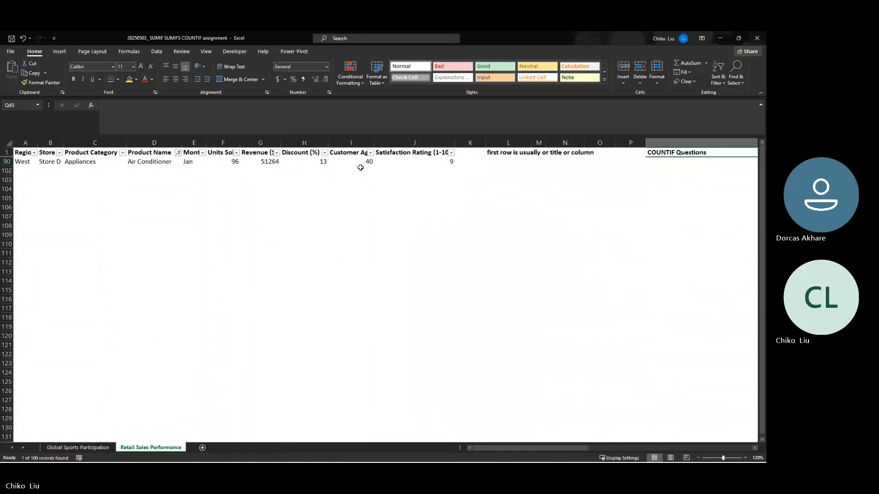
pyautogui.click(360, 163)
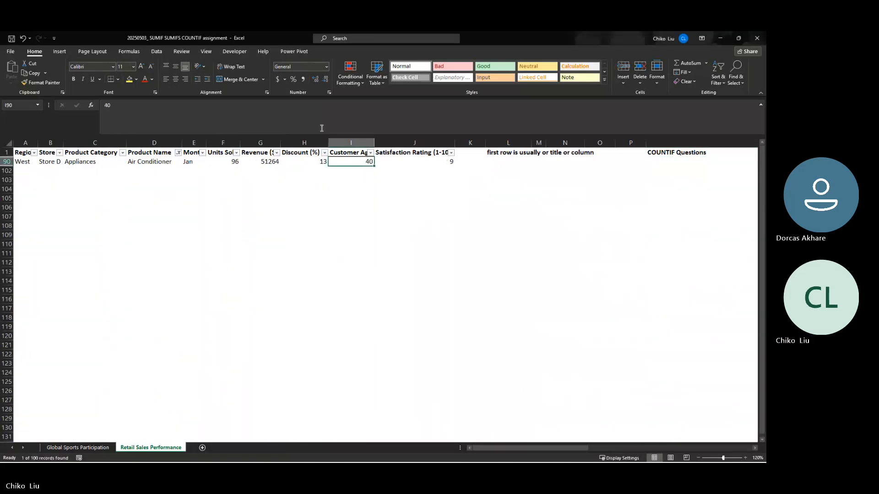
pyautogui.click(277, 163)
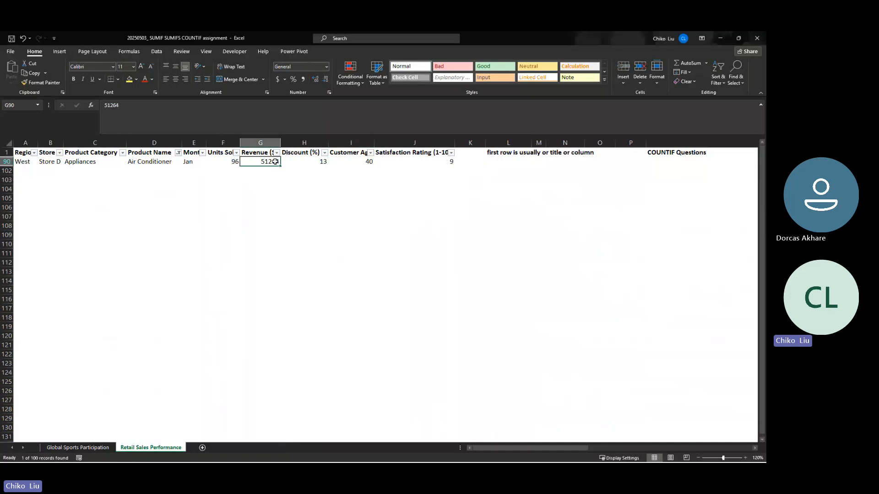
pyautogui.click(364, 162)
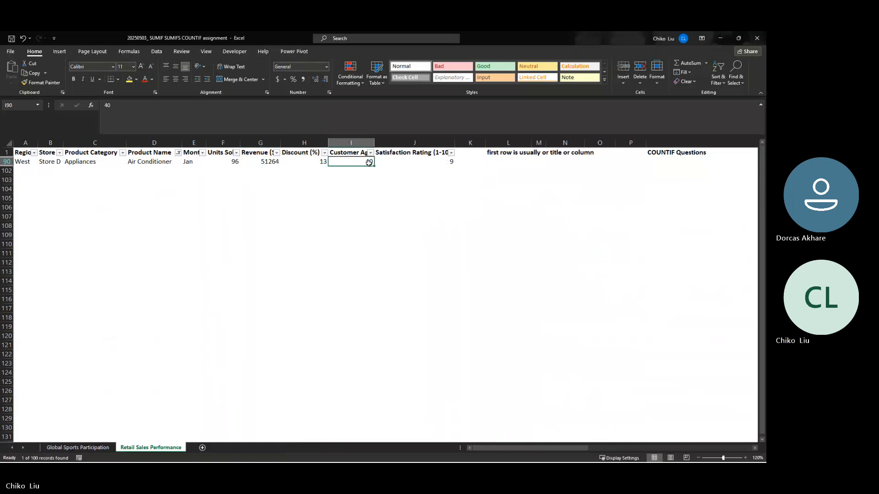
pyautogui.click(178, 152)
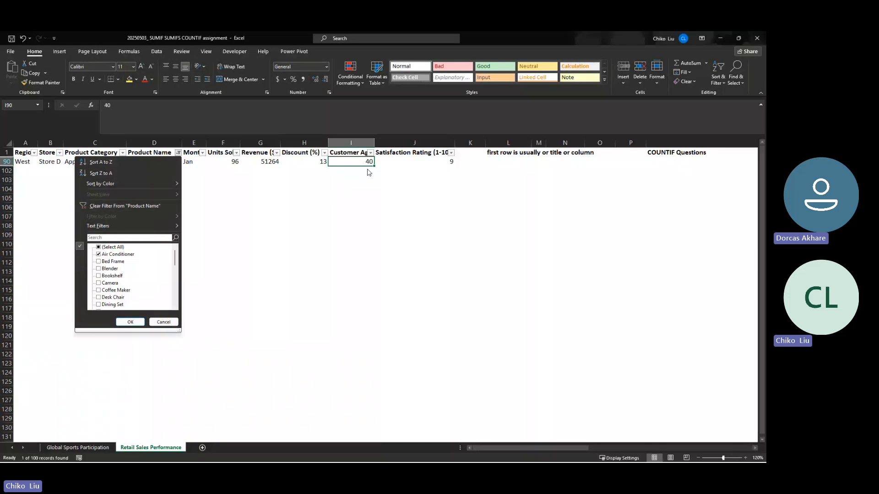
pyautogui.click(150, 205)
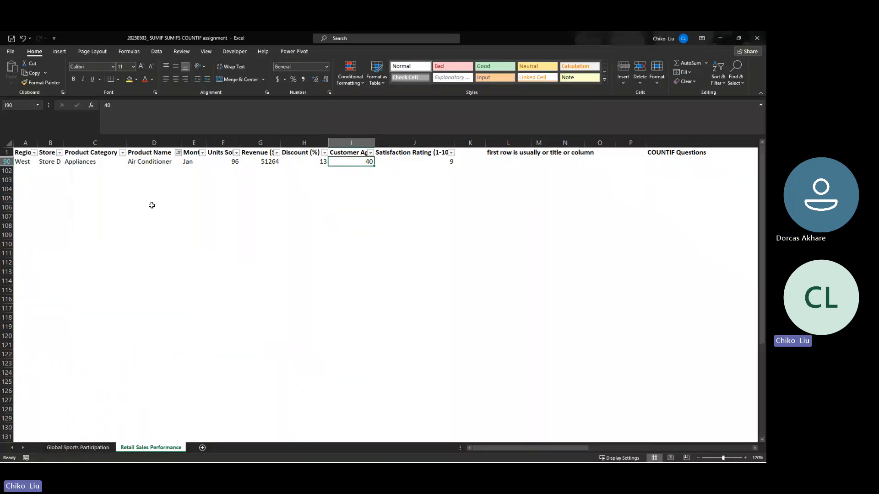
# - Review the question 14 wording and its SUMIFS formula in Q44 against the Air Conditioner record
pyautogui.scroll(-15, 669, 366)
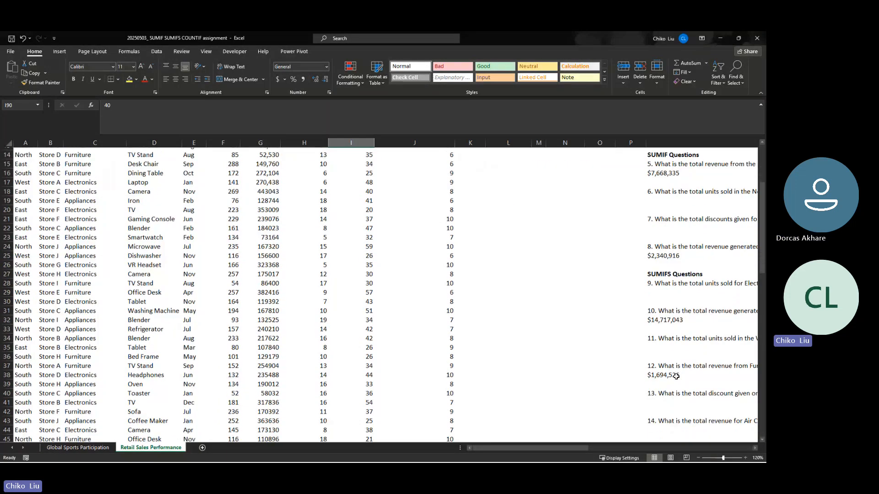
pyautogui.scroll(13, 663, 353)
pyautogui.scroll(-20, 618, 402)
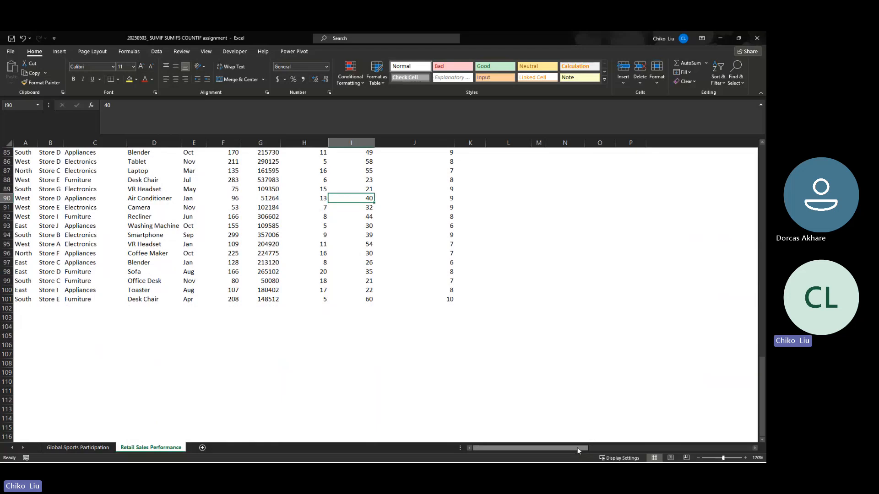
pyautogui.hscroll(4, 545, 363)
pyautogui.scroll(8, 545, 363)
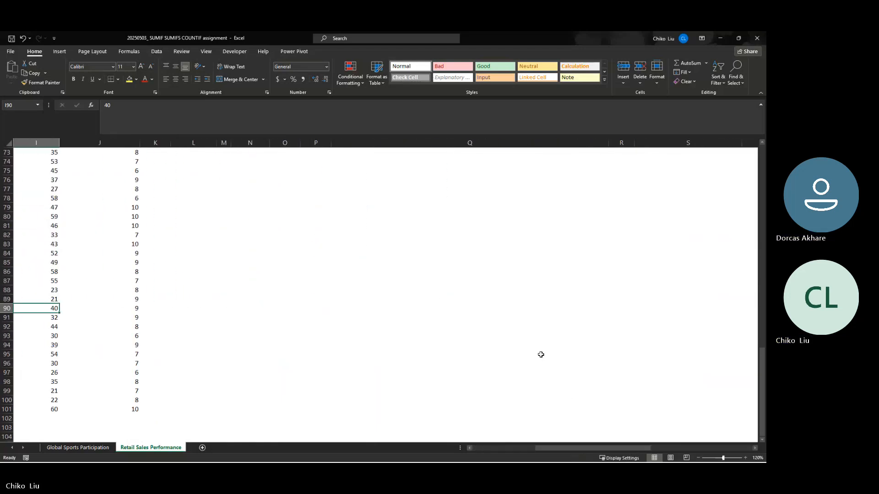
pyautogui.scroll(-7, 540, 354)
pyautogui.scroll(18, 540, 354)
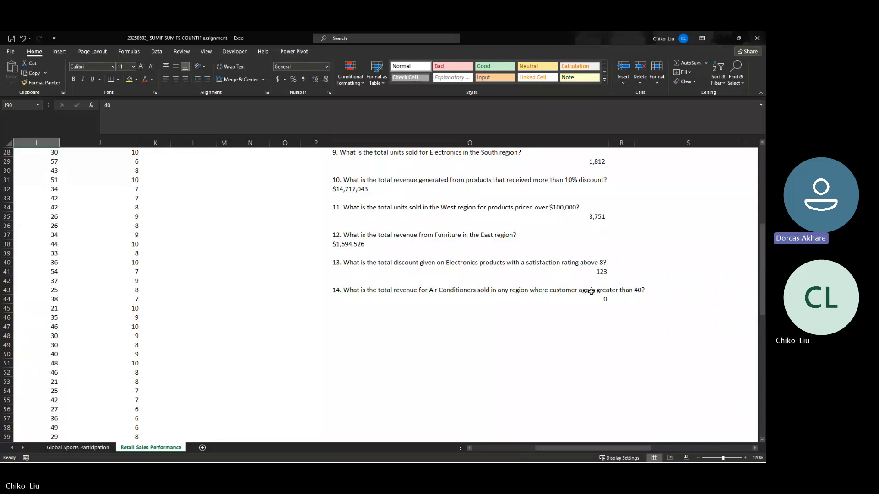
pyautogui.click(575, 301)
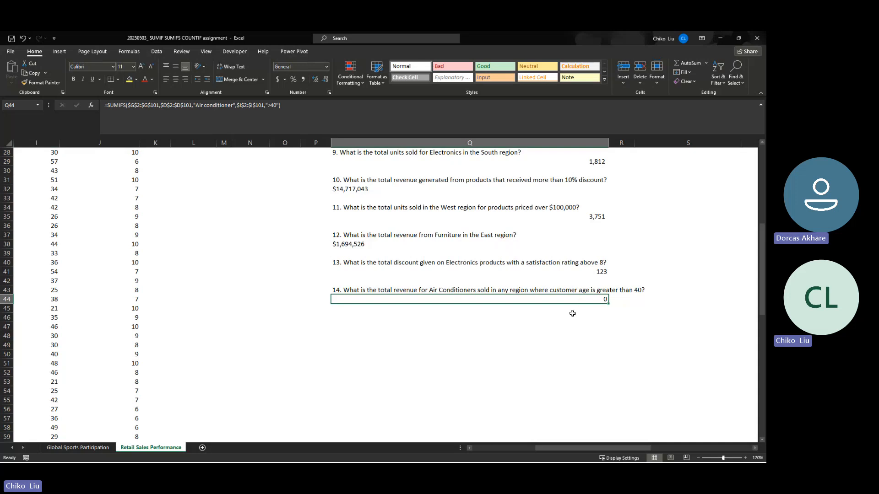
pyautogui.scroll(9, 482, 179)
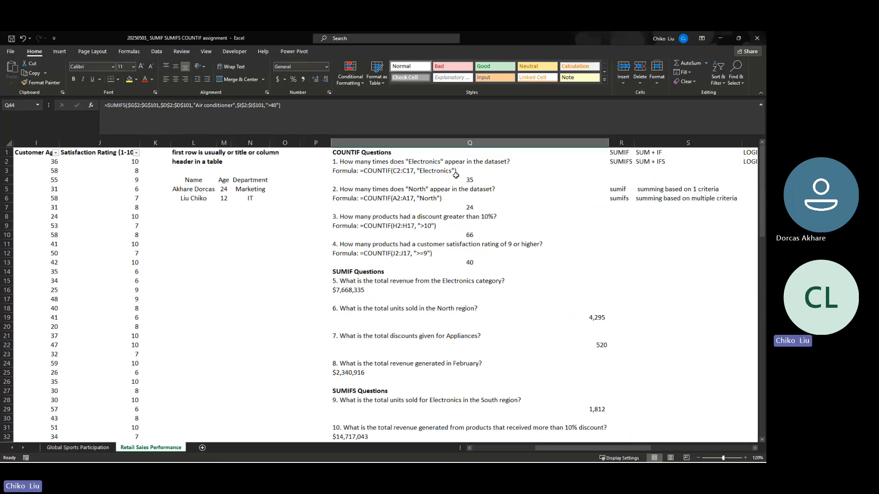
# - Switch to the Global Sports Participation sheet and look over its questions and the dataset above them
pyautogui.click(95, 448)
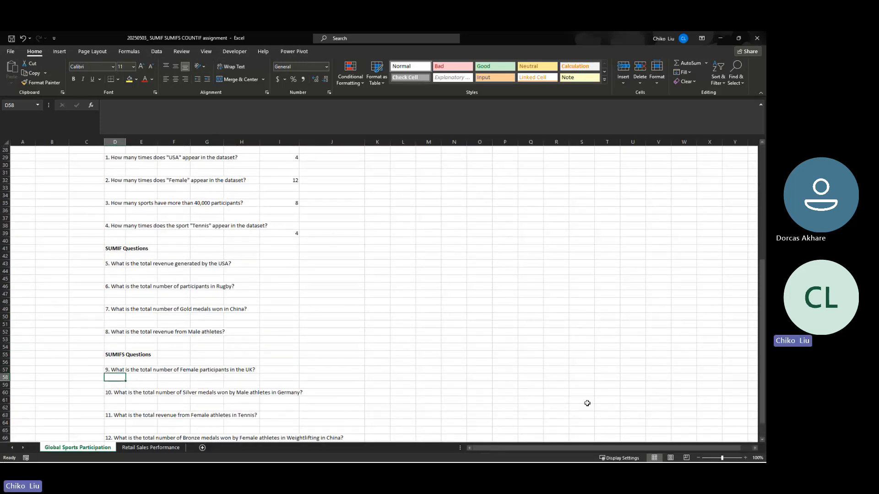
pyautogui.click(77, 354)
pyautogui.press('Left')
pyautogui.press('Left')
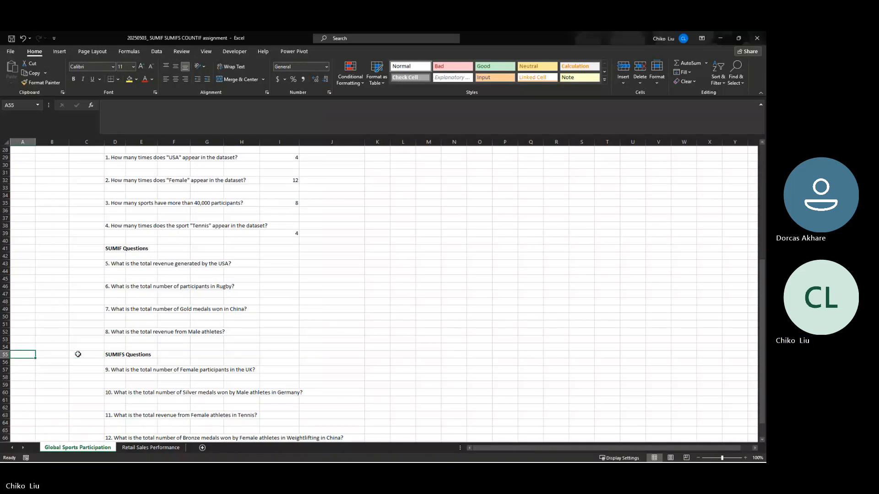
pyautogui.press('Up')
pyautogui.press('Up')
pyautogui.press('Up')
pyautogui.press('Up')
pyautogui.press('Up')
pyautogui.press('Up')
pyautogui.press('Up')
pyautogui.press('Up')
pyautogui.press('Up')
pyautogui.press('Up')
pyautogui.press('Up')
pyautogui.press('Up')
pyautogui.press('Up')
pyautogui.press('Up')
pyautogui.press('Up')
pyautogui.press('Up')
pyautogui.press('Up')
pyautogui.press('Up')
pyautogui.press('Up')
pyautogui.press('Up')
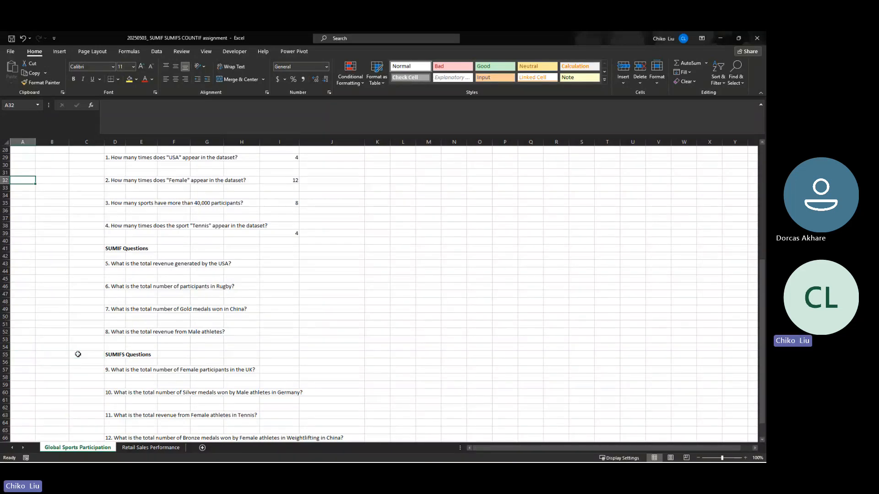
pyautogui.press('Up')
pyautogui.press('Up')
pyautogui.press('Up')
pyautogui.press('Up')
pyautogui.press('Up')
pyautogui.press('Up')
pyautogui.press('Up')
pyautogui.press('Up')
pyautogui.press('Up')
pyautogui.press('Up')
pyautogui.press('Up')
pyautogui.press('Up')
pyautogui.press('Up')
pyautogui.press('Up')
pyautogui.press('Up')
pyautogui.press('Up')
pyautogui.press('Up')
pyautogui.press('Up')
pyautogui.press('Up')
pyautogui.press('Up')
pyautogui.press('Right')
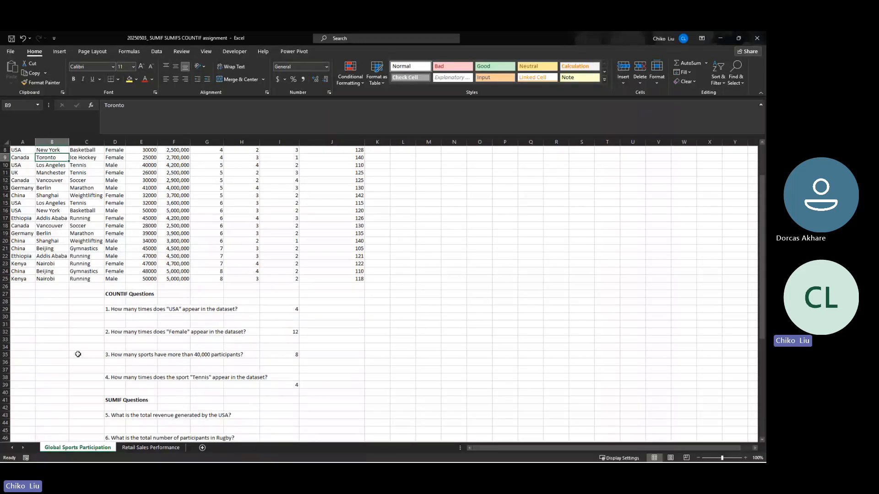
pyautogui.press('Down')
# - Move the question block D27:K70 beside the sports dataset, starting at cell O1
pyautogui.moveTo(120, 294); pyautogui.dragTo(284, 131)
pyautogui.moveTo(351, 176); pyautogui.dragTo(367, 162)
pyautogui.hotkey('ctrl', 'q')
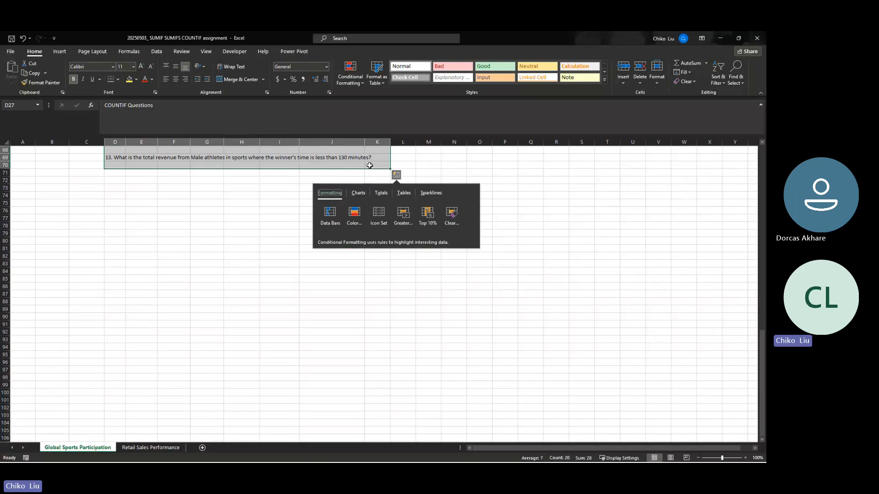
pyautogui.hotkey('ctrl', 'c')
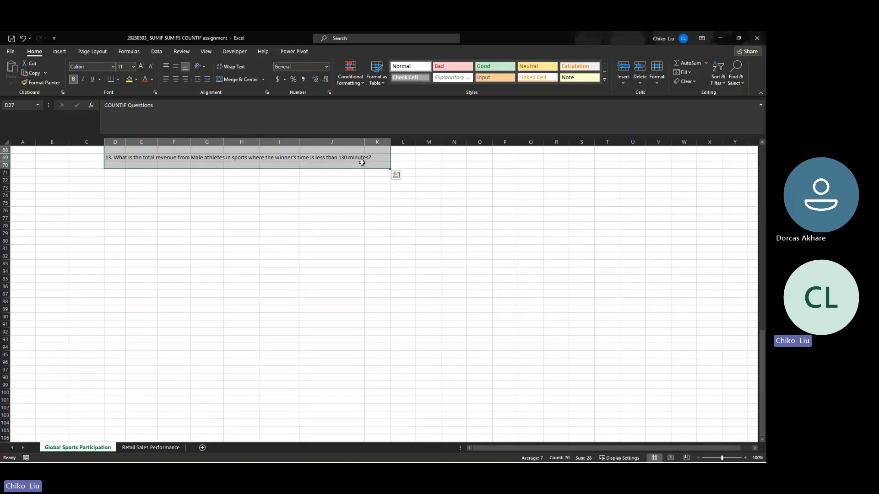
pyautogui.scroll(20, 359, 161)
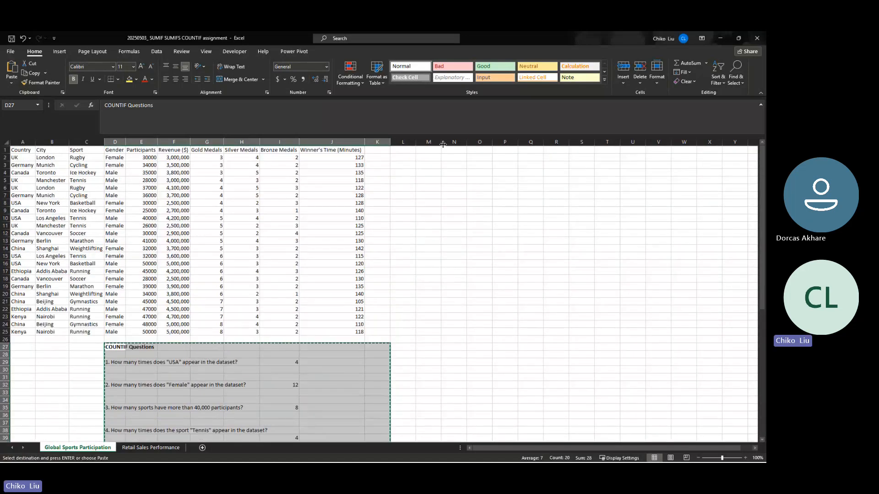
pyautogui.click(476, 150)
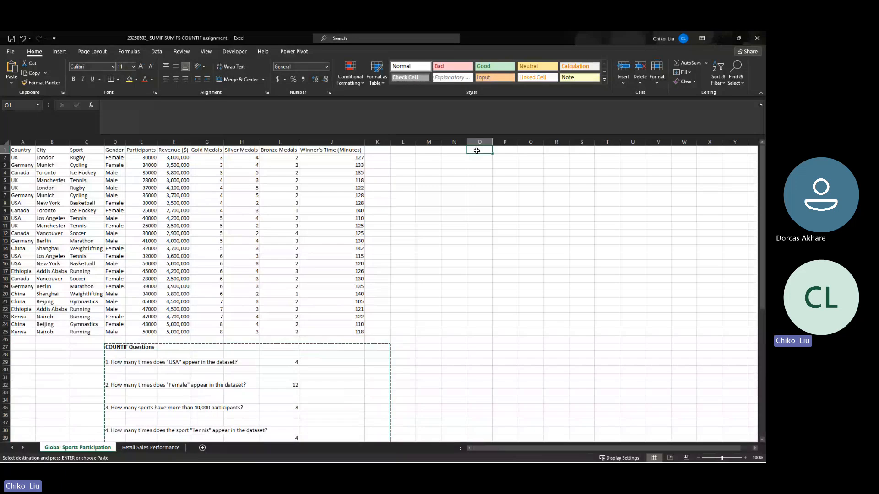
pyautogui.press('Return')
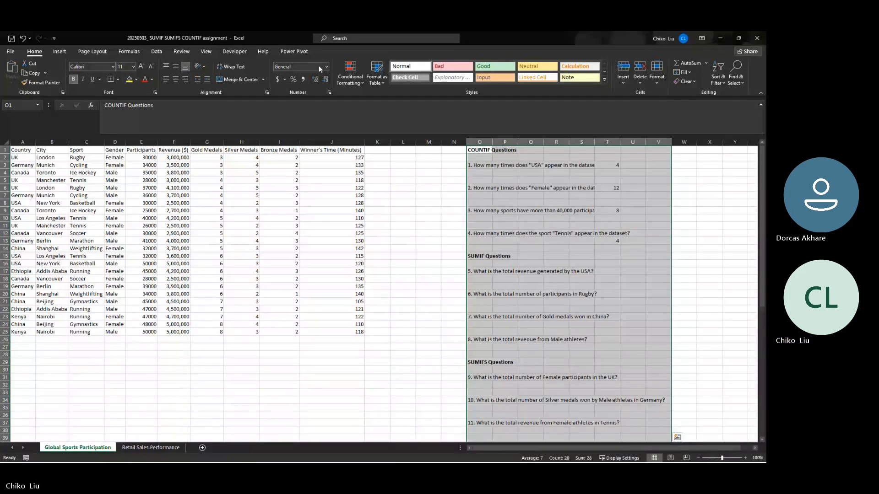
# - Hide the gridlines on the Global Sports Participation sheet
pyautogui.click(180, 52)
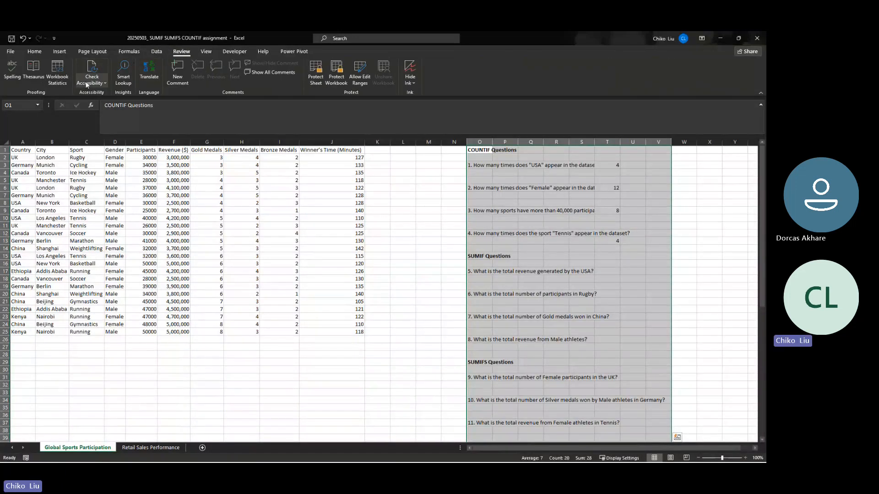
pyautogui.click(206, 51)
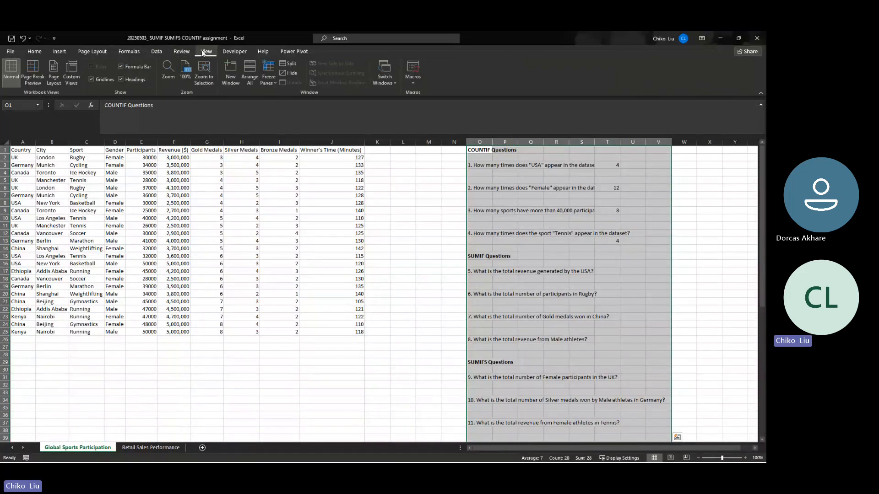
pyautogui.click(98, 81)
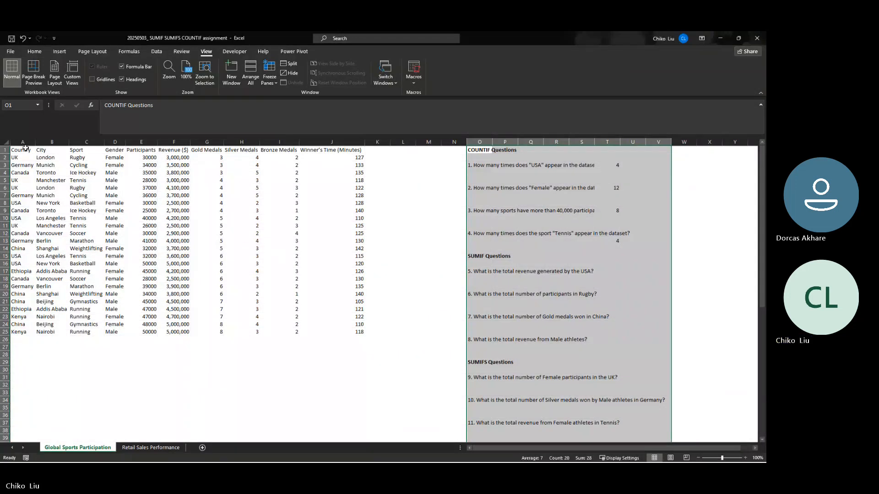
# - Center the contents of the sports dataset A1:J25 and apply all borders to it
pyautogui.moveTo(25, 148); pyautogui.dragTo(358, 333)
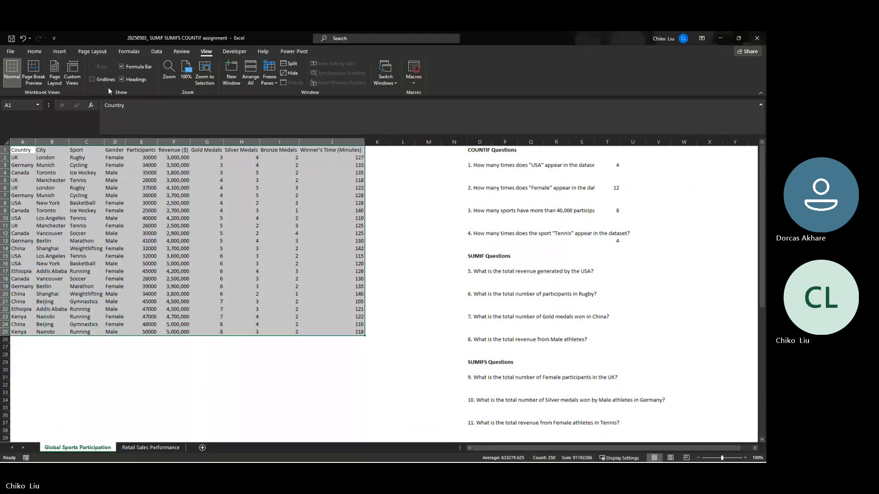
pyautogui.click(34, 51)
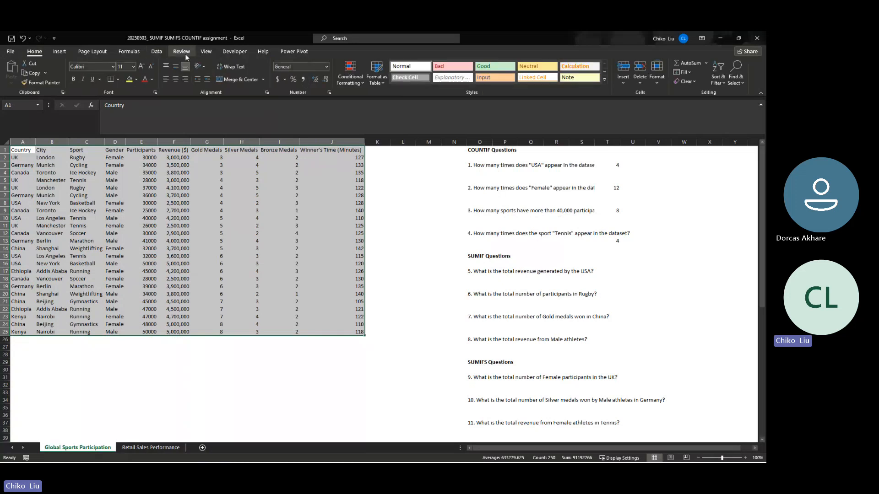
pyautogui.click(176, 79)
pyautogui.click(117, 80)
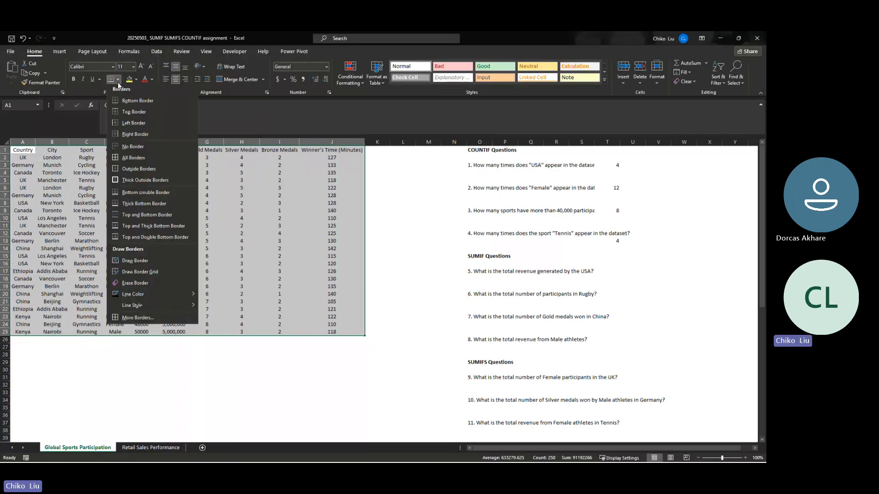
pyautogui.click(138, 158)
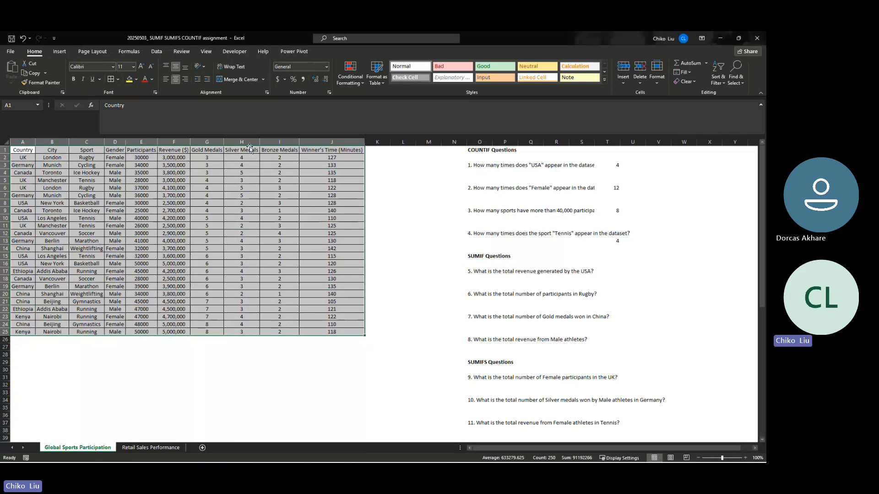
# - Make the dataset's header row A1:J1 bold
pyautogui.click(305, 151)
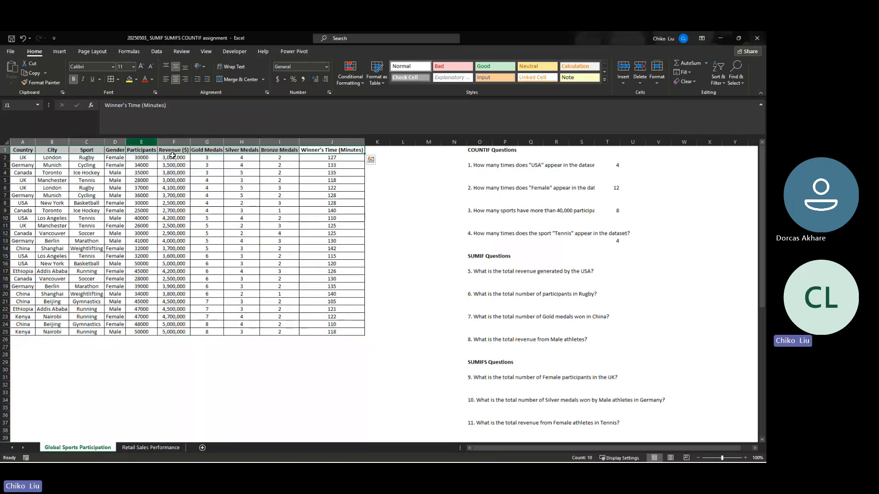
pyautogui.click(209, 179)
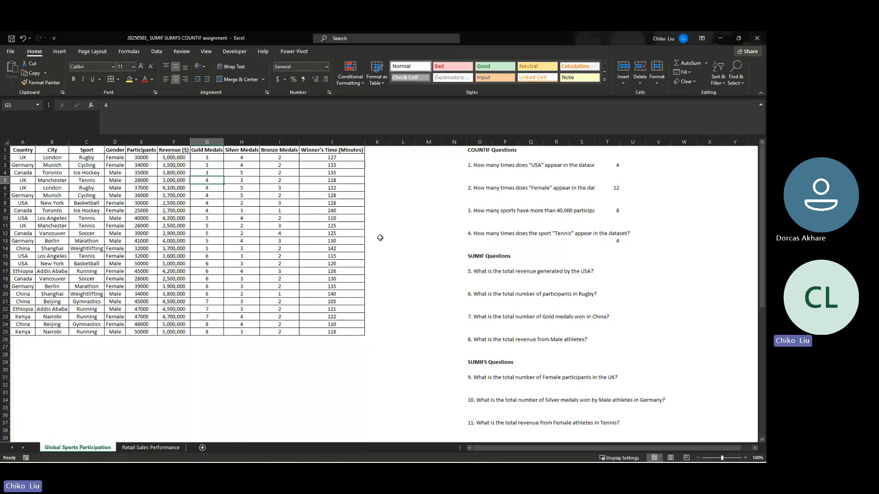
# - Start a SUMIF function in O18 for question 5, with the Country cells $A$2:$A$25 as its absolute range
pyautogui.click(529, 279)
pyautogui.click(503, 279)
pyautogui.click(482, 279)
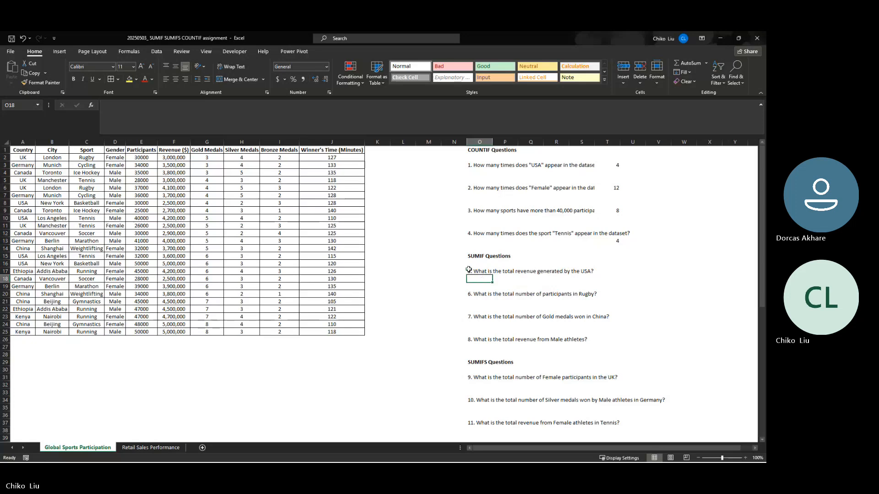
pyautogui.moveTo(174, 158); pyautogui.dragTo(173, 327)
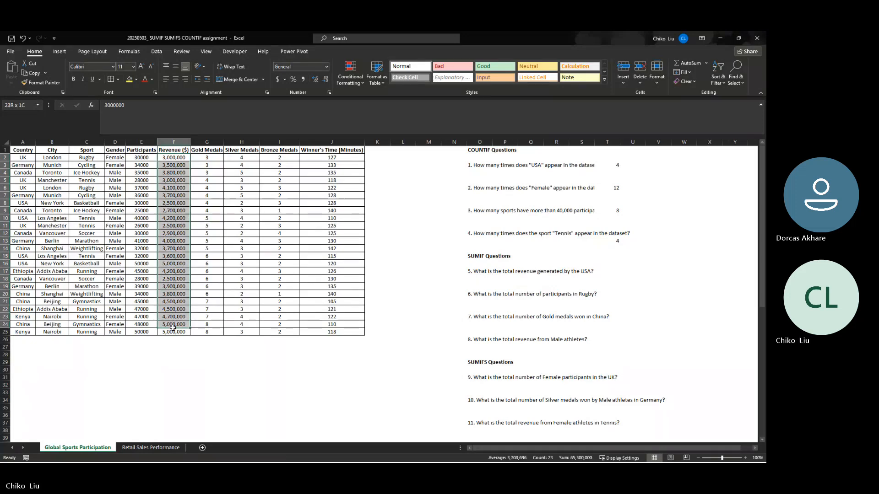
pyautogui.moveTo(23, 158); pyautogui.dragTo(28, 332)
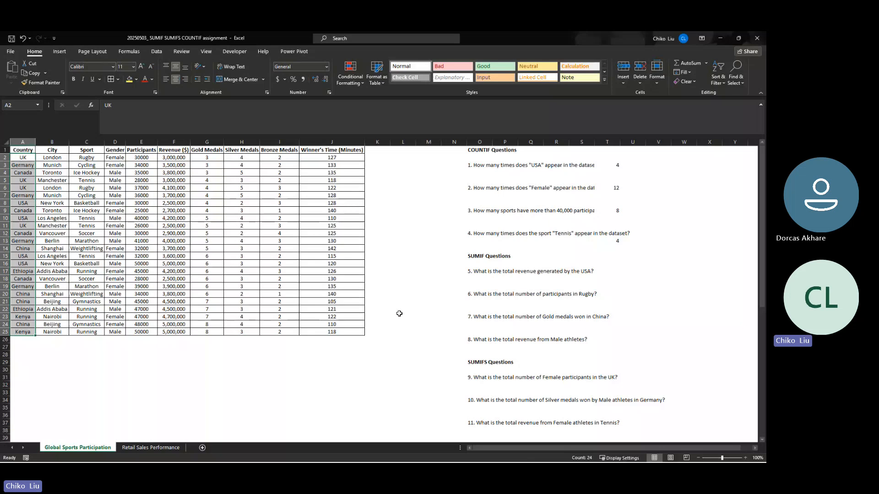
pyautogui.click(479, 279)
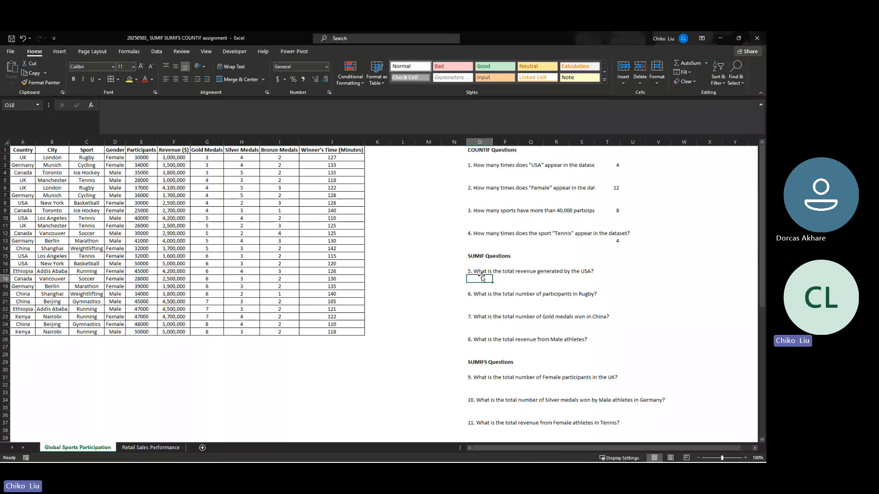
pyautogui.click(90, 104)
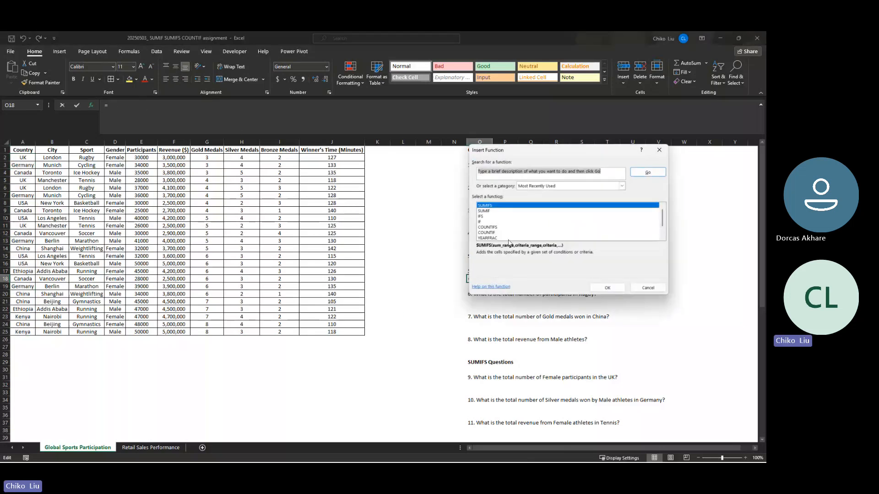
pyautogui.click(483, 211)
pyautogui.click(608, 288)
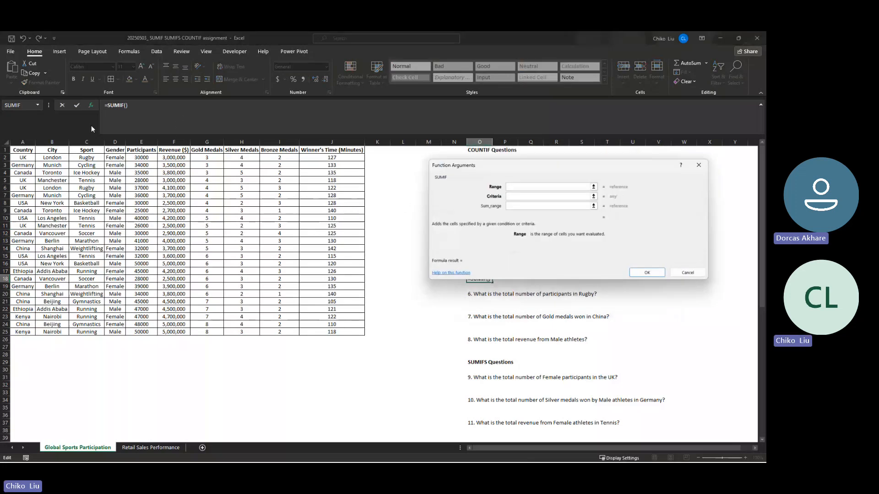
pyautogui.moveTo(24, 157); pyautogui.dragTo(19, 332)
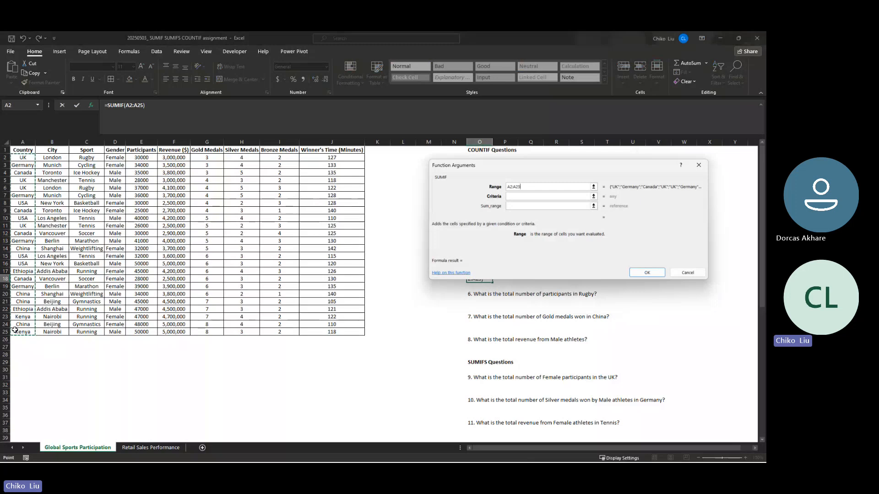
pyautogui.press('F4')
# - Complete the SUMIF in O18 with the criteria "usa" and the Revenue cells $F$2:$F$25 as the absolute sum range
pyautogui.click(525, 196)
pyautogui.write('us')
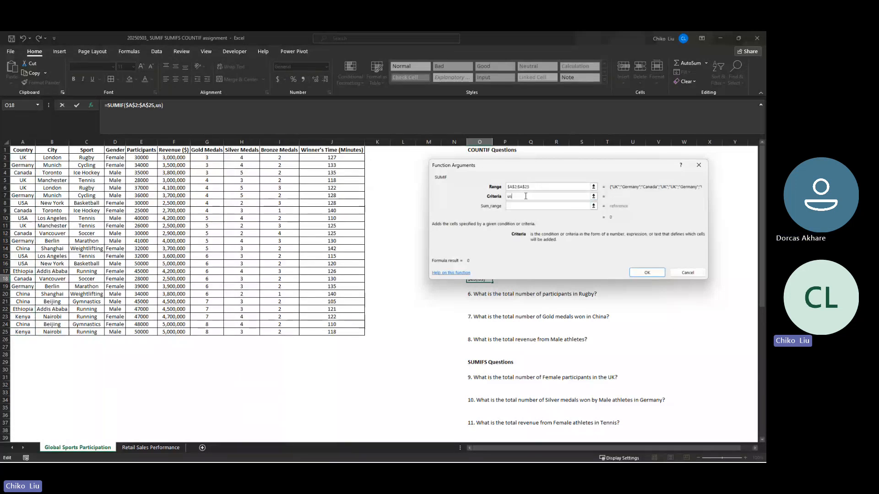
pyautogui.write('a')
pyautogui.press('Tab')
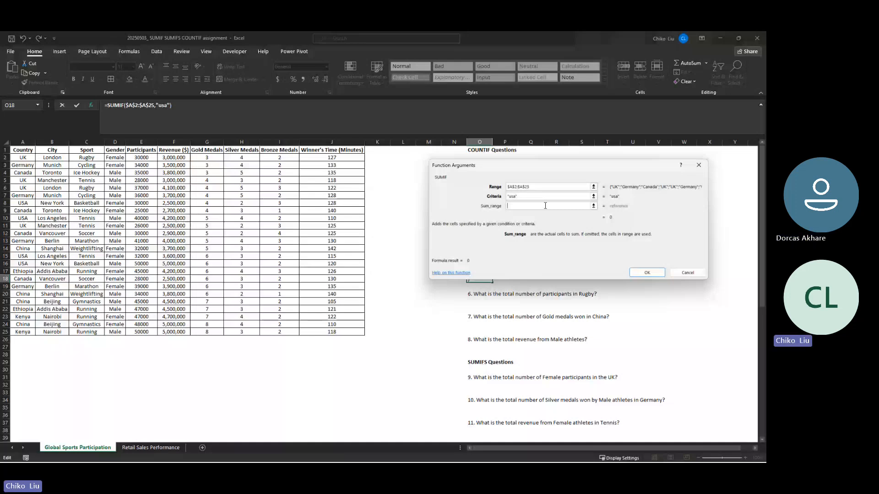
pyautogui.click(170, 158)
pyautogui.moveTo(169, 158); pyautogui.dragTo(177, 334)
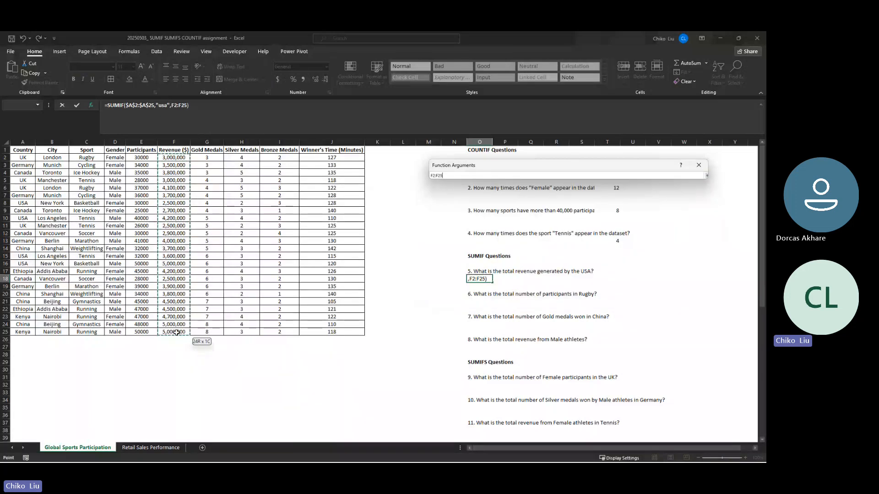
pyautogui.moveTo(177, 333); pyautogui.dragTo(176, 331)
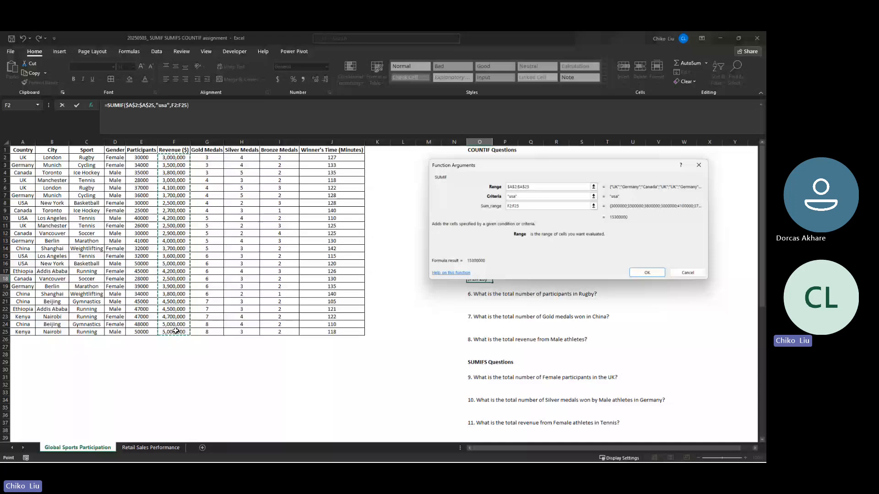
pyautogui.press('F4')
pyautogui.press('Return')
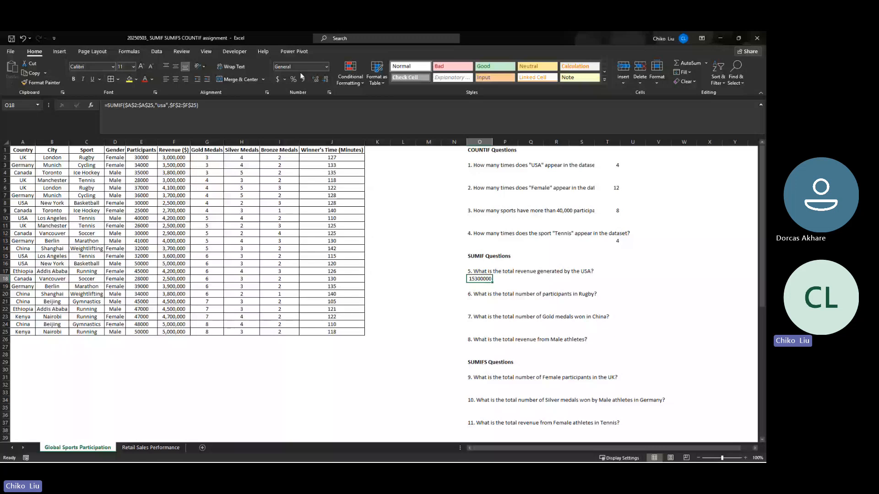
# - Format the question 5 answer in O18 as Currency without decimal places
pyautogui.click(325, 67)
pyautogui.click(314, 122)
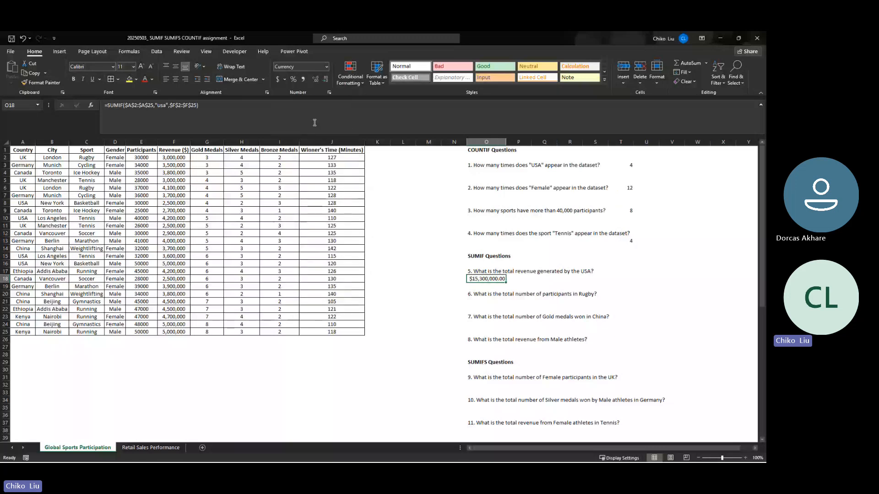
pyautogui.click(325, 78)
pyautogui.click(325, 78)
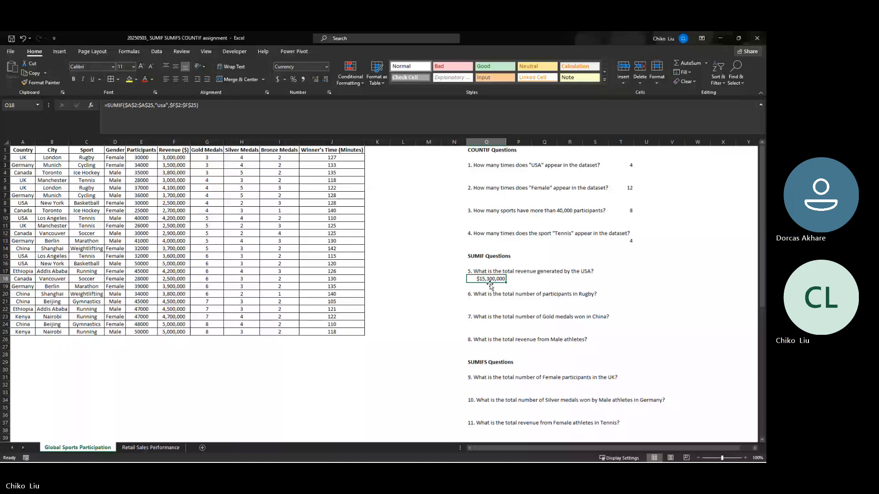
# - Move the question 5 answer to W17 and try the Accounting number format on it in a widened column W
pyautogui.moveTo(489, 284); pyautogui.dragTo(699, 277)
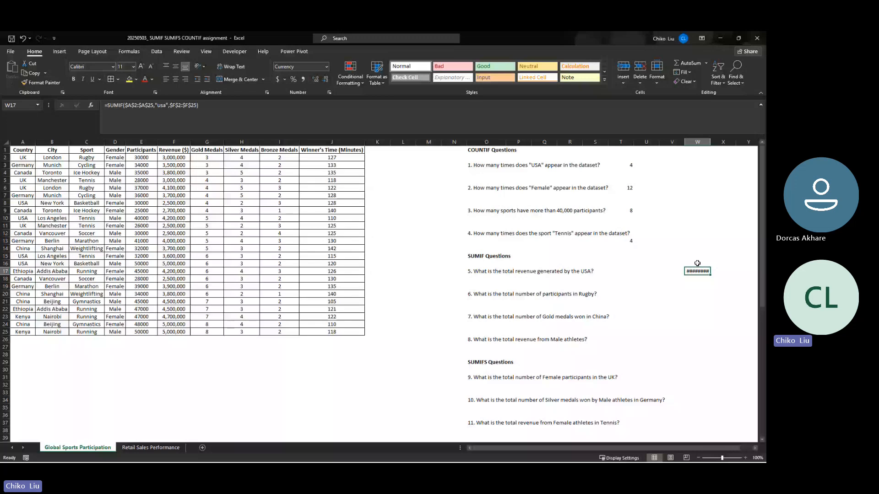
pyautogui.click(688, 448)
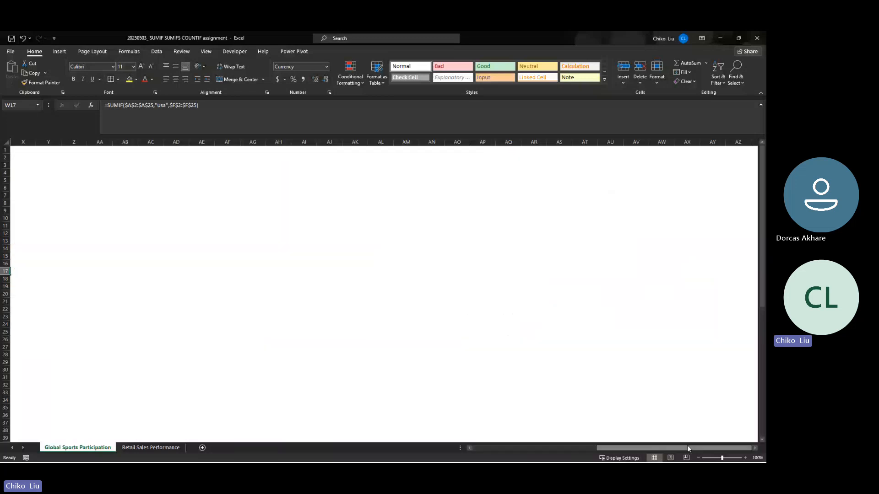
pyautogui.moveTo(687, 445); pyautogui.dragTo(634, 447)
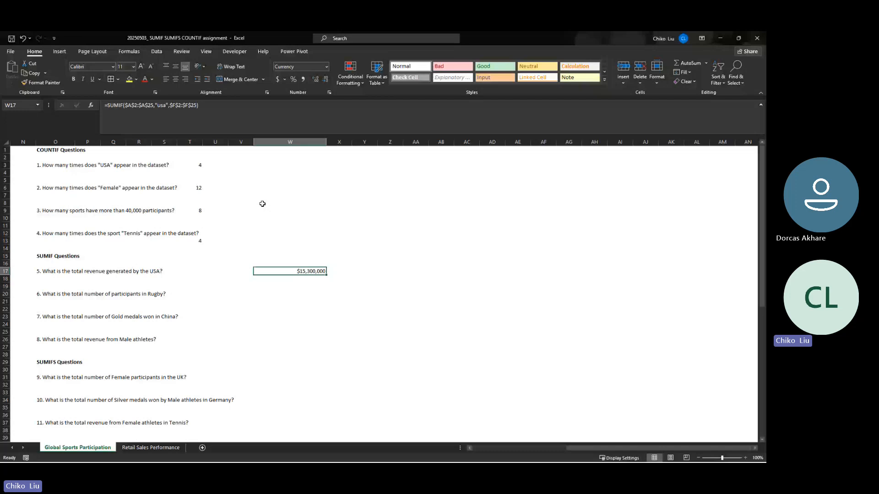
pyautogui.click(327, 67)
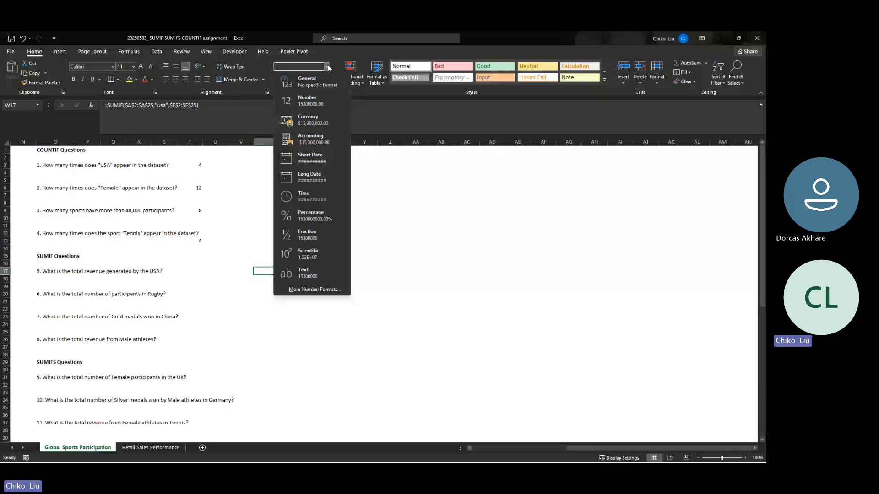
pyautogui.click(314, 144)
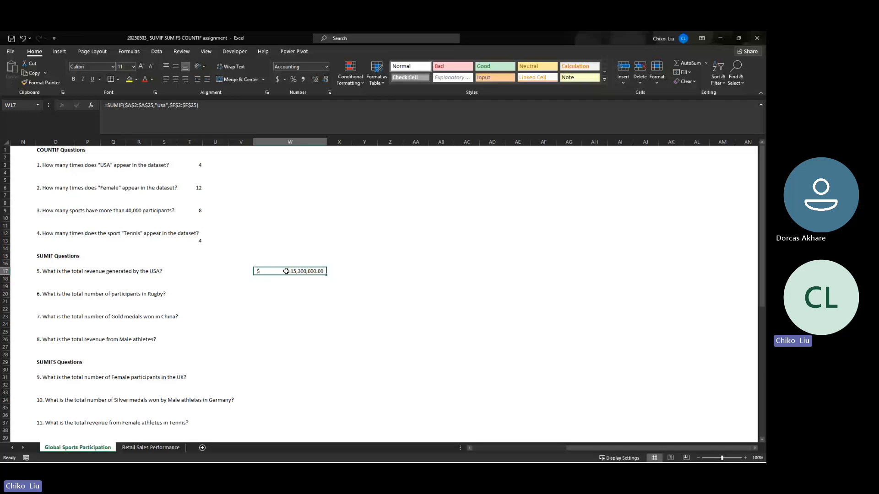
pyautogui.moveTo(326, 142); pyautogui.dragTo(465, 144)
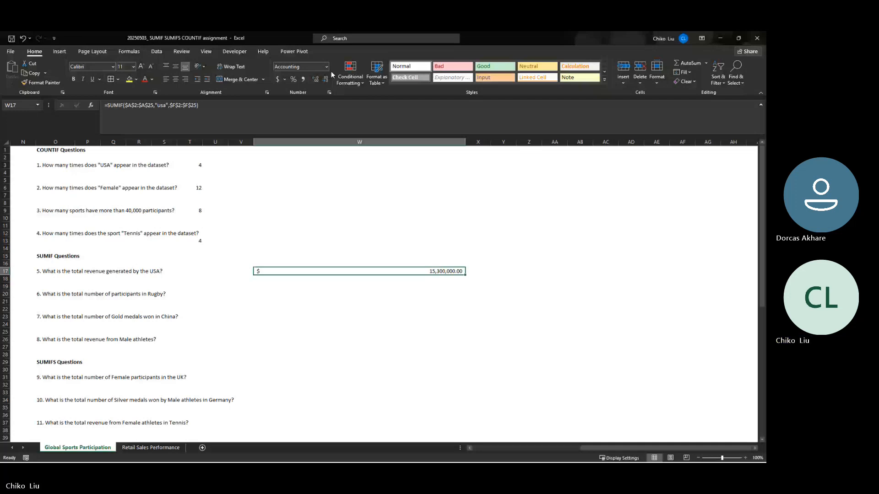
# - Return the question 5 answer to Currency without decimals and move it back to O18
pyautogui.click(309, 83)
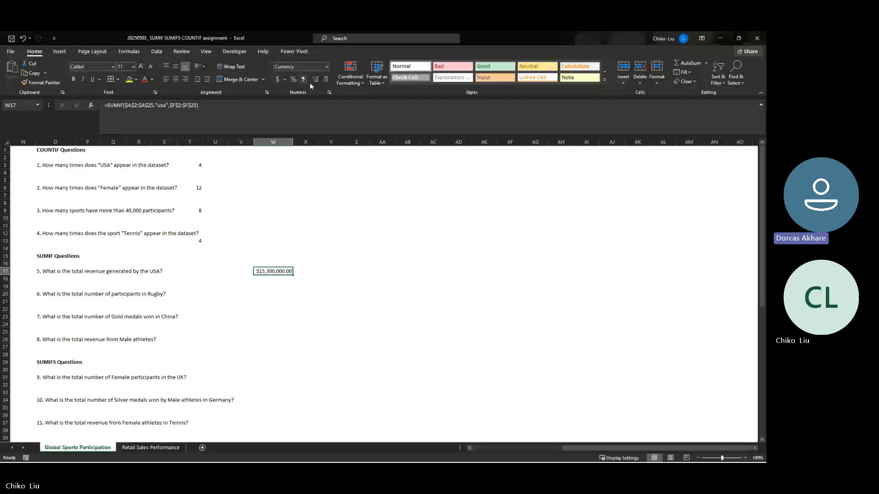
pyautogui.doubleClick(325, 79)
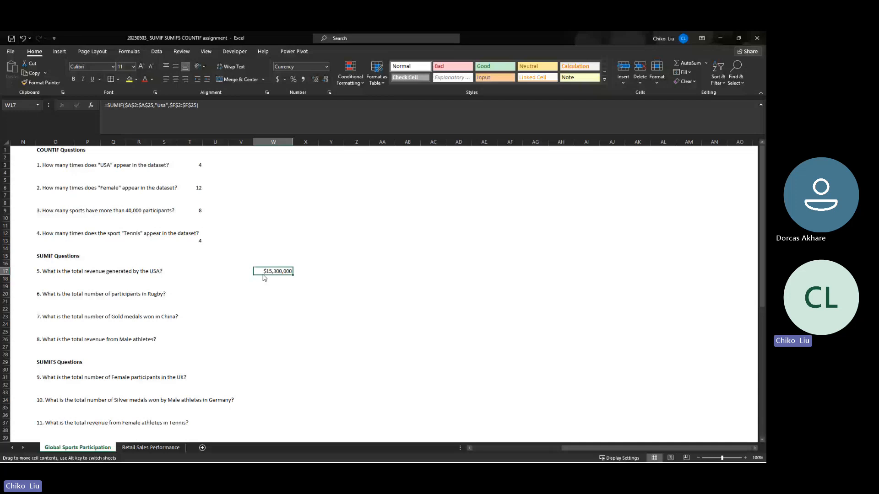
pyautogui.moveTo(264, 276); pyautogui.dragTo(46, 279)
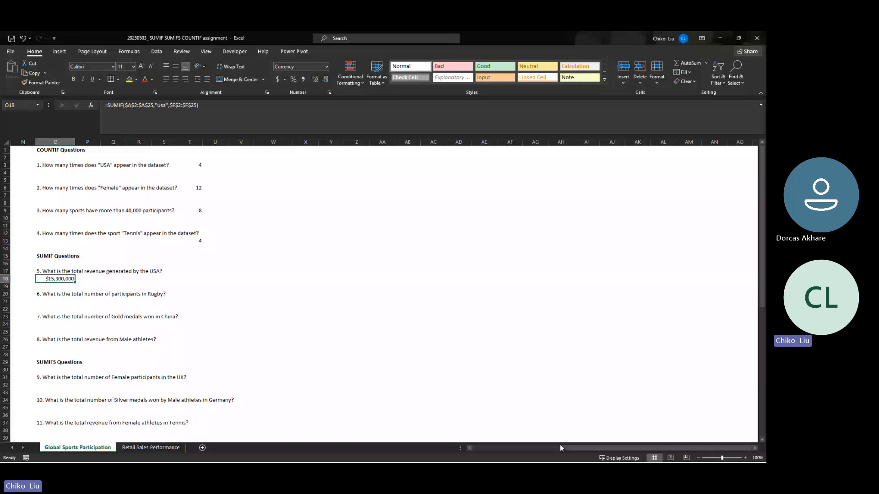
pyautogui.hotkey('ctrl', 'z')
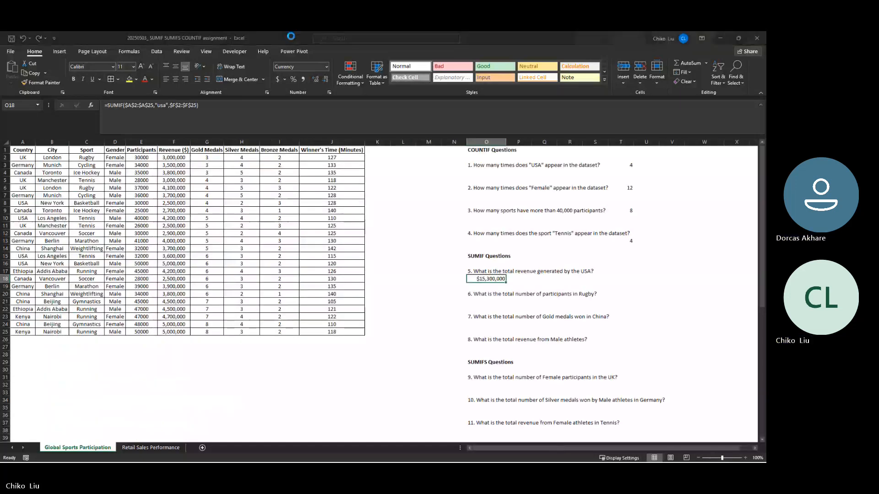
# - Save the workbook as a new Excel file named "20250503_ SUMIF SUMIFS COUNTIF exercise" in the same folder
pyautogui.moveTo(131, 394); pyautogui.dragTo(172, 394)
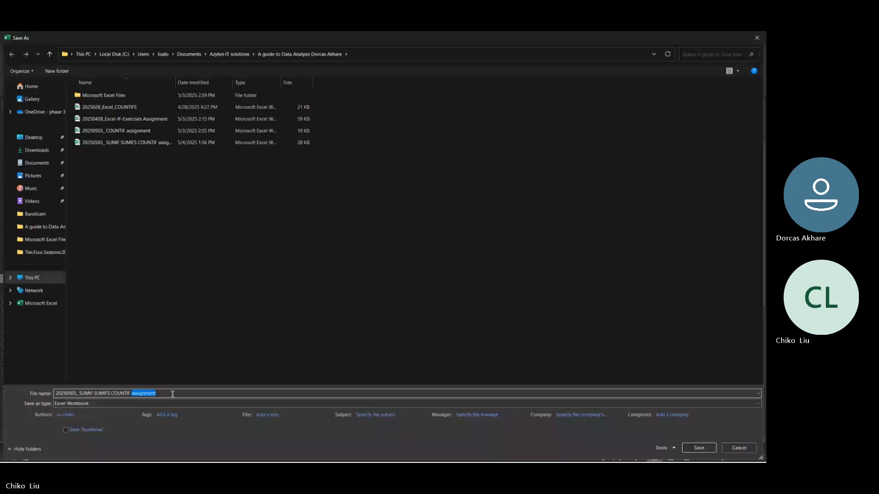
pyautogui.write('e')
pyautogui.write('xer')
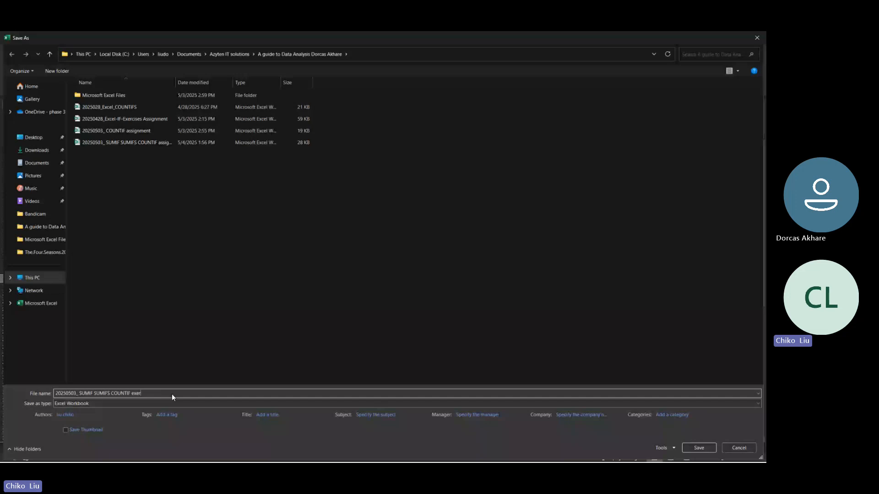
pyautogui.write('cise')
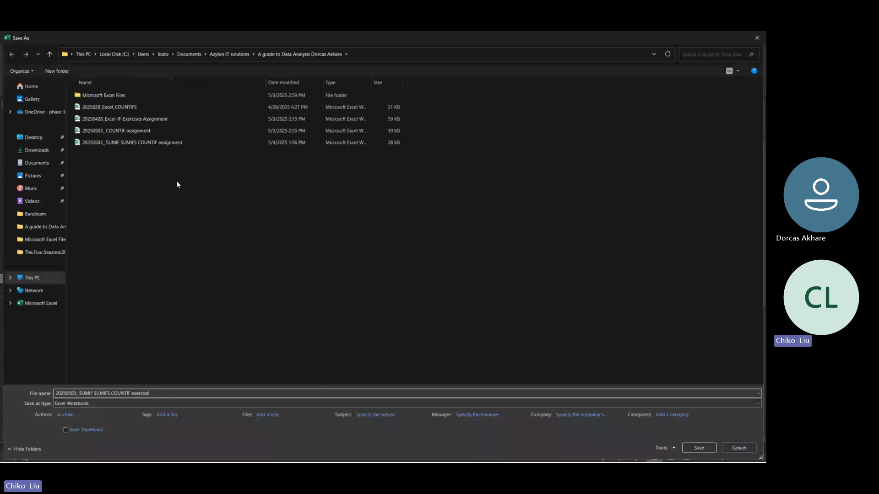
pyautogui.click(699, 448)
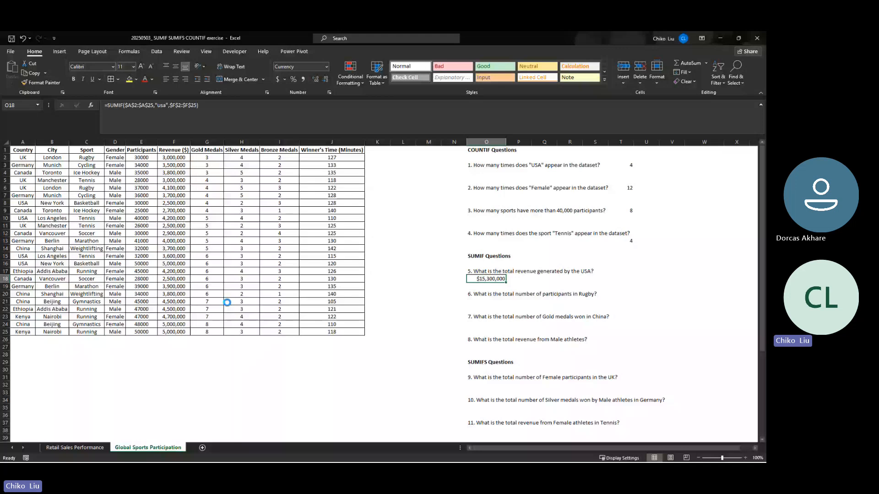
pyautogui.click(231, 157)
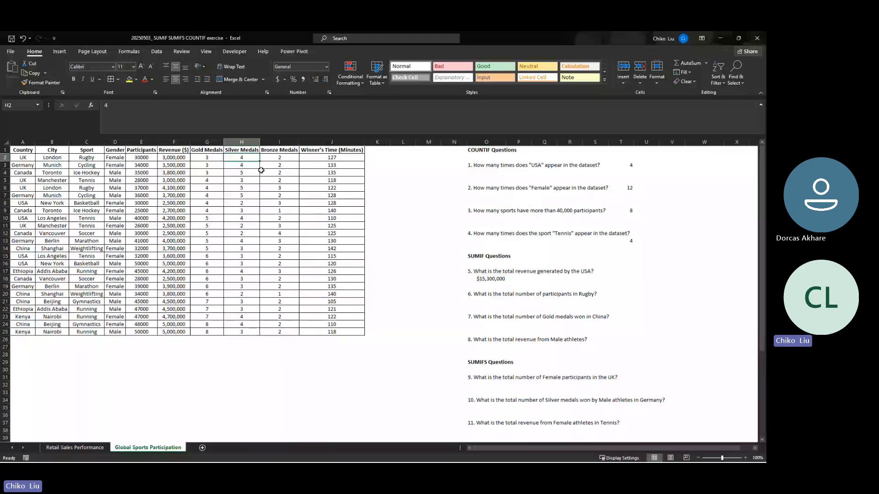
pyautogui.click(503, 385)
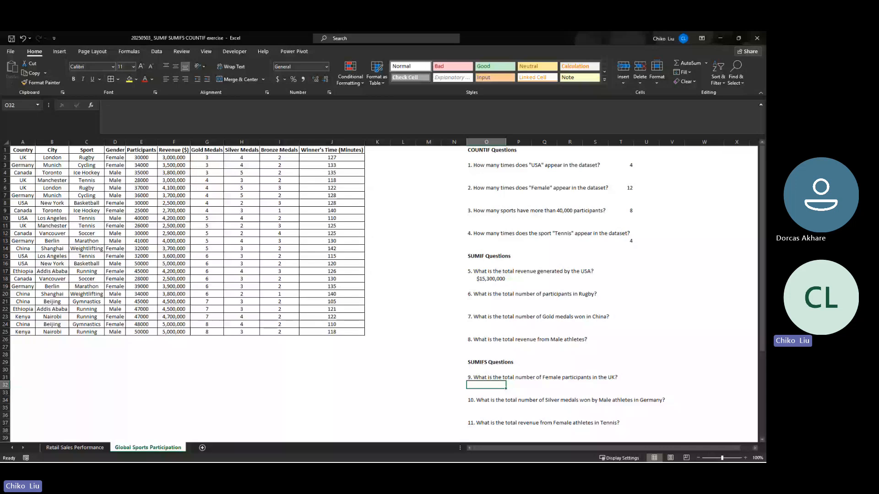
pyautogui.click(486, 279)
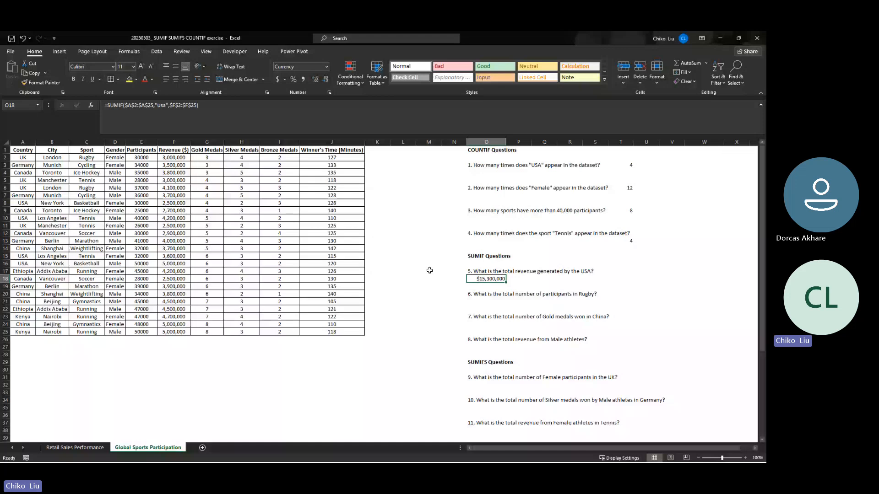
pyautogui.click(488, 301)
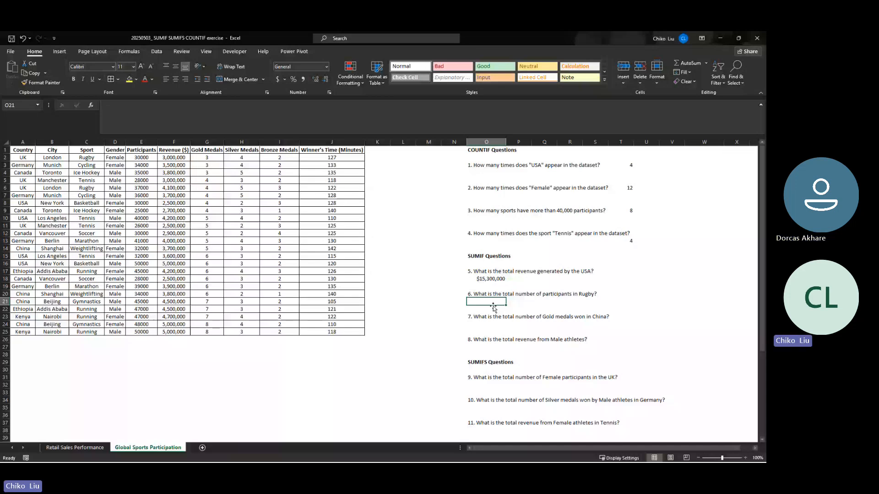
pyautogui.click(241, 355)
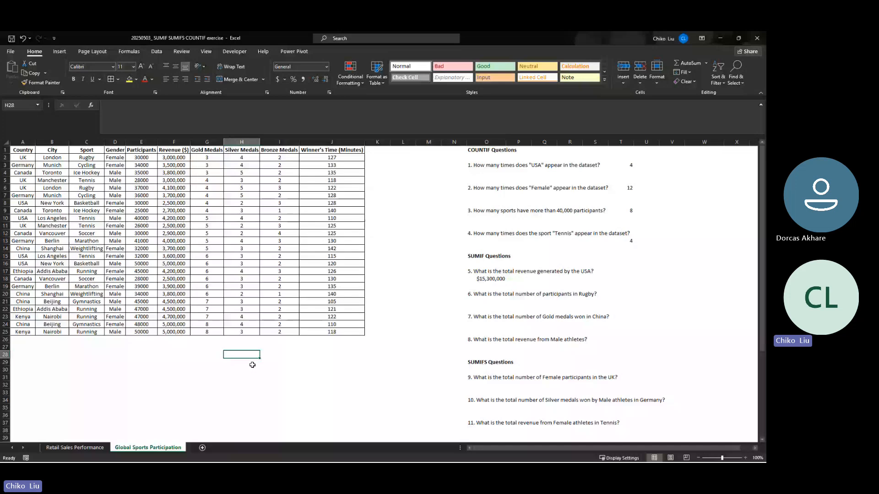
# - Enter the notes TEXT MANIPULATION, TEXTJOIN and CONCATENATE in I29:I31 below the table, and move the TEXT MANIPULATION heading up to I28
pyautogui.doubleClick(265, 371)
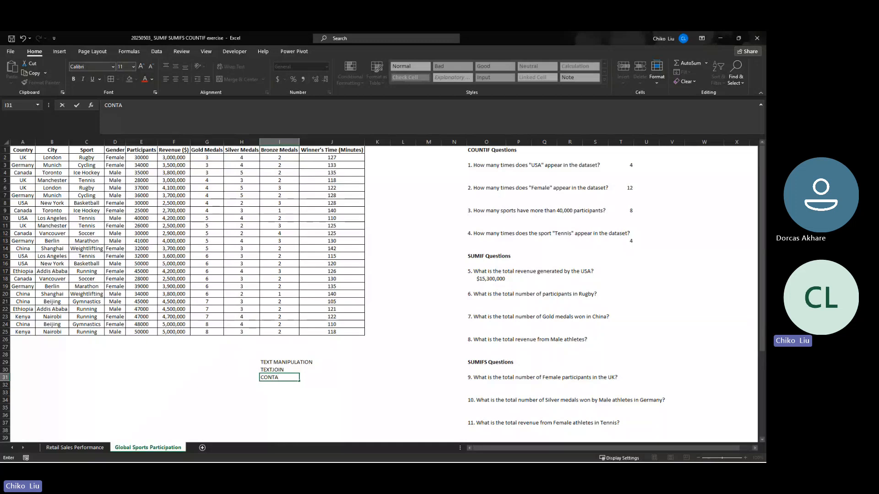
pyautogui.hotkey('alt', 'Tab')
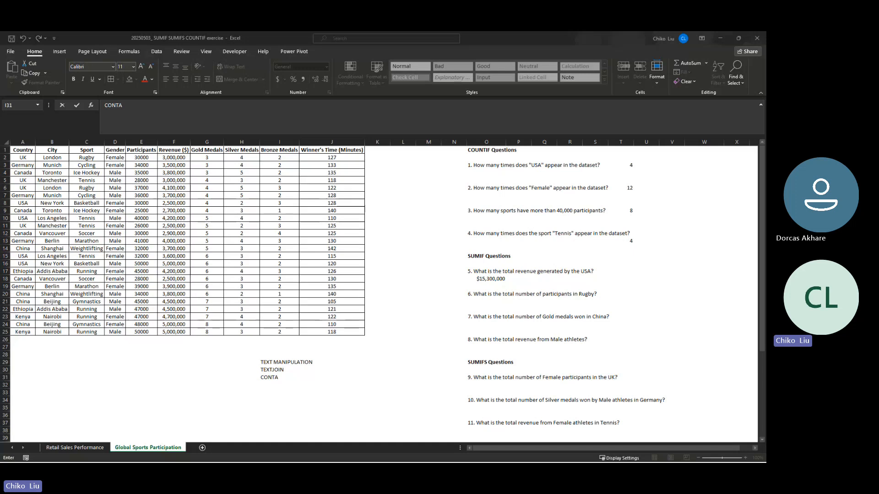
pyautogui.click(280, 378)
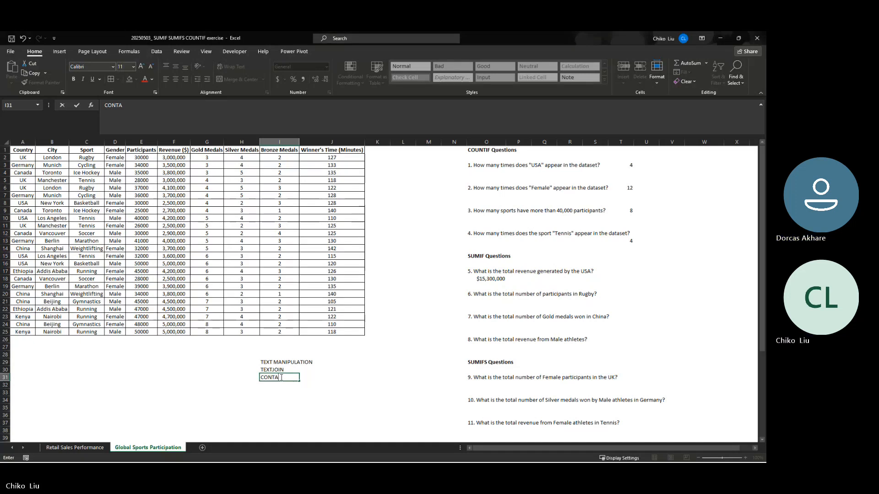
pyautogui.press('BackSpace')
pyautogui.press('BackSpace')
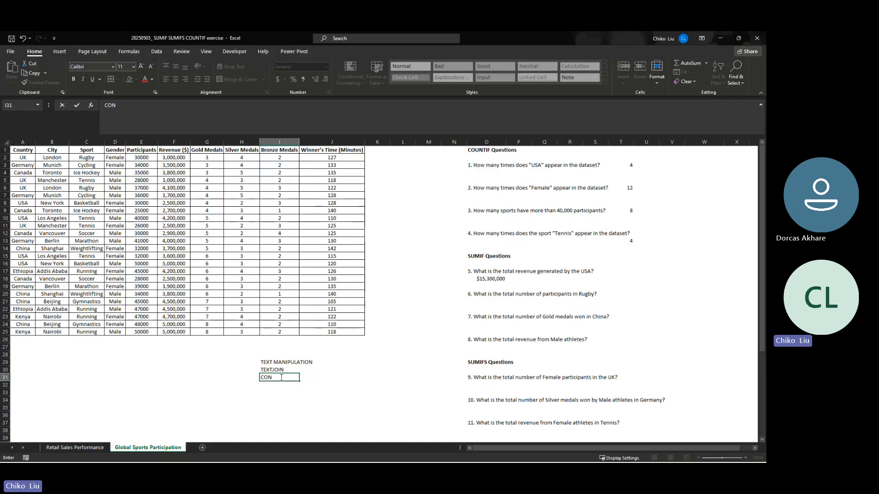
pyautogui.write('CATENATE')
pyautogui.press('Up')
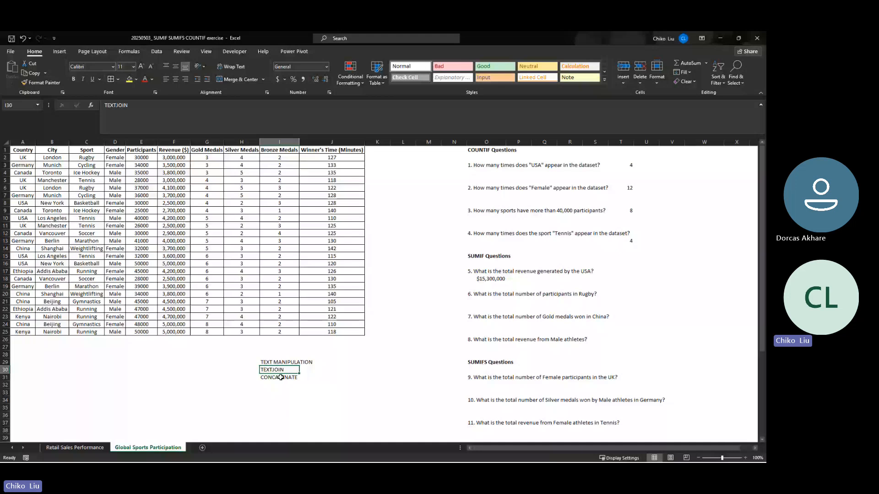
pyautogui.press('Up')
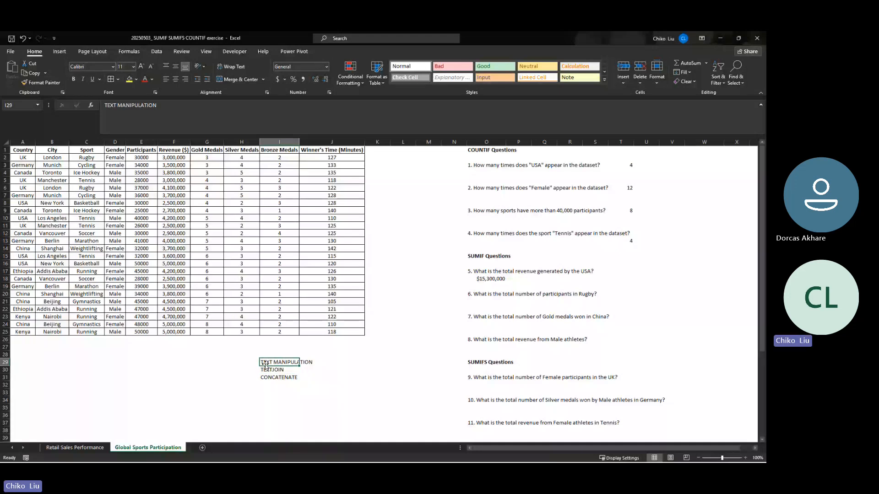
pyautogui.moveTo(265, 364); pyautogui.dragTo(264, 362)
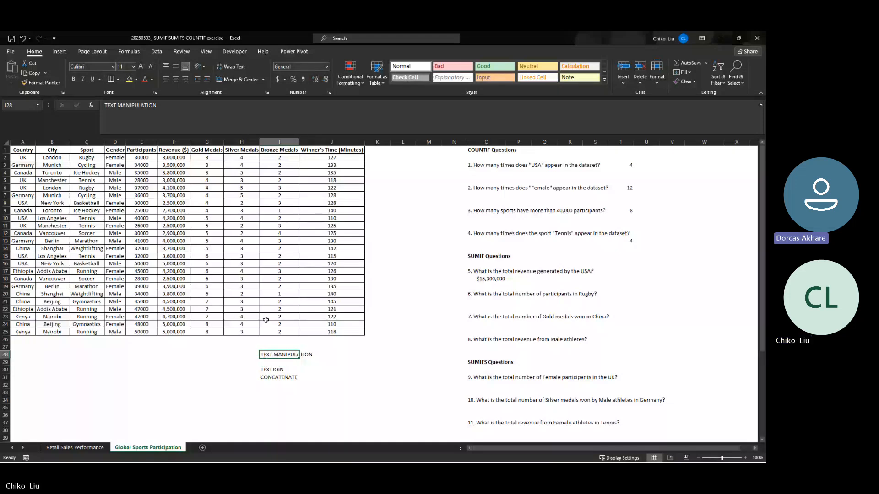
pyautogui.click(273, 379)
pyautogui.click(276, 383)
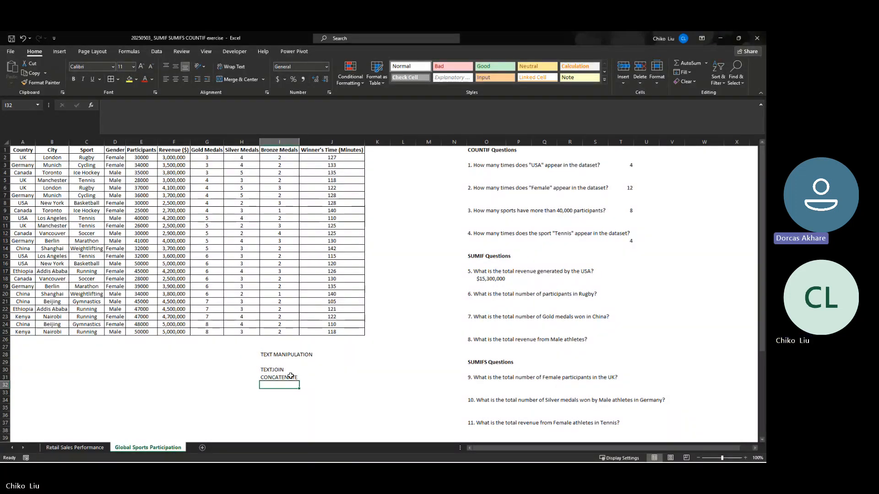
pyautogui.click(278, 377)
pyautogui.click(276, 370)
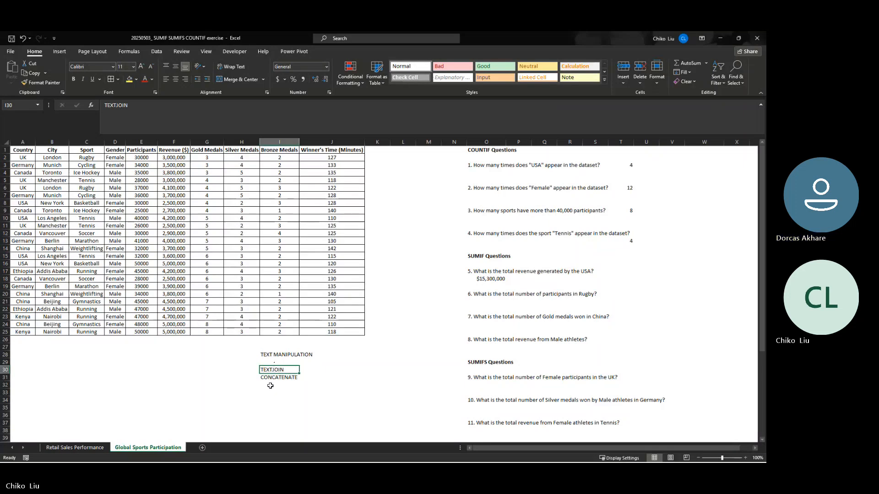
pyautogui.click(272, 385)
pyautogui.press('Up')
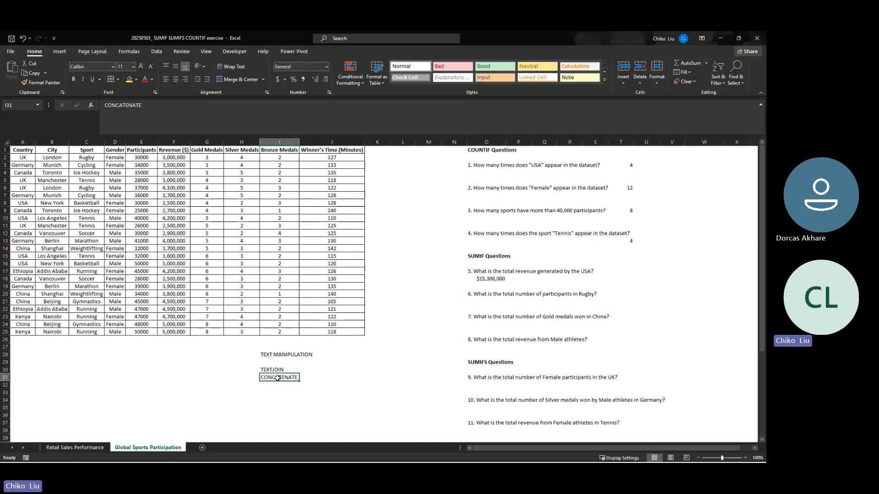
pyautogui.click(271, 385)
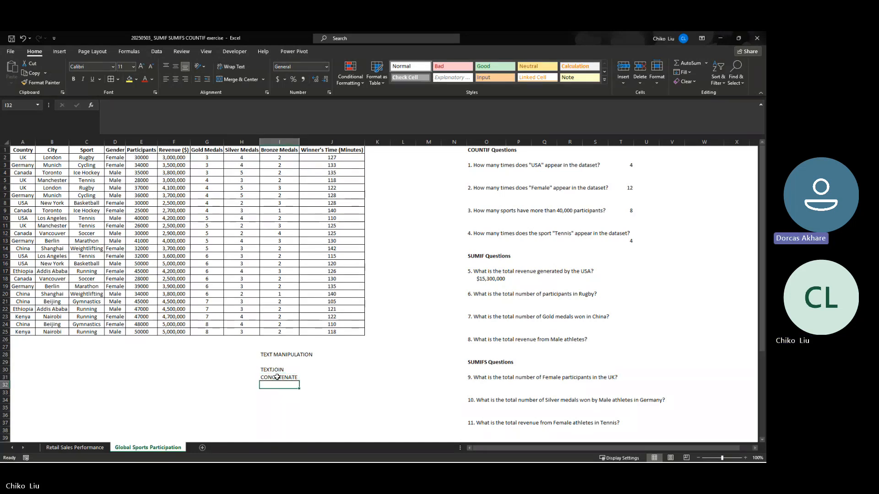
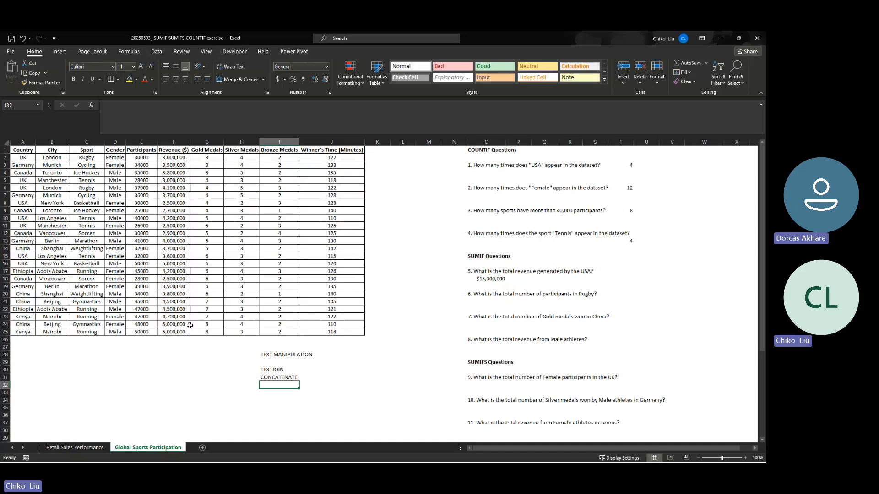
pyautogui.click(271, 361)
pyautogui.click(268, 385)
pyautogui.click(270, 370)
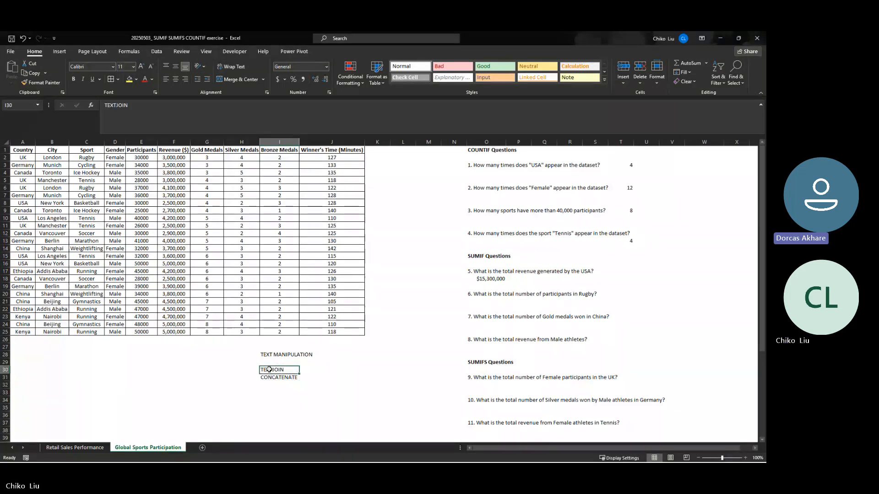
pyautogui.click(270, 377)
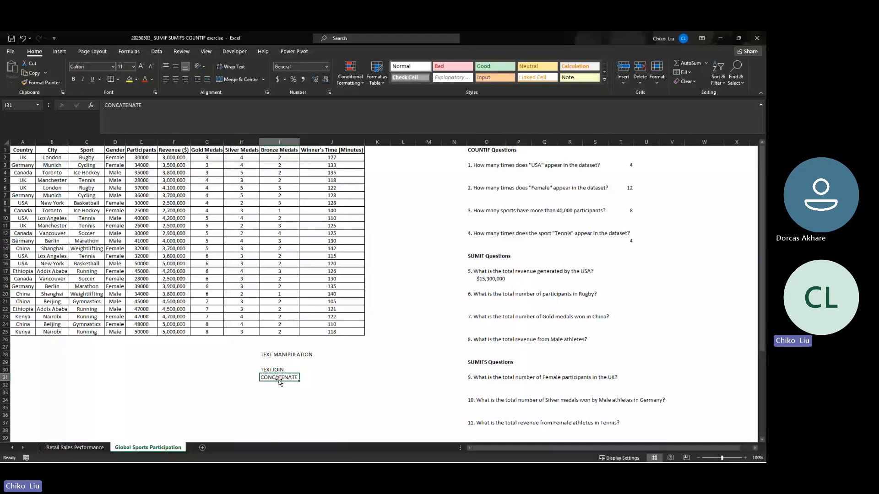
pyautogui.click(279, 370)
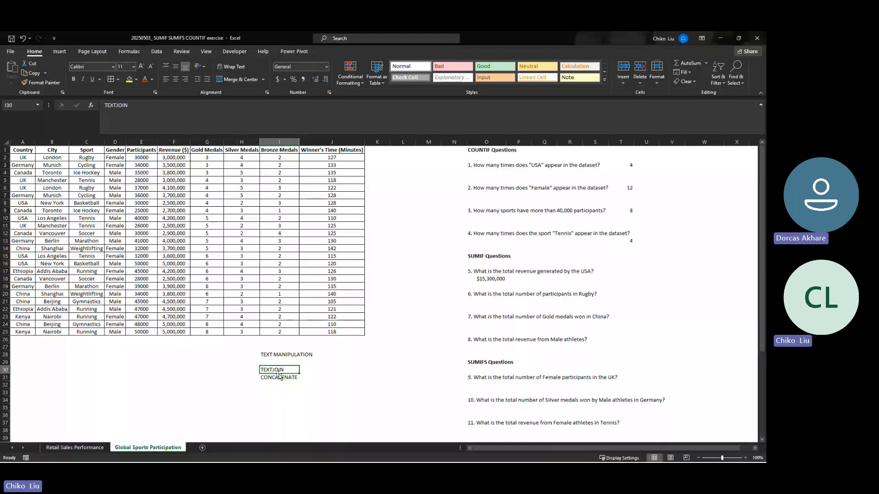
pyautogui.click(279, 377)
pyautogui.click(279, 370)
pyautogui.click(274, 377)
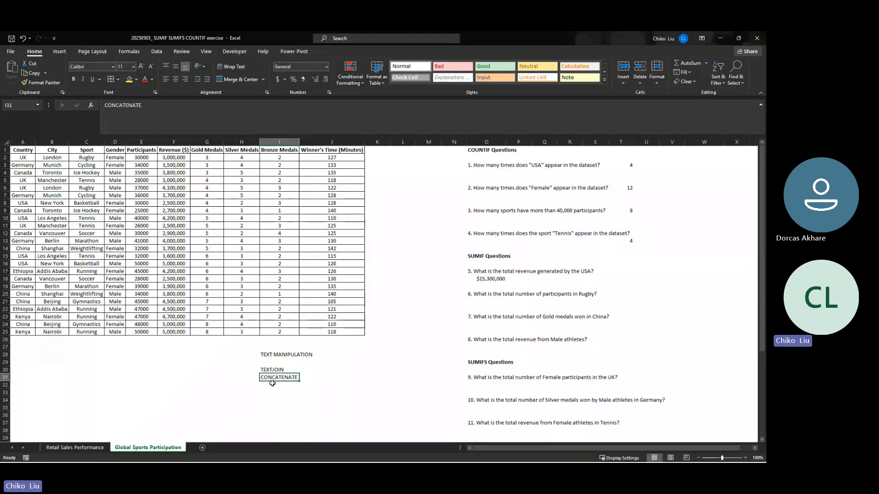
pyautogui.click(273, 388)
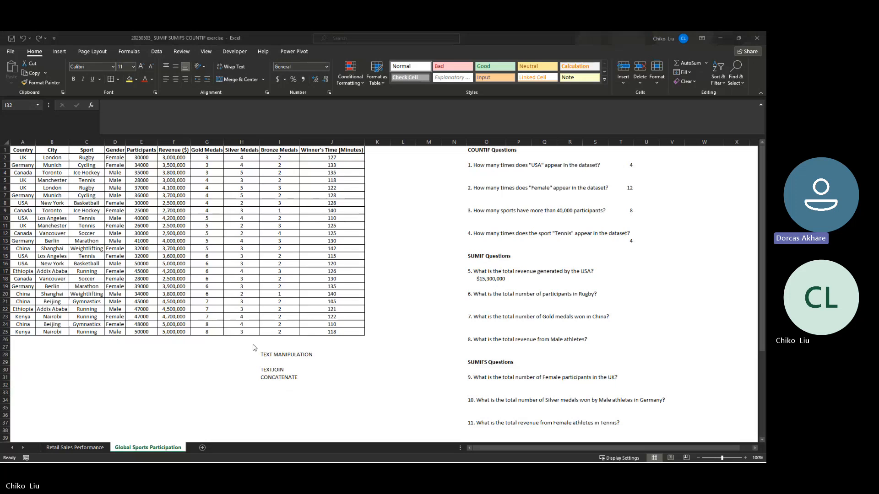
pyautogui.click(273, 384)
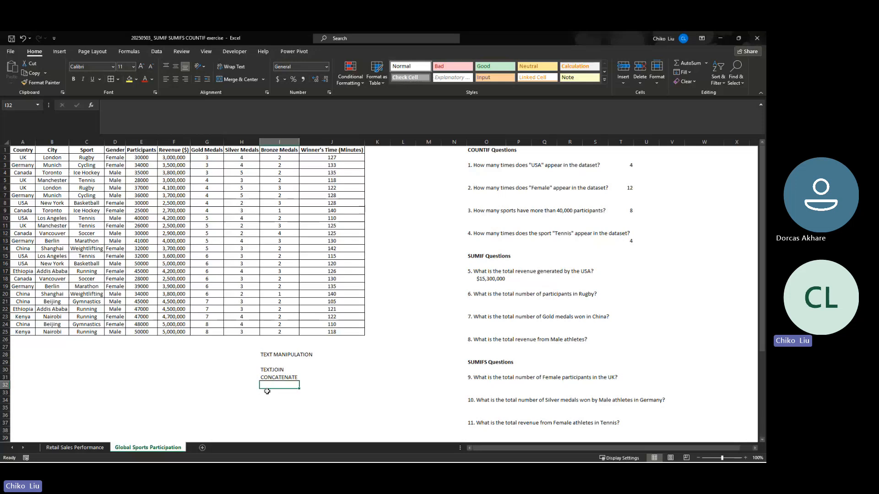
# - Enter the ampersand joining formula ="" & "" in I32 below the CONCATENATE note
pyautogui.click(269, 372)
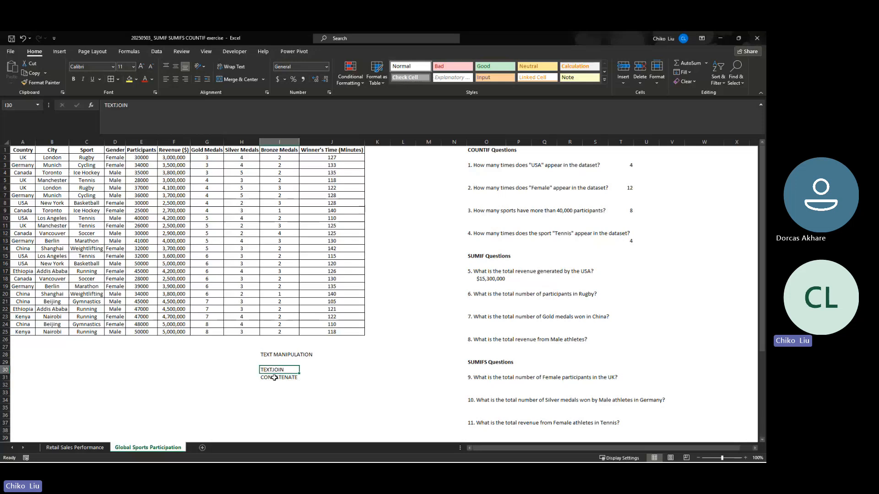
pyautogui.click(277, 380)
pyautogui.click(278, 386)
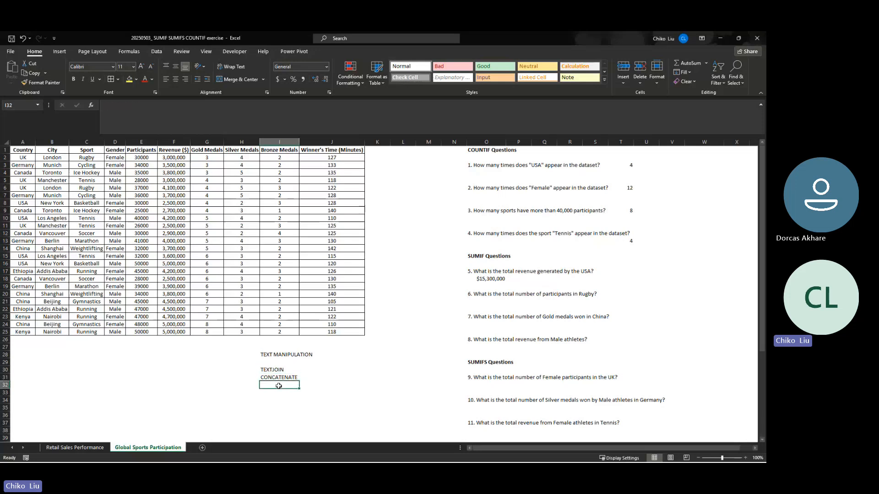
pyautogui.write('=')
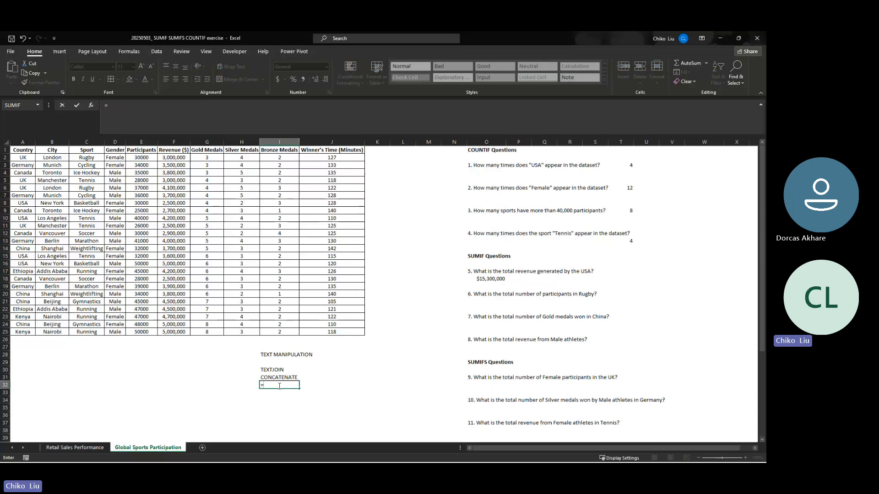
pyautogui.write('""')
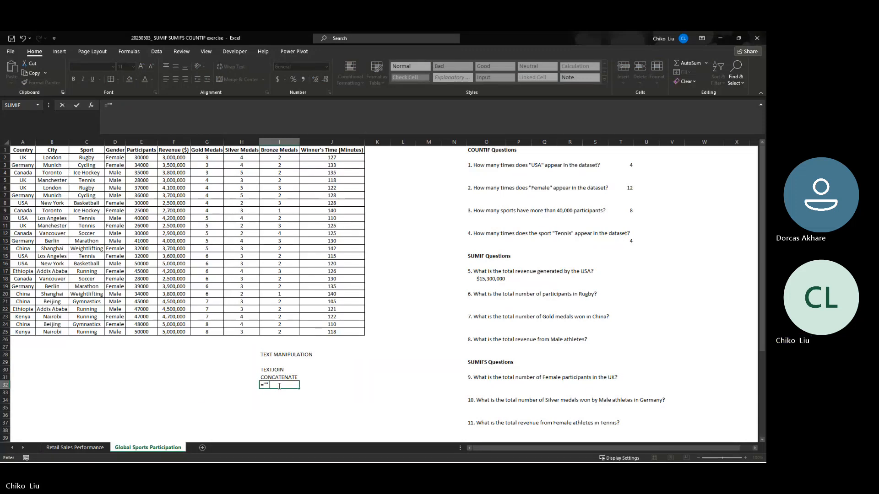
pyautogui.write(' &')
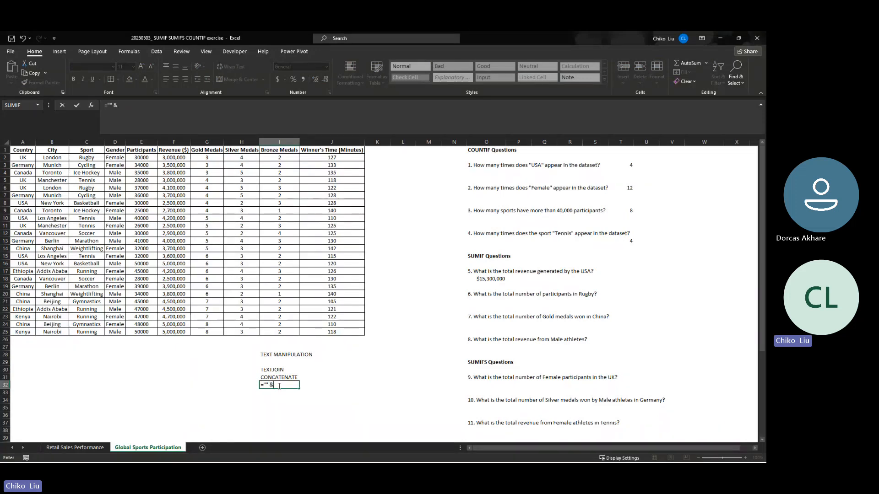
pyautogui.write(' ""')
pyautogui.hotkey('ctrl', 'Return')
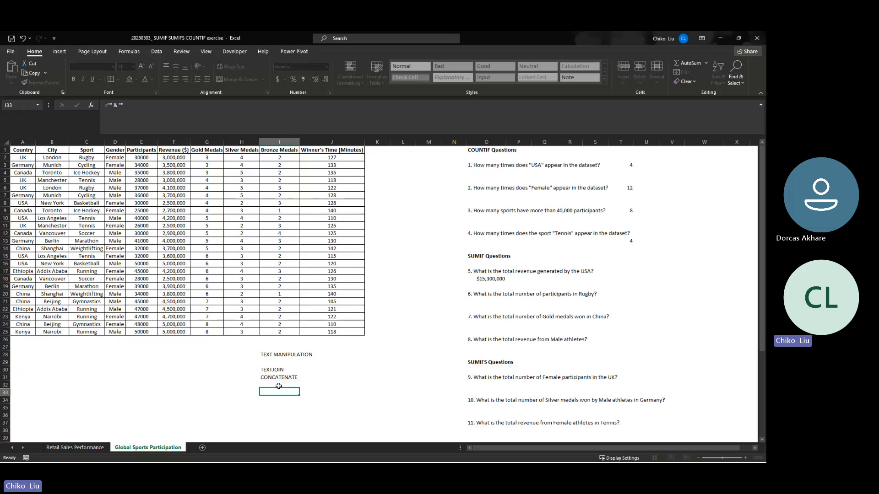
pyautogui.press('Return')
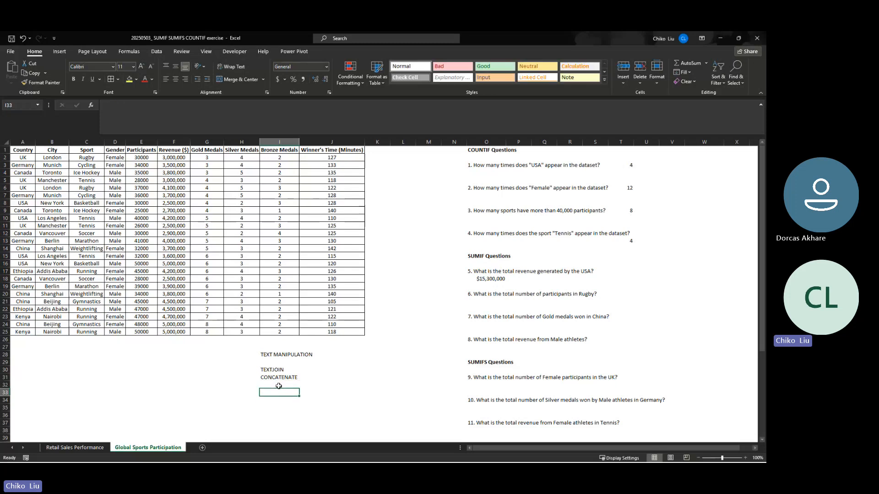
pyautogui.press('Return')
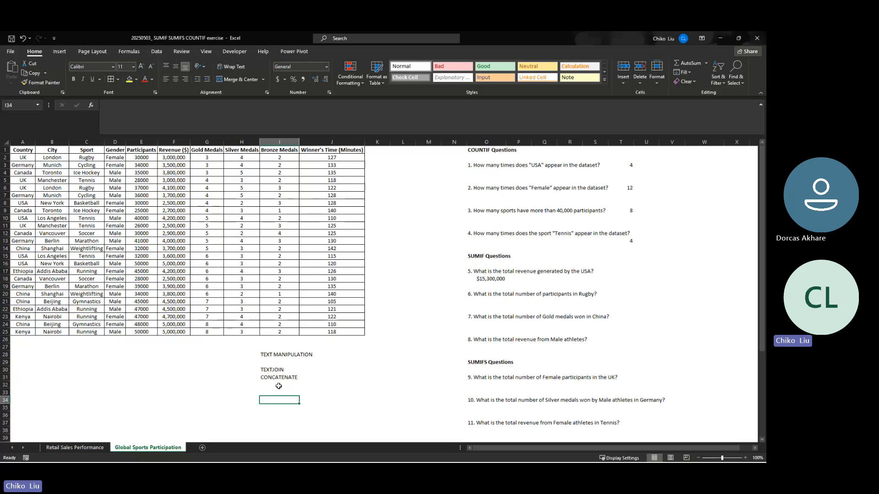
# - Start a list of function names in column K with AVERAGE in K28 and SUM in K29
pyautogui.press('Up')
pyautogui.press('Up')
pyautogui.press('Up')
pyautogui.press('Up')
pyautogui.press('Up')
pyautogui.press('Up')
pyautogui.press('Right')
pyautogui.press('Right')
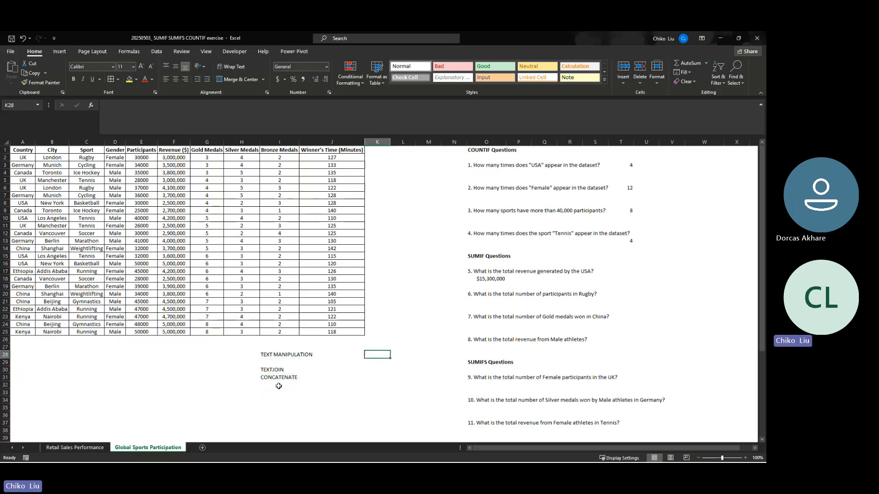
pyautogui.press('Left')
pyautogui.press('Down')
pyautogui.press('Right')
pyautogui.press('Up')
pyautogui.press('Left')
pyautogui.press('Right')
pyautogui.write('AVERAGE')
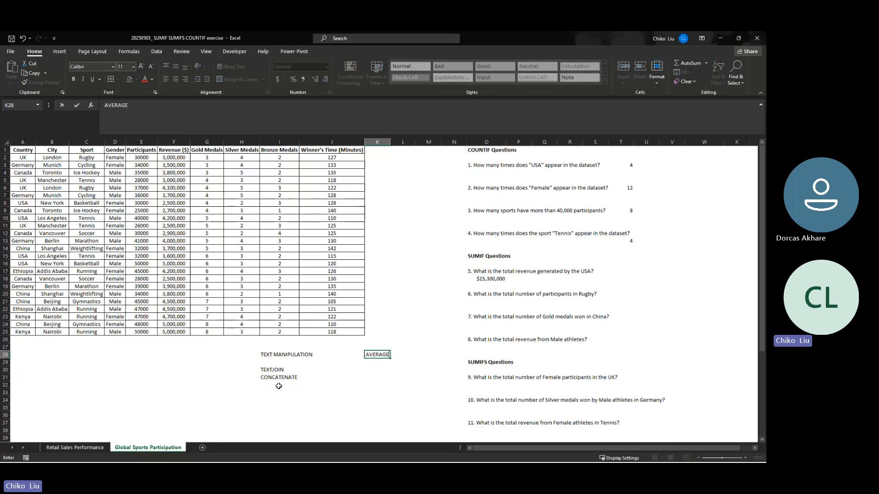
pyautogui.press('Return')
pyautogui.write('SUM')
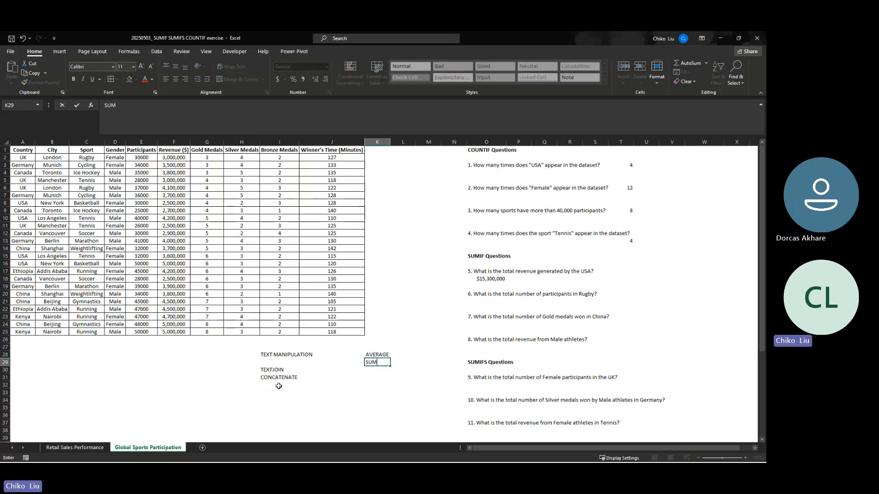
pyautogui.press('Return')
# - Add COUNT, COUNTA and COUNTBLANK to the function list in K30:K32
pyautogui.write('COUNT')
pyautogui.press('Return')
pyautogui.write('COUNT')
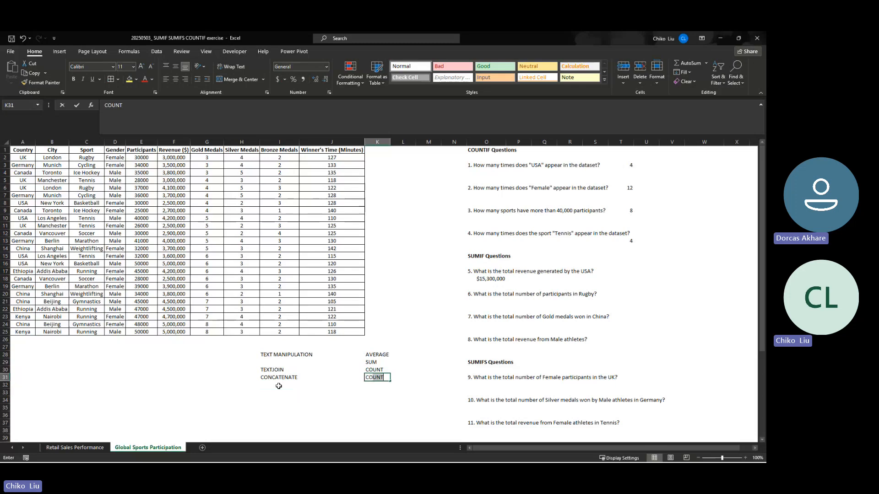
pyautogui.write('A')
pyautogui.press('Return')
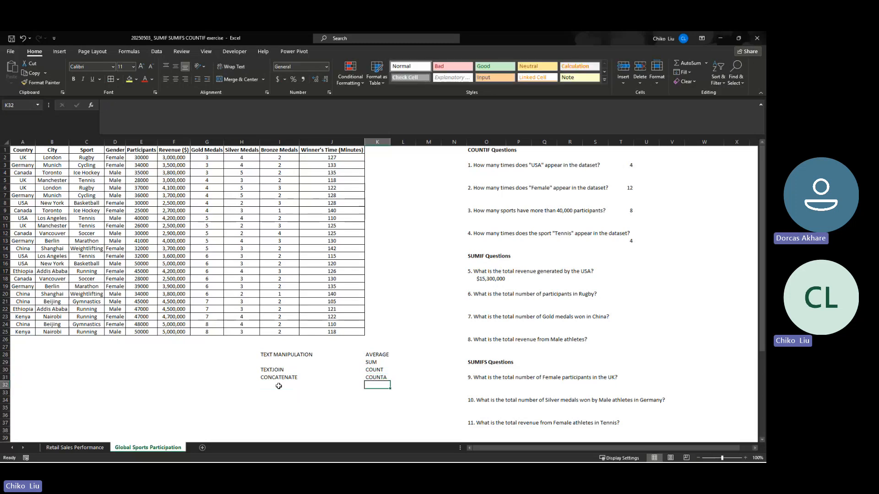
pyautogui.write('COUNT')
pyautogui.press('BackSpace')
pyautogui.press('BackSpace')
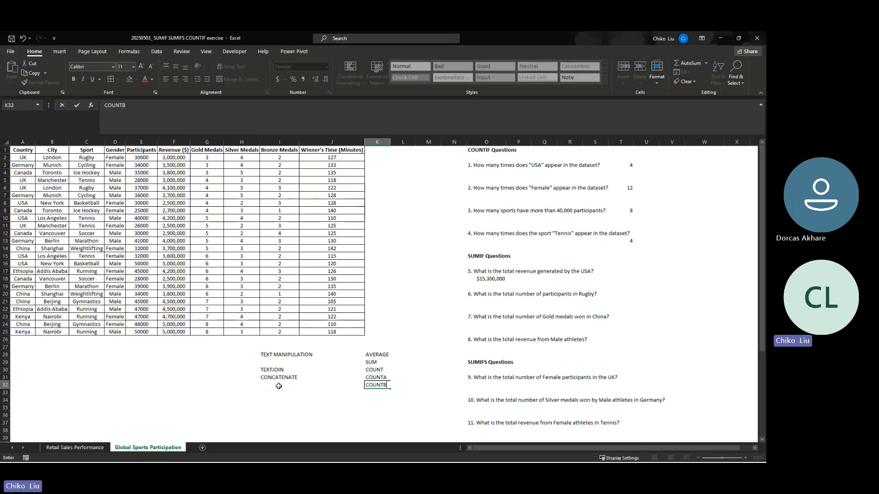
pyautogui.write('LANK\\')
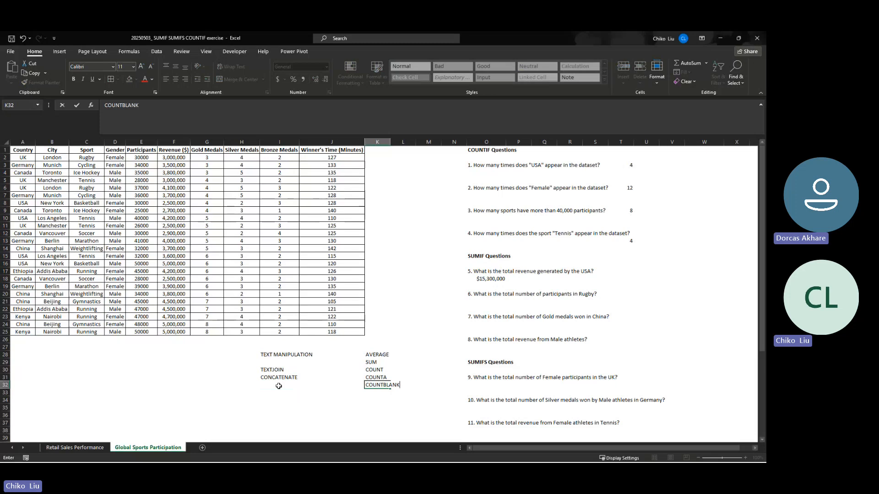
pyautogui.press('Return')
# - Add COUNTIF, COUNTIFS, SUMIF and SUMIFS to the function list in K33:K36
pyautogui.write('COUNTIF')
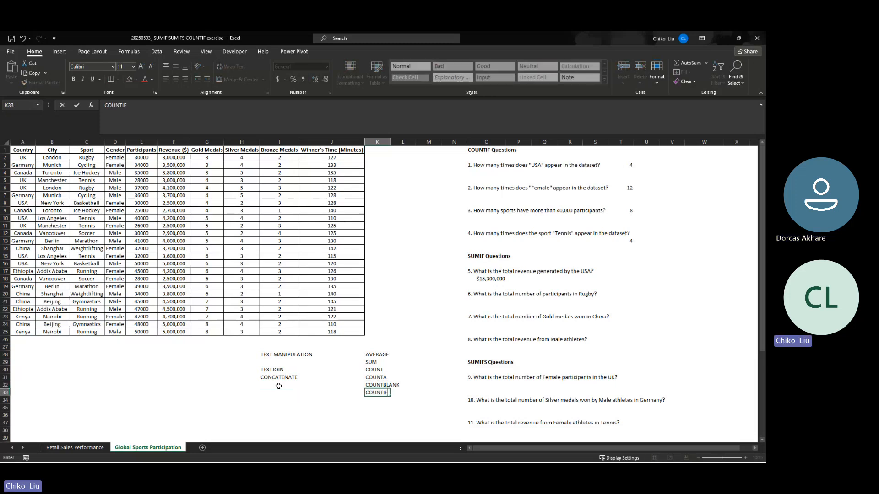
pyautogui.press('Return')
pyautogui.write('COUNT')
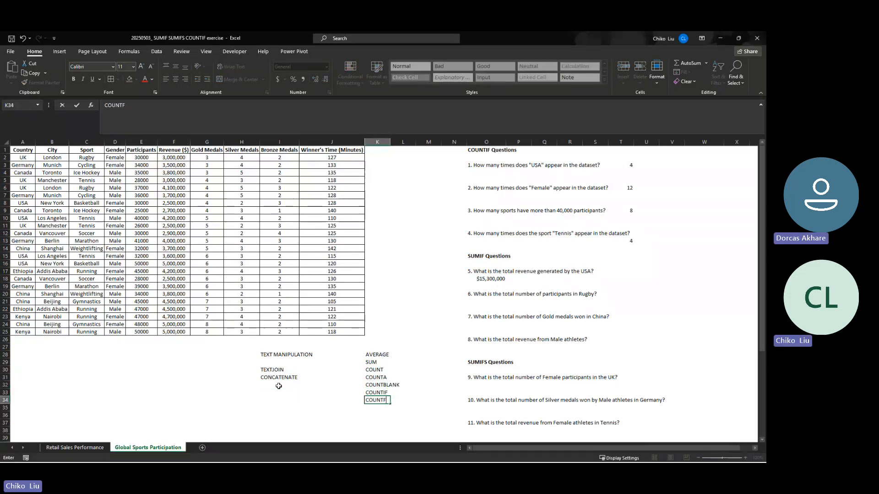
pyautogui.write('IF')
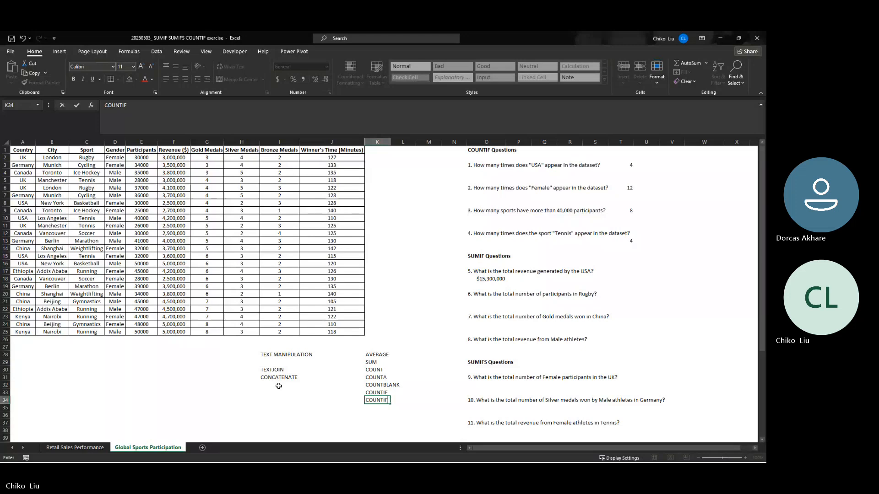
pyautogui.write('S')
pyautogui.press('Return')
pyautogui.write('SUMIF')
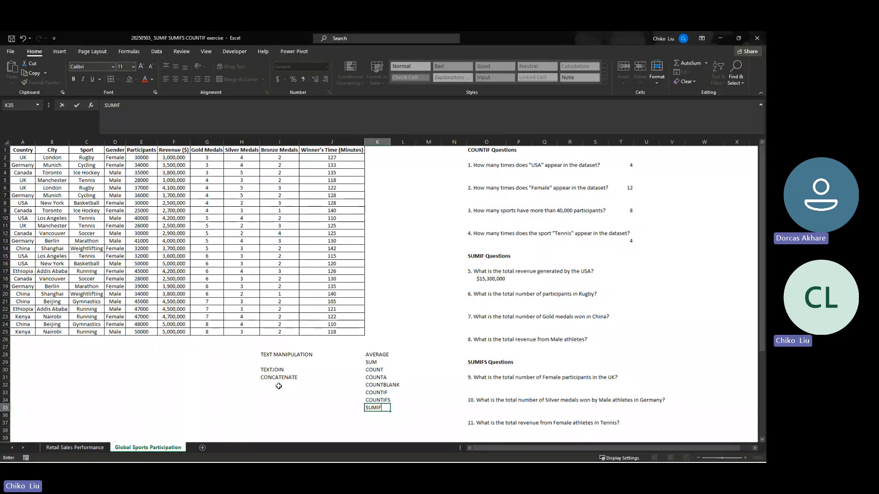
pyautogui.press('Return')
pyautogui.write('SUMIFS')
pyautogui.hotkey('ctrl', 'Return')
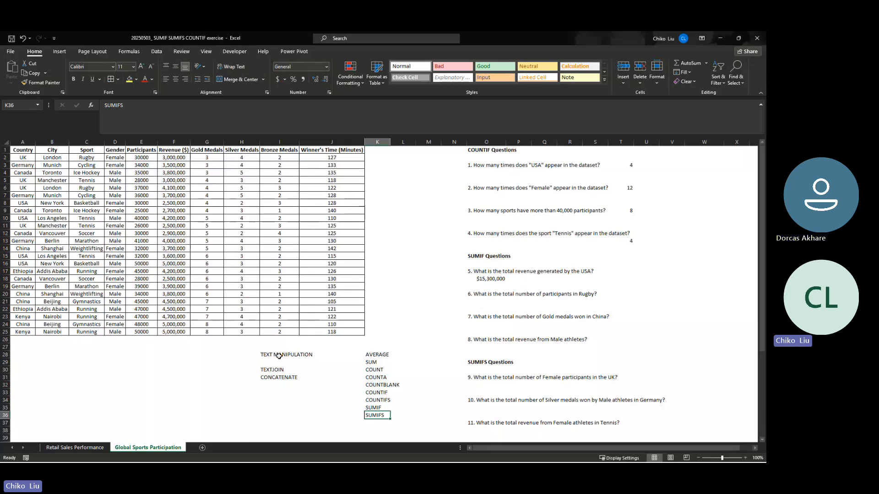
pyautogui.moveTo(371, 355); pyautogui.dragTo(378, 420)
pyautogui.click(378, 421)
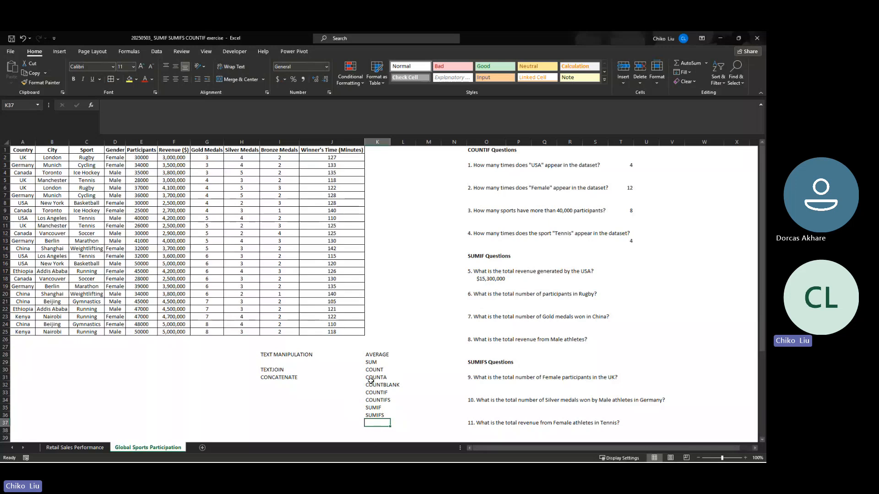
pyautogui.click(378, 354)
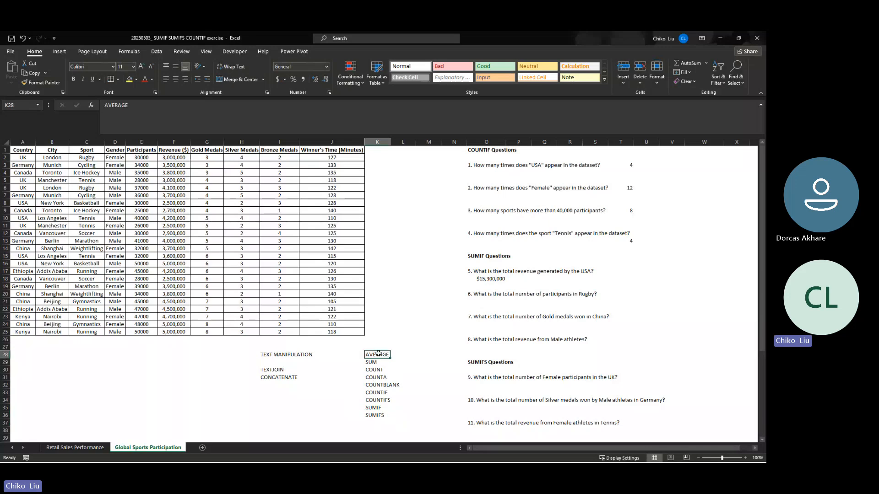
pyautogui.click(378, 415)
pyautogui.click(378, 354)
# - Search the function library for AVERAGE from L28 and review the AVERAGEA, AVERAGEIF and AVERAGEIFS descriptions without inserting any function
pyautogui.click(396, 355)
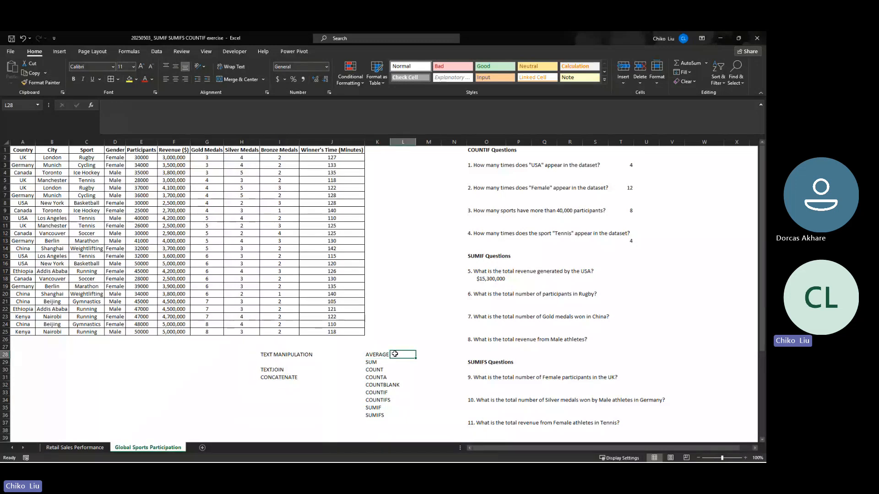
pyautogui.click(91, 106)
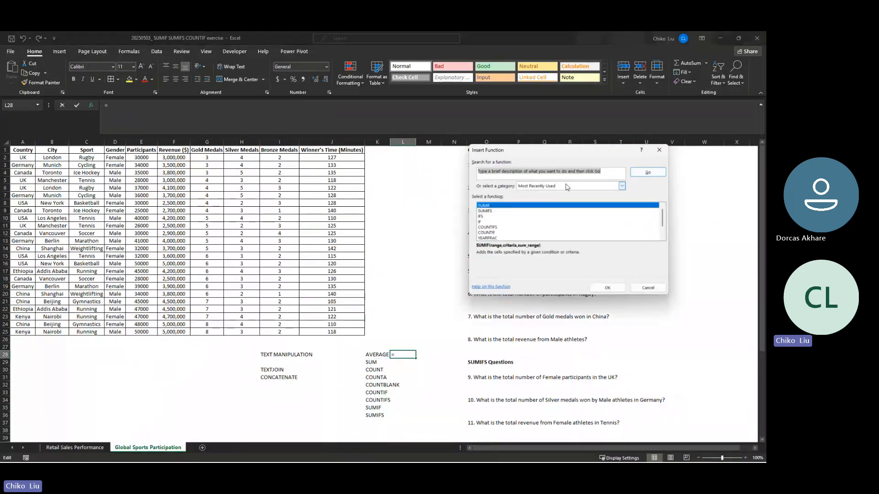
pyautogui.write('AVERAGE')
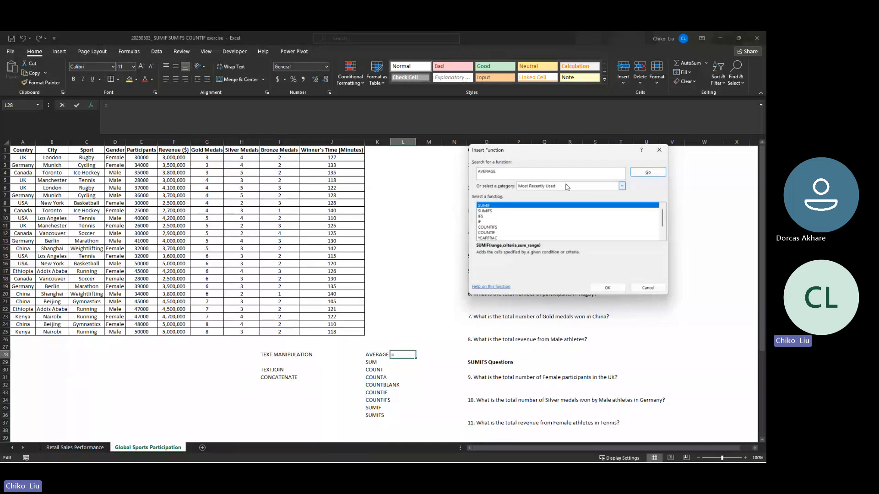
pyautogui.press('Return')
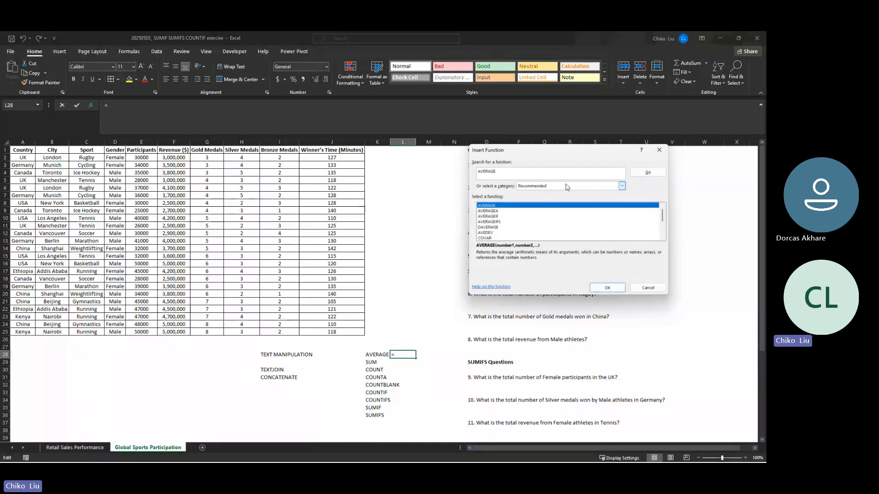
pyautogui.click(500, 211)
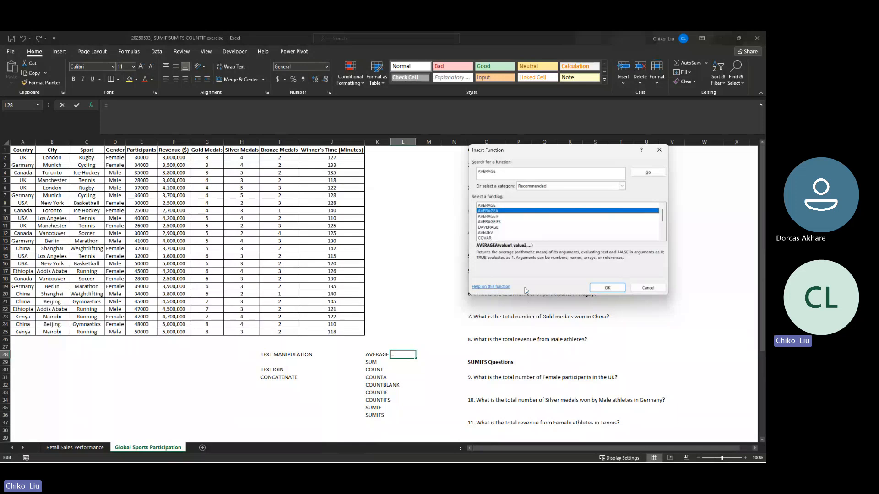
pyautogui.click(486, 217)
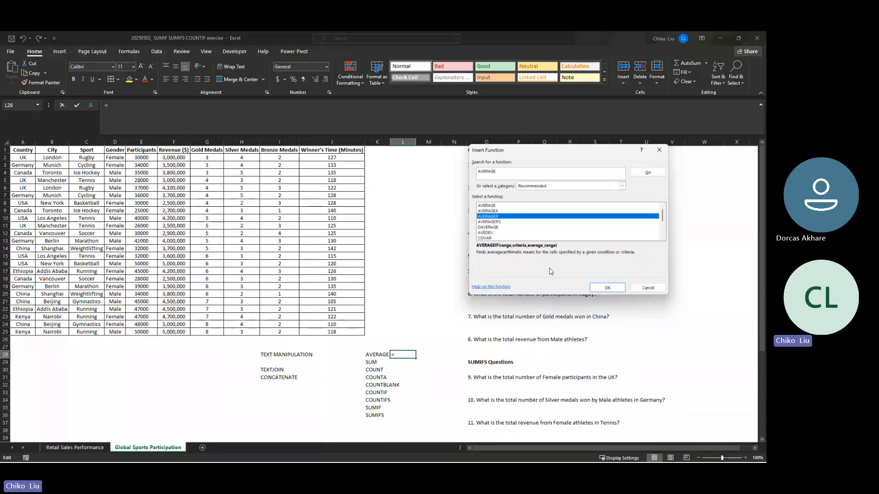
pyautogui.click(490, 222)
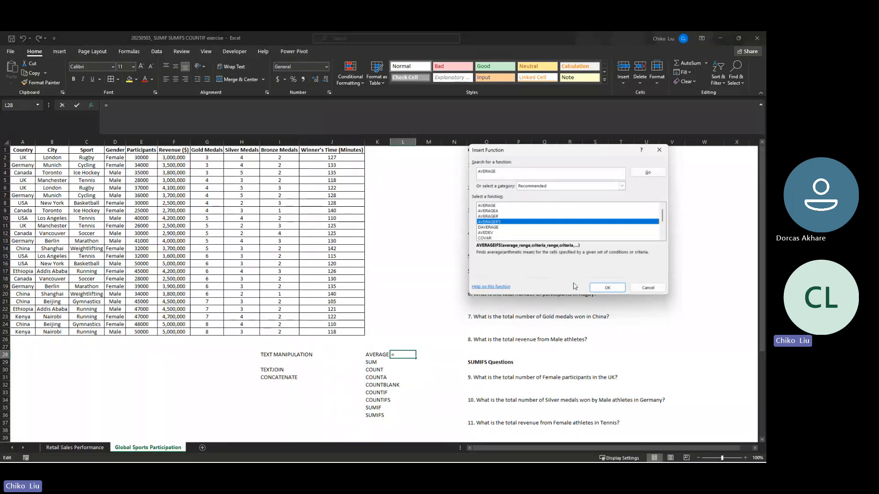
pyautogui.click(647, 287)
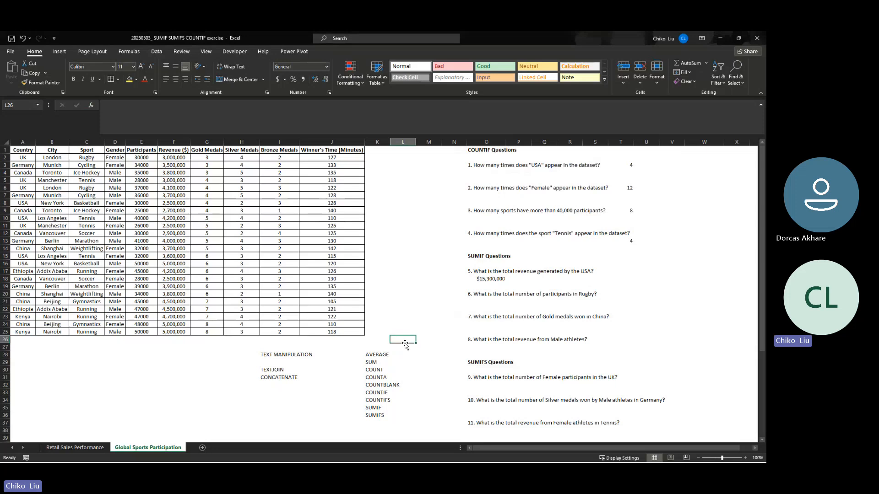
pyautogui.scroll(-1, 409, 339)
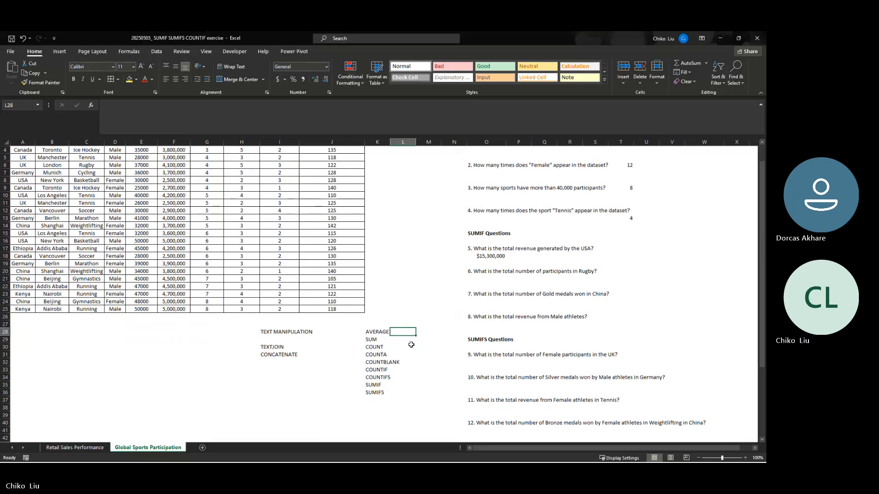
pyautogui.moveTo(375, 332); pyautogui.dragTo(382, 395)
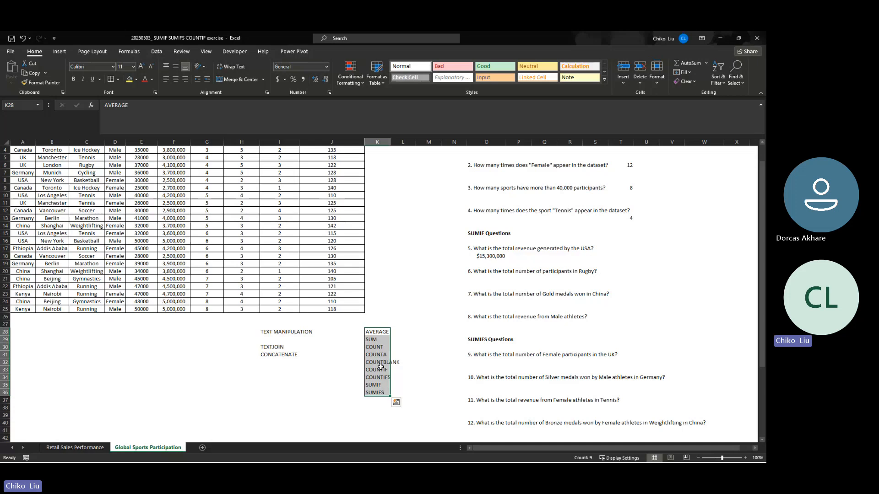
pyautogui.click(406, 361)
pyautogui.click(384, 394)
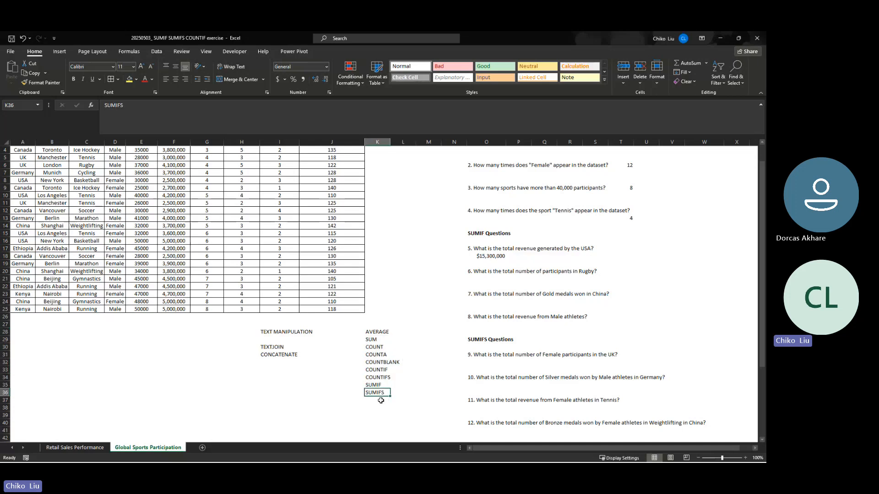
pyautogui.click(373, 333)
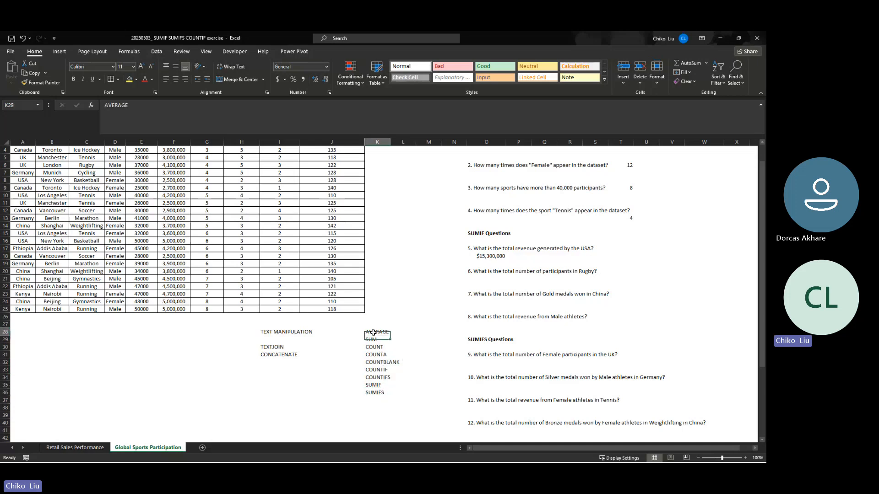
pyautogui.moveTo(373, 333); pyautogui.dragTo(376, 394)
pyautogui.click(378, 405)
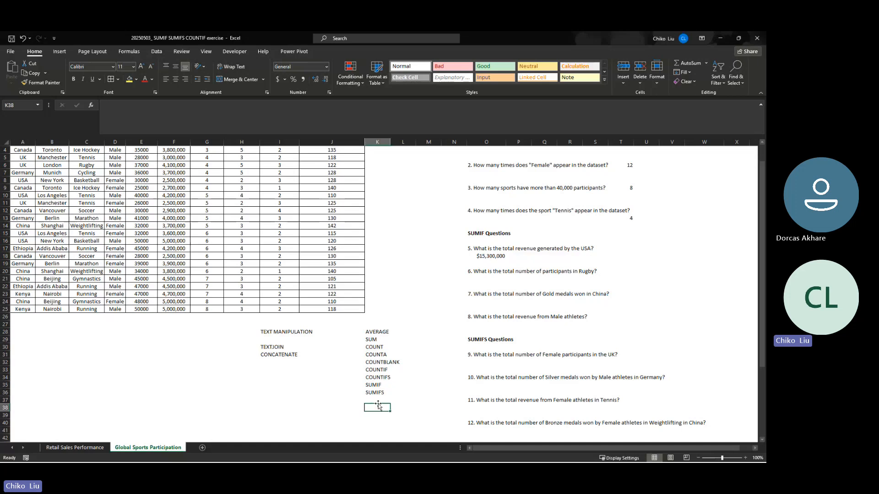
pyautogui.click(379, 400)
pyautogui.click(154, 52)
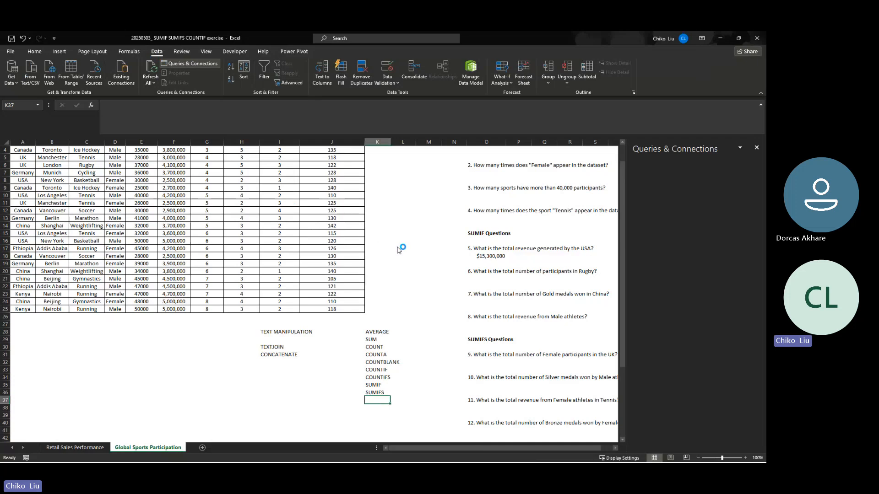
pyautogui.click(756, 147)
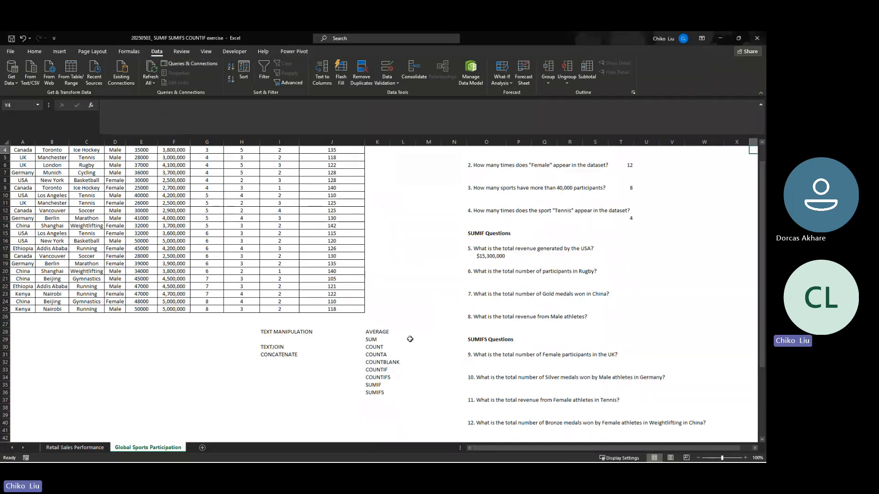
# - Enter VLOOKUP in K38, leaving a blank row beneath the existing function list
pyautogui.click(380, 407)
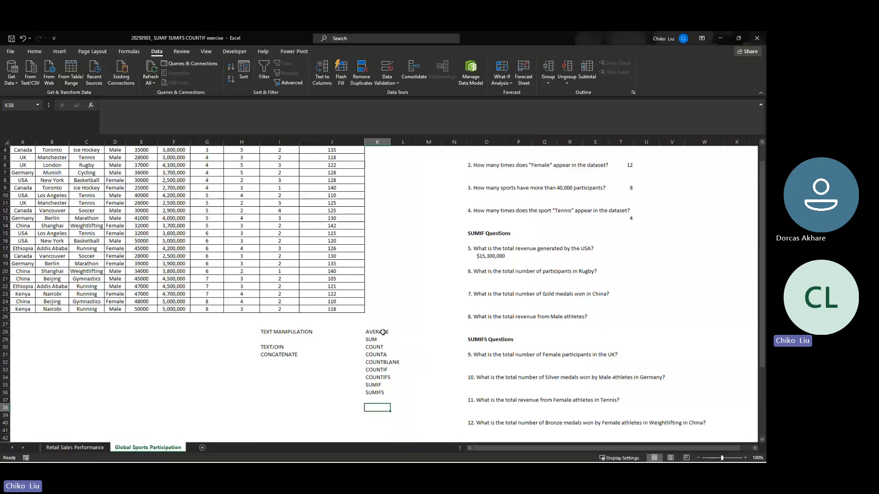
pyautogui.write('VLLO')
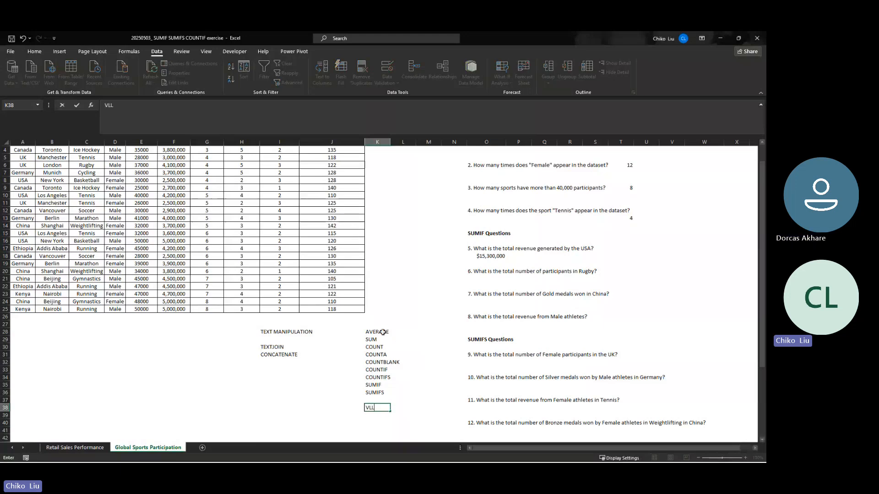
pyautogui.press('BackSpace')
pyautogui.press('BackSpace')
pyautogui.write('OOK')
pyautogui.press('Return')
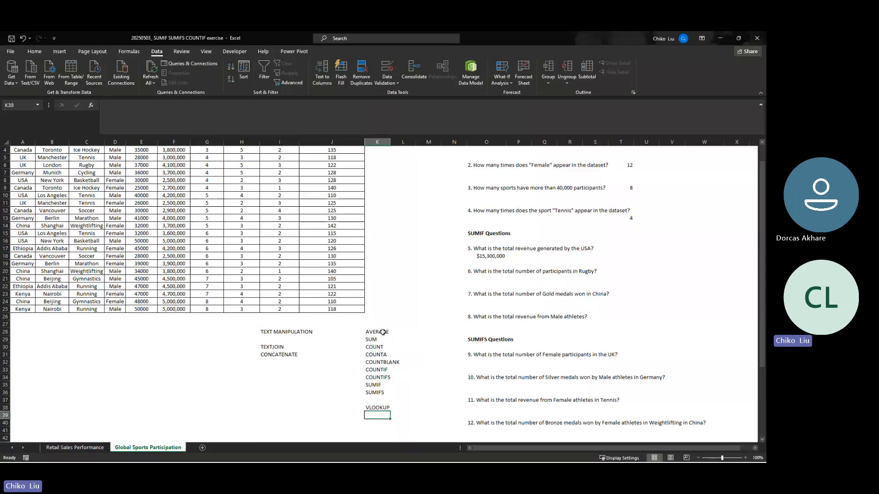
pyautogui.press('Up')
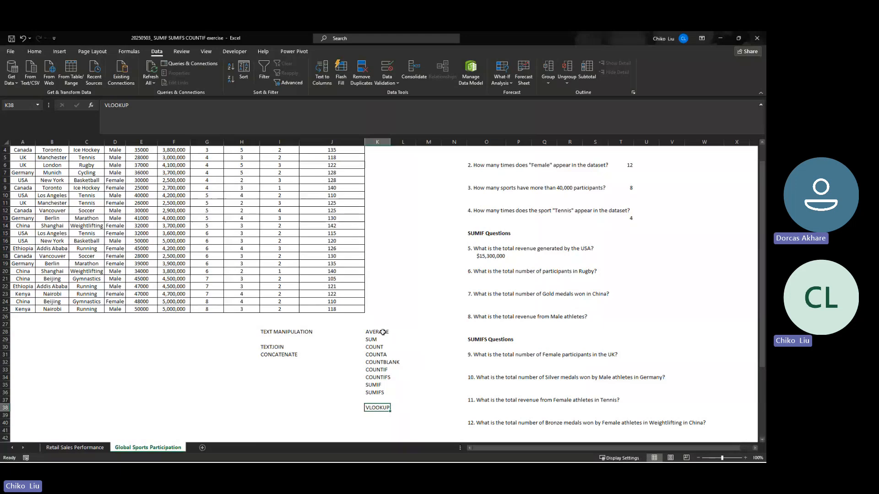
# - Add INDEX in K39 and MATCH in K40 below the VLOOKUP entry
pyautogui.press('Down')
pyautogui.write('IND')
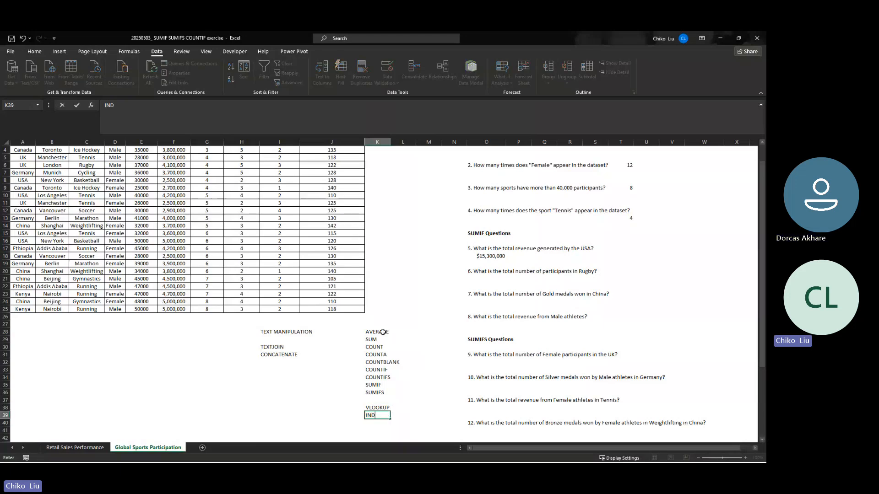
pyautogui.write('EX')
pyautogui.press('Return')
pyautogui.write('MARC')
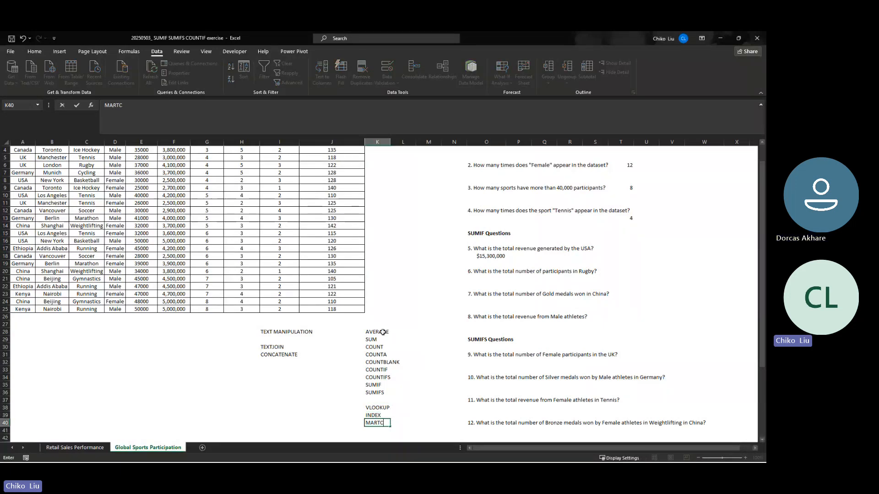
pyautogui.press('BackSpace')
pyautogui.write('TCH')
pyautogui.press('Return')
# - Continue the lookup function list with INDEX + MATCH in K41 and XLOOKUP in K42
pyautogui.write('INDEX')
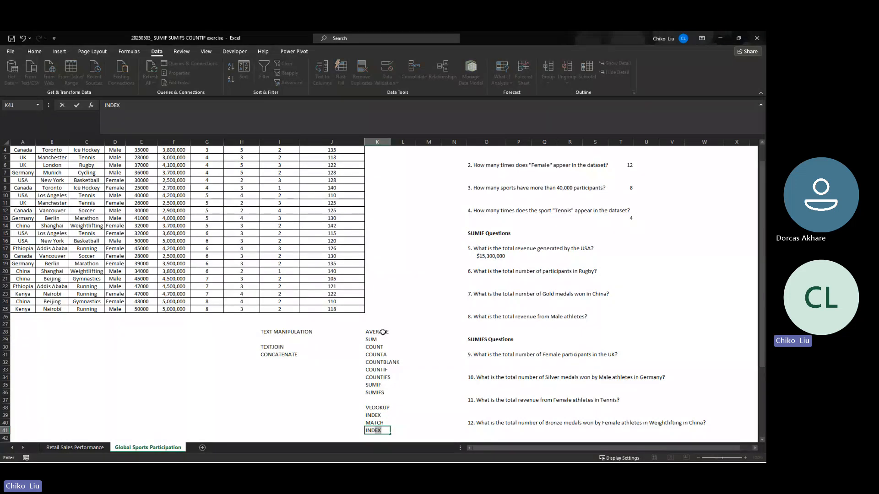
pyautogui.write(' +M AT')
pyautogui.press('BackSpace')
pyautogui.press('BackSpace')
pyautogui.press('BackSpace')
pyautogui.press('BackSpace')
pyautogui.write('MATCH')
pyautogui.press('Return')
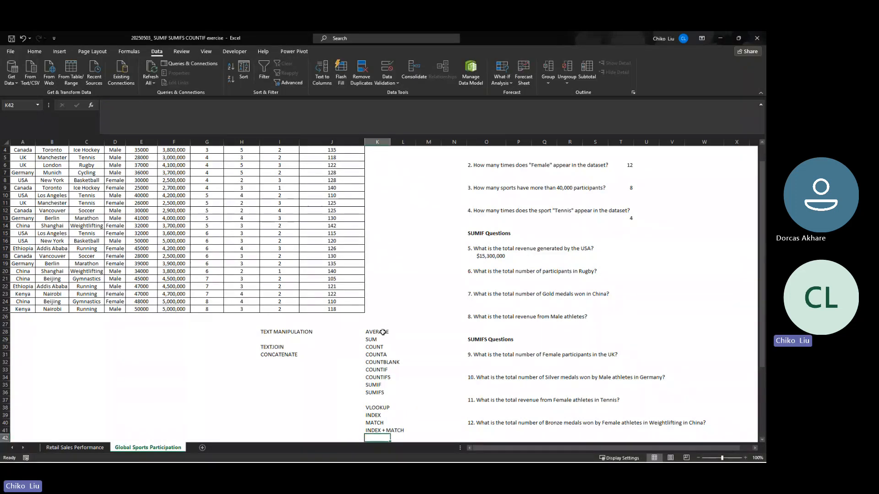
pyautogui.write('XLOOKUP')
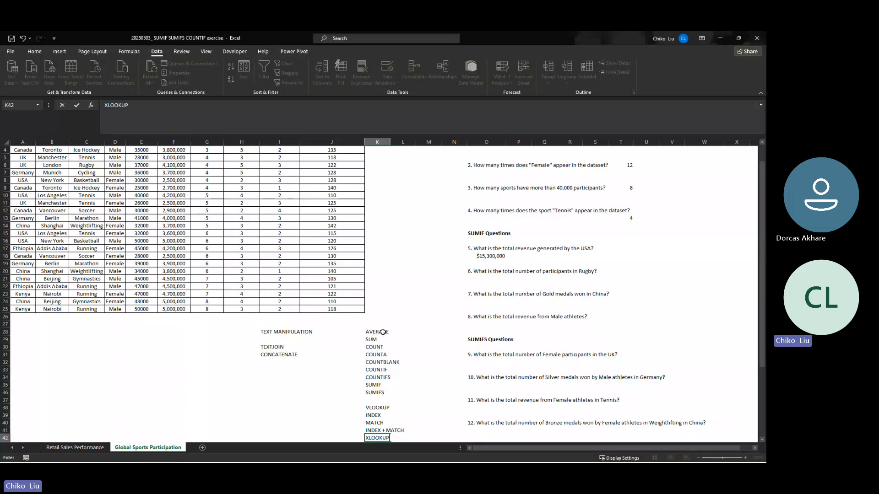
pyautogui.press('Return')
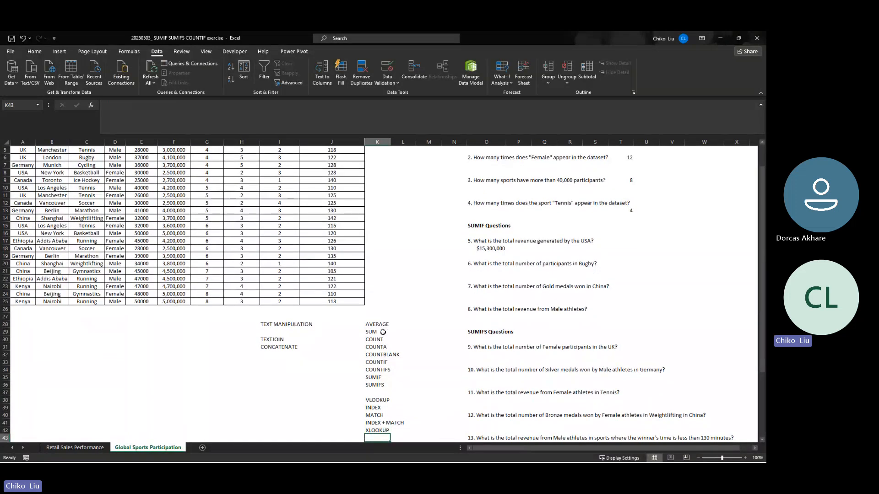
# - Add FILTER in K43 as the entry below XLOOKUP
pyautogui.click(372, 423)
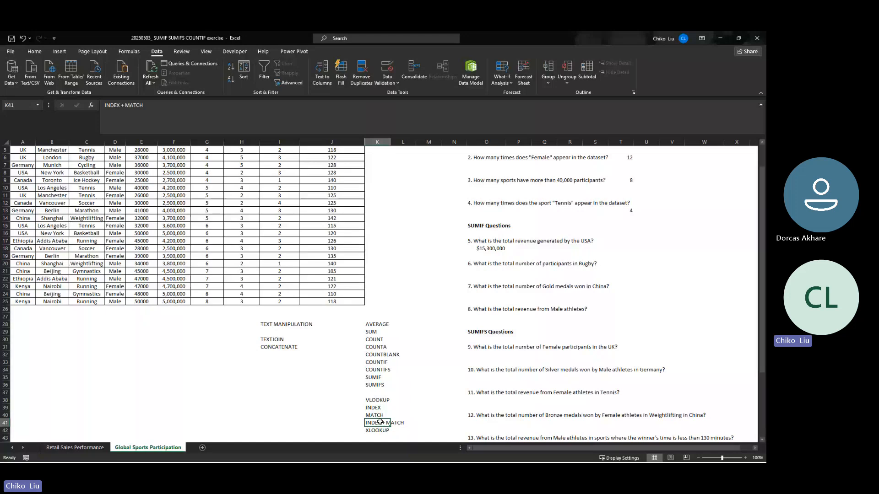
pyautogui.scroll(-2, 380, 423)
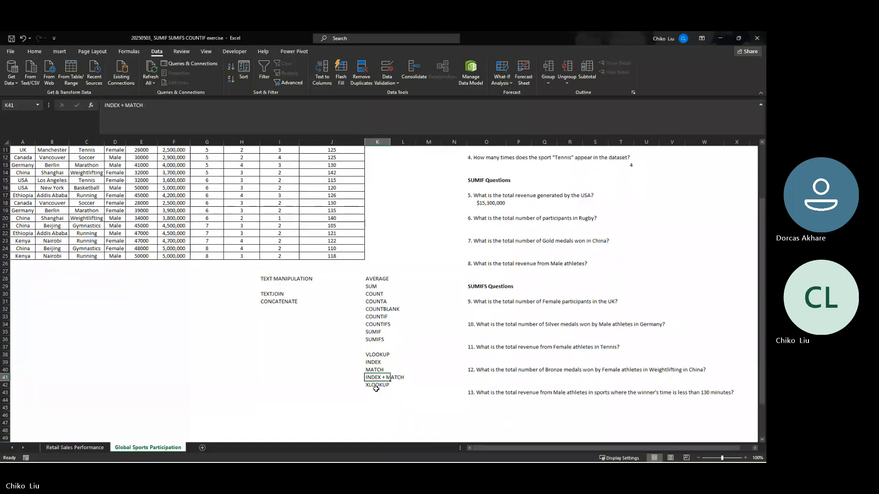
pyautogui.click(374, 386)
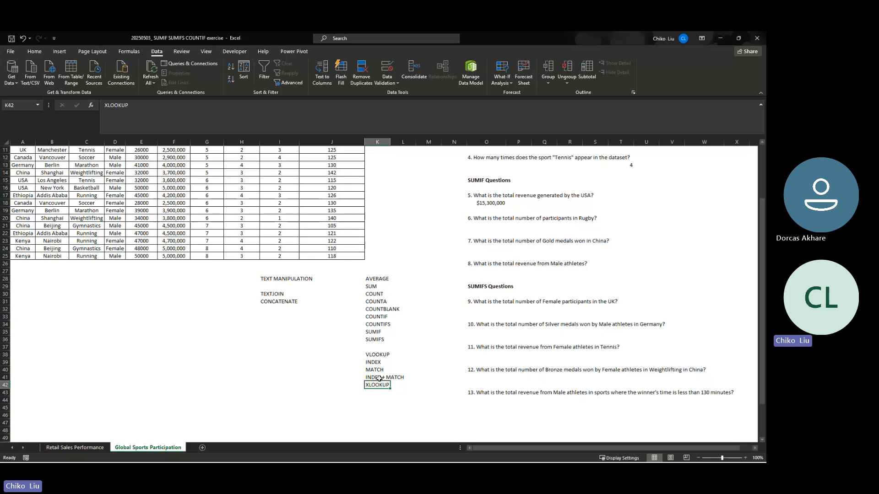
pyautogui.click(379, 378)
pyautogui.click(376, 392)
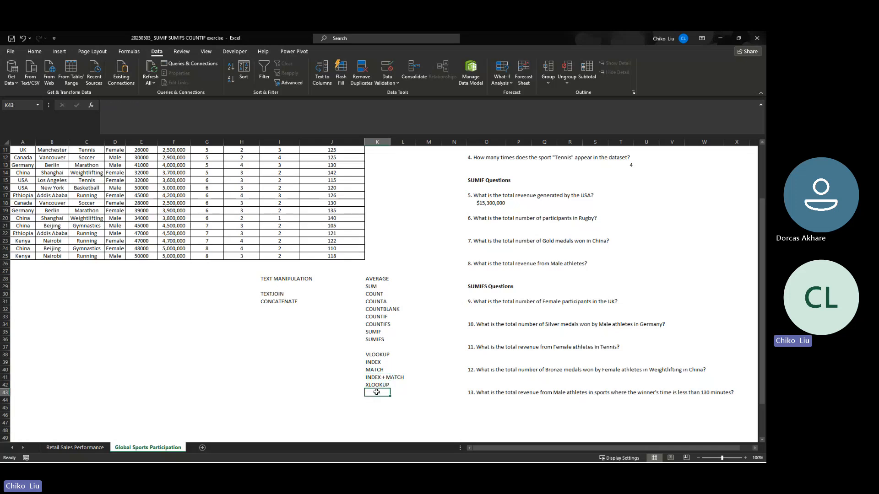
pyautogui.write('FILTER')
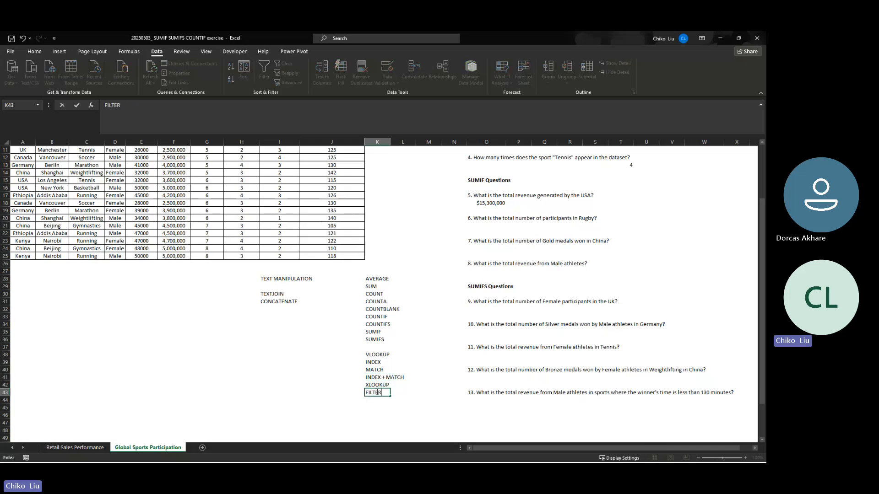
pyautogui.press('Return')
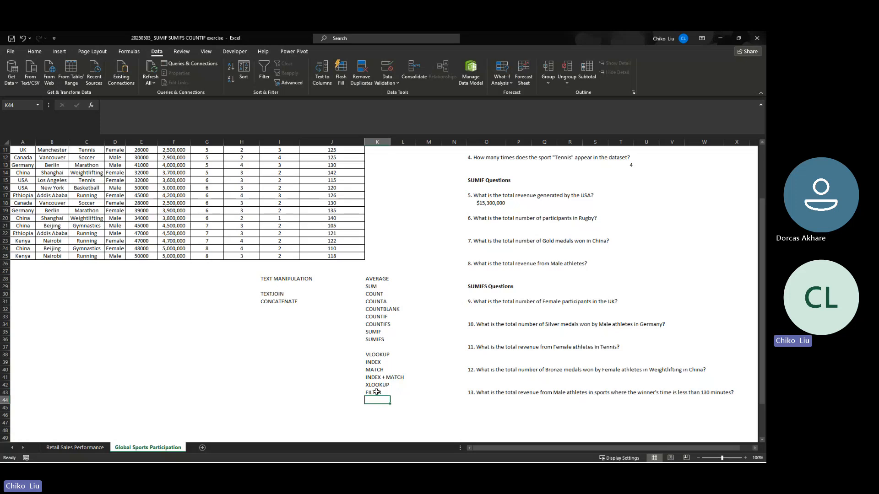
# - Return to the top of the dataset at the Revenue ($) header in F1
pyautogui.press('Left')
pyautogui.press('Left')
pyautogui.press('Left')
pyautogui.press('Left')
pyautogui.press('Left')
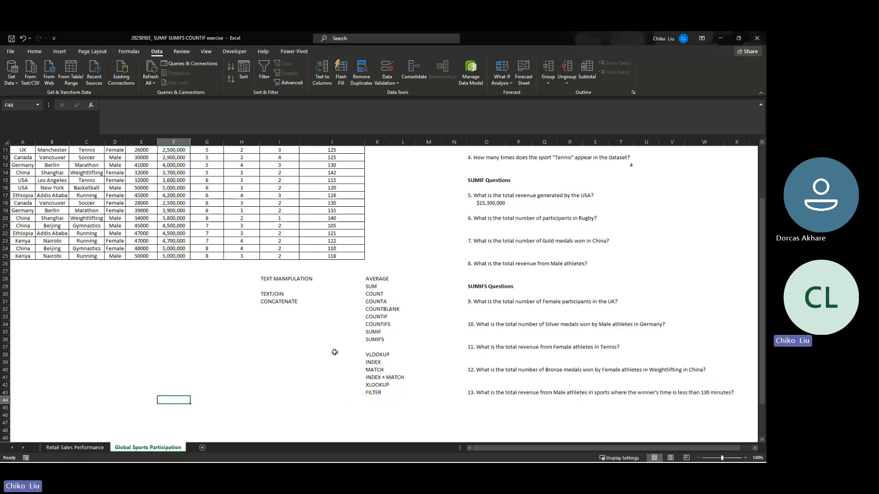
pyautogui.press('Up')
pyautogui.press('Up')
pyautogui.press('Up')
pyautogui.press('Up')
pyautogui.press('Up')
pyautogui.press('Up')
pyautogui.press('Up')
pyautogui.press('Up')
pyautogui.press('Up')
pyautogui.press('Up')
pyautogui.press('Up')
pyautogui.press('Up')
pyautogui.press('Up')
pyautogui.press('Up')
pyautogui.press('Up')
pyautogui.press('Up')
pyautogui.press('Up')
pyautogui.press('Up')
pyautogui.press('Up')
pyautogui.press('Up')
pyautogui.press('Up')
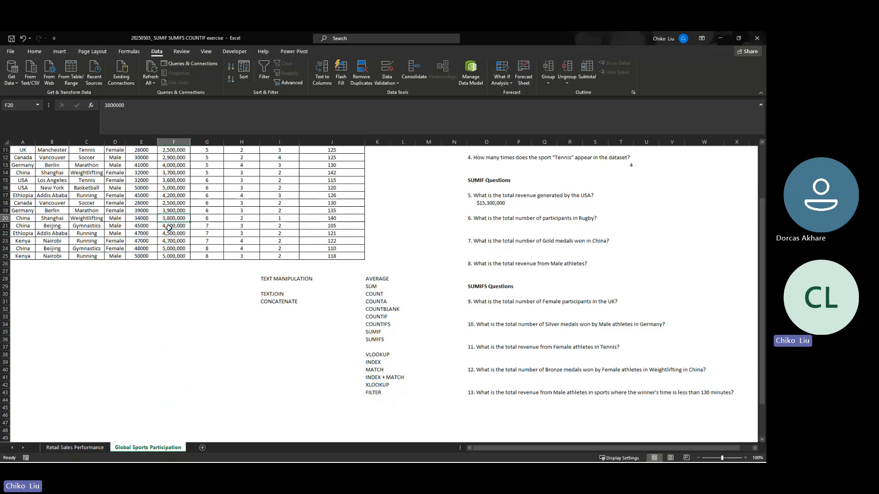
pyautogui.press('Up')
pyautogui.press('Up')
pyautogui.press('Up')
pyautogui.press('Up')
pyautogui.press('Up')
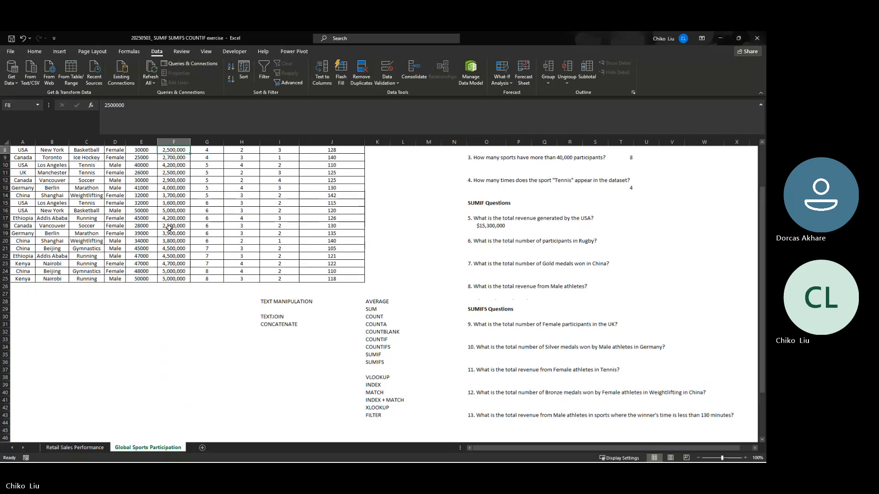
pyautogui.hotkey('ctrl', 'Up')
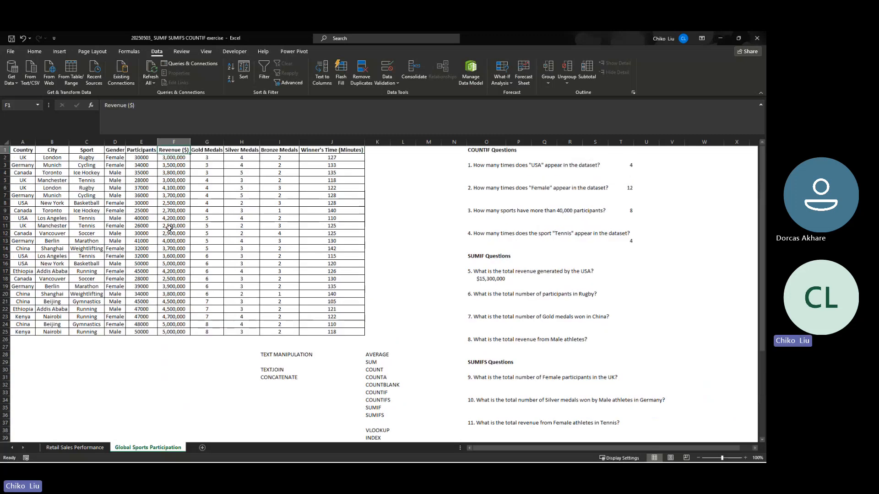
# - Turn on filtering for the sports dataset and filter the Country column to show only USA
pyautogui.hotkey('ctrl', 'Home')
pyautogui.click(34, 51)
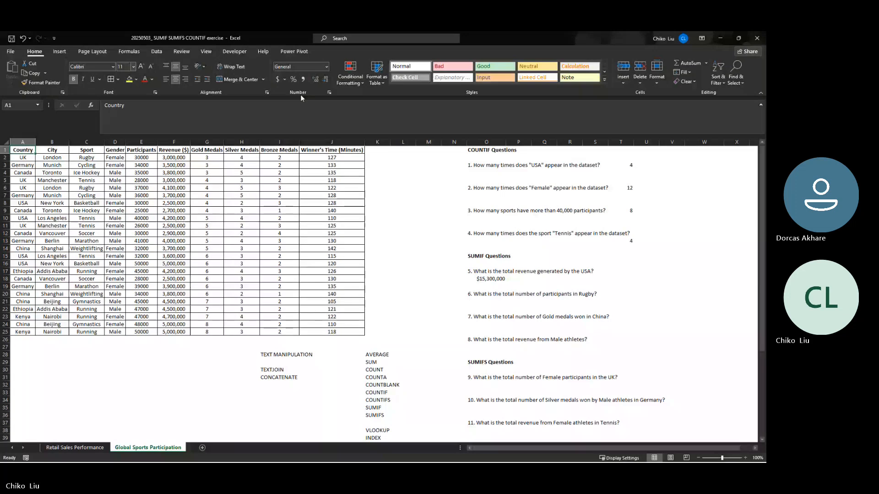
pyautogui.click(718, 74)
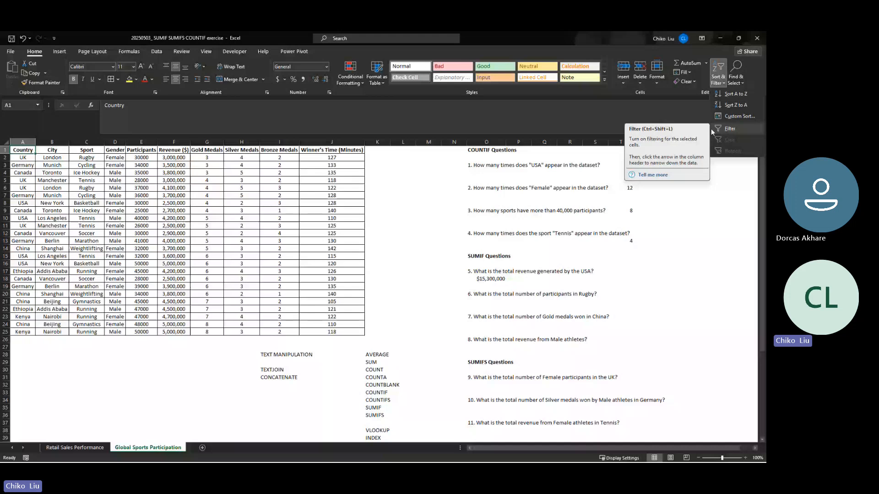
pyautogui.click(46, 162)
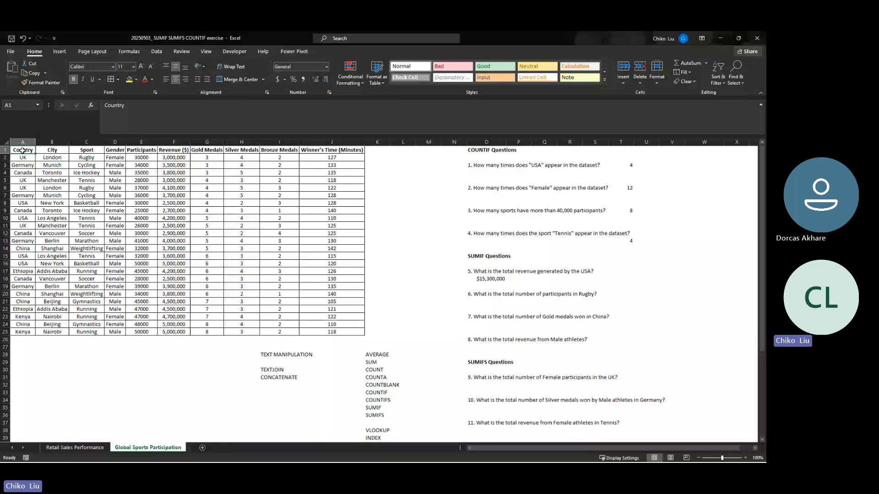
pyautogui.hotkey('ctrl', 'shift', 'l')
pyautogui.click(32, 150)
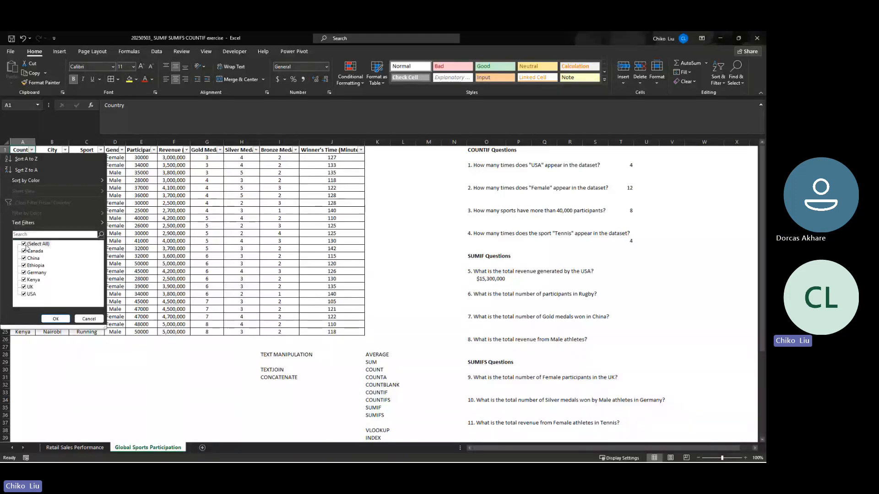
pyautogui.click(25, 244)
pyautogui.click(24, 294)
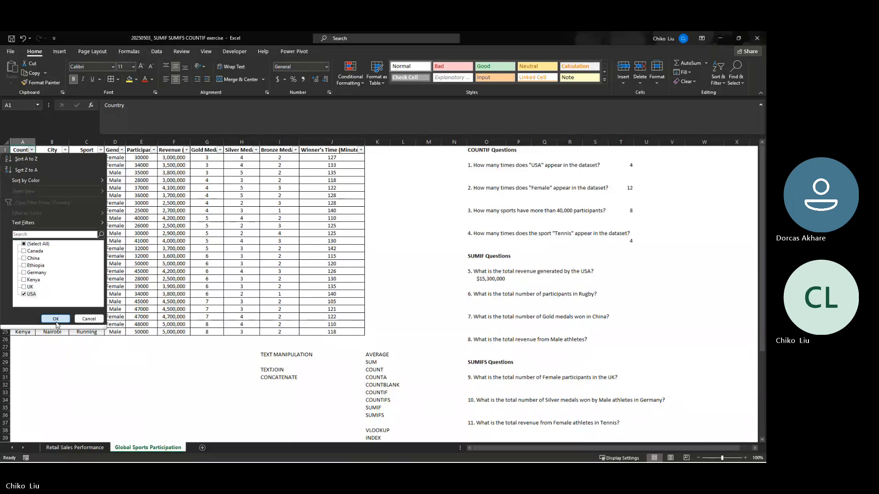
pyautogui.click(55, 319)
# - Check the sum of the Revenue ($) cells for the filtered USA rows and turn filtering off
pyautogui.moveTo(172, 157); pyautogui.dragTo(177, 181)
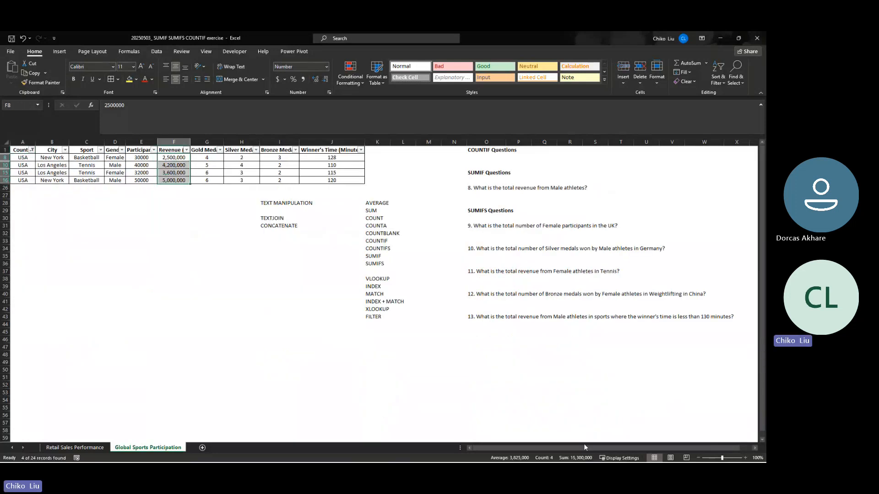
pyautogui.moveTo(578, 462)
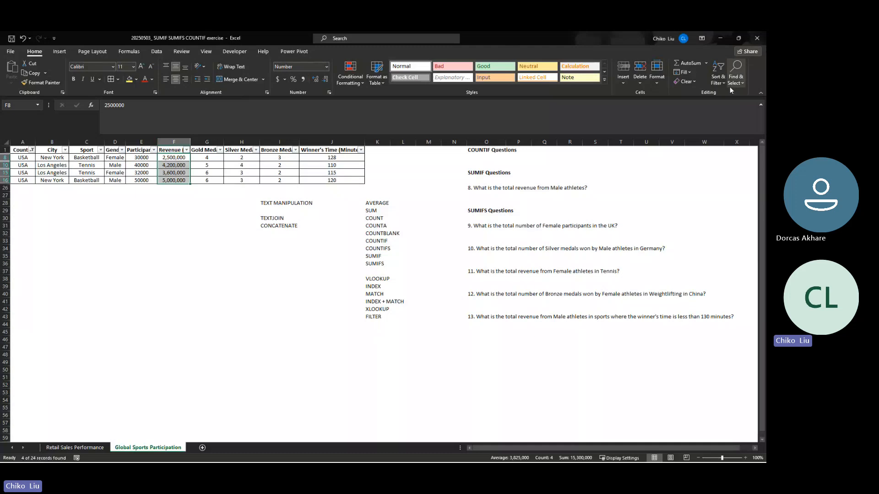
pyautogui.click(717, 76)
pyautogui.click(708, 130)
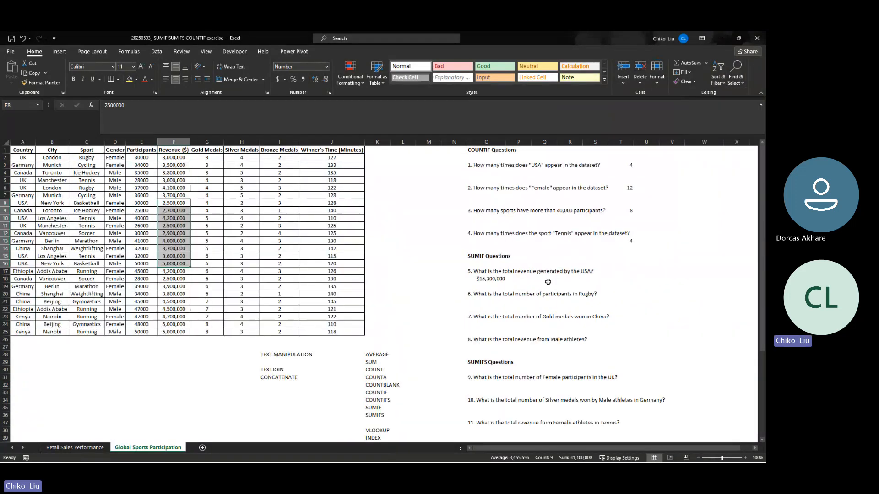
# - Review the SUMIF formula for USA revenue in O18 against the full dataset A1:J25
pyautogui.click(483, 279)
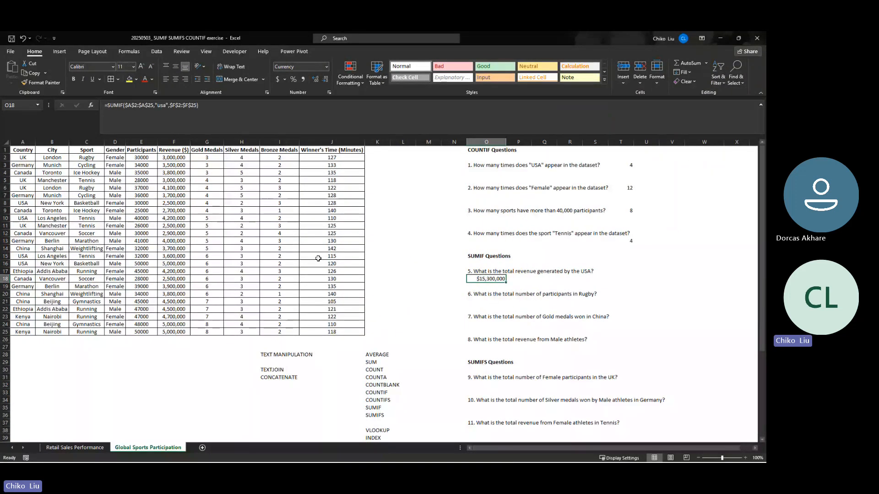
pyautogui.click(28, 150)
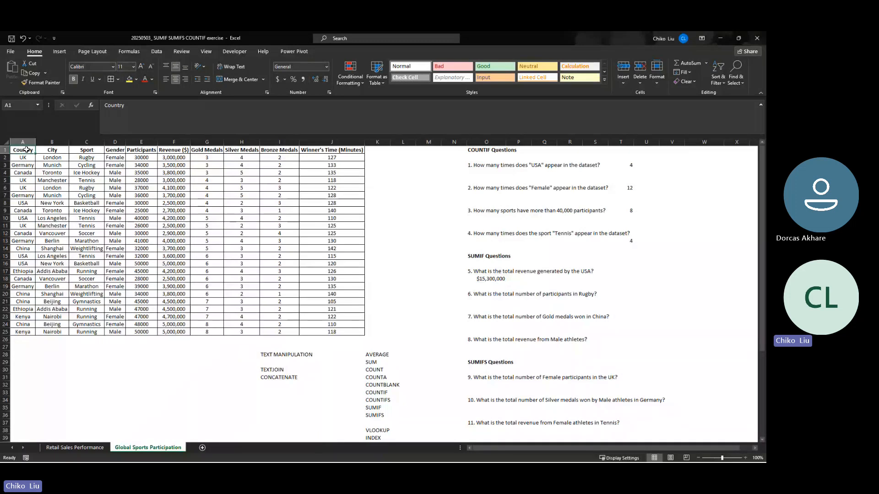
pyautogui.moveTo(305, 150); pyautogui.dragTo(59, 330)
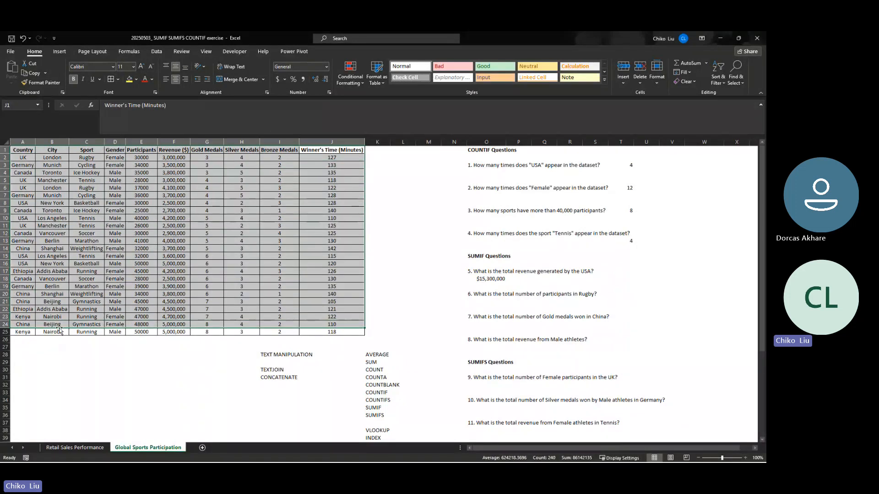
pyautogui.click(479, 277)
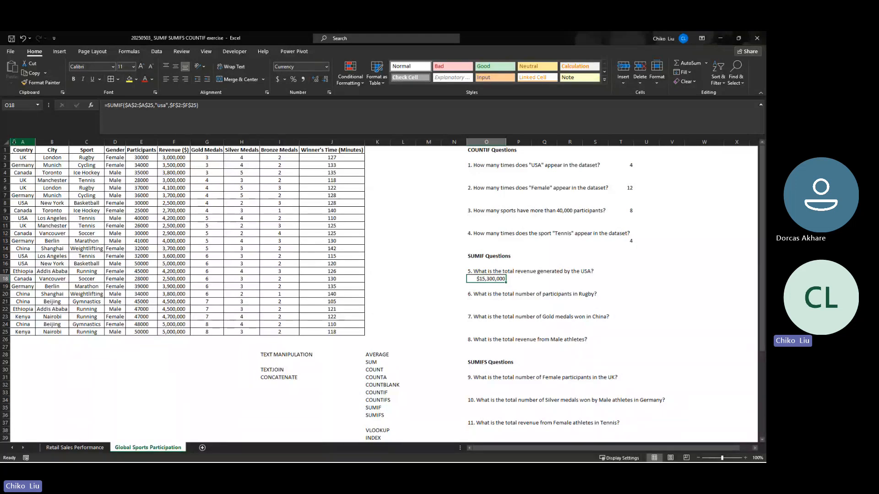
pyautogui.click(17, 151)
pyautogui.moveTo(17, 151); pyautogui.dragTo(339, 340)
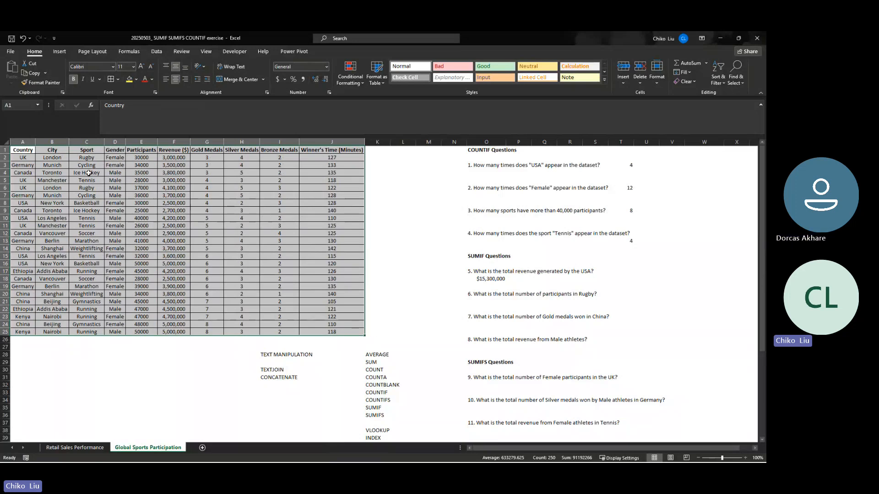
# - Search for the FILTER function and insert it in the empty cell B46 below the dataset
pyautogui.scroll(-4, 228, 220)
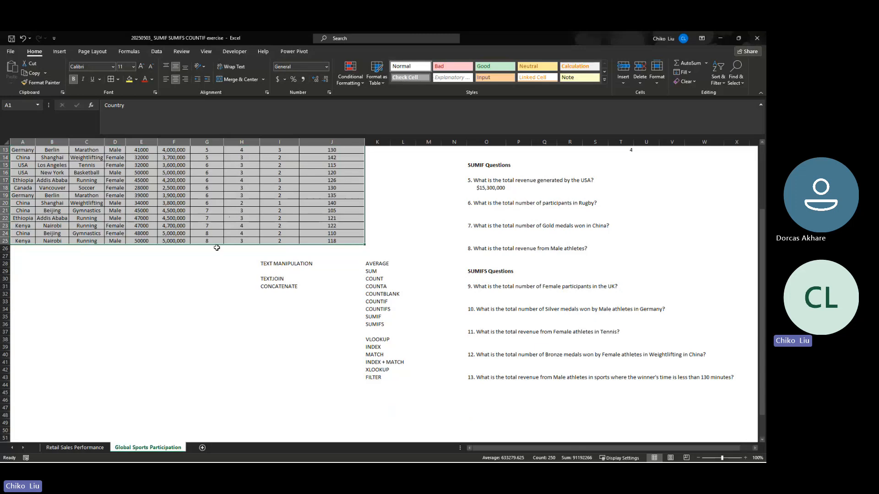
pyautogui.click(28, 393)
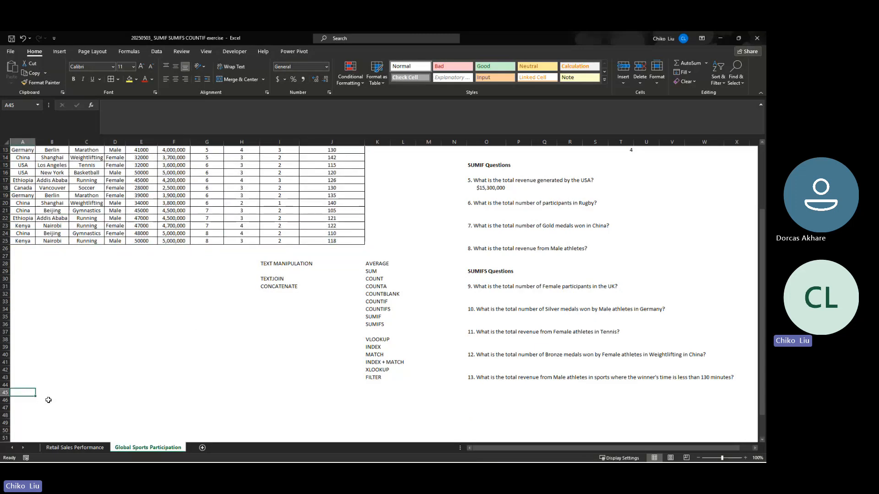
pyautogui.click(54, 401)
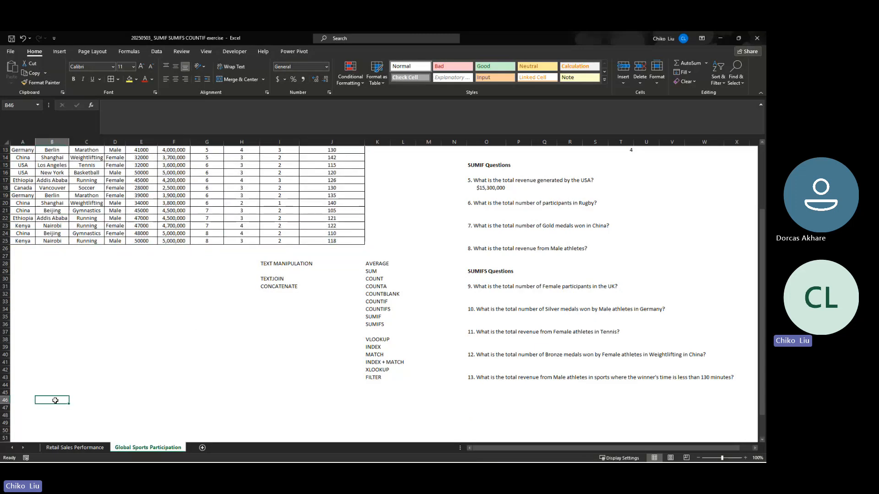
pyautogui.click(91, 106)
pyautogui.write('FILTER')
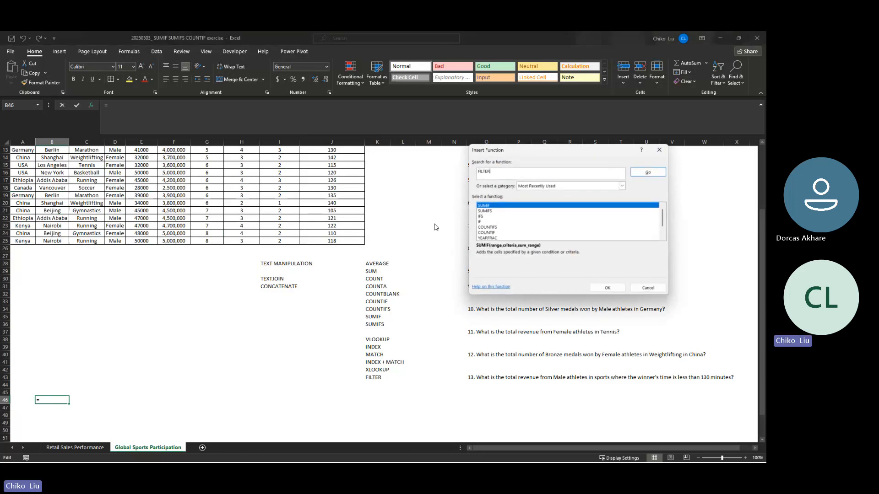
pyautogui.press('Return')
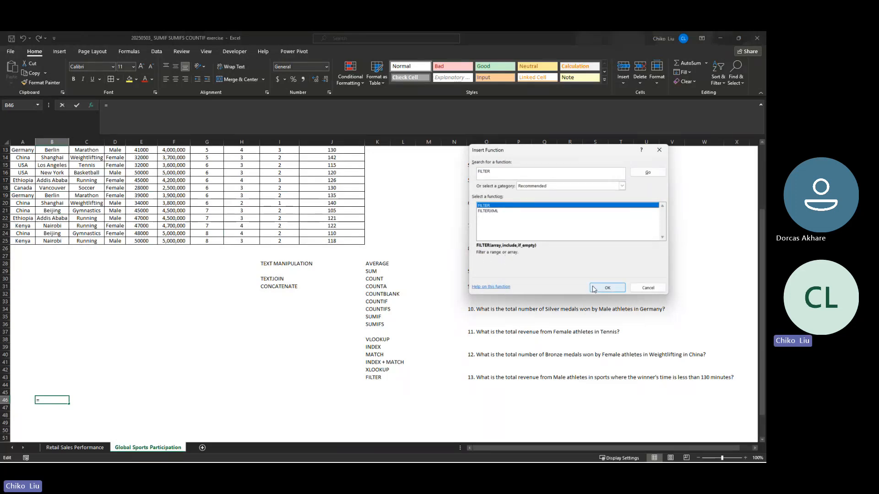
pyautogui.click(607, 288)
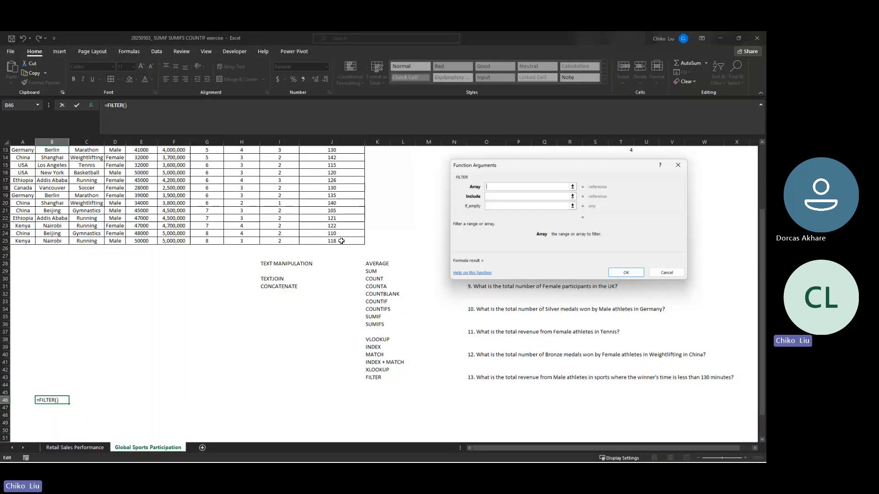
# - Set FILTER's array to $A$1:$J$25 and its include condition to $A$2:$A$26="usa"
pyautogui.moveTo(341, 240); pyautogui.dragTo(16, 147)
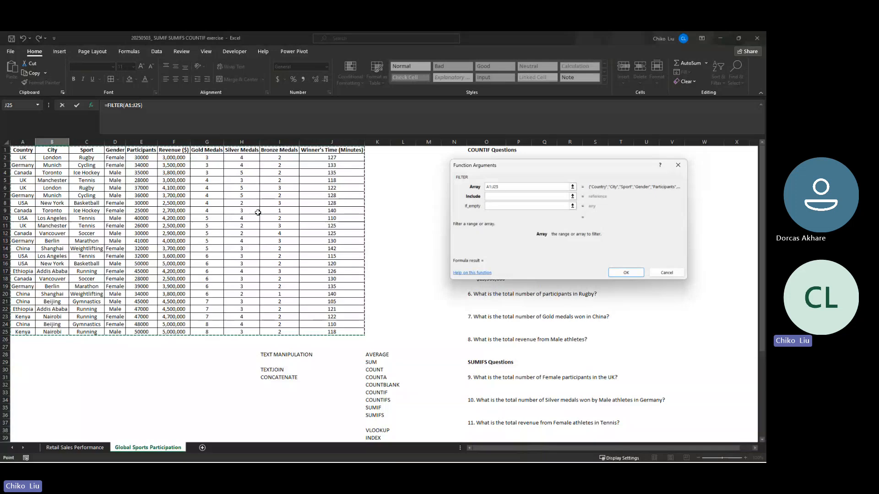
pyautogui.press('F4')
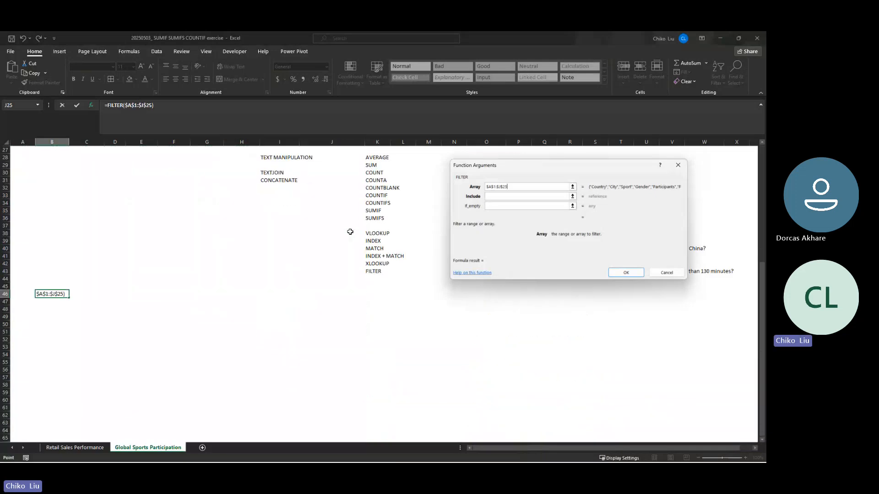
pyautogui.click(492, 196)
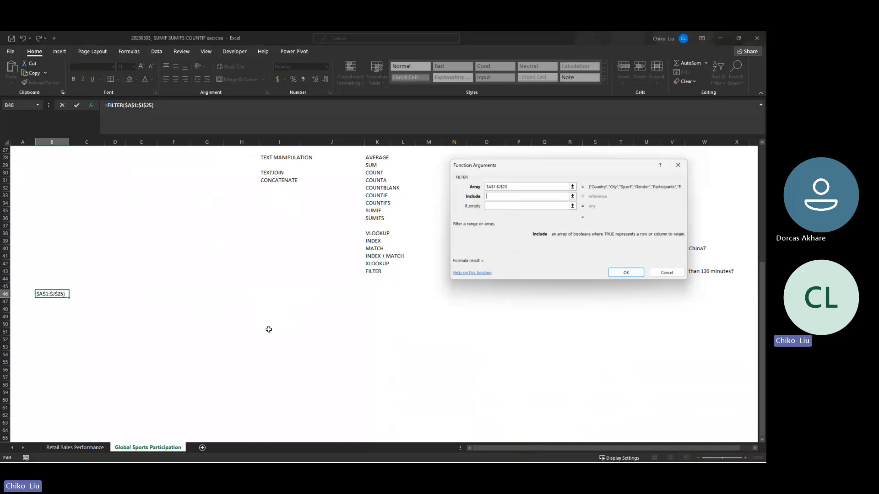
pyautogui.scroll(9, 269, 329)
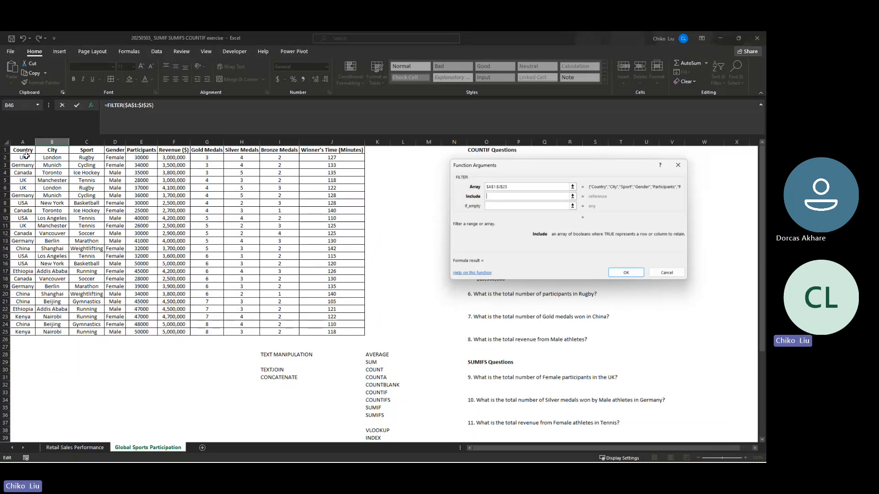
pyautogui.moveTo(27, 156); pyautogui.dragTo(18, 337)
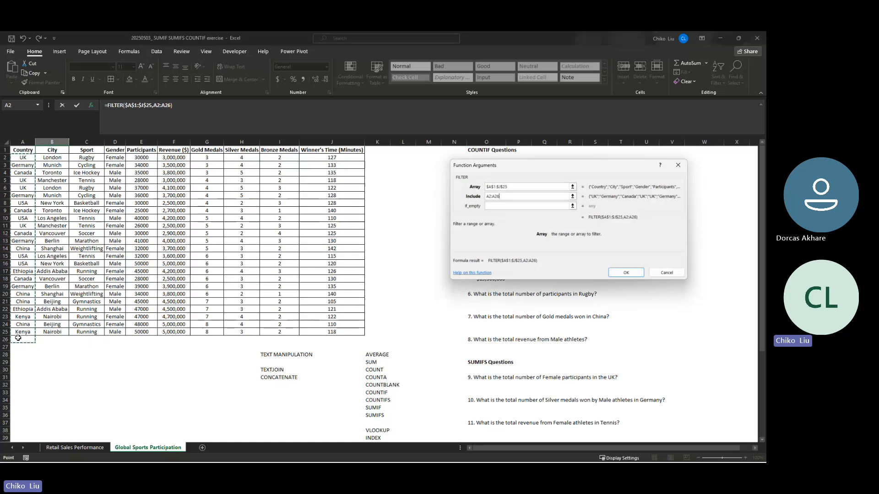
pyautogui.scroll(-9, 17, 332)
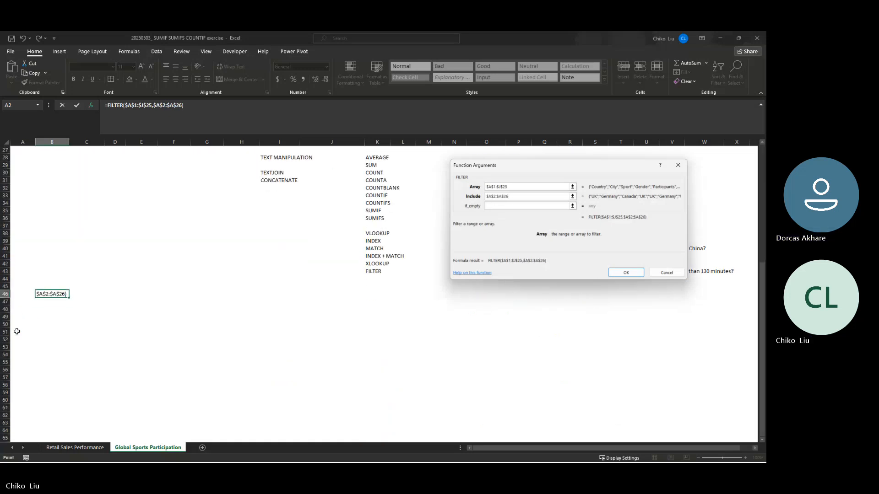
pyautogui.press('F4')
pyautogui.write('=')
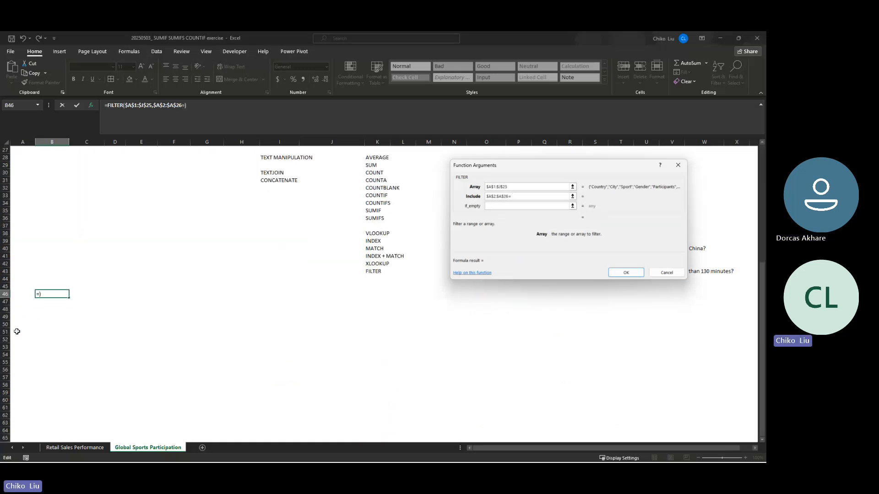
pyautogui.write('"usa"')
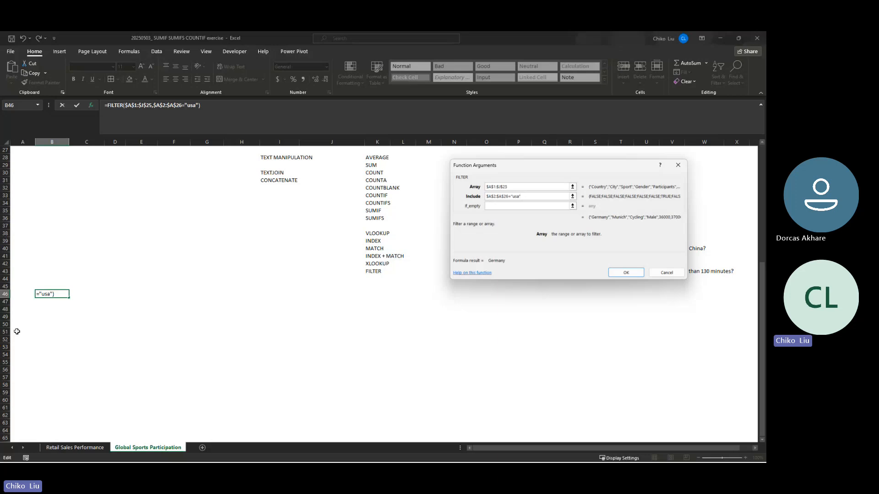
# - Set FILTER's if_empty argument to an empty string "" and enter the formula in B46
pyautogui.press('Tab')
pyautogui.write('" "')
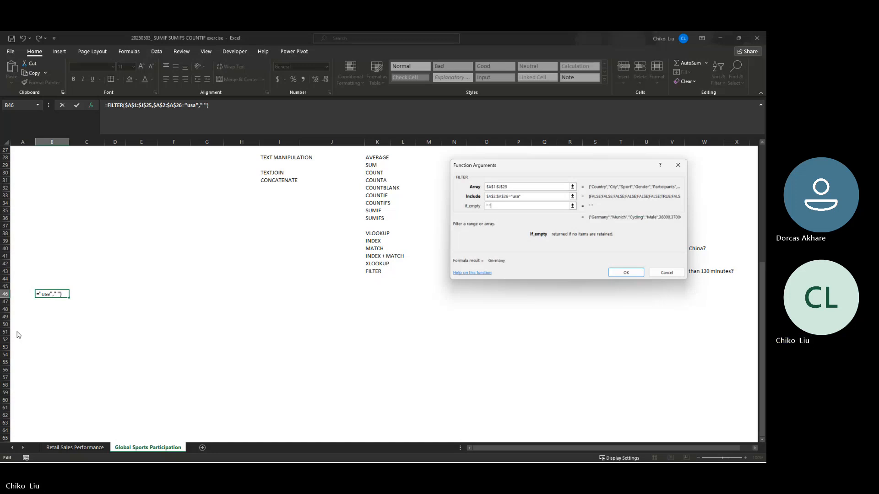
pyautogui.press('BackSpace')
pyautogui.press('BackSpace')
pyautogui.write('"')
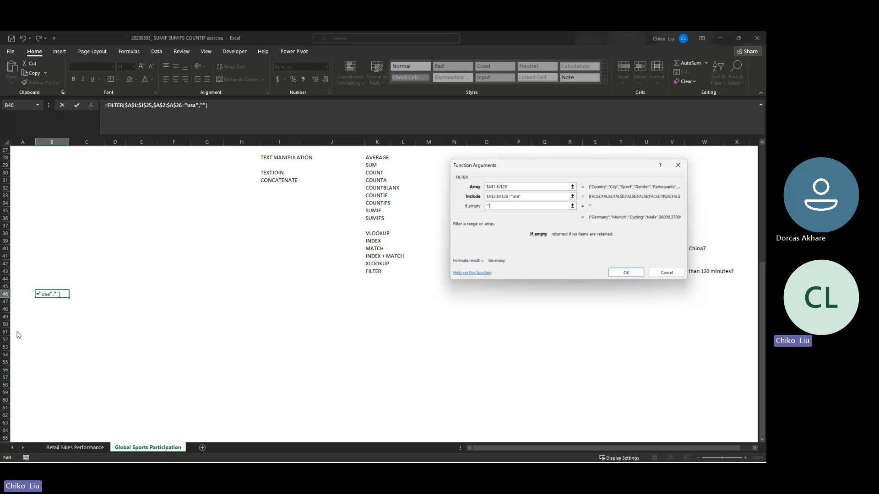
pyautogui.press('Return')
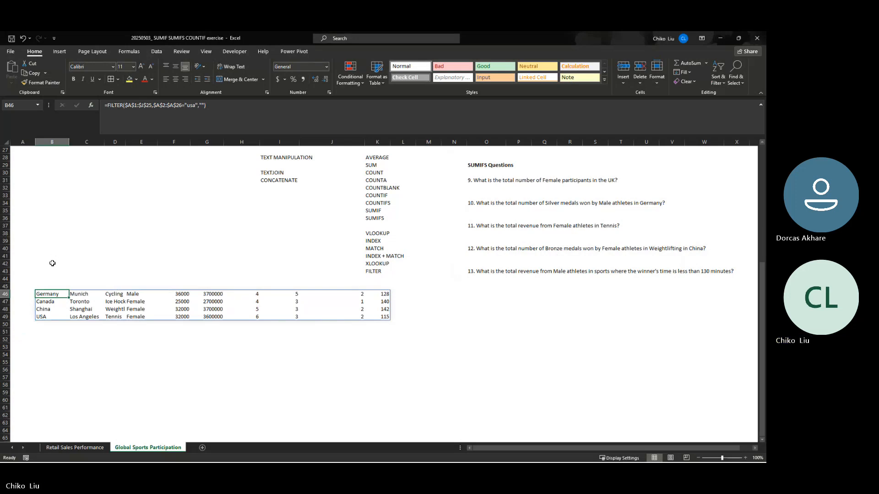
# - Edit the FILTER formula in B46 so its include condition reads $A$2:$A$25="USA"
pyautogui.scroll(-1, 67, 234)
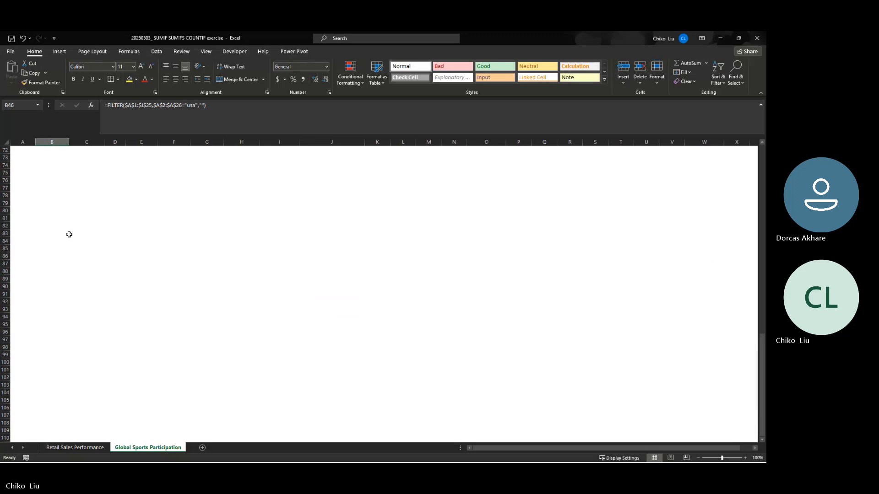
pyautogui.scroll(6, 69, 234)
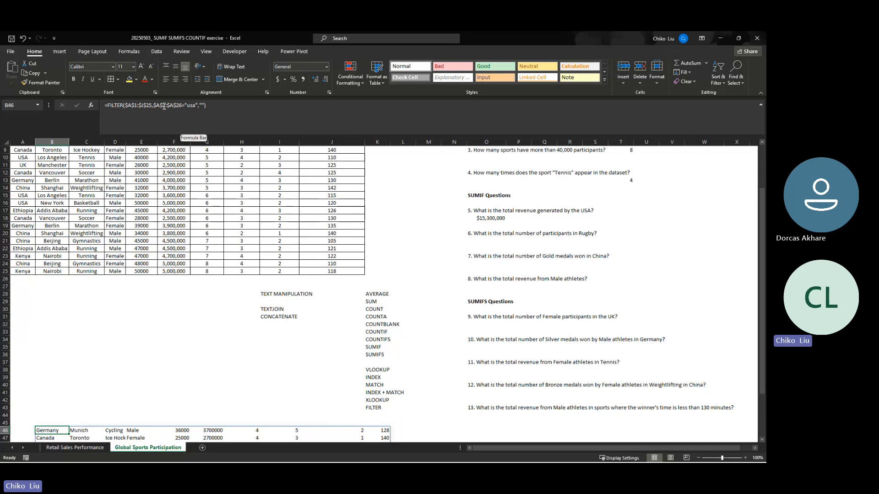
pyautogui.click(189, 106)
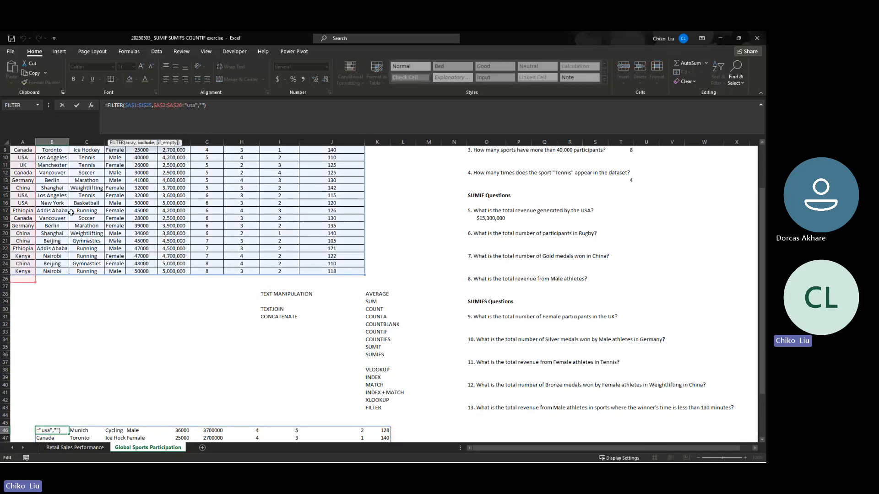
pyautogui.moveTo(36, 283); pyautogui.dragTo(34, 276)
pyautogui.write('USA')
pyautogui.hotkey('ctrl', 'Return')
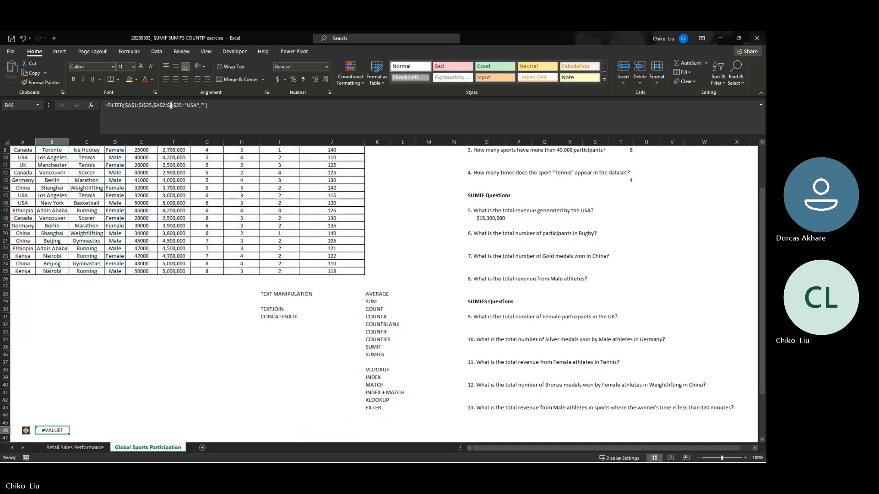
pyautogui.scroll(-4, 72, 222)
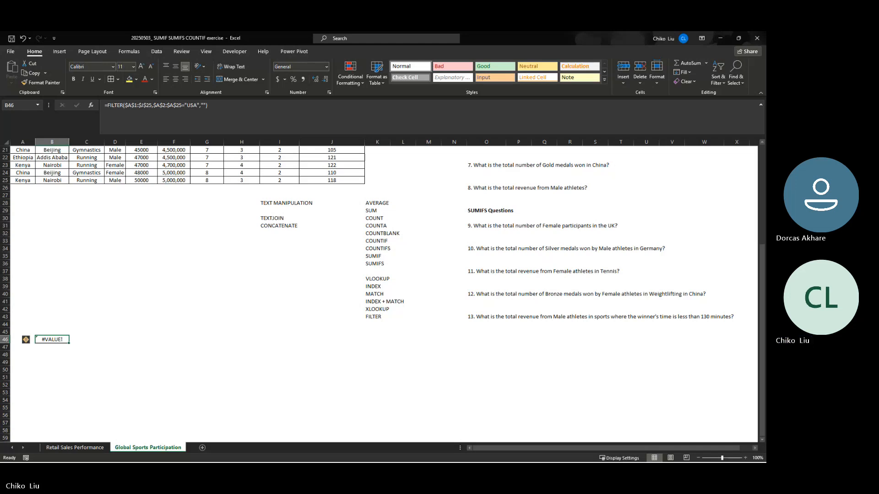
pyautogui.hotkey('alt', 'Tab')
pyautogui.hotkey('alt', 'Tab')
pyautogui.hotkey('alt', 'Tab')
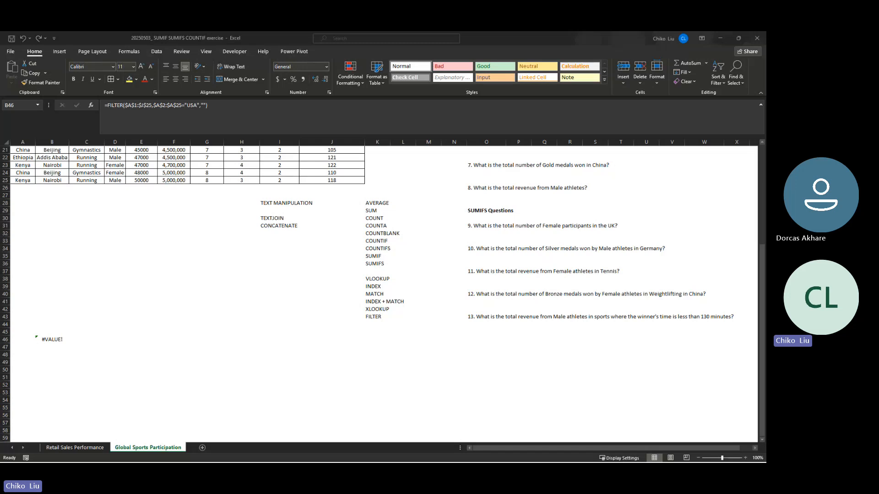
pyautogui.click(49, 343)
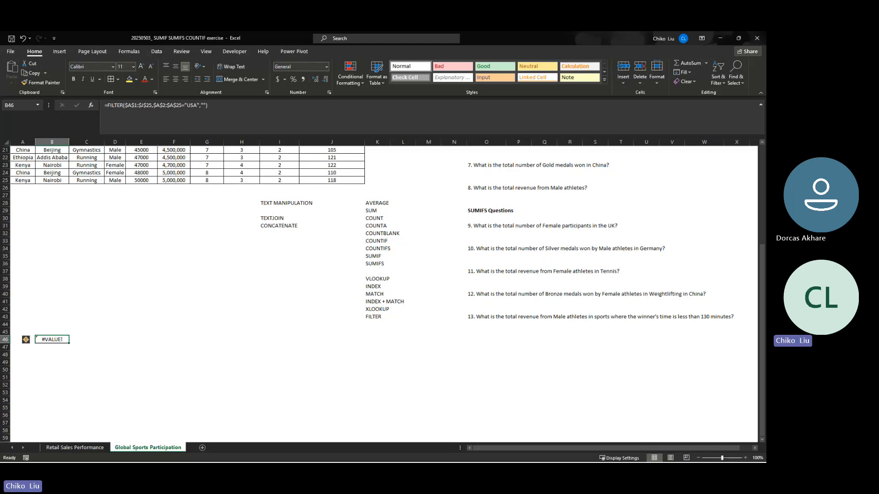
pyautogui.hotkey('alt', 'Tab')
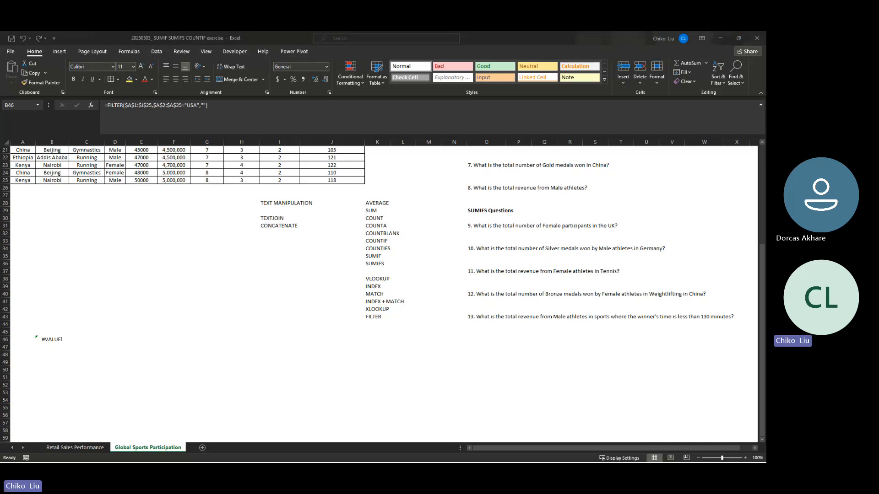
pyautogui.click(382, 315)
pyautogui.moveTo(382, 313)
pyautogui.mouseDown()
pyautogui.moveTo(382, 288)
pyautogui.moveTo(382, 317)
pyautogui.mouseUp()
pyautogui.hotkey('alt', 'Tab')
pyautogui.scroll(6, 104, 223)
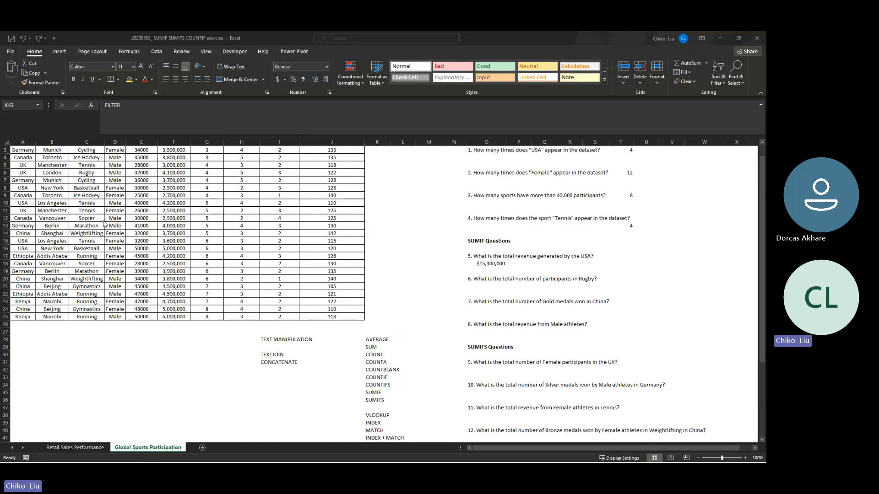
pyautogui.scroll(1, 104, 223)
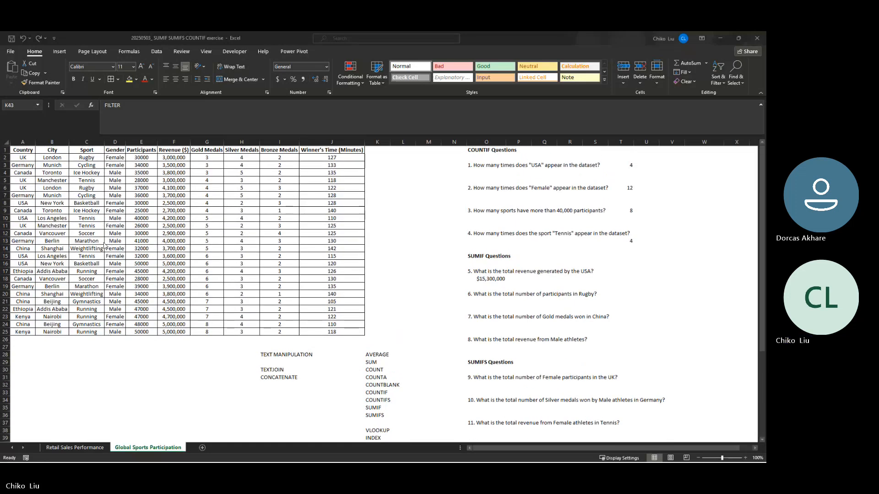
pyautogui.scroll(-5, 105, 247)
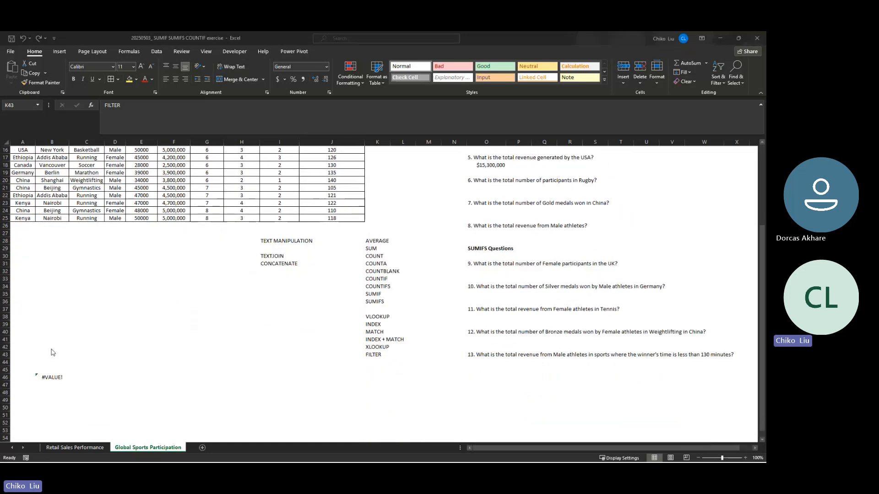
pyautogui.click(53, 377)
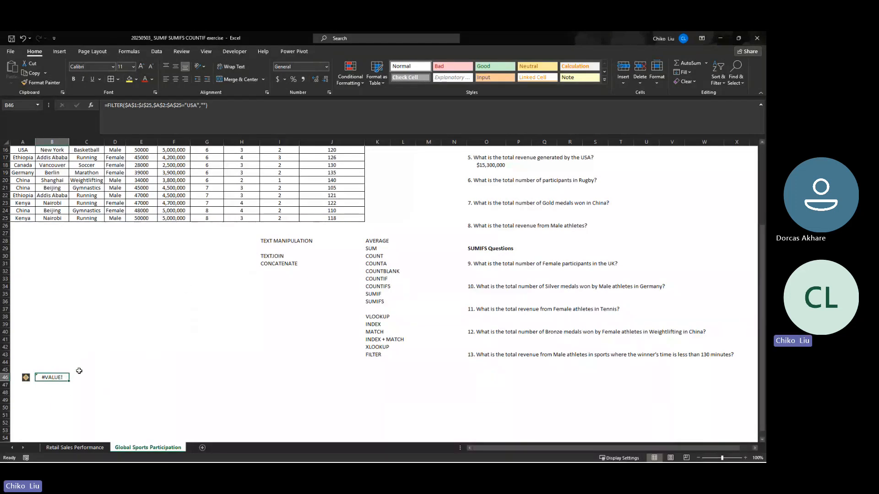
pyautogui.press('Right')
pyautogui.press('Right')
pyautogui.press('Right')
pyautogui.press('Right')
pyautogui.press('Right')
pyautogui.press('Right')
pyautogui.press('Right')
pyautogui.press('Right')
pyautogui.press('Right')
pyautogui.press('Right')
pyautogui.press('Right')
pyautogui.press('Right')
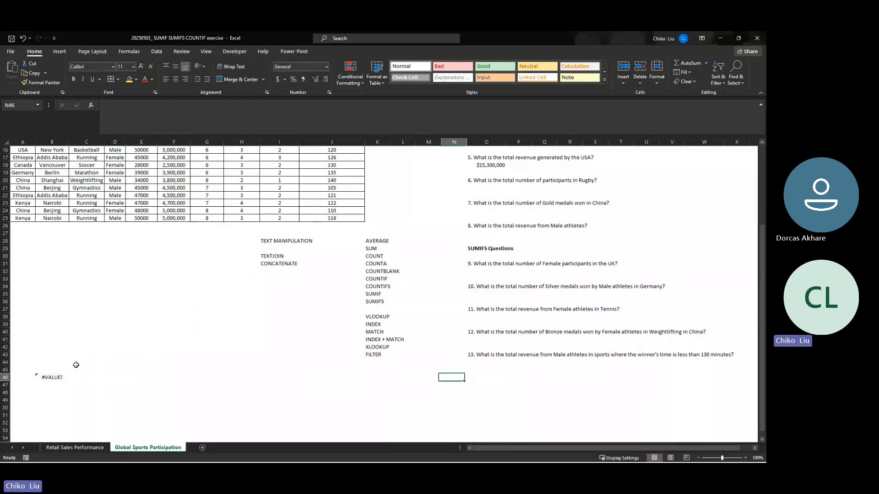
pyautogui.press('Left')
pyautogui.press('Left')
pyautogui.press('Left')
pyautogui.press('Left')
pyautogui.press('Left')
pyautogui.press('Left')
pyautogui.press('Left')
pyautogui.press('Left')
pyautogui.press('Left')
pyautogui.press('Left')
pyautogui.press('Left')
pyautogui.press('Left')
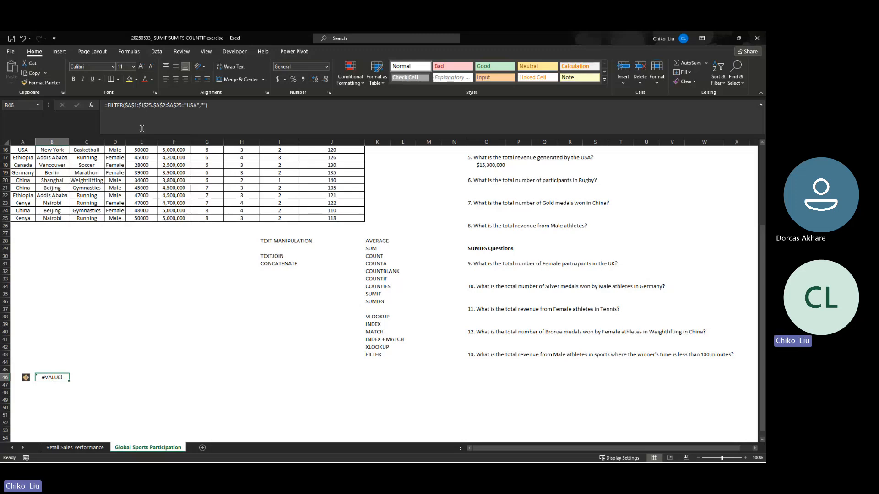
# - Try lowercase "usa" as the include criterion of the FILTER formula in B46, and undo that change
pyautogui.click(189, 109)
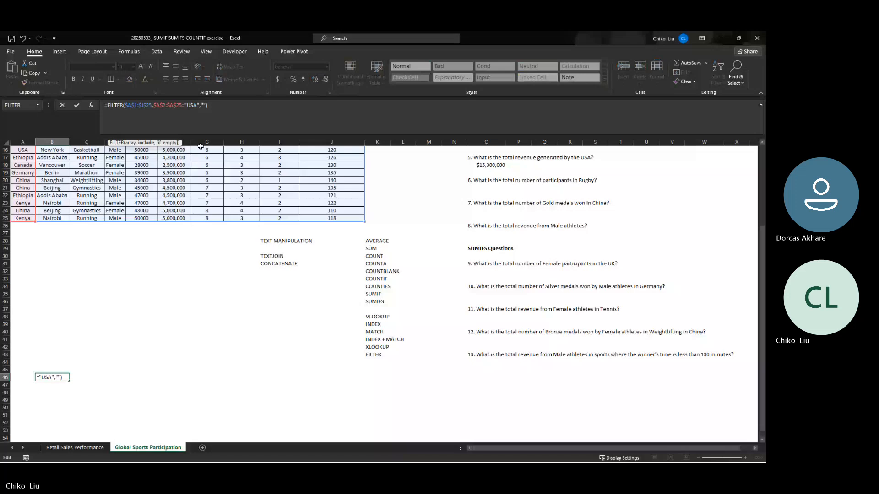
pyautogui.press('Delete')
pyautogui.press('Delete')
pyautogui.press('Delete')
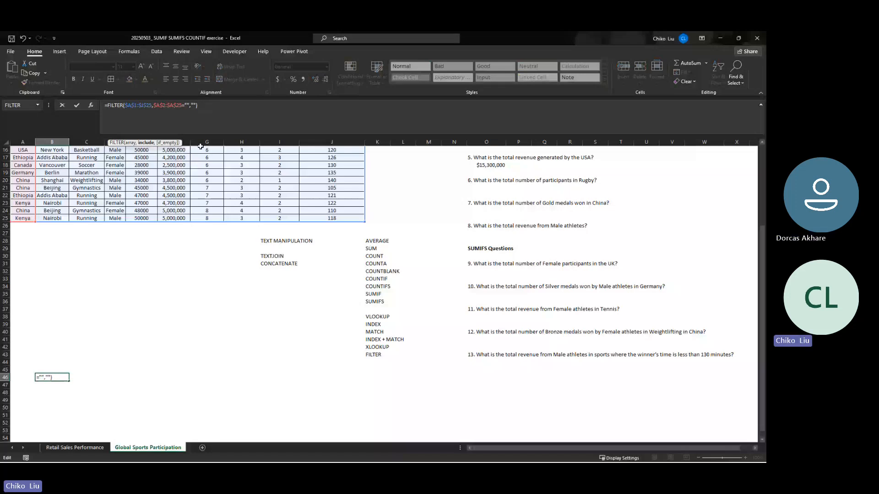
pyautogui.write('usa')
pyautogui.hotkey('ctrl', 'Return')
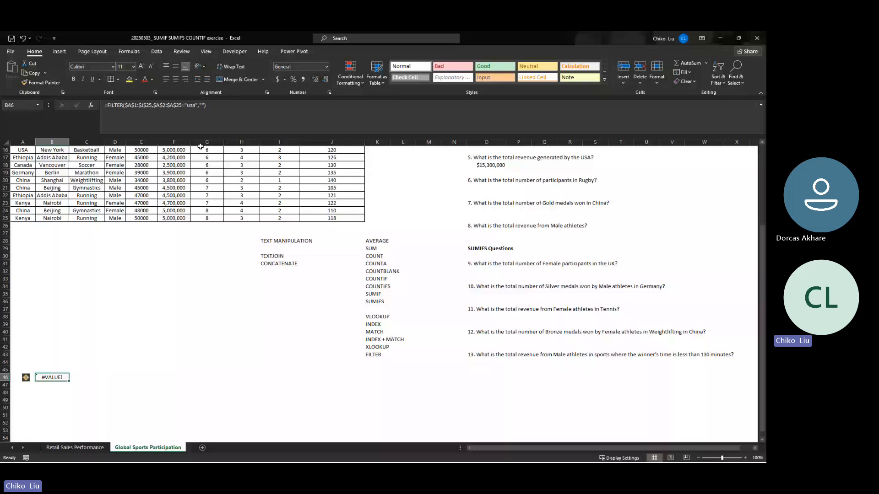
pyautogui.hotkey('ctrl', 'z')
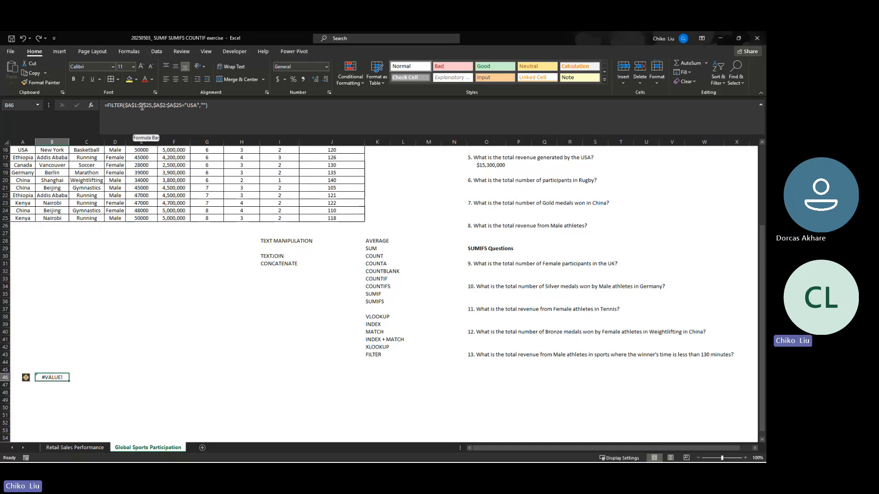
# - Change the include range of the FILTER formula in B46 to $A$1:$A$25 and enter the formula
pyautogui.click(164, 105)
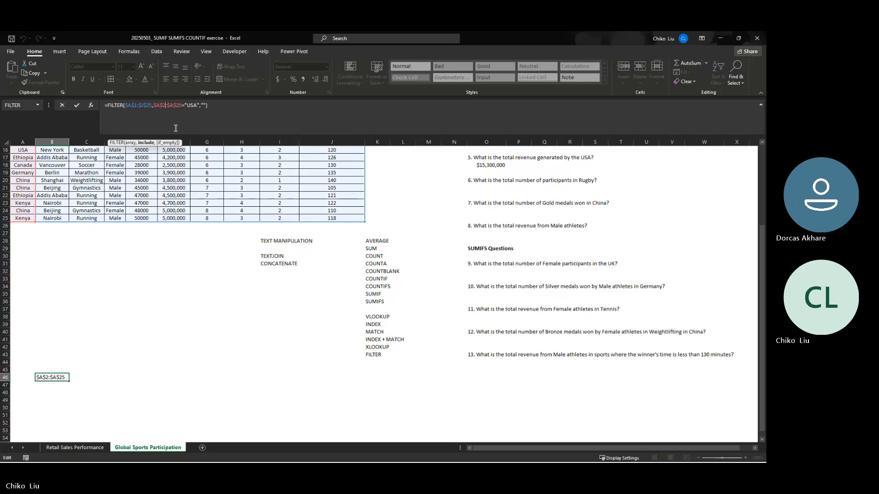
pyautogui.press('BackSpace')
pyautogui.write('1')
pyautogui.press('Return')
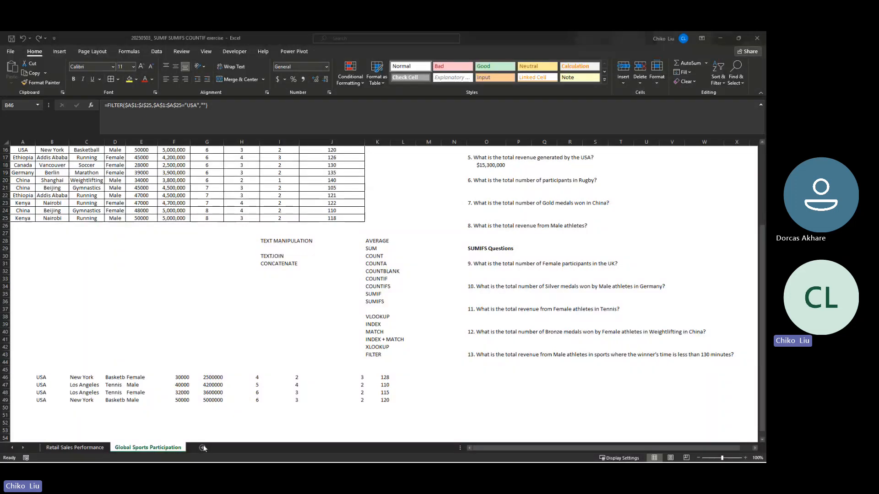
pyautogui.click(140, 140)
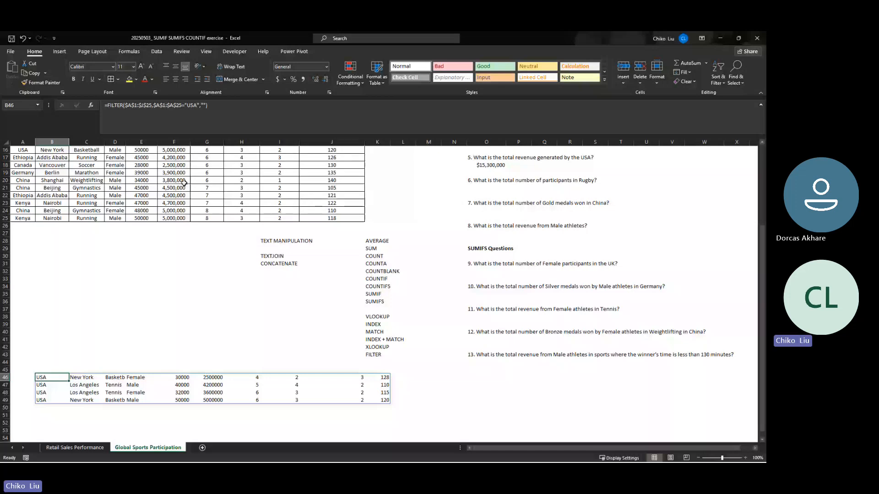
# - Set the include range of the FILTER formula in B46 back to $A$2:$A$25 and enter it
pyautogui.click(167, 107)
pyautogui.press('BackSpace')
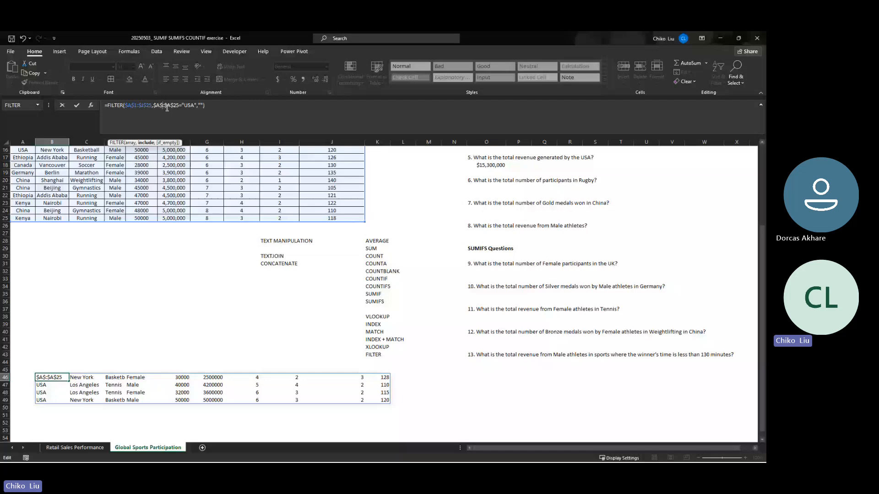
pyautogui.write('2')
pyautogui.scroll(5, 183, 229)
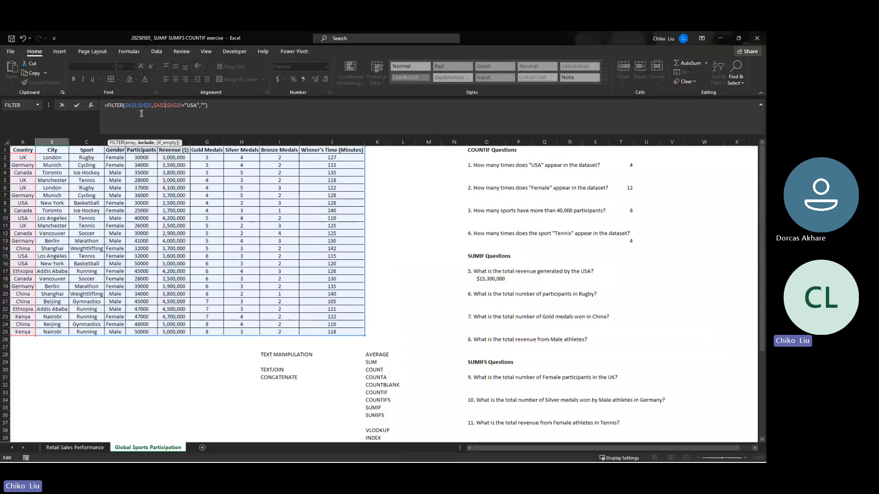
pyautogui.press('Return')
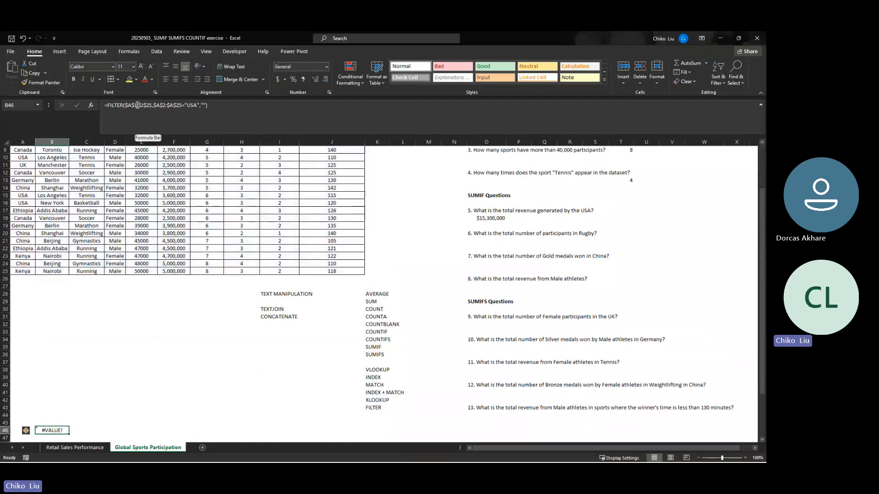
# - Change the array of the FILTER formula in B46 to $A$2:$J$25 so it starts below the headers
pyautogui.click(137, 105)
pyautogui.scroll(3, 214, 198)
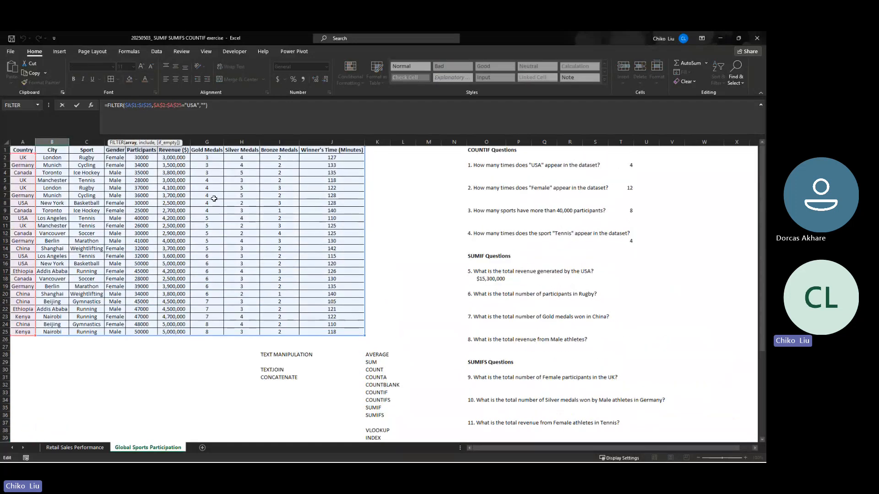
pyautogui.press('BackSpace')
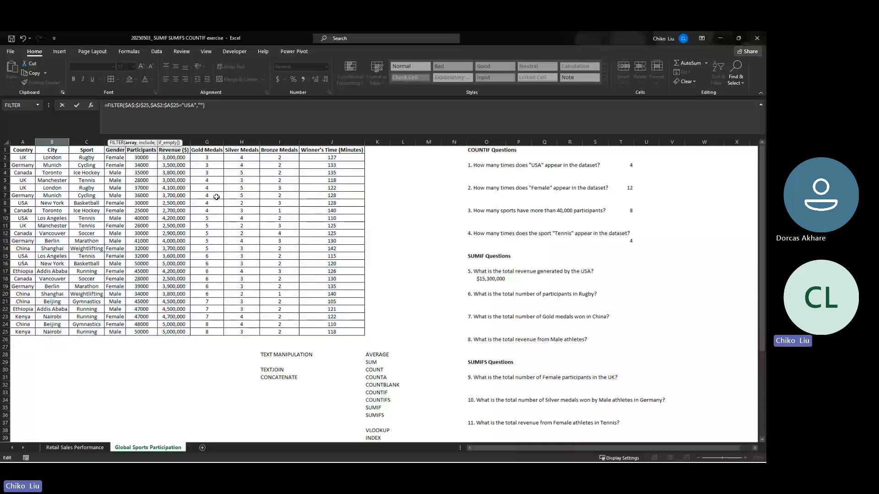
pyautogui.write('2')
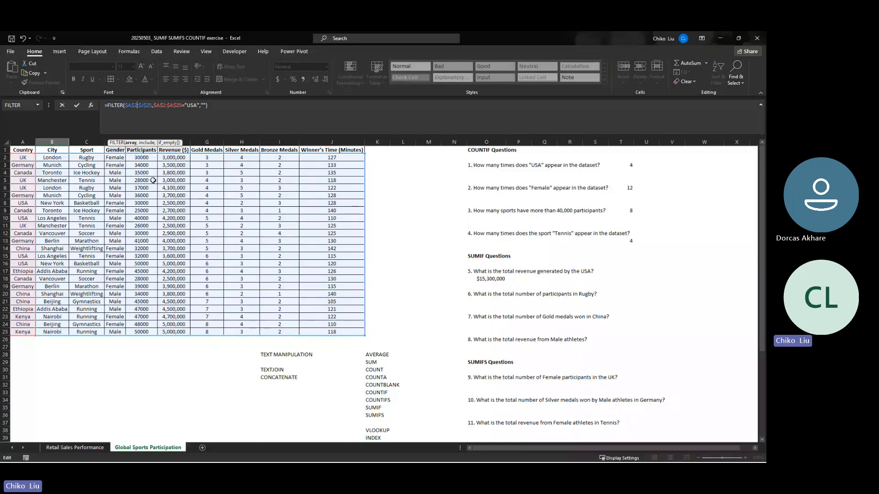
pyautogui.press('Return')
# - Step through the rows spilled from B46 and check the formula behind each one
pyautogui.press('Down')
pyautogui.press('Down')
pyautogui.press('Down')
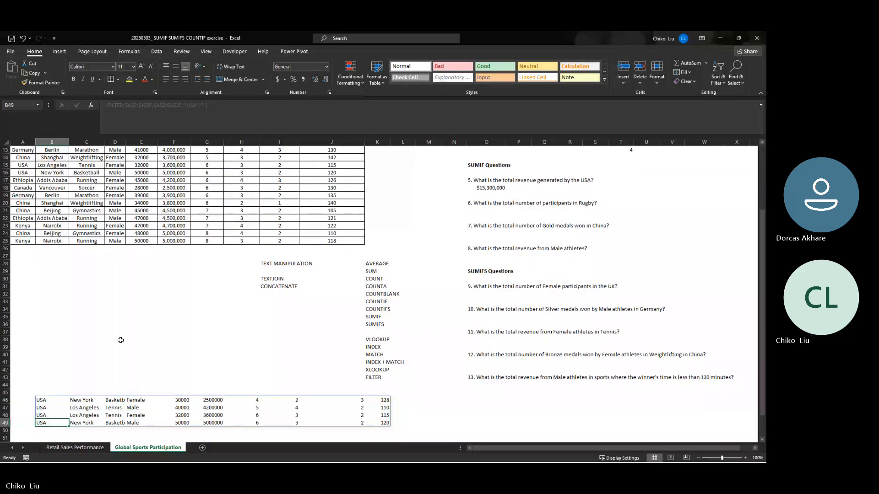
pyautogui.press('Up')
pyautogui.press('Up')
pyautogui.press('Up')
pyautogui.press('Down')
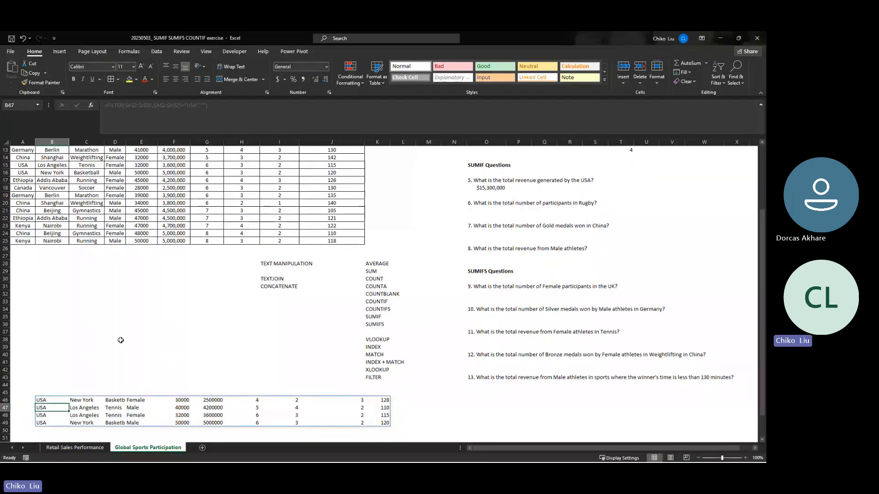
pyautogui.press('Up')
# - Add filter controls to the dataset's header row A1:J1
pyautogui.scroll(4, 39, 204)
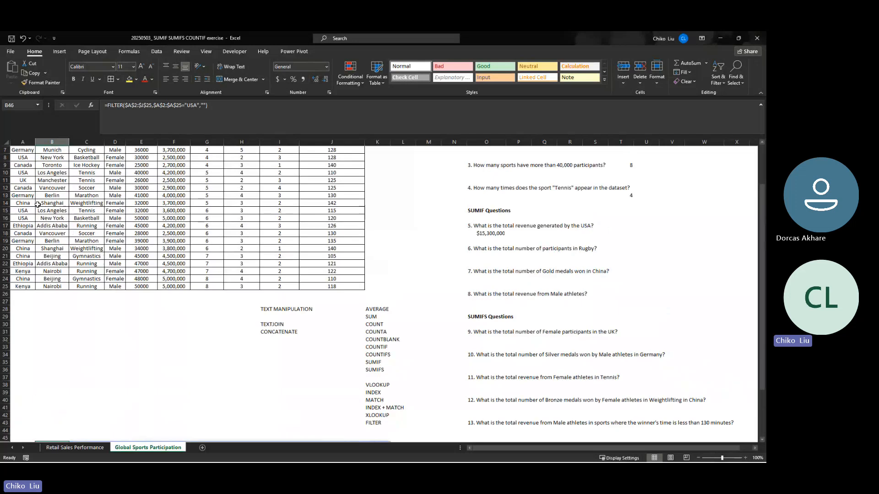
pyautogui.moveTo(22, 150); pyautogui.dragTo(331, 150)
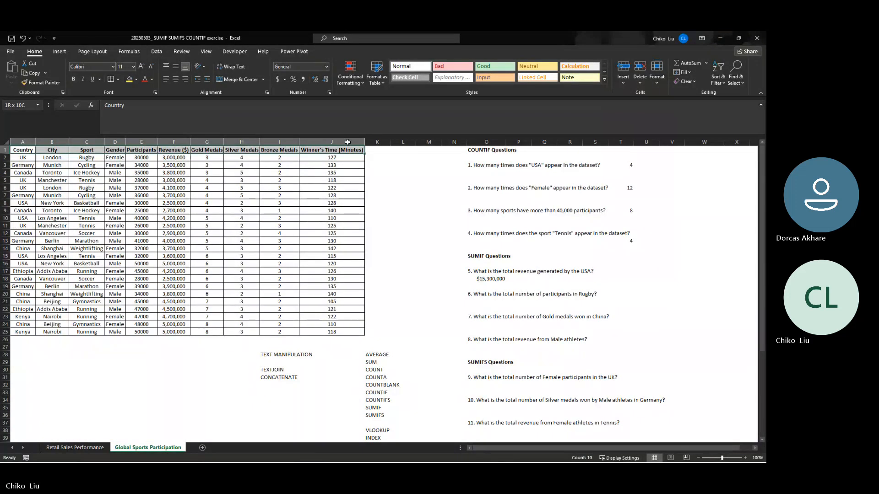
pyautogui.click(718, 77)
pyautogui.click(732, 131)
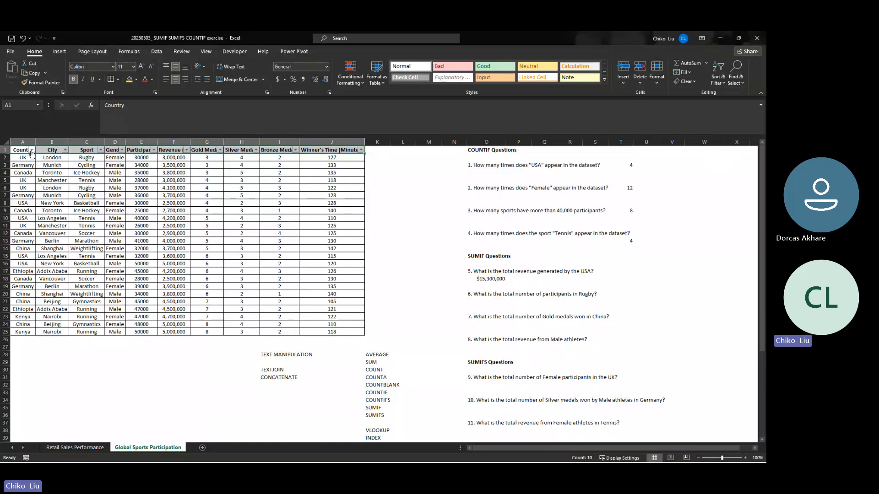
# - Filter the Country column to show only the USA rows
pyautogui.click(31, 150)
pyautogui.click(28, 244)
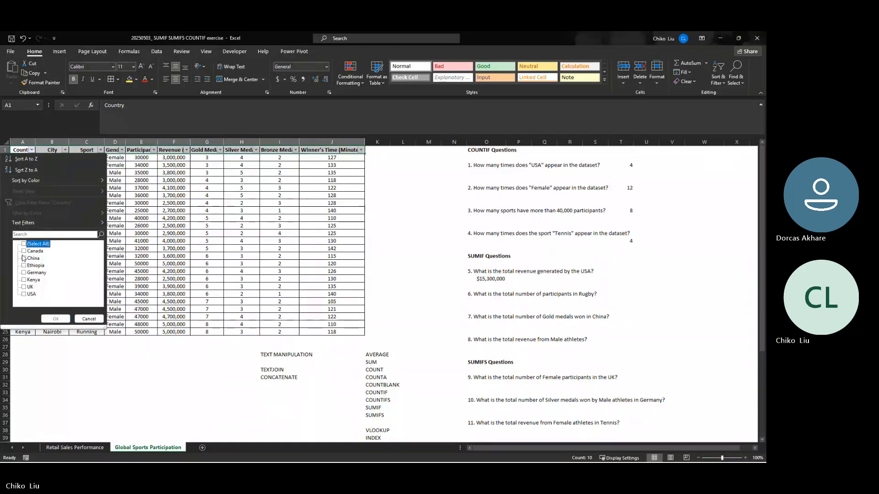
pyautogui.click(24, 294)
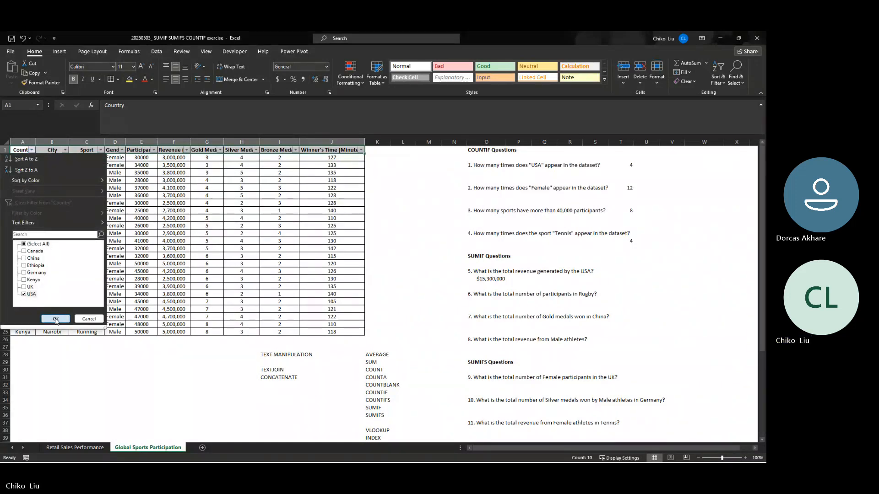
pyautogui.click(56, 319)
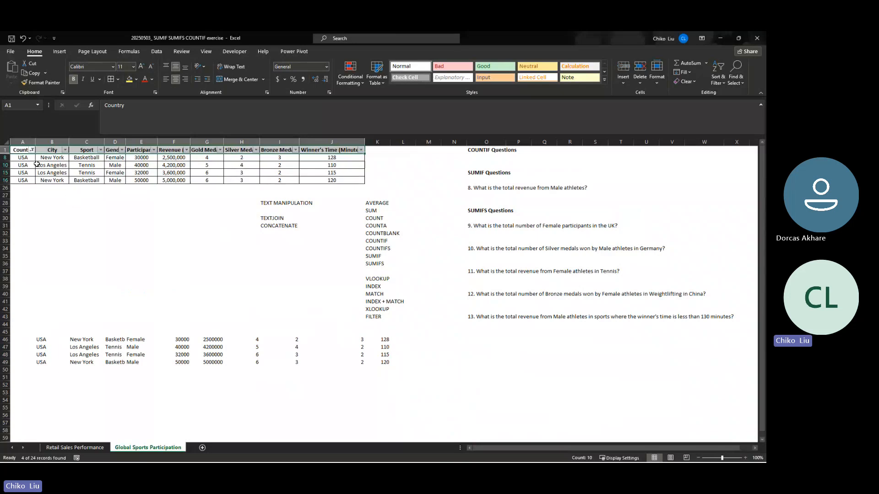
# - Widen column D so the sport names in the FILTER output fit
pyautogui.click(94, 165)
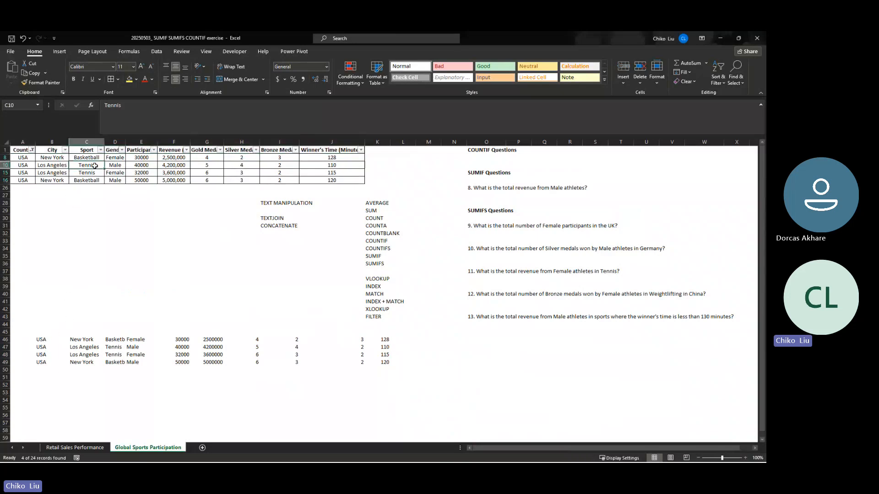
pyautogui.moveTo(126, 140); pyautogui.dragTo(139, 139)
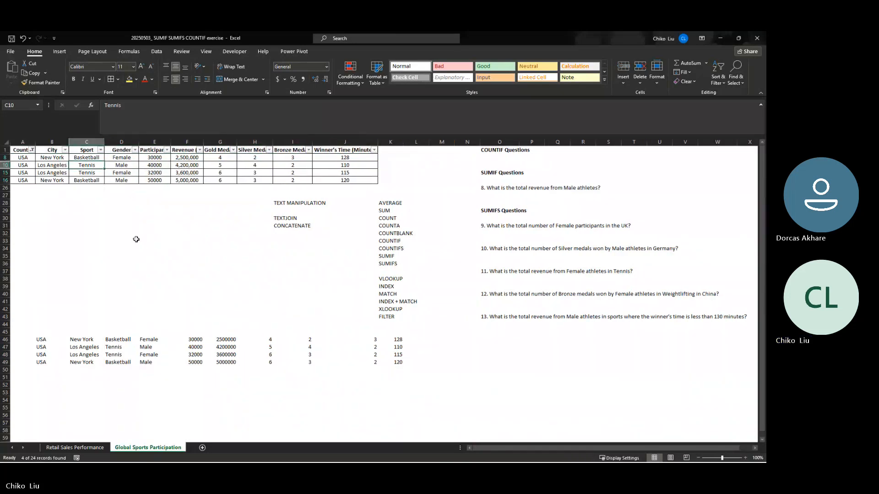
# - Compare the FILTER output in B46:K49 with the filtered dataset rows, moving across the first output row
pyautogui.moveTo(50, 339); pyautogui.dragTo(375, 361)
pyautogui.press('Right')
pyautogui.press('Right')
pyautogui.press('Right')
pyautogui.press('Right')
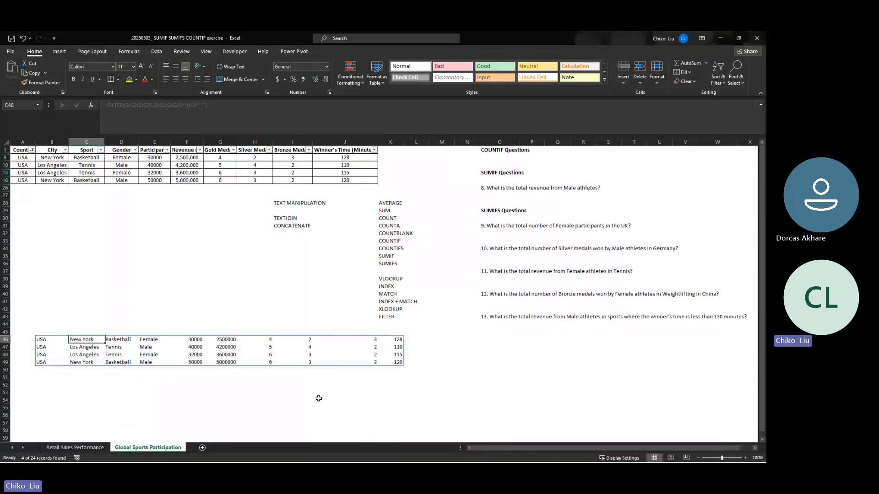
pyautogui.press('Right')
pyautogui.press('Right')
pyautogui.press('Right')
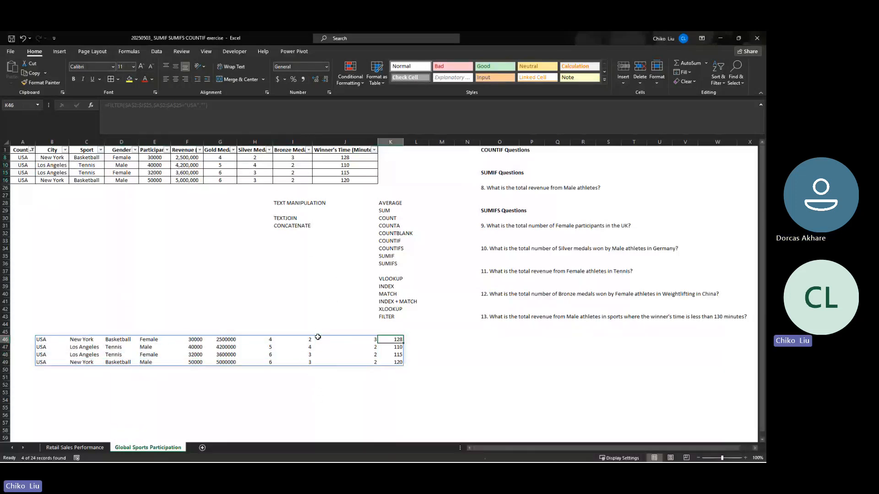
pyautogui.press('Left')
pyautogui.press('Left')
pyautogui.press('Left')
pyautogui.press('Left')
pyautogui.press('Left')
pyautogui.press('Left')
pyautogui.press('Left')
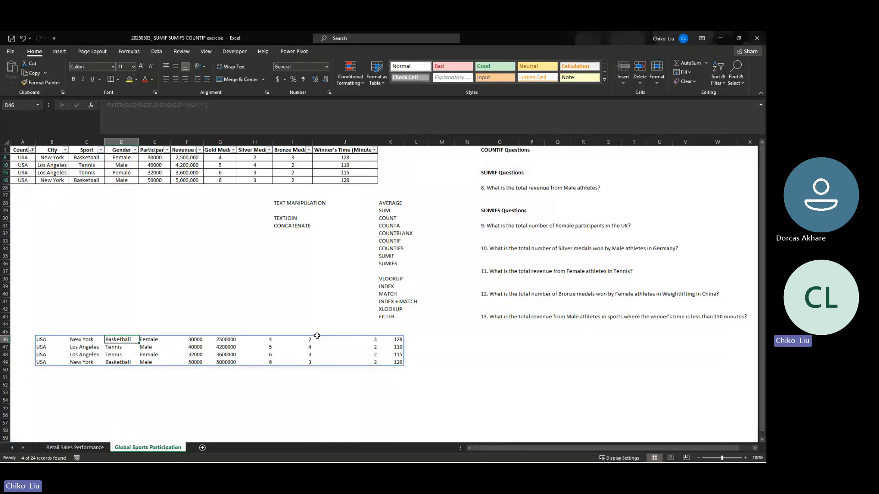
# - Remove the filter controls from the dataset header row to show every country's rows again
pyautogui.click(31, 150)
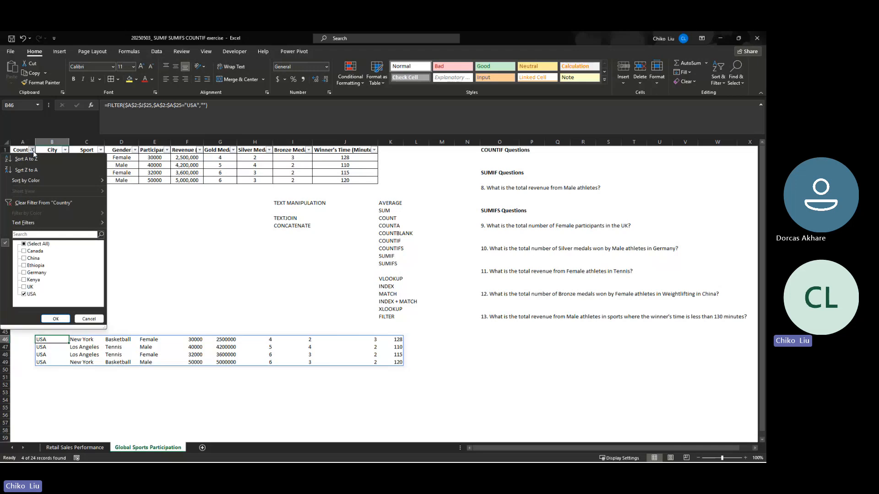
pyautogui.click(33, 151)
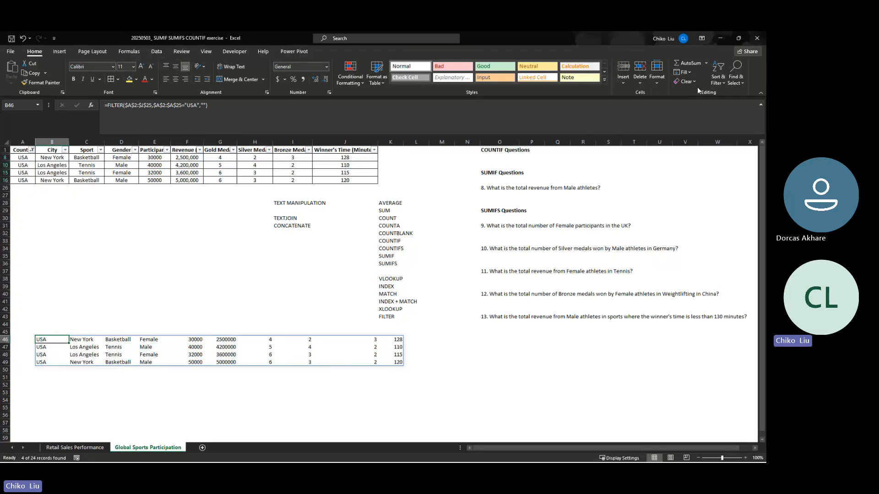
pyautogui.click(718, 78)
pyautogui.click(724, 135)
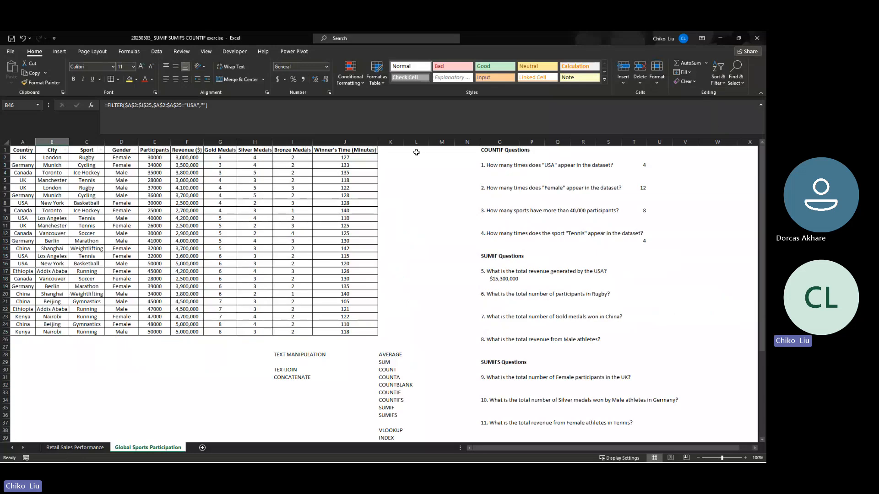
pyautogui.scroll(-4, 280, 213)
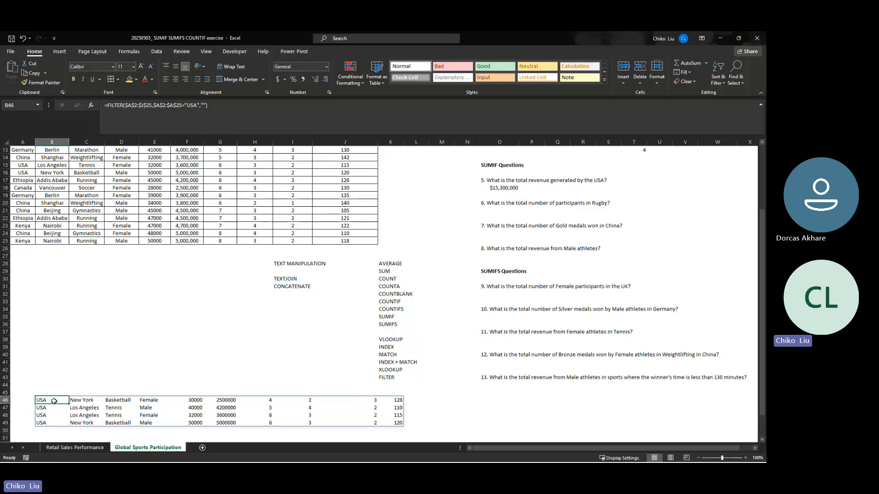
pyautogui.click(66, 369)
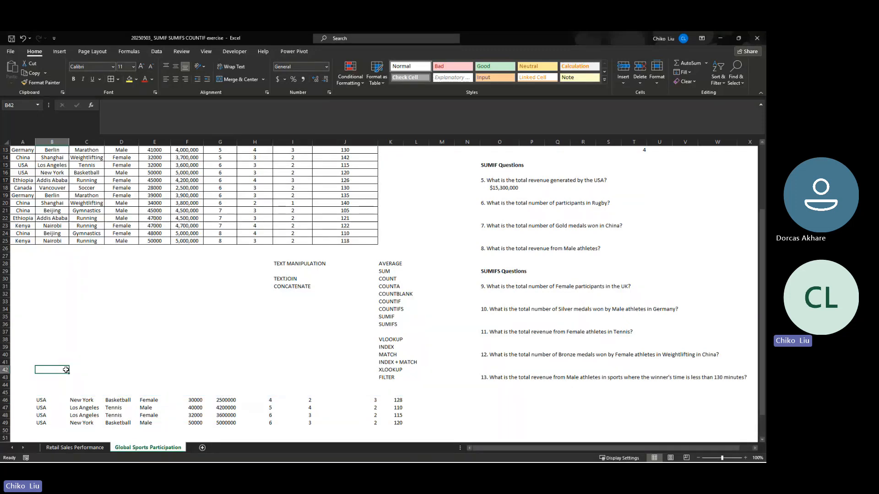
pyautogui.write('=s')
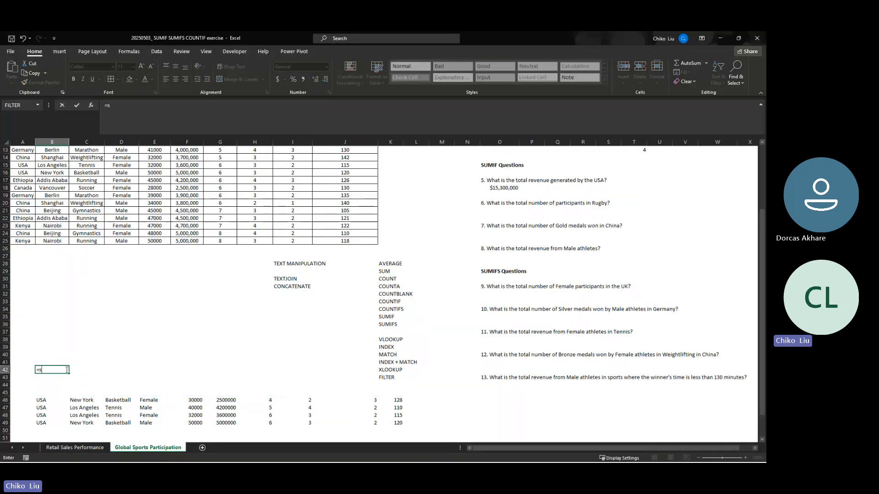
pyautogui.write('earc')
pyautogui.press('Tab')
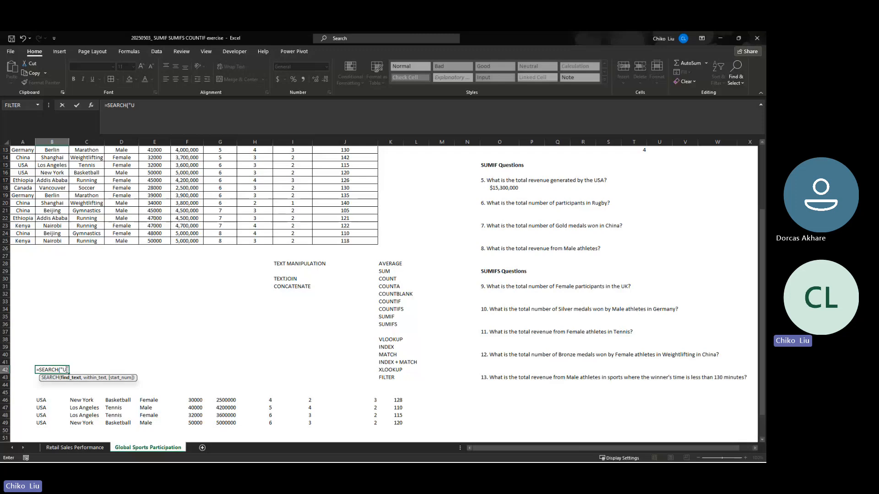
pyautogui.write('"USA')
pyautogui.press('Escape')
# - Start a SEARCH formula in cell B54, below the FILTER output
pyautogui.press('Down')
pyautogui.press('Down')
pyautogui.press('Down')
pyautogui.press('Down')
pyautogui.press('Down')
pyautogui.press('Down')
pyautogui.press('Down')
pyautogui.press('Down')
pyautogui.press('Down')
pyautogui.press('Down')
pyautogui.press('Down')
pyautogui.press('Down')
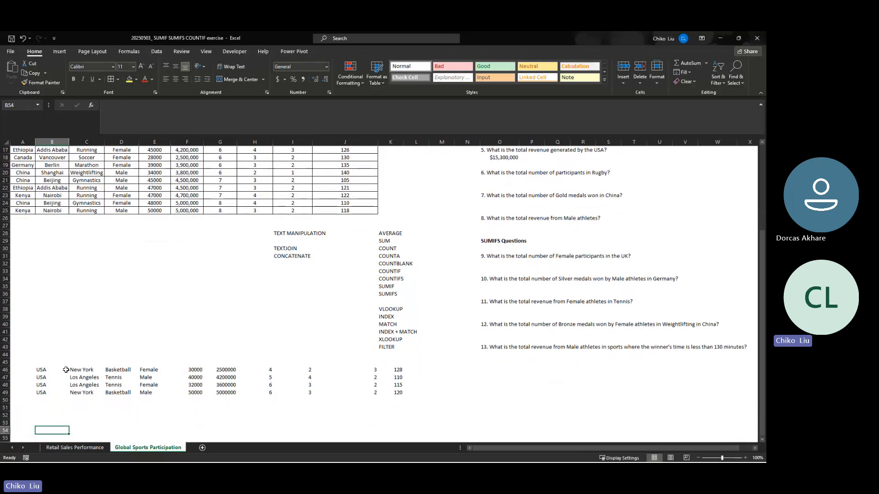
pyautogui.write('=se4')
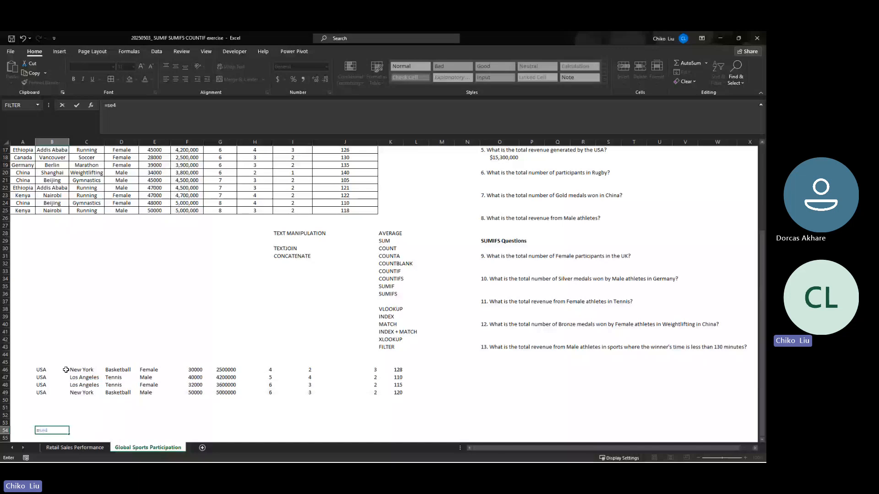
pyautogui.press('BackSpace')
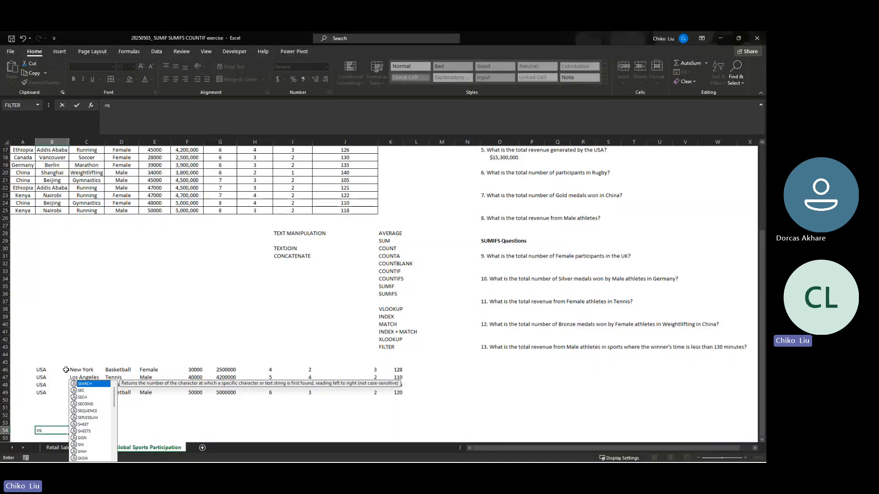
pyautogui.write('arch')
pyautogui.press('Tab')
pyautogui.press('Up')
pyautogui.press('Up')
pyautogui.press('Up')
pyautogui.press('Up')
pyautogui.press('Up')
pyautogui.press('Up')
pyautogui.press('Up')
pyautogui.press('Up')
pyautogui.press('Up')
pyautogui.press('Up')
pyautogui.press('Up')
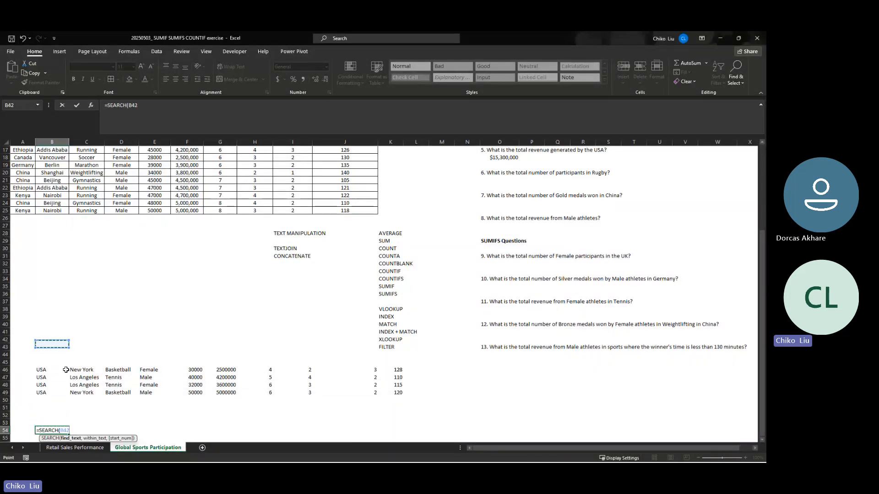
pyautogui.press('Down')
pyautogui.press('Down')
pyautogui.press('Down')
pyautogui.press('Down')
pyautogui.press('Down')
pyautogui.press('Down')
pyautogui.press('Down')
pyautogui.press('Down')
pyautogui.press('Down')
pyautogui.press('Down')
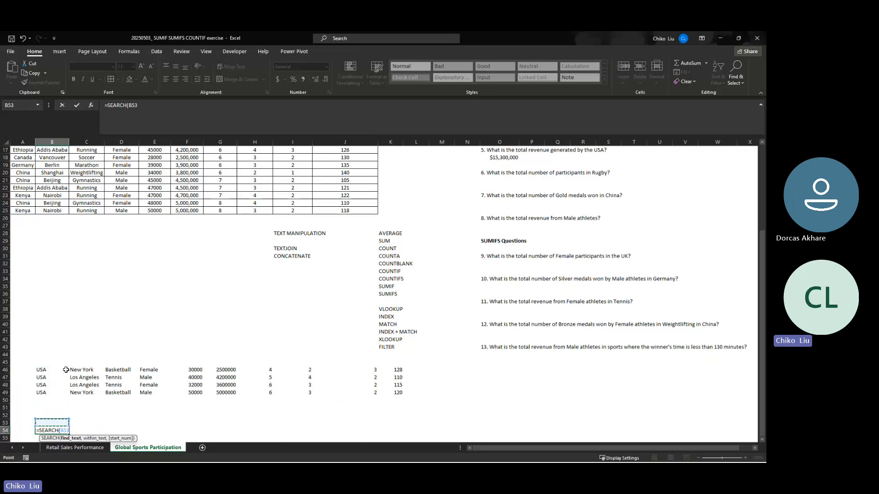
pyautogui.press('BackSpace')
pyautogui.press('BackSpace')
pyautogui.press('BackSpace')
# - Complete the B54 SEARCH formula with "USA" as the text to find within the absolute range $A$2:$A$25
pyautogui.write('"USA",')
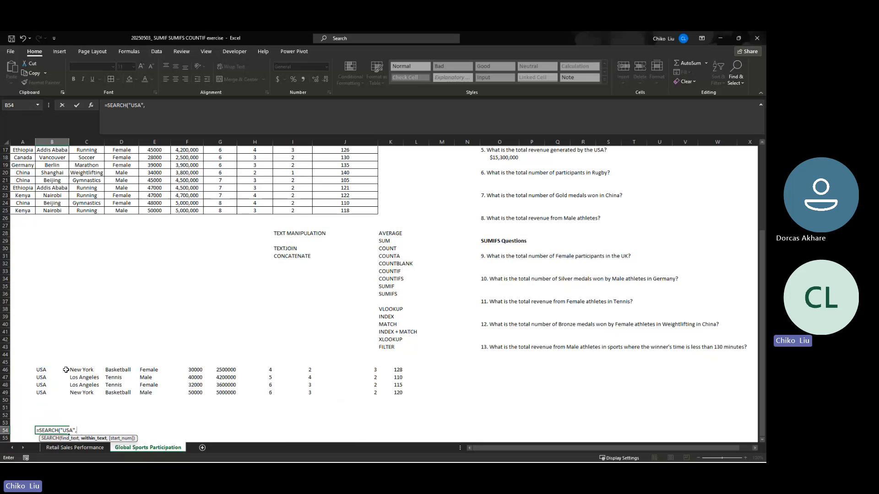
pyautogui.moveTo(20, 211); pyautogui.dragTo(23, 157)
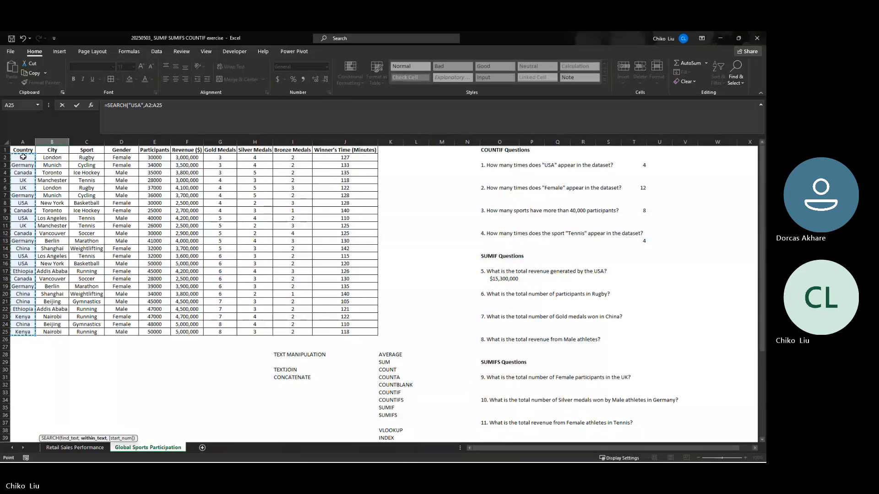
pyautogui.press('F4')
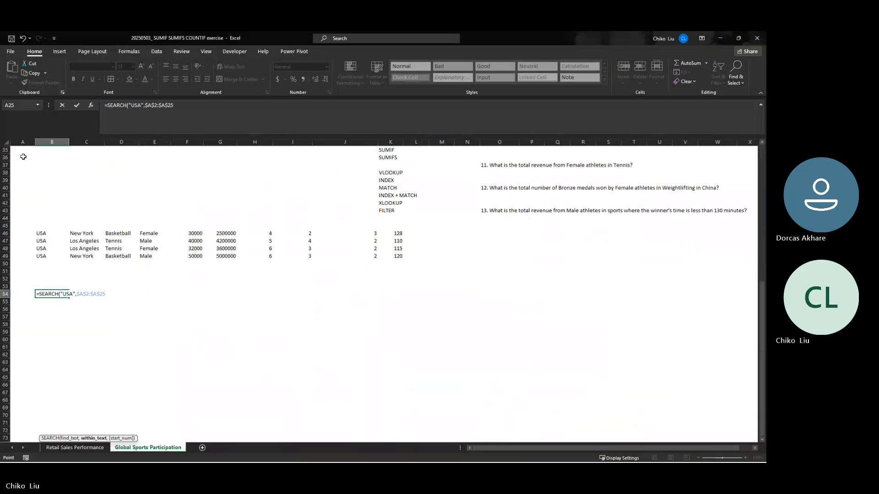
pyautogui.write(')')
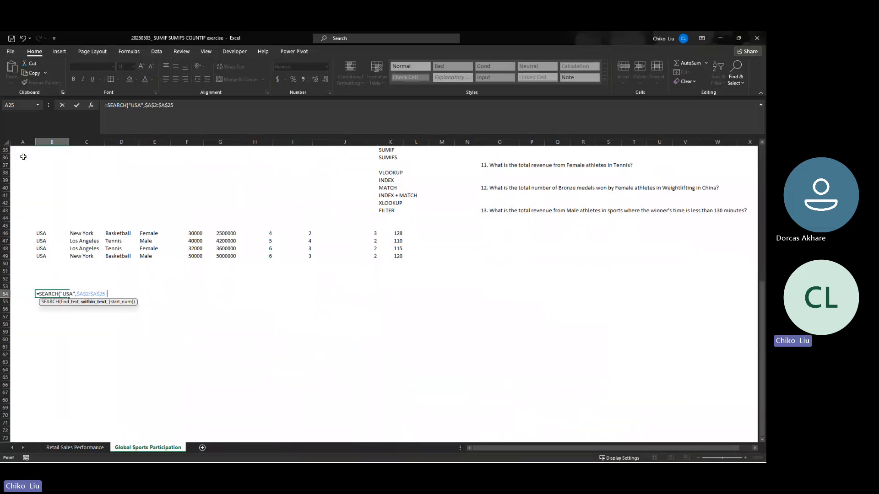
pyautogui.press('Return')
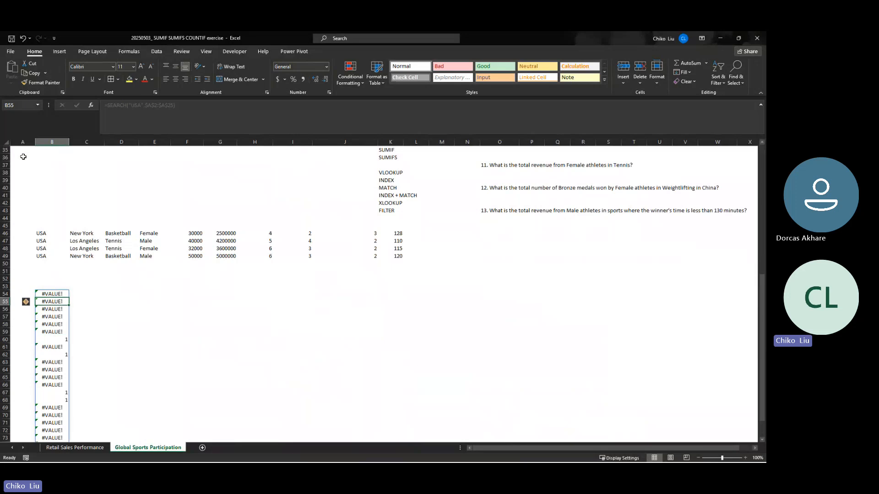
# - Examine the spilled SEARCH results in B54:B77
pyautogui.press('Down')
pyautogui.press('Down')
pyautogui.press('Down')
pyautogui.press('Down')
pyautogui.press('Down')
pyautogui.press('Down')
pyautogui.press('Down')
pyautogui.press('Down')
pyautogui.press('Down')
pyautogui.press('Down')
pyautogui.press('Down')
pyautogui.press('Down')
pyautogui.press('Down')
pyautogui.press('Down')
pyautogui.press('Down')
pyautogui.press('Down')
pyautogui.press('Down')
pyautogui.press('Down')
pyautogui.press('Down')
pyautogui.press('Down')
pyautogui.press('Up')
pyautogui.press('Up')
pyautogui.press('Up')
pyautogui.press('Up')
pyautogui.press('Up')
pyautogui.press('Up')
pyautogui.press('Up')
pyautogui.press('Up')
pyautogui.press('Up')
pyautogui.press('Up')
pyautogui.press('Up')
pyautogui.press('Up')
pyautogui.press('Up')
pyautogui.press('Up')
pyautogui.press('Up')
pyautogui.press('Up')
pyautogui.press('Up')
pyautogui.press('Up')
pyautogui.press('Up')
pyautogui.press('Up')
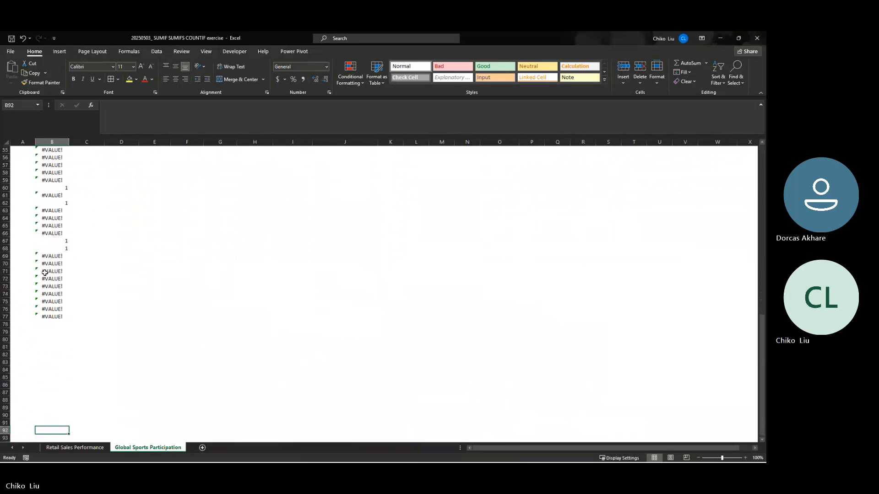
pyautogui.press('Up')
pyautogui.press('Up')
pyautogui.press('Up')
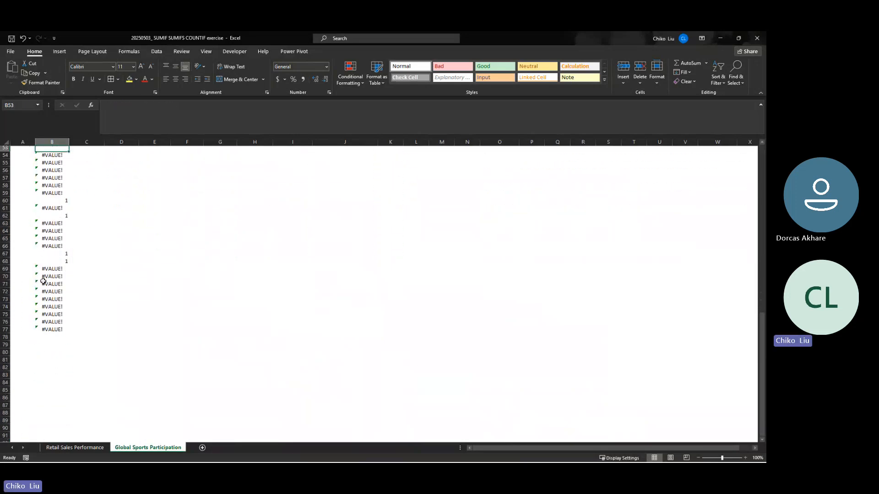
pyautogui.press('Down')
pyautogui.press('Down')
pyautogui.press('Down')
pyautogui.press('Down')
pyautogui.press('Down')
pyautogui.press('Down')
pyautogui.press('Down')
pyautogui.press('Down')
pyautogui.press('Down')
pyautogui.press('Down')
pyautogui.press('Down')
pyautogui.press('Down')
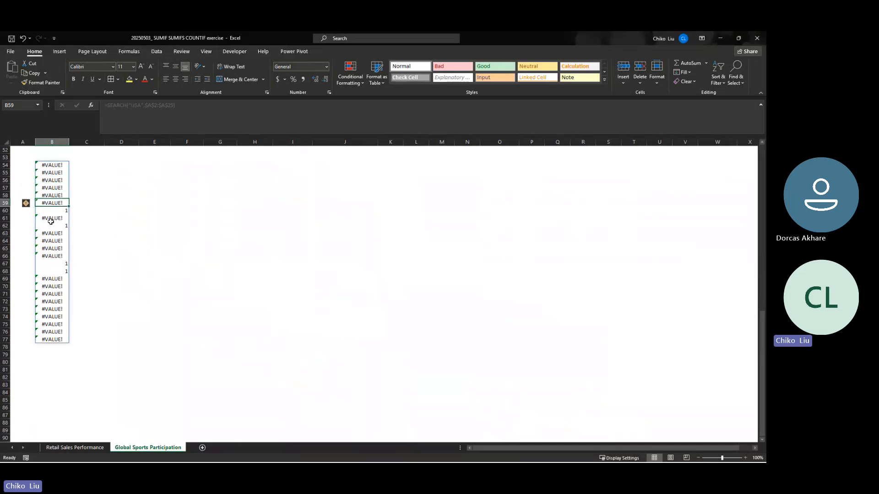
# - Compare the FILTER output from B46 with the SEARCH output from B54 and inspect the FILTER formula
pyautogui.scroll(2, 52, 220)
pyautogui.scroll(6, 51, 220)
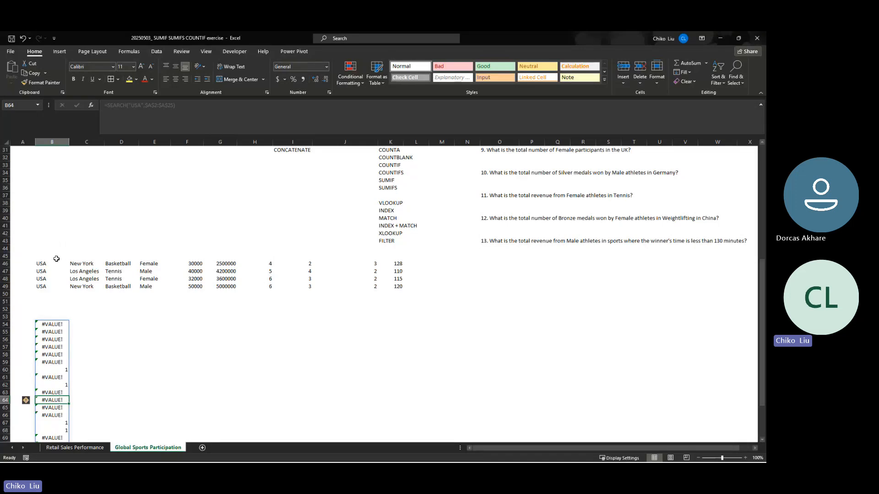
pyautogui.click(55, 241)
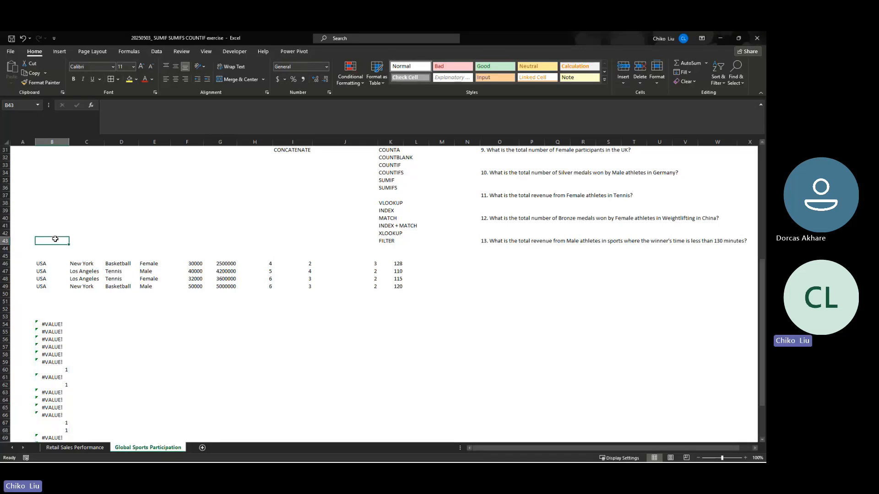
pyautogui.click(52, 248)
pyautogui.press('Down')
pyautogui.press('Down')
pyautogui.press('Down')
pyautogui.press('Down')
pyautogui.press('Down')
pyautogui.press('Down')
pyautogui.press('Down')
pyautogui.press('Down')
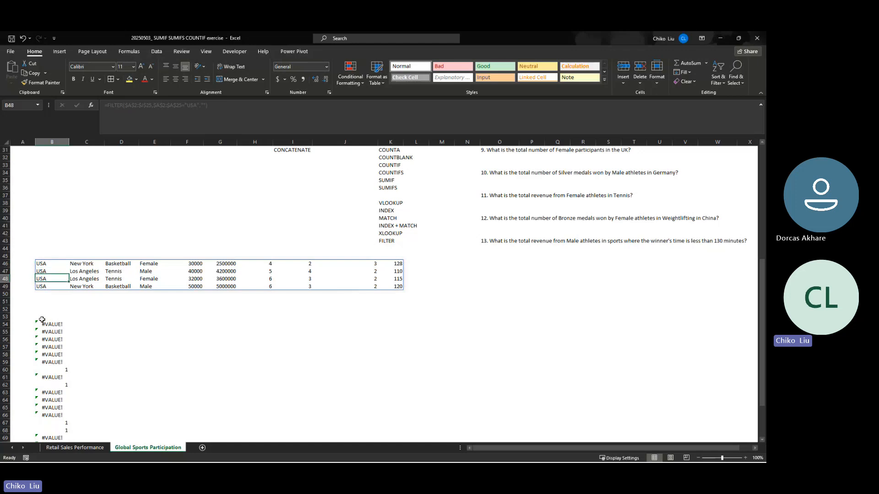
pyautogui.press('Down')
pyautogui.press('Down')
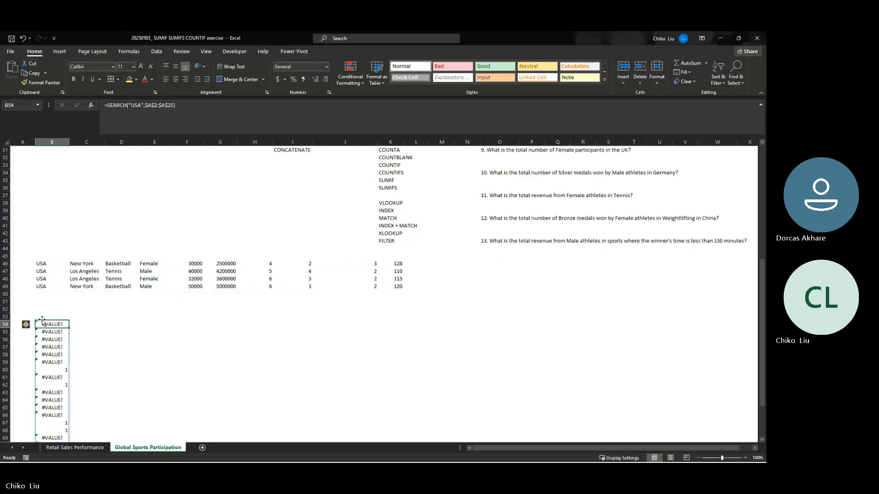
pyautogui.click(41, 265)
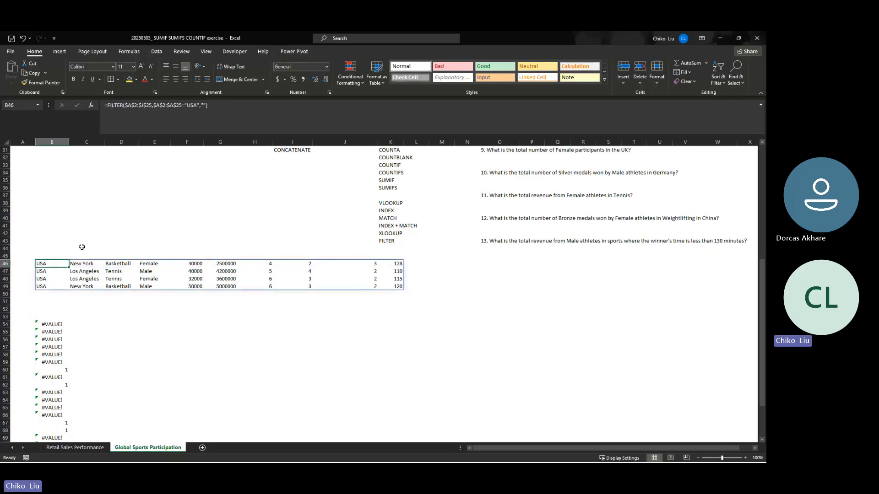
pyautogui.click(217, 110)
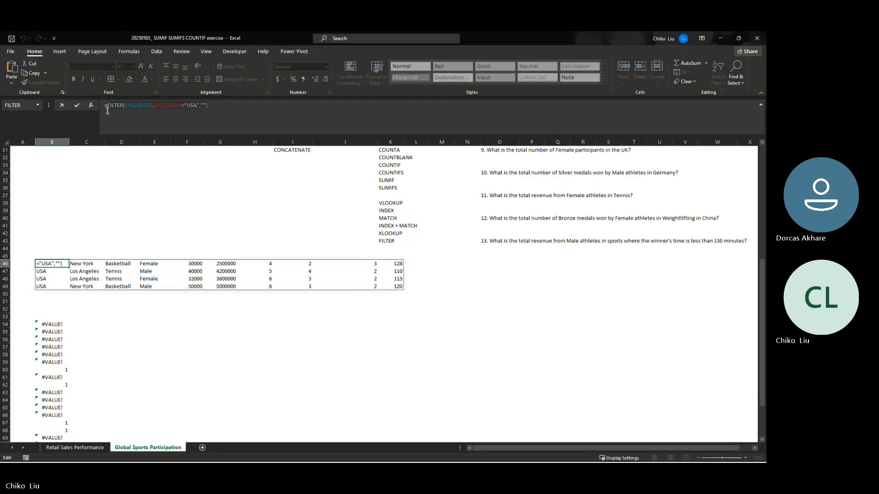
pyautogui.press('Escape')
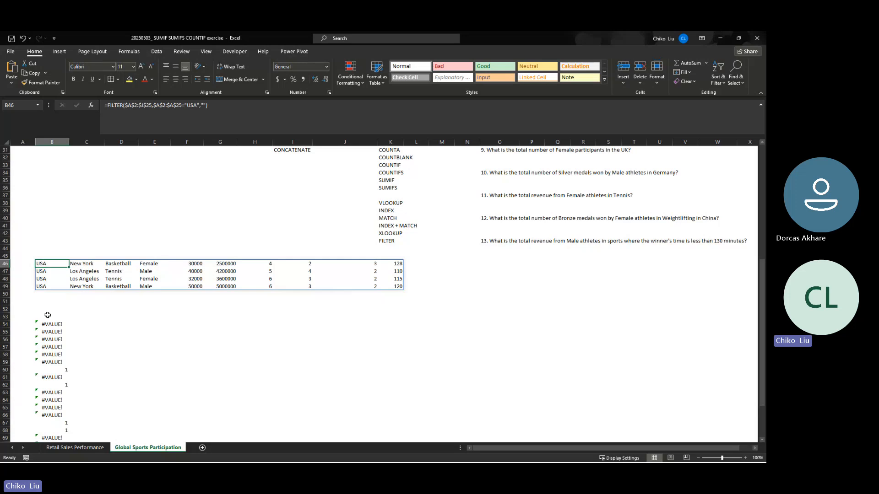
# - Replace the "USA" text in B54's SEARCH formula with a reference to cell B40
pyautogui.click(49, 323)
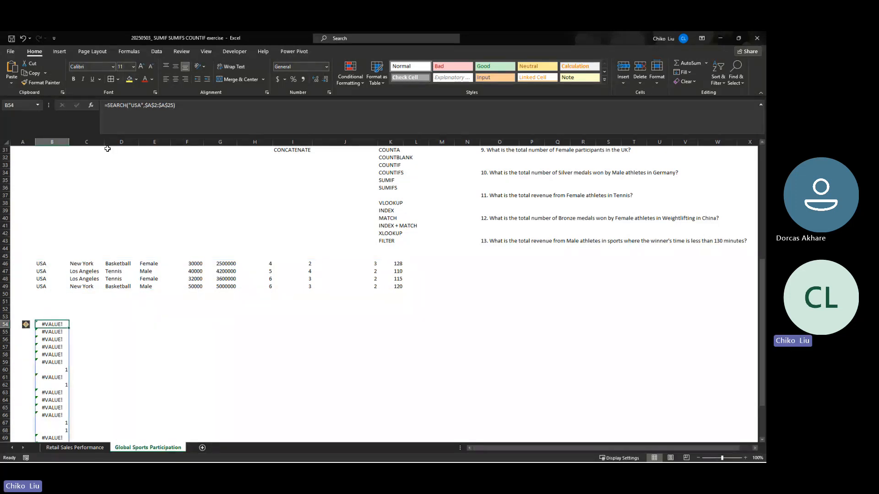
pyautogui.click(144, 105)
pyautogui.moveTo(129, 106); pyautogui.dragTo(144, 106)
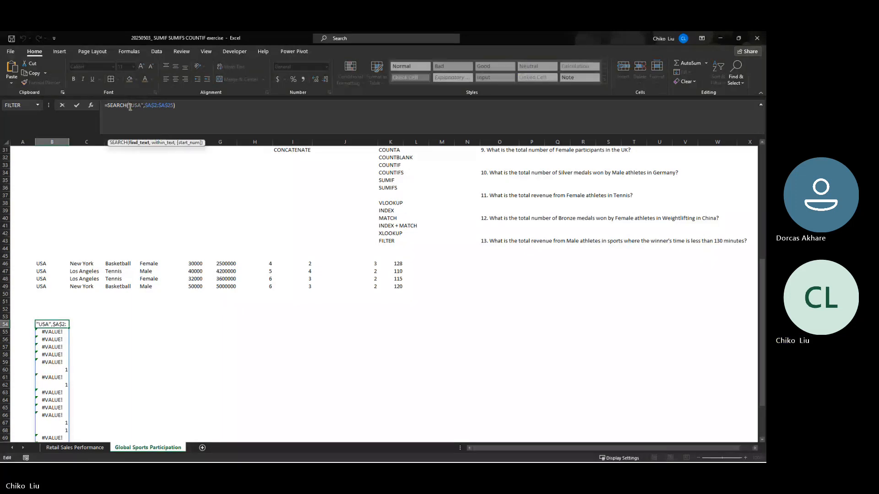
pyautogui.click(55, 218)
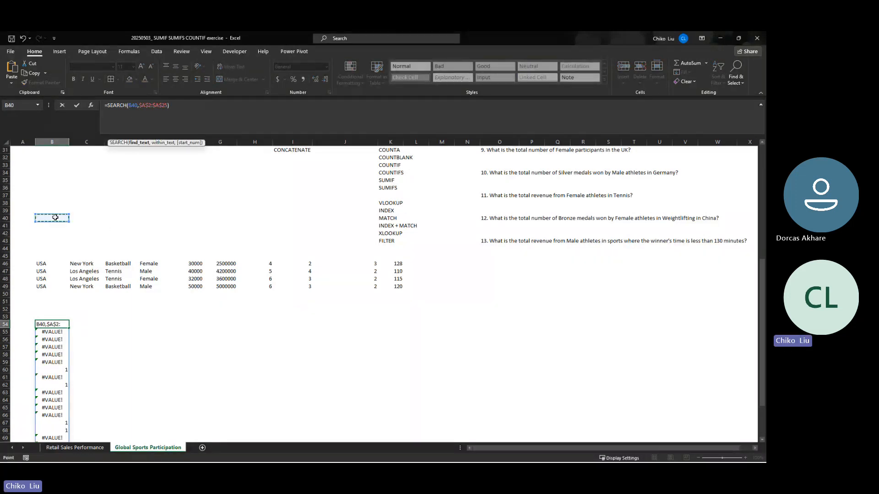
pyautogui.press('Return')
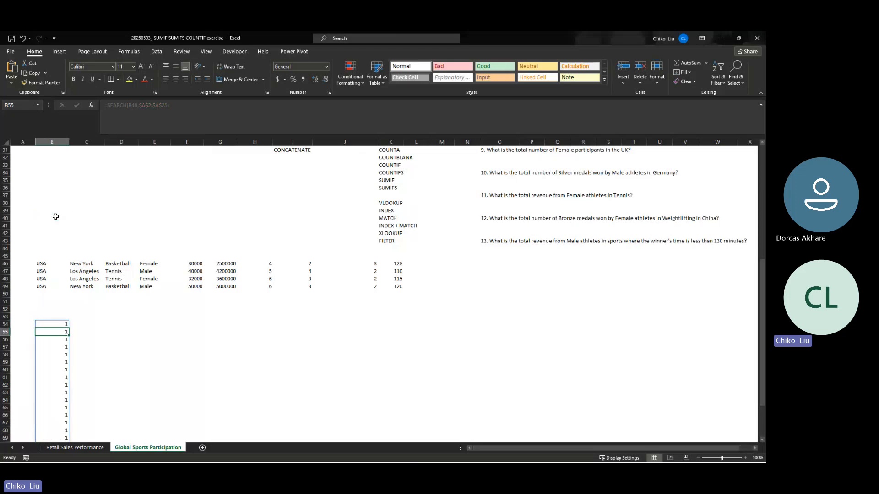
pyautogui.press('Up')
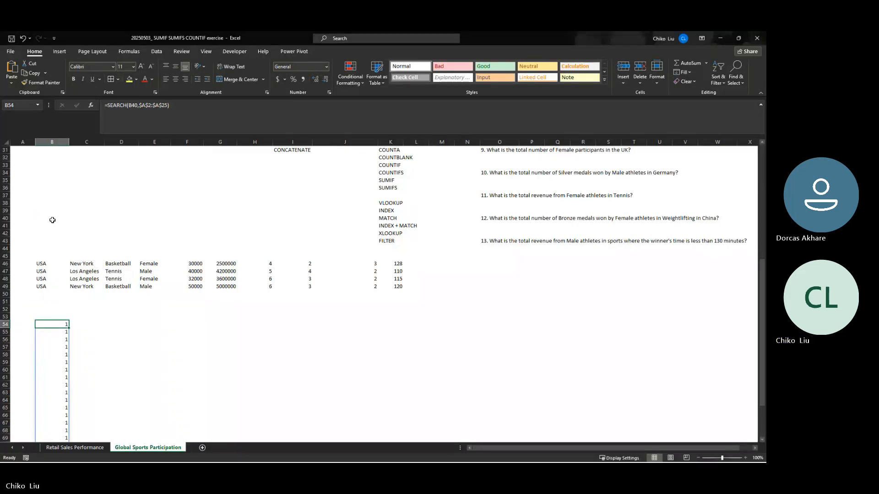
# - Highlight the search input cell B40 with a yellow fill
pyautogui.click(54, 209)
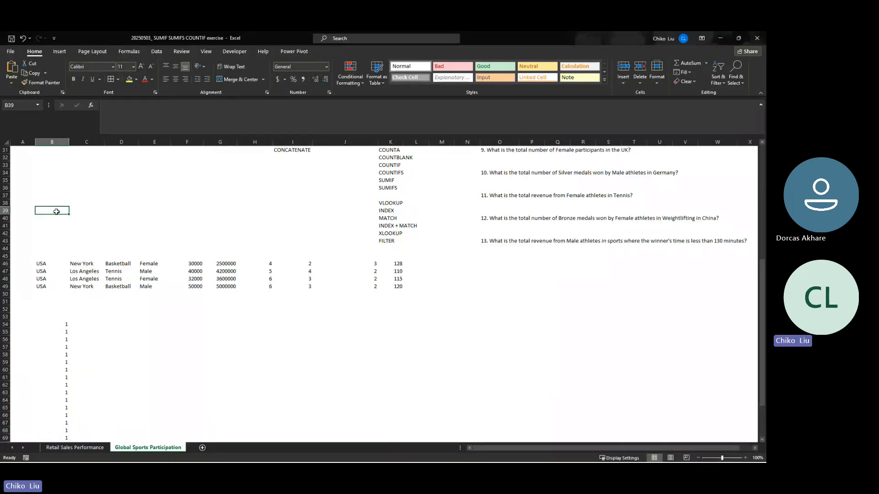
pyautogui.click(57, 218)
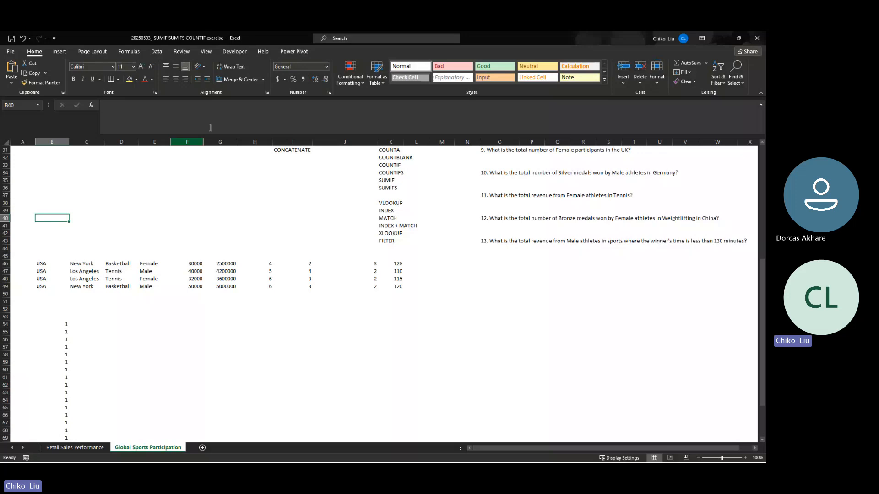
pyautogui.click(129, 79)
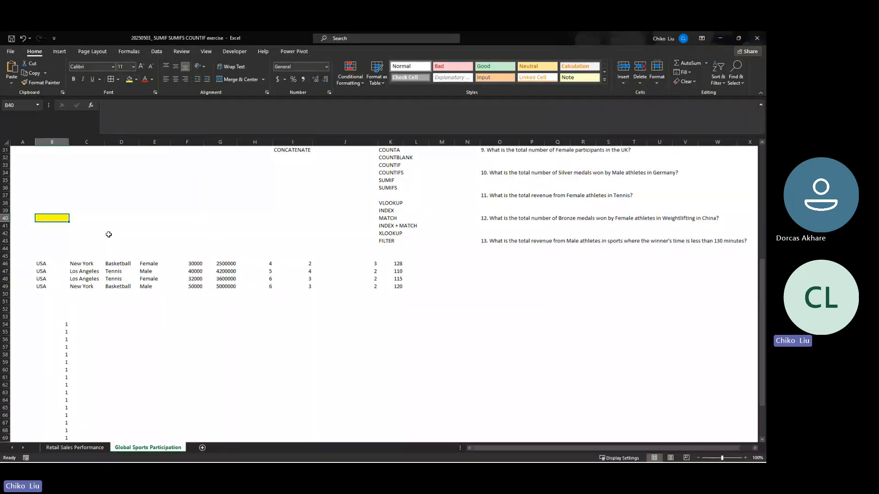
# - Enter USA as the search text in the yellow input cell B40
pyautogui.write('USA')
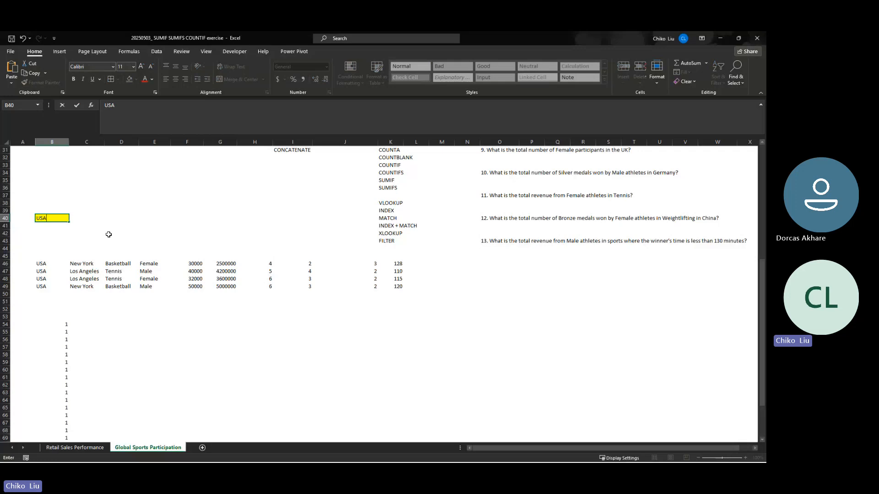
pyautogui.press('Return')
pyautogui.press('Up')
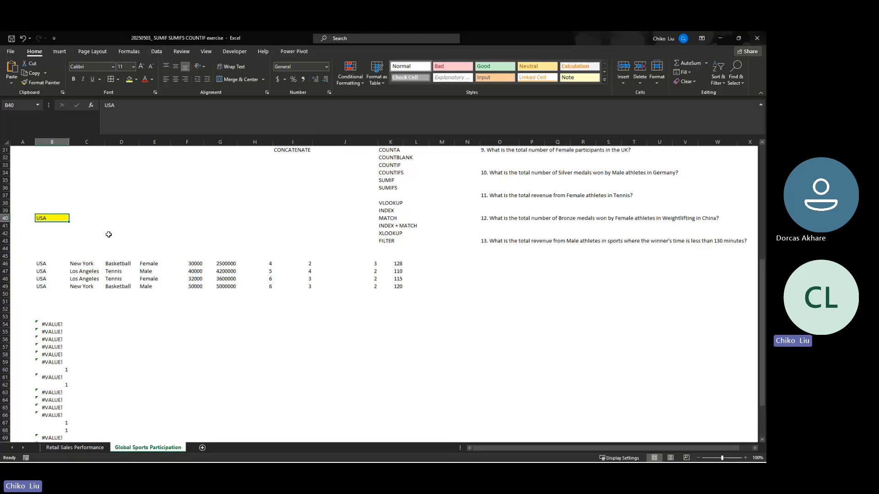
# - Compare the SEARCH formula in B54 with the FILTER formula in B46 and check the input cell B40
pyautogui.click(55, 325)
pyautogui.hotkey('ctrl', 'shift', 'Down')
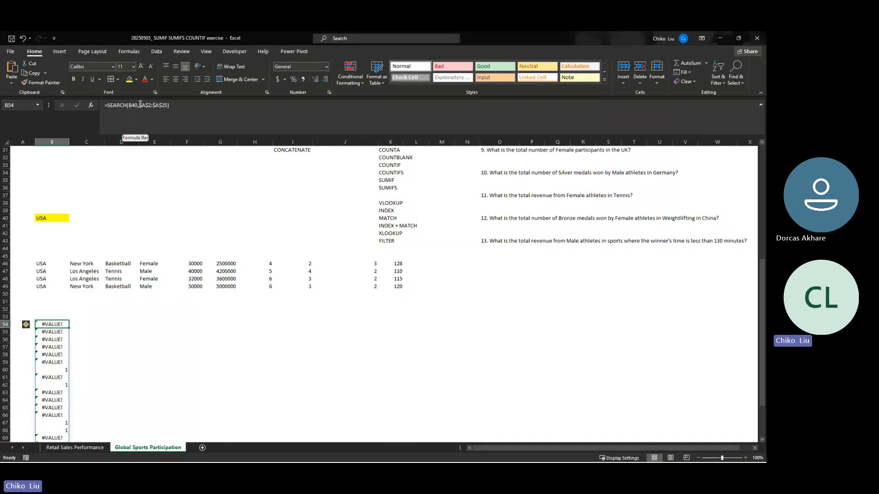
pyautogui.click(56, 264)
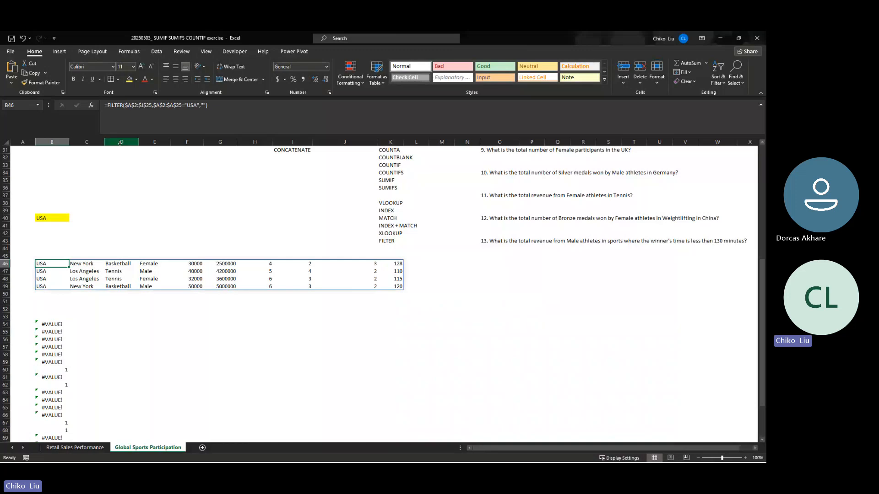
pyautogui.click(200, 105)
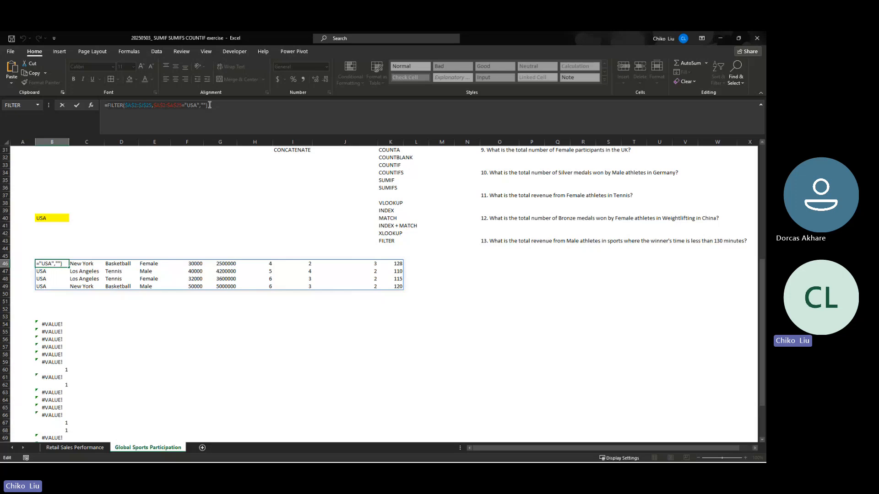
pyautogui.hotkey('ctrl', 'Return')
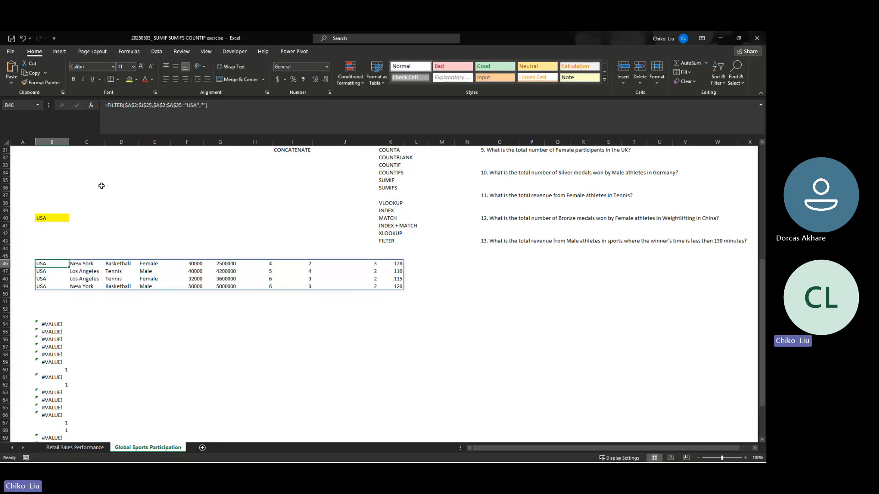
pyautogui.click(57, 323)
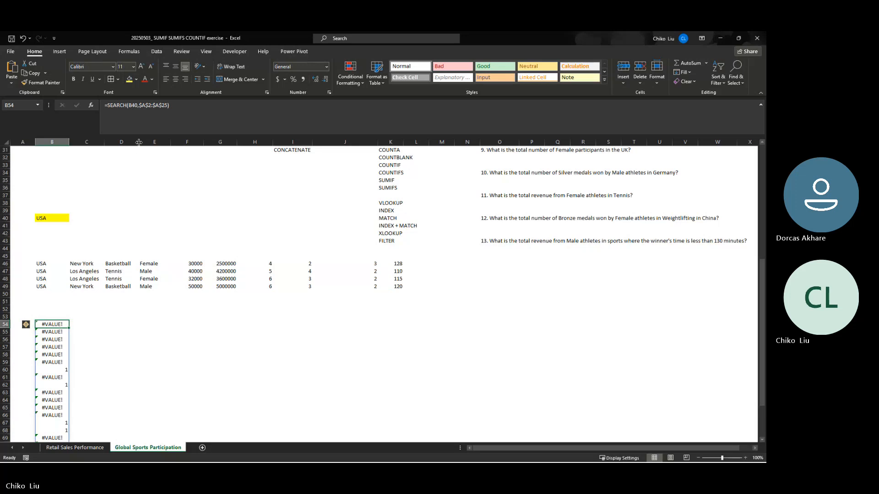
pyautogui.click(55, 219)
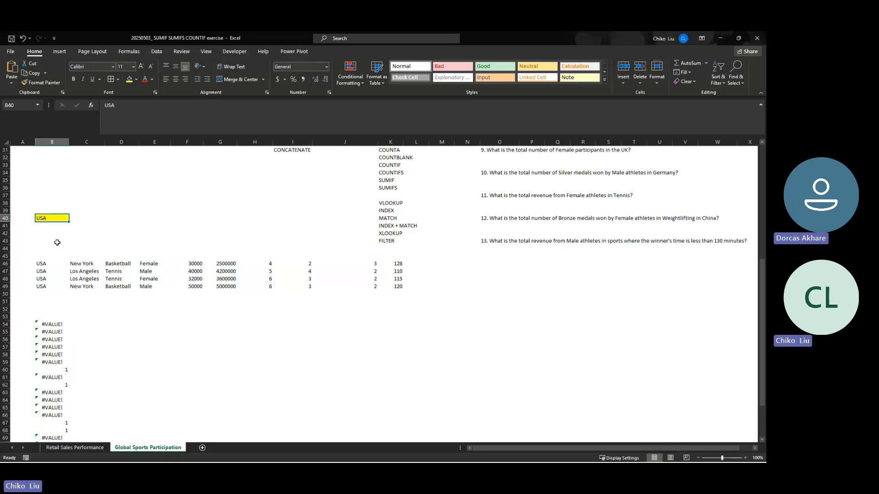
# - Try replacing the include condition of B46's FILTER formula with SEARCH(B40,$A$2:$A$25)
pyautogui.click(41, 264)
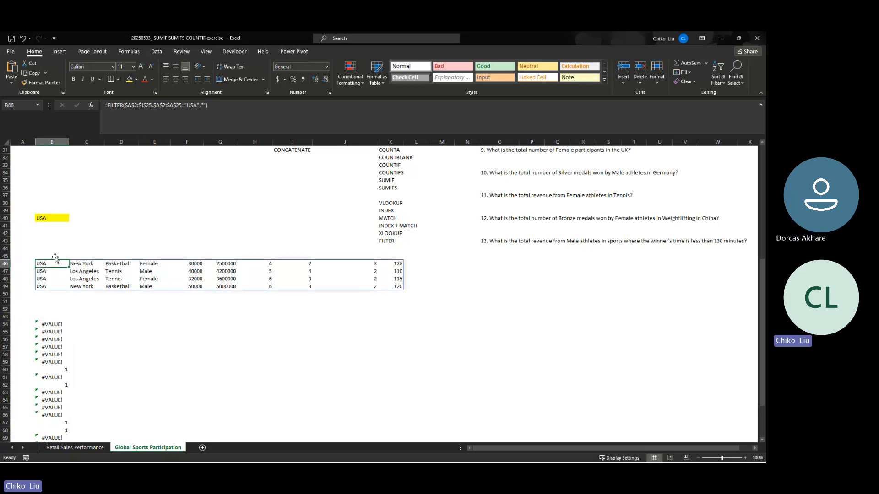
pyautogui.click(155, 106)
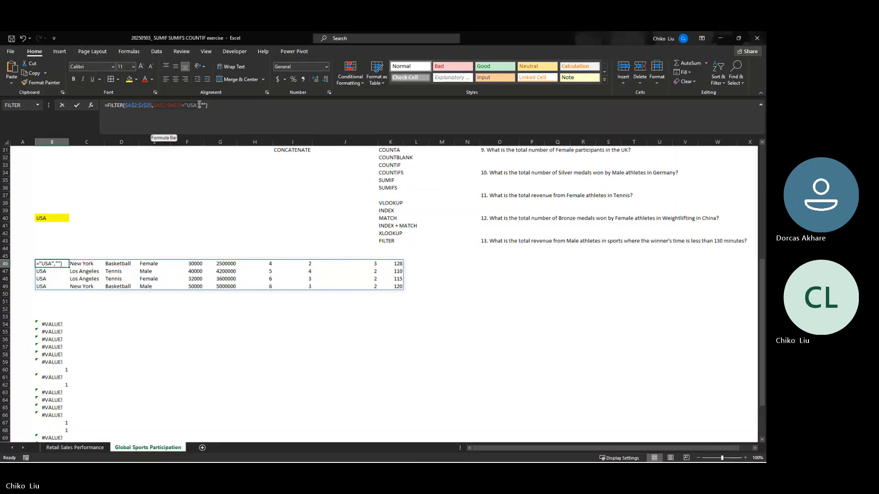
pyautogui.click(199, 105)
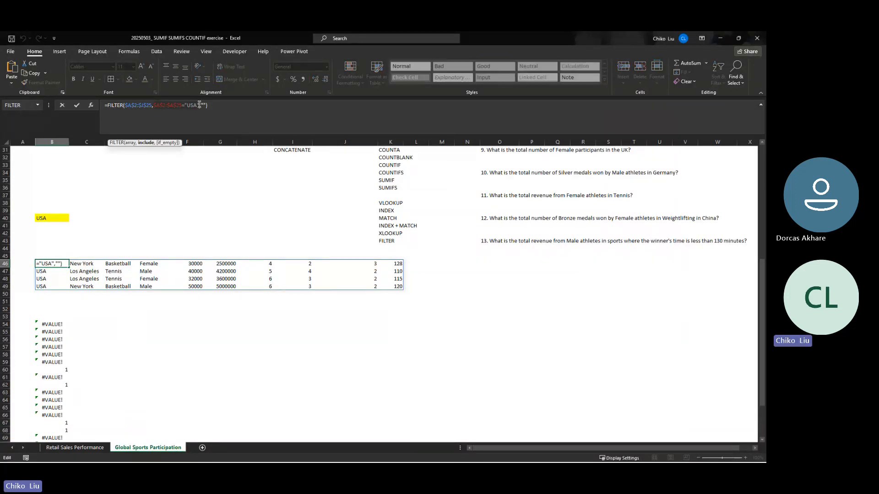
pyautogui.press('BackSpace')
pyautogui.write('SEARCH(')
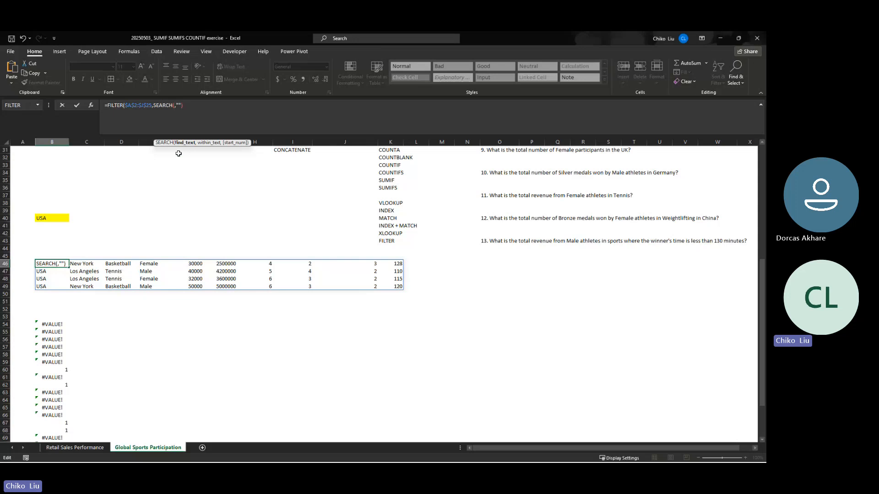
pyautogui.click(39, 218)
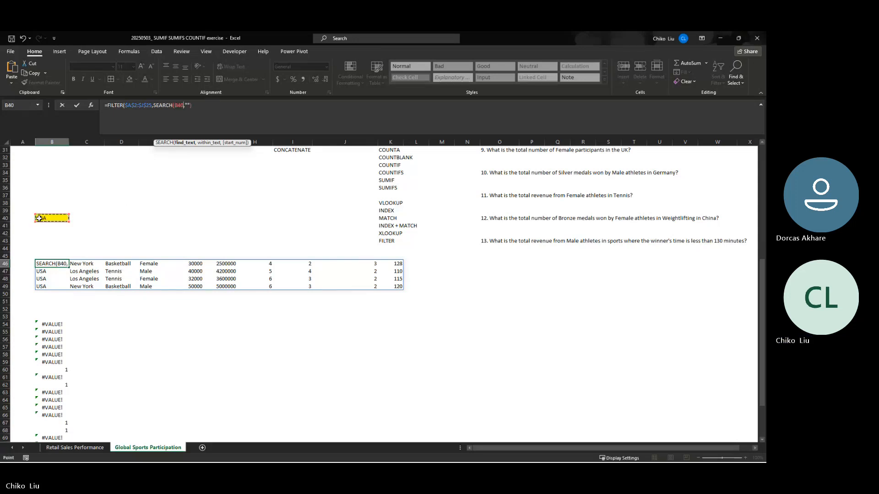
pyautogui.write(',')
pyautogui.scroll(7, 39, 218)
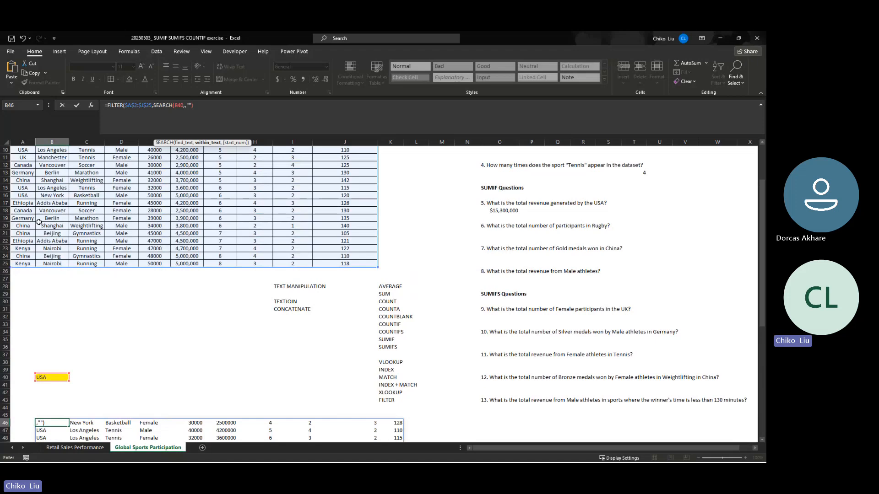
pyautogui.scroll(3, 33, 208)
pyautogui.moveTo(19, 160); pyautogui.dragTo(29, 332)
pyautogui.press('F4')
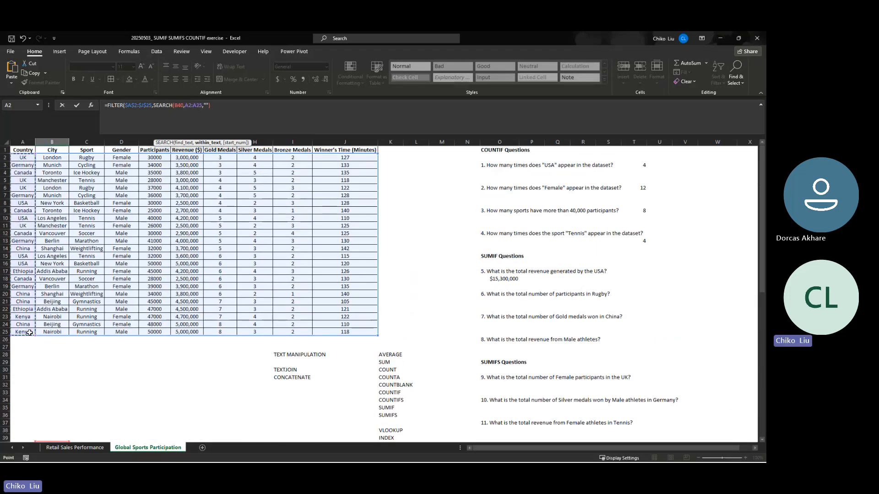
pyautogui.scroll(-9, 30, 333)
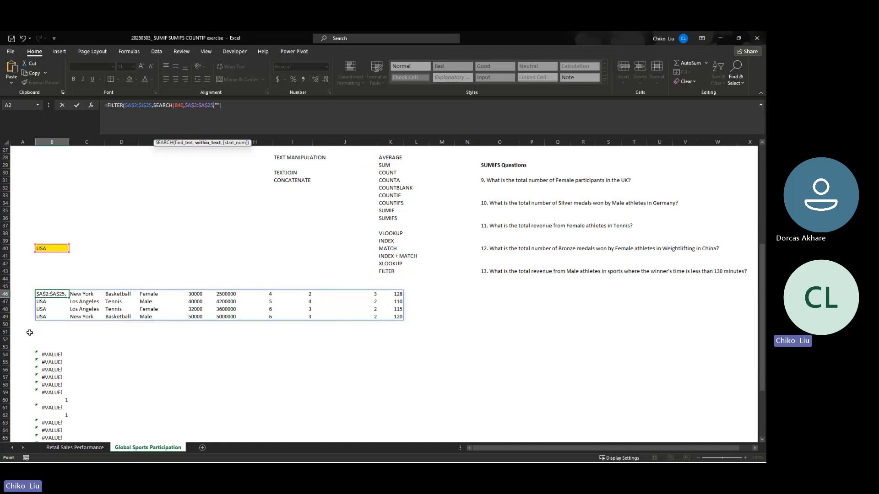
pyautogui.press('Return')
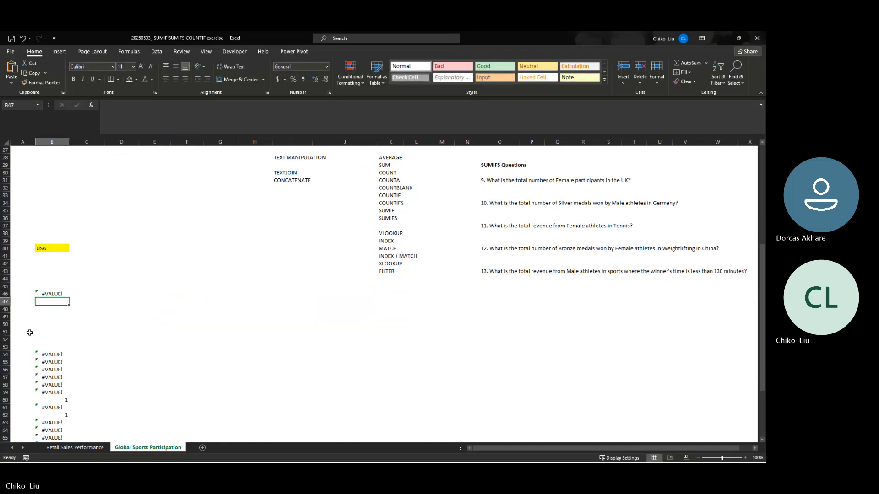
# - Try adding a Start_num of 1 to the SEARCH function nested in B46's FILTER formula
pyautogui.press('Up')
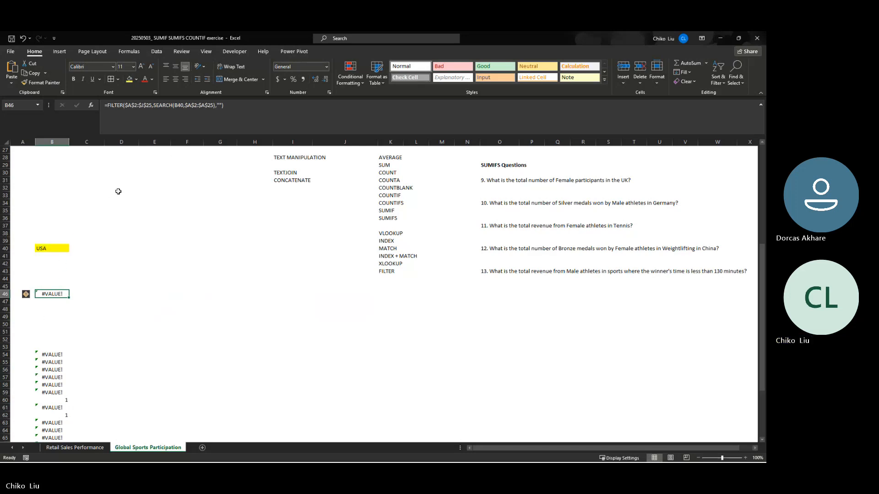
pyautogui.click(215, 105)
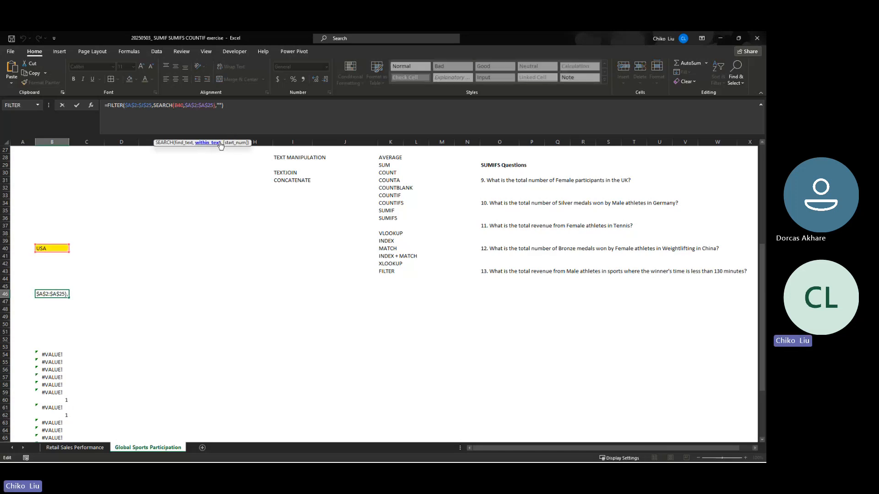
pyautogui.write(',')
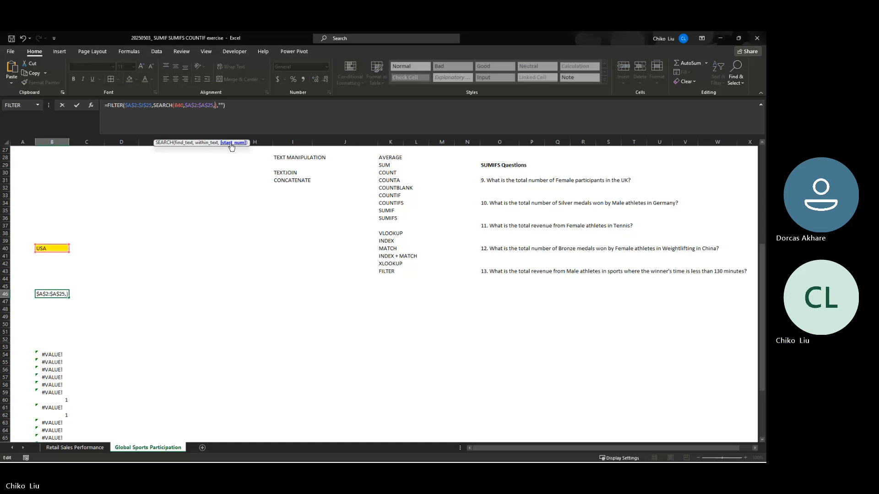
pyautogui.click(93, 106)
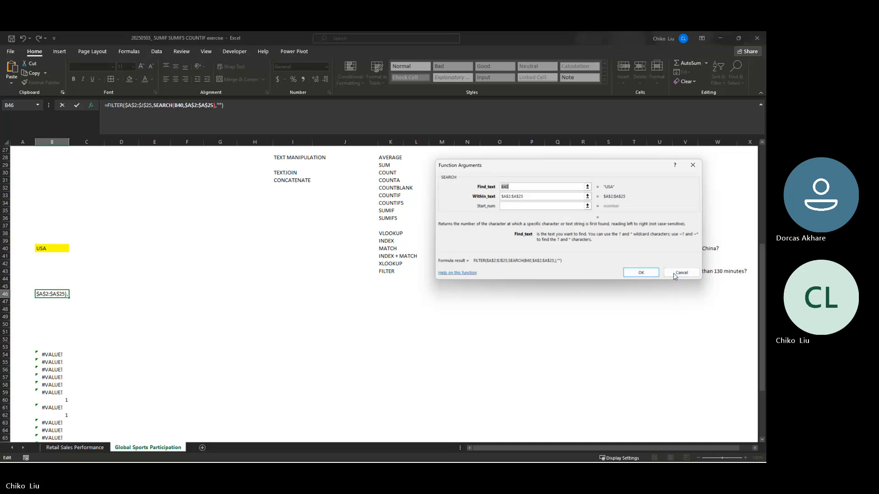
pyautogui.click(532, 206)
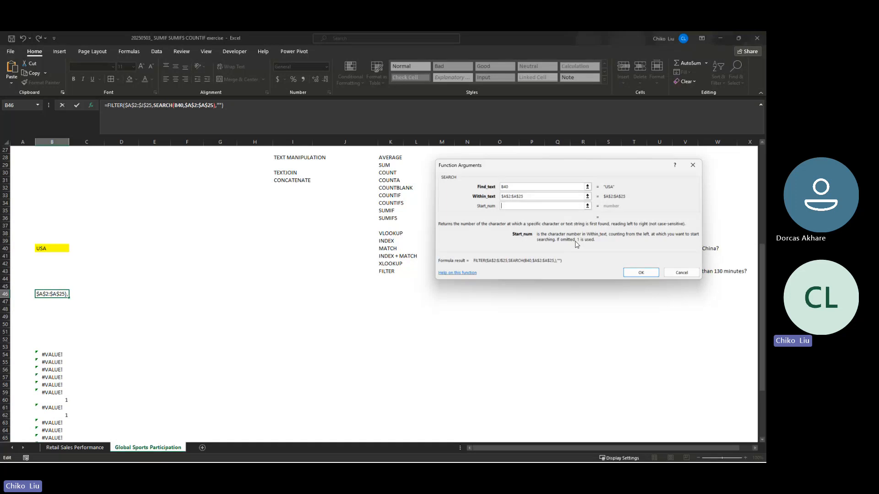
pyautogui.write('0')
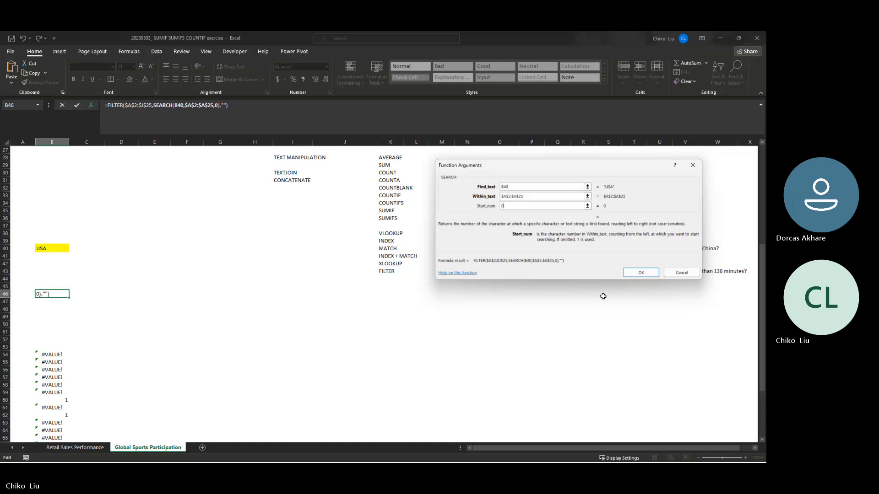
pyautogui.write('1')
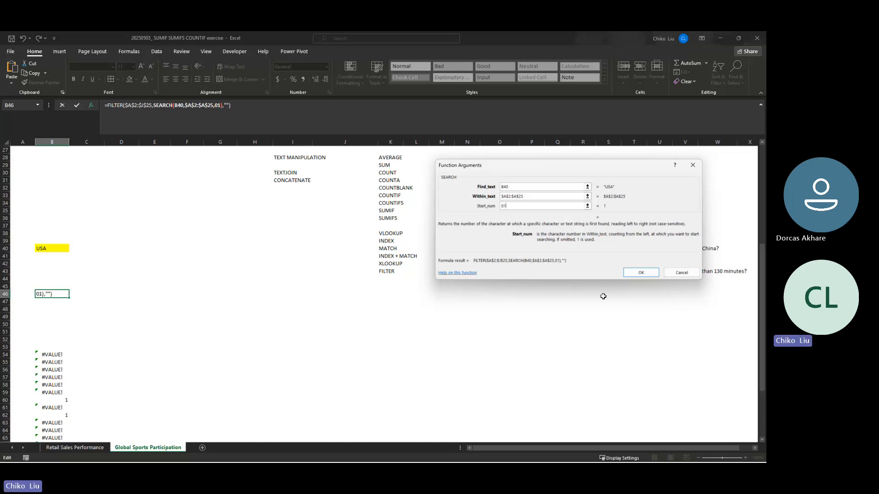
pyautogui.press('BackSpace')
pyautogui.press('BackSpace')
pyautogui.write('1')
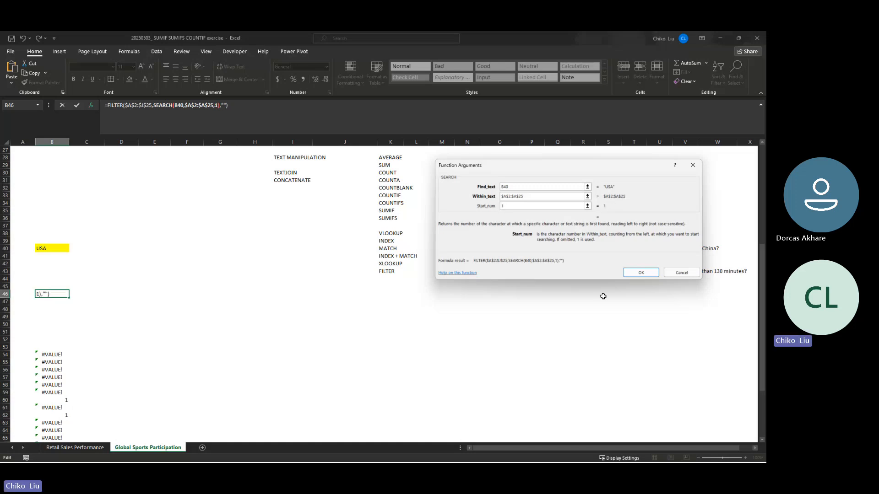
pyautogui.click(642, 274)
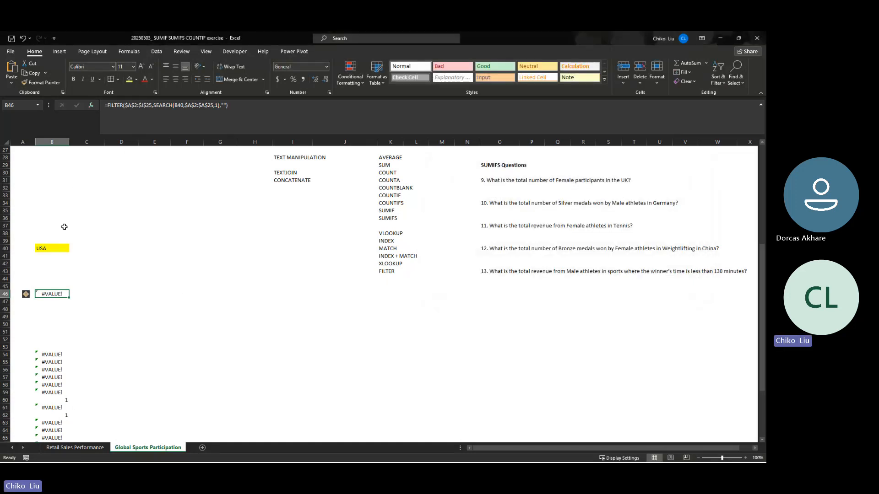
# - Remove the Start_num argument from the nested SEARCH function in B46
pyautogui.click(58, 247)
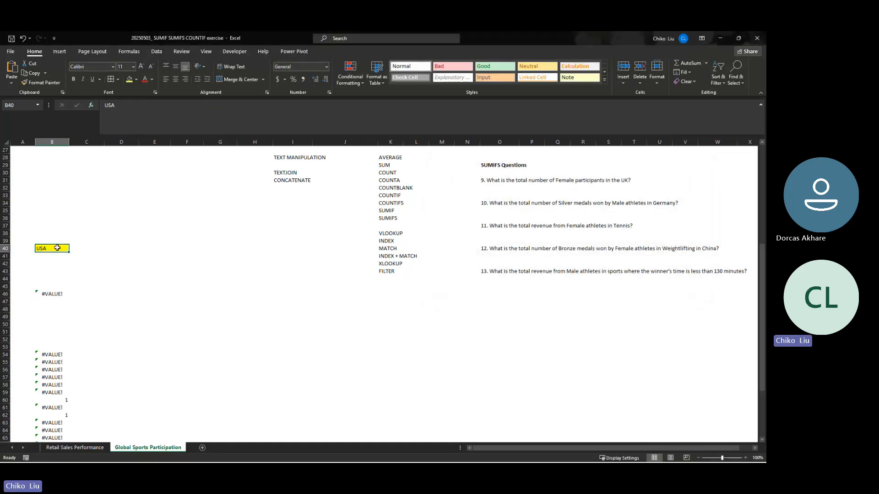
pyautogui.click(59, 295)
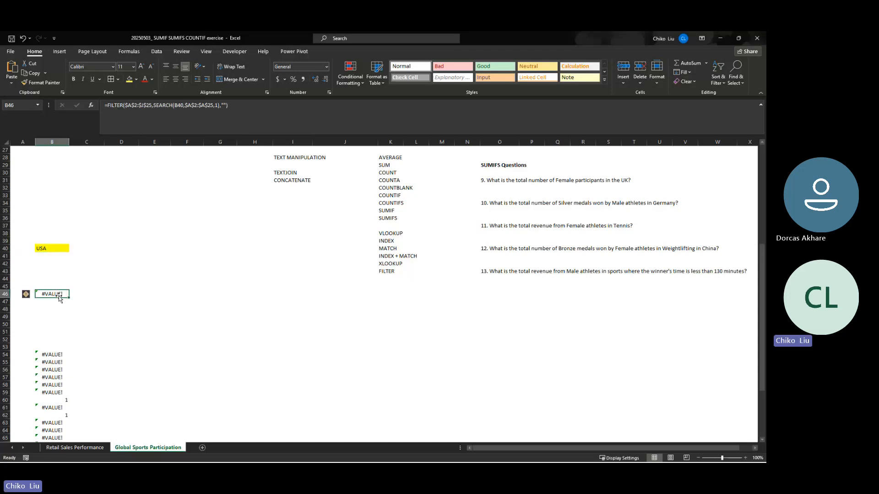
pyautogui.click(217, 105)
pyautogui.press('BackSpace')
pyautogui.press('BackSpace')
pyautogui.press('Return')
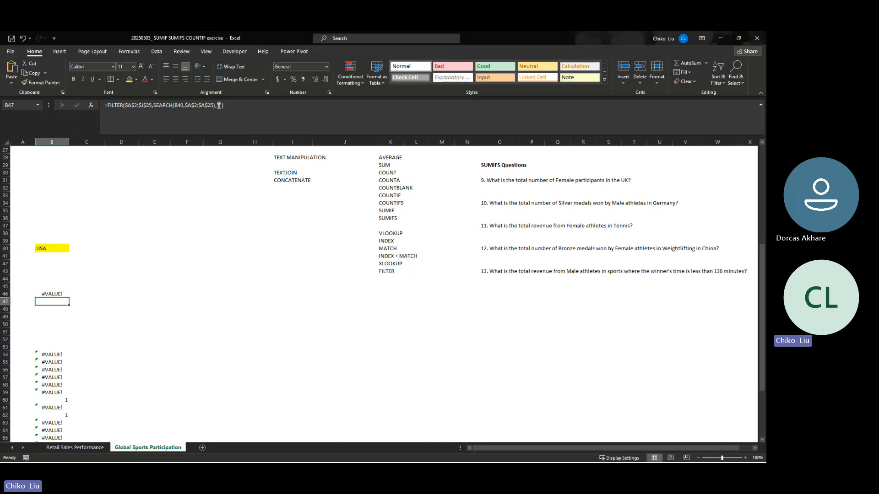
# - Undo the nested SEARCH edits in B46 to restore the FILTER formula with the "USA" condition
pyautogui.press('Up')
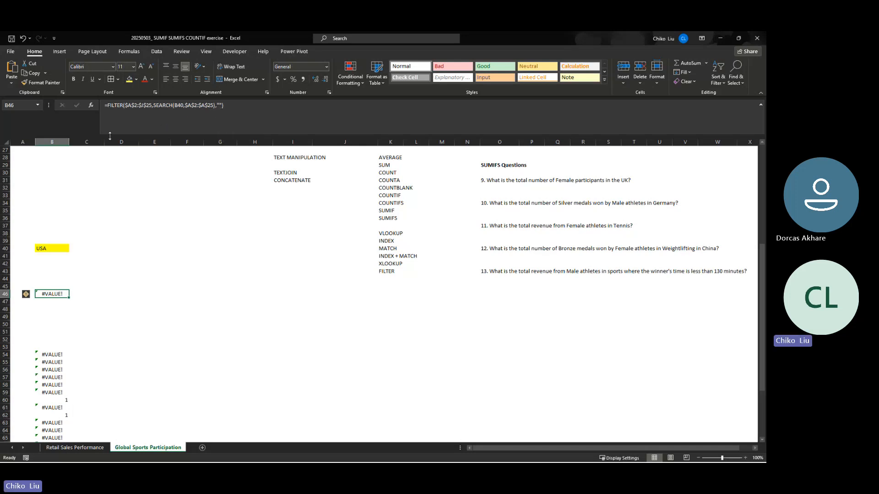
pyautogui.click(81, 296)
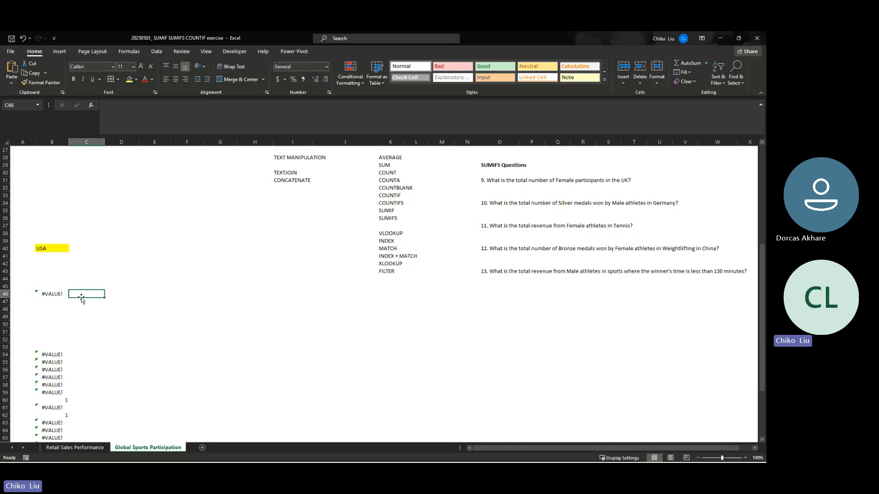
pyautogui.press('Left')
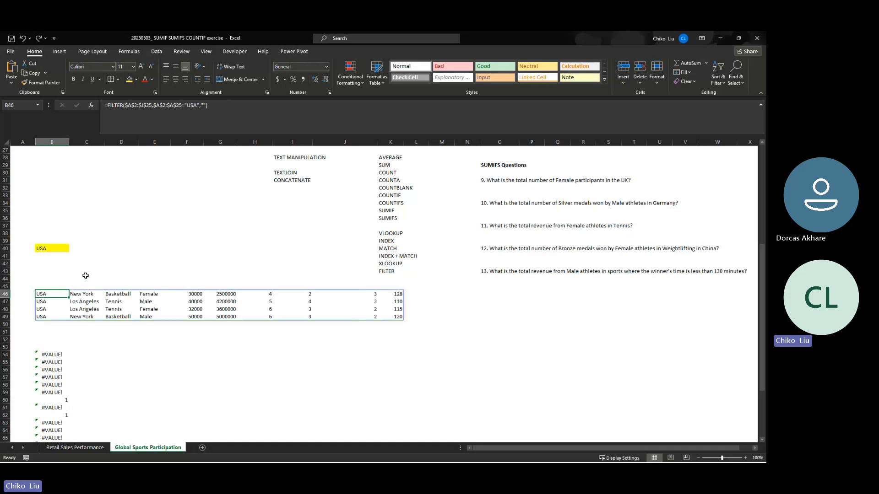
pyautogui.hotkey('ctrl', 'z')
# - Copy the spilled SEARCH results in B54:B77 and paste them into column N starting at N54
pyautogui.press('Down')
pyautogui.press('Down')
pyautogui.press('Down')
pyautogui.press('Down')
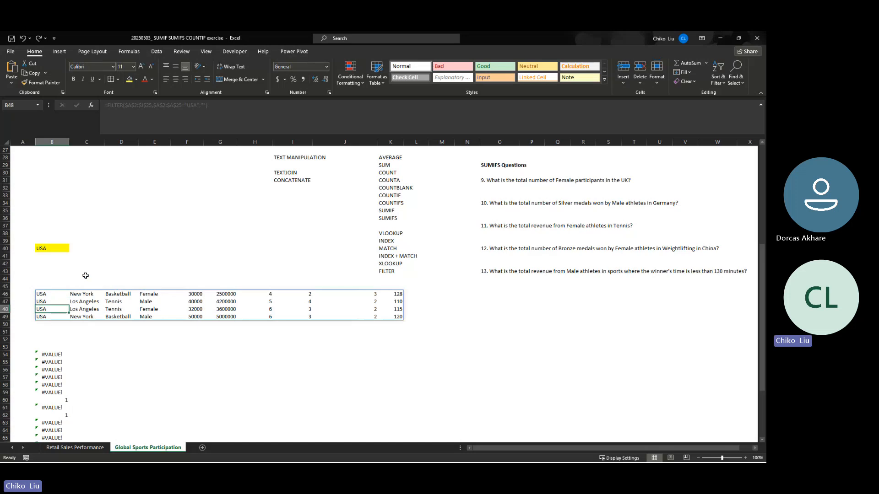
pyautogui.press('Down')
pyautogui.press('Down')
pyautogui.press('Down')
pyautogui.press('Down')
pyautogui.hotkey('ctrl', 'shift', 'Down')
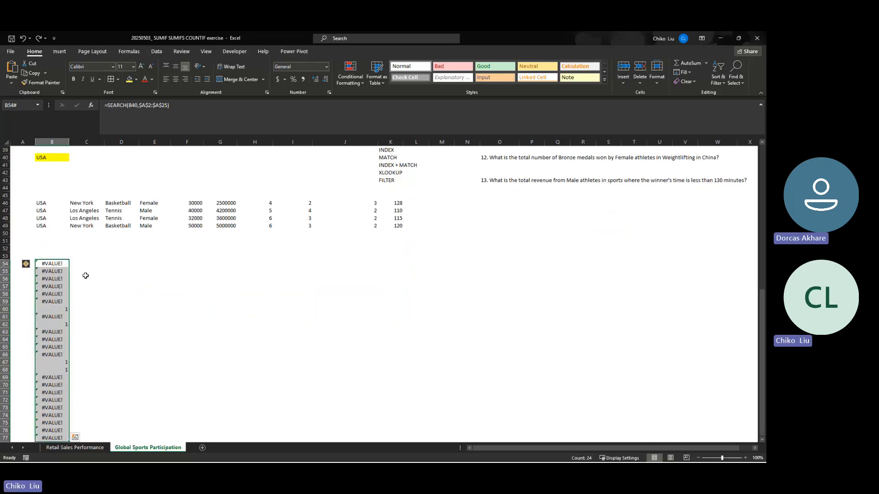
pyautogui.hotkey('ctrl', 'c')
pyautogui.press('Right')
pyautogui.press('Right')
pyautogui.press('Right')
pyautogui.press('Right')
pyautogui.press('Right')
pyautogui.press('Right')
pyautogui.press('Right')
pyautogui.press('Right')
pyautogui.press('Right')
pyautogui.press('Right')
pyautogui.press('Right')
pyautogui.press('Right')
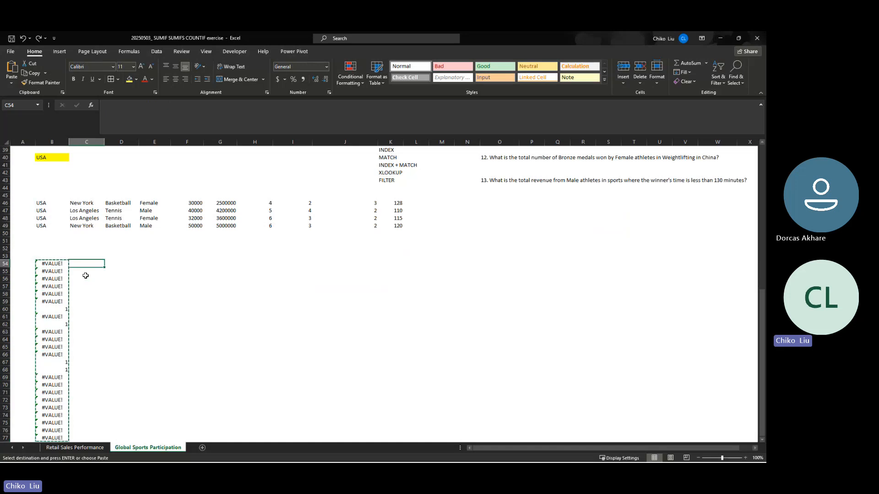
pyautogui.hotkey('ctrl', 'v')
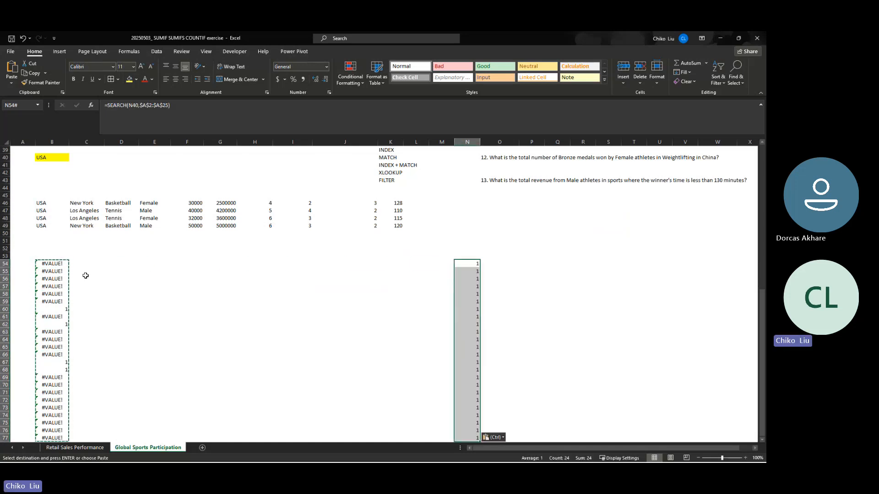
# - Change the find_text reference in N54's SEARCH formula to B40
pyautogui.click(134, 105)
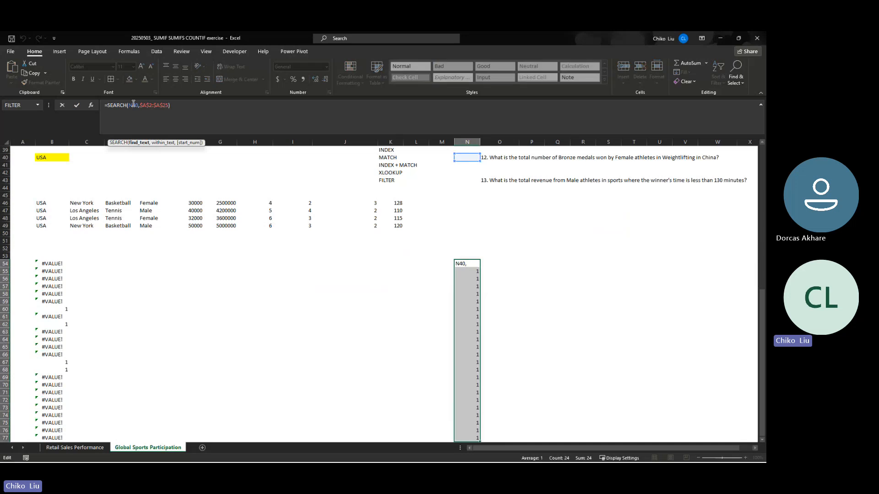
pyautogui.press('BackSpace')
pyautogui.write('b')
pyautogui.press('Return')
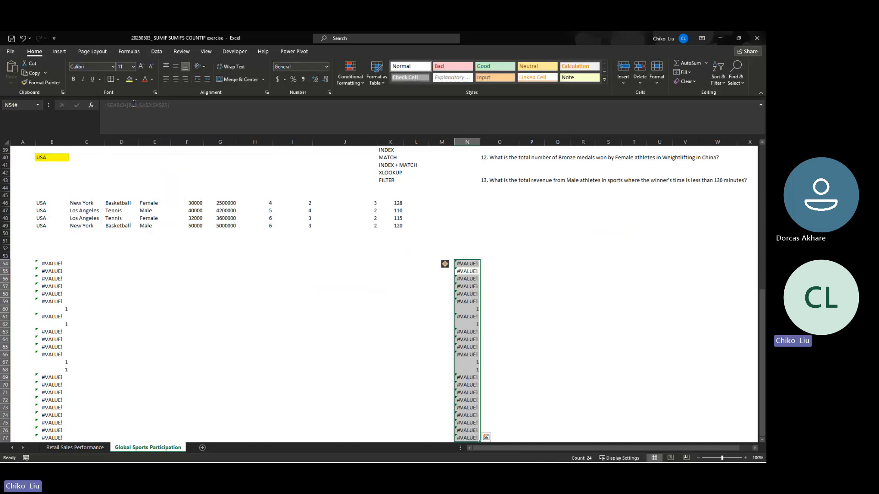
# - Delete the original SEARCH results from B54:B77
pyautogui.moveTo(48, 260); pyautogui.dragTo(52, 365)
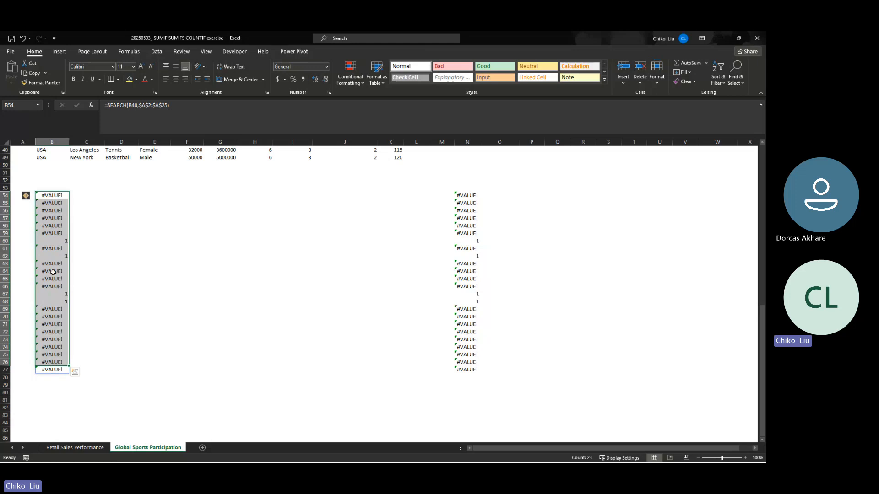
pyautogui.moveTo(47, 196); pyautogui.dragTo(52, 370)
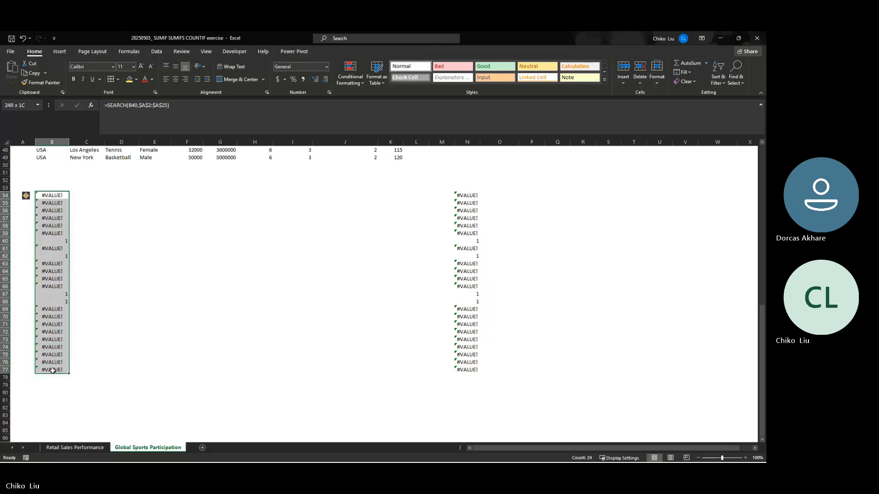
pyautogui.press('Delete')
pyautogui.scroll(-6, 72, 318)
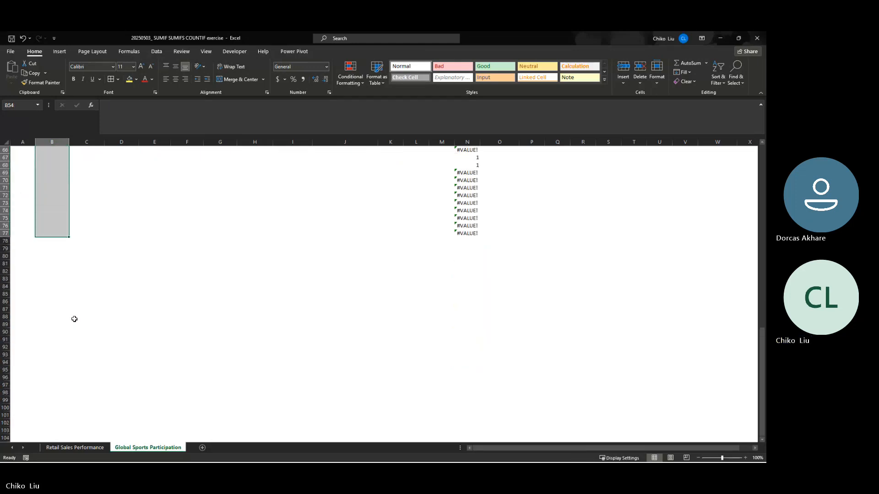
pyautogui.scroll(20, 74, 316)
pyautogui.scroll(-7, 71, 316)
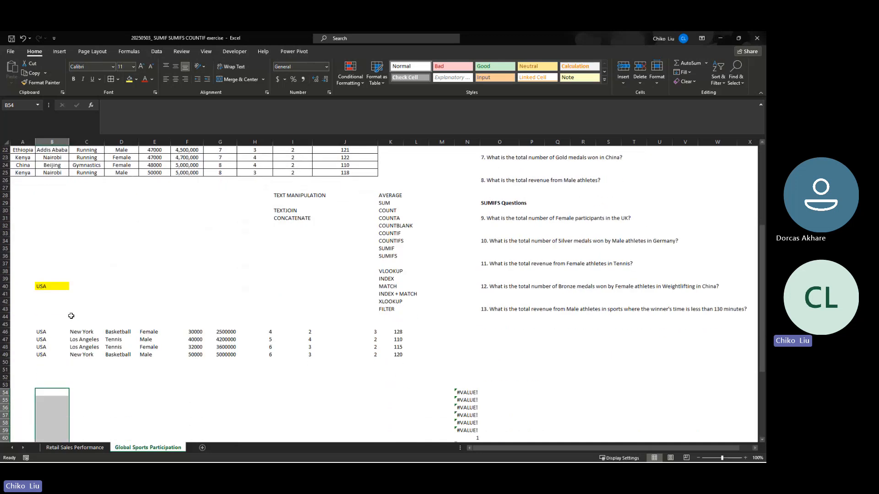
pyautogui.scroll(-2, 71, 316)
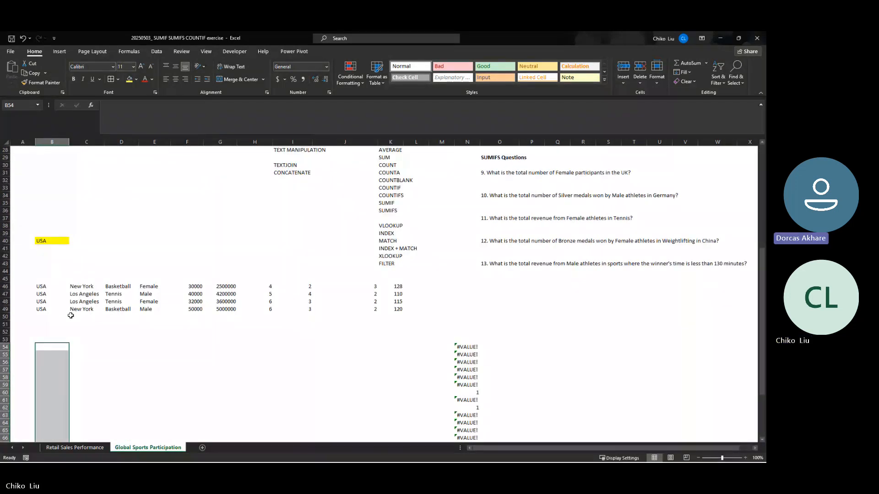
# - Browse for a workbook to open in the HR folder inside P3TECH DOCUMENTS on OneDrive
pyautogui.hotkey('ctrl', 'o')
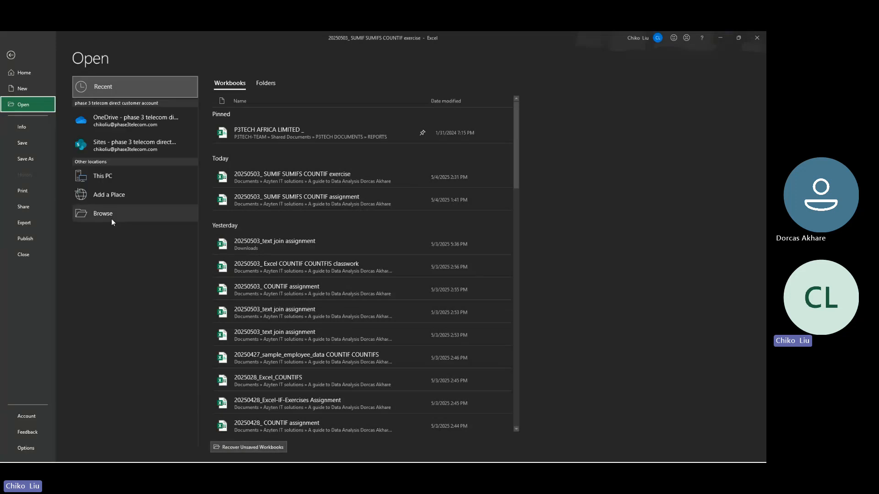
pyautogui.click(111, 218)
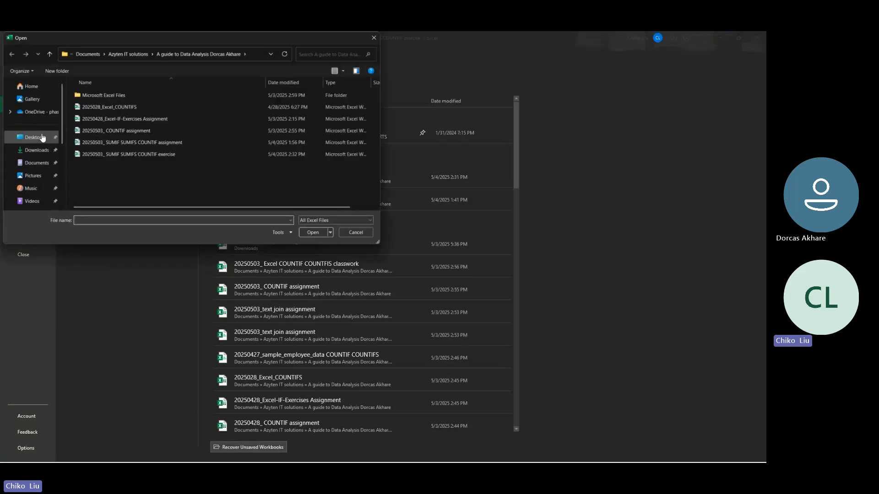
pyautogui.click(36, 112)
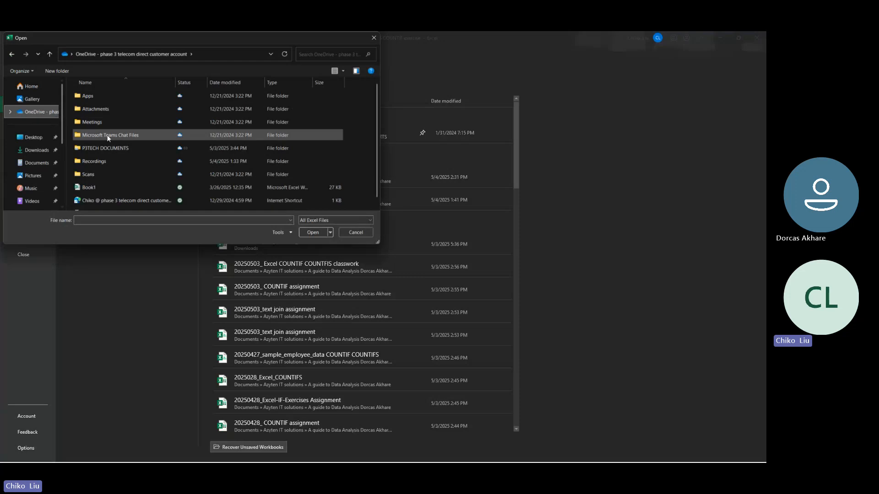
pyautogui.doubleClick(111, 146)
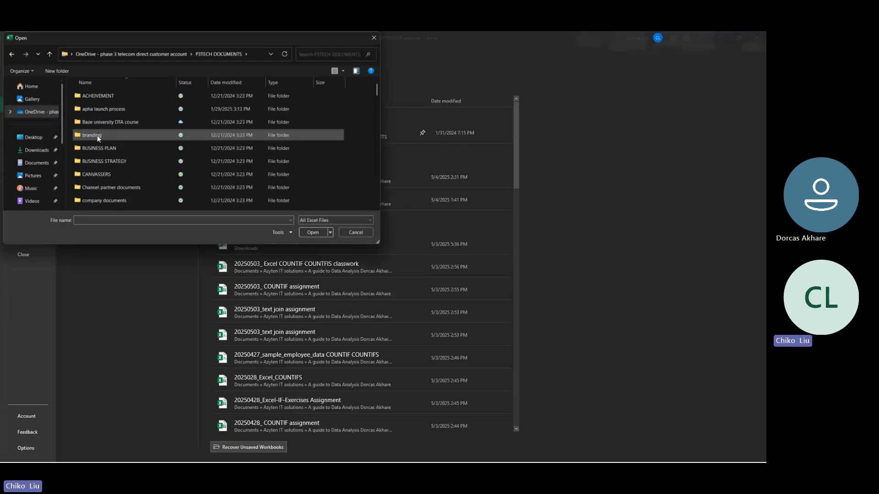
pyautogui.press('h')
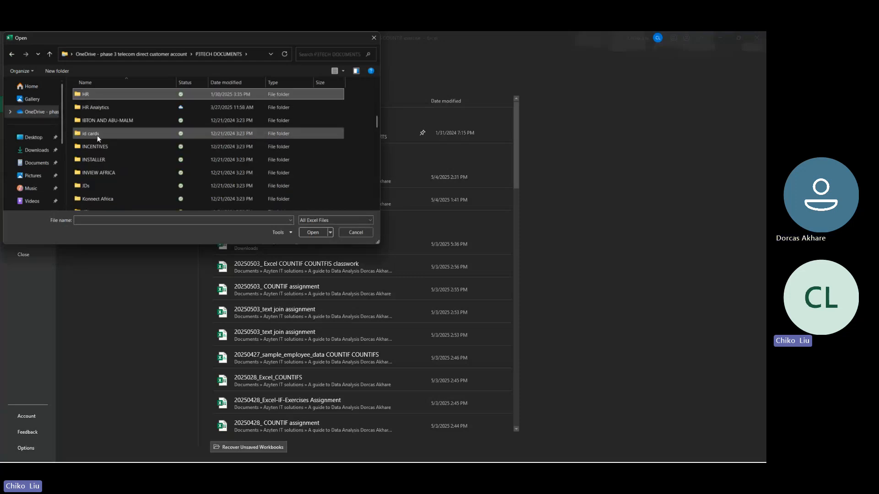
pyautogui.click(95, 106)
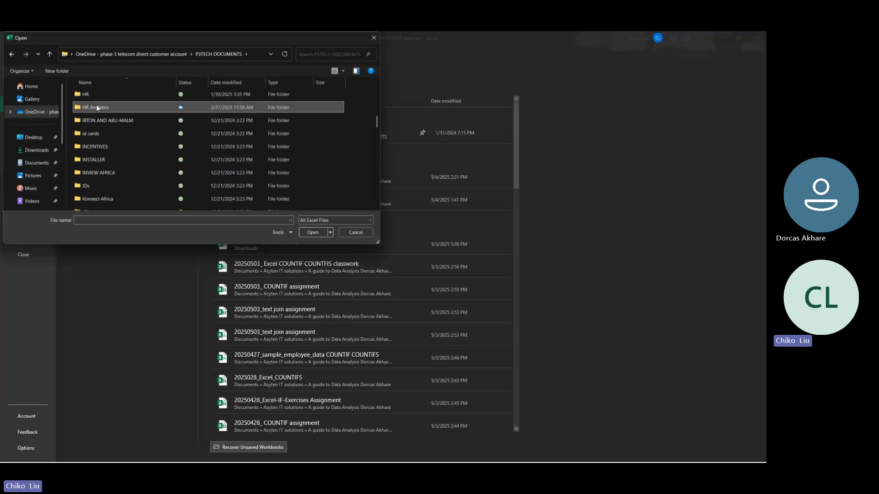
pyautogui.doubleClick(92, 95)
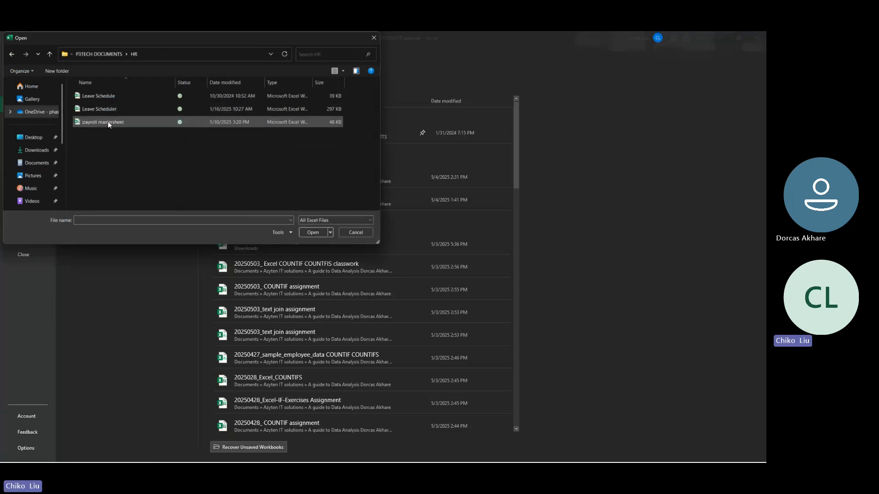
# - Open the payroll mastersheet workbook without updating its external links and switch it from read-only to editing
pyautogui.doubleClick(108, 122)
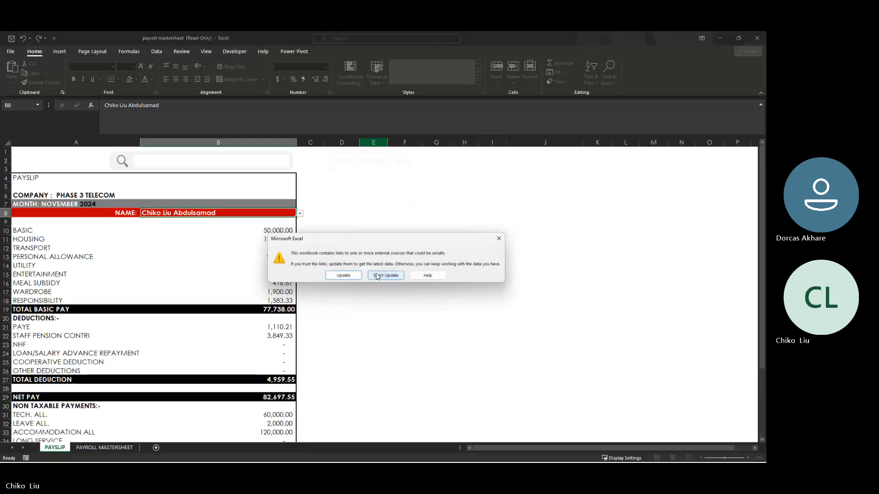
pyautogui.click(378, 276)
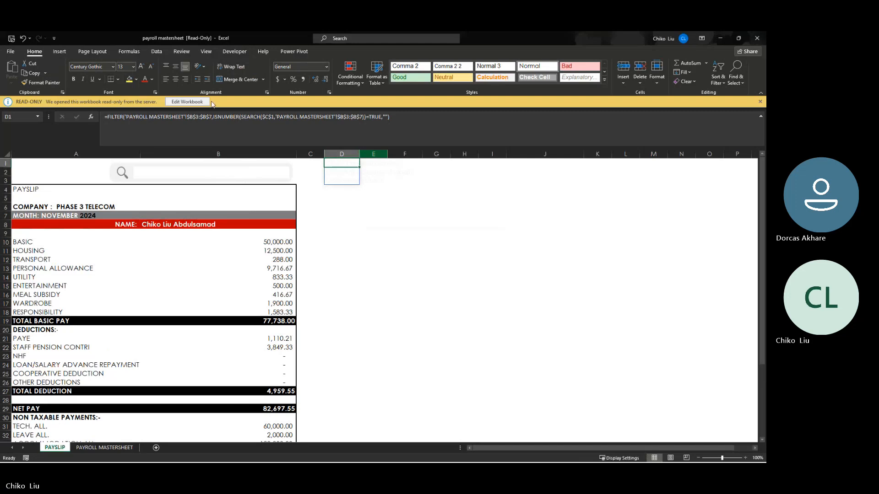
pyautogui.click(201, 102)
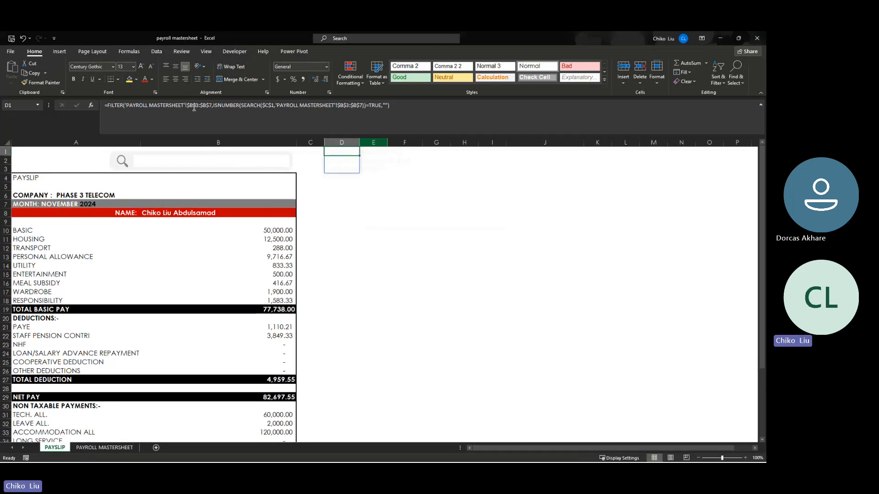
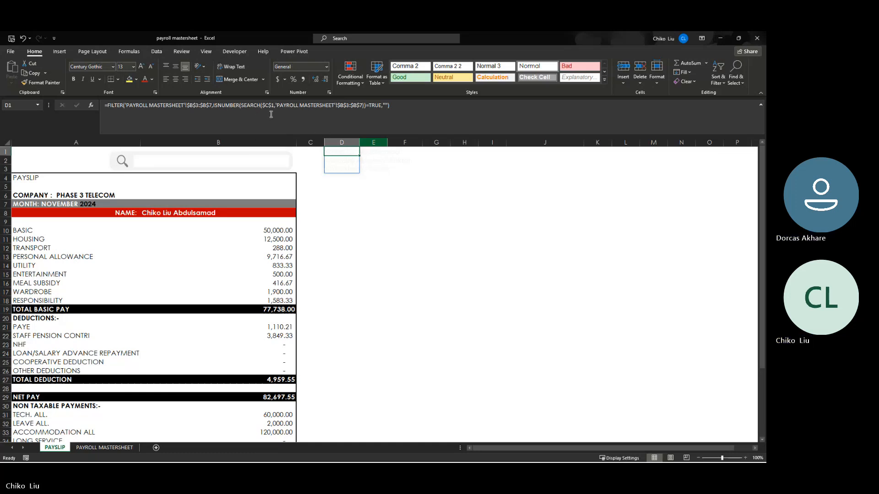
# - Switch to the SUMIF SUMIFS COUNTIF exercise workbook and copy the SEARCH(B40,$A$2:$A$25) expression from the formula in N54
pyautogui.click(718, 37)
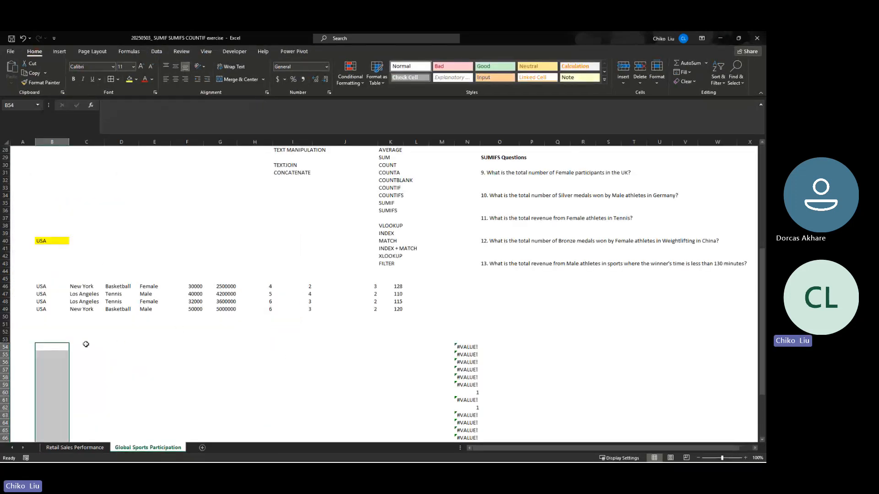
pyautogui.click(50, 288)
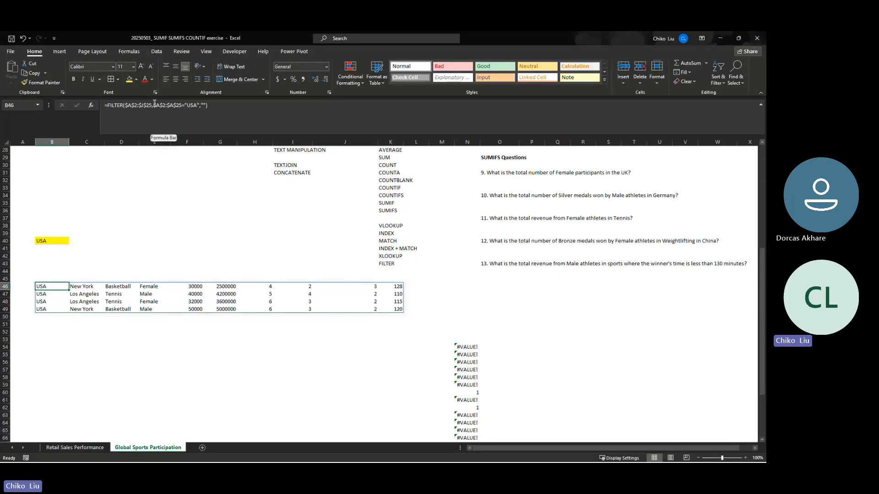
pyautogui.click(465, 346)
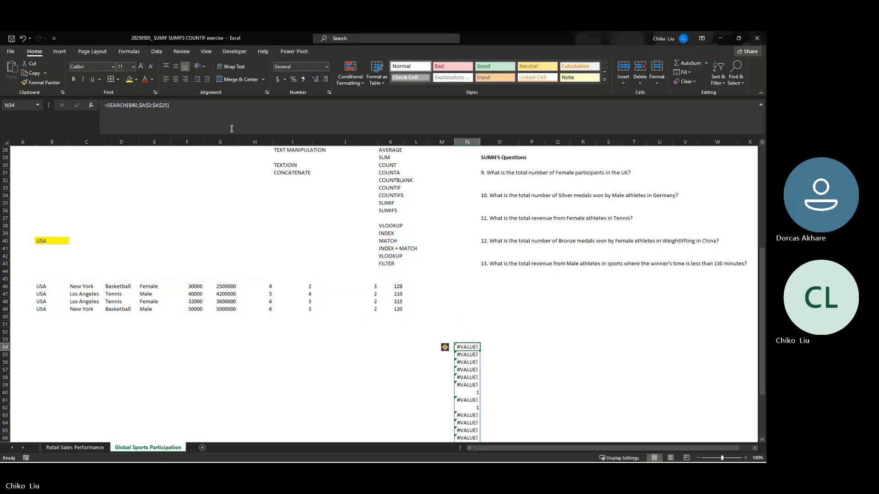
pyautogui.click(198, 109)
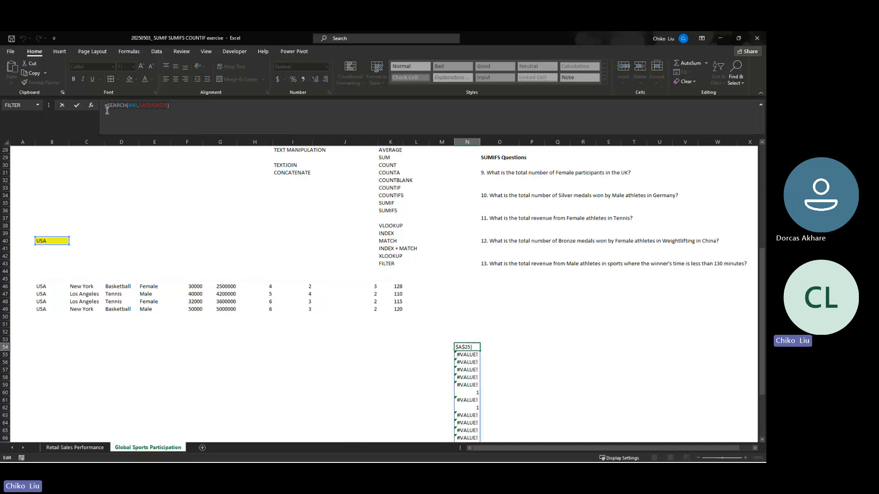
pyautogui.press('Escape')
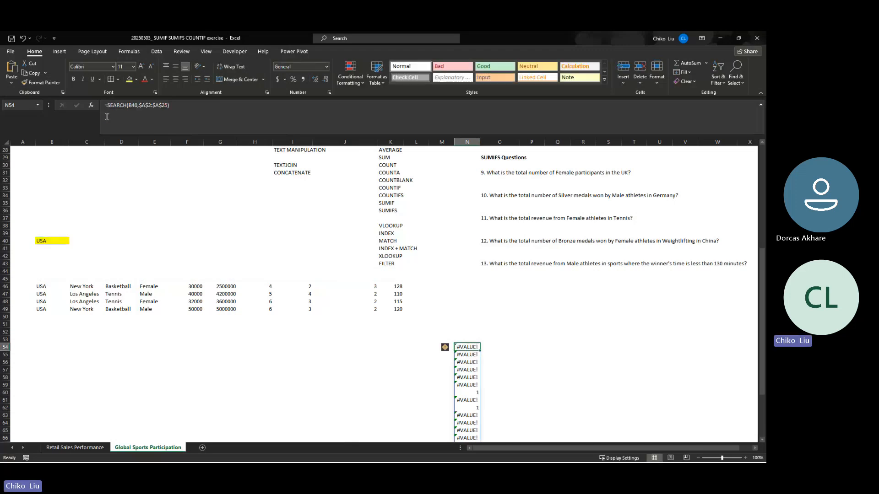
# - Replace the include condition of the FILTER formula in B46 with SEARCH(B40,$A$2:$A$25)=TRUE
pyautogui.click(58, 240)
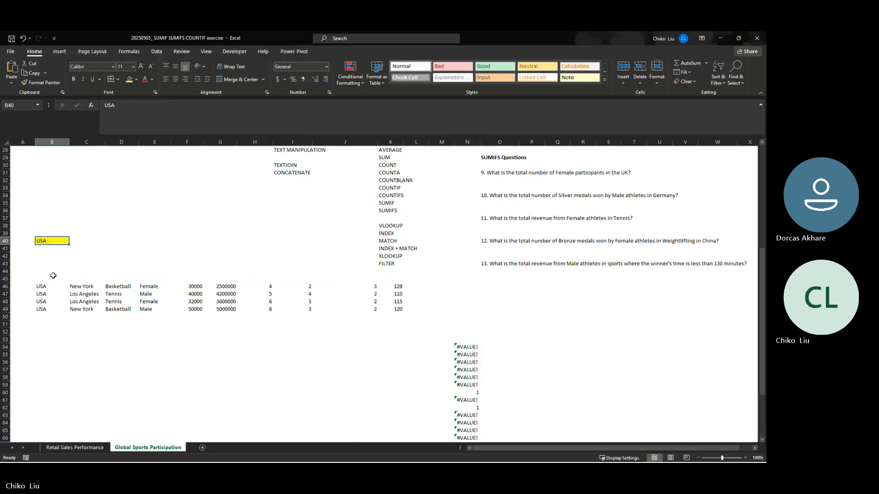
pyautogui.click(57, 287)
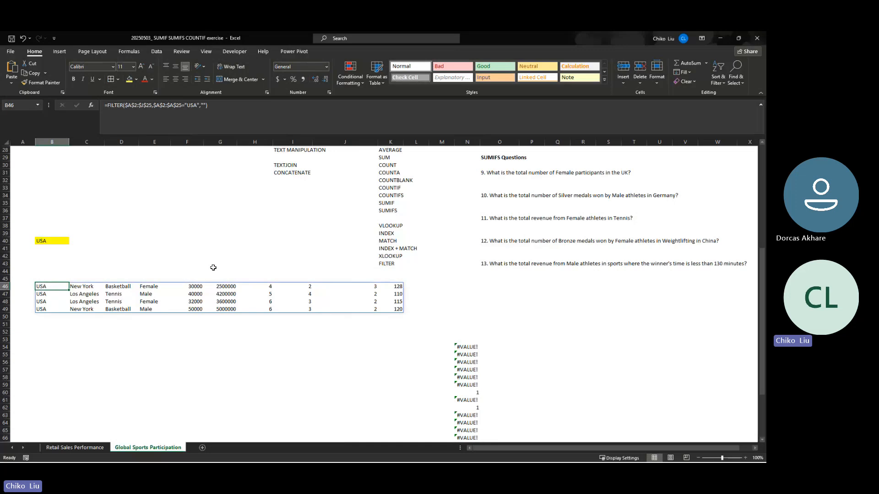
pyautogui.click(198, 106)
pyautogui.moveTo(181, 106); pyautogui.dragTo(155, 108)
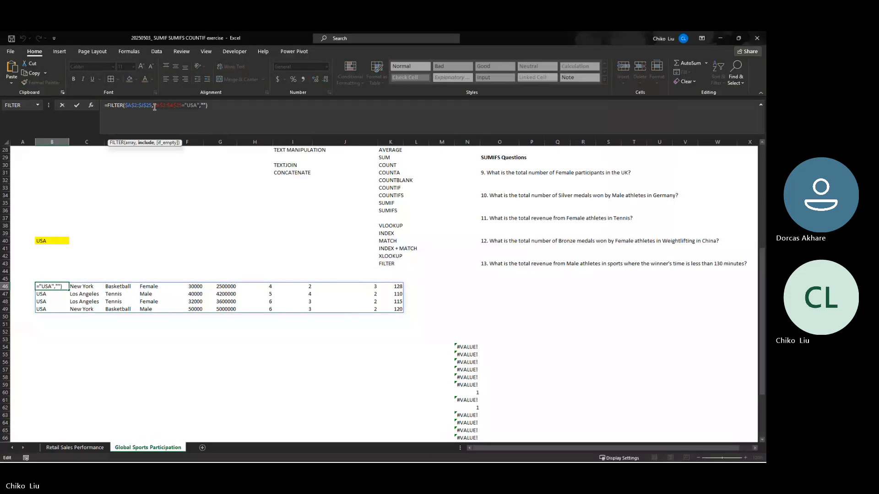
pyautogui.write('SEARCH(B40,$A$2:$A$25)')
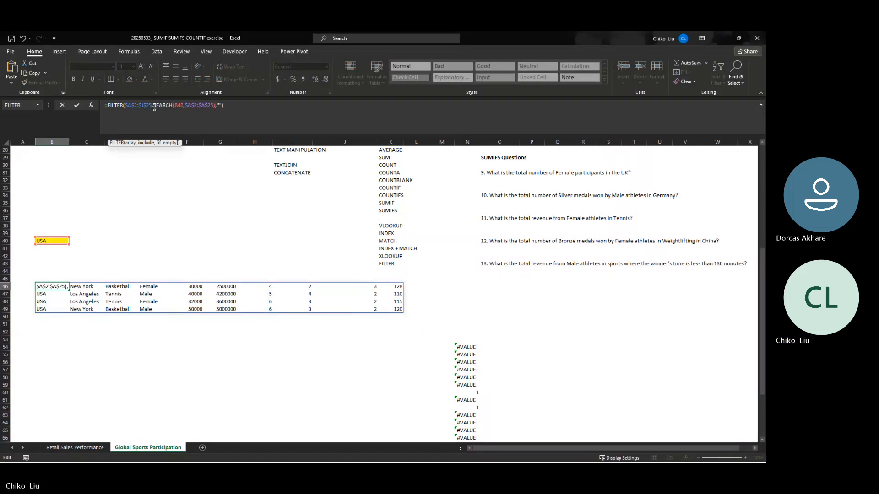
pyautogui.write('=tu')
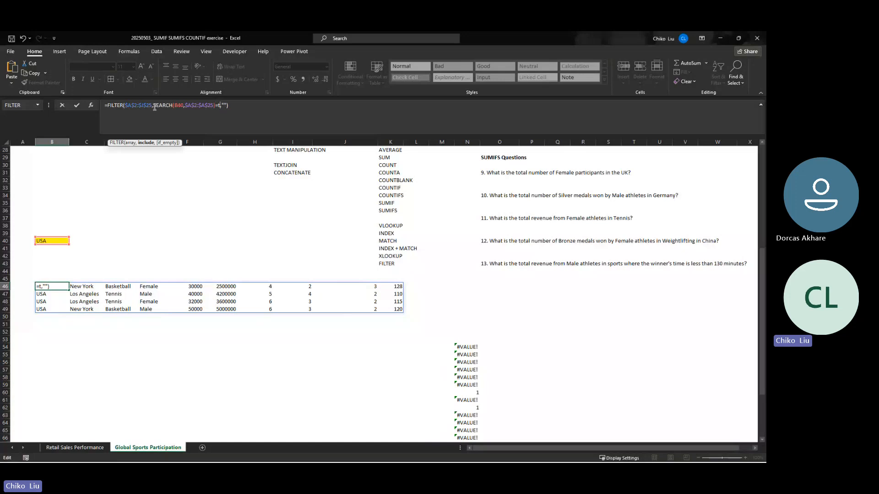
pyautogui.press('BackSpace')
pyautogui.write('ru')
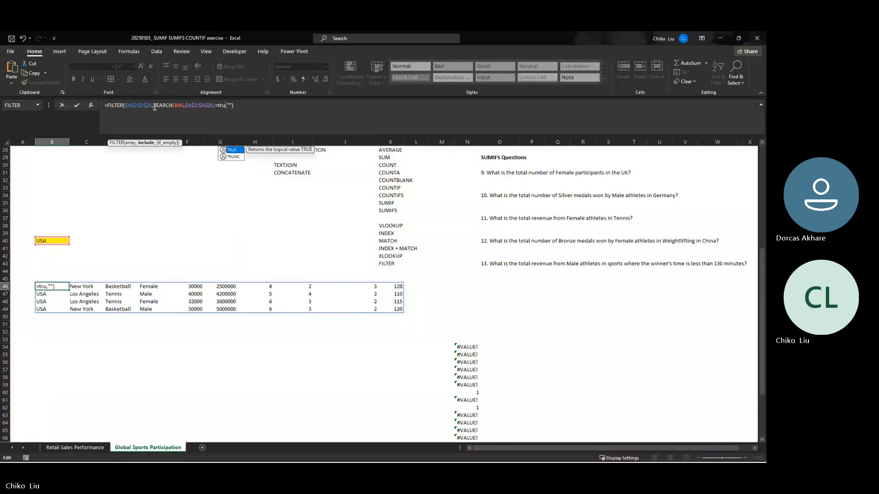
pyautogui.press('Tab')
pyautogui.press('Return')
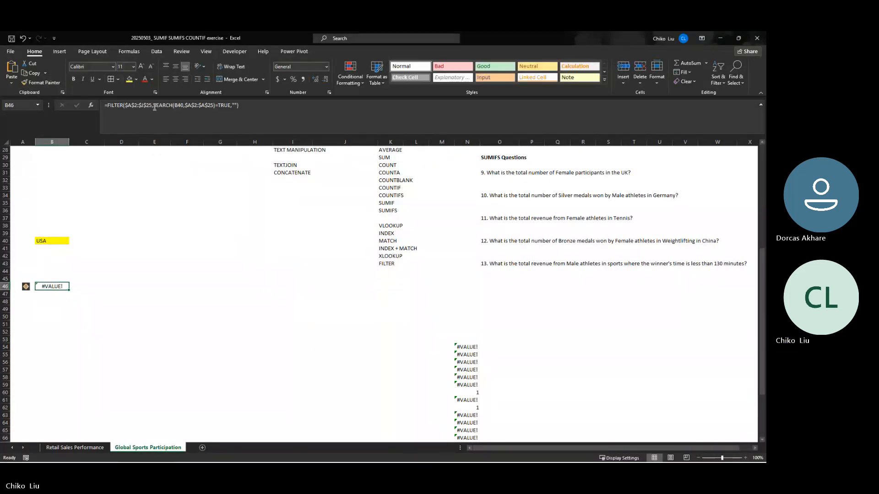
# - Undo and redo the B46 formula edit, and check the FILTER formula in the payroll mastersheet workbook before returning to the exercise
pyautogui.hotkey('ctrl', 'z')
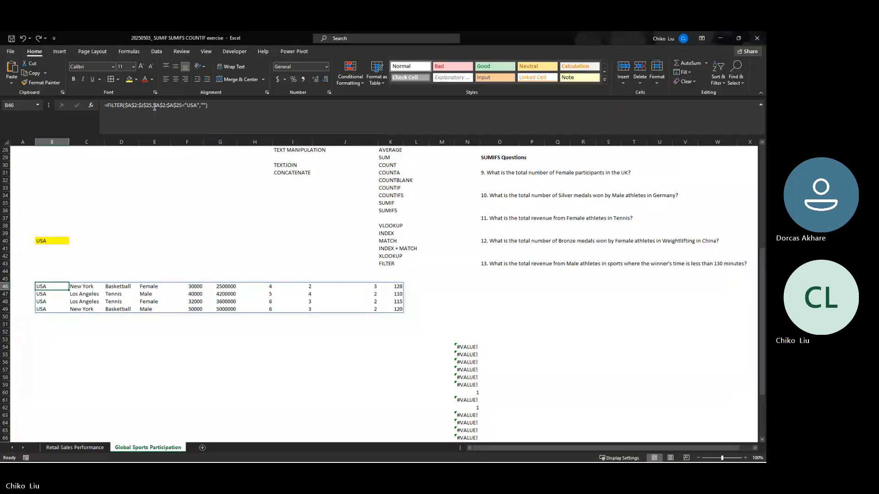
pyautogui.hotkey('ctrl', 'y')
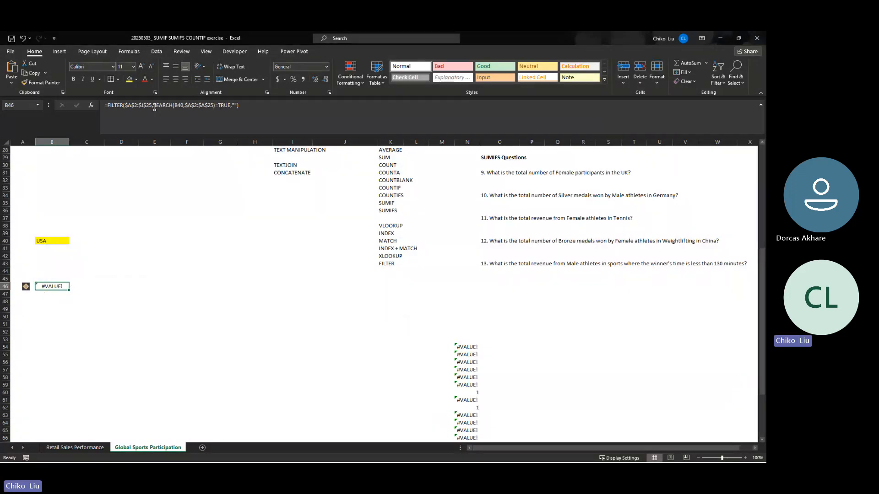
pyautogui.hotkey('alt', 'Tab')
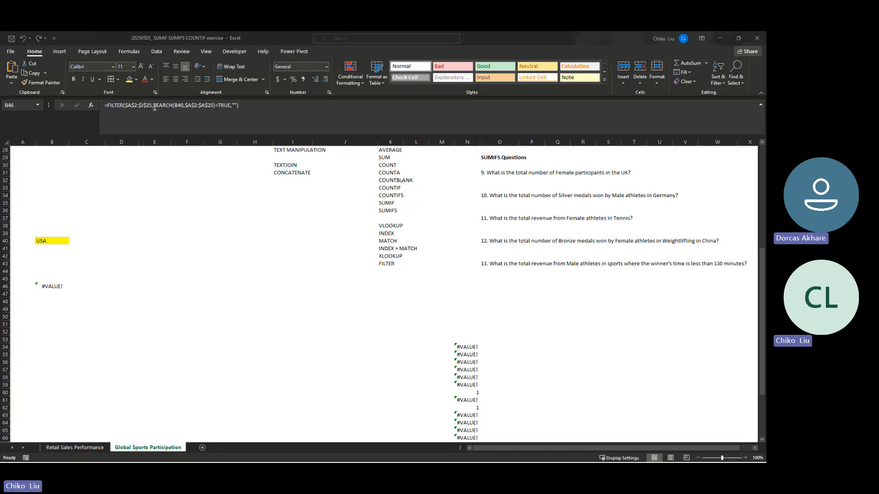
pyautogui.hotkey('alt', 'Tab')
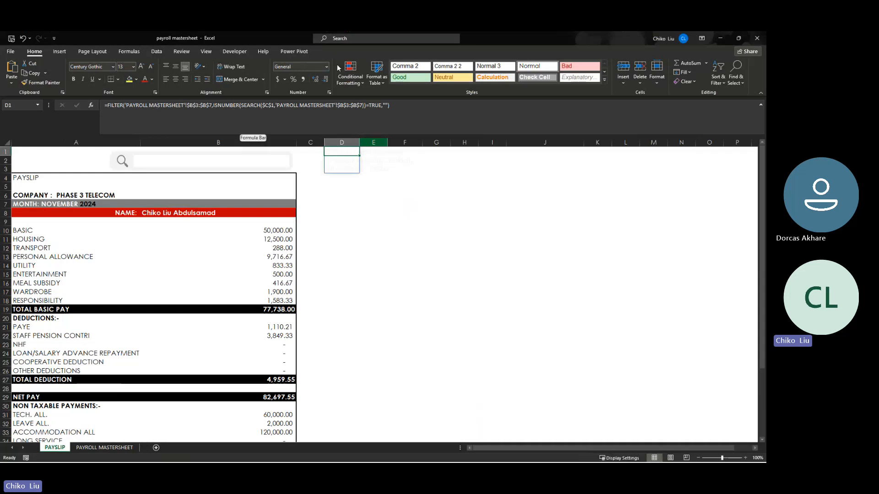
pyautogui.click(716, 37)
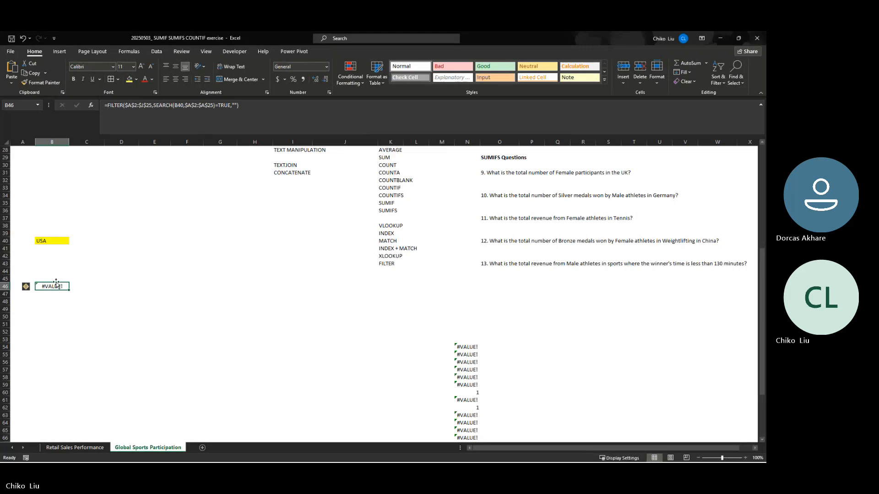
# - Wrap the SEARCH expression in B46's FILTER condition with ISNUMBER, giving ISNUMBER(SEARCH(B40,$A$2:$A$25))=TRUE
pyautogui.click(157, 105)
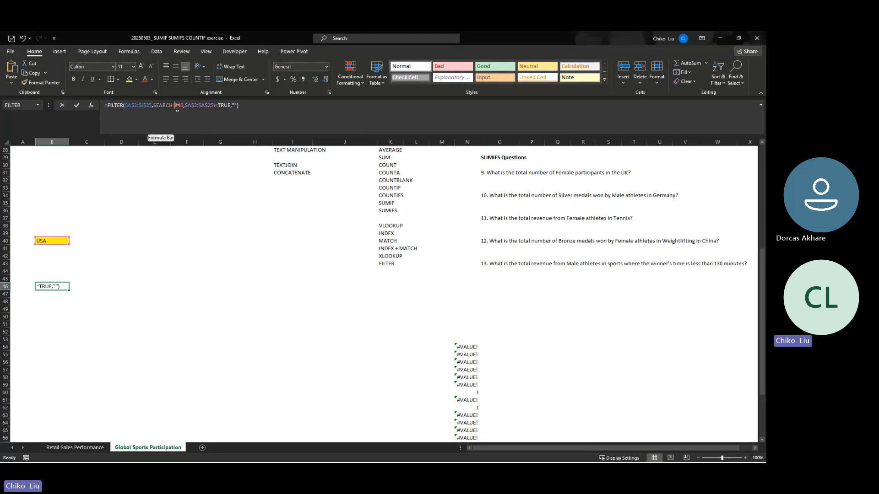
pyautogui.click(217, 108)
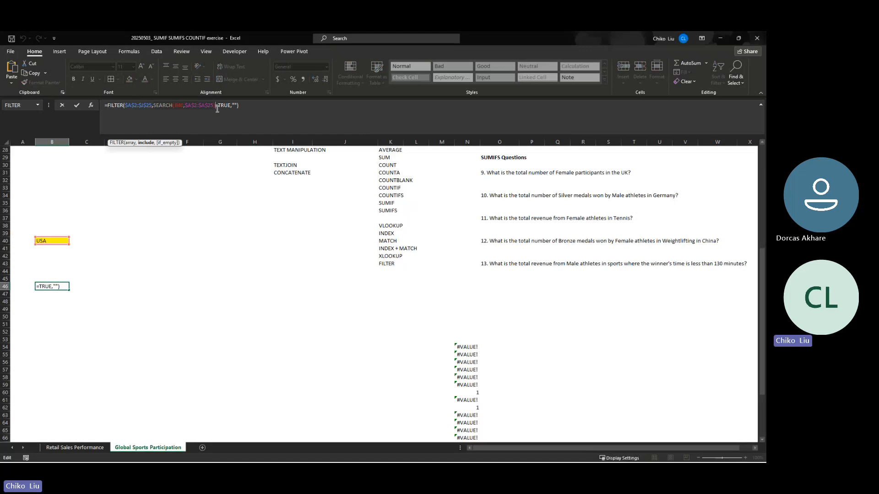
pyautogui.press('BackSpace')
pyautogui.press('BackSpace')
pyautogui.press('BackSpace')
pyautogui.press('BackSpace')
pyautogui.press('BackSpace')
pyautogui.press('BackSpace')
pyautogui.press('BackSpace')
pyautogui.press('BackSpace')
pyautogui.press('BackSpace')
pyautogui.press('BackSpace')
pyautogui.press('BackSpace')
pyautogui.press('BackSpace')
pyautogui.press('BackSpace')
pyautogui.press('BackSpace')
pyautogui.press('BackSpace')
pyautogui.press('BackSpace')
pyautogui.press('BackSpace')
pyautogui.press('BackSpace')
pyautogui.press('BackSpace')
pyautogui.press('BackSpace')
pyautogui.write('ISNU')
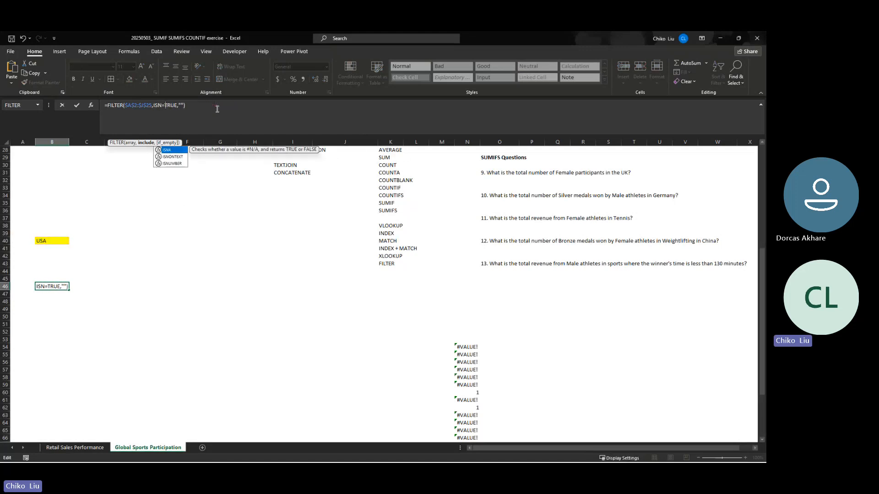
pyautogui.press('Tab')
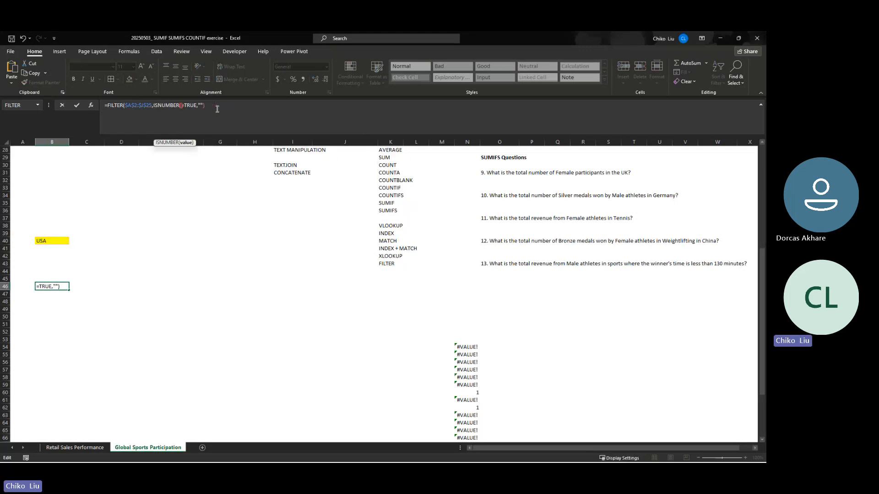
pyautogui.write(')')
pyautogui.press('Left')
pyautogui.write('SEARCH(B40,$A$2:$A$25)')
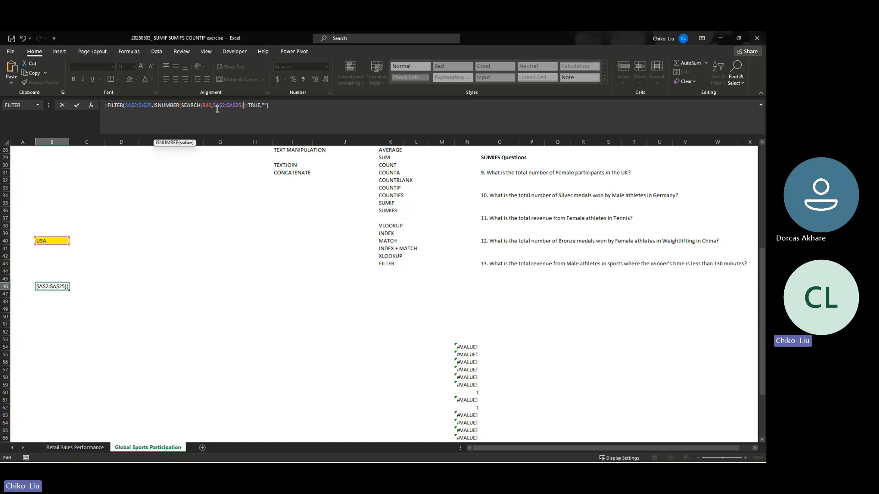
pyautogui.press('Return')
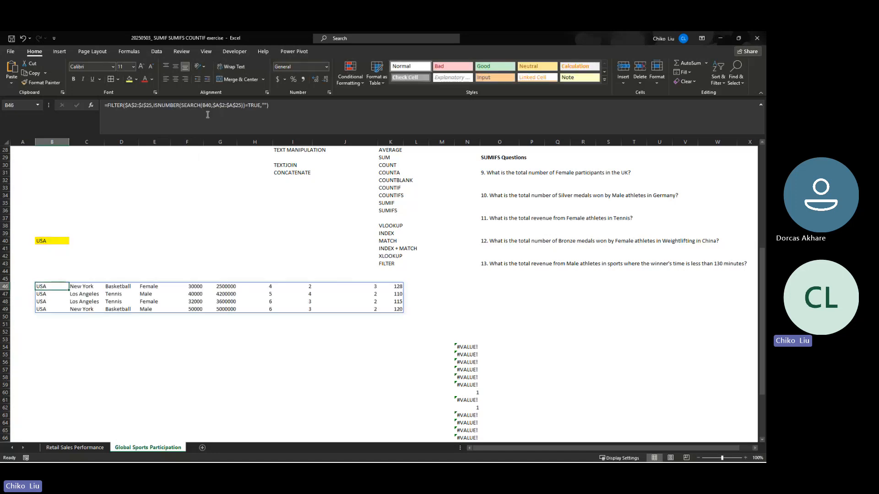
# - Test the filter by changing the country in the yellow search cell B40 to CHINA
pyautogui.click(52, 244)
pyautogui.scroll(2, 51, 241)
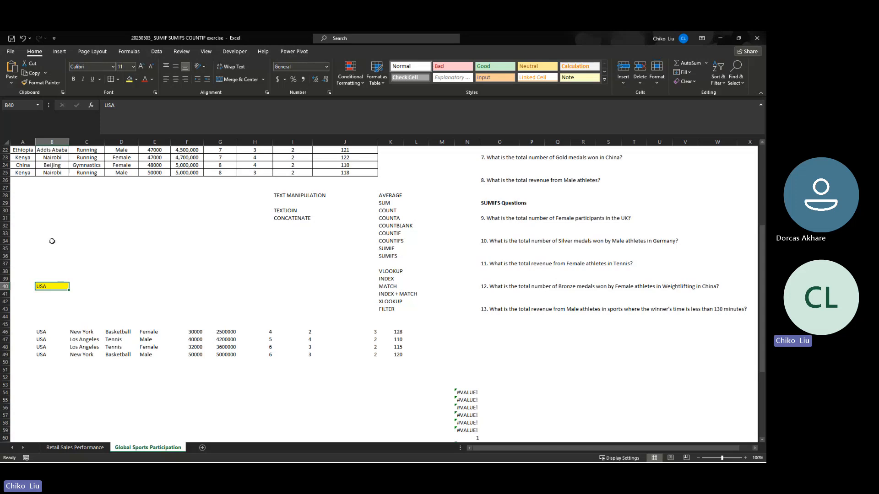
pyautogui.press('BackSpace')
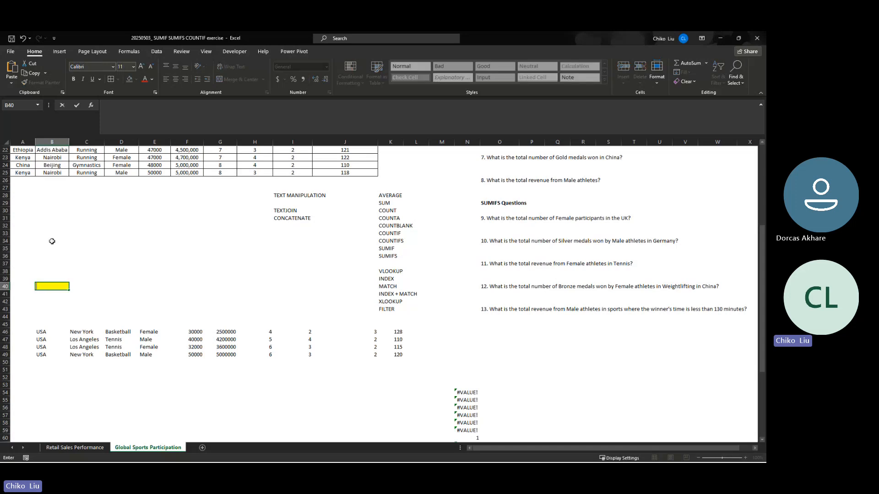
pyautogui.write('CHINA')
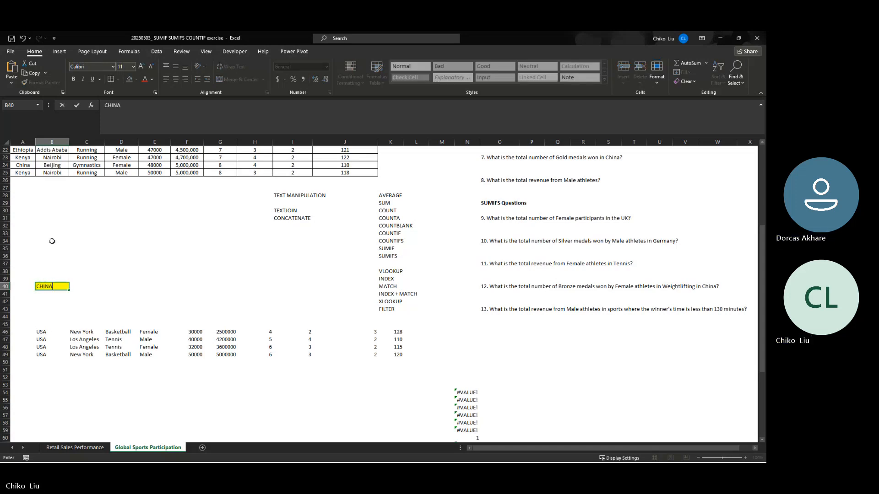
pyautogui.press('Return')
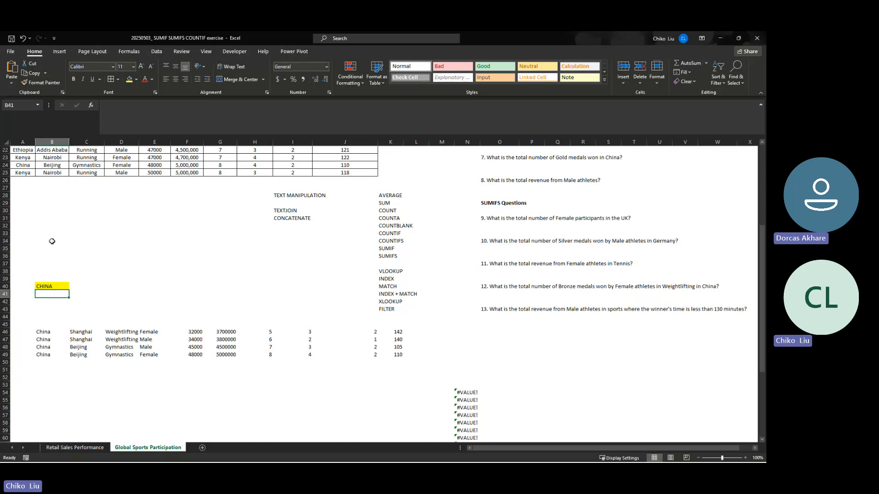
# - Test the filter with another country by setting the search cell B40 to ETHIOPIA
pyautogui.press('Up')
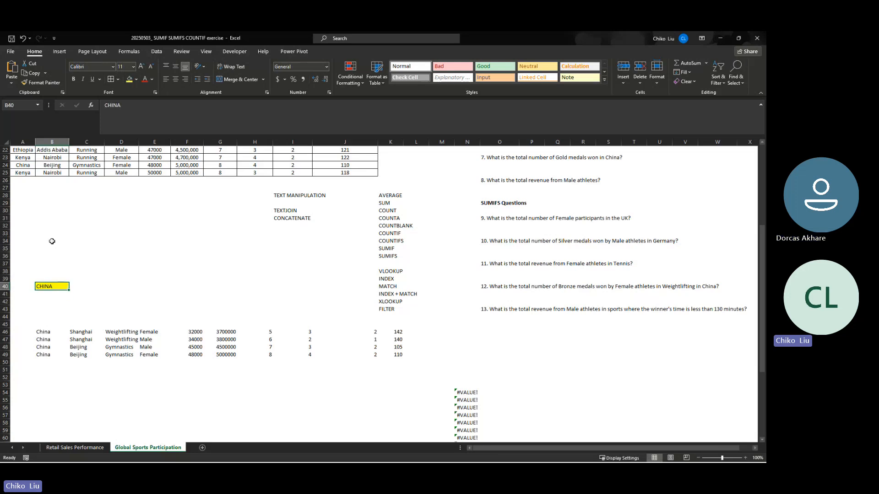
pyautogui.write('ETH')
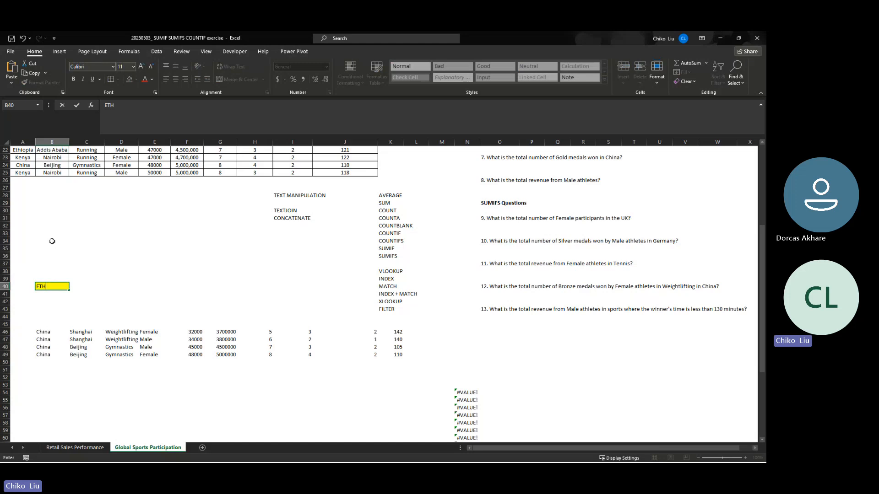
pyautogui.write('IOPIA')
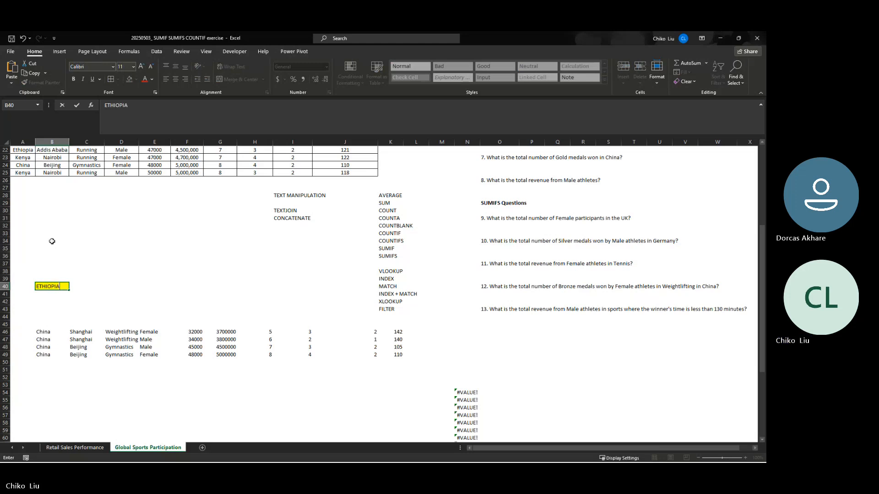
pyautogui.press('Return')
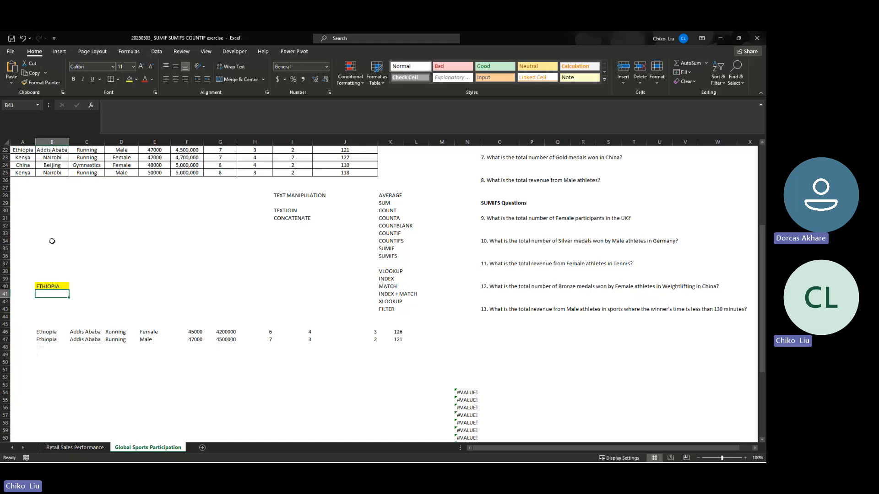
# - Set the country in search cell B40 to UK and reselect that cell
pyautogui.press('Up')
pyautogui.press('Up')
pyautogui.press('Up')
pyautogui.press('Up')
pyautogui.press('Up')
pyautogui.press('Up')
pyautogui.press('Up')
pyautogui.press('Up')
pyautogui.press('Up')
pyautogui.press('Up')
pyautogui.press('Up')
pyautogui.press('Up')
pyautogui.press('Up')
pyautogui.press('Up')
pyautogui.press('Up')
pyautogui.press('Up')
pyautogui.press('Up')
pyautogui.press('Up')
pyautogui.press('Up')
pyautogui.press('Up')
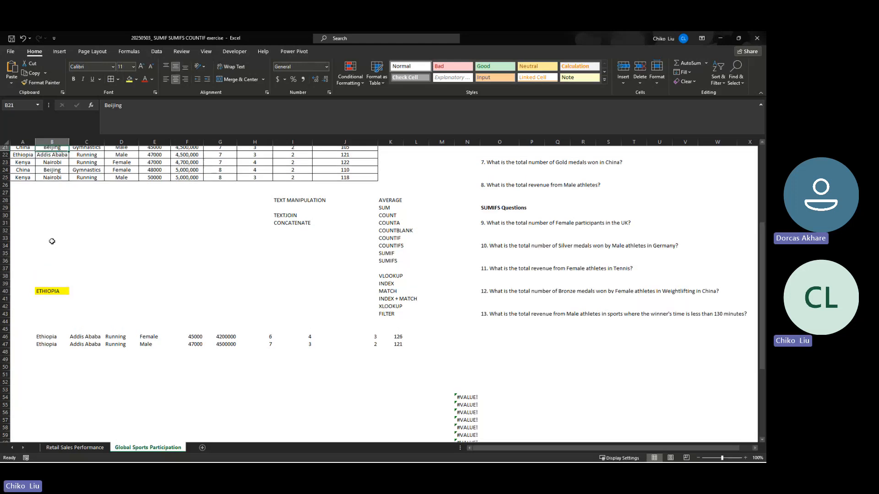
pyautogui.press('Down')
pyautogui.press('Down')
pyautogui.press('Down')
pyautogui.press('Down')
pyautogui.press('Down')
pyautogui.press('Down')
pyautogui.press('Down')
pyautogui.press('Down')
pyautogui.press('Down')
pyautogui.press('Down')
pyautogui.press('Down')
pyautogui.press('Down')
pyautogui.press('Down')
pyautogui.press('Down')
pyautogui.press('Down')
pyautogui.press('Down')
pyautogui.press('Down')
pyautogui.press('Down')
pyautogui.press('Down')
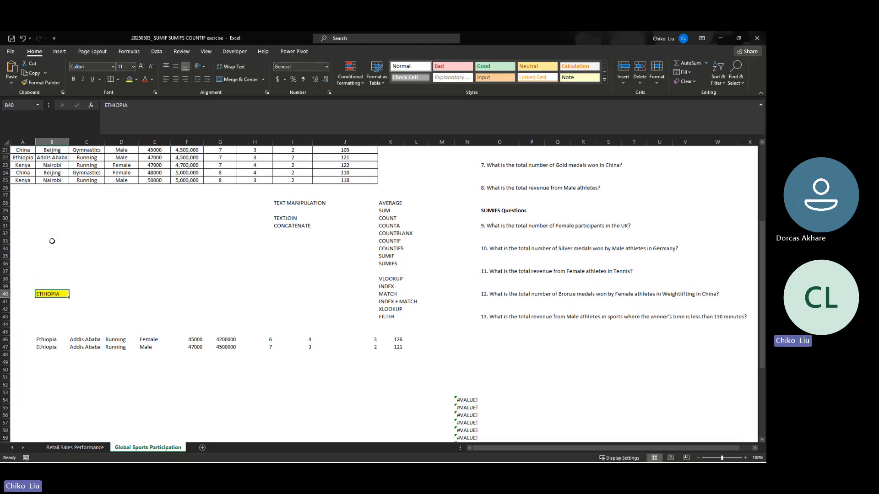
pyautogui.write('UK')
pyautogui.press('Return')
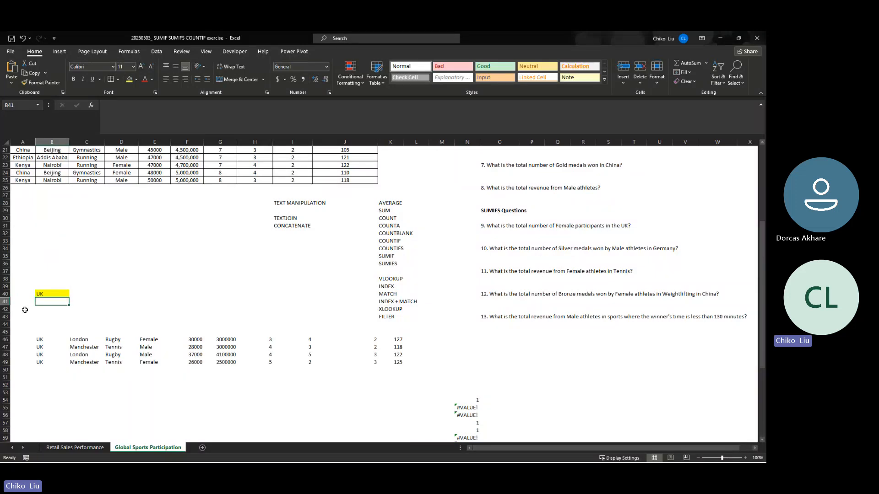
pyautogui.press('Up')
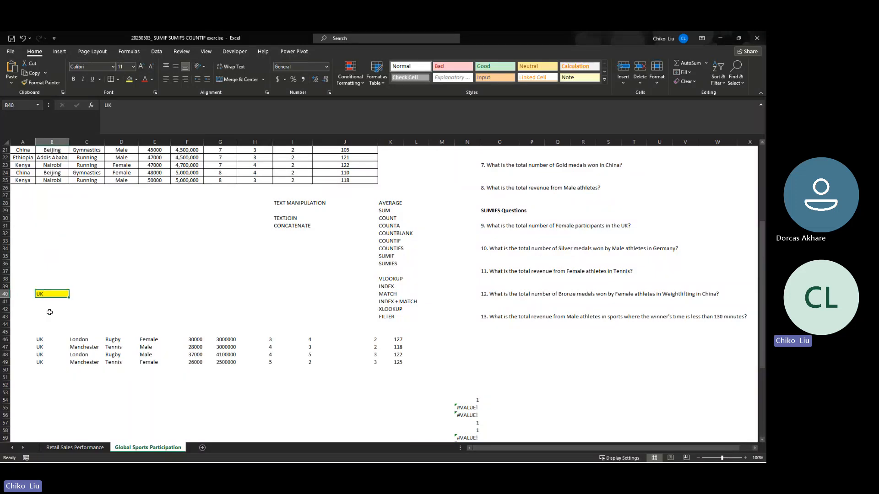
# - Test the filter with another country by setting search cell B40 to GERMANY
pyautogui.click(59, 337)
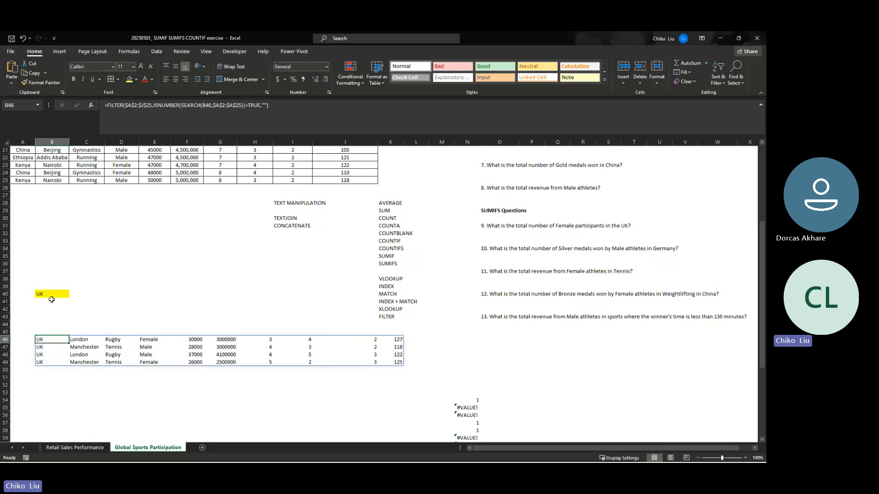
pyautogui.click(51, 296)
pyautogui.scroll(-13, 50, 293)
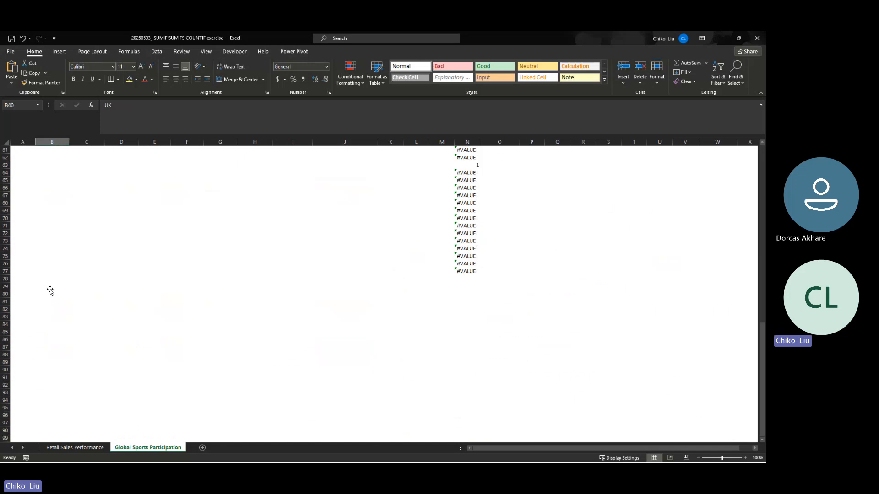
pyautogui.scroll(18, 50, 291)
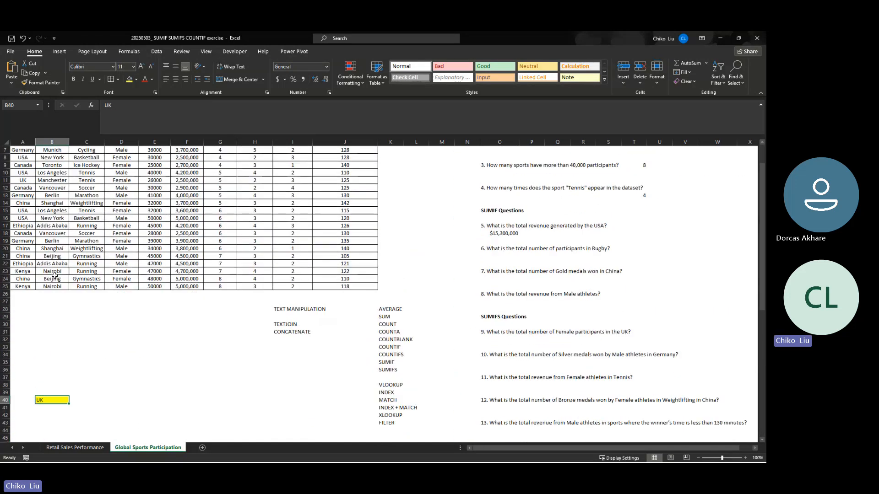
pyautogui.scroll(-3, 64, 295)
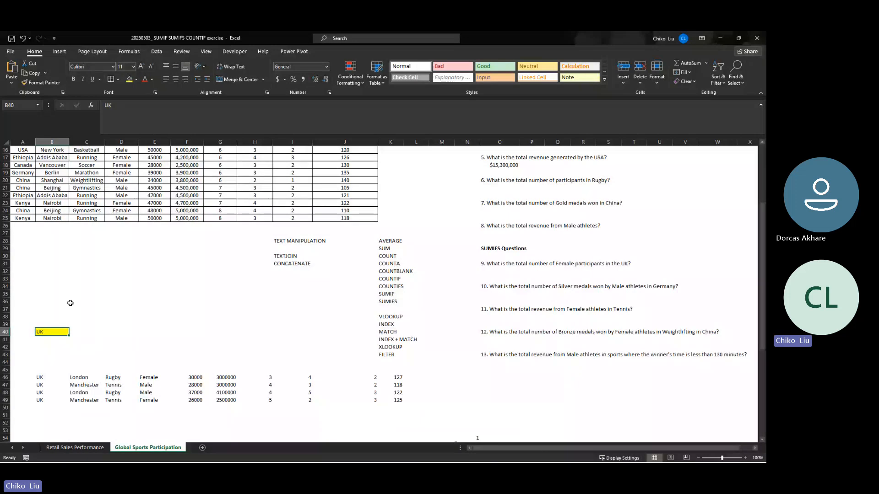
pyautogui.write('GERMA')
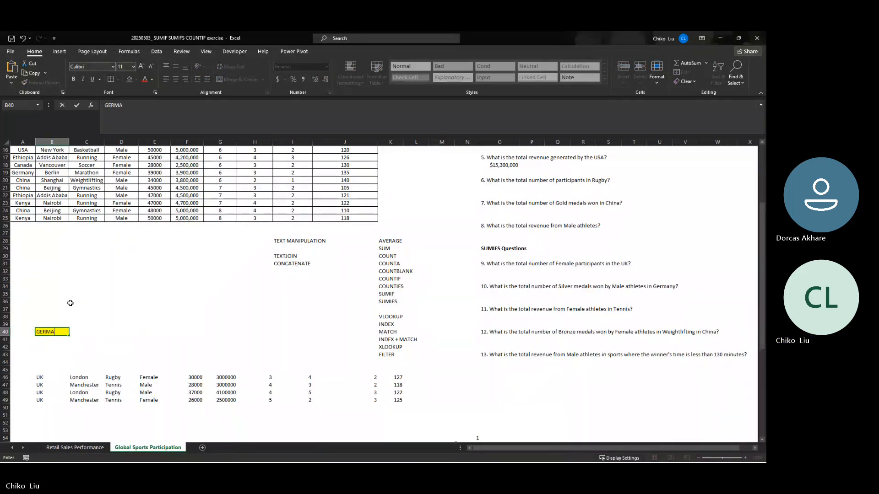
pyautogui.write('NY')
pyautogui.press('Return')
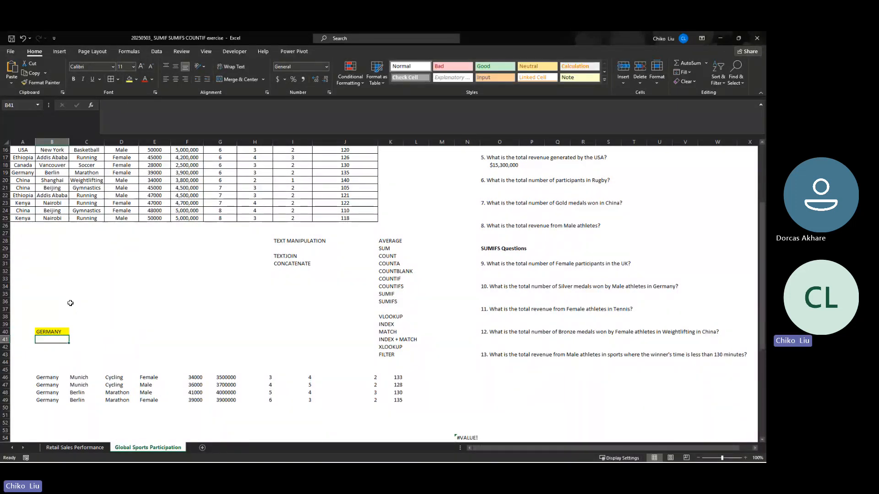
pyautogui.press('Up')
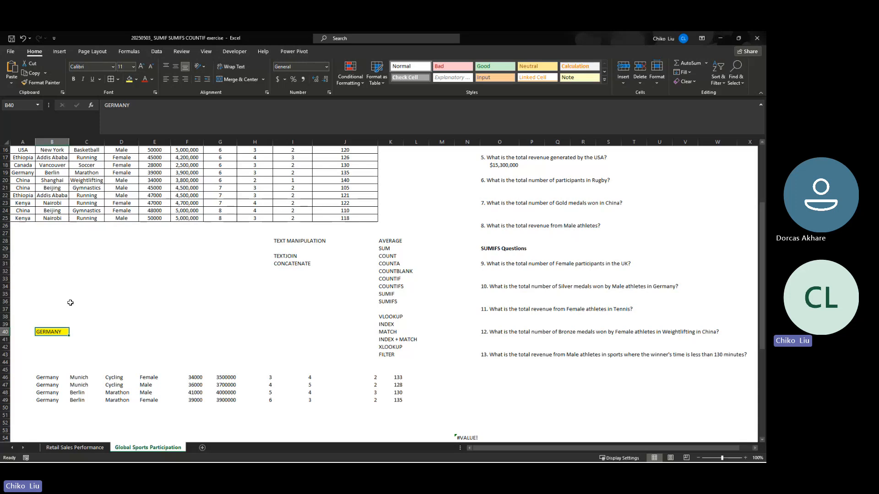
# - Try a sport instead of a country as the search term by setting B40 to Soccer
pyautogui.write('Soccer')
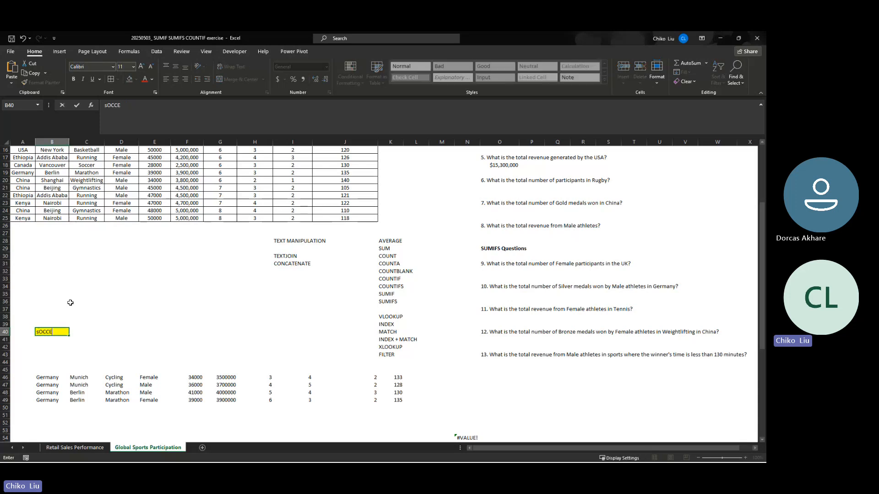
pyautogui.press('Return')
pyautogui.press('Up')
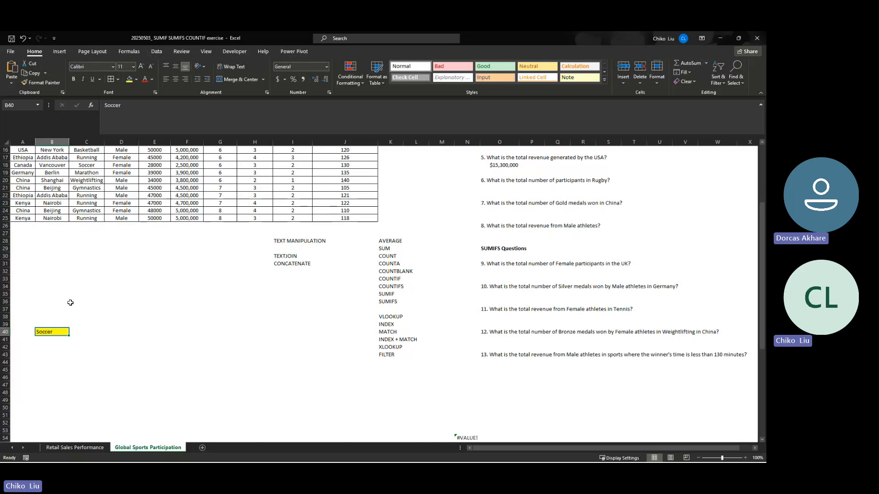
# - Set the country in search cell B40 to Canada
pyautogui.write('Canand')
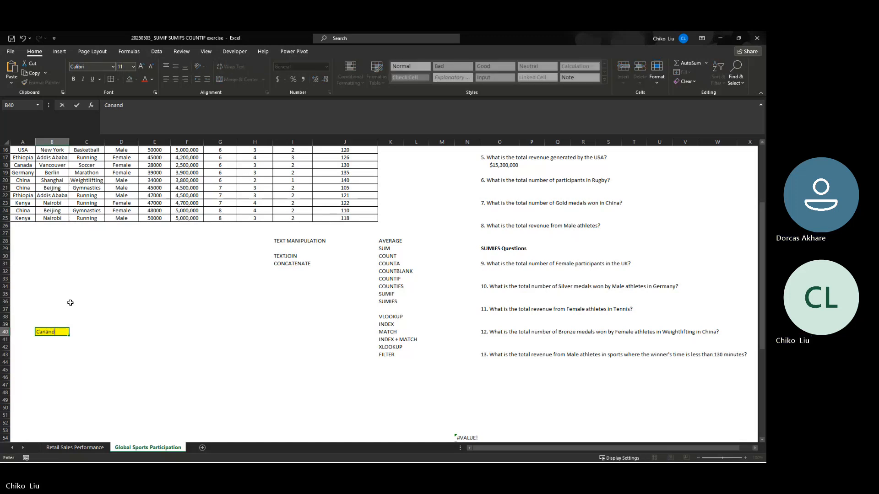
pyautogui.write('fa')
pyautogui.press('BackSpace')
pyautogui.press('BackSpace')
pyautogui.write('da')
pyautogui.press('Return')
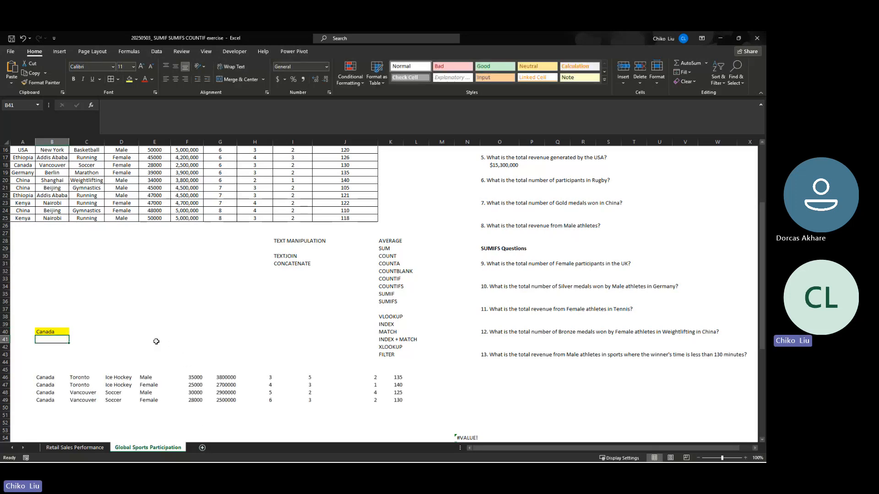
# - Test partial country matching by setting search cell B40 to ger, followed by sa
pyautogui.click(53, 333)
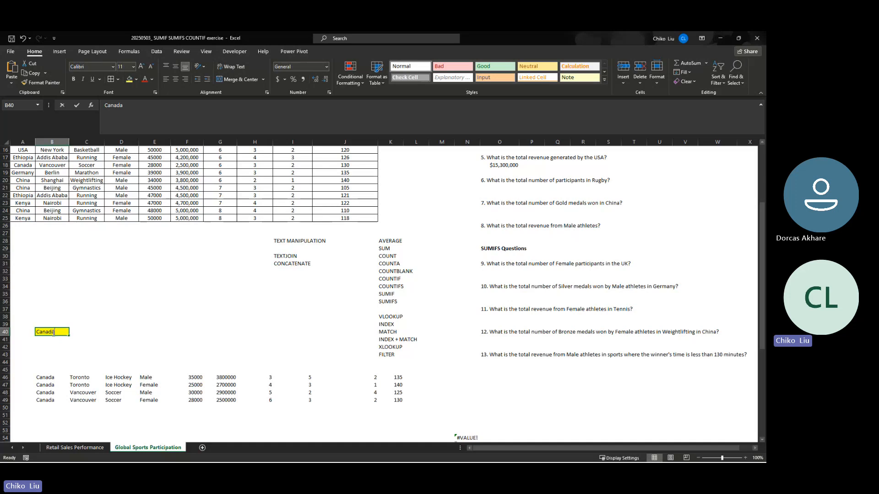
pyautogui.write('ger')
pyautogui.press('Return')
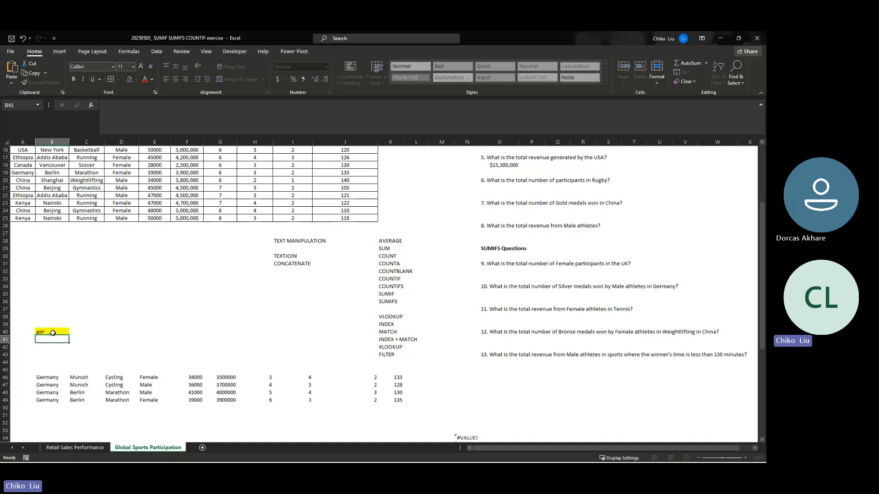
pyautogui.click(52, 333)
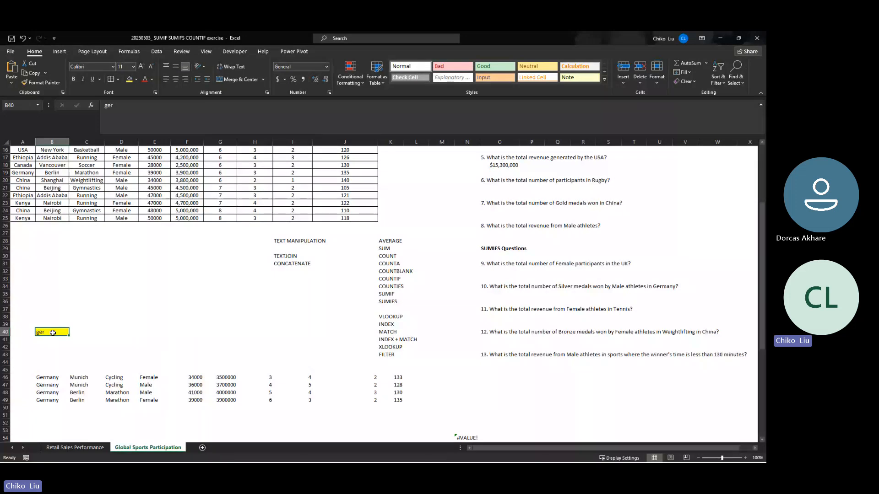
pyautogui.write('sa')
pyautogui.press('Return')
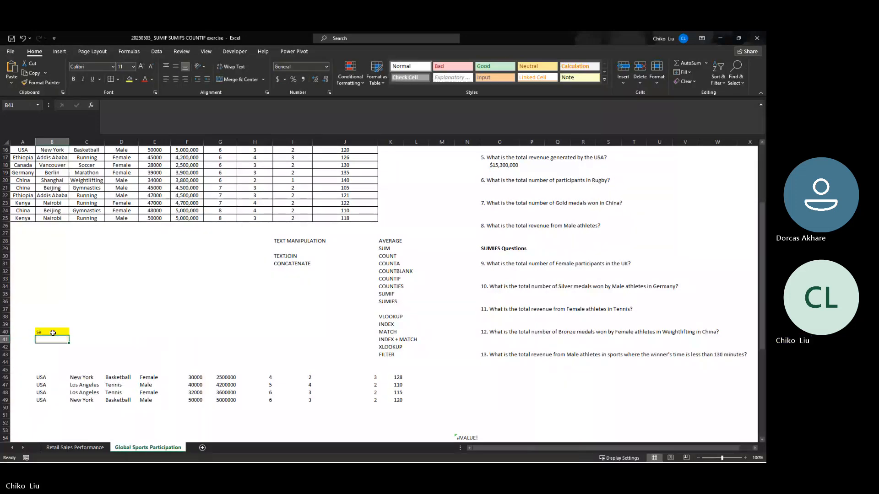
# - Review the FILTER formula in B46 and delete the helper search results that start in N54
pyautogui.click(53, 332)
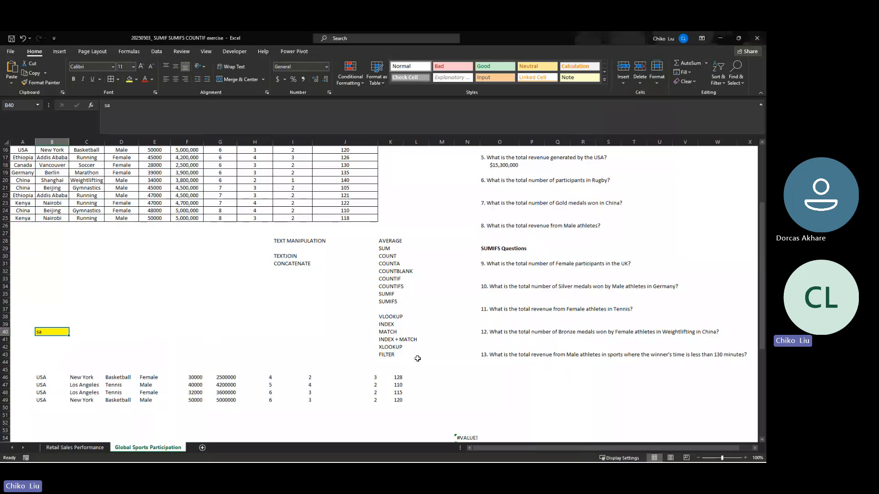
pyautogui.click(387, 355)
pyautogui.click(43, 334)
pyautogui.click(44, 384)
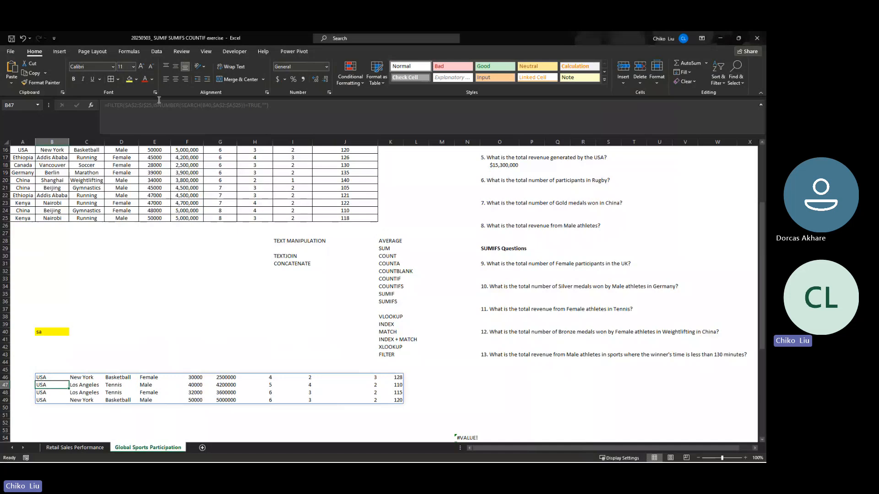
pyautogui.click(57, 378)
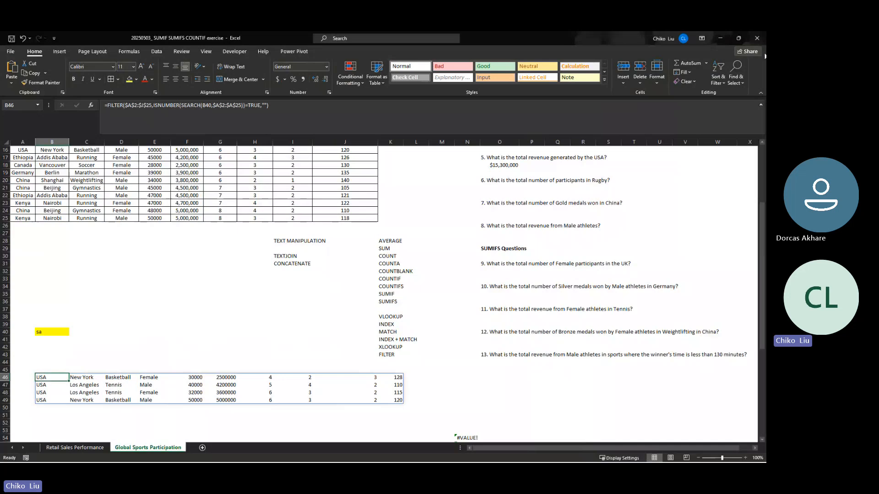
pyautogui.click(466, 433)
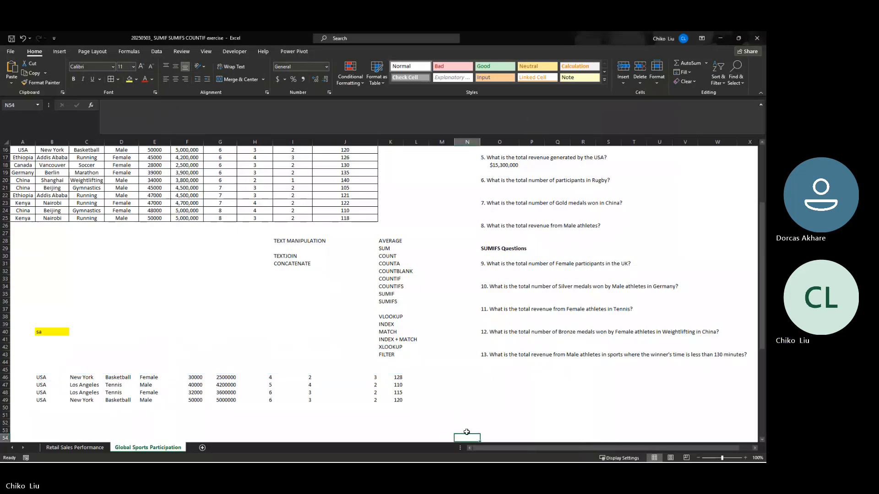
pyautogui.press('Delete')
# - Set search cell B40 to the partial text ch, and select the FILTER entry in K43
pyautogui.click(60, 331)
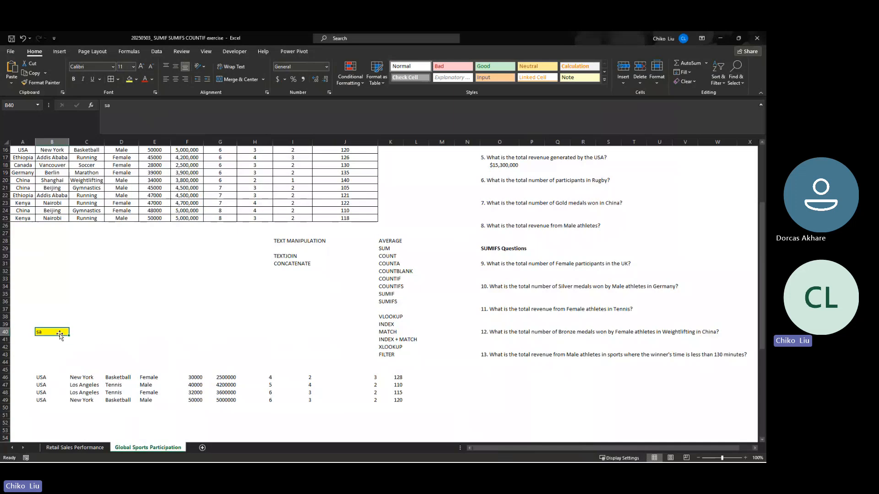
pyautogui.write('ch')
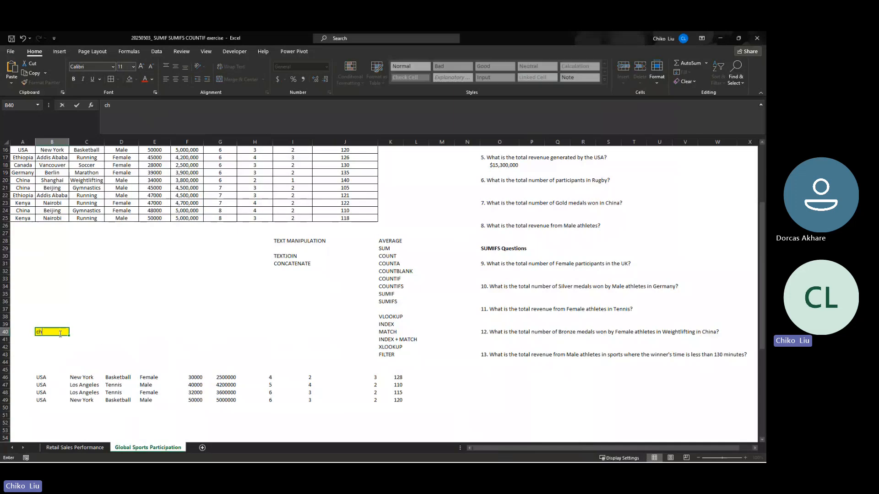
pyautogui.press('Return')
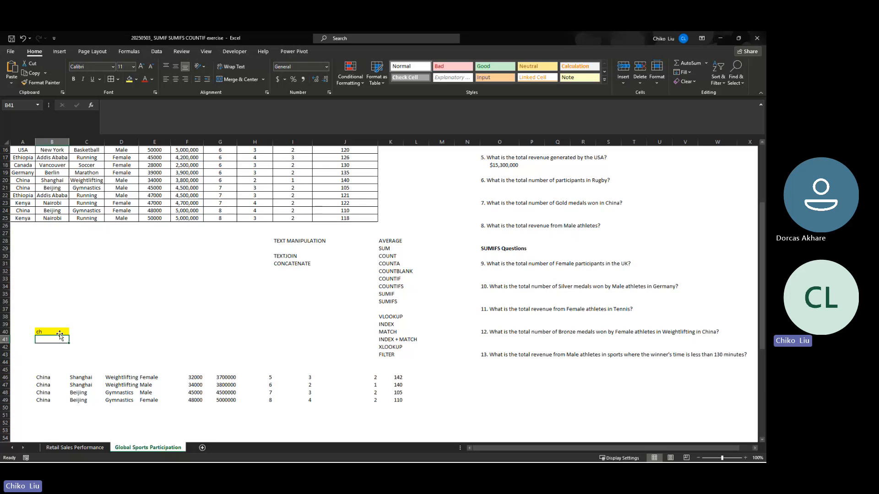
pyautogui.click(394, 354)
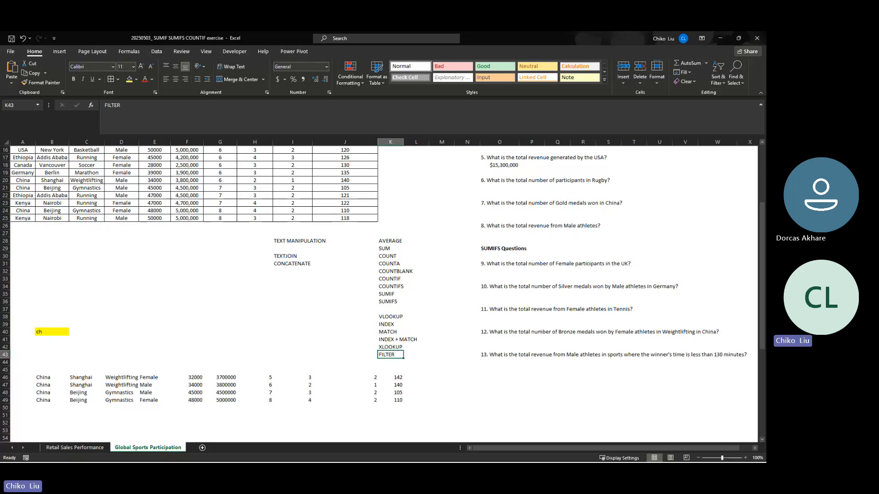
pyautogui.hotkey('alt', 'Tab')
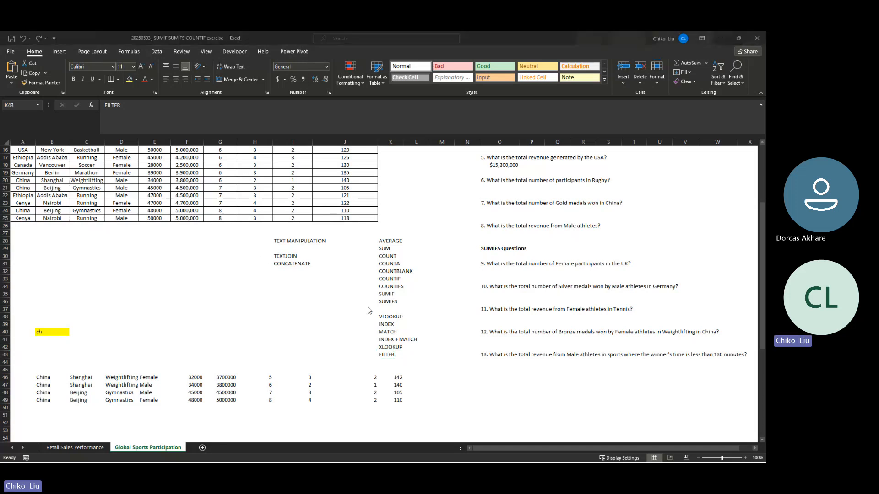